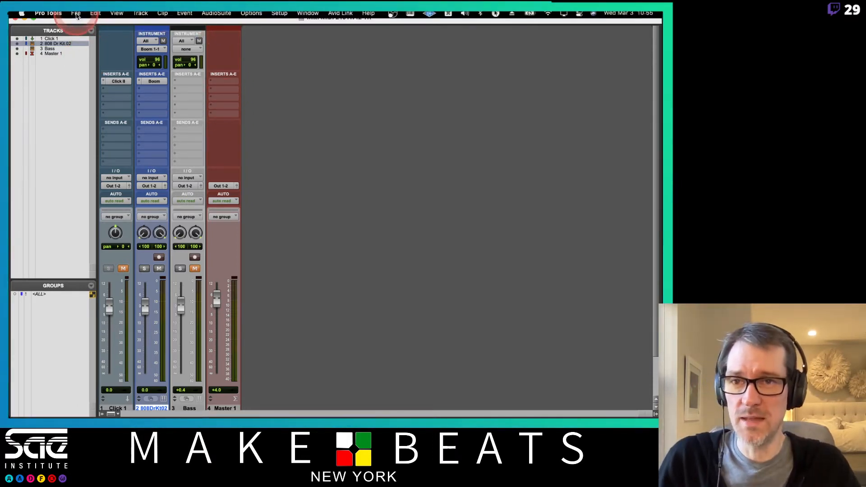
left_click(95, 16)
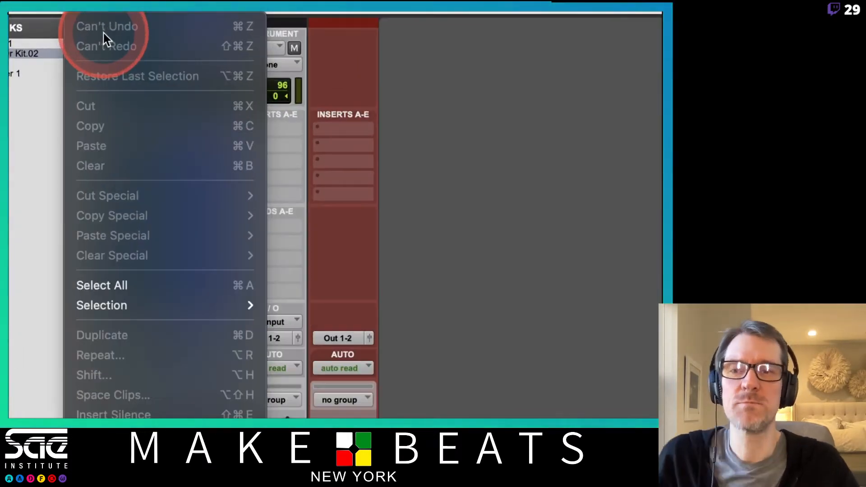
left_click(95, 22)
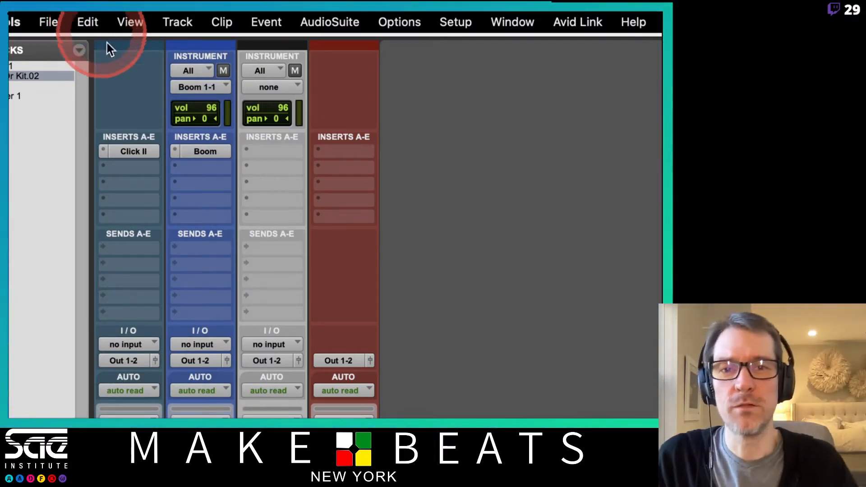
left_click(375, 113)
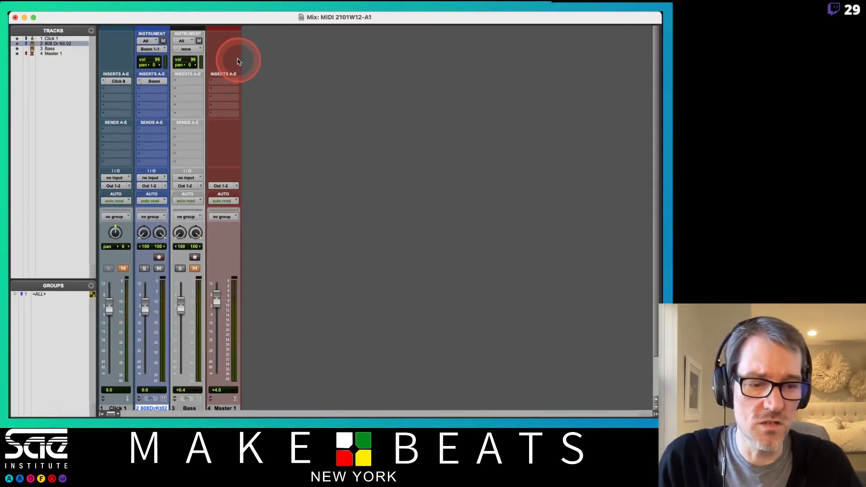
- Switch to Finder and open the Pro Tools Projects folder inside the Sound folder
key("super+Tab")
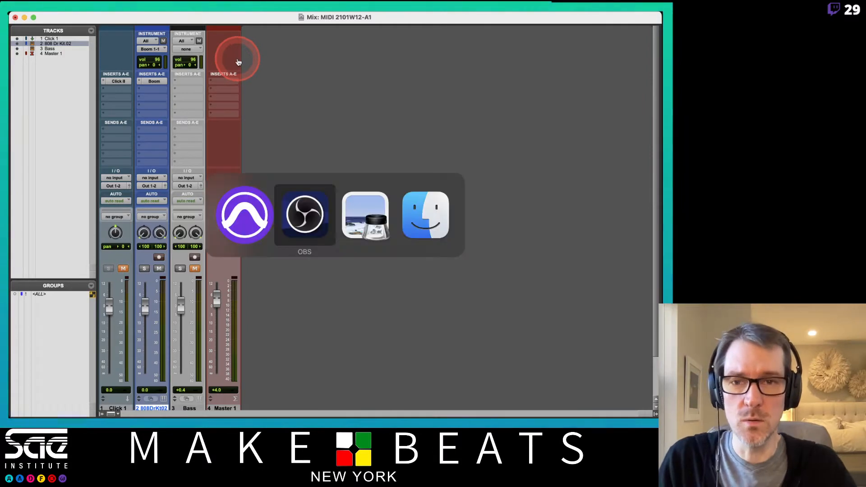
key("super+Tab")
key("super+Tab")
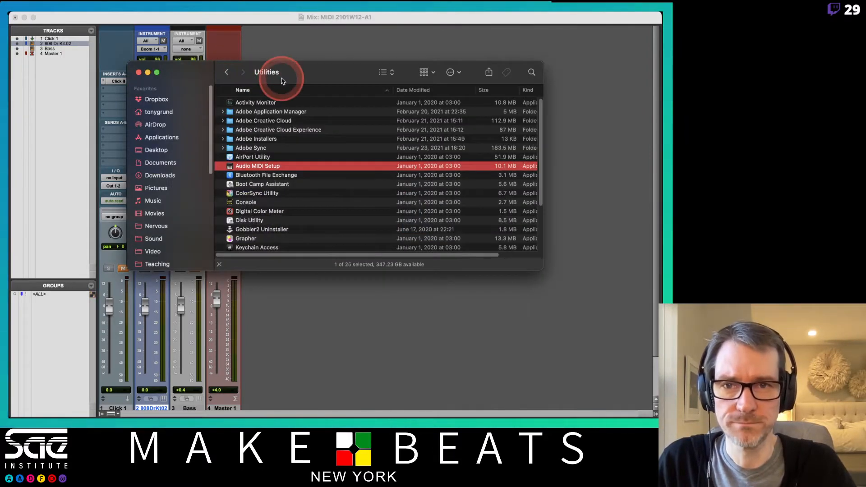
left_click(153, 166)
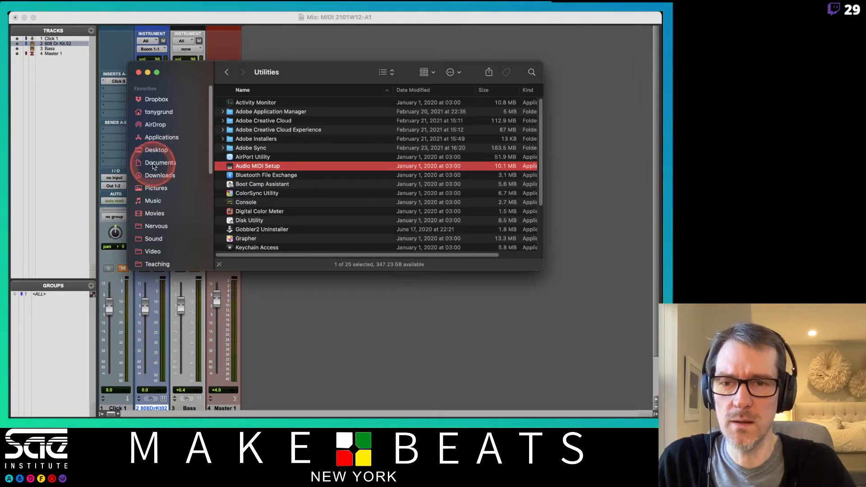
scroll(311, 165, "down", 1)
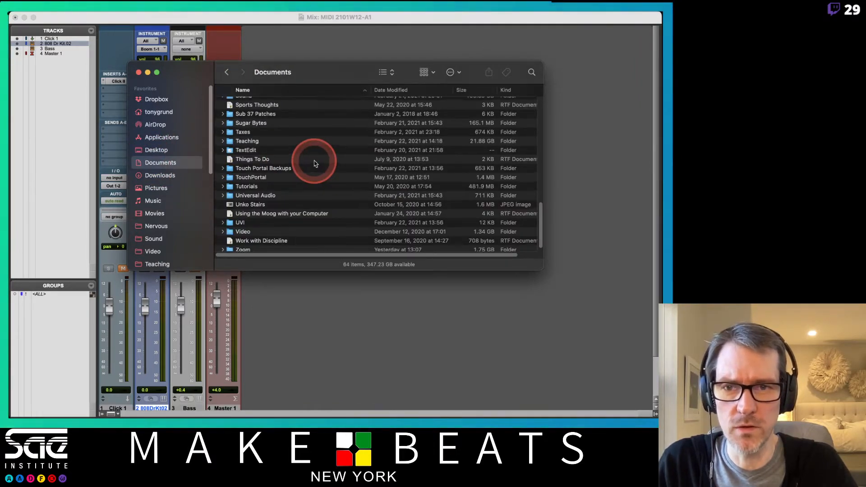
left_click(162, 239)
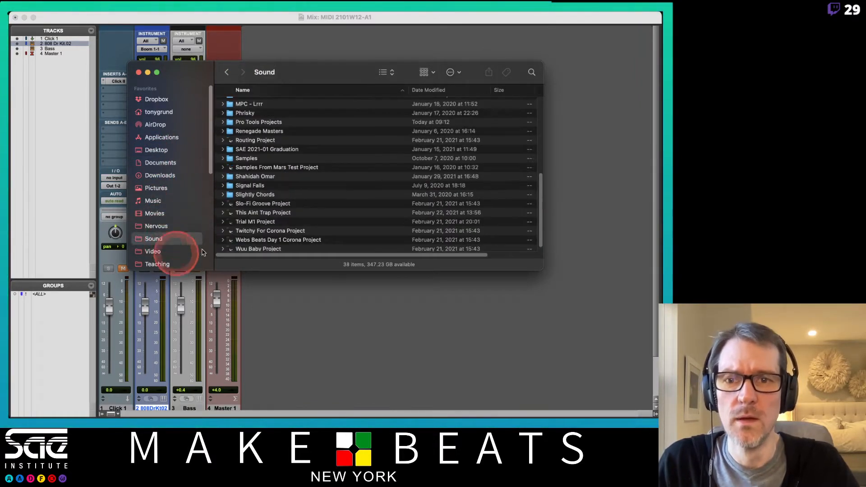
scroll(259, 179, "up", 3)
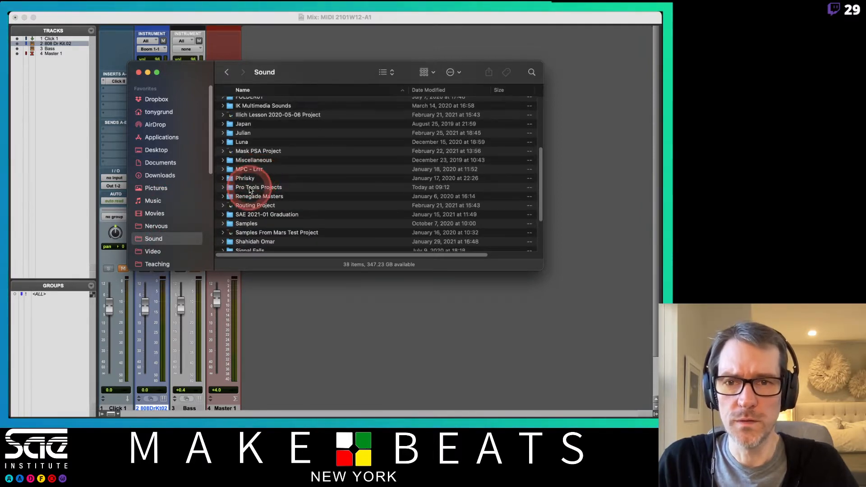
double_click(255, 188)
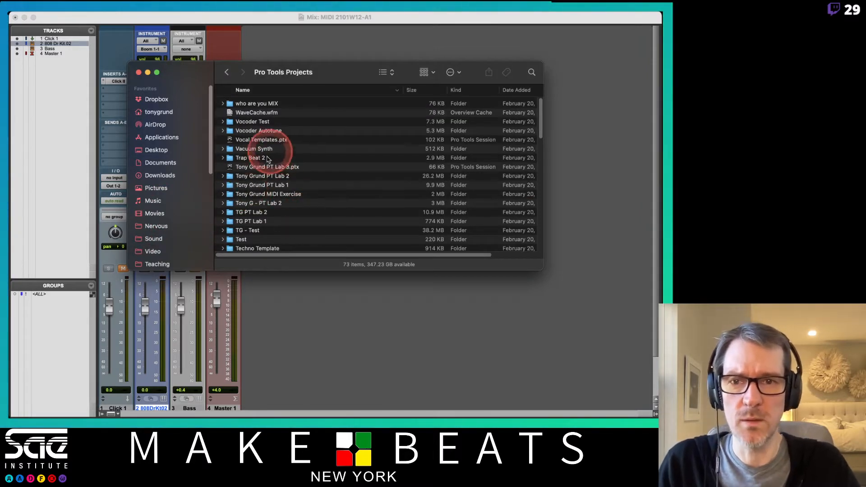
- Open the Session File Backups folder of the MIDI 2101W12-A1 project
scroll(281, 181, "down", 3)
scroll(282, 183, "up", 3)
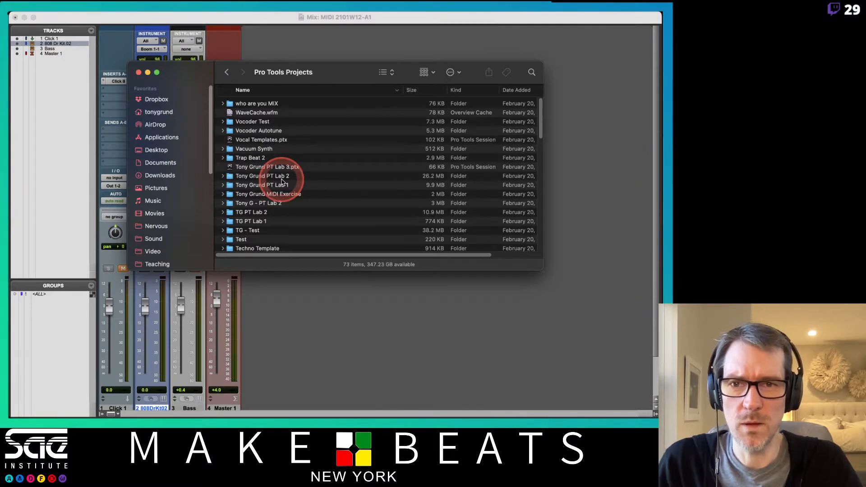
scroll(281, 181, "down", 10)
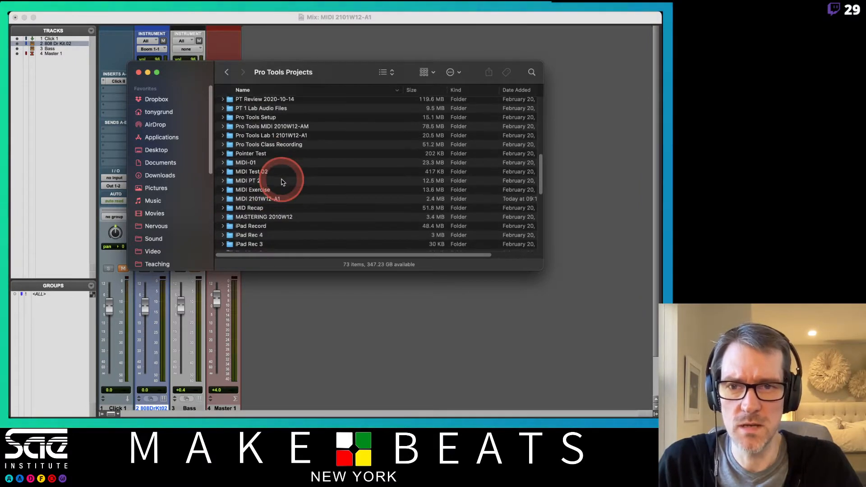
double_click(266, 199)
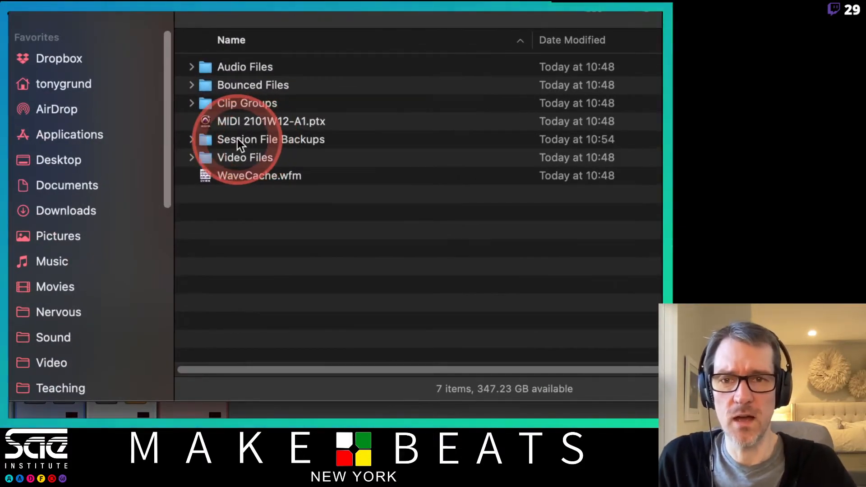
double_click(245, 139)
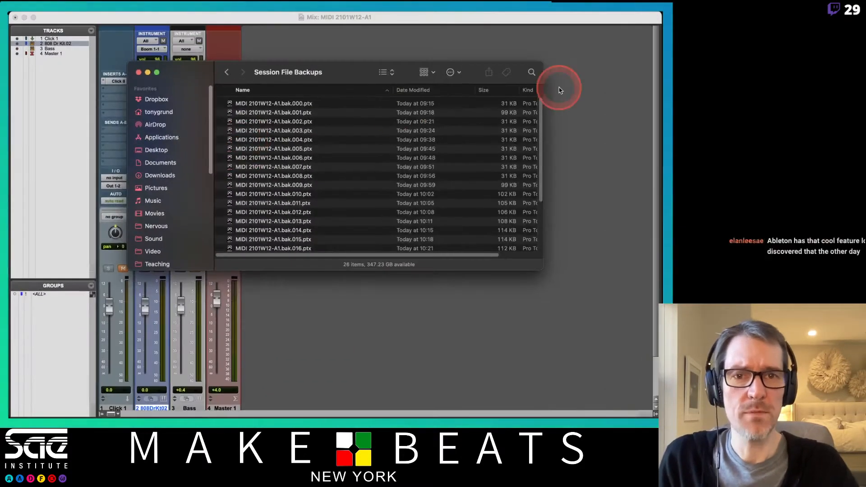
- Sort the backups by modification date, newest first, and open MIDI 2101W12-A1.bak.024.ptx, saving the current session's changes
left_click(468, 91)
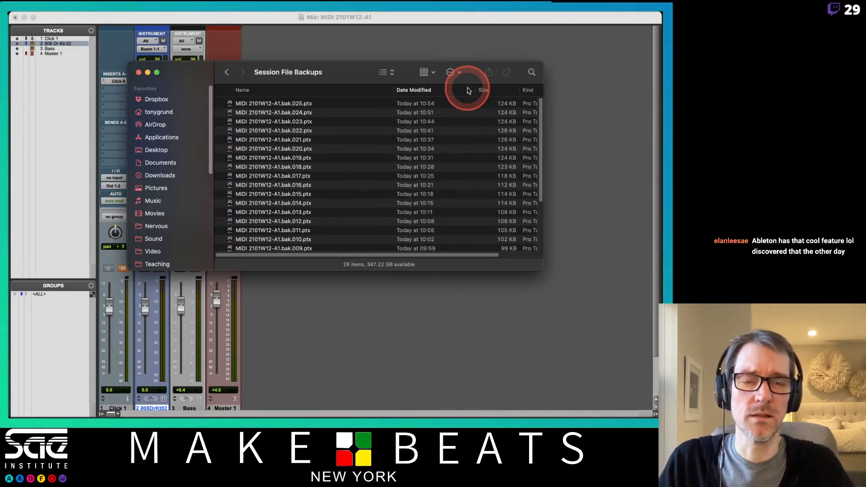
mouse_move(439, 12)
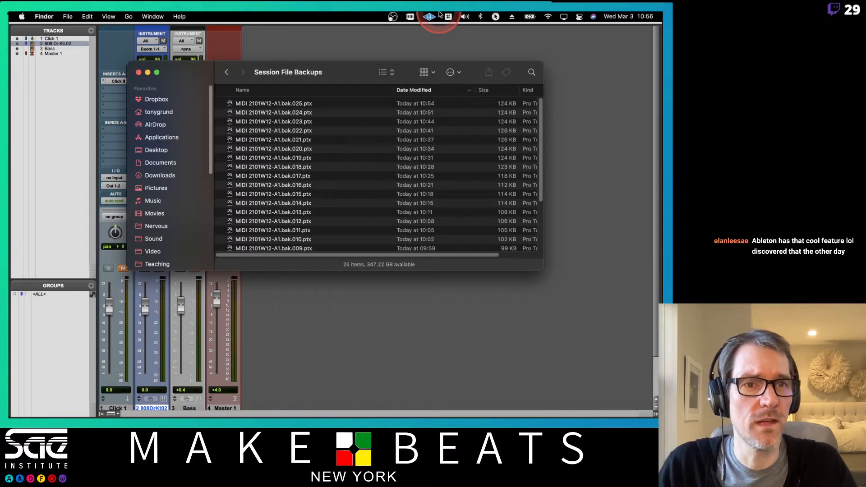
double_click(276, 113)
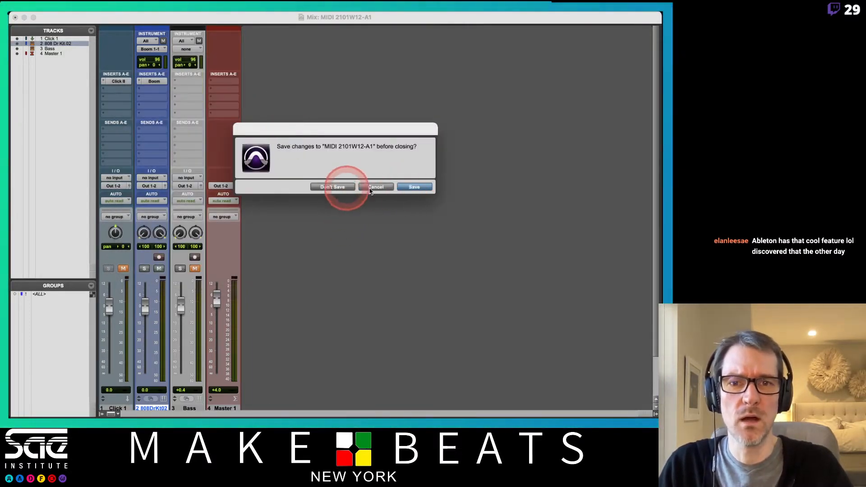
left_click(413, 187)
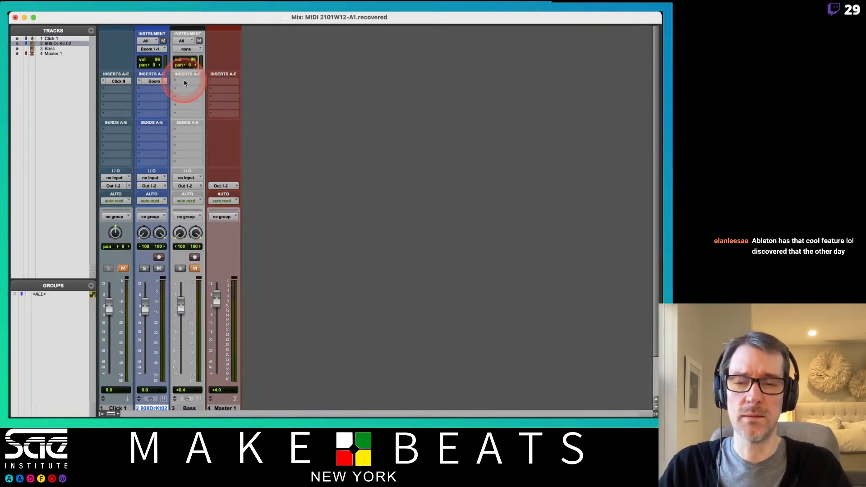
- Switch back to Finder and open the backup MIDI 2101W12-A1.bak.023.ptx without saving the recovered session
key("super+Tab")
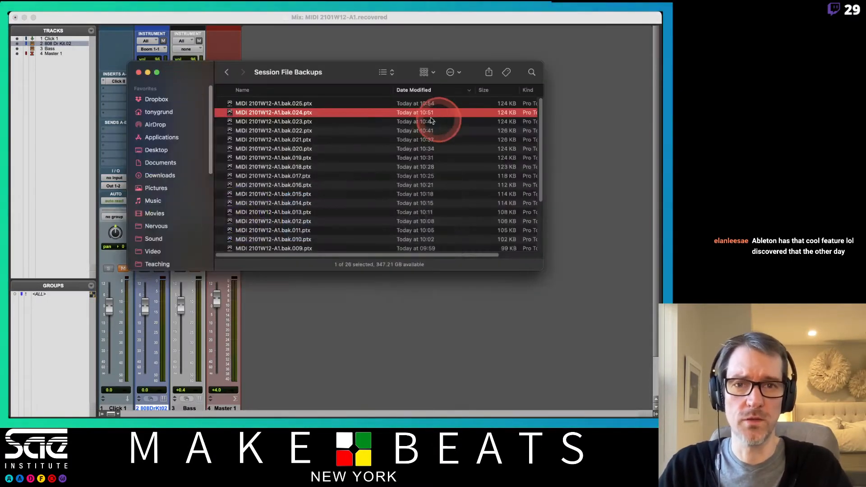
double_click(296, 121)
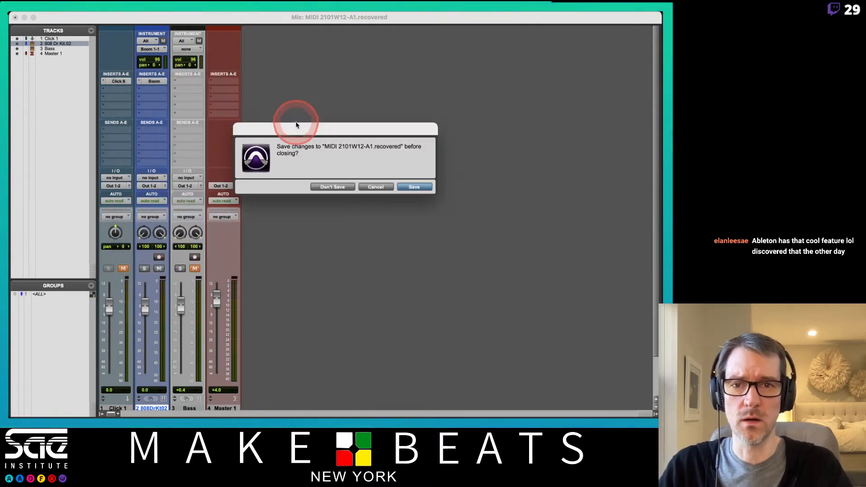
left_click(334, 187)
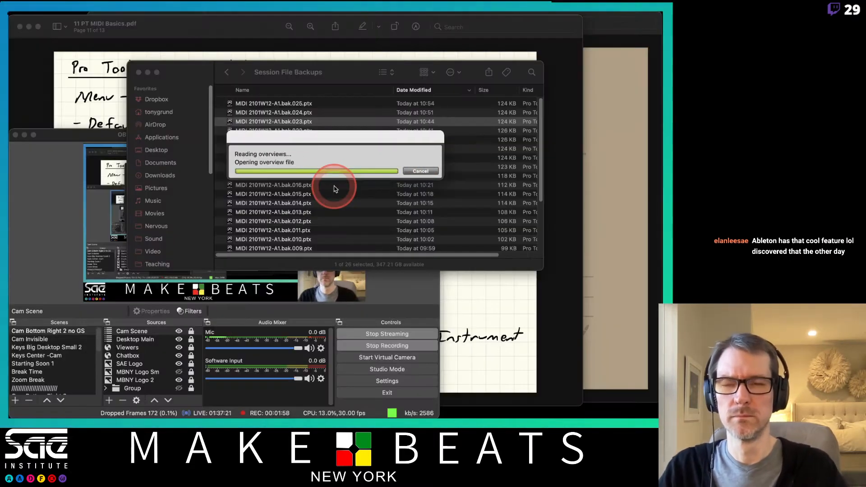
- Switch back to Finder and open the backup MIDI 2101W12-A1.bak.022.ptx without saving the recovered session
key("super+Tab")
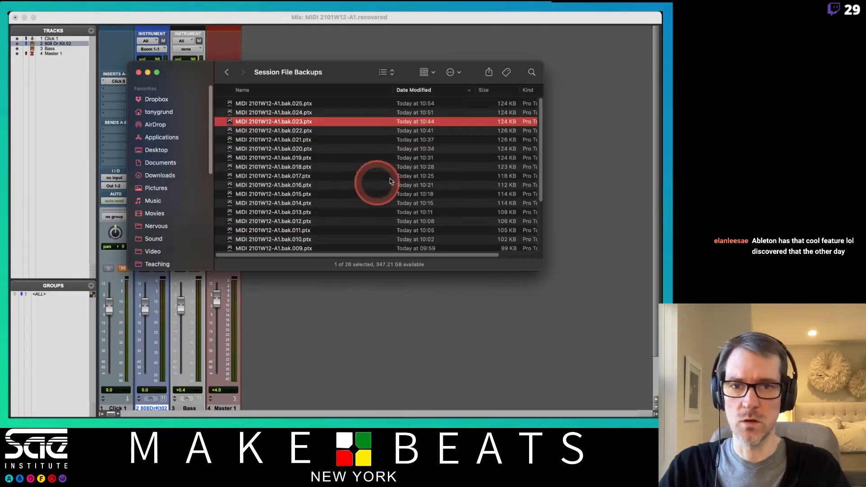
double_click(279, 132)
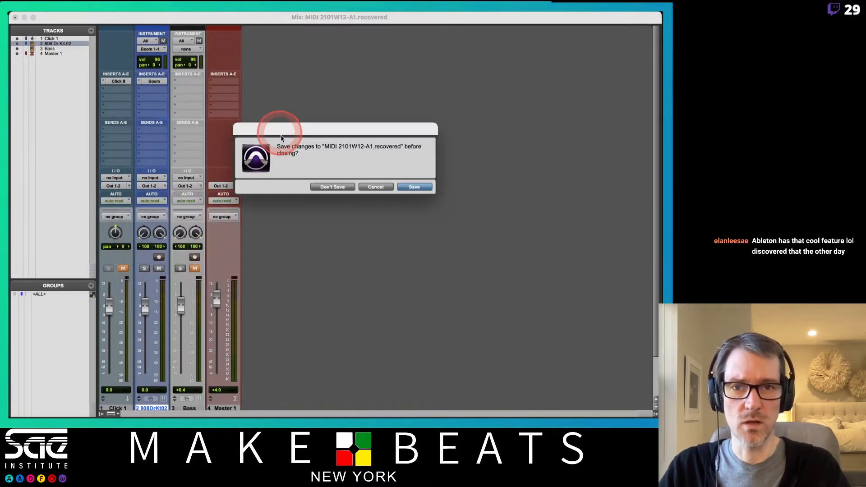
left_click(327, 187)
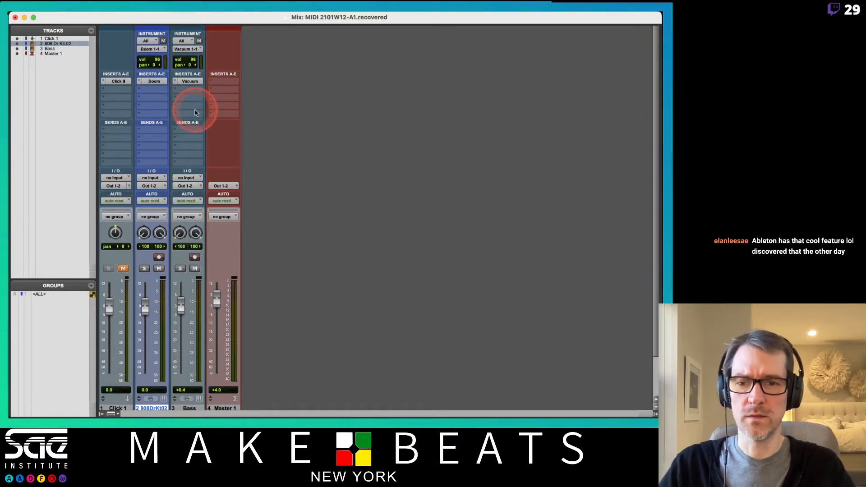
- Play the recovered session in the Edit window and view the Vacuum synth on the Bass track, then stop playback
key("super+equal")
key("space")
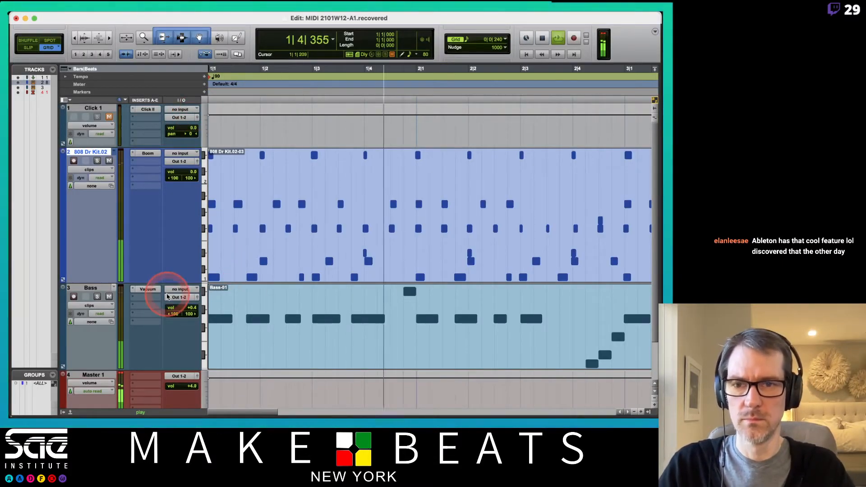
left_click(146, 289)
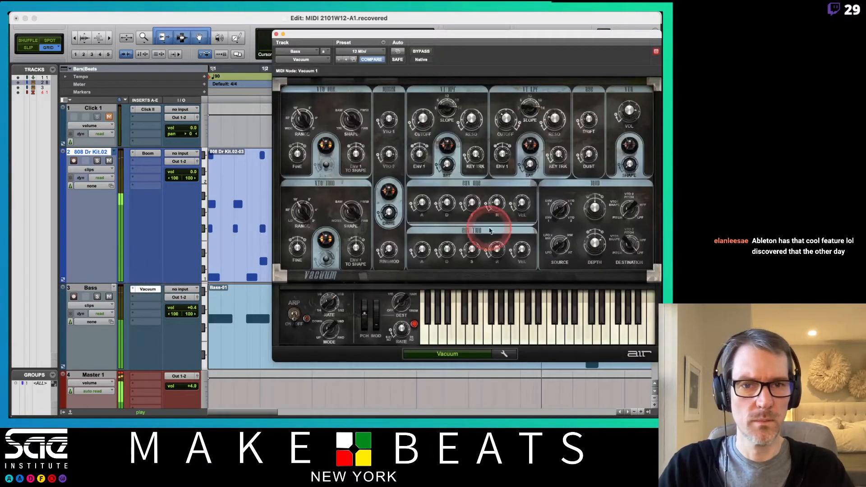
left_click_drag(522, 35, 421, 45)
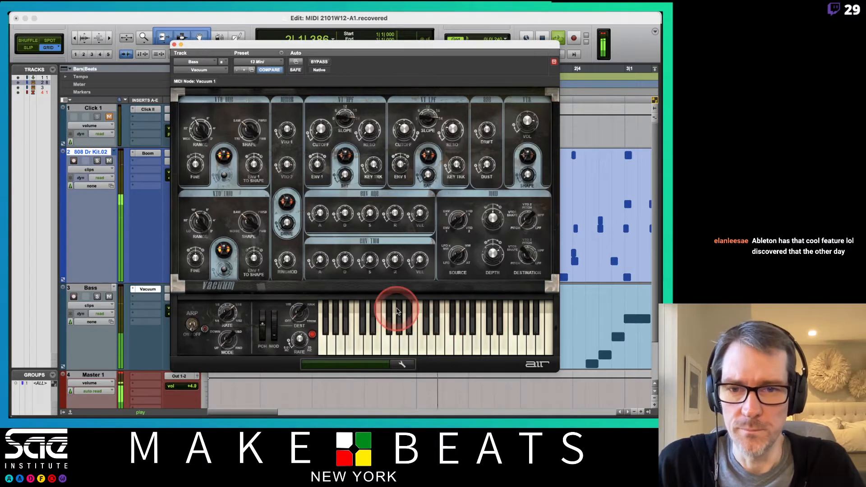
key("space")
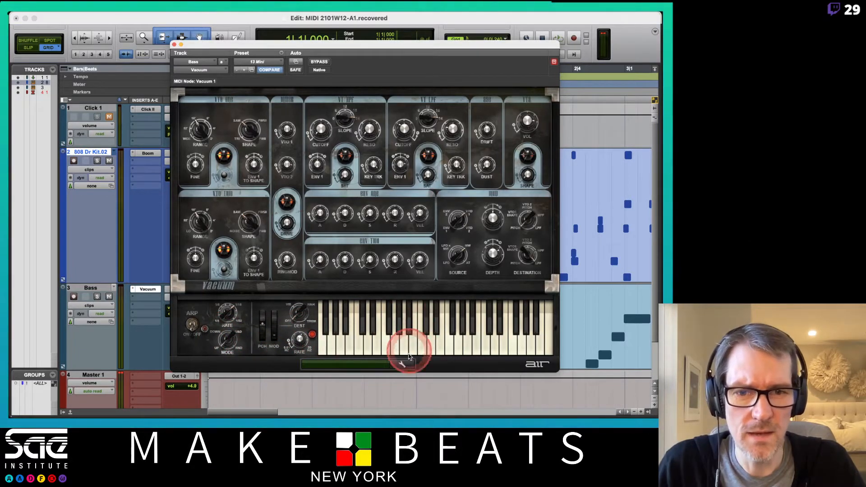
- Check the glide mode options in the Vacuum synth's setup page and close the page
left_click(401, 363)
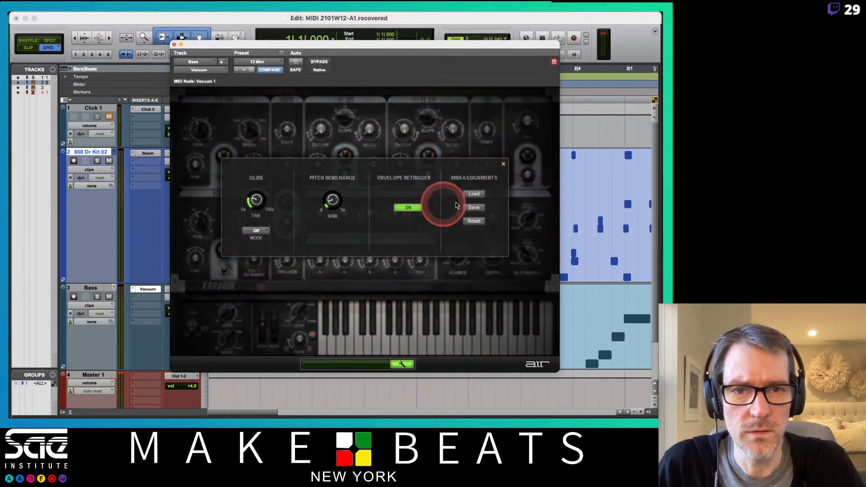
left_click(261, 232)
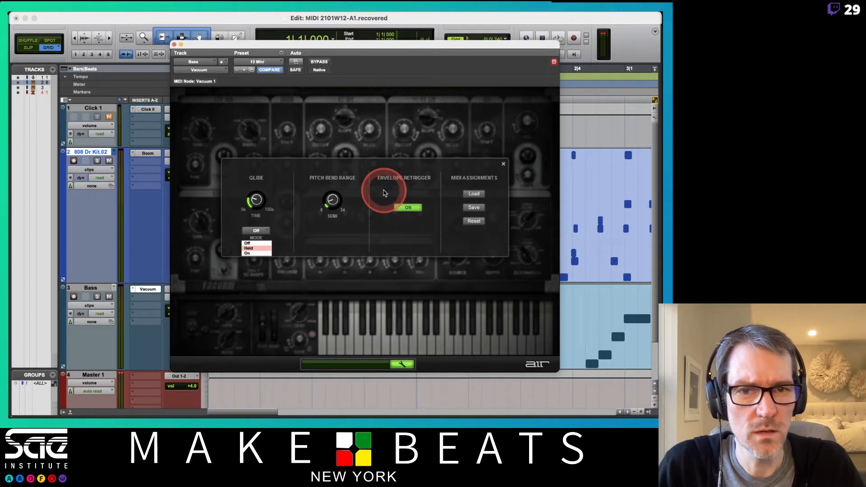
left_click(384, 193)
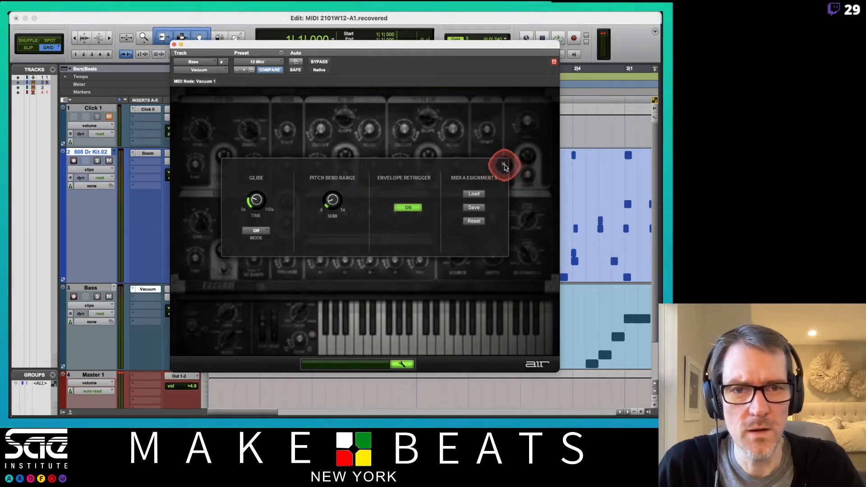
left_click(504, 165)
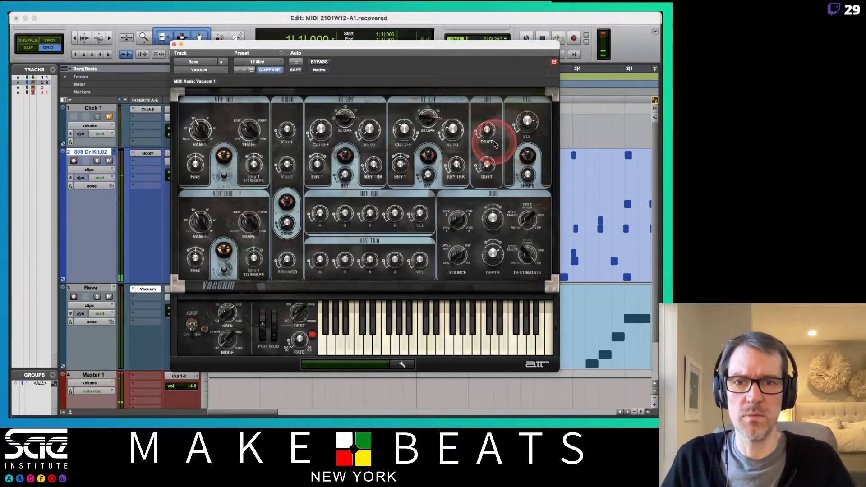
- Select the Bass track and play the session with the Vacuum plug-in window closed
left_click_drag(397, 44, 481, 53)
left_click(169, 282)
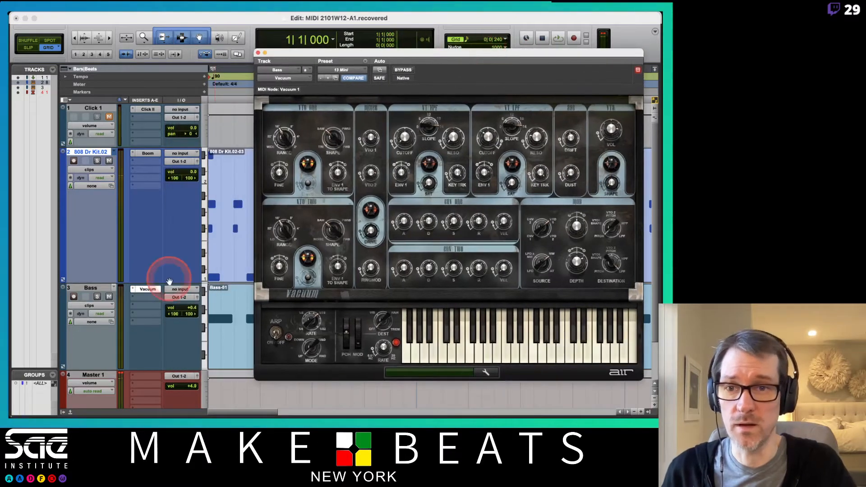
left_click(90, 288)
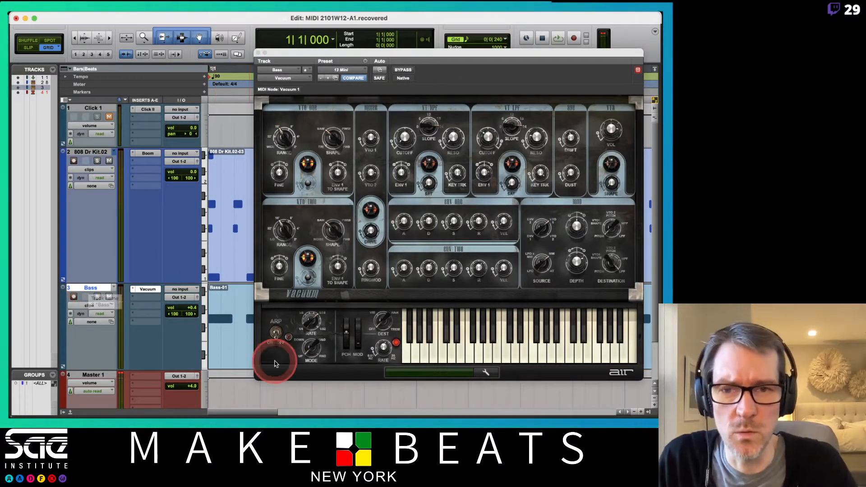
left_click(259, 53)
key("space")
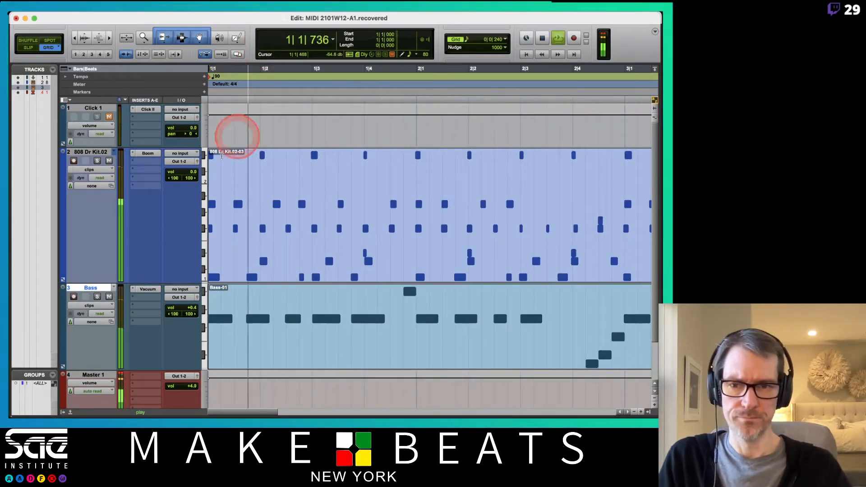
- Show the Mix window and switch to 11 PT MIDI Basics.pdf to review the notes on MIDI preferences, Input Quantize and MIDI Merge
key("super+equal")
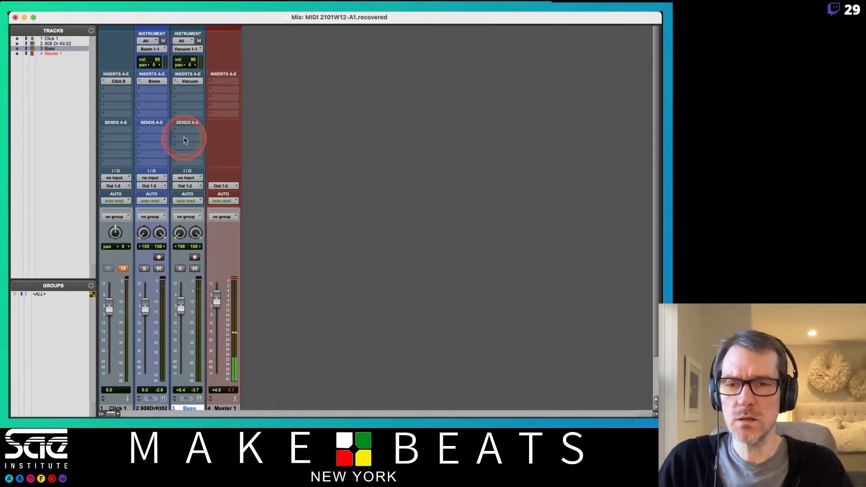
key("super+Tab")
key("super+Tab")
key("super+Tab")
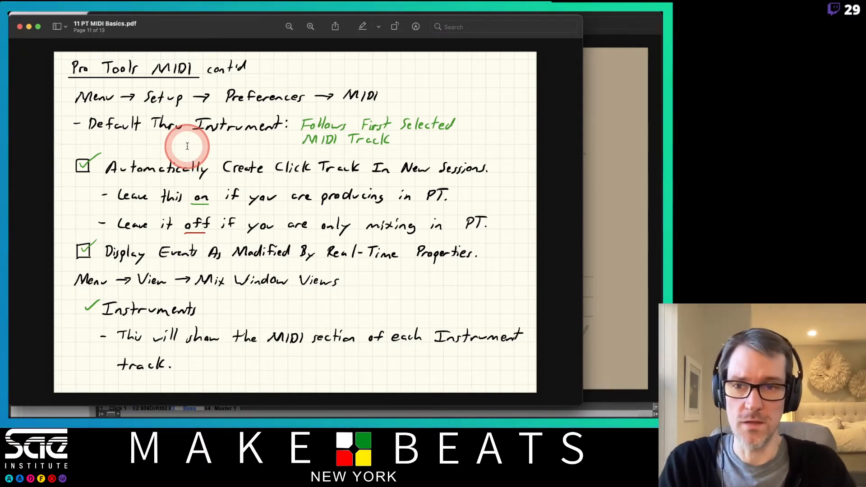
key("Down")
key("Down")
key("Up")
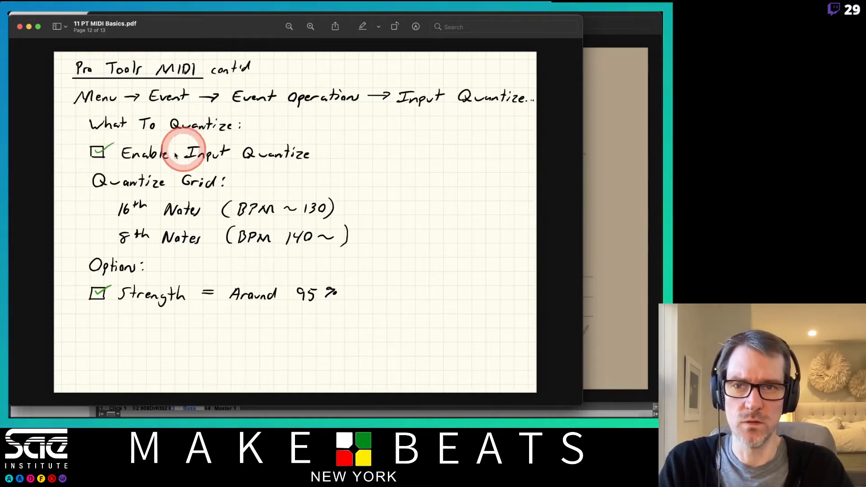
key("Down")
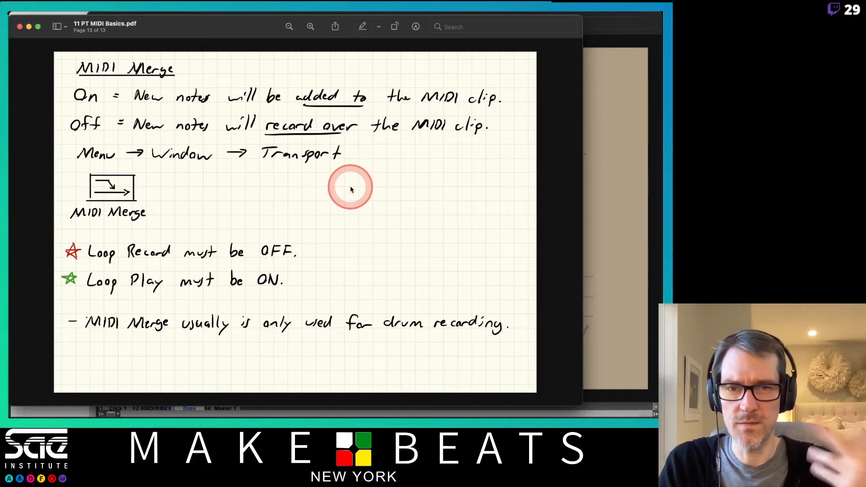
key("Up")
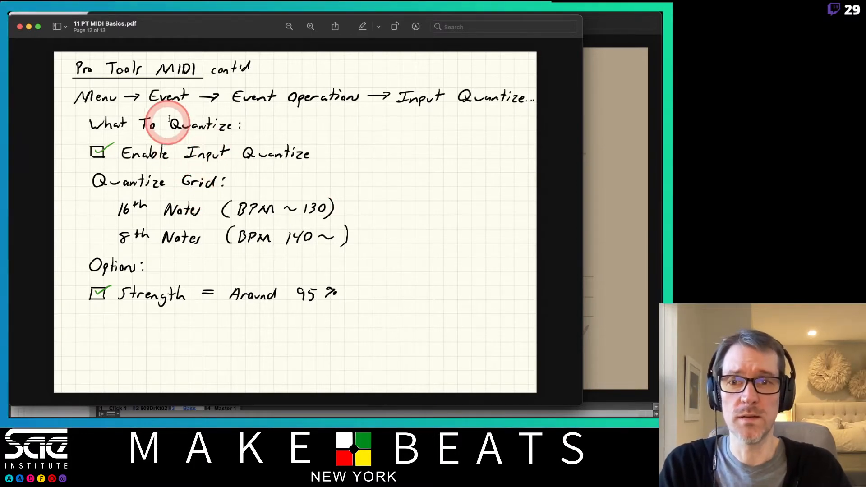
- Return to Pro Tools' Edit window, open the Event Operations window and move it higher over the tracks
key("super+Tab")
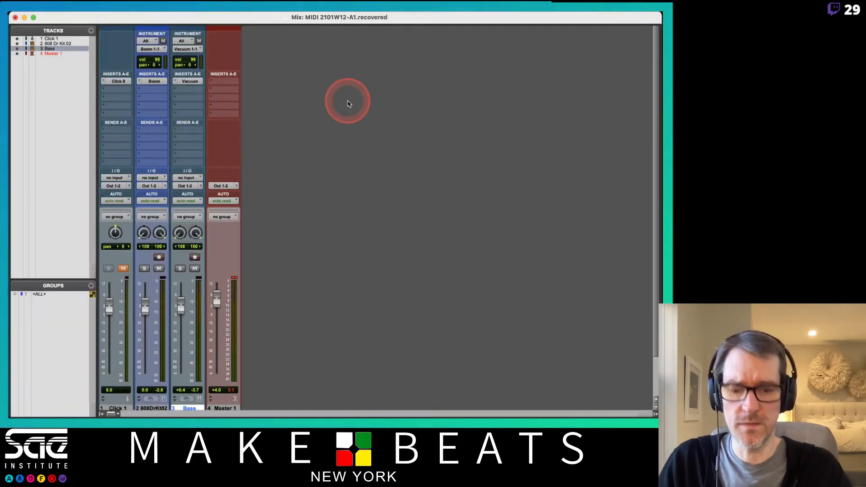
key("super+equal")
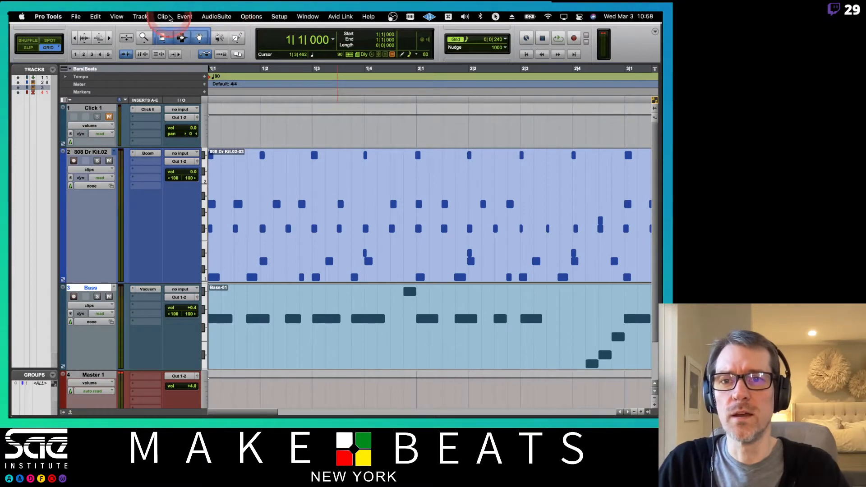
left_click(183, 16)
mouse_move(253, 50)
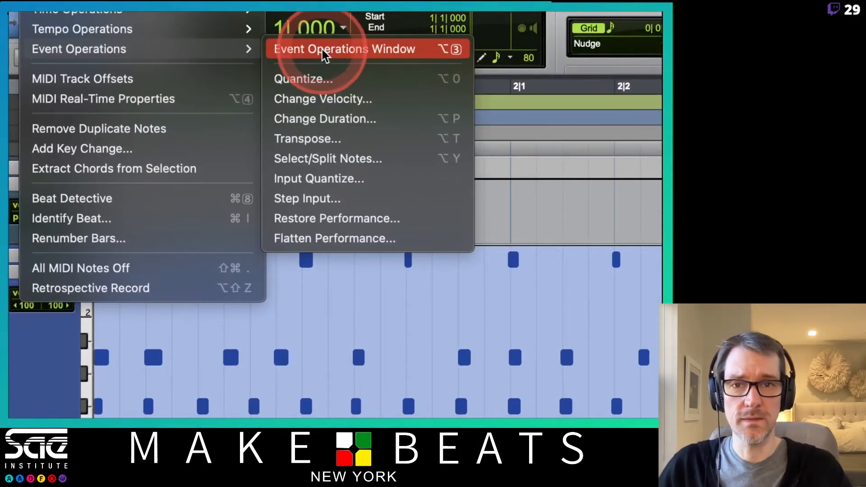
left_click(324, 49)
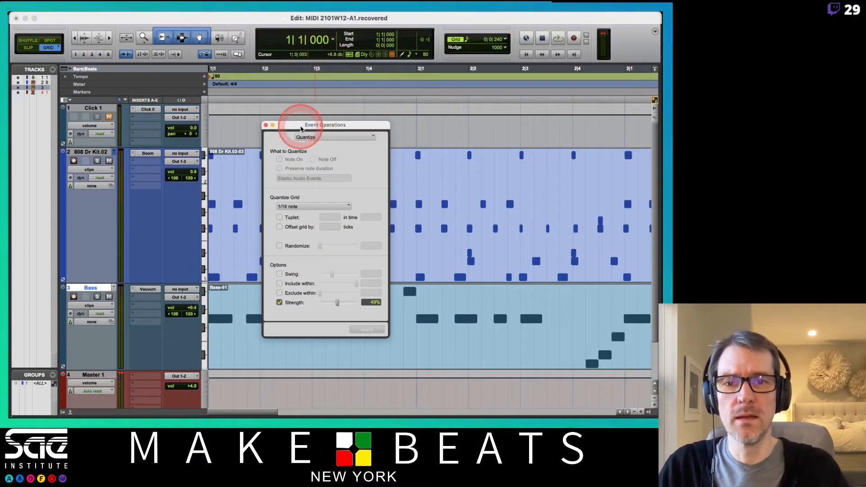
left_click_drag(301, 129, 305, 87)
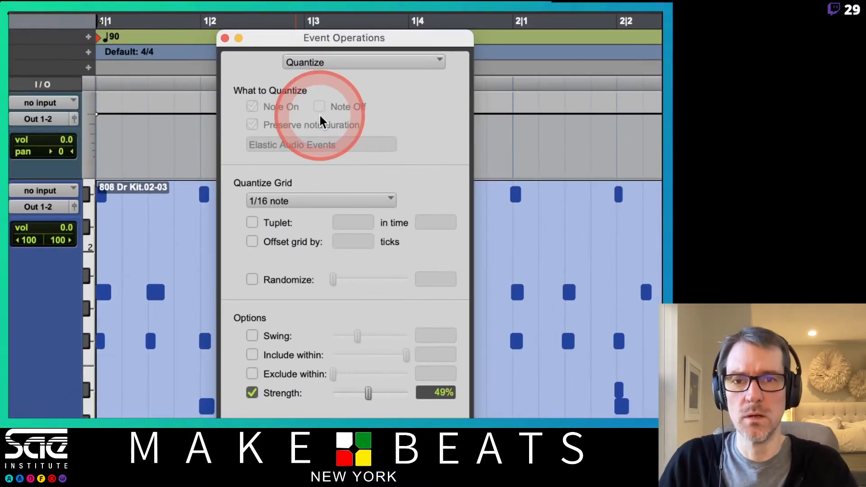
- View the Change Velocity and Input Quantize settings in the Event Operations window, and close it
left_click(347, 65)
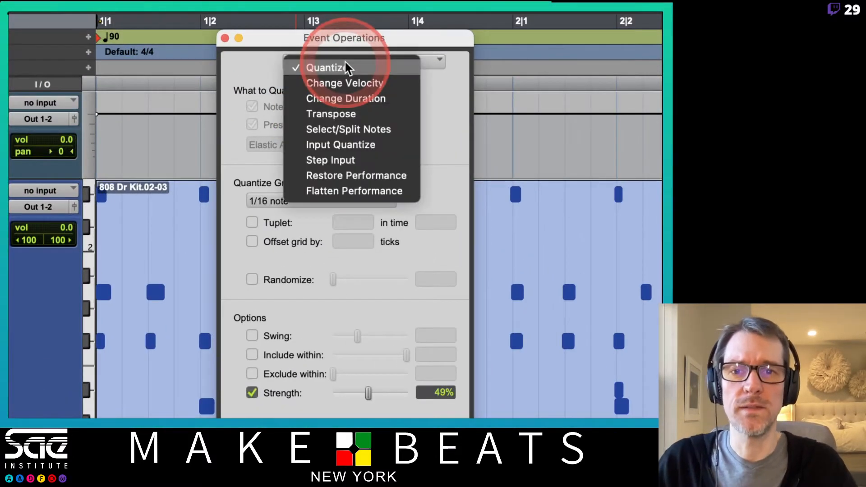
left_click(347, 83)
left_click(350, 63)
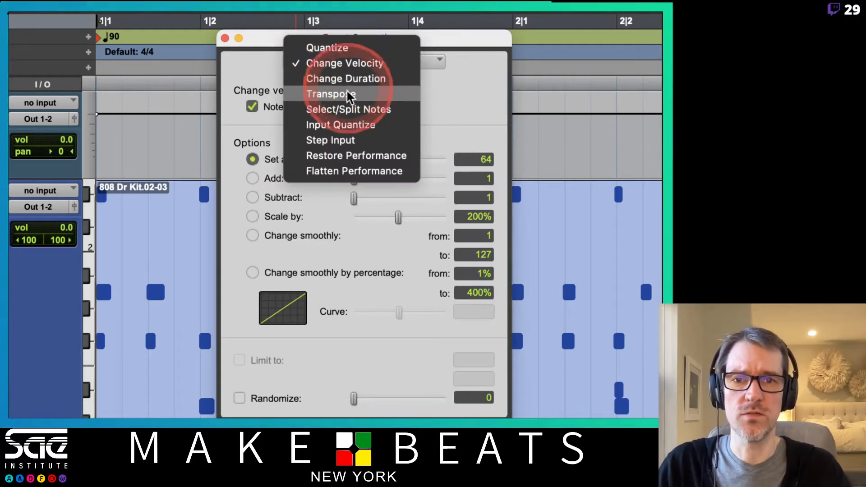
left_click(353, 127)
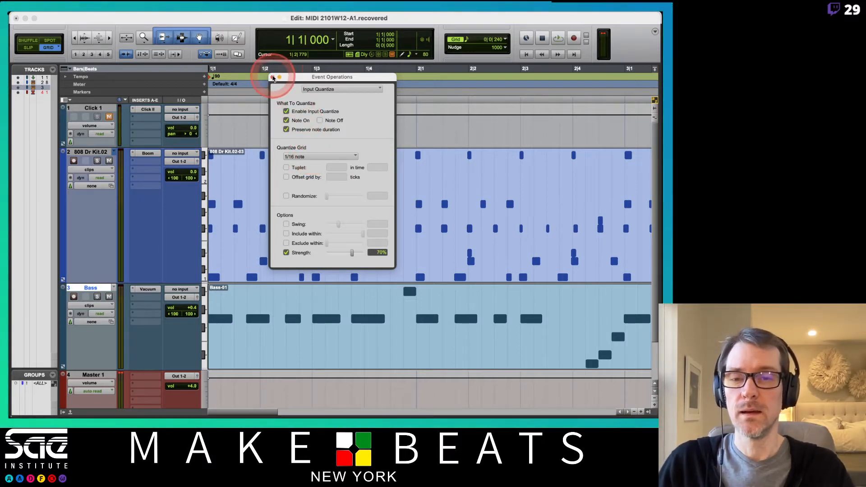
left_click(273, 78)
- Switch to 11 PT MIDI Basics.pdf and review the Input Quantize strength note and the MIDI Merge page
key("super+Tab")
key("Down")
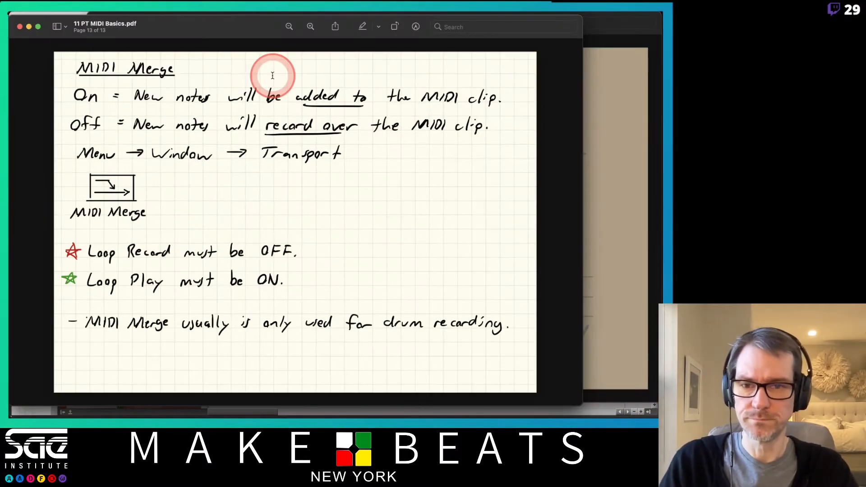
key("Up")
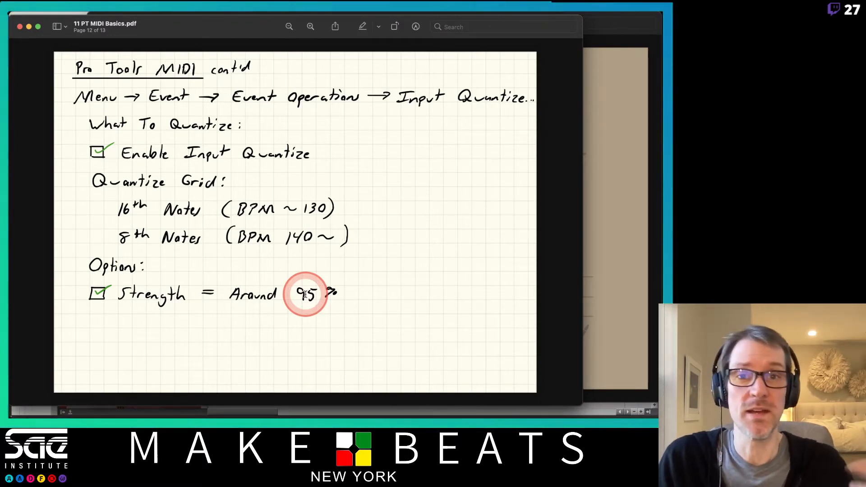
key("Down")
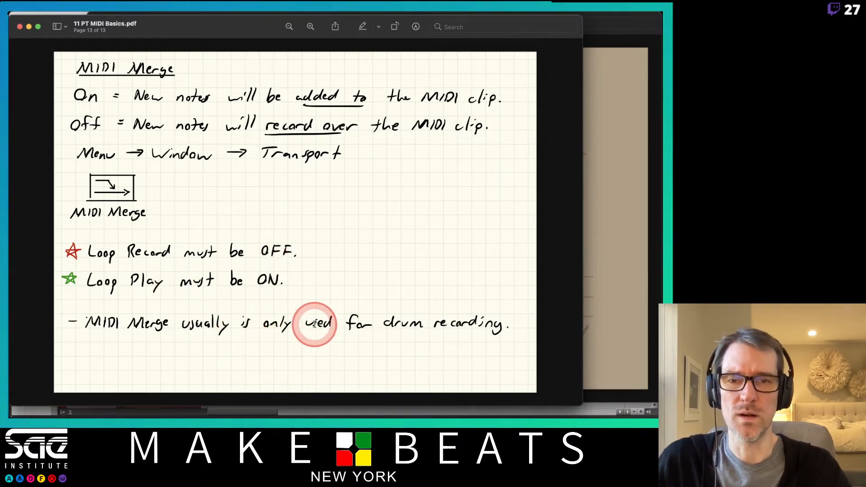
- Switch back to Pro Tools and open the floating Transport window over the drum track to examine its MIDI Merge control
key("super+Tab")
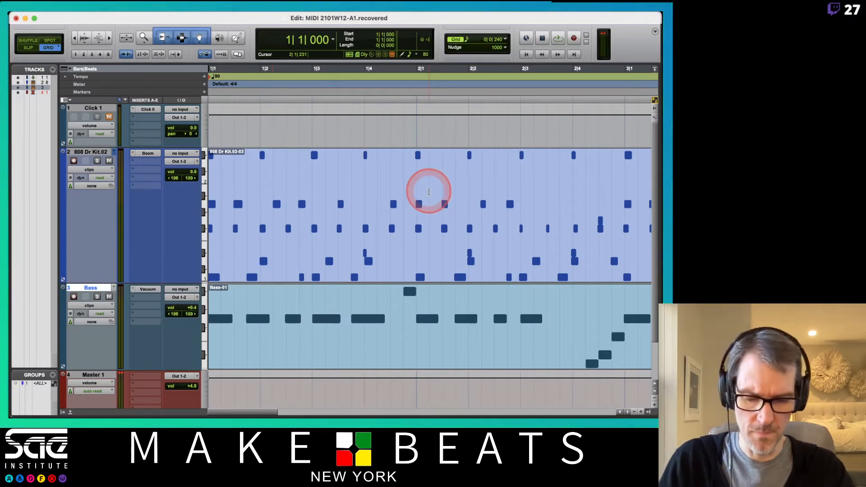
key("super+1")
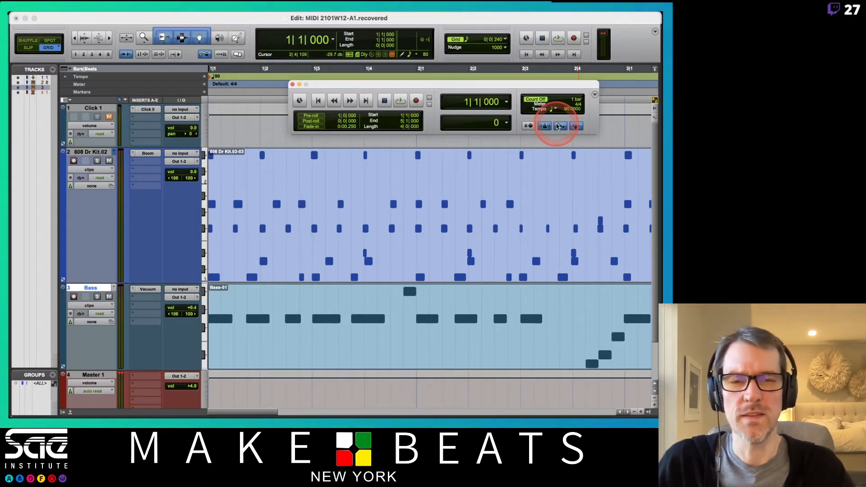
left_click_drag(382, 85, 311, 149)
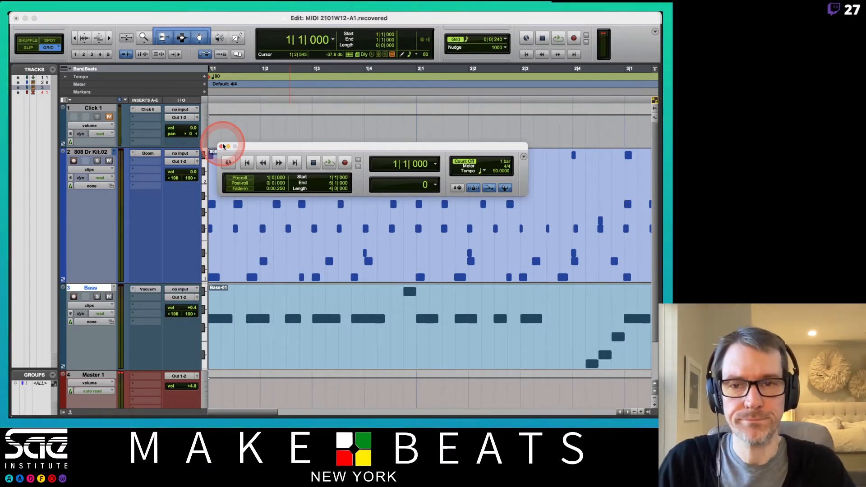
- Switch to 11 PT MIDI Basics.pdf and look back through its last few pages, ending on the MIDI Merge page
key("super+Tab")
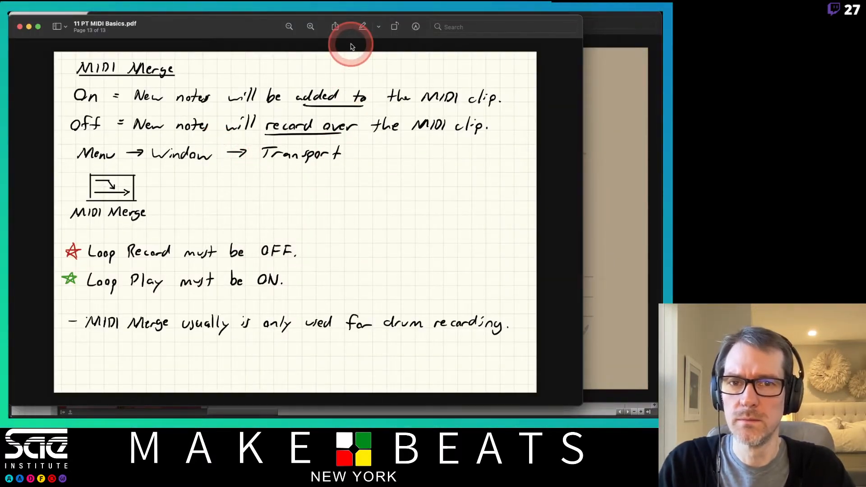
key("Up")
key("Up")
key("Down")
key("Down")
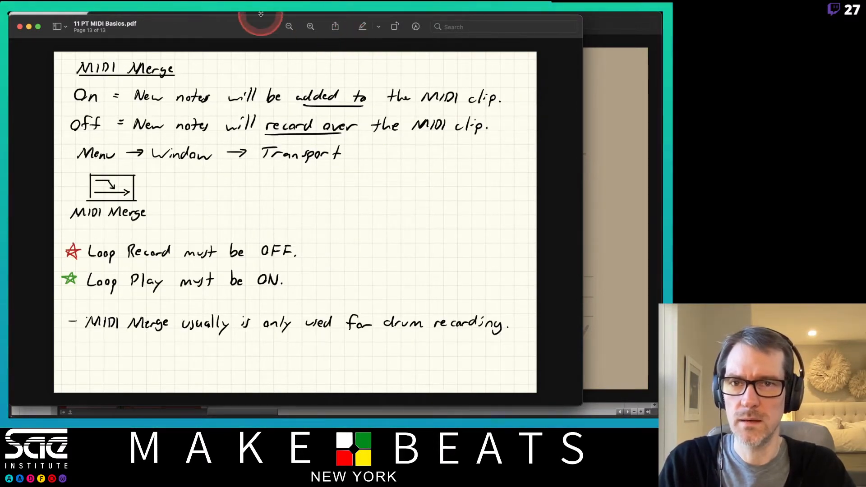
key("Up")
key("Up")
key("Up")
key("Up")
key("Down")
key("Down")
key("Down")
key("Down")
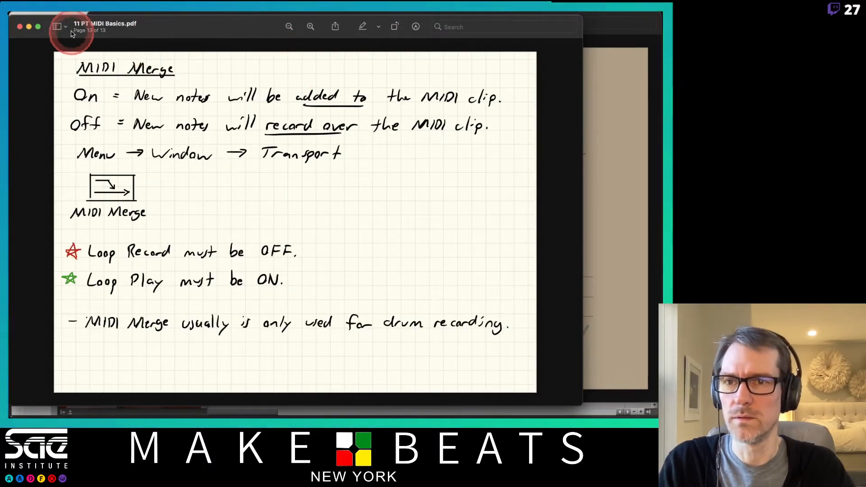
- Display the PDF's page thumbnails, browse the earlier pages and hide the sidebar
left_click(60, 26)
left_click(73, 51)
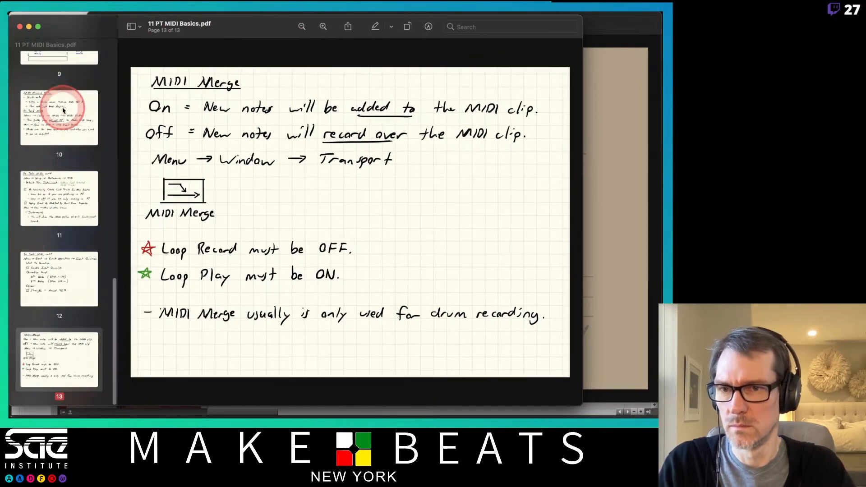
scroll(64, 244, "up", 10)
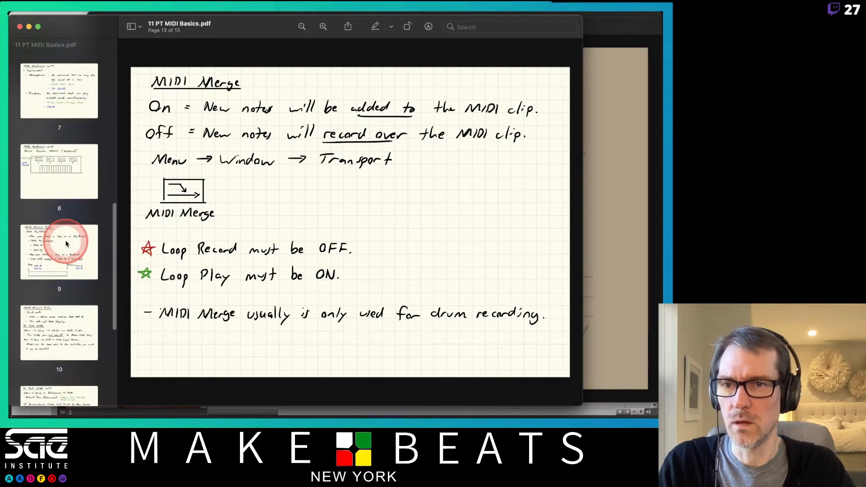
scroll(66, 243, "down", 5)
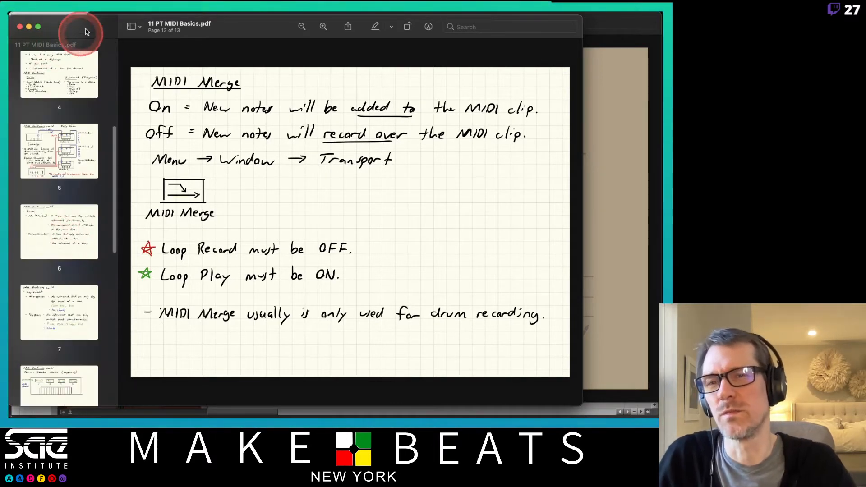
left_click(132, 26)
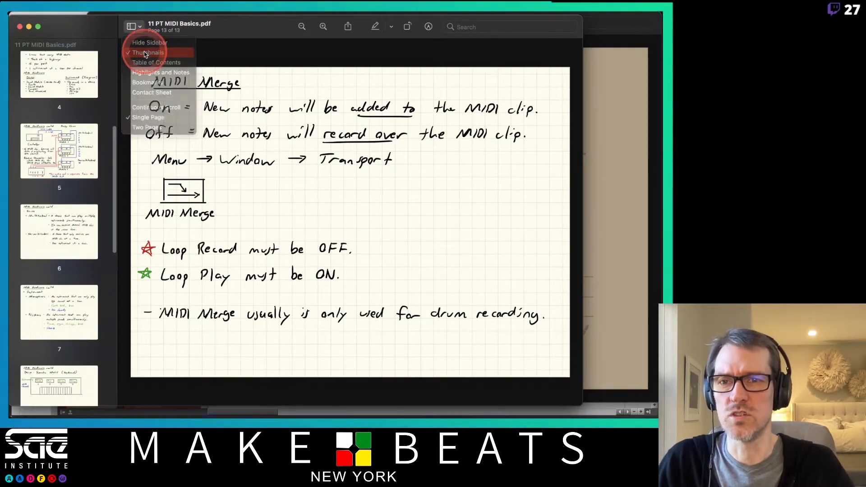
left_click(136, 29)
left_click(137, 40)
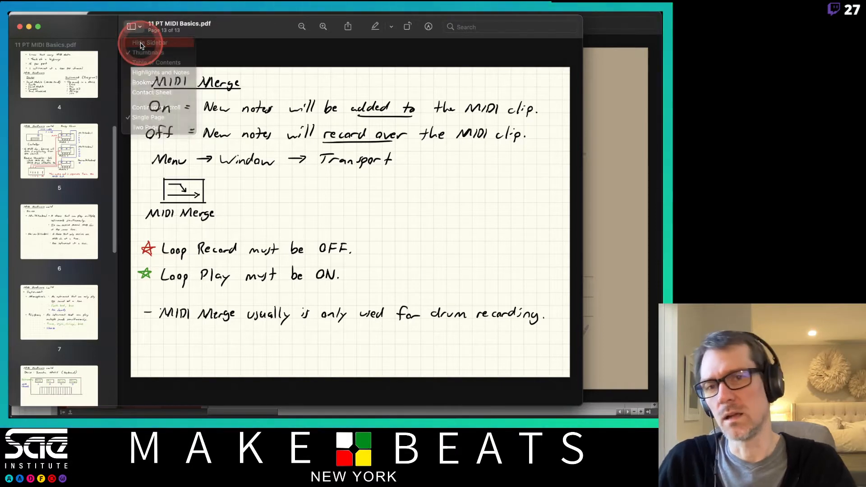
- Close 11 PT MIDI Basics.pdf and bring 12 PT MIDI Tracks-Event Operations.pdf to its Quantize page
left_click_drag(170, 26, 212, 25)
key("super+w")
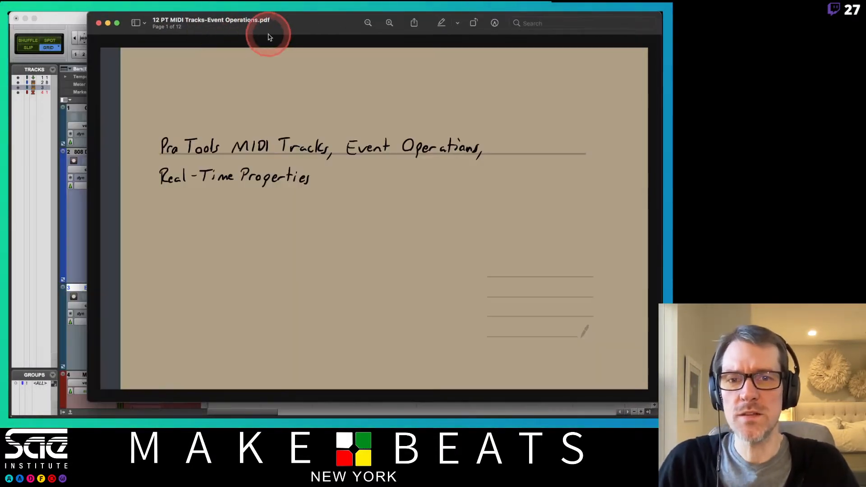
left_click_drag(286, 27, 212, 25)
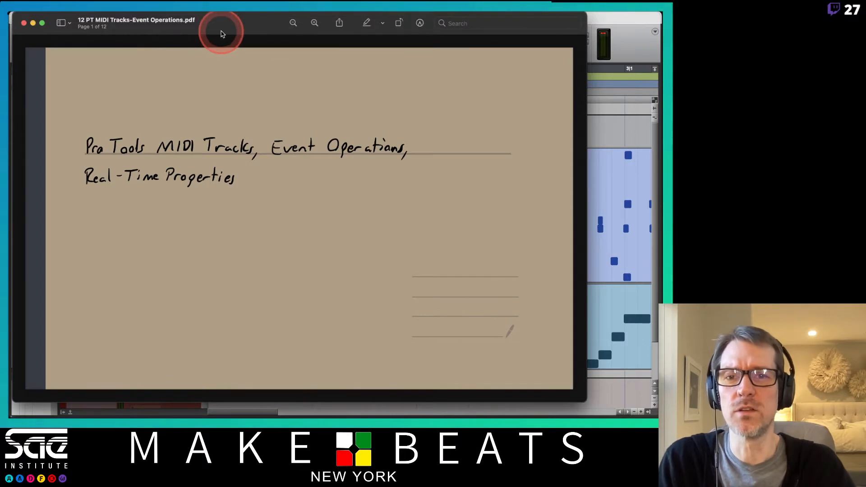
key("Down")
key("Down")
key("Down")
key("Down")
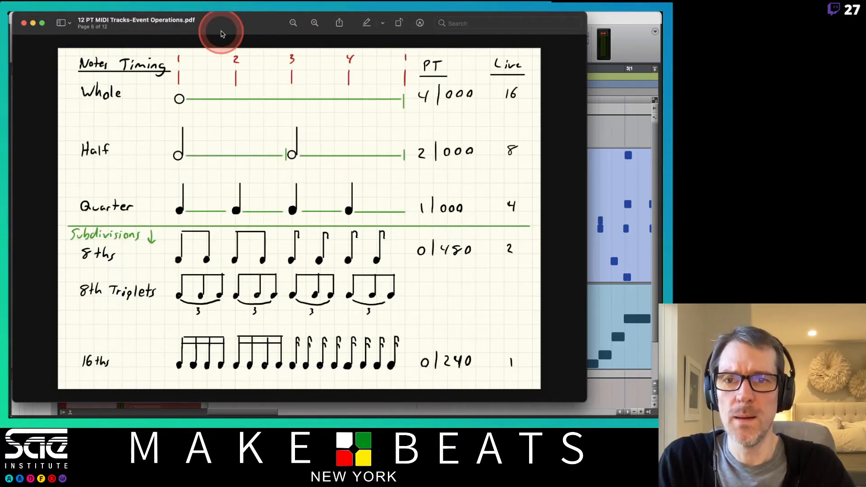
key("Up")
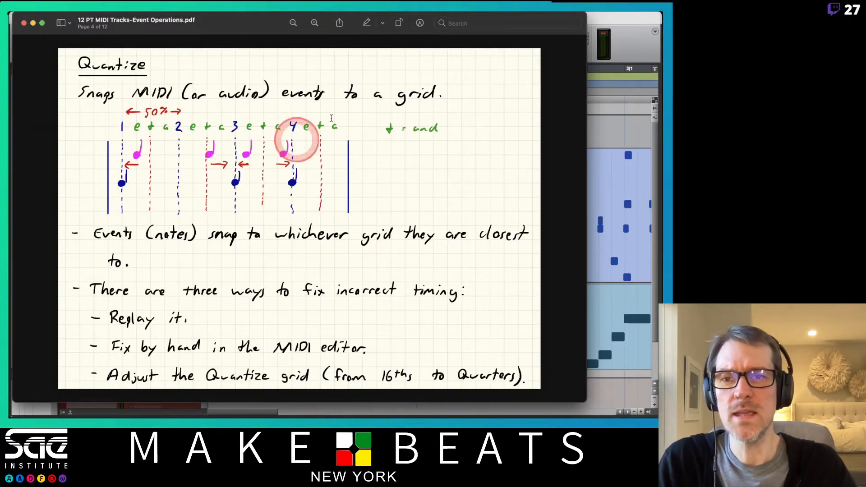
- Return to the Pro Tools Edit window, close the Transport window and select the 808 Dr Kit.02-03 clip
left_click(616, 21)
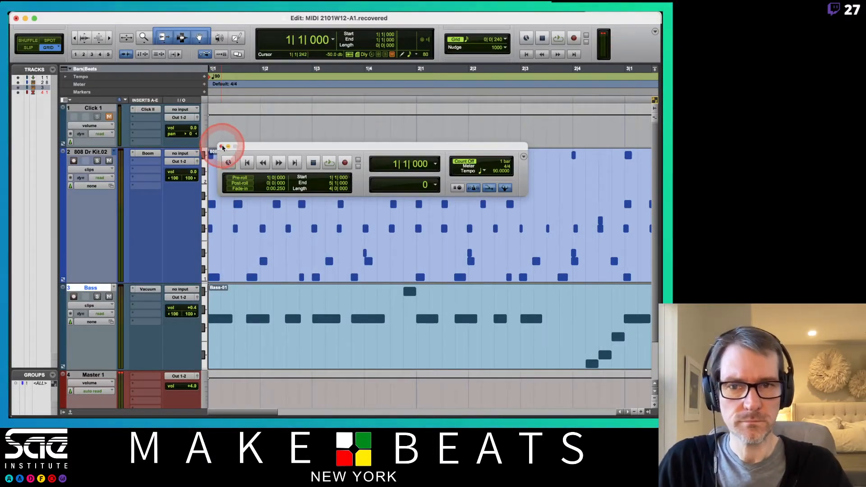
left_click(222, 147)
left_click(294, 276)
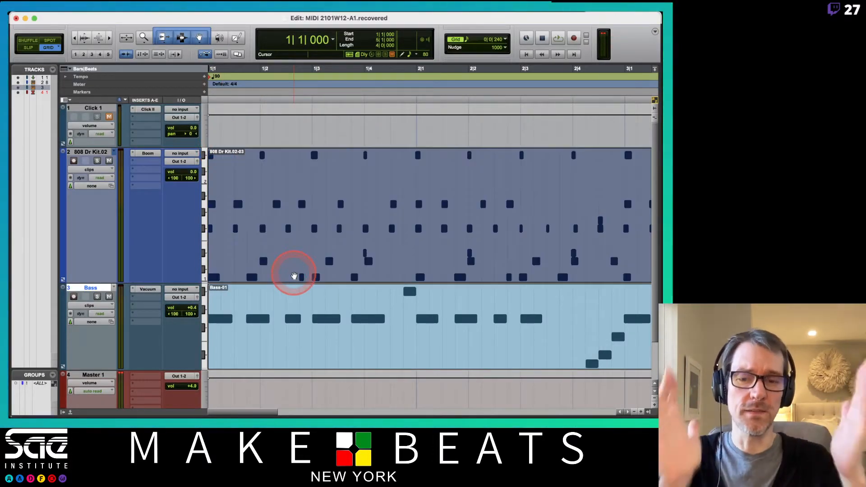
- Consult the Quantize page of the PDF notes and return to the selected drum clip in the Edit window
key("super+Tab")
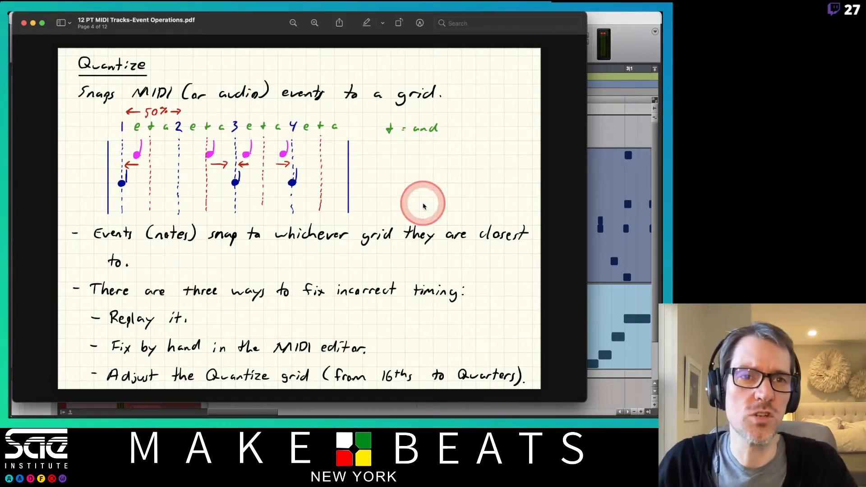
left_click(635, 24)
left_click(311, 157)
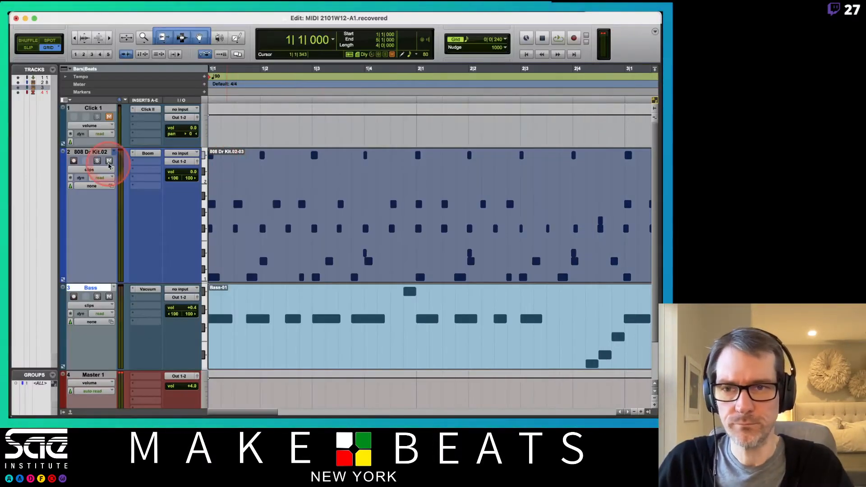
- Create a new empty playlist on the 808 Dr Kit.02 drum track, keeping its default name
left_click(113, 152)
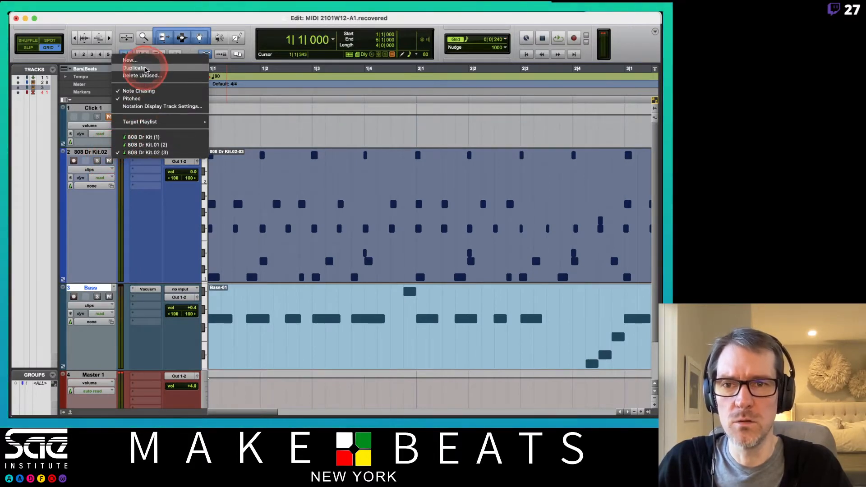
left_click(144, 63)
key("Return")
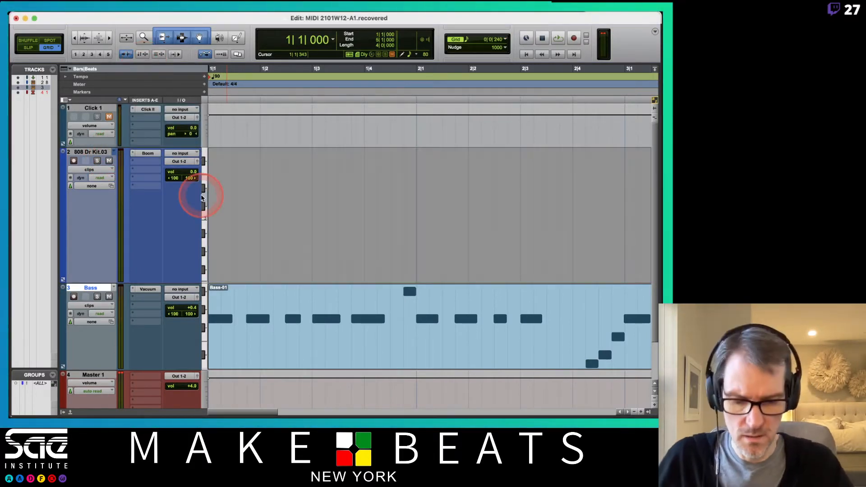
key("r")
key("r")
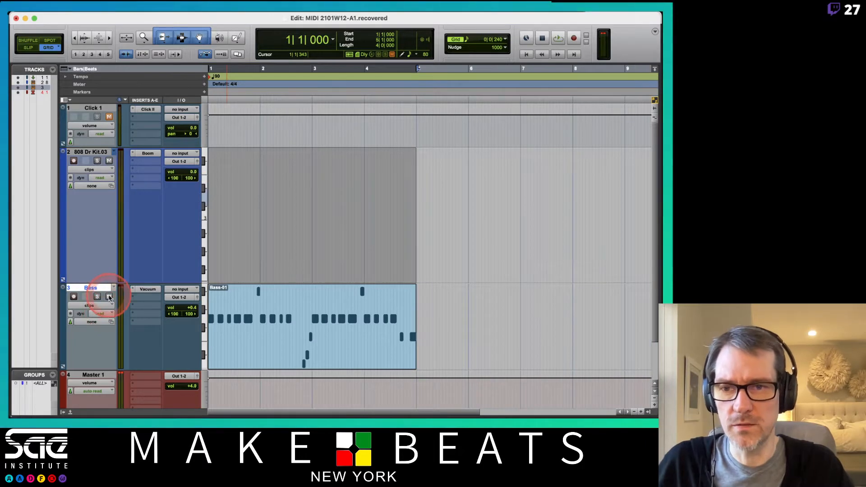
- Unmute Click 1, mute Bass, record-enable the drum track and loop-record a simple drum part across the four selected bars
left_click(104, 118)
key("space")
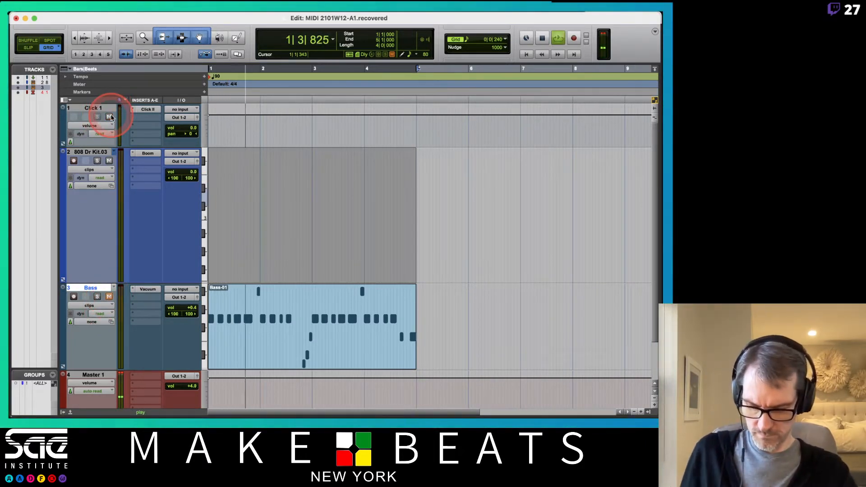
left_click(95, 154)
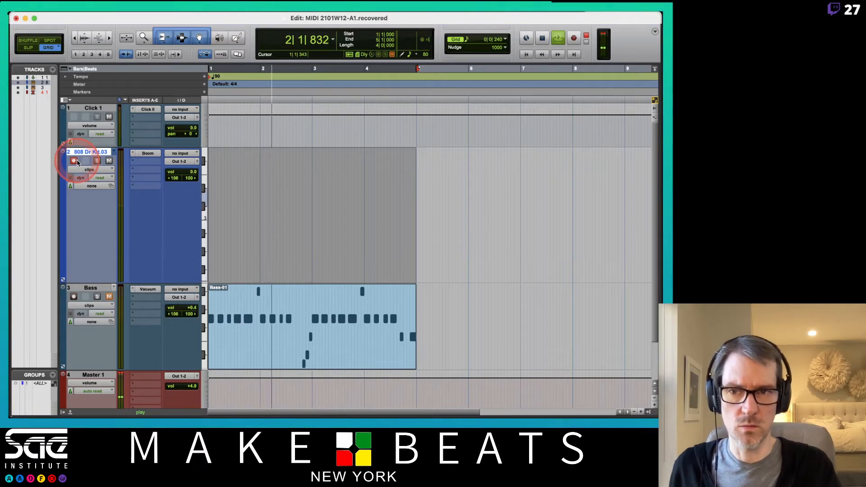
key("super+space")
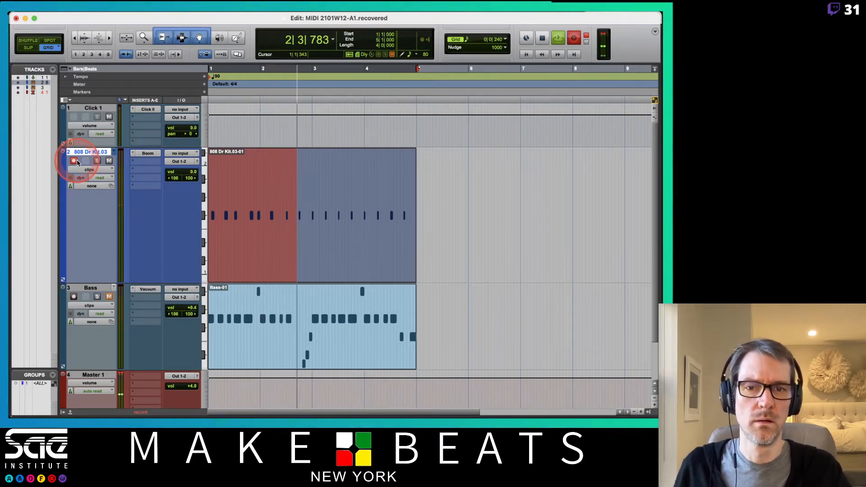
key("super+space")
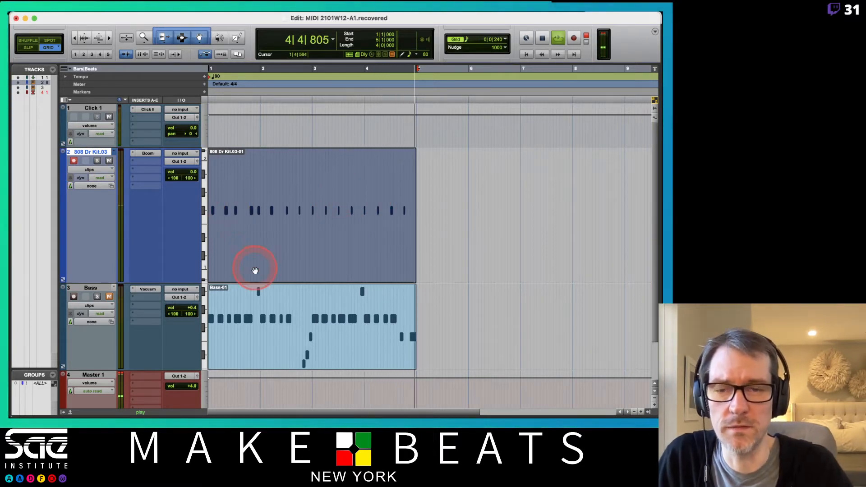
key("space")
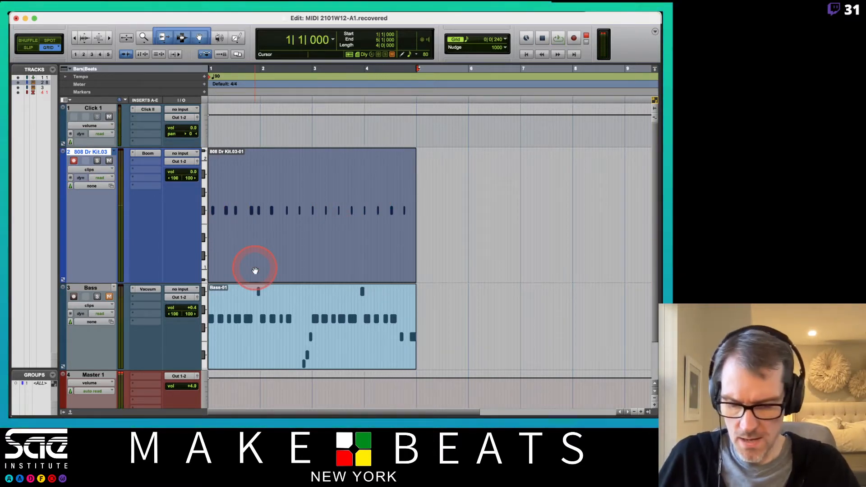
- Bring up the Quantize event operation, set its grid to 1/8 note and turn off Strength
key("super+1")
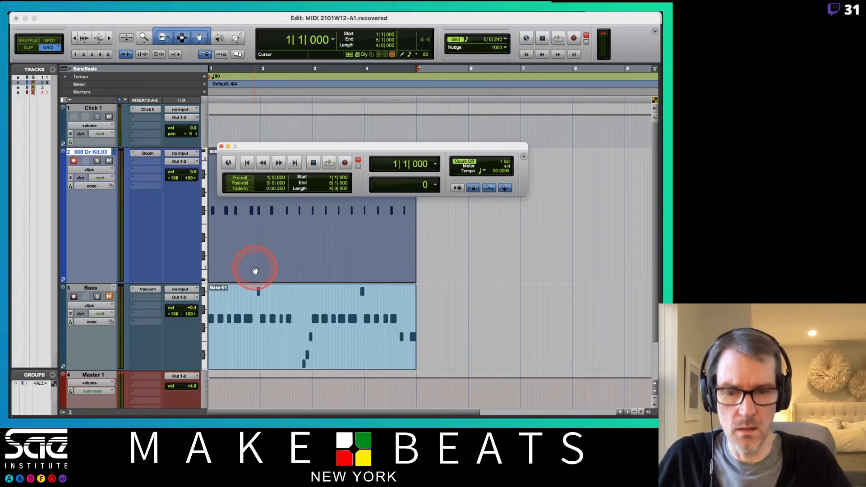
key("super+1")
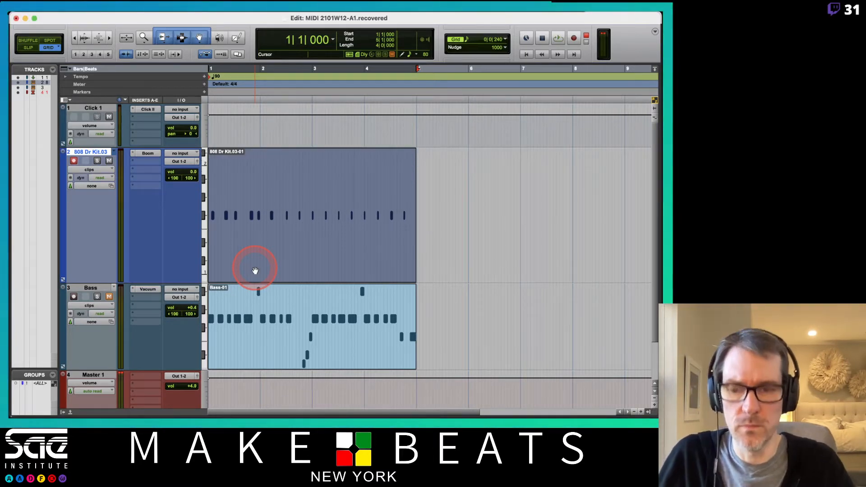
key("alt+0")
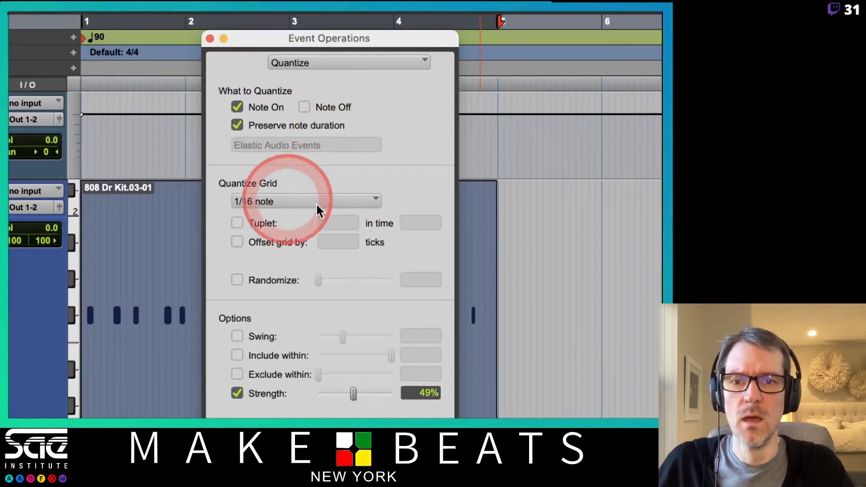
left_click(283, 201)
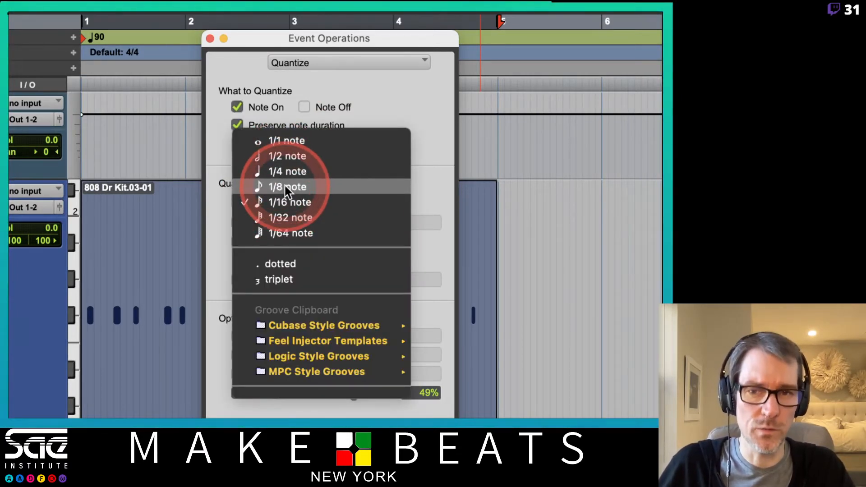
left_click(285, 186)
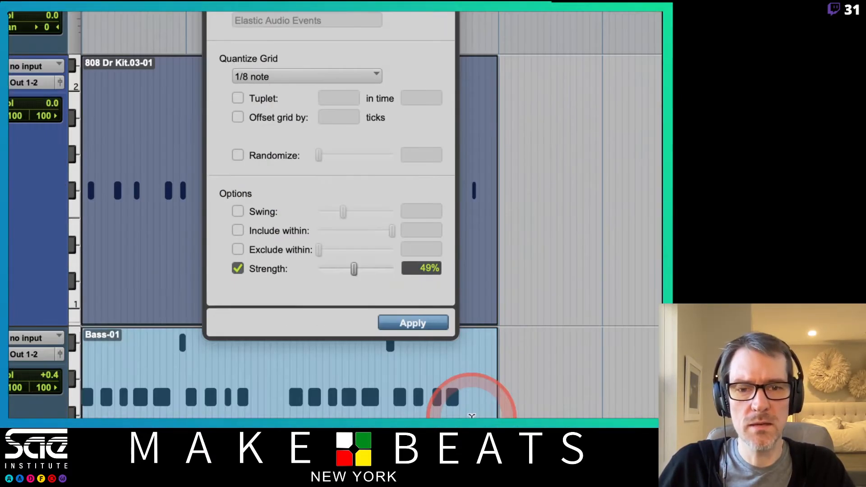
left_click(237, 268)
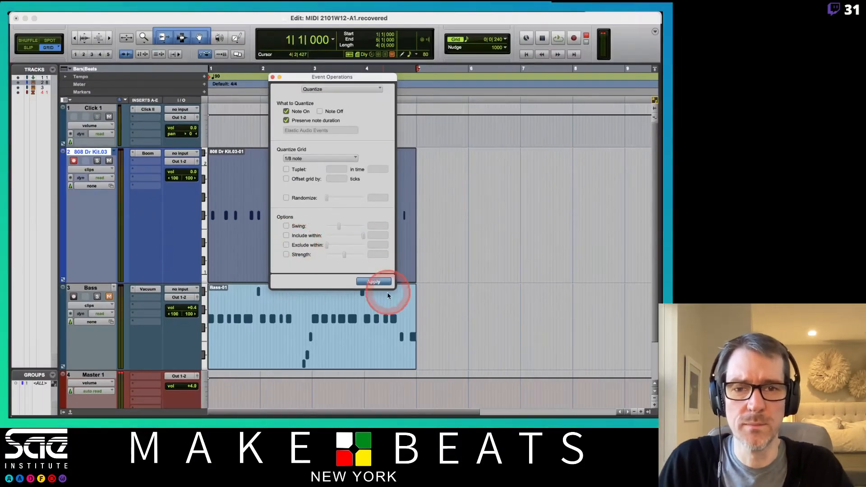
- Apply the 1/8-note quantize to the recorded drum clip, audition it with the click and undo it
left_click_drag(378, 77, 575, 106)
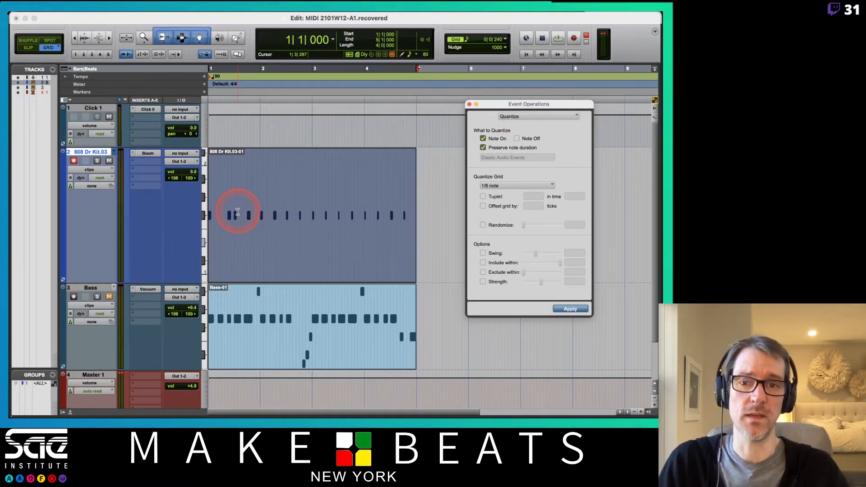
key("space")
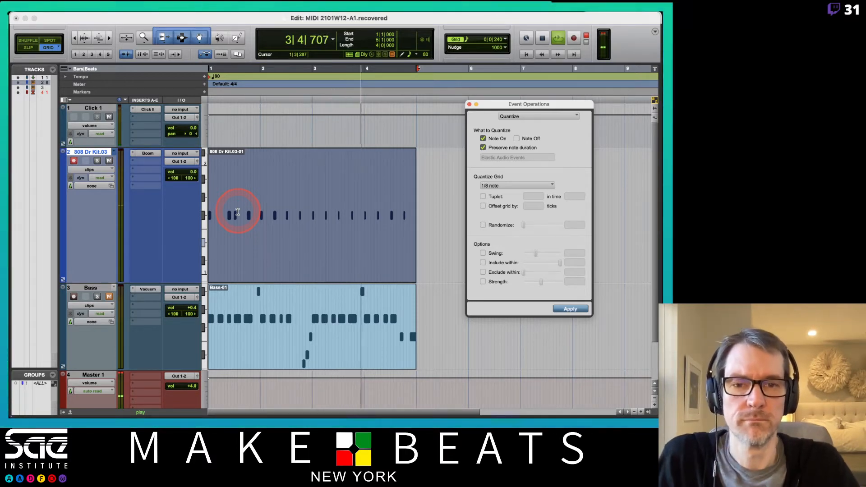
key("space")
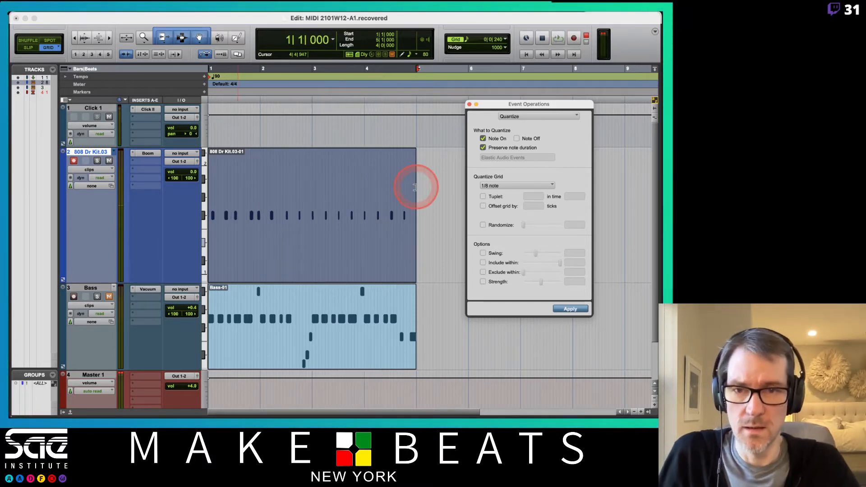
- Quantize the drum clip to a 1/4-note grid, listen to it against the click and undo it
left_click(500, 186)
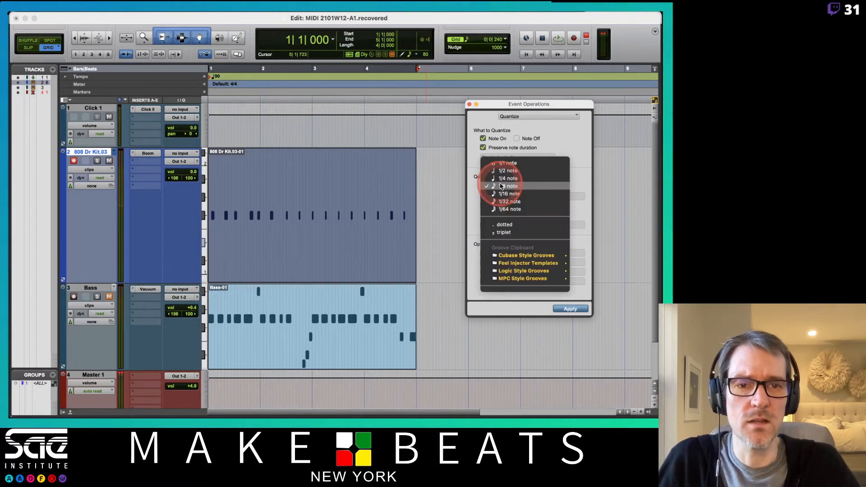
left_click(507, 178)
left_click(564, 309)
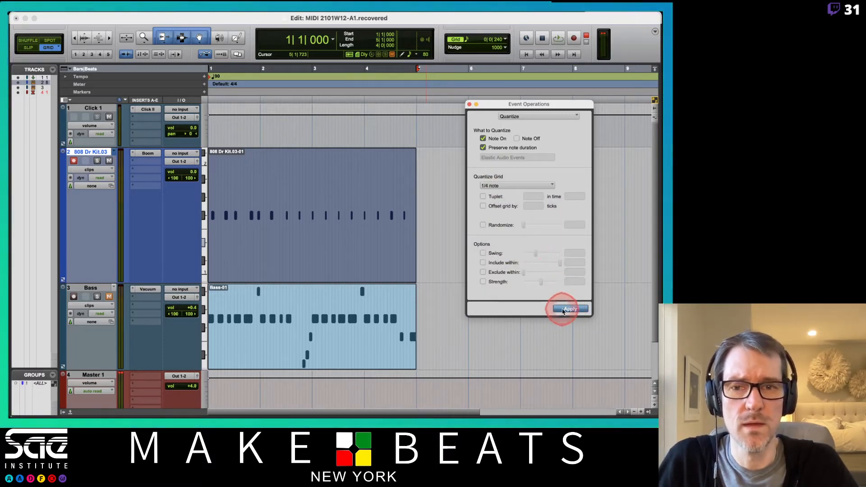
key("space")
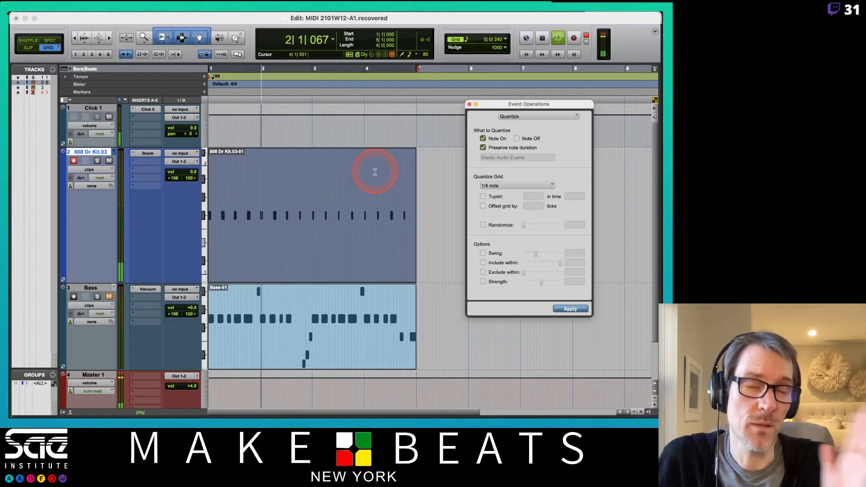
key("space")
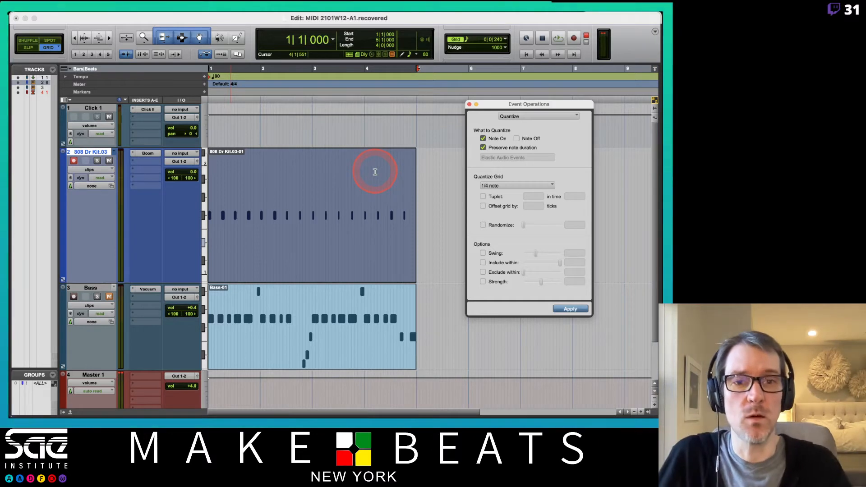
- Set the Quantize grid to 1/16 note, apply it to the drum clip and audition the timing with the click
left_click(518, 185)
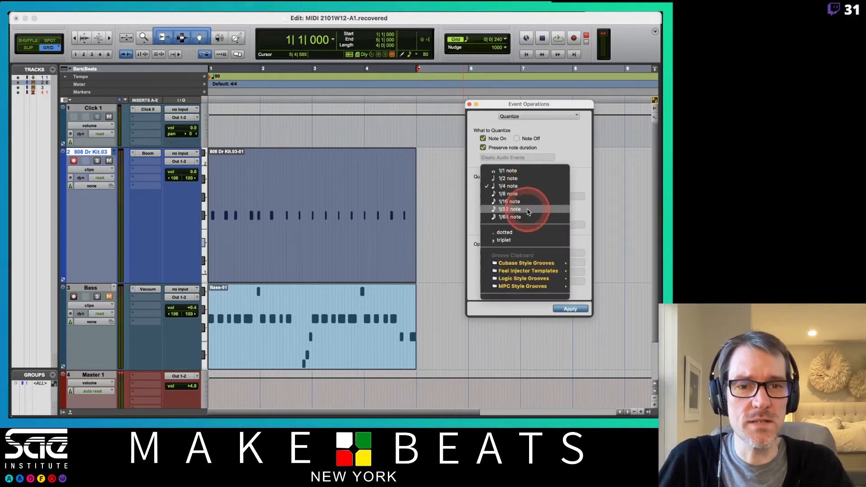
left_click(527, 202)
left_click(569, 310)
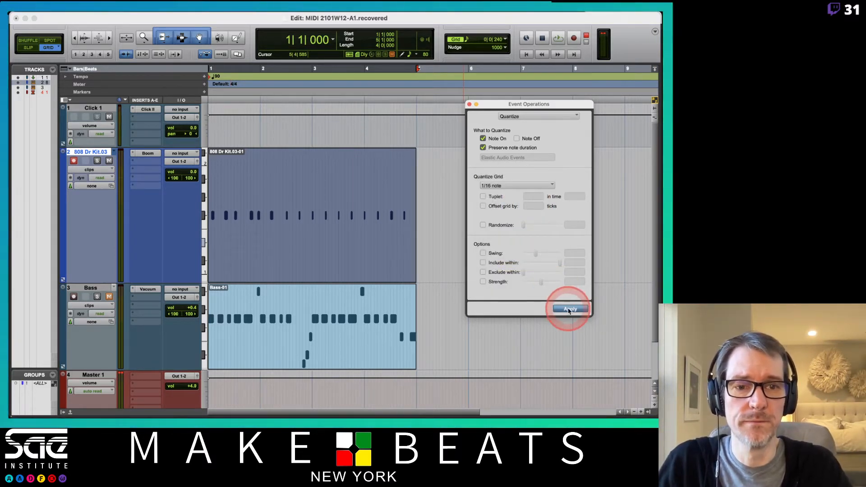
key("space")
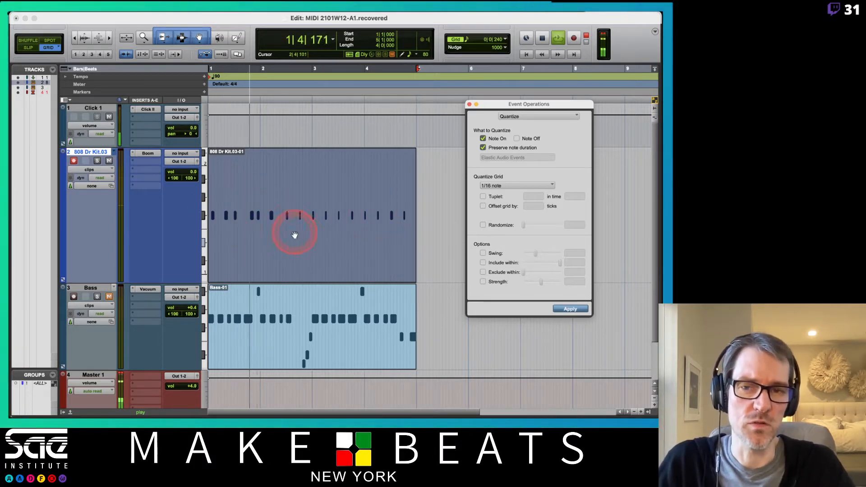
key("space")
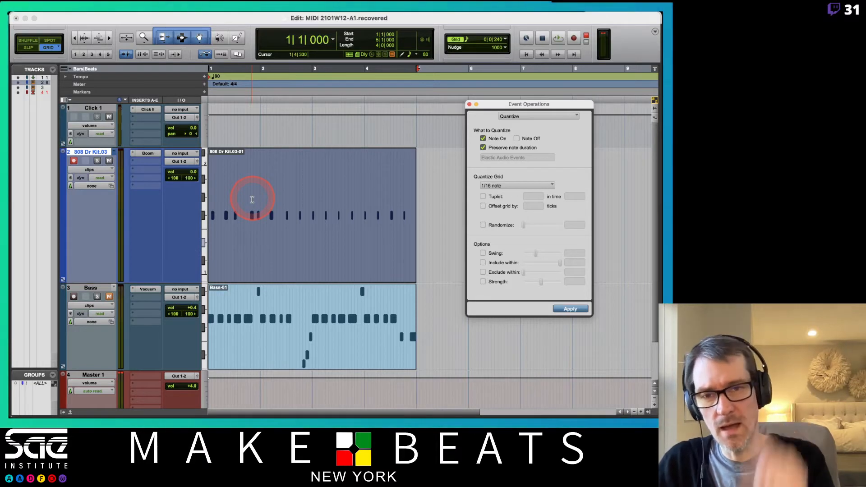
- Consult the Quantize page of 12 PT MIDI Tracks-Event Operations.pdf on fixing incorrect timing, and return to the Pro Tools session
key("super+Tab")
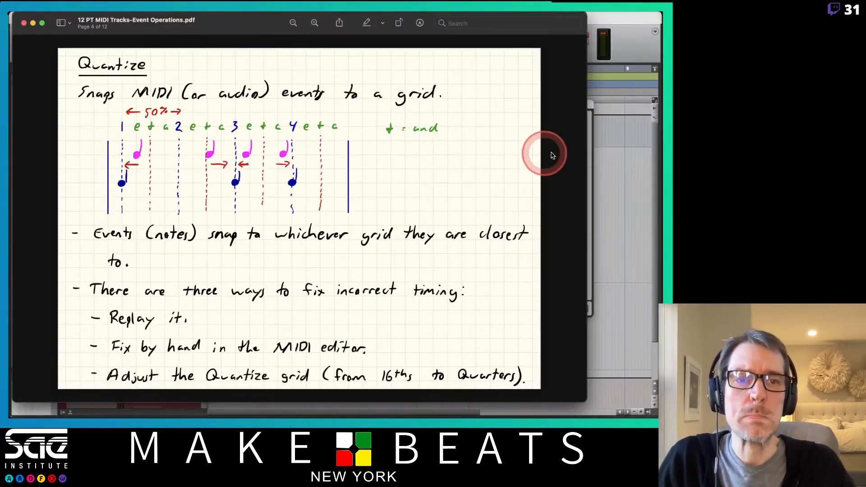
left_click(592, 127)
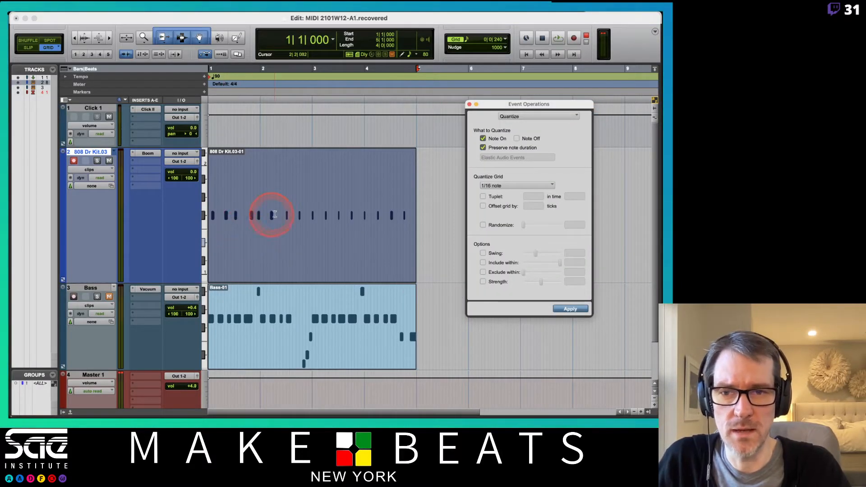
- Delete the recorded drum clip, undo the deletion and play the loop back
key("Delete")
key("super+z")
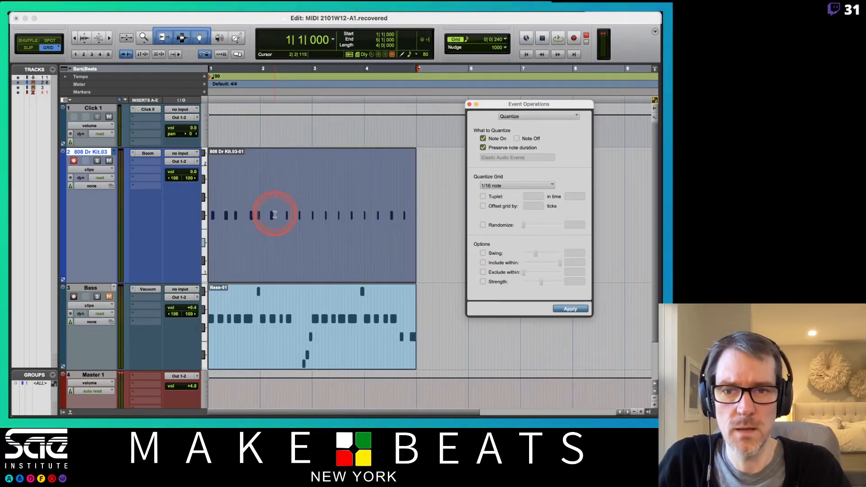
key("space")
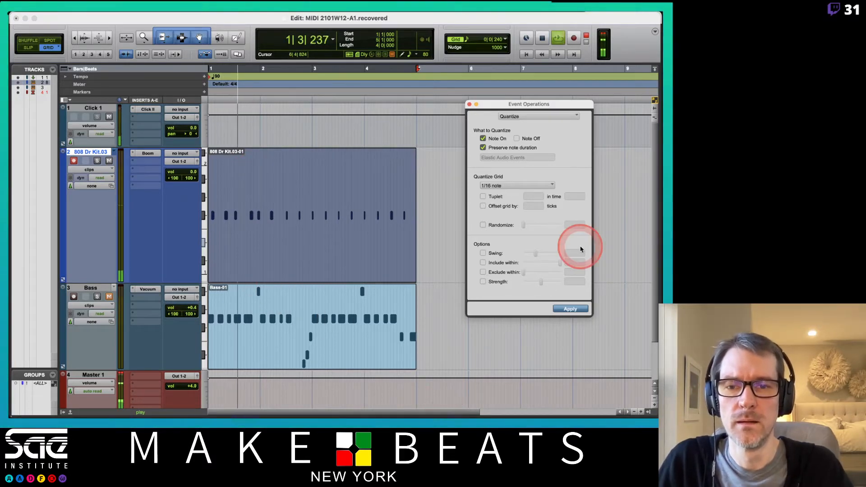
key("space")
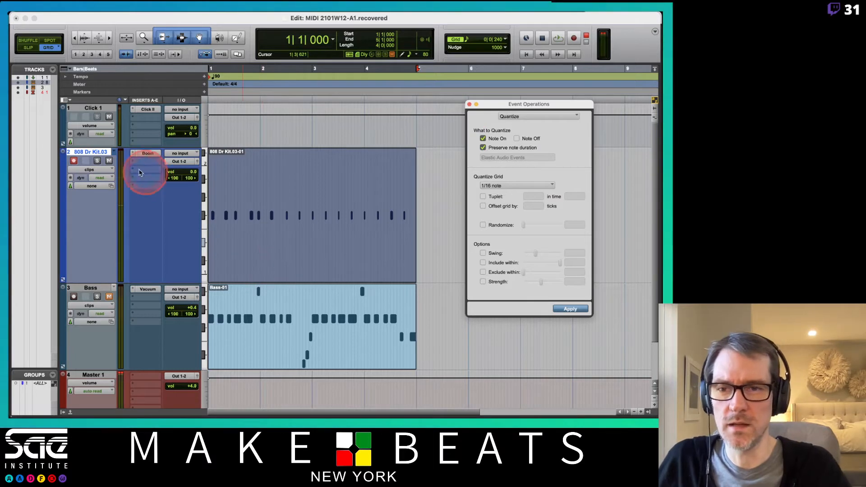
- Switch the drum track to notes view and deselect its recorded notes
left_click(102, 170)
left_click(104, 180)
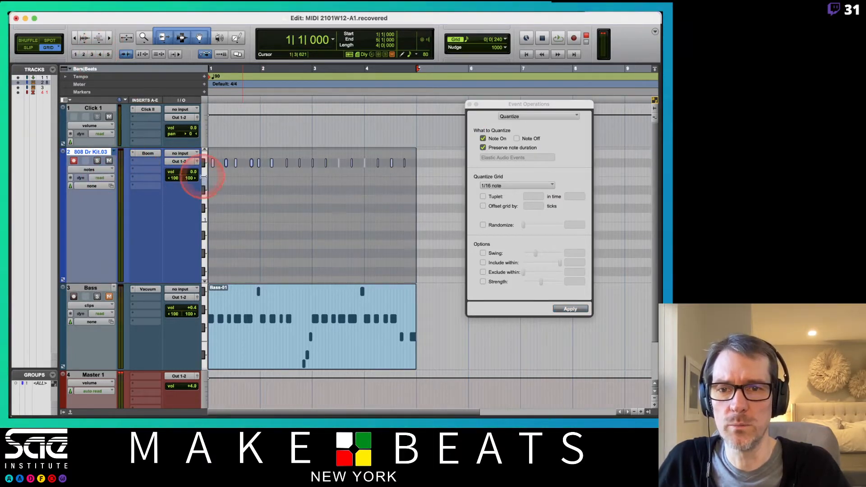
left_click_drag(204, 194, 210, 220)
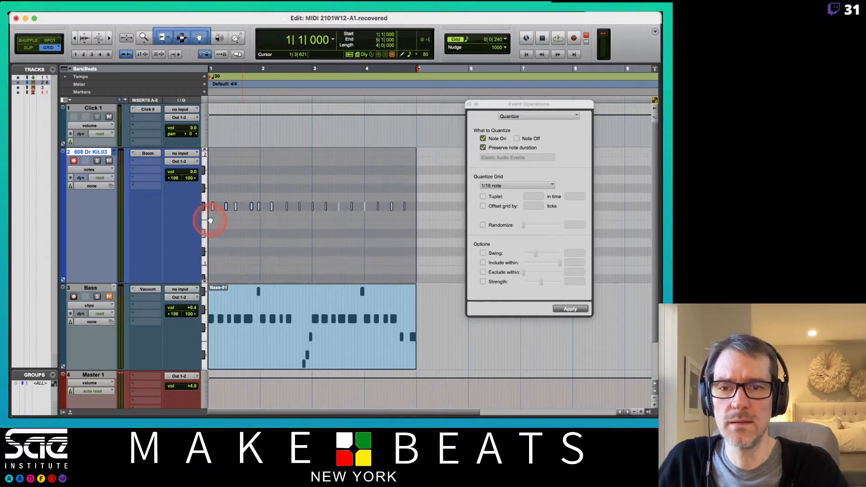
left_click(247, 218)
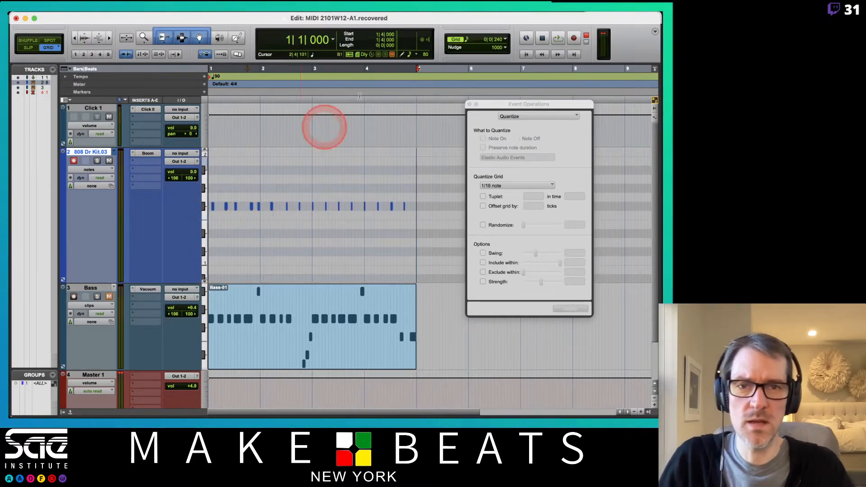
- Set the Edit window's Grid value to 1/4 note
left_click(504, 41)
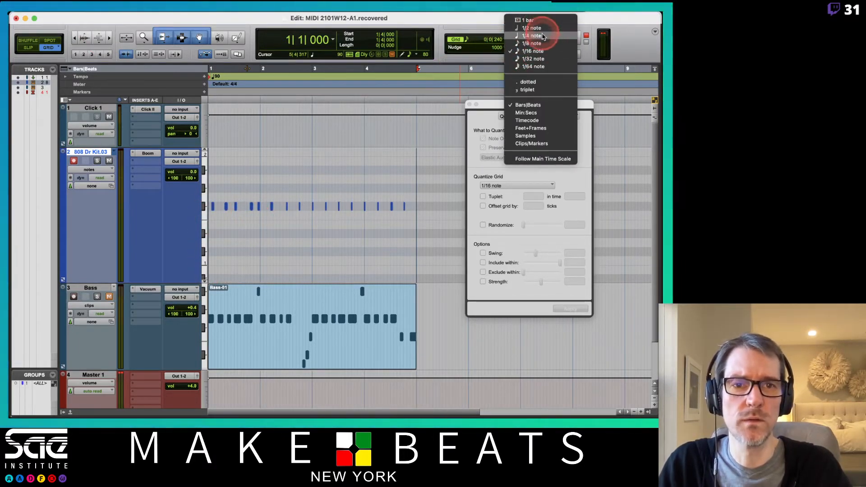
left_click(525, 34)
left_click(459, 44)
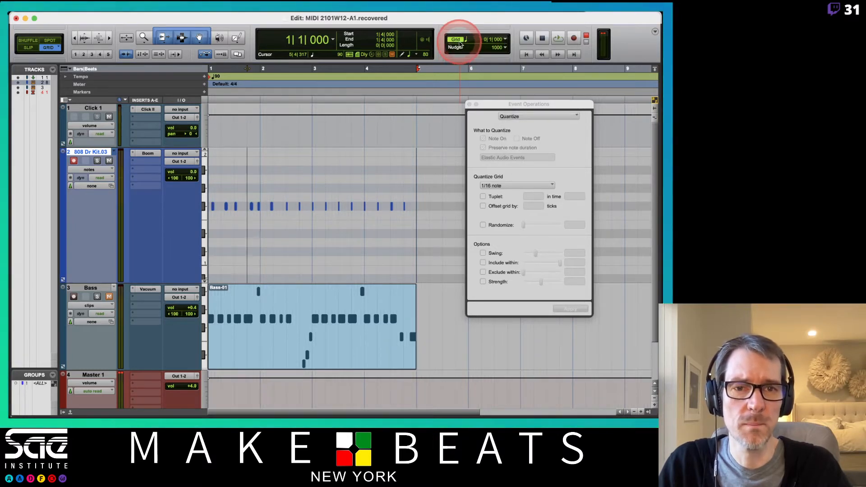
- Try moving the off-beat drum notes in the first two bars one by one onto their nearest 1/4-note grid lines
key("t")
key("t")
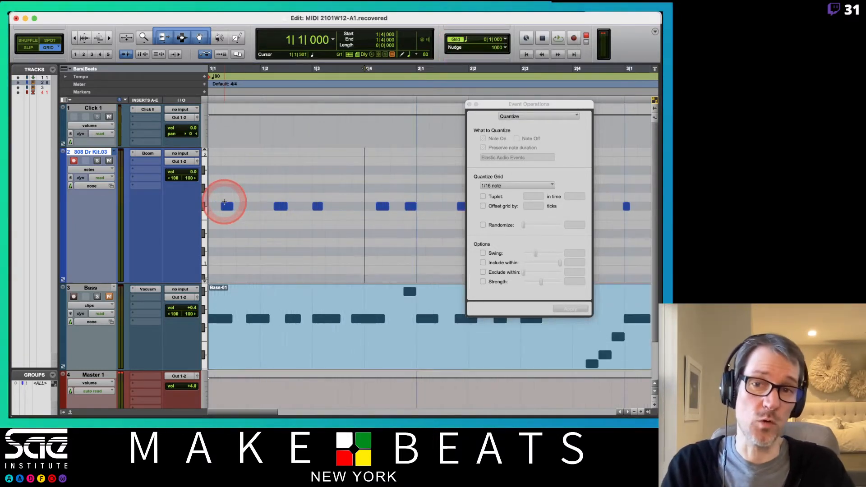
left_click_drag(229, 208, 217, 207)
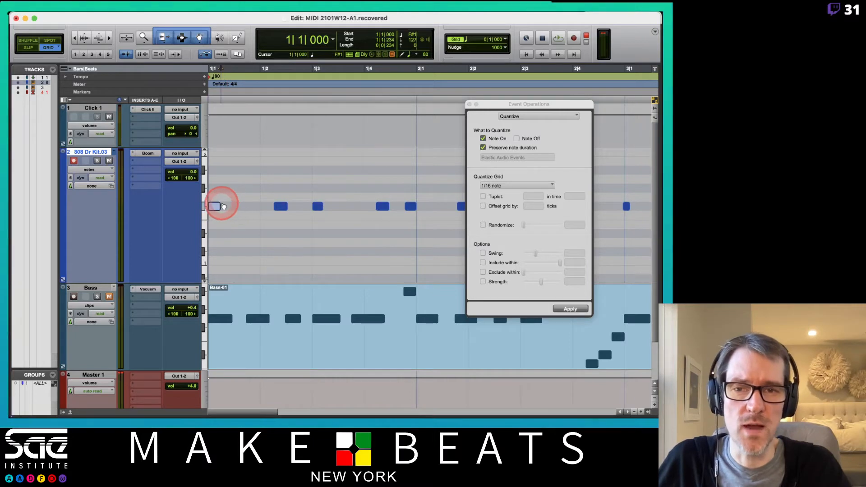
left_click_drag(280, 207, 267, 206)
left_click(332, 206)
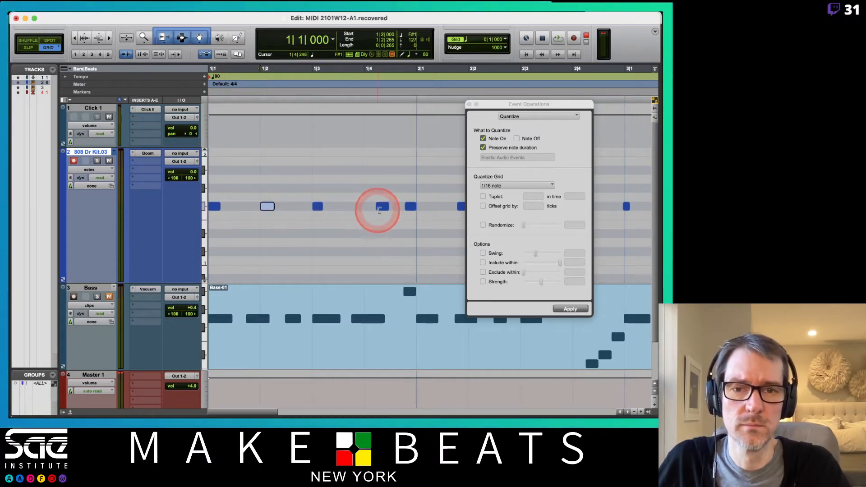
left_click_drag(384, 207, 422, 215)
left_click(483, 143)
left_click_drag(493, 102, 452, 233)
left_click_drag(468, 208, 480, 209)
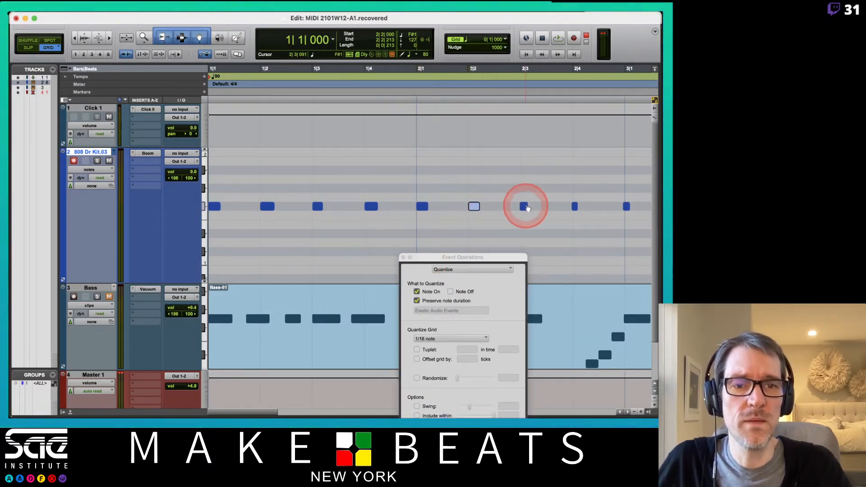
left_click(525, 206)
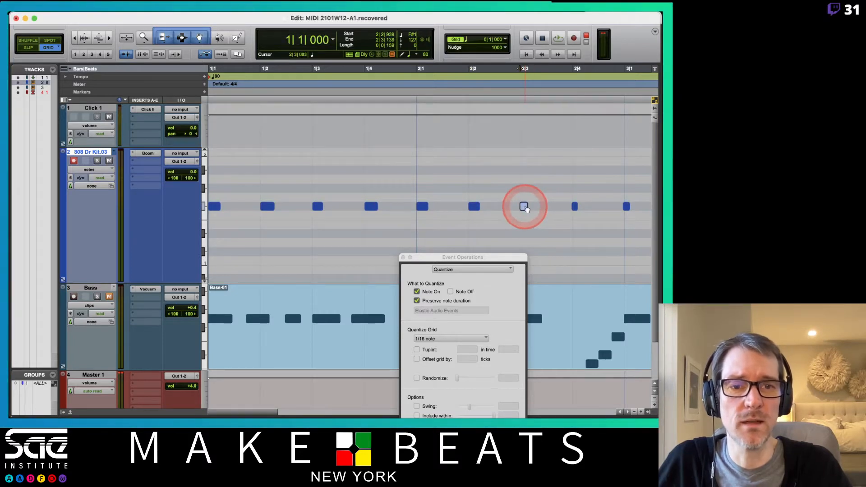
left_click_drag(525, 207, 535, 208)
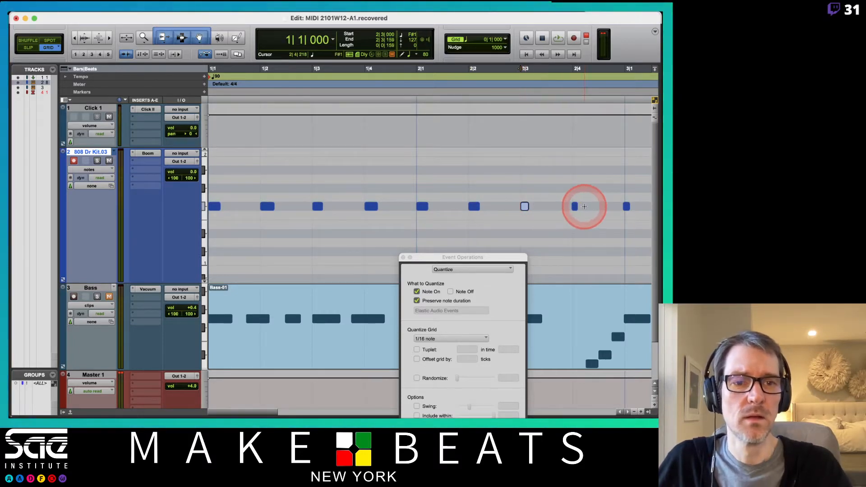
- Undo all the manual note moves on the drum track
key("super+z")
key("super+z")
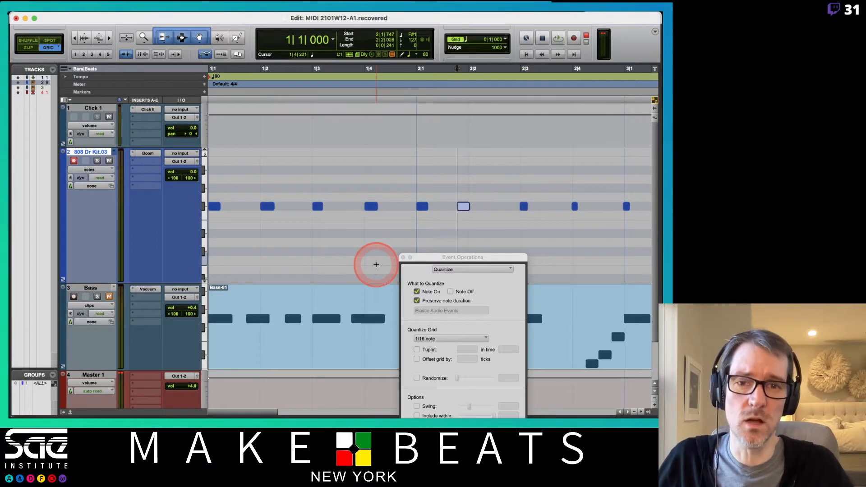
key("super+z")
key("super+z")
key("super+z")
key("super+z")
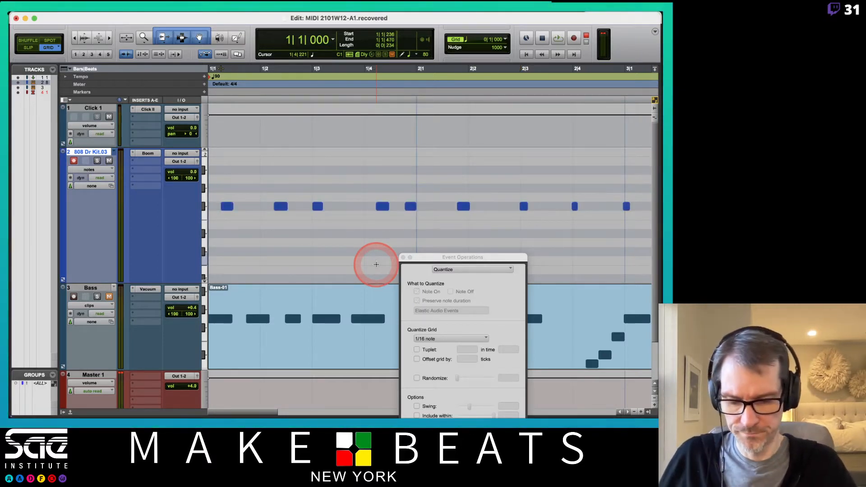
- Set the Quantize Grid of the Event Operations Quantize window to 1/4 note
key("super+bracketleft")
key("super+bracketleft")
key("super+bracketleft")
key("super+bracketright")
key("super+bracketright")
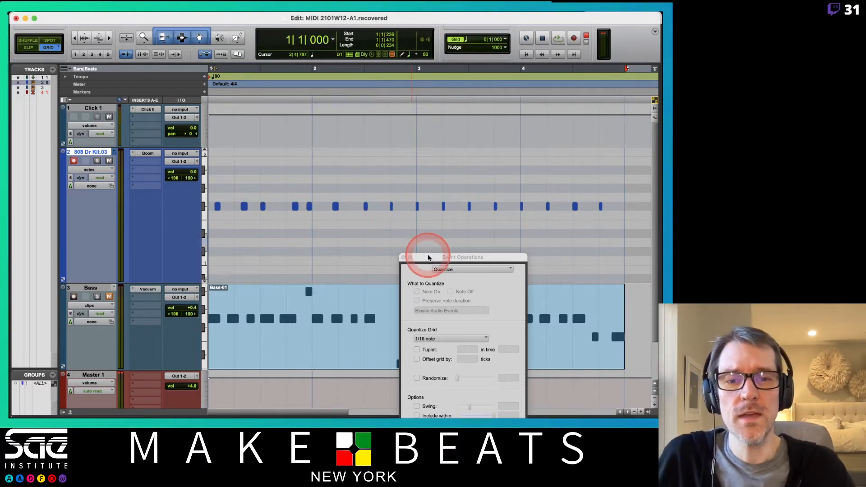
left_click_drag(429, 257, 388, 186)
left_click(418, 202)
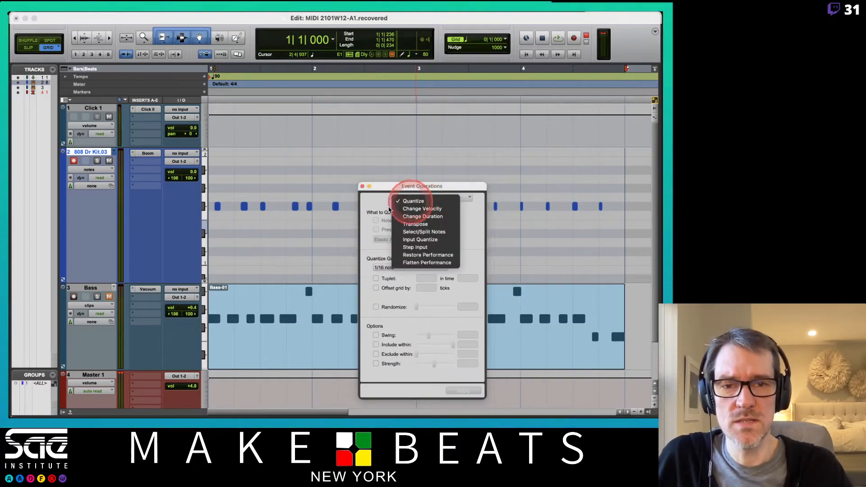
left_click(409, 206)
left_click(410, 199)
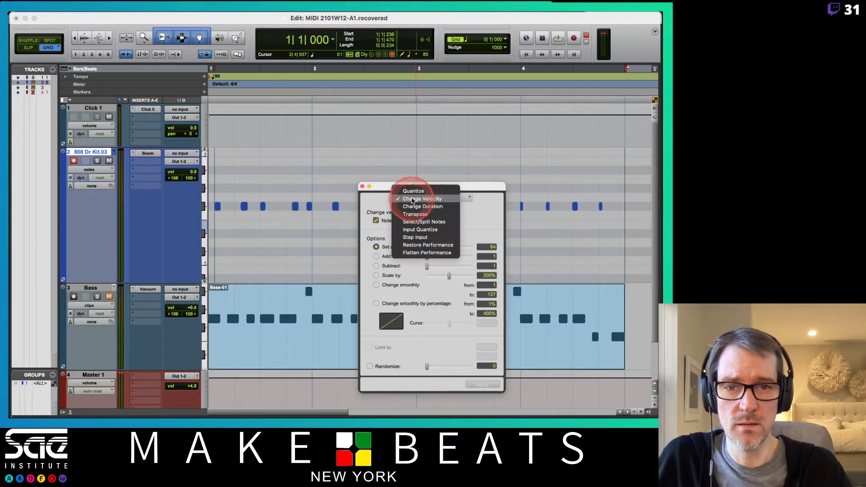
left_click(406, 185)
left_click(387, 268)
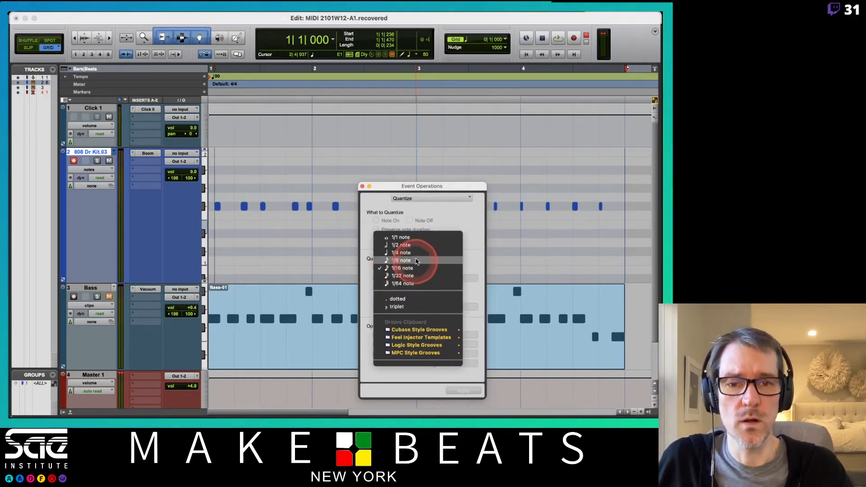
left_click(411, 243)
- Switch the drum track to clips view and quantize its whole recorded clip to the 1/4-note grid
left_click(312, 207)
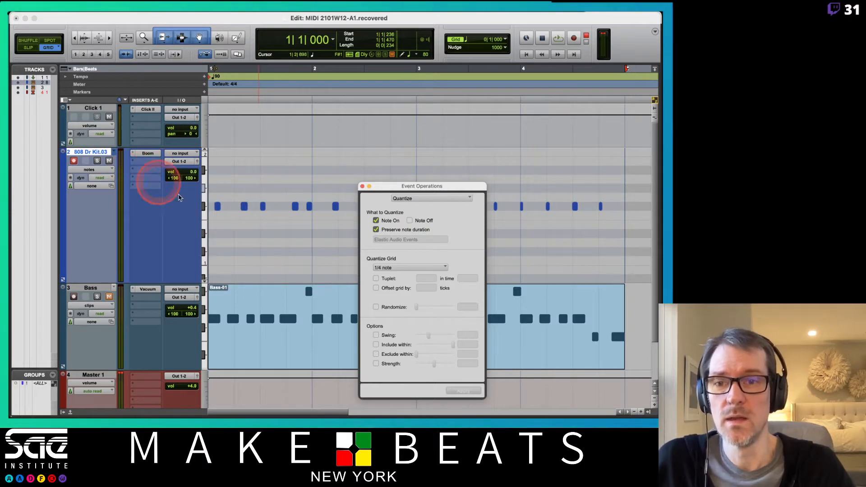
left_click(90, 169)
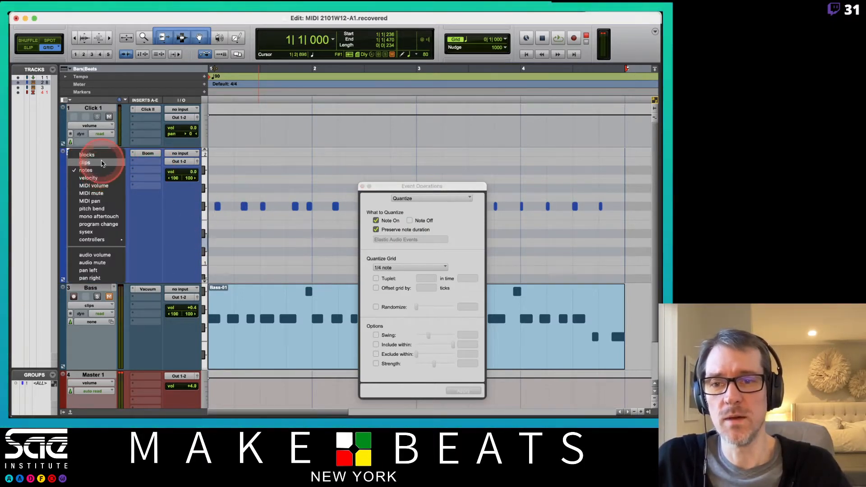
left_click(102, 164)
left_click(275, 245)
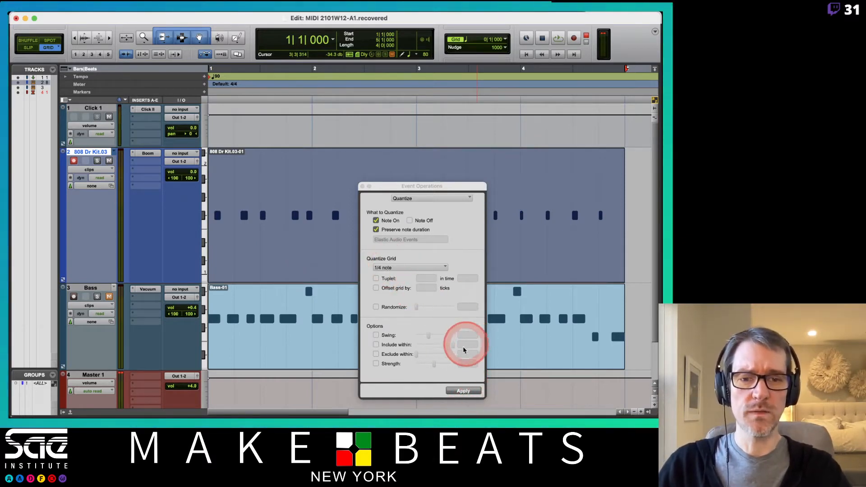
left_click(463, 391)
- Play back the quantized drum clip, uncover its notes by moving the Event Operations window, and stop playback
key("space")
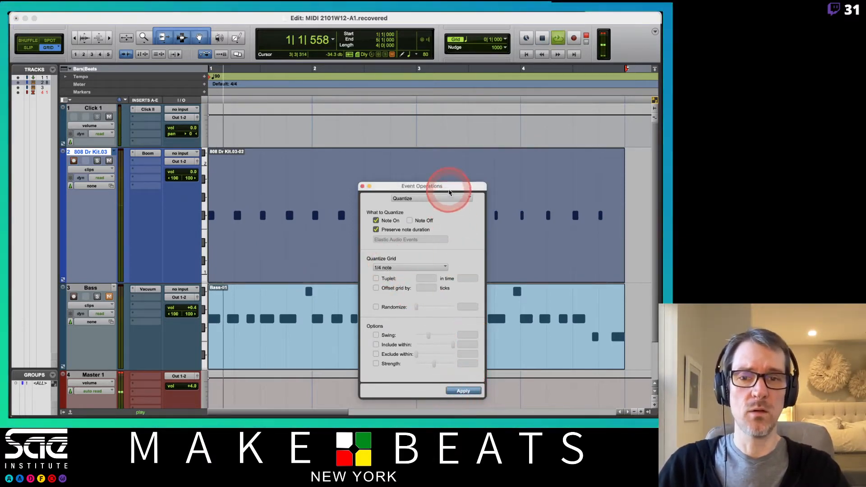
left_click_drag(449, 193, 419, 253)
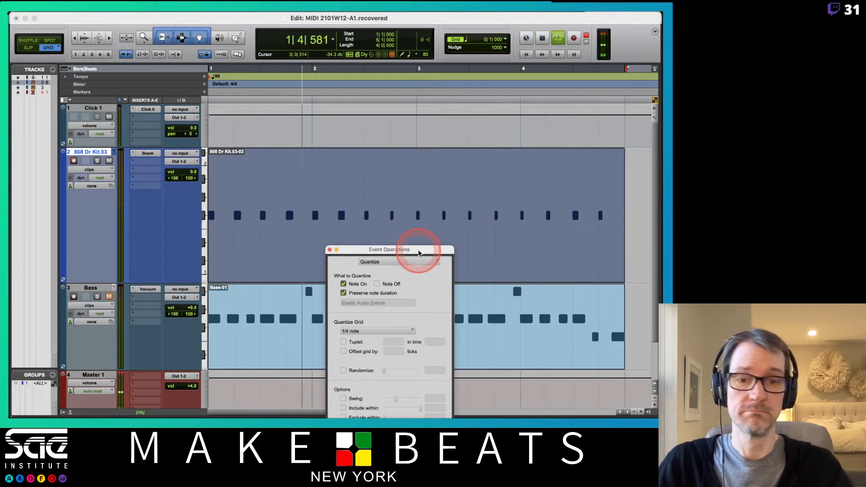
key("space")
left_click_drag(419, 254, 477, 207)
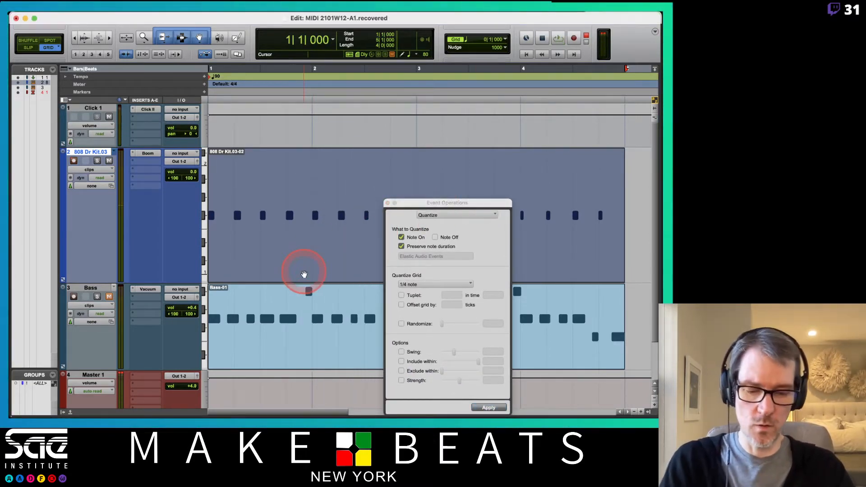
- Delete the drum clip and set the Quantize Grid to 1/16 note
key("Delete")
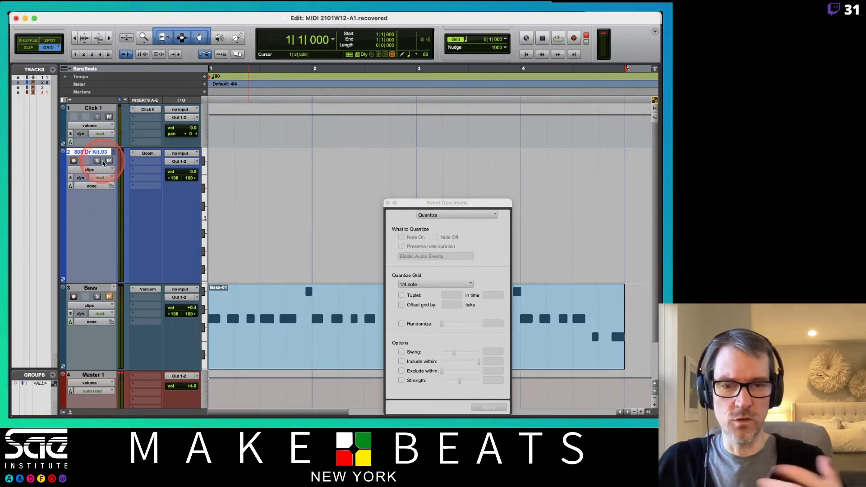
left_click(441, 253)
left_click(422, 286)
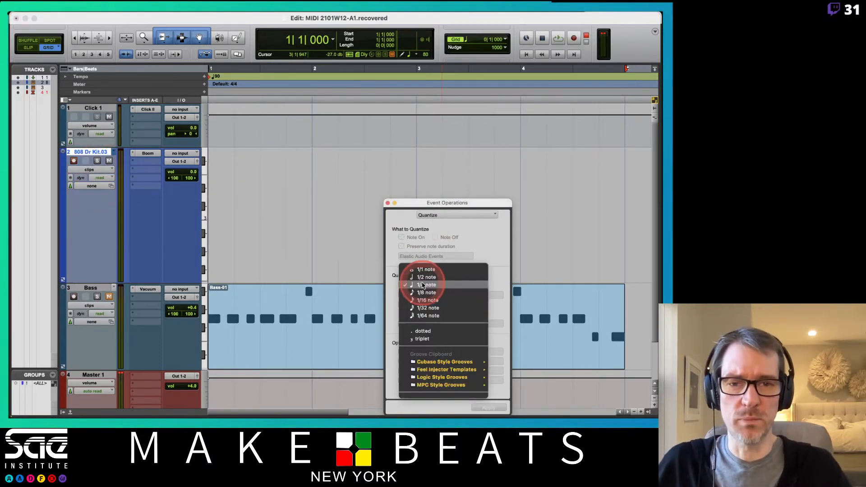
left_click(427, 300)
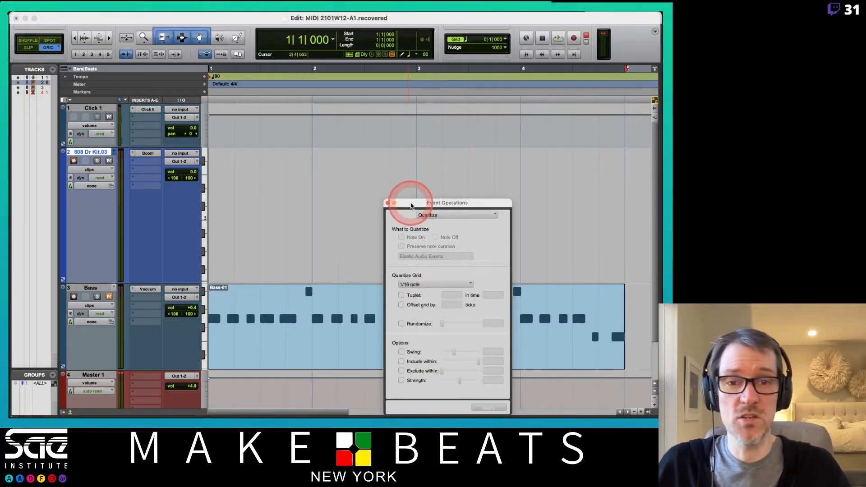
left_click_drag(411, 204, 450, 180)
- Loop-record a new drum take from bar 1 and apply the 1/16-note quantize to it
left_click(217, 200)
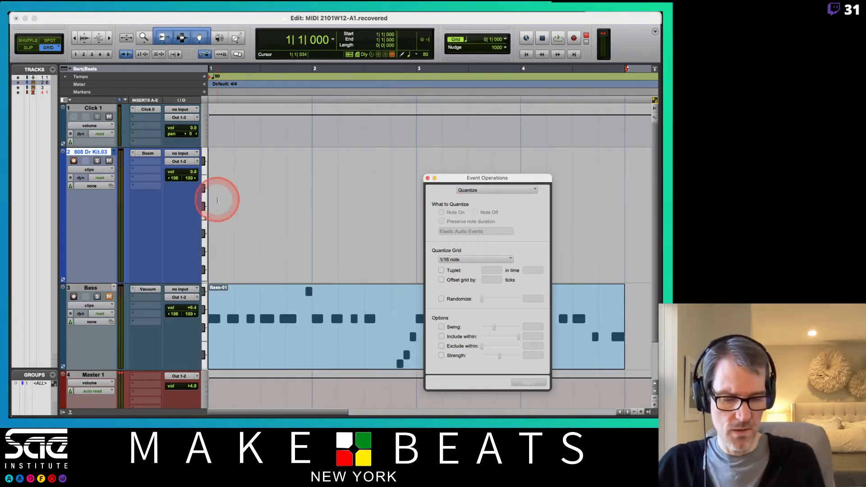
key("super+space")
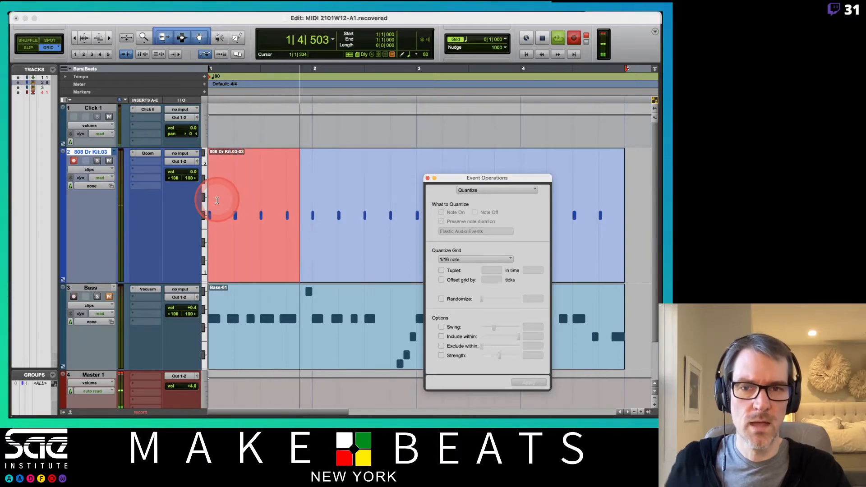
left_click(361, 270)
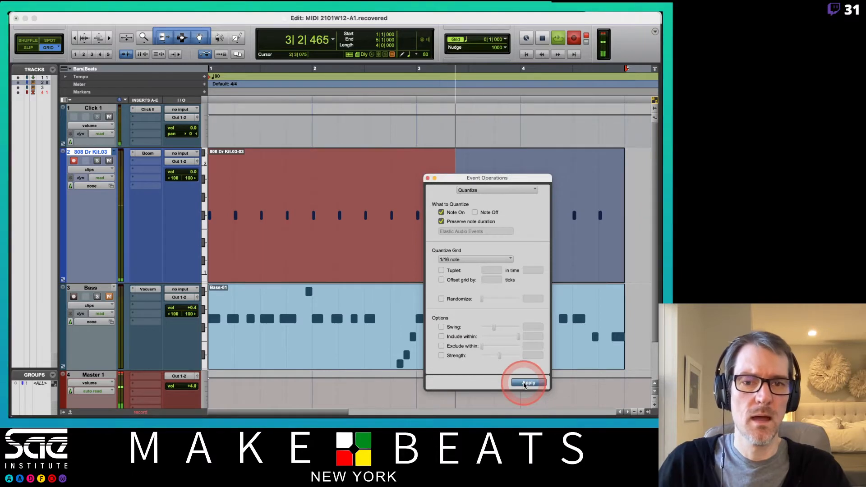
left_click_drag(463, 177, 404, 194)
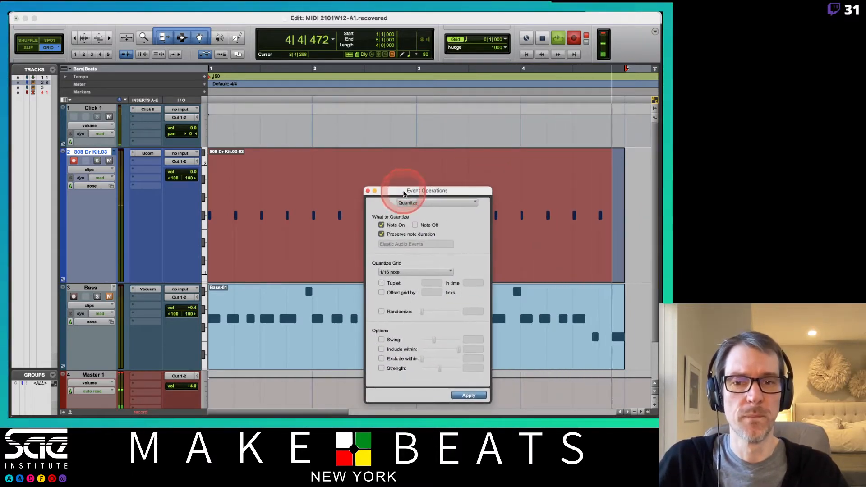
- Stop the loop recording and close the Event Operations window
left_click(90, 170)
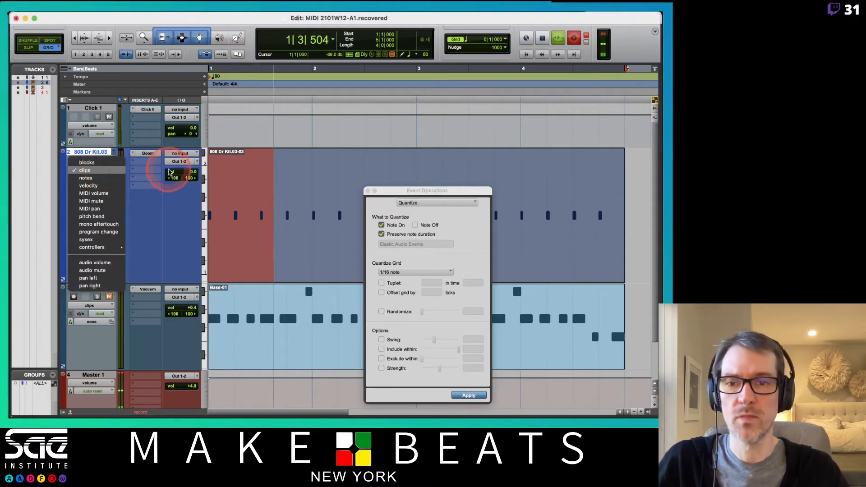
left_click(175, 211)
key("super+space")
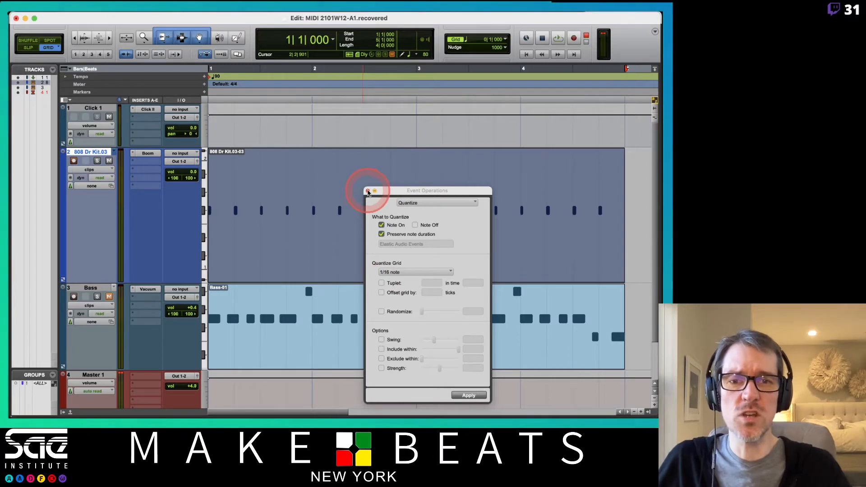
left_click(368, 191)
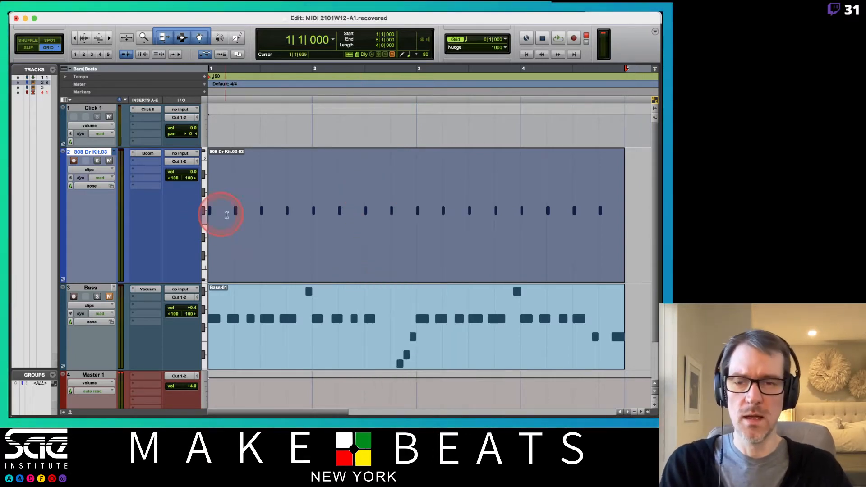
- Delete the clips on the drum and Bass tracks
key("Delete")
left_click(309, 357)
key("Delete")
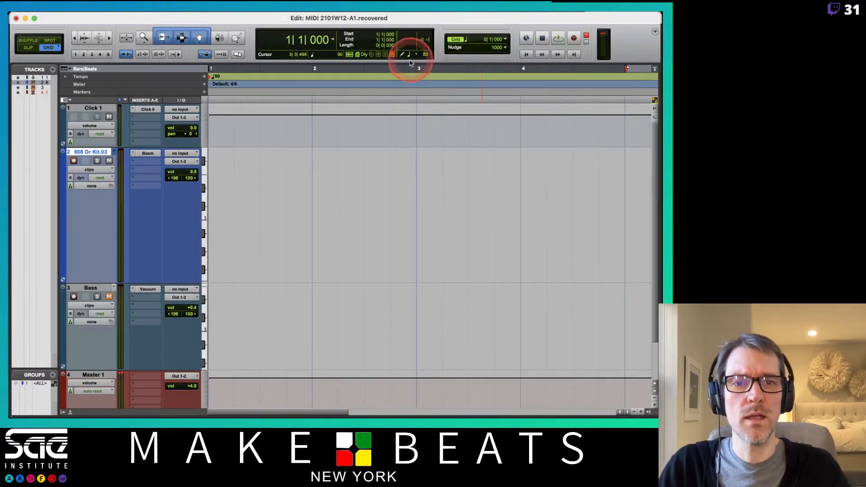
- Set the session tempo at bar 1 to 160 BPM and play the loop
double_click(210, 78)
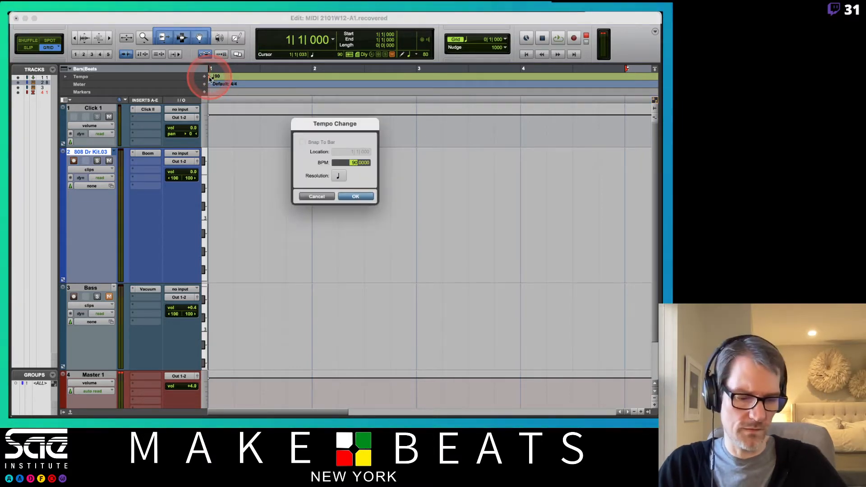
type("160")
key("Return")
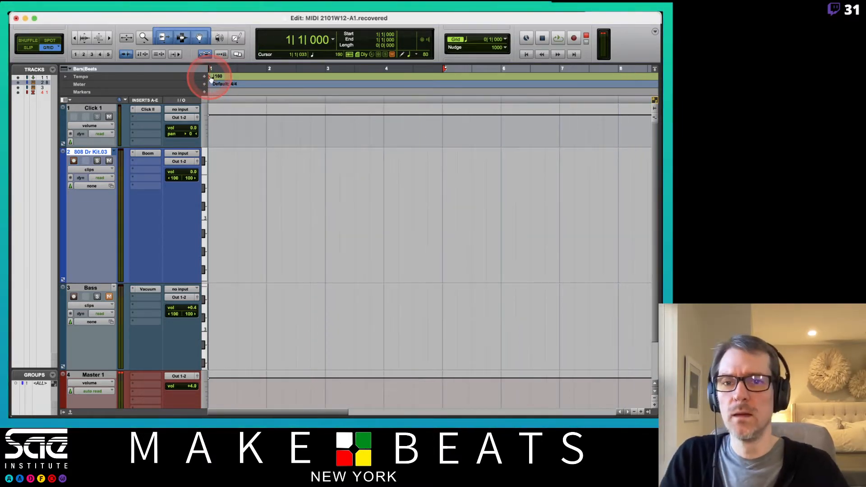
key("space")
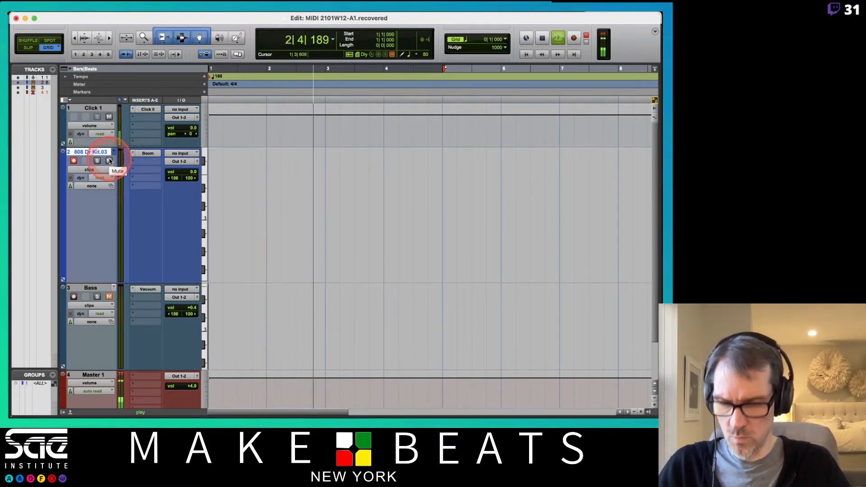
- Open the Quantize event operation, choose a 1/8-note grid, and stop the loop playback
key("alt+0")
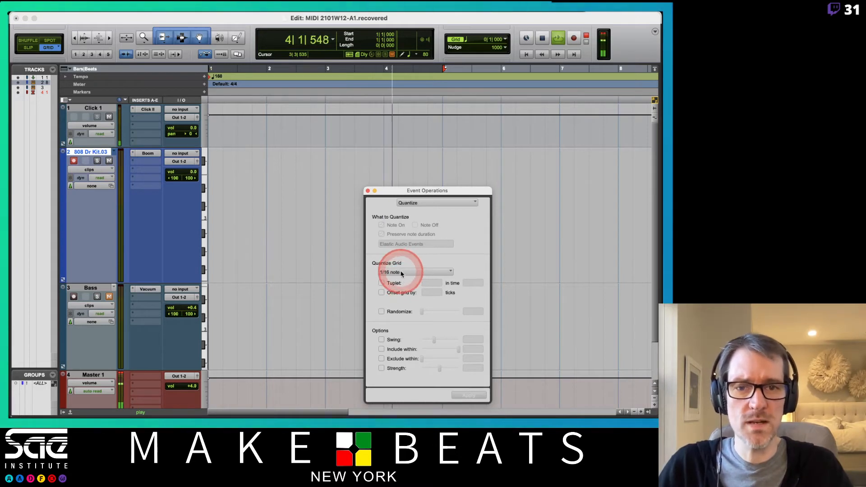
left_click_drag(400, 191, 486, 177)
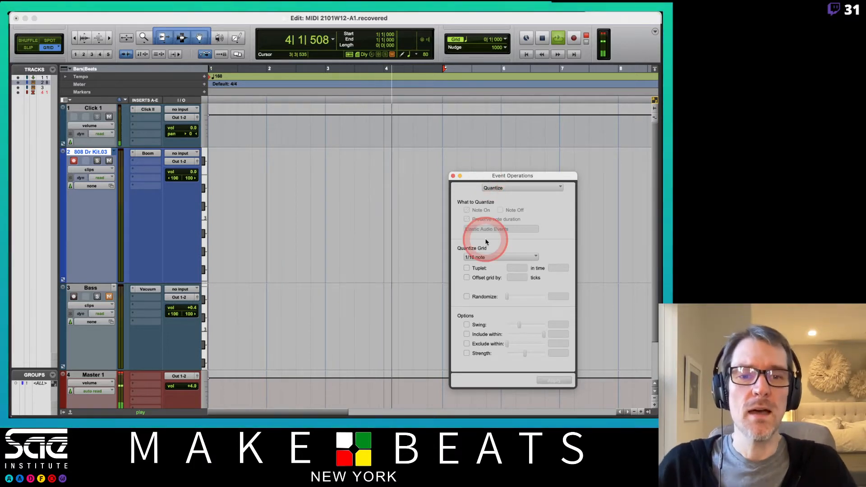
left_click(497, 258)
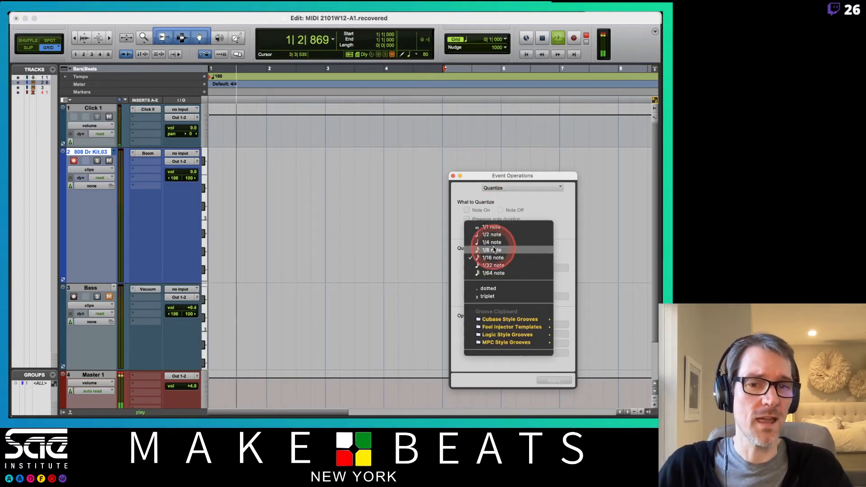
left_click(494, 249)
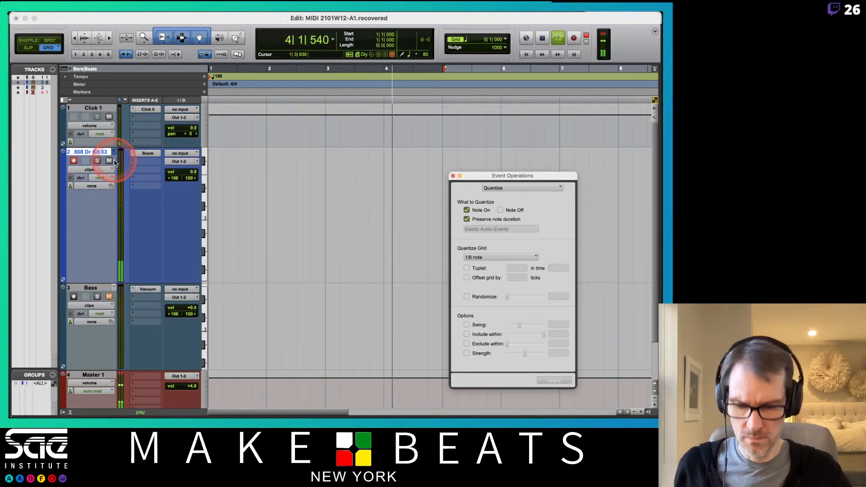
key("space")
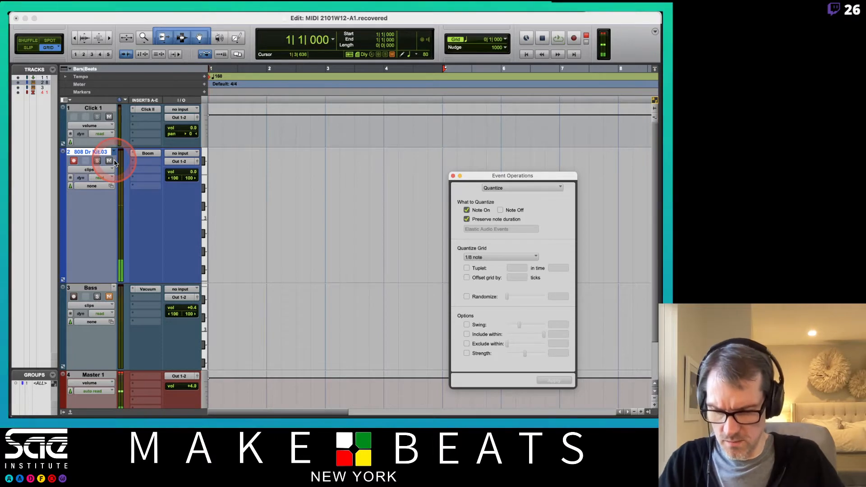
- Switch to Loopback, turn the Pro Tools source in Education Setup off and back on, and close the Loopback window
key("super+Tab")
key("super+Tab")
key("super+Tab")
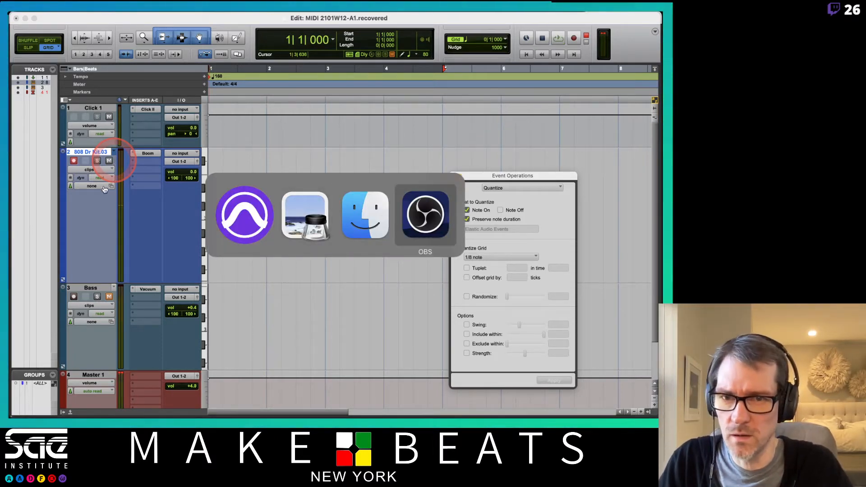
key("super+Tab")
mouse_move(9, 241)
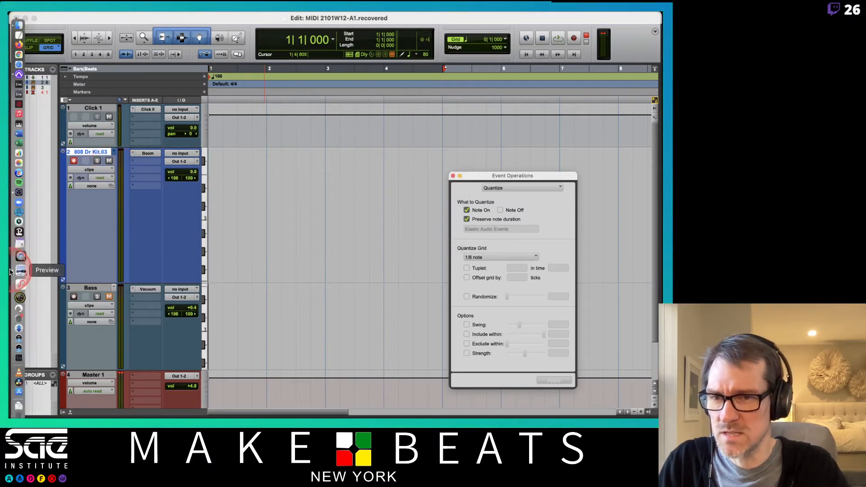
left_click(15, 282)
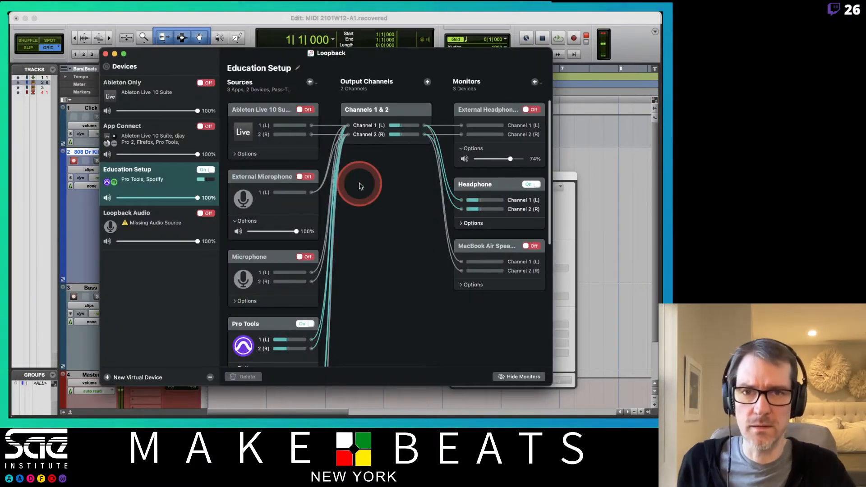
left_click(304, 325)
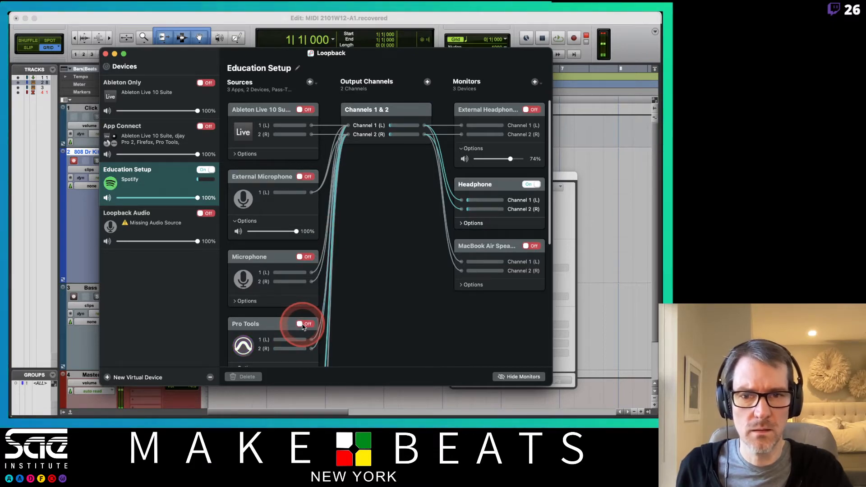
left_click(303, 324)
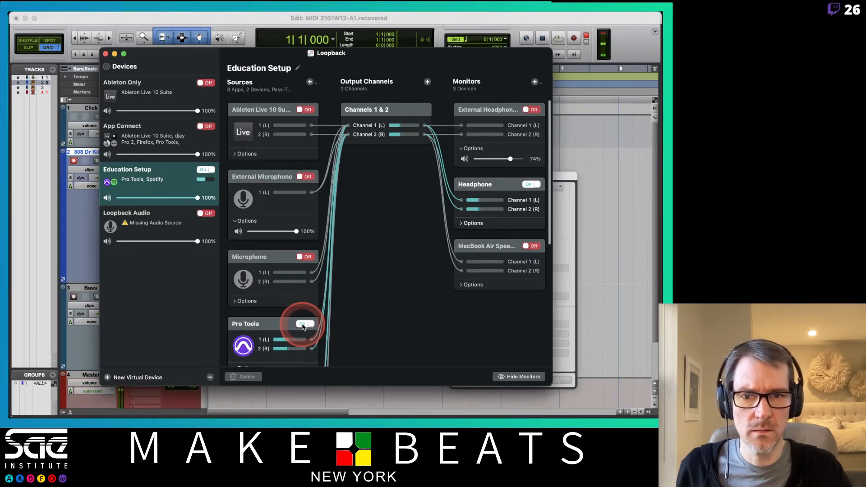
left_click(105, 54)
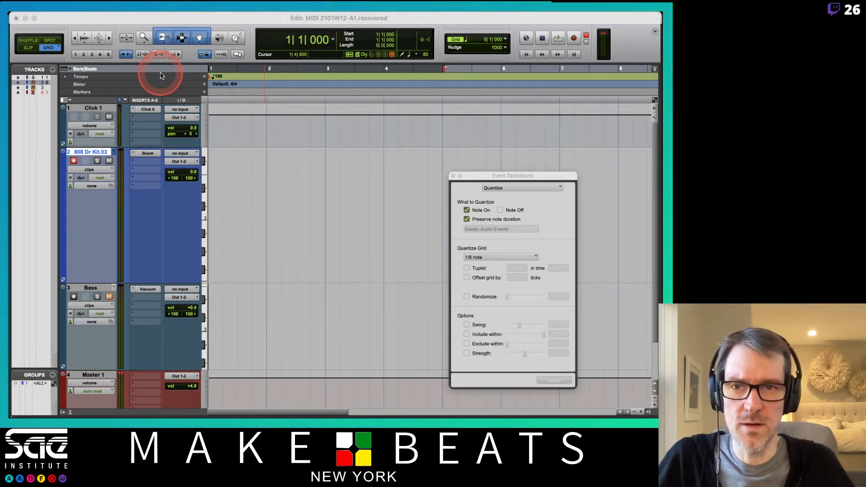
- Loop-record a steady drum part on the 808 drum track in bars 1 to 4 and quantize it to 1/8 notes
left_click(201, 27)
key("super+space")
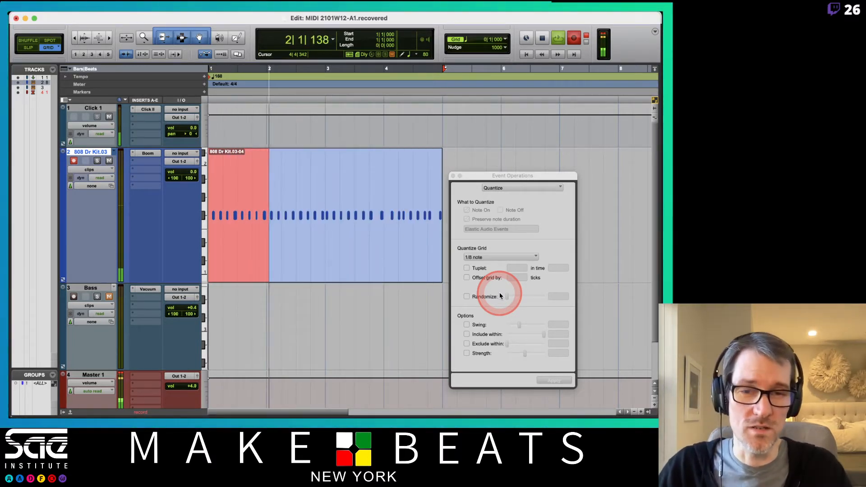
left_click(382, 274)
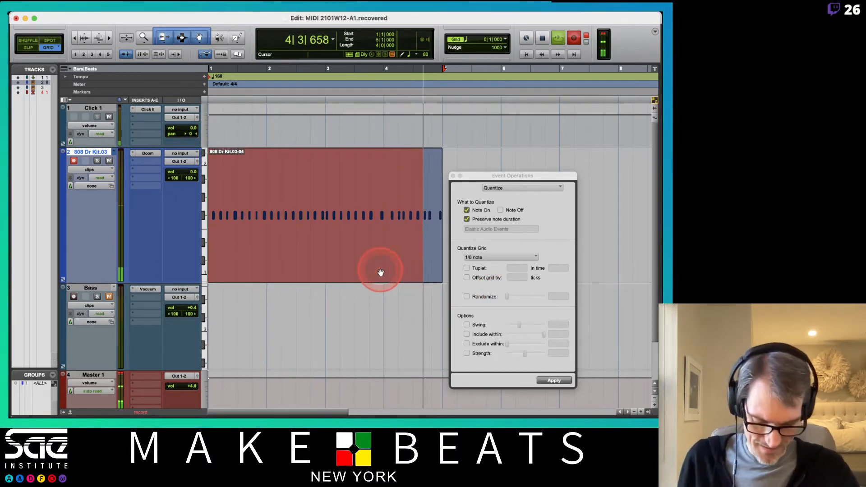
left_click(556, 381)
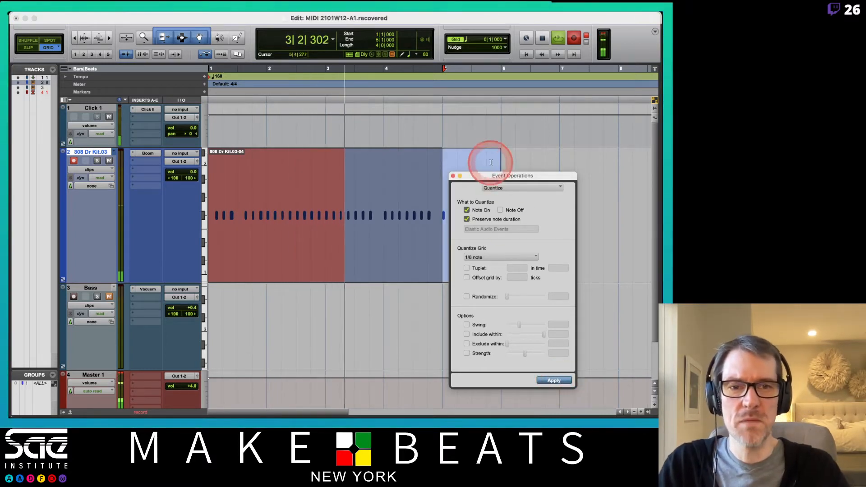
- Move the Event Operations window clear of the drum clip and view its list of available operations
left_click_drag(486, 177, 564, 192)
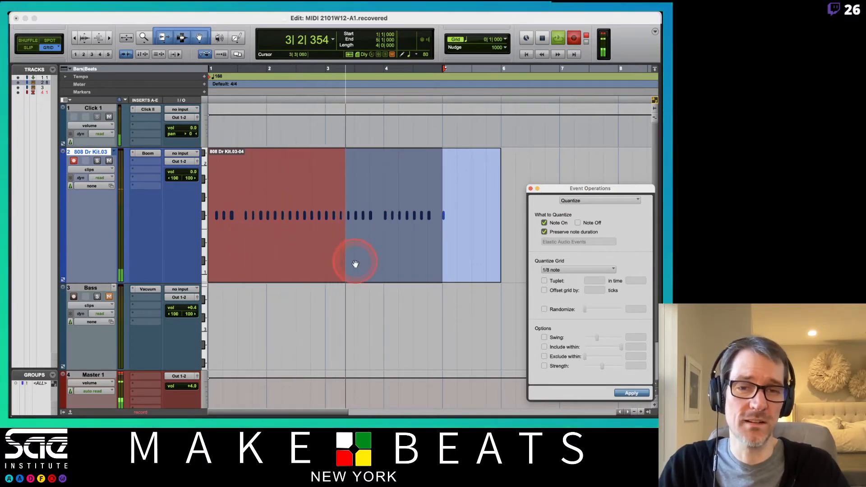
left_click(379, 269)
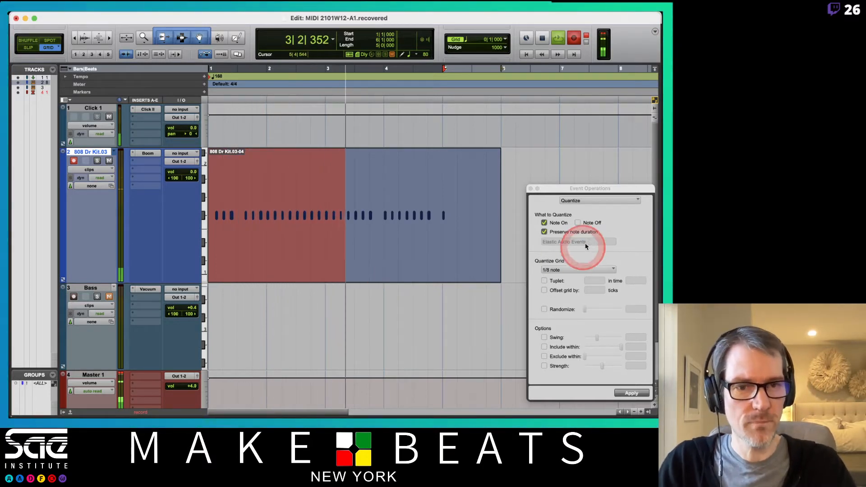
left_click(591, 201)
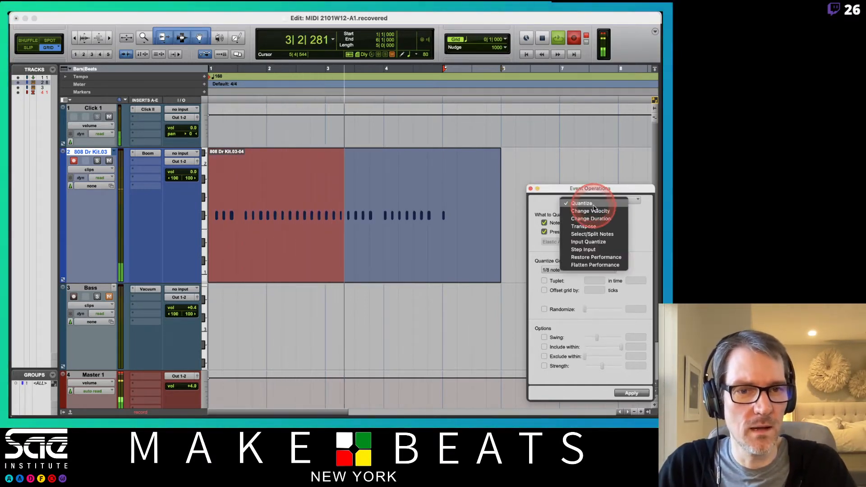
left_click(579, 182)
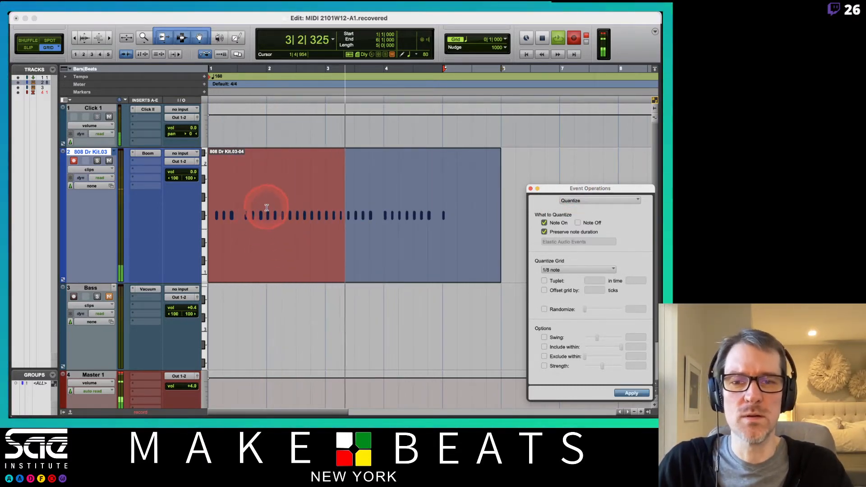
- Replace bars 1 to 4 of the drum take with copies of bar 2 and delete the leftover clip in bar 5
left_click_drag(266, 210, 322, 203)
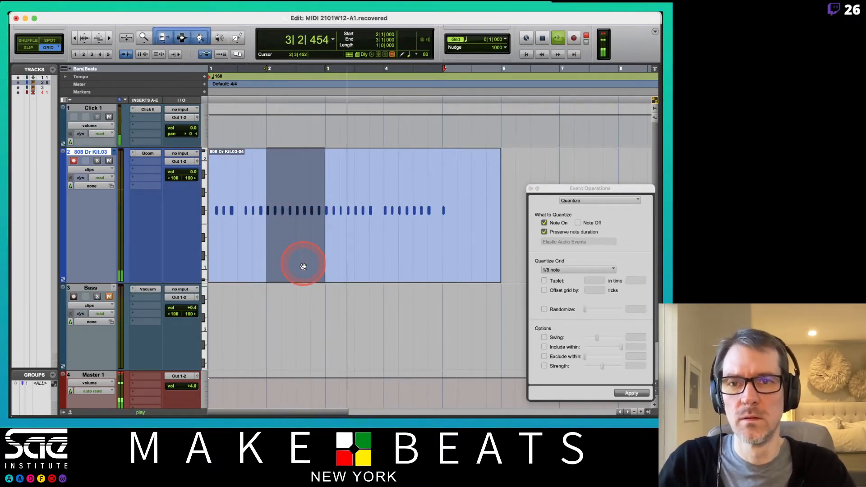
mouse_move(302, 270)
left_mouse_down()
mouse_move(246, 255)
mouse_move(297, 271)
left_mouse_up()
left_click(318, 184)
key("super+d")
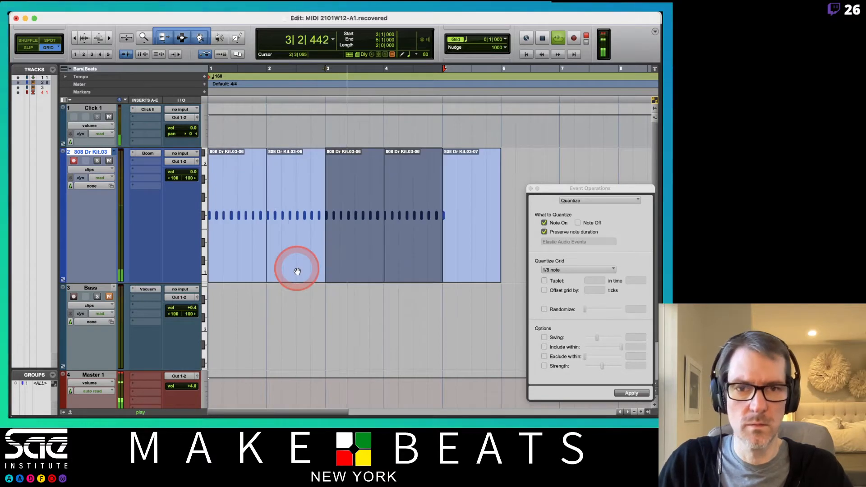
left_click(462, 270)
key("BackSpace")
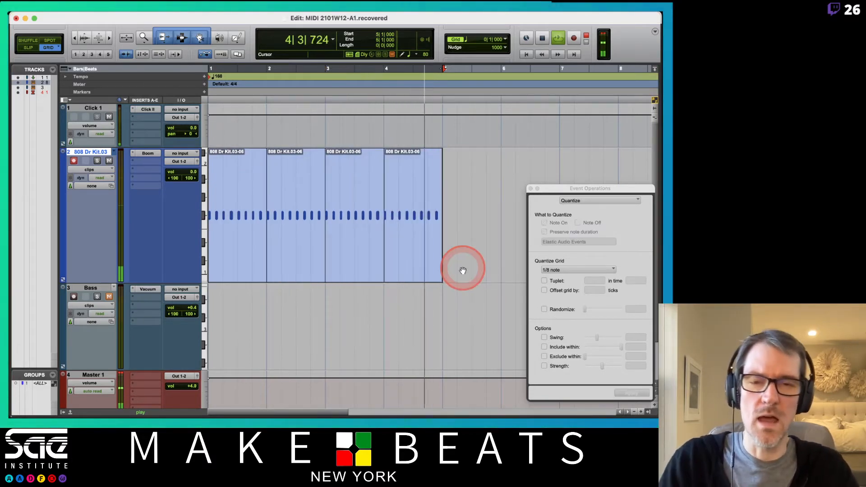
- Consolidate the four one-bar drum clips in bars 1 to 4 into a single clip
left_click(242, 270)
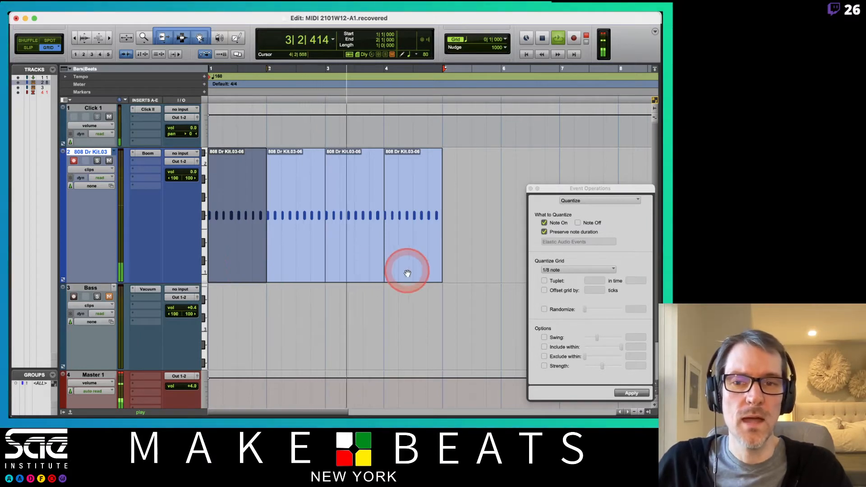
left_click_drag(549, 195, 476, 150)
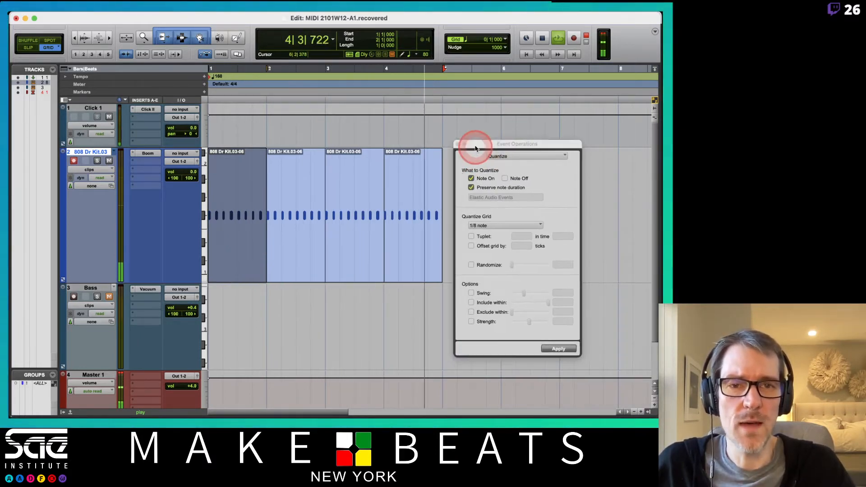
left_click(400, 278, "shift")
key("alt+shift+3")
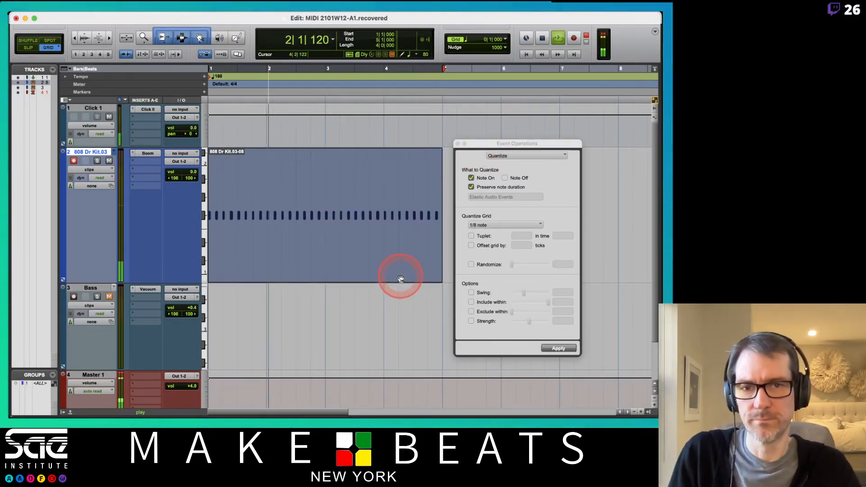
- Set the quantize grid to 1/16 note and loop-record lower-pitched drum hits beneath the repeating part in bars 1 to 4
left_click(514, 227)
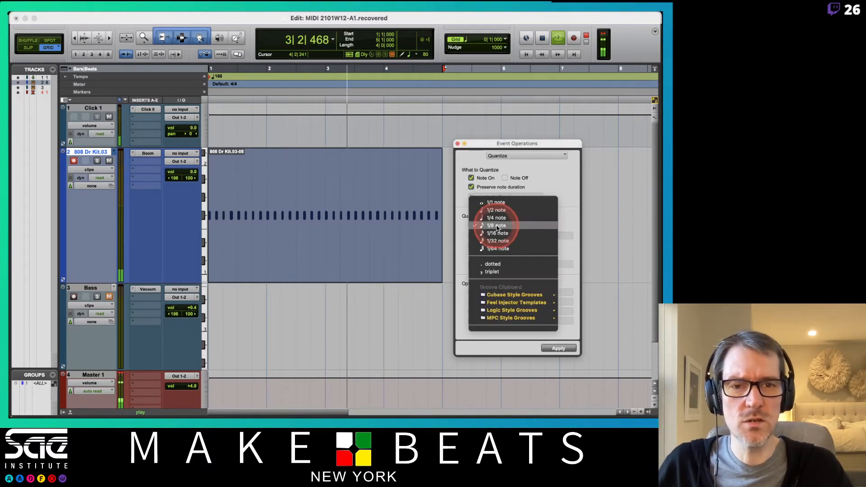
left_click(500, 236)
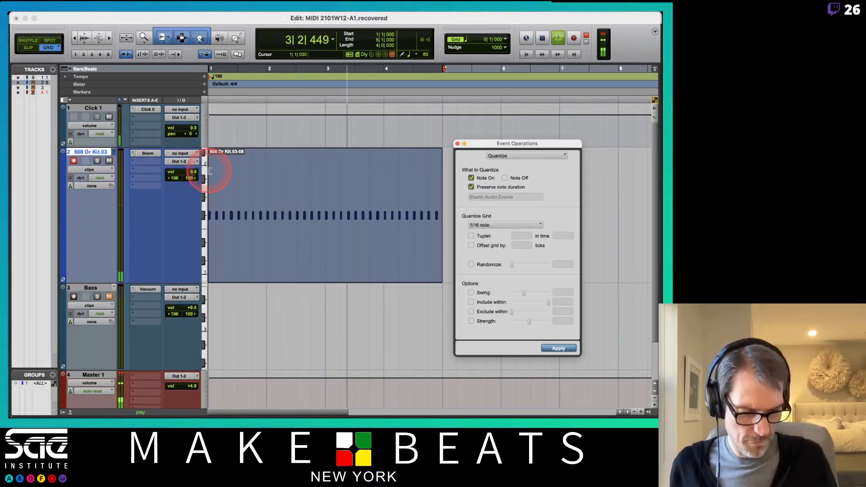
key("super+space")
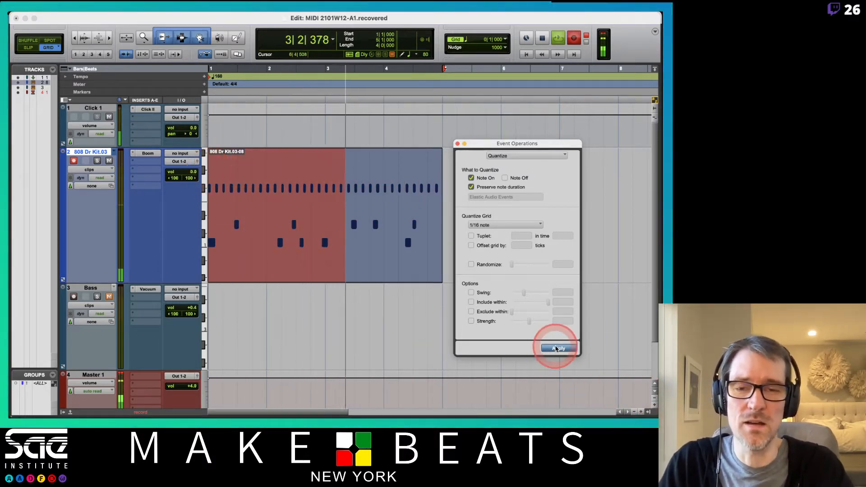
- Apply the 1/16-note quantize to the layered drum clip and stop recording
left_click(556, 349)
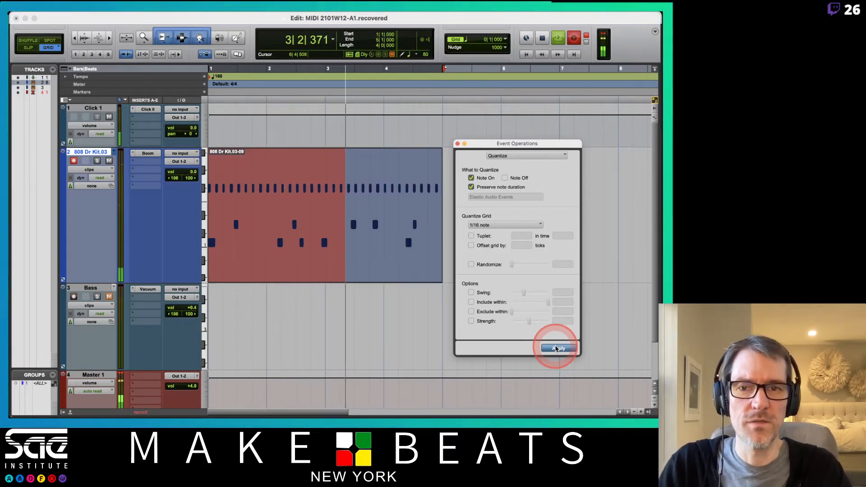
left_click(515, 245)
left_click(510, 224)
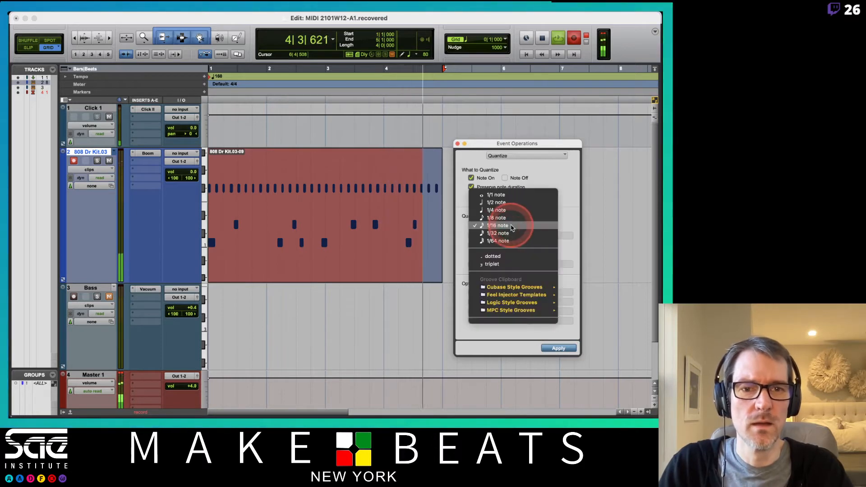
left_click(435, 249)
key("super+space")
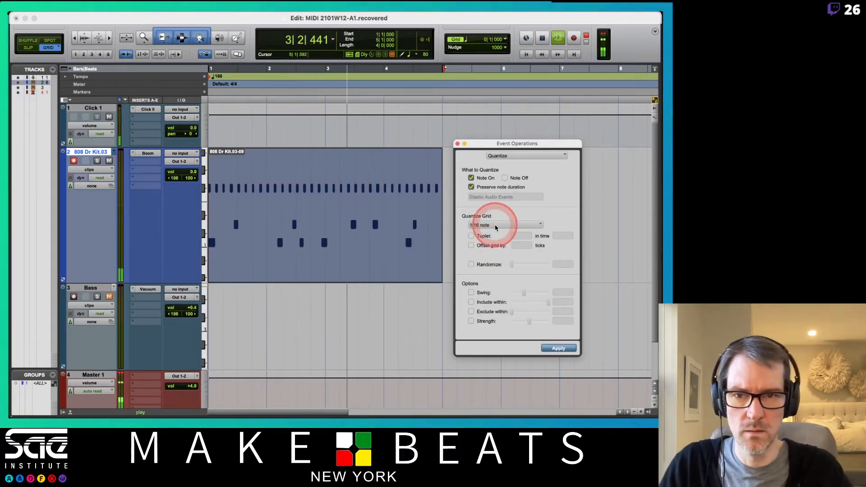
- Change the quantize grid to 1/8 note and apply it to the layered drum clip
left_click(495, 225)
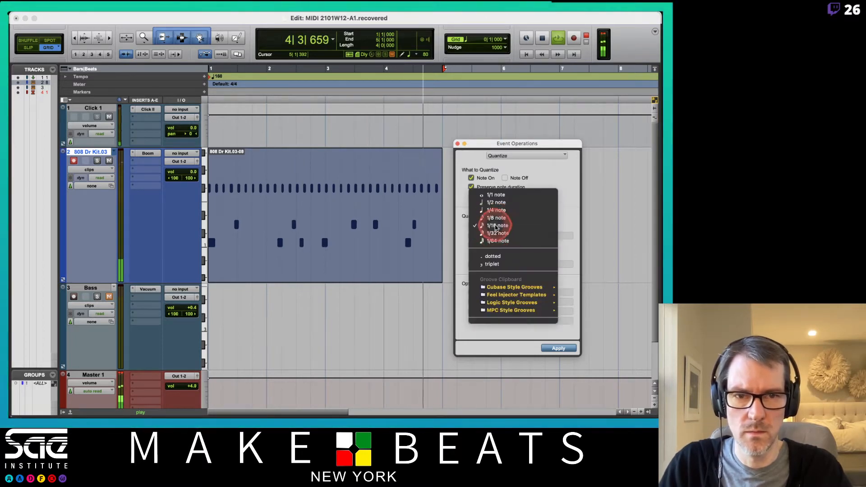
left_click(489, 225)
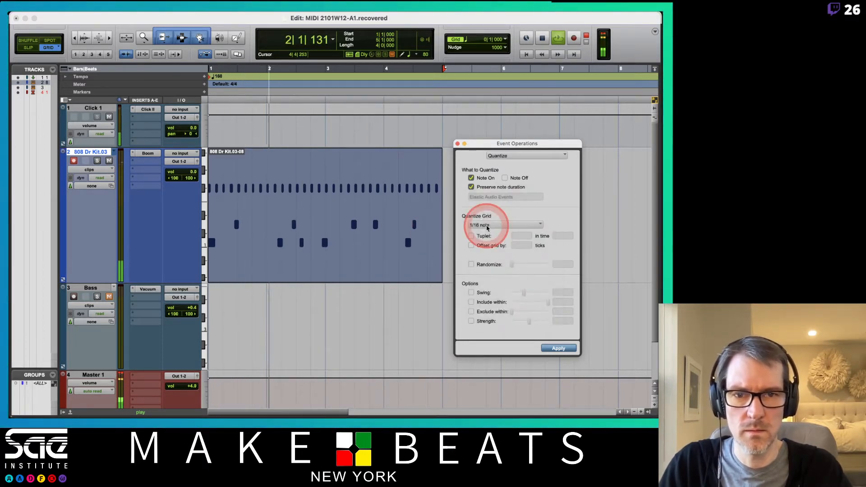
left_click(485, 224)
left_click(489, 220)
left_click(561, 349)
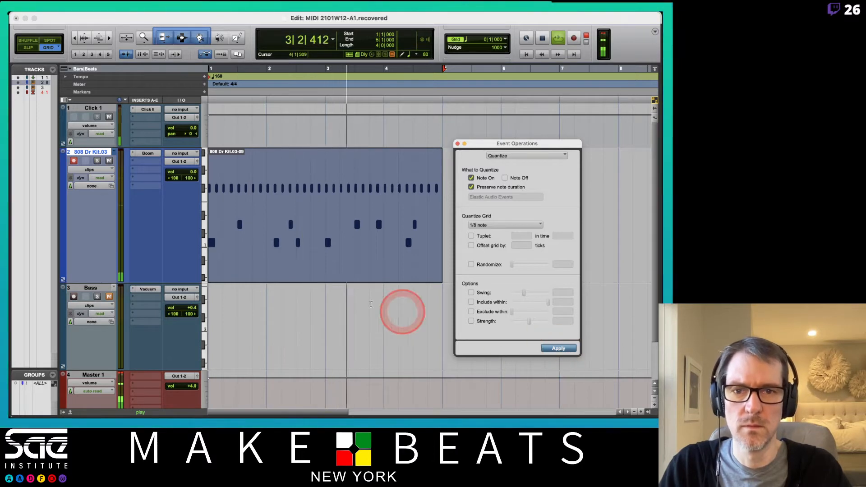
- Show the drum track's notes and move the three lower-pitched notes in bar 2 an eighth note later, starting at 2|2|000
left_click(109, 170)
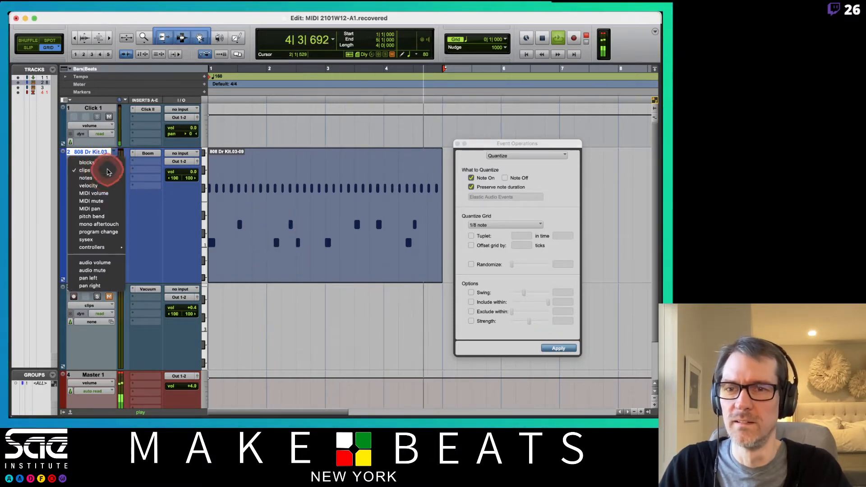
left_click(101, 176)
left_click_drag(273, 218, 283, 259)
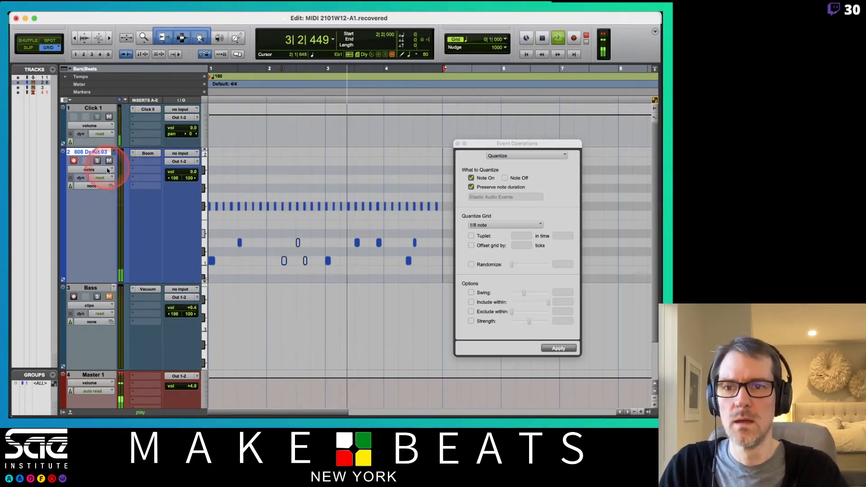
- Mute the Click 1 track and switch the 808 drum track's view back to clips
left_click(108, 117)
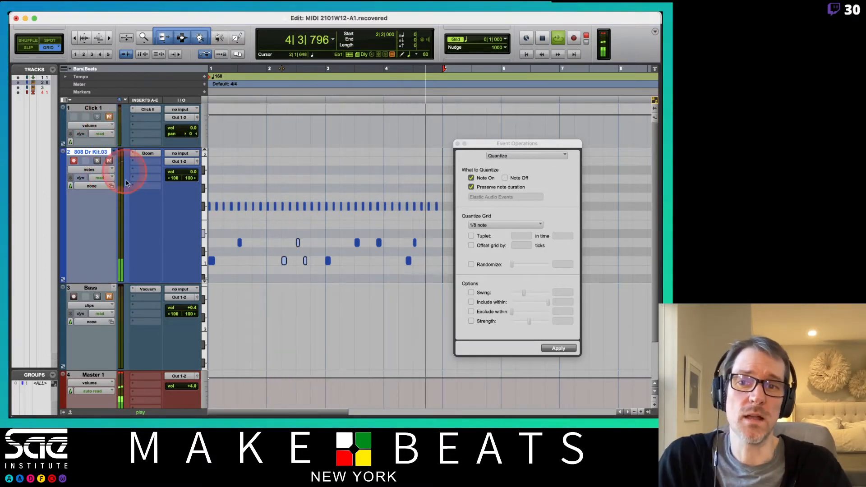
left_click(109, 170)
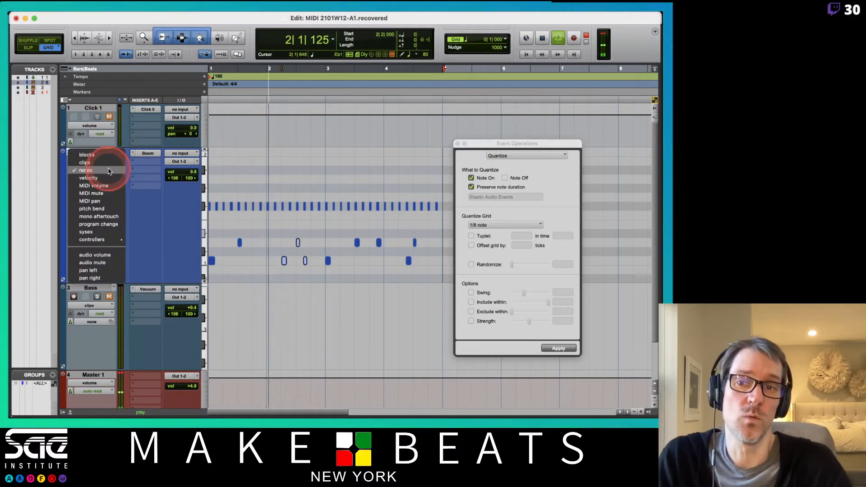
left_click(99, 163)
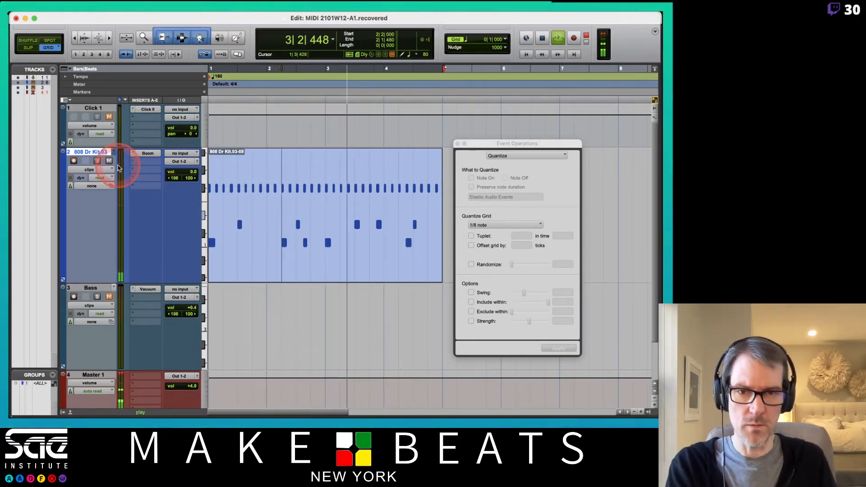
- Loop-record another layer of drum hits over bars 1 to 4 and quantize the clip to 1/8 note at 68% strength
key("super+space")
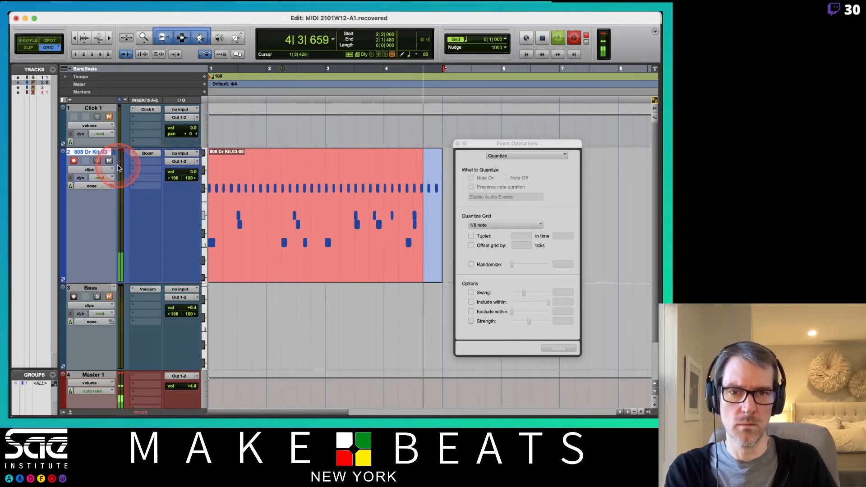
key("super+space")
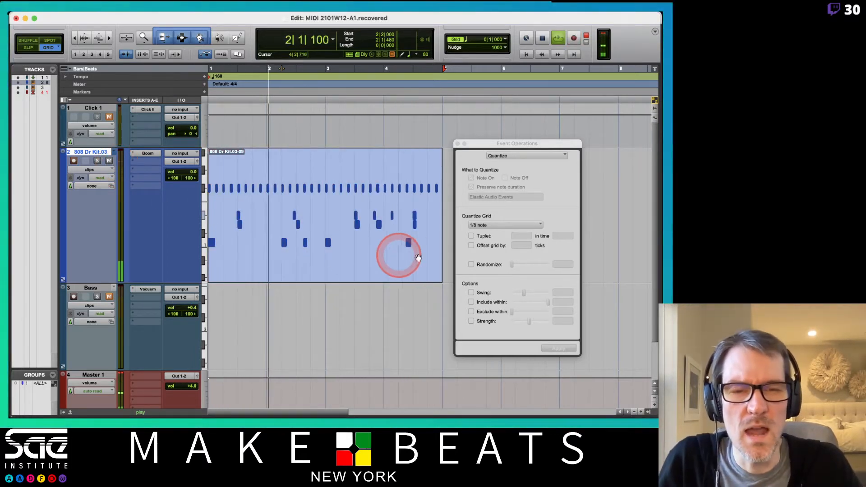
left_click(287, 240)
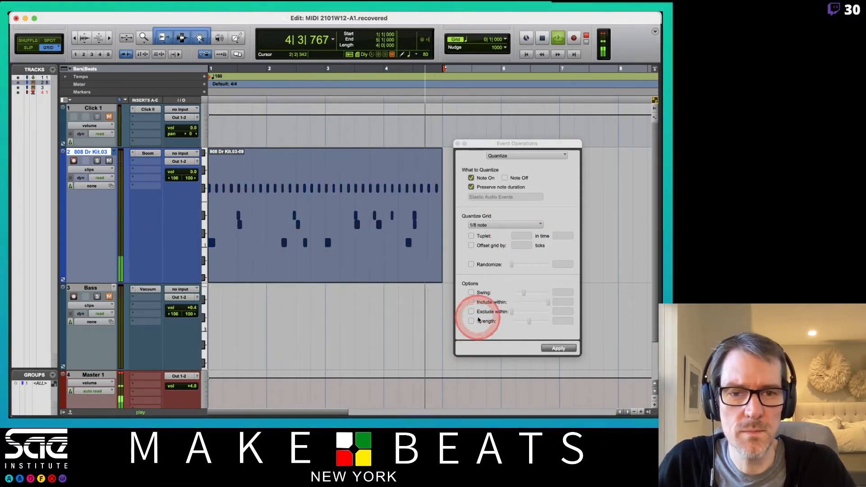
mouse_move(529, 321)
left_mouse_down()
mouse_move(550, 321)
mouse_move(526, 319)
mouse_move(540, 326)
left_mouse_up()
left_click(562, 349)
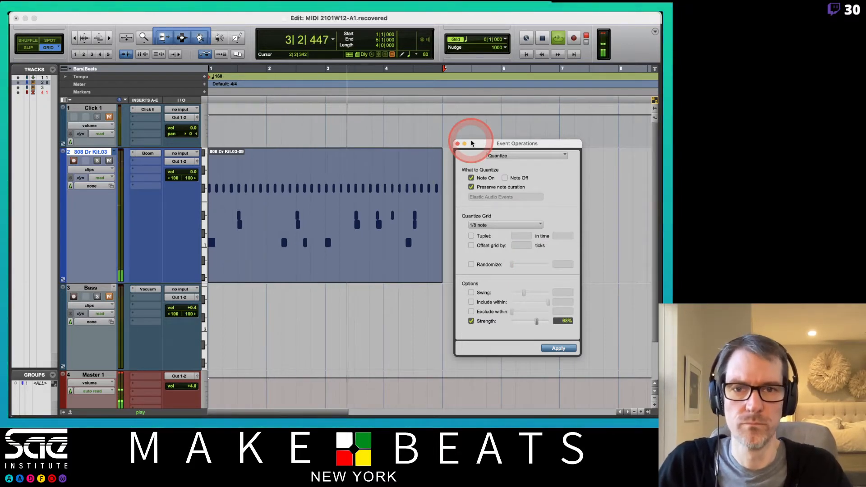
left_click(457, 144)
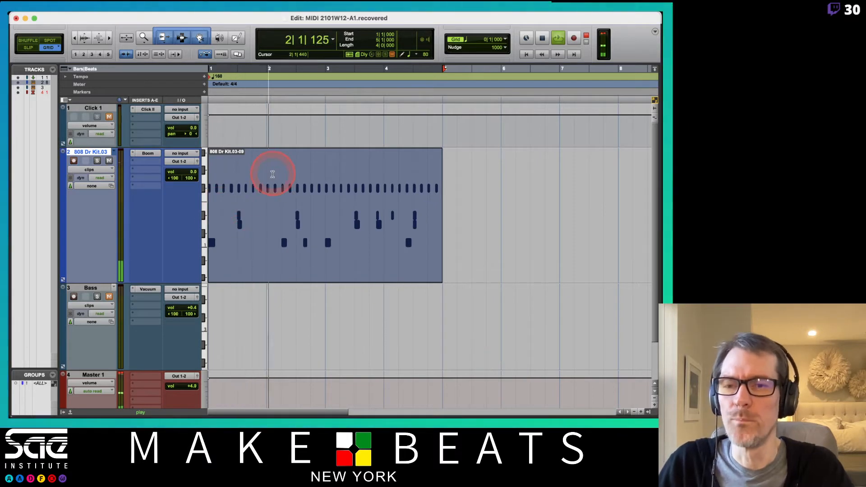
- Open the drum clip in the MIDI Editor to inspect its notes, and return to the Edit window
left_click(103, 171)
left_click(239, 228)
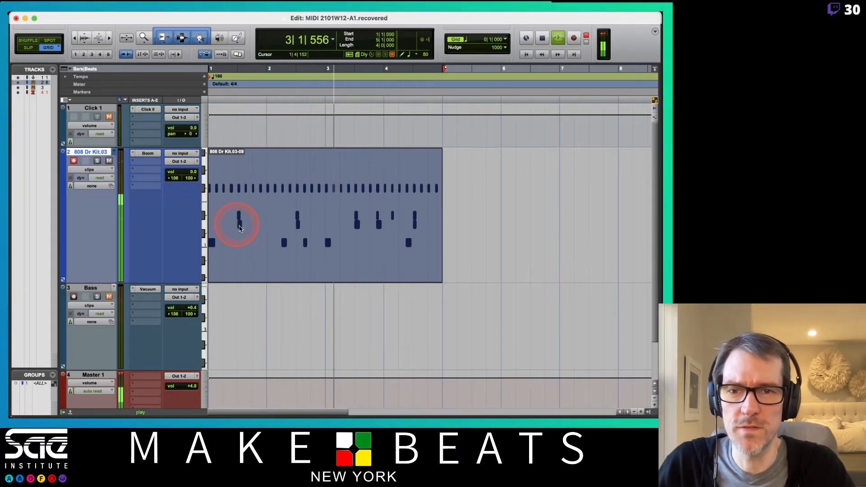
double_click(276, 270)
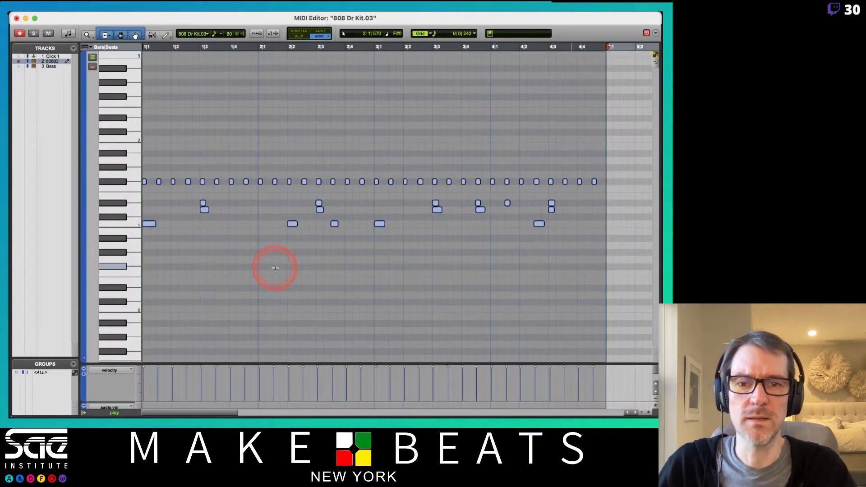
left_click(593, 215)
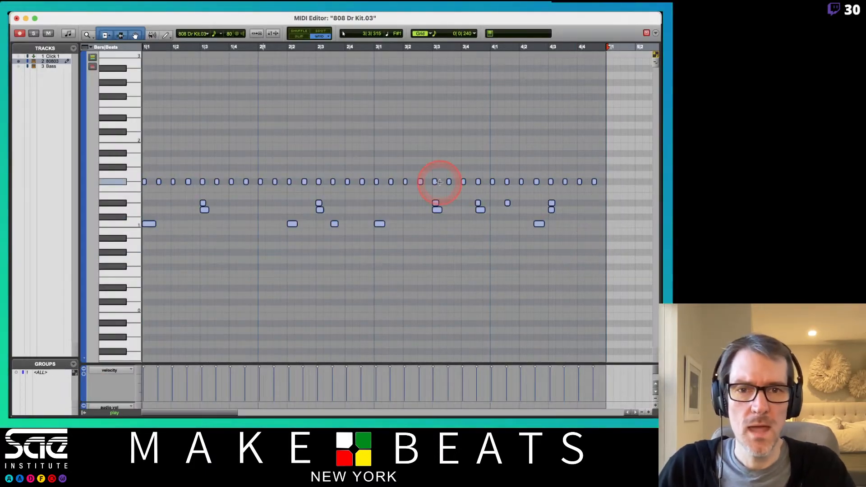
left_click(359, 170)
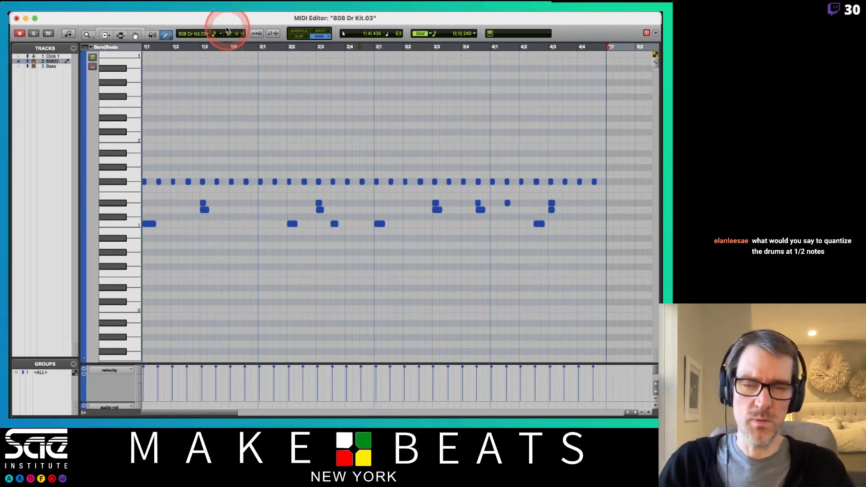
key("super+w")
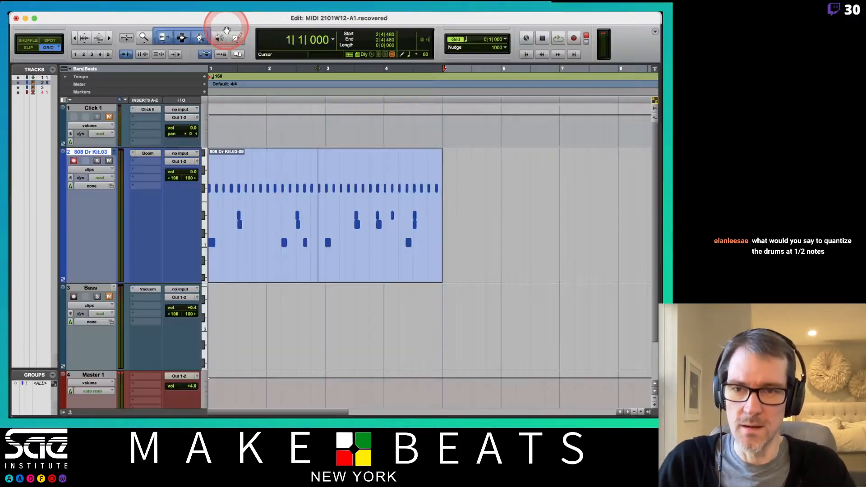
- Try loop-recording a higher-pitched layer of evenly spaced hits into the drum clip across bars 1 to 4, and stop playback
left_click(269, 267)
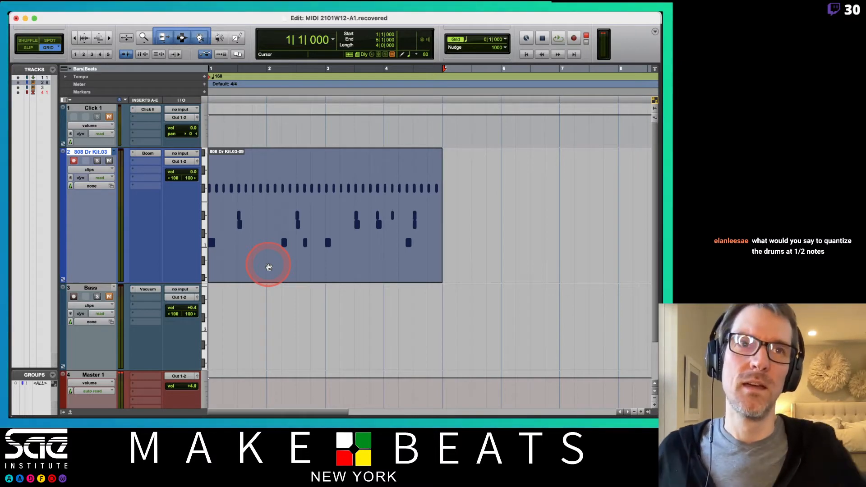
key("shift+r")
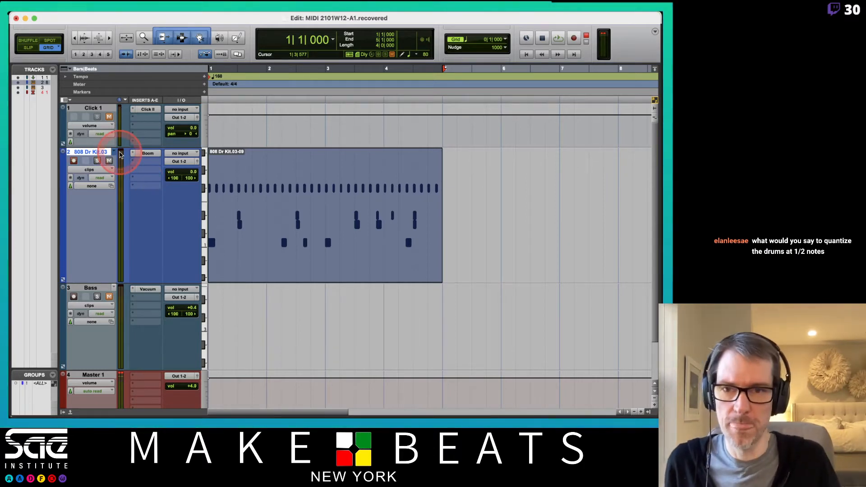
key("super+space")
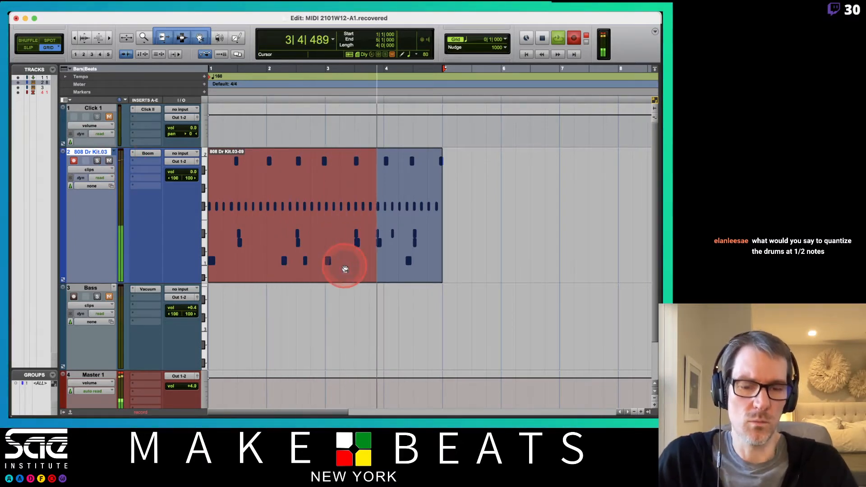
key("super+space")
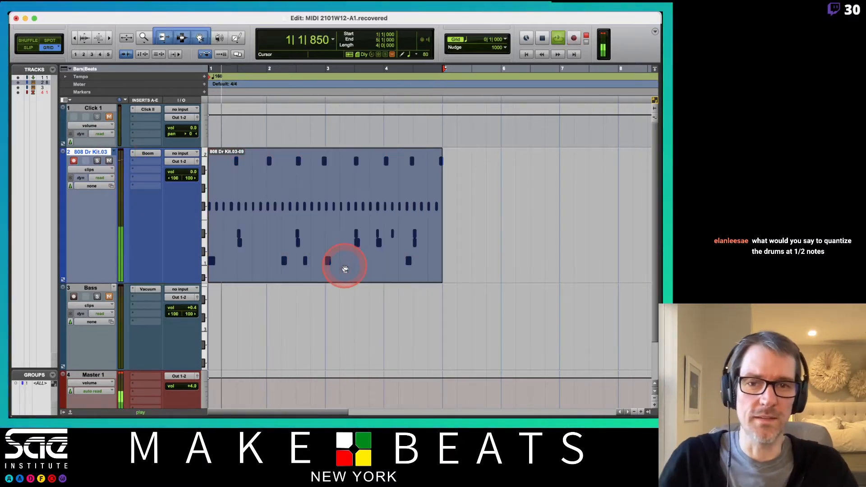
key("space")
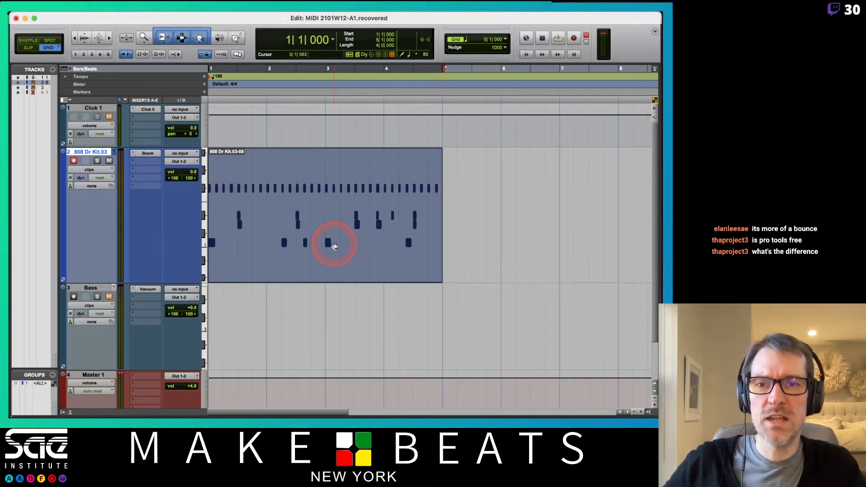
- Open the drum clip in the MIDI Editor and set the default velocity for new notes to 127
double_click(258, 272)
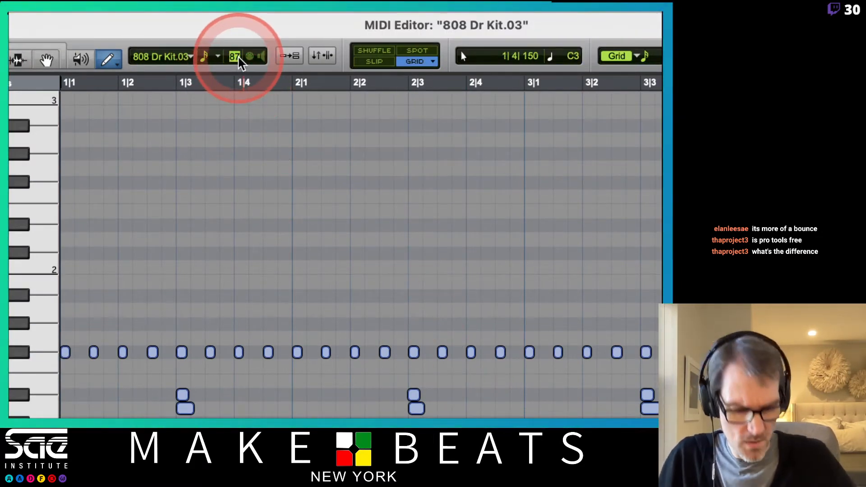
type("127")
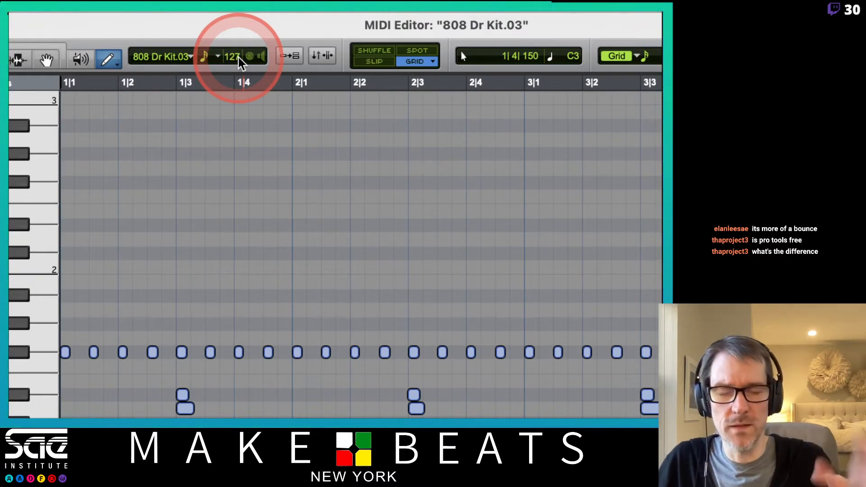
left_click_drag(231, 57, 231, 418)
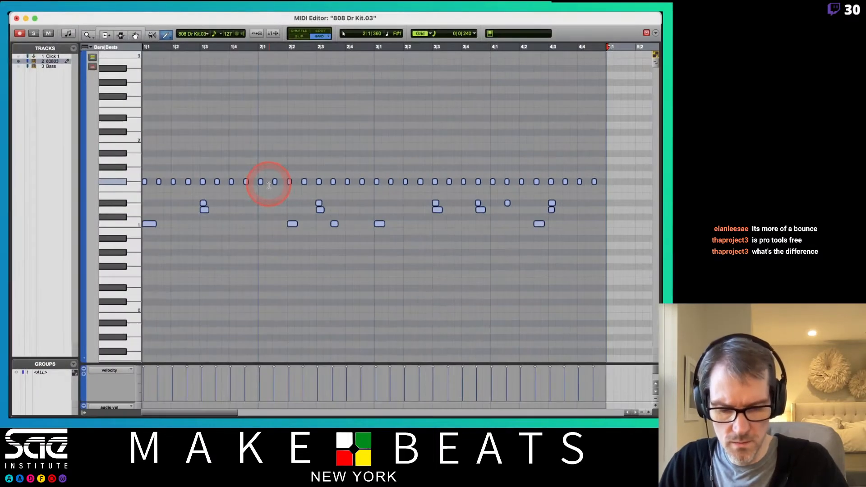
- Draw two extra 1/16 notes in the repeating F#1 part at 1|4|240 and 1|4|720, and play them back
key("t")
key("t")
key("t")
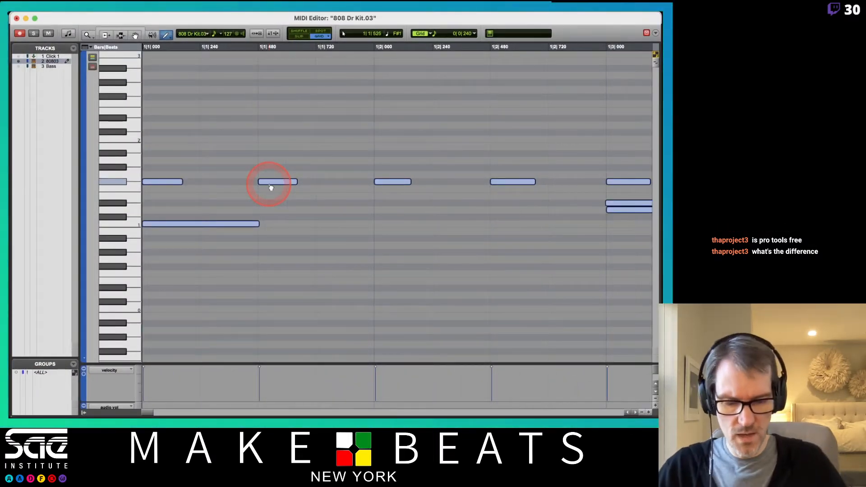
key("r")
key("r")
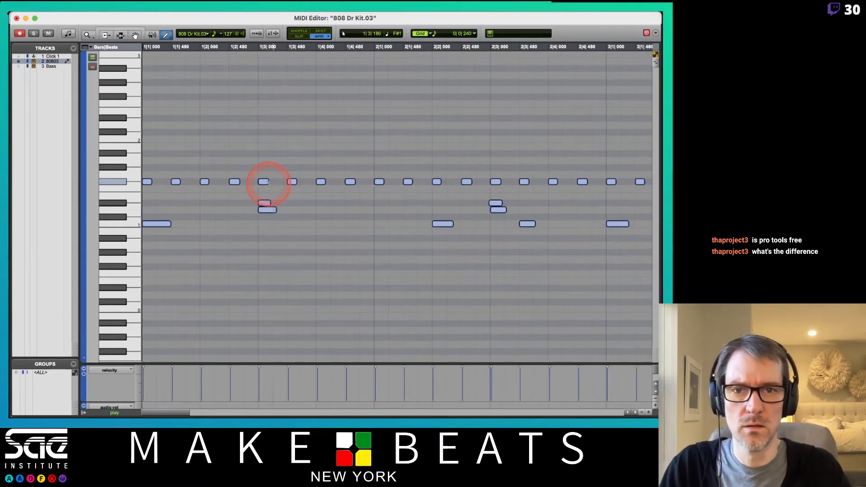
left_click(336, 181)
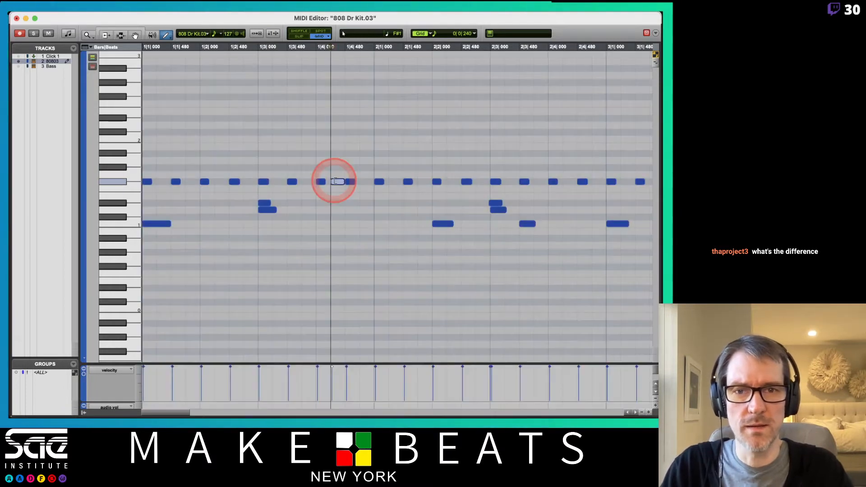
left_click(366, 182)
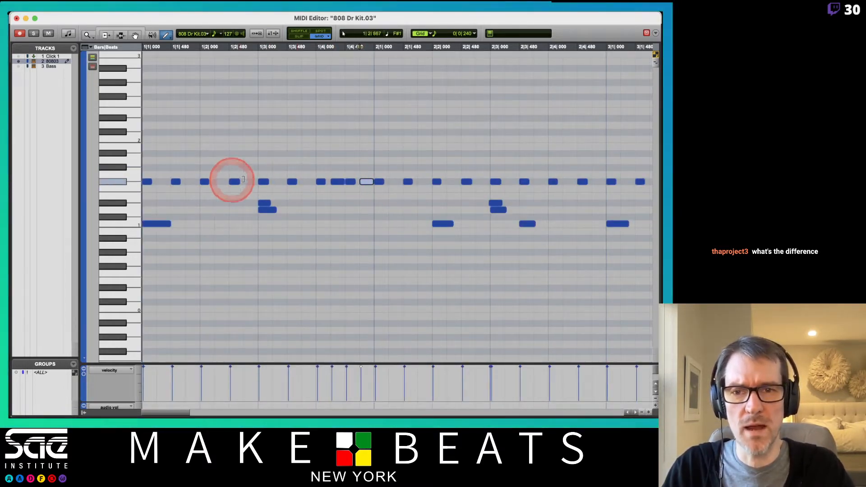
key("space")
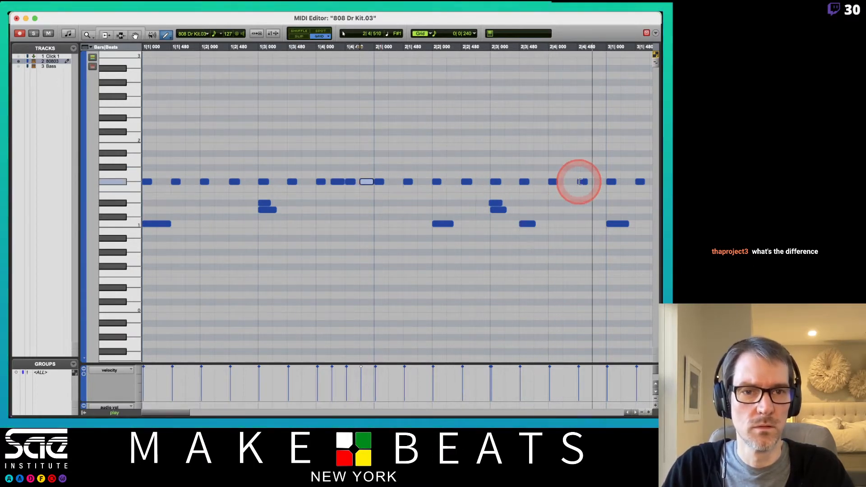
key("space")
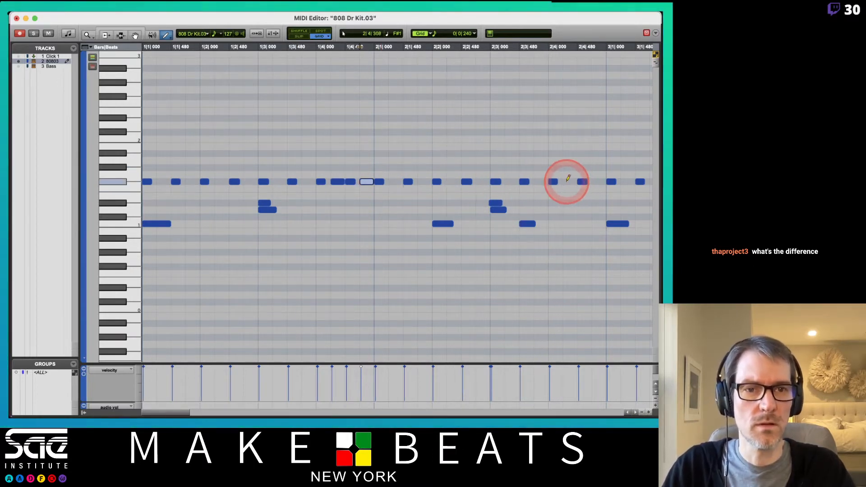
- Draw further 1/16 notes in the repeating F#1 part at 2|4|720 and 3|2|720
left_click(599, 182)
scroll(582, 187, "right", 5)
scroll(582, 188, "right", 2)
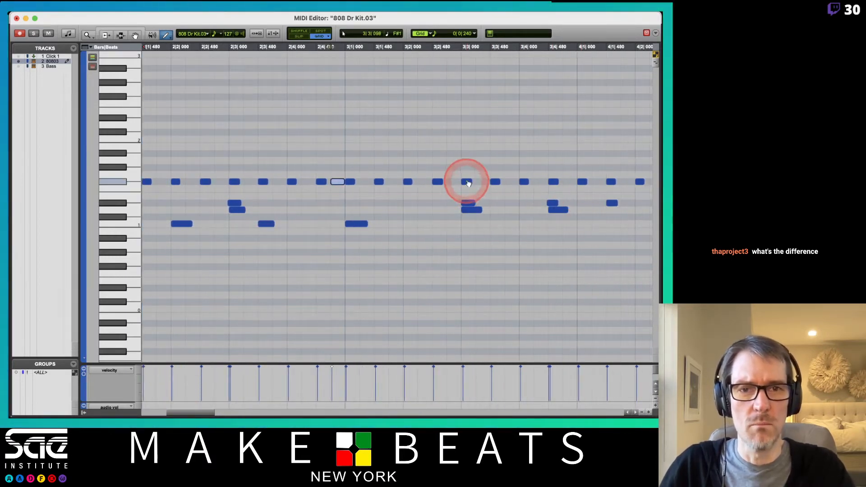
left_click(451, 182)
scroll(507, 186, "right", 2)
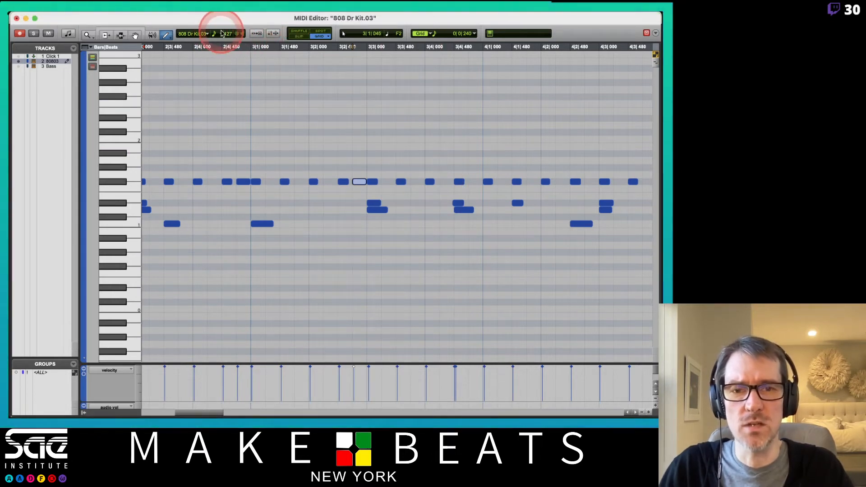
scroll(283, 89, "left", 5)
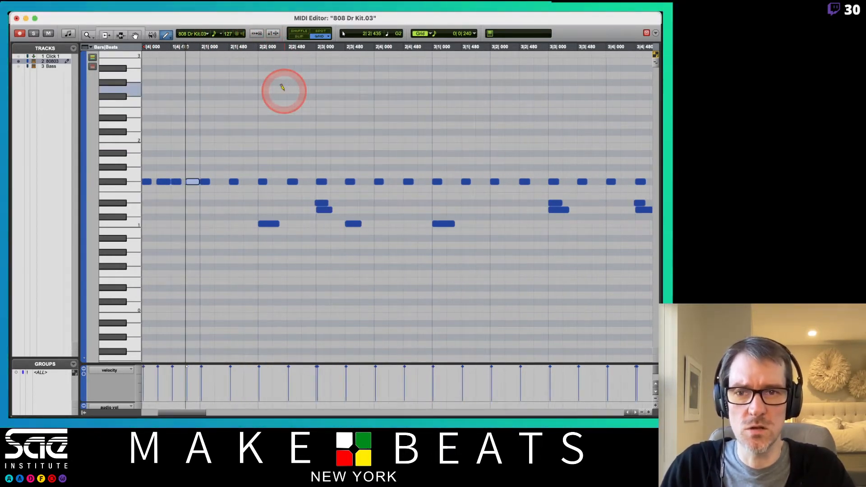
- Select all notes and set the default duration for new notes to 1/16 note instead of following the grid
key("super+a")
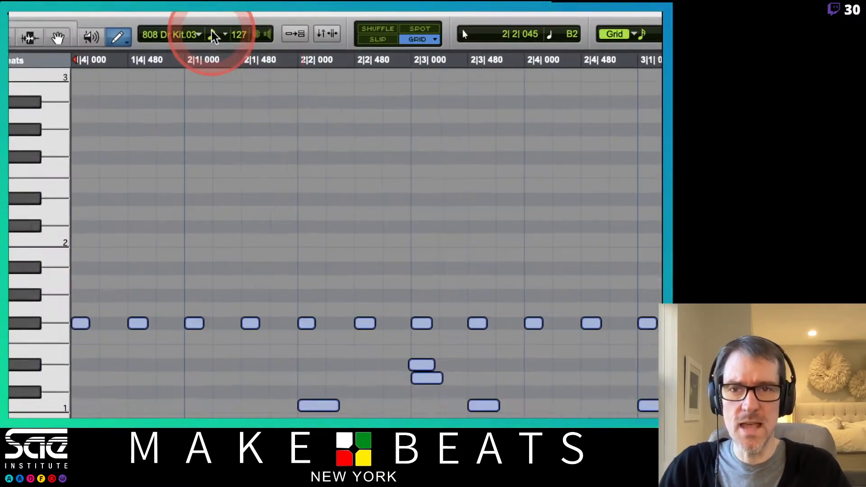
left_click(216, 34)
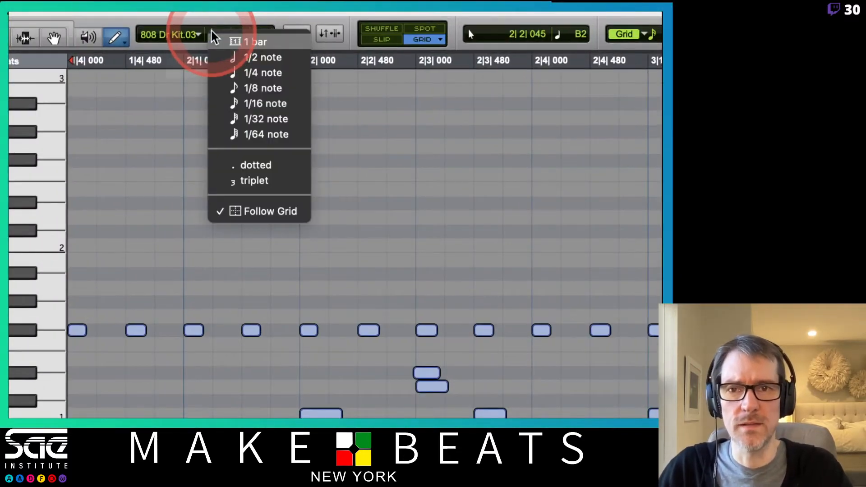
left_click(243, 108)
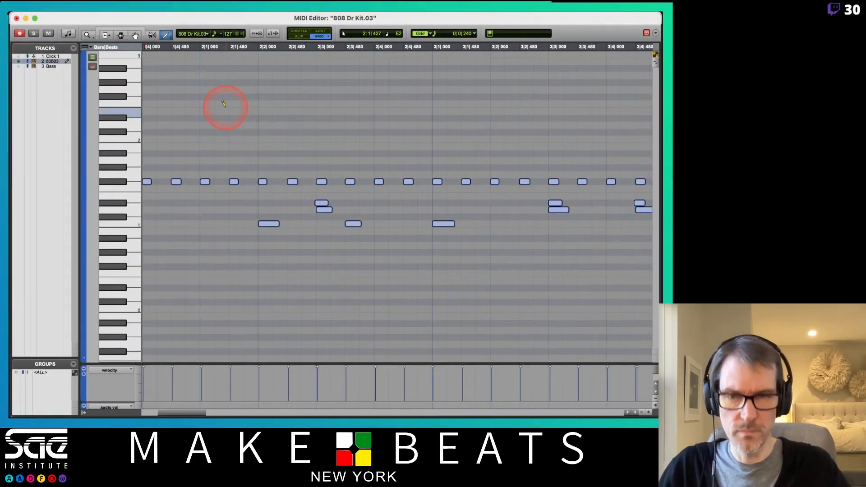
- Set the MIDI Editor grid resolution to 1/32 note
key("super+bracketright")
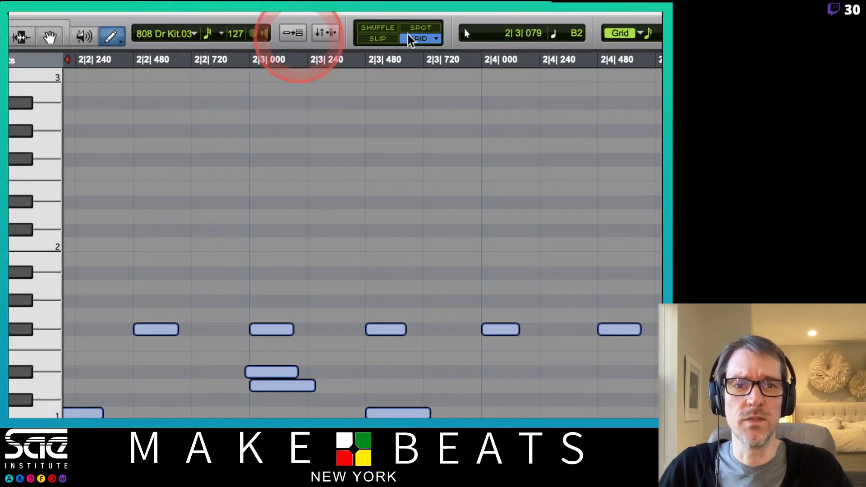
left_click(597, 36)
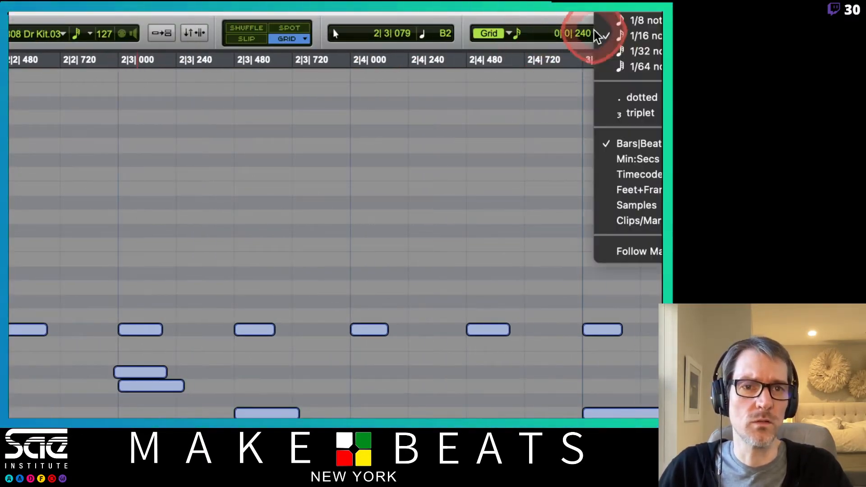
left_click(634, 51)
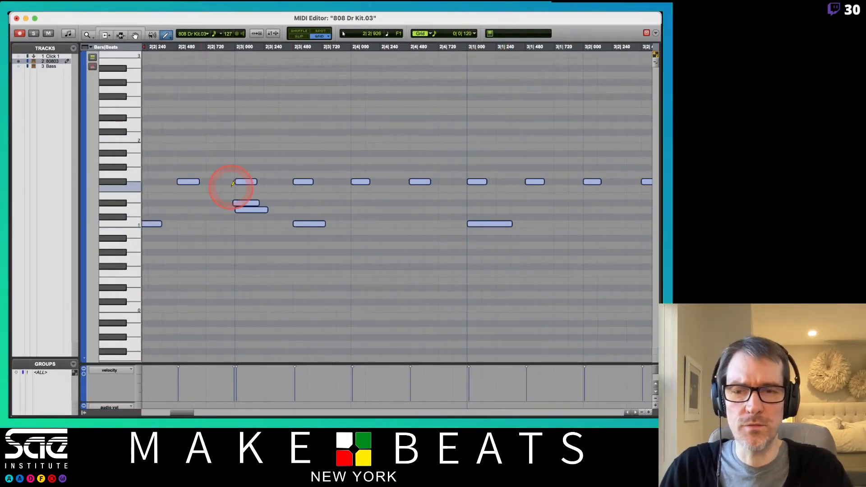
- Draw 1/32 notes on F#1 at 1|4|720, 2|4|240, 2|4|600, 2|4|720 and 2|4|840, and start playback
key("r")
scroll(233, 183, "left", 5)
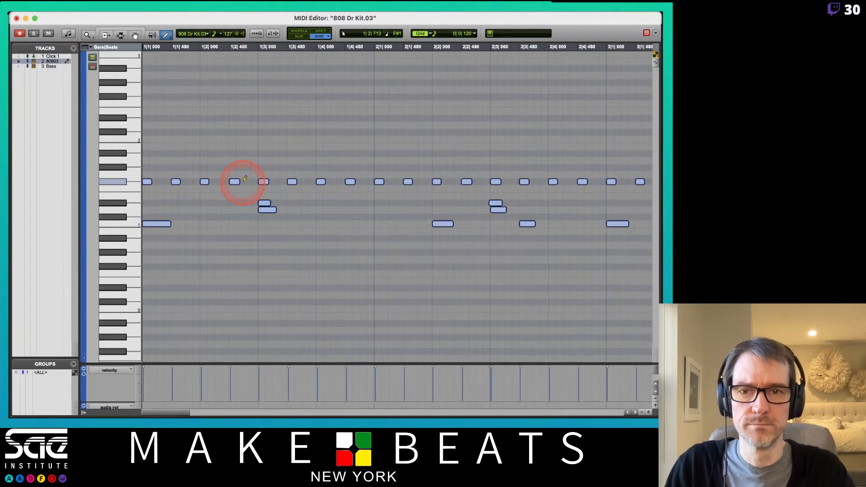
left_click(363, 182)
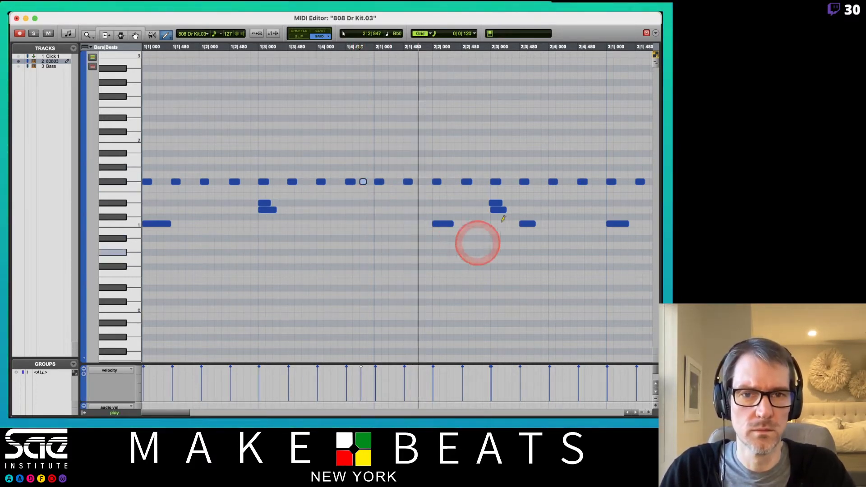
left_click(566, 181)
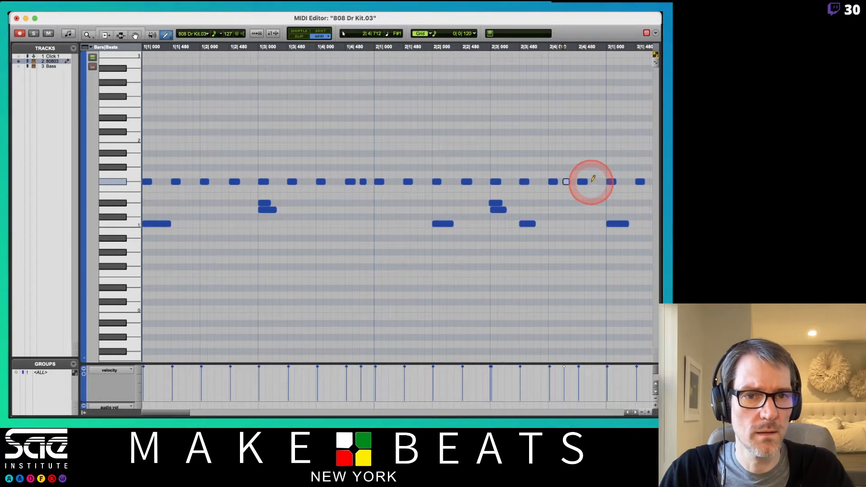
left_click(588, 181)
left_click(596, 181)
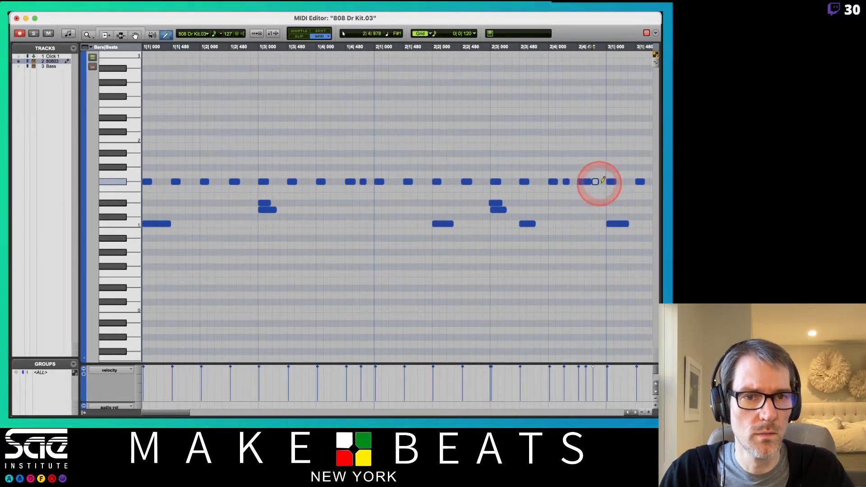
left_click(603, 181)
key("space")
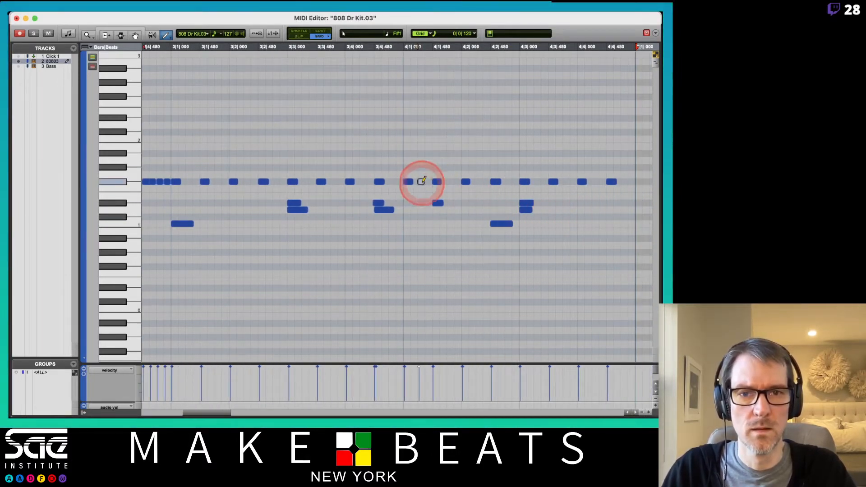
- Draw 1/32 notes on F#1 at 4|1|240 and 4|1|720, and fill the gaps between 4|2|000 and 4|3|000 with a continuous roll
left_click(450, 181)
left_click(470, 181)
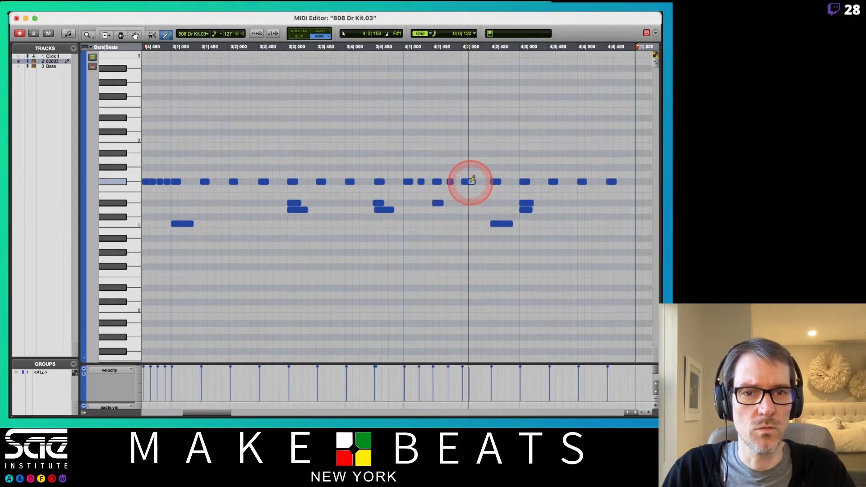
left_click(478, 181)
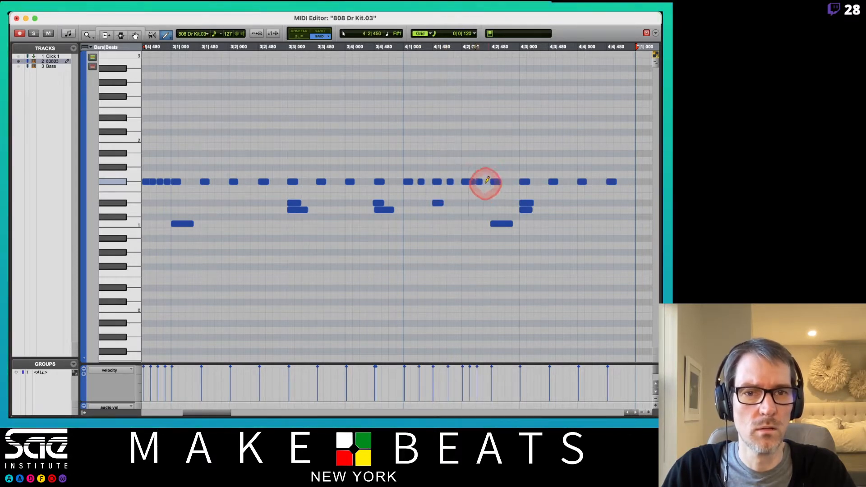
left_click(485, 182)
left_click(500, 182)
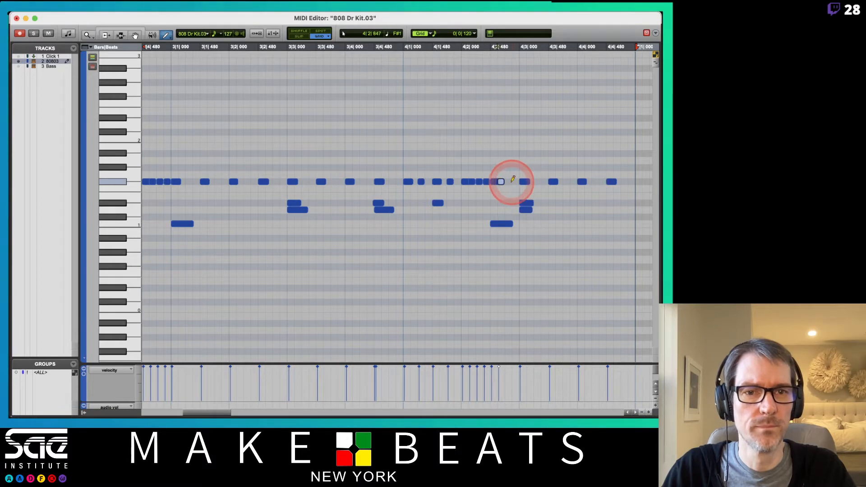
left_click(510, 181)
left_click(518, 180)
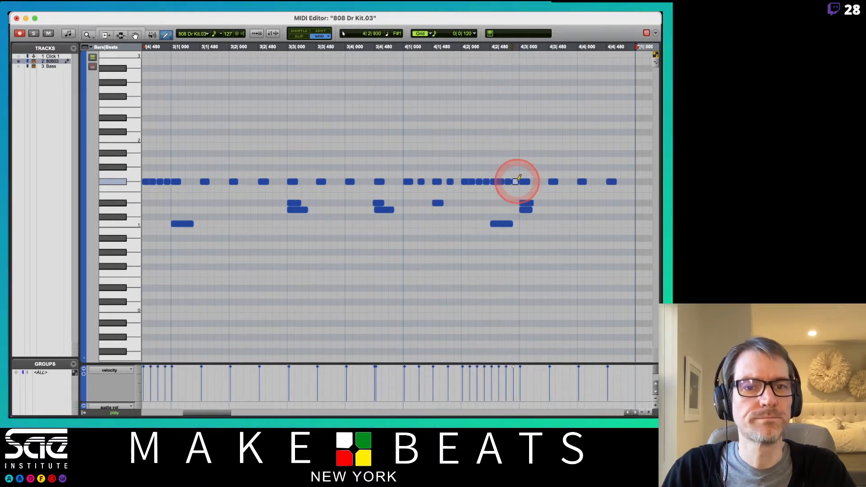
- Draw 1/32 notes on F#1 in the last beat at 4|4|240, 4|4|600, 4|4|720 and 4|4|840
left_click(598, 178)
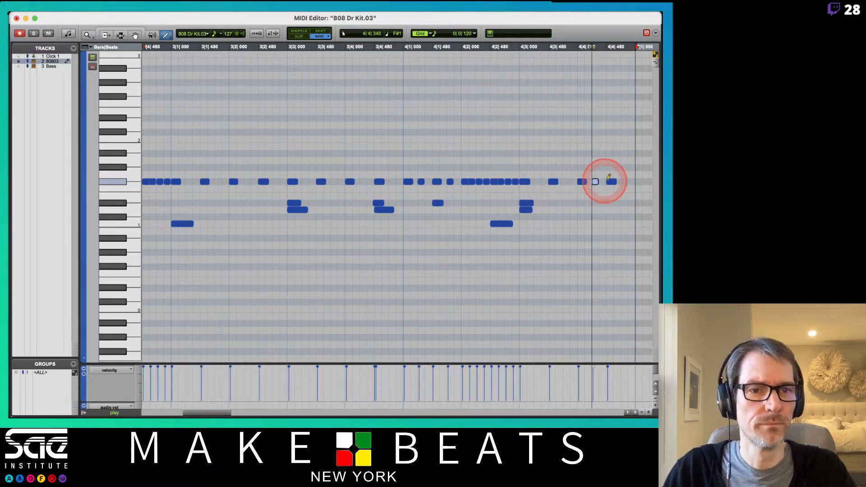
left_click(625, 181)
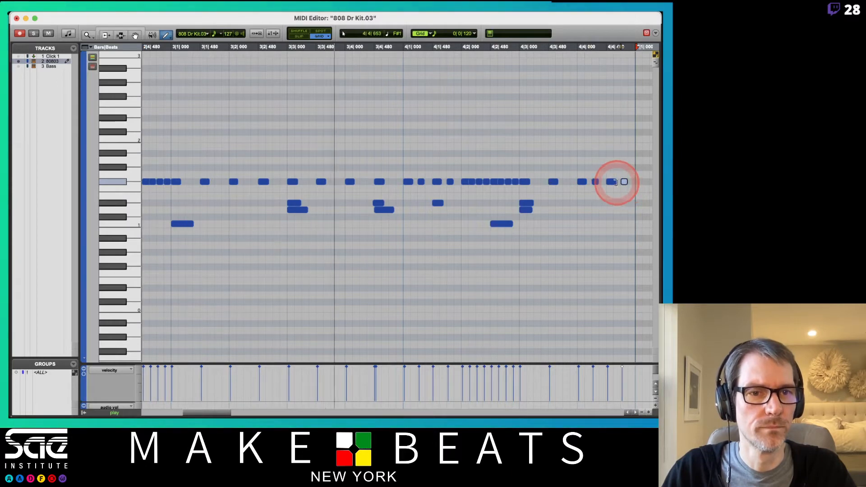
left_click(618, 181)
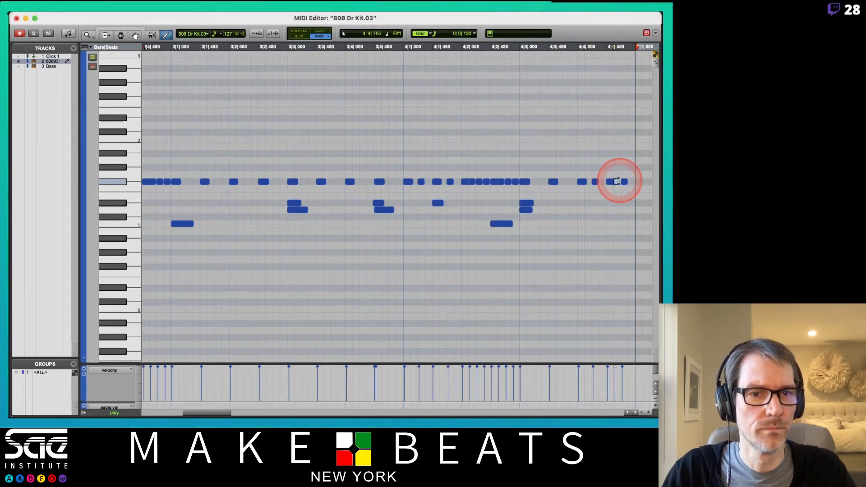
left_click(631, 180)
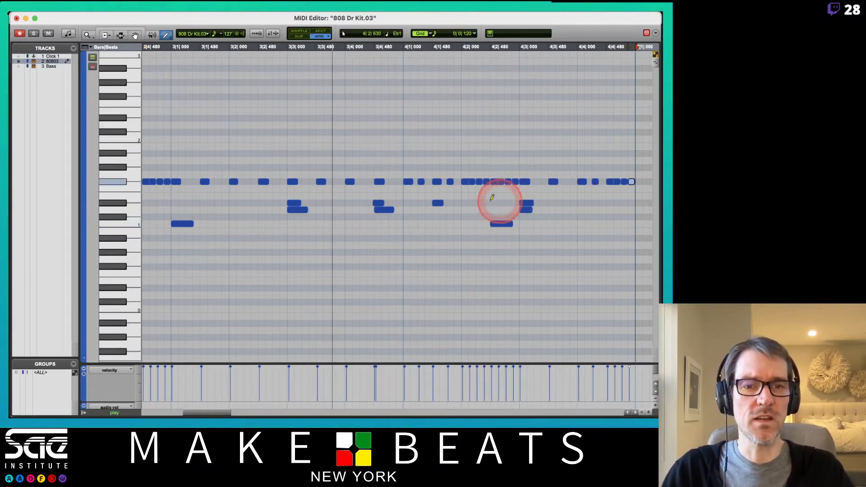
- Switch the Pencil tool to a different drawing shape and draw a 1/32 note on F2 at 4|1|120
left_click(164, 36)
left_click(182, 58)
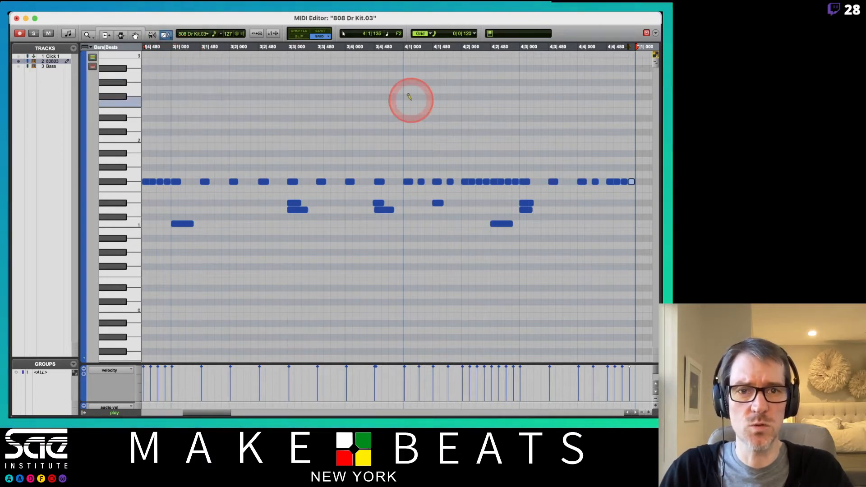
mouse_move(403, 411)
left_mouse_down()
mouse_move(451, 371)
mouse_move(466, 386)
mouse_move(512, 362)
left_mouse_up()
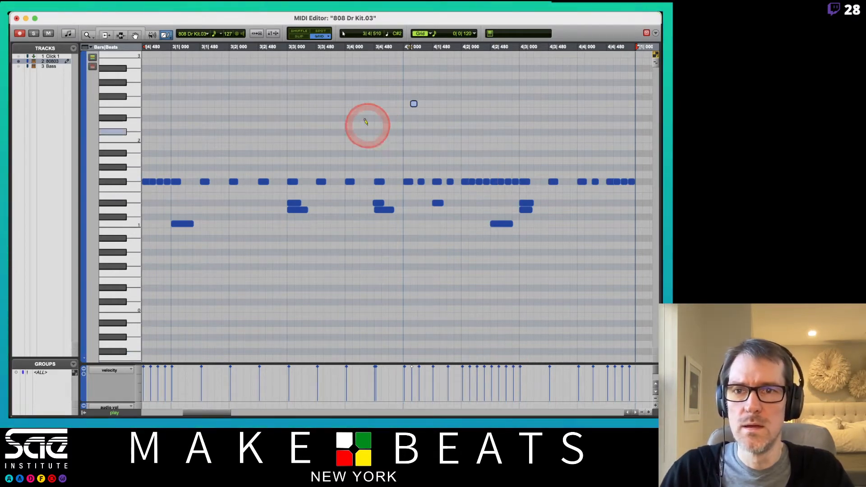
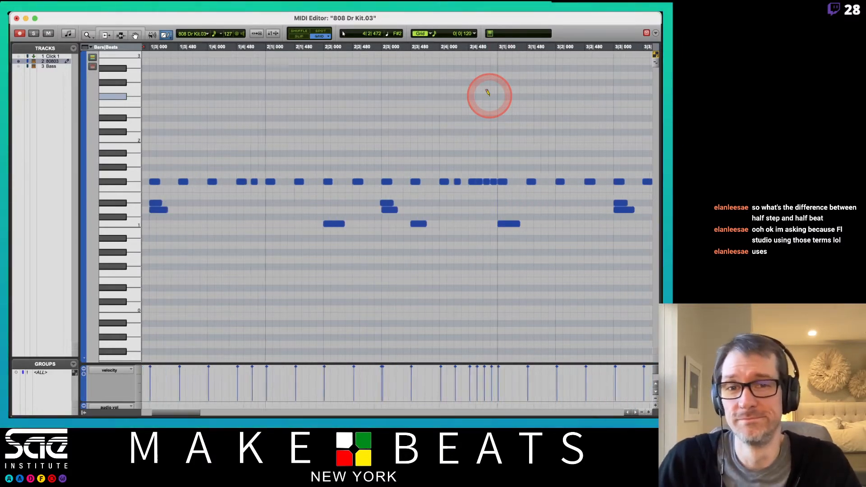
- Draw rising velocity ramps across the F#1 roll in beat 4|2 and across the F#1 notes from 4|4|600 to 4|4|840
scroll(490, 96, "down", 1)
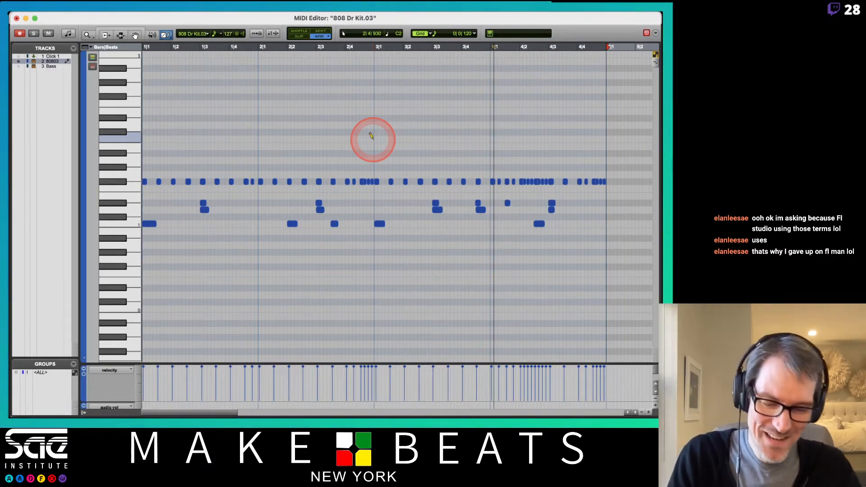
key("t")
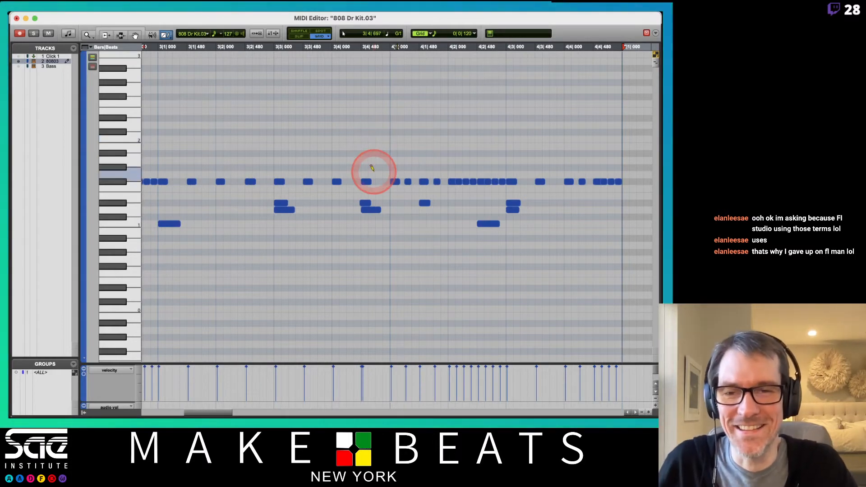
scroll(371, 167, "left", 10)
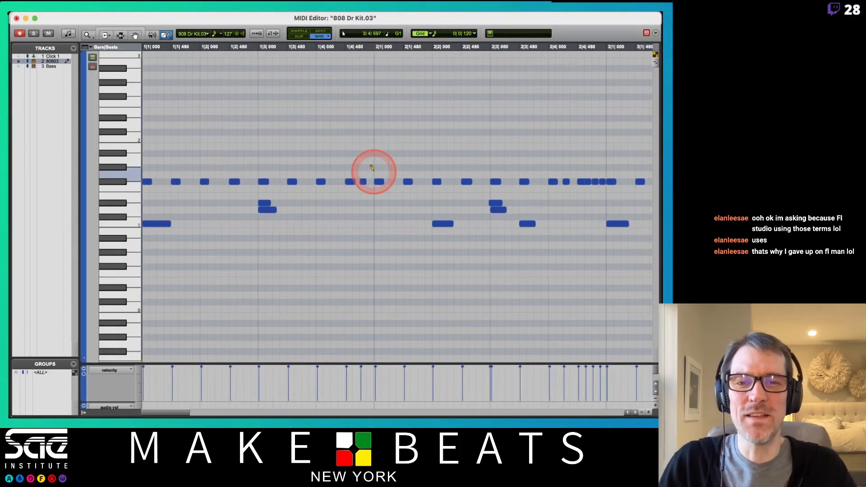
scroll(372, 168, "right", 6)
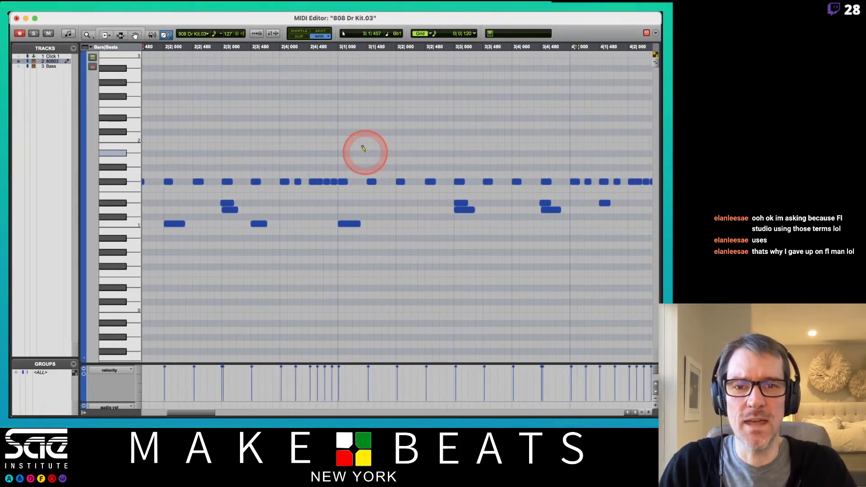
mouse_move(367, 160)
left_mouse_down()
mouse_move(557, 158)
mouse_move(369, 159)
left_mouse_up()
scroll(512, 164, "right", 5)
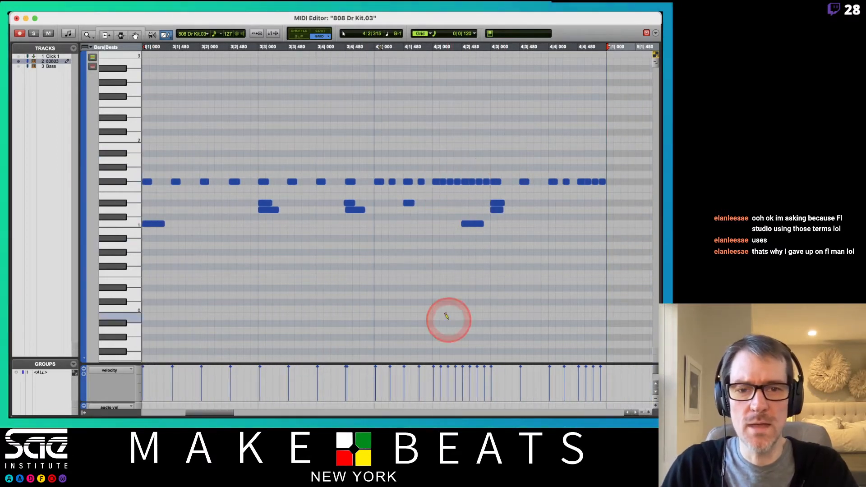
left_click_drag(437, 388, 471, 372)
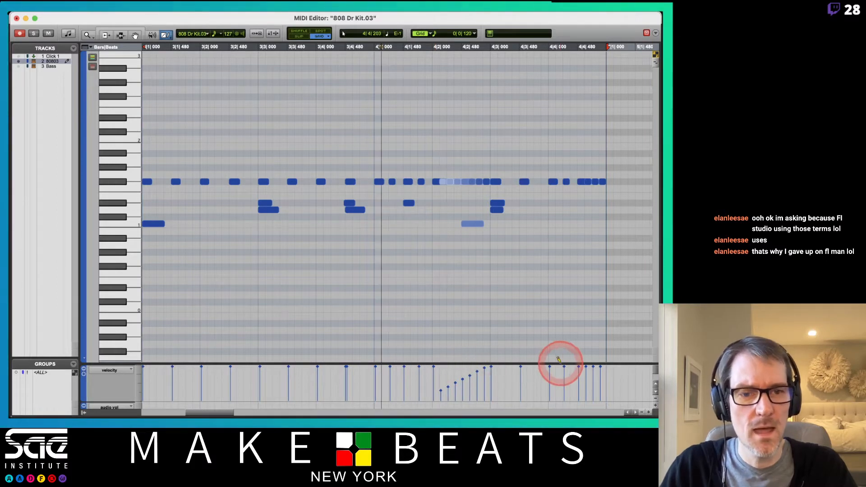
left_click_drag(590, 370, 605, 359)
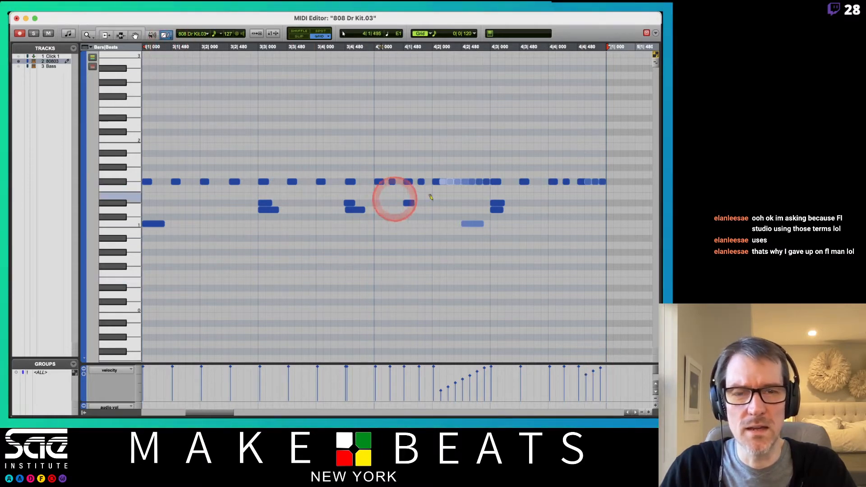
- Draw a rising velocity ramp across the 1/32 notes on F#1 from 2|4|600 to 2|4|840
scroll(429, 193, "left", 10)
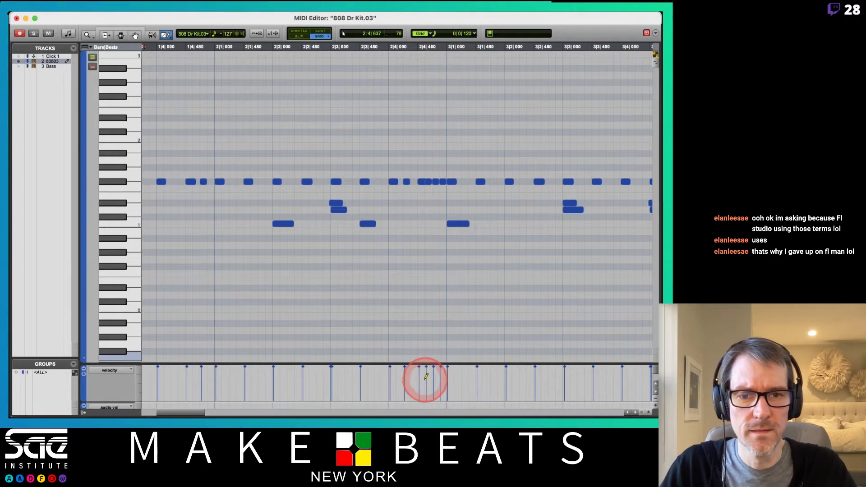
left_click_drag(424, 377, 450, 359)
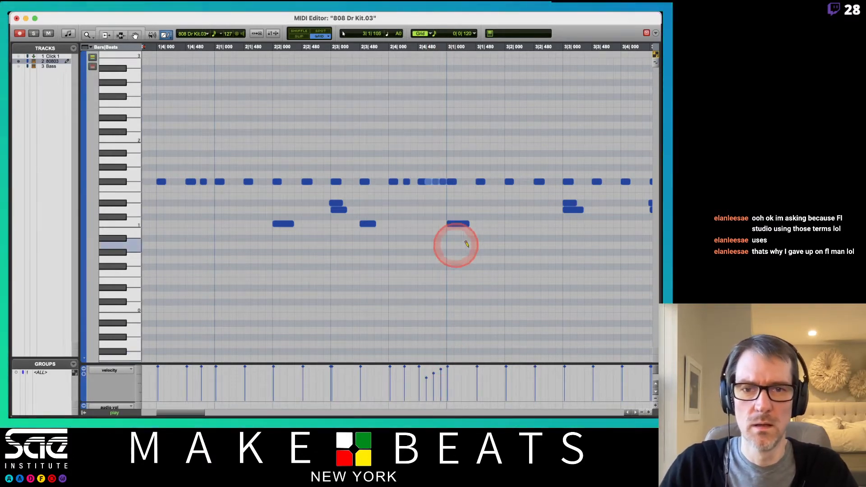
scroll(484, 246, "right", 10)
scroll(485, 246, "left", 2)
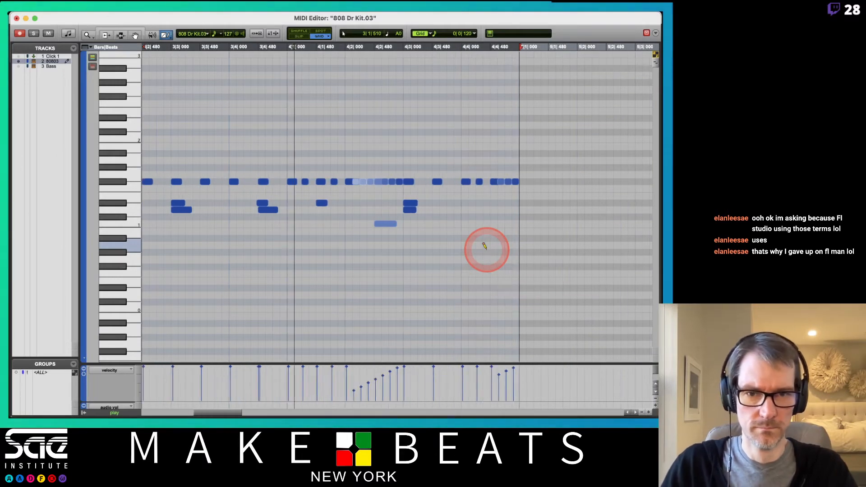
- Redraw the F#1 roll's velocity ramp in beat 4|2 with a gentler rise and set the overlapping kick note's velocity to 127
left_click(385, 224)
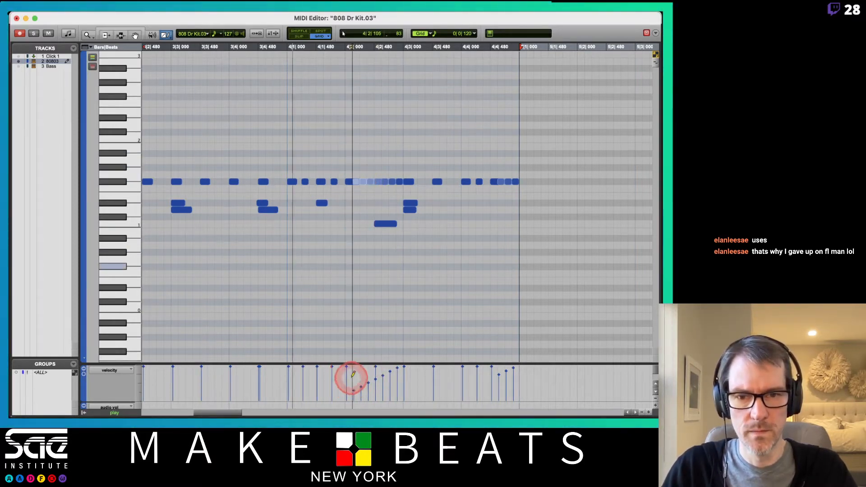
mouse_move(350, 377)
left_mouse_down()
mouse_move(373, 363)
mouse_move(358, 376)
mouse_move(388, 369)
left_mouse_up()
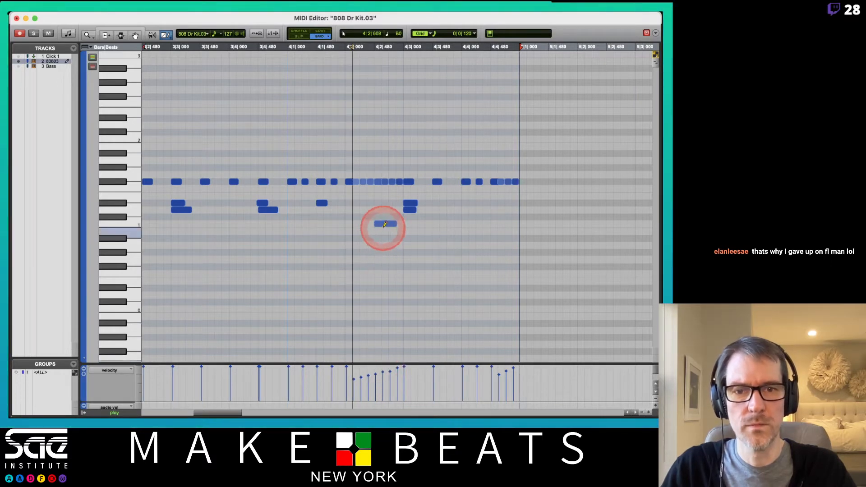
left_click(384, 224)
left_click(335, 214)
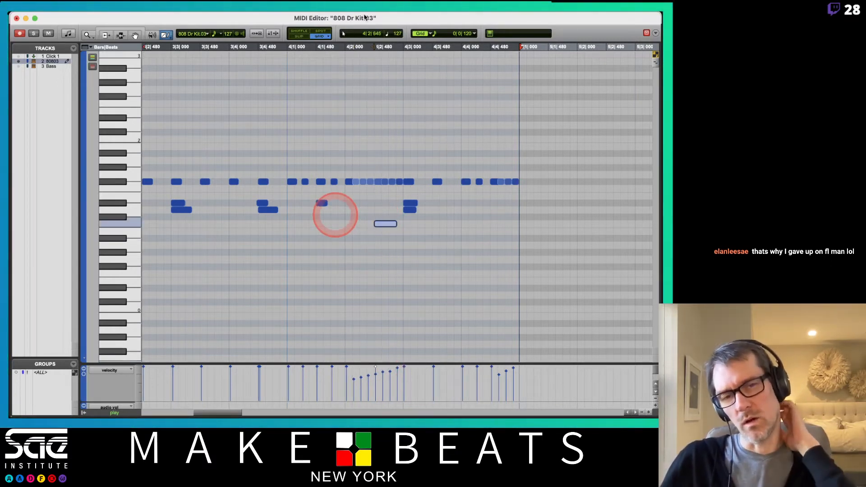
left_click(364, 18)
key("space")
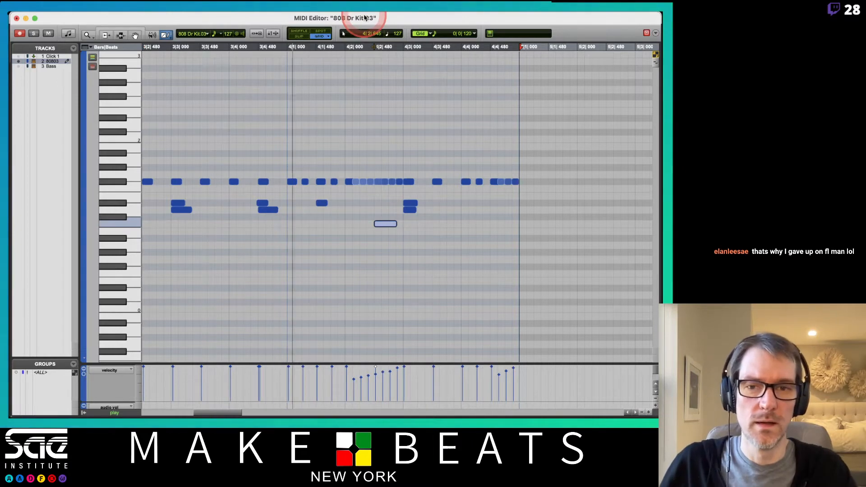
- Lower the velocity of the F#1 note at 1|4|720, adjusting it against playback
scroll(273, 200, "left", 10)
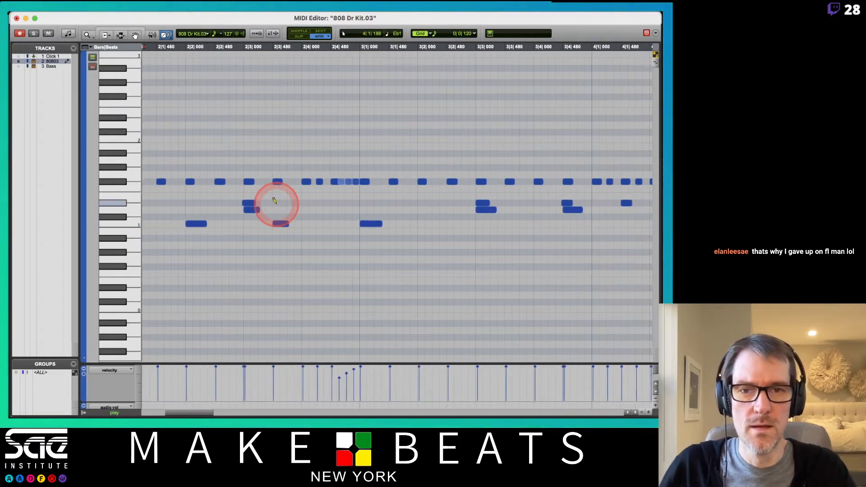
scroll(273, 199, "left", 1)
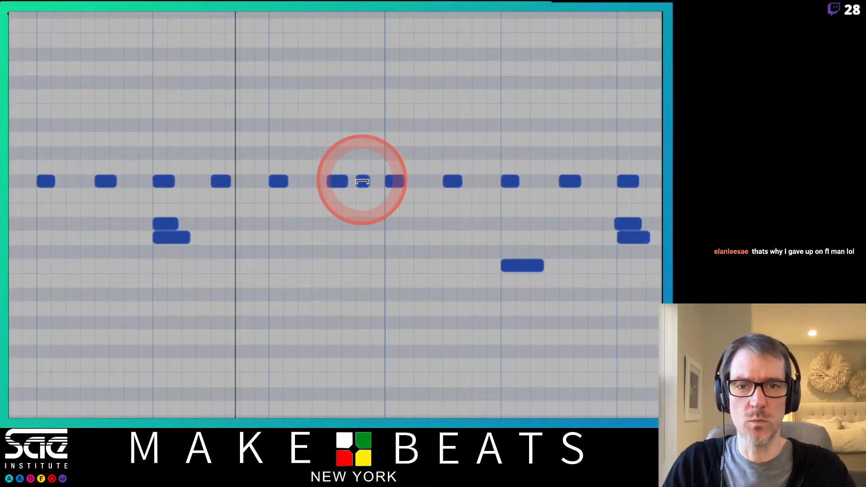
left_click_drag(363, 183, 369, 236)
left_click_drag(363, 181, 385, 308)
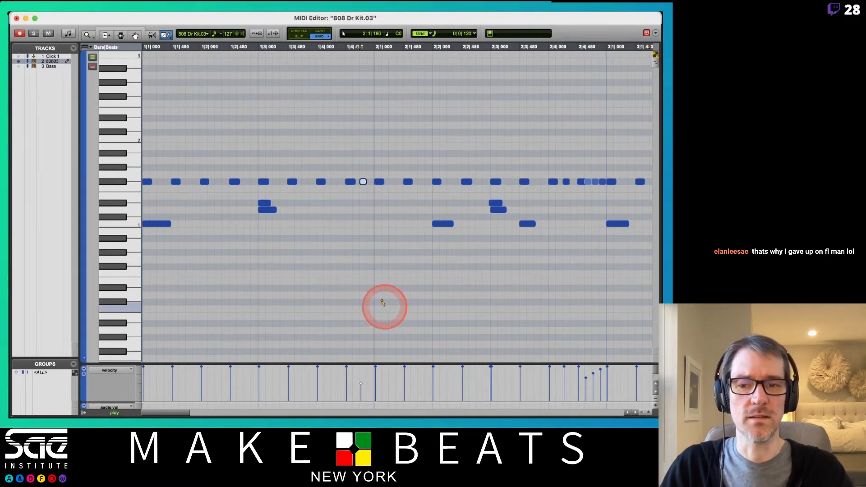
key("space")
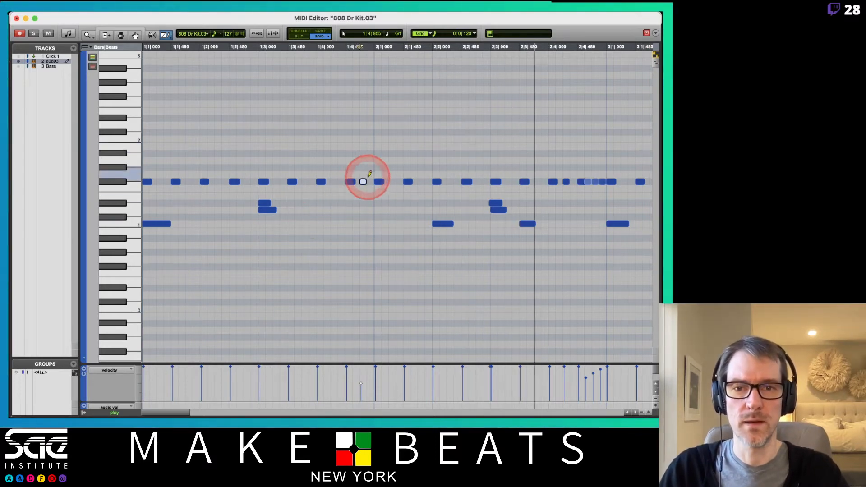
left_click_drag(363, 181, 363, 120)
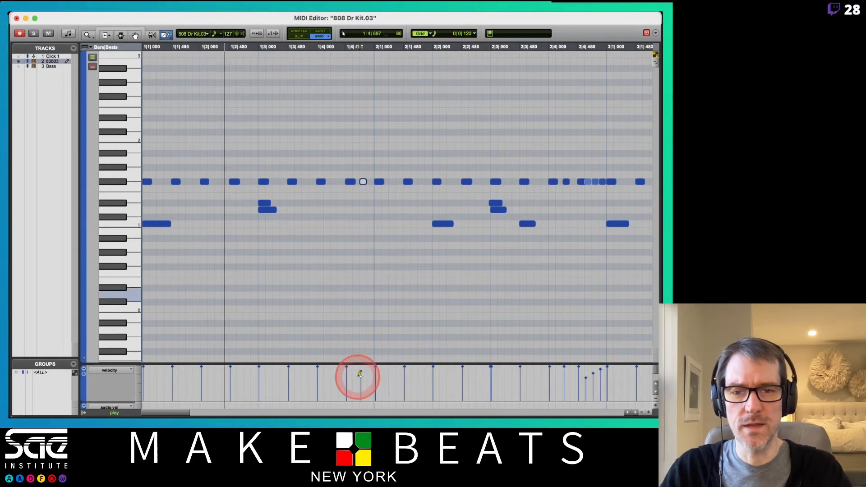
- Set the default note velocity to 97, draw 1/32 notes on F#1 at 1|2|240 and 1|3|720, and reduce their velocities slightly
left_click_drag(229, 34, 231, 54)
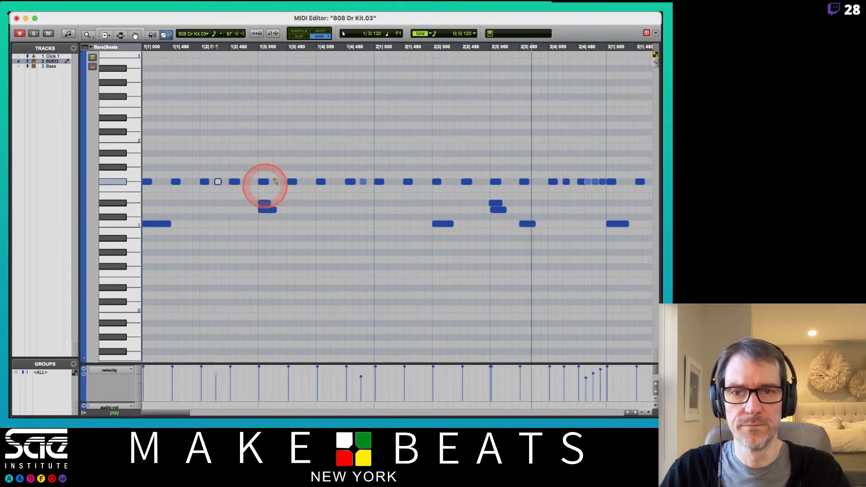
left_click(304, 181)
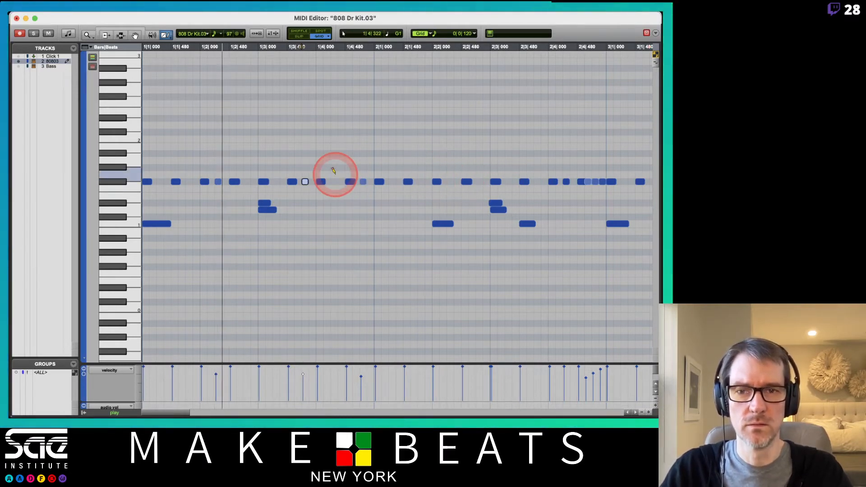
left_click(305, 182)
left_click_drag(308, 210, 311, 221)
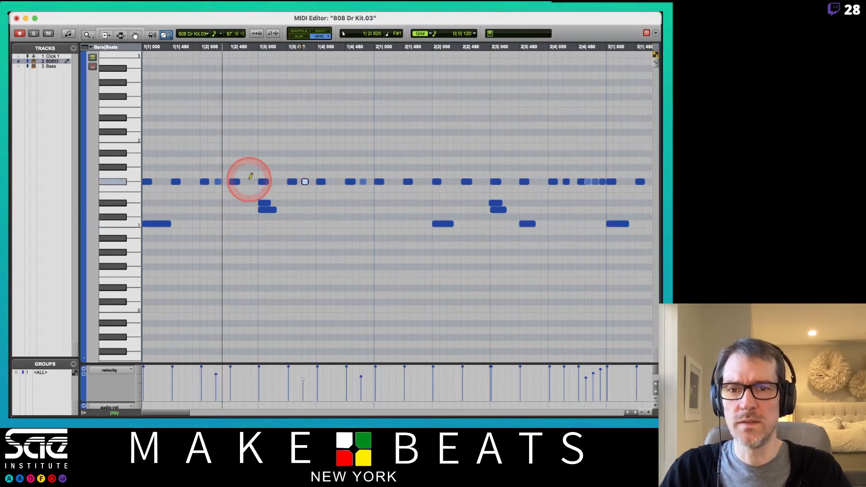
left_click_drag(217, 182, 222, 222)
- Set the default note velocity to 80 and draw a 1/32 note on F#1 at 1|1|240
left_click(230, 35)
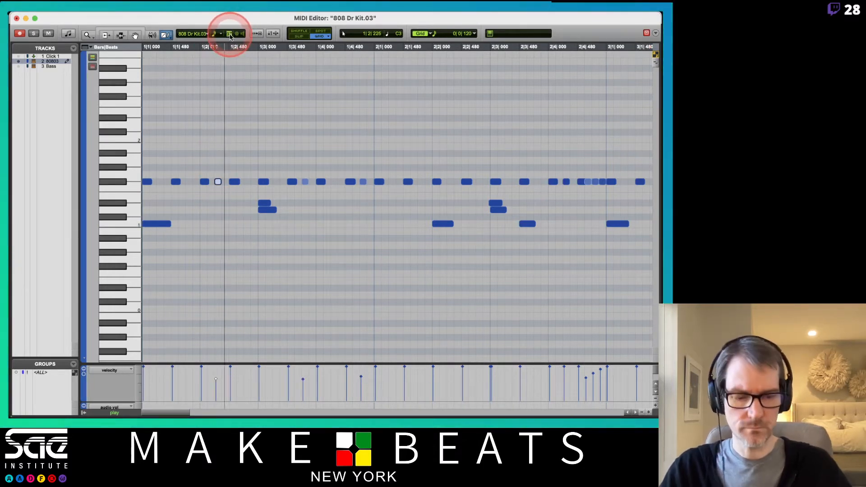
type("80")
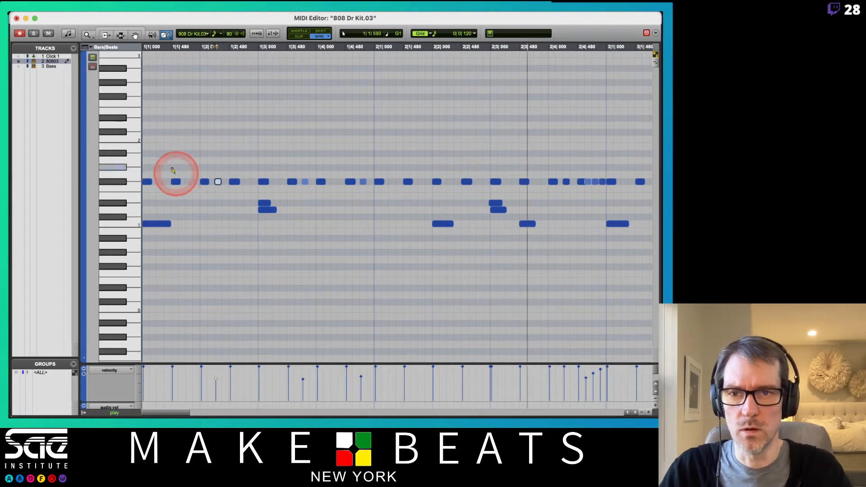
left_click(158, 181)
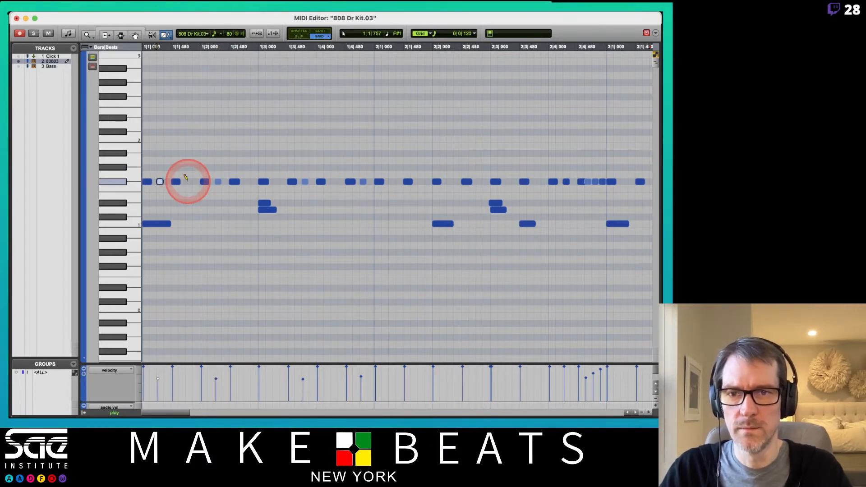
key("space")
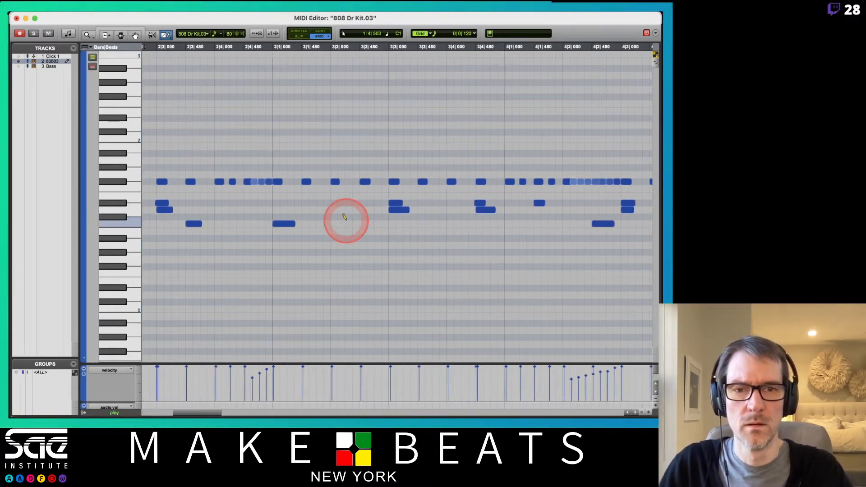
- Draw velocity-80 1/32 notes on F#1 at 3|1|720, 3|2|240, 3|2|720, 3|3|720, 3|4|720 and 4|3|720
left_click(319, 180)
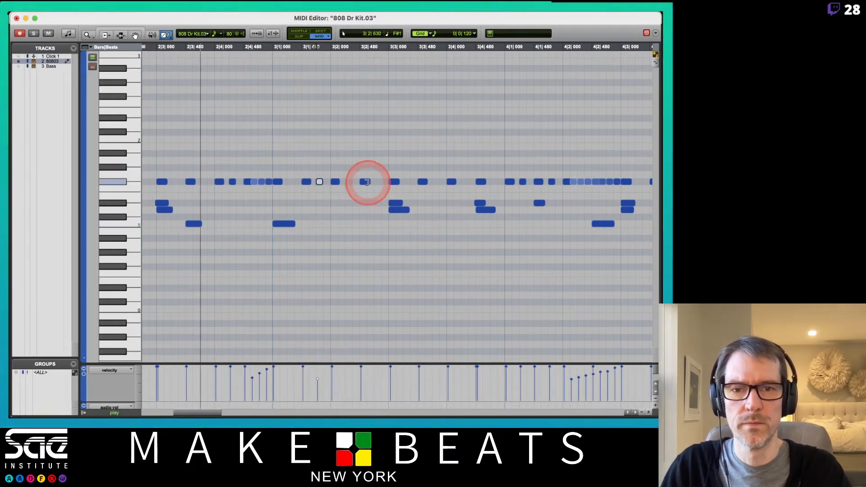
left_click(348, 181)
left_click(377, 181)
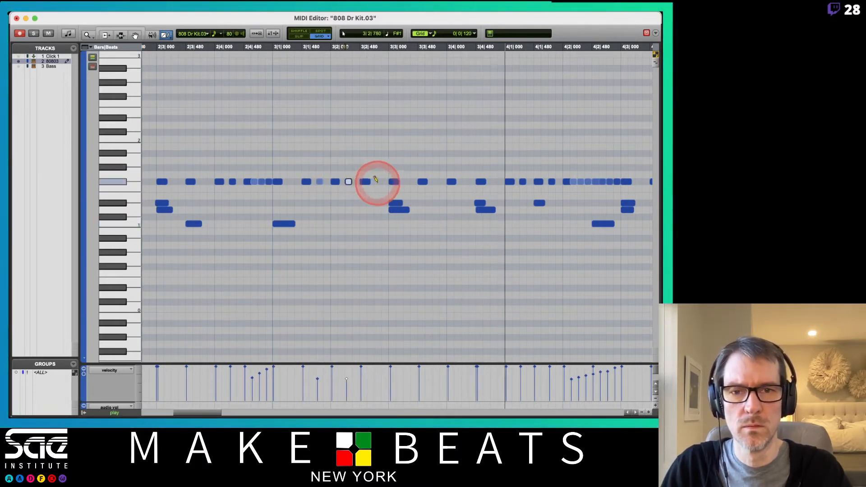
left_click(493, 181)
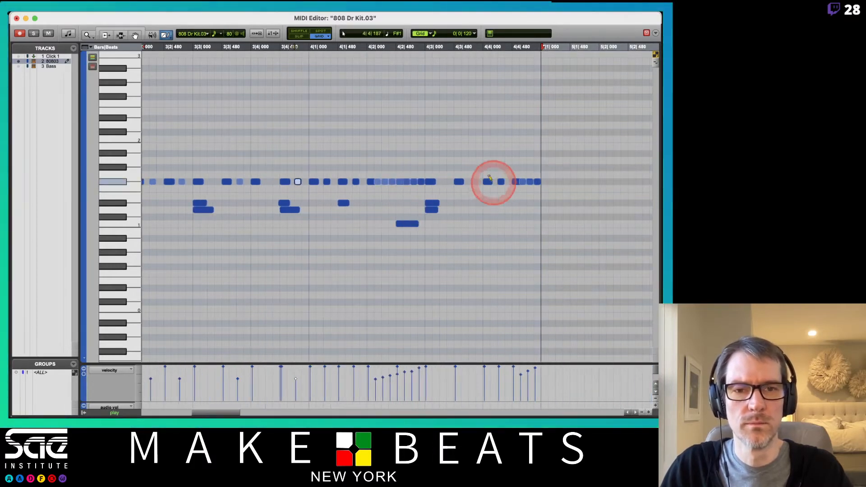
left_click(469, 181)
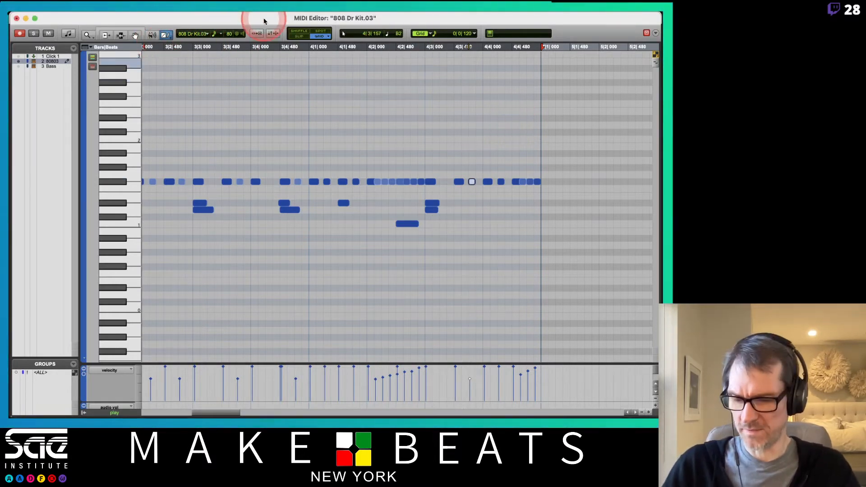
- Close the MIDI Editor and swap the closed hi-hat's sound in the Boom drum machine for a different kit's hi-hat
key("super+w")
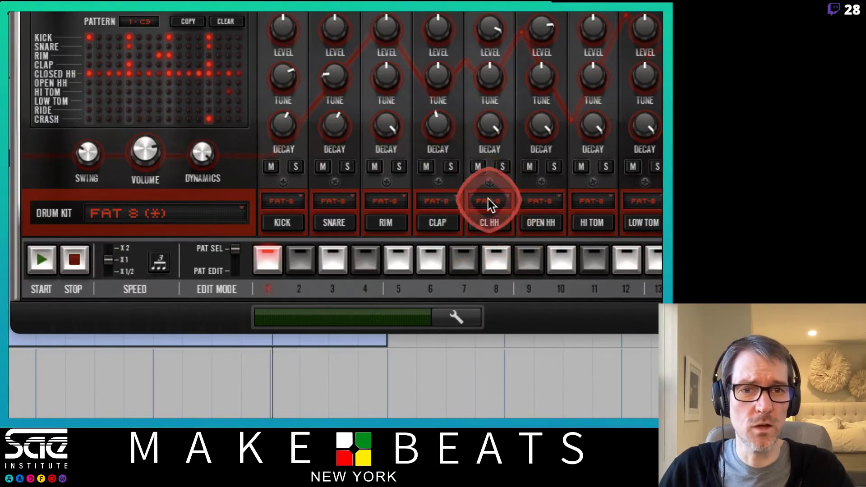
left_click(490, 199)
left_click(500, 228)
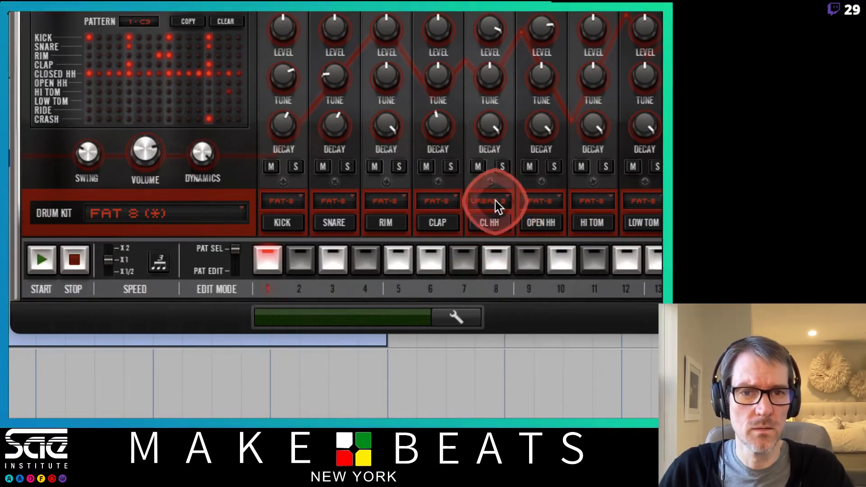
left_click(495, 201)
left_click(498, 211)
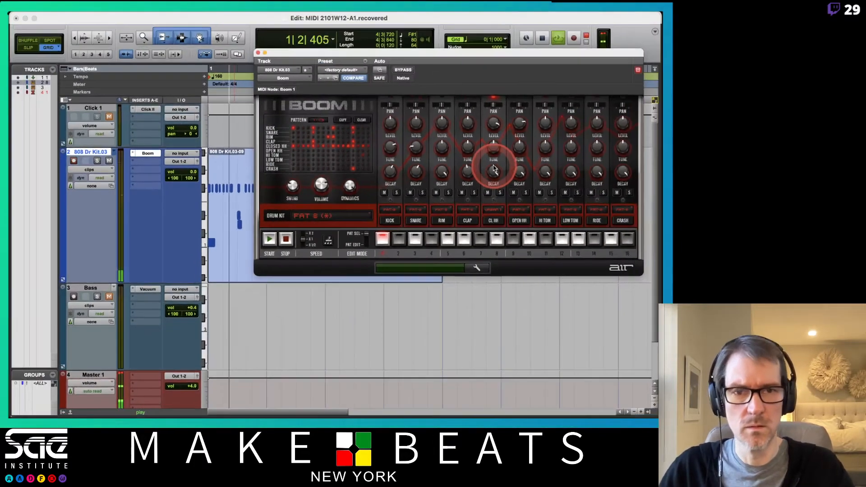
- Set Boom's closed hi-hat decay to 37 % and its tune to +0.02 semitones
left_click_drag(498, 118, 499, 244)
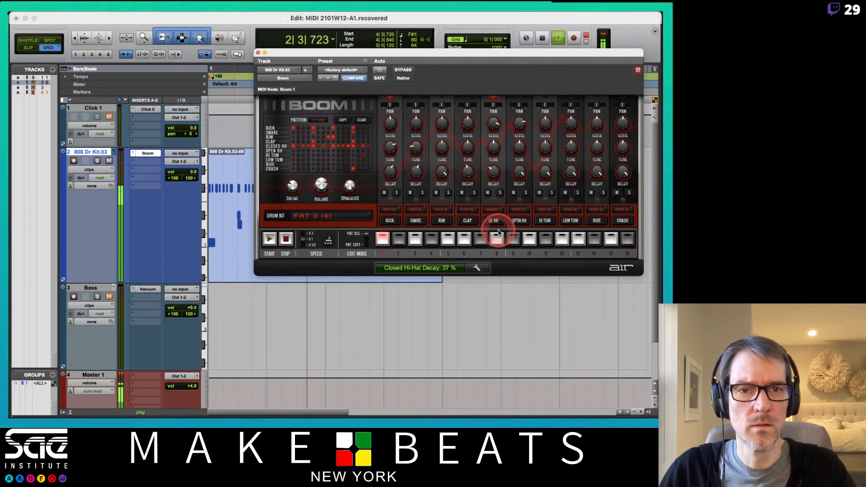
mouse_move(489, 145)
left_mouse_down()
mouse_move(495, 173)
mouse_move(496, 124)
mouse_move(495, 147)
left_mouse_up()
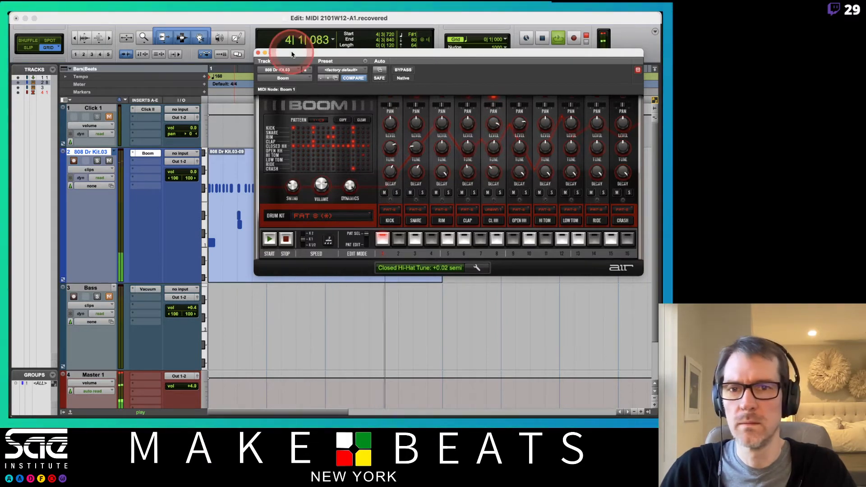
- Set Boom's kick decay to 45 %, close the plug-in window and stop playback
left_click(259, 53)
left_click(610, 322)
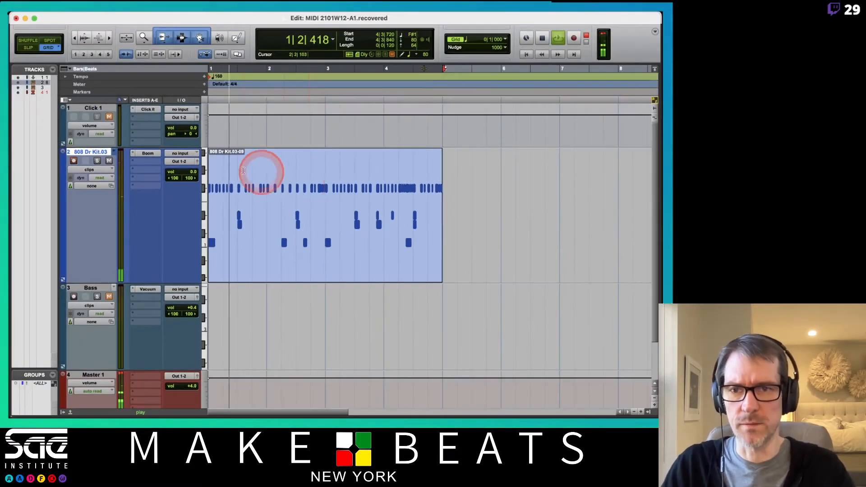
left_click(42, 131)
left_click_drag(390, 172, 393, 182)
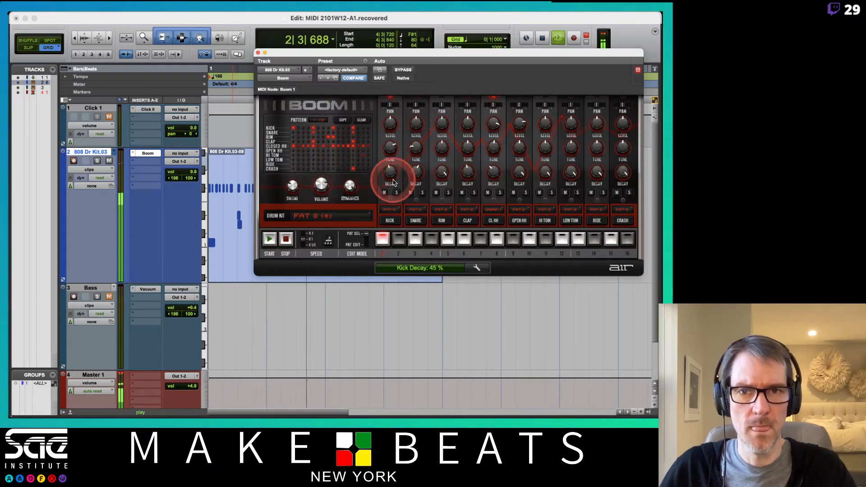
left_click(256, 53)
left_click(260, 242)
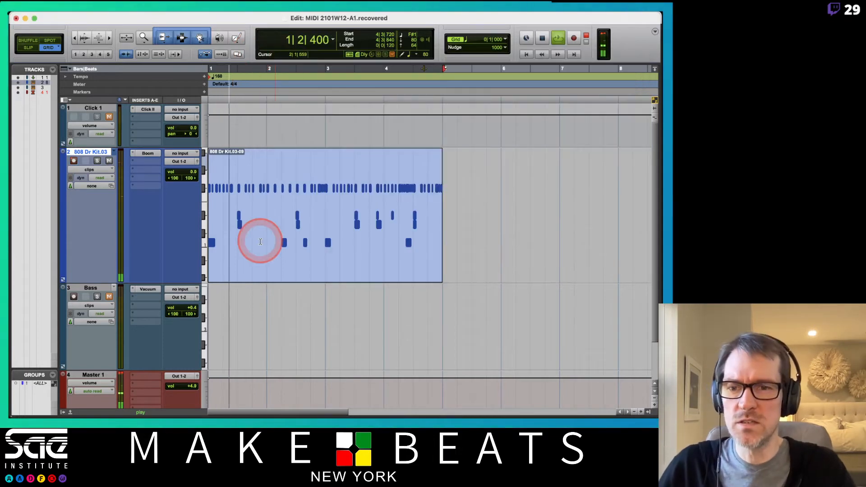
key("space")
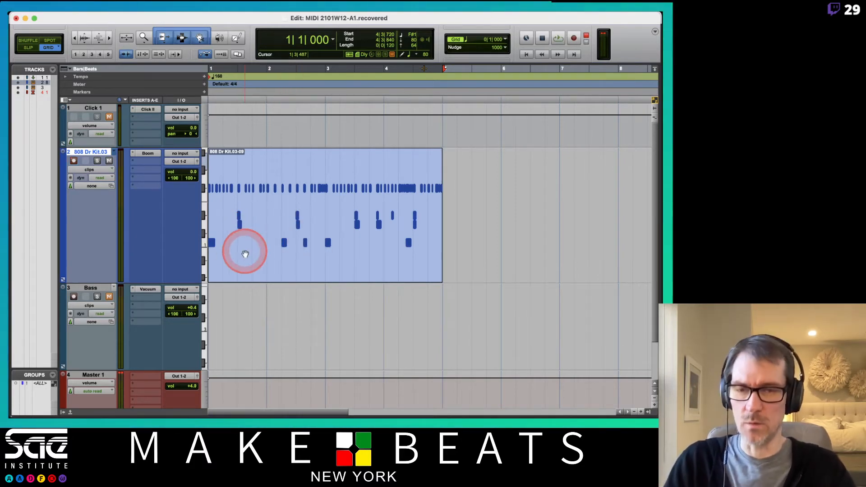
- Switch to the MIDI event operations PDF, page to the Select/Split Notes instructions, and return to Pro Tools
key("super+Tab")
key("super+Tab")
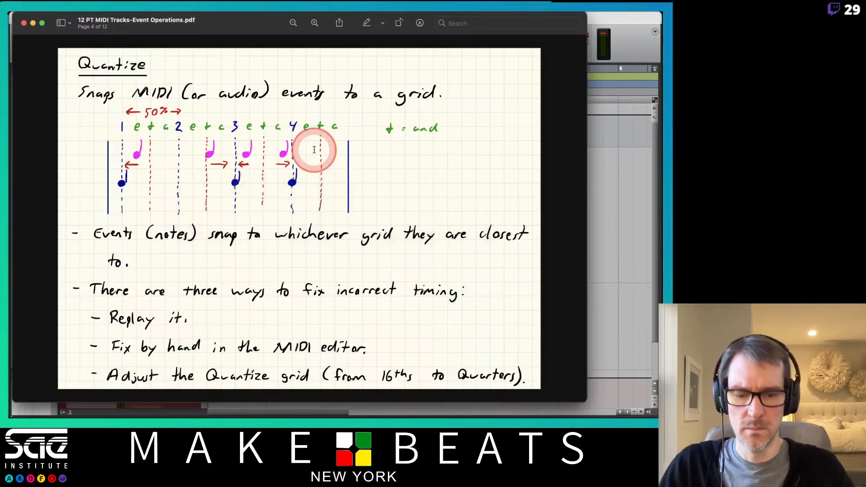
key("Down")
key("Down")
key("Down")
key("Down")
key("Down")
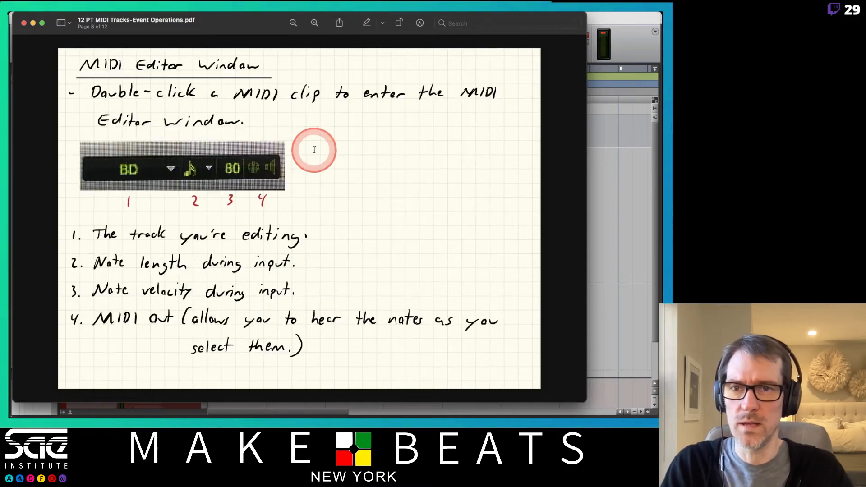
key("Down")
key("Down")
key("Down")
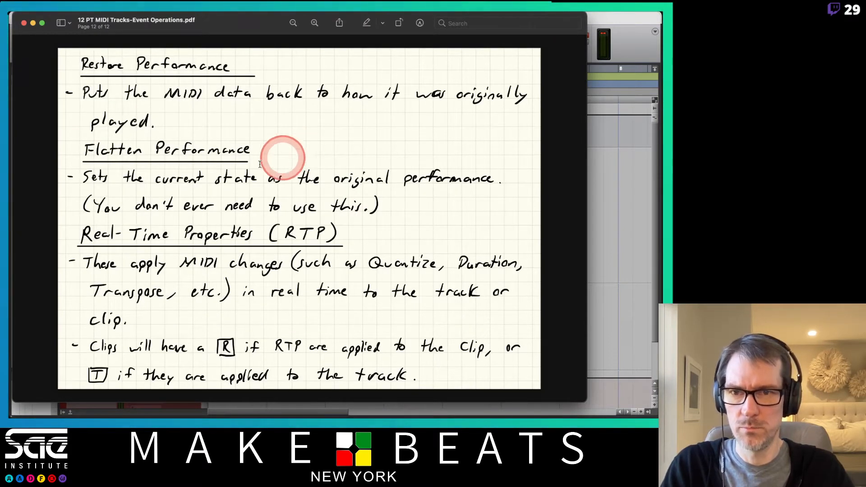
key("Up")
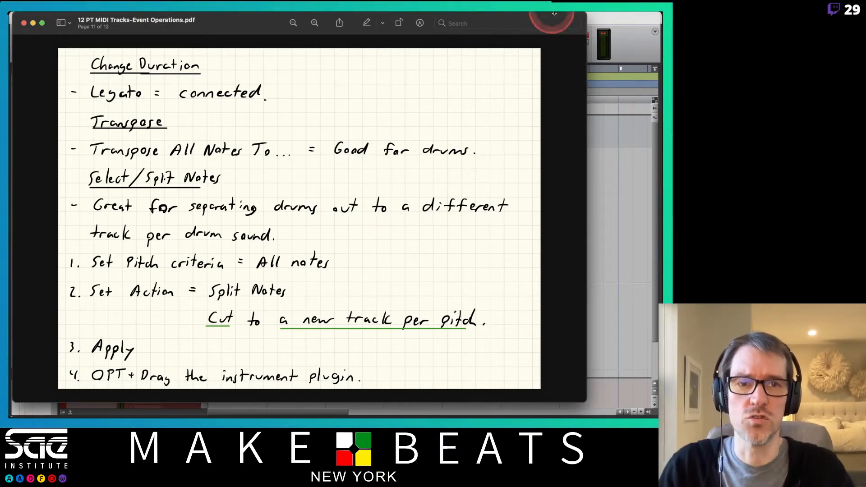
left_click(620, 20)
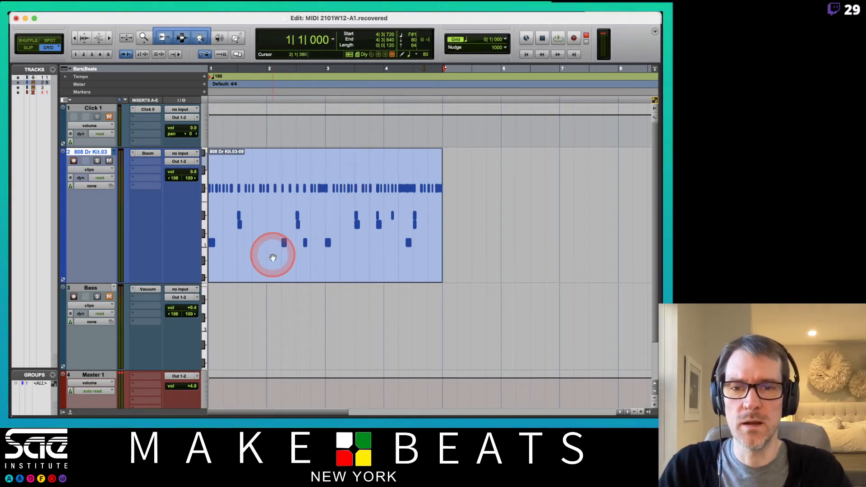
- Select the 808 Dr Kit.03 drum clip and open the Select/Split Notes operation with pitch criteria set to All notes
left_click(273, 257)
mouse_move(155, 13)
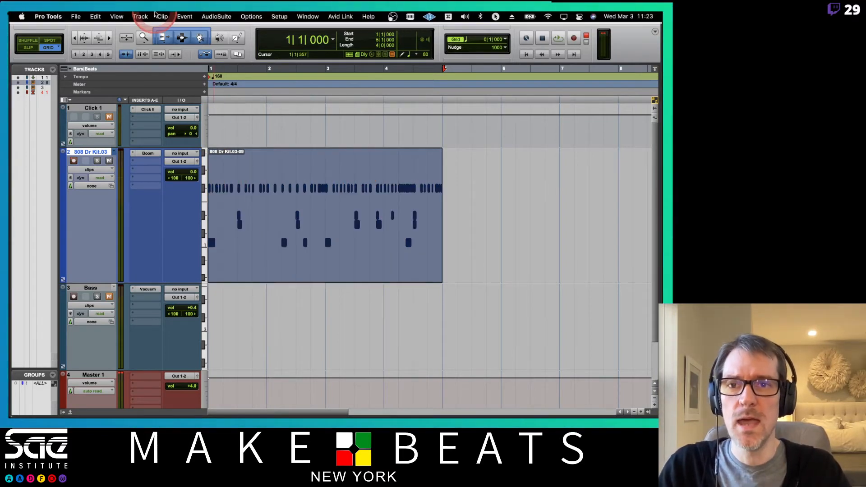
left_click(185, 17)
mouse_move(260, 50)
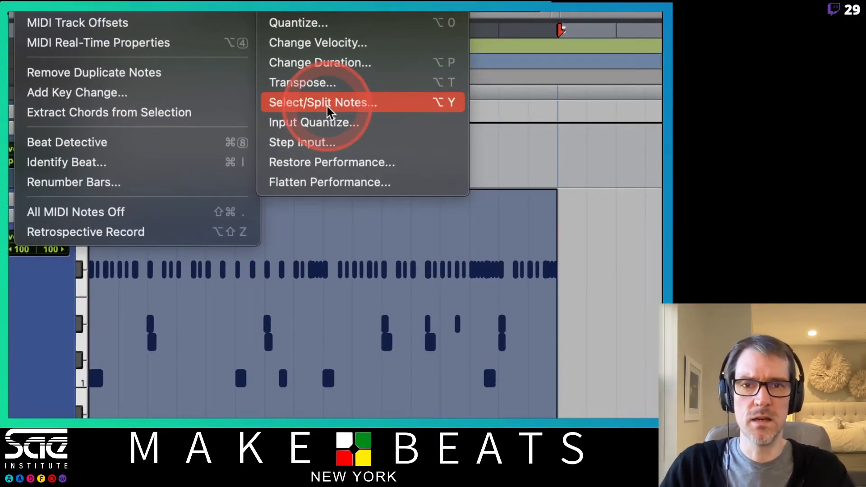
left_click(327, 106)
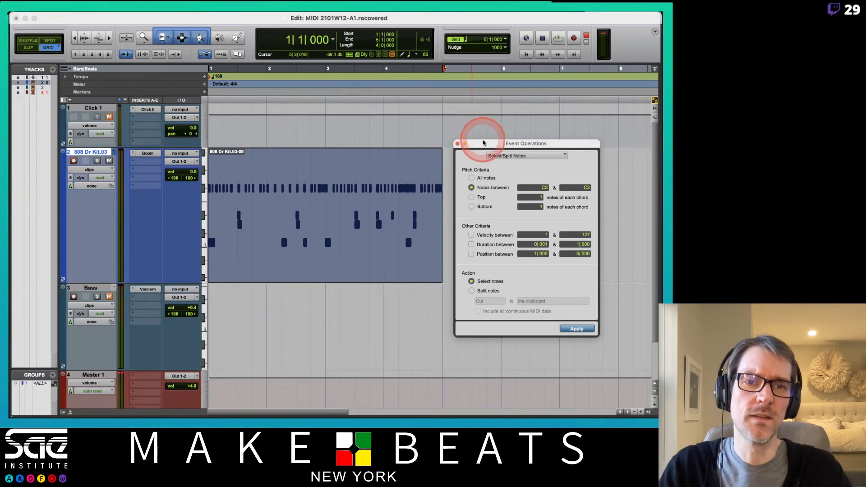
mouse_move(485, 144)
left_mouse_down()
mouse_move(476, 121)
mouse_move(479, 132)
left_mouse_up()
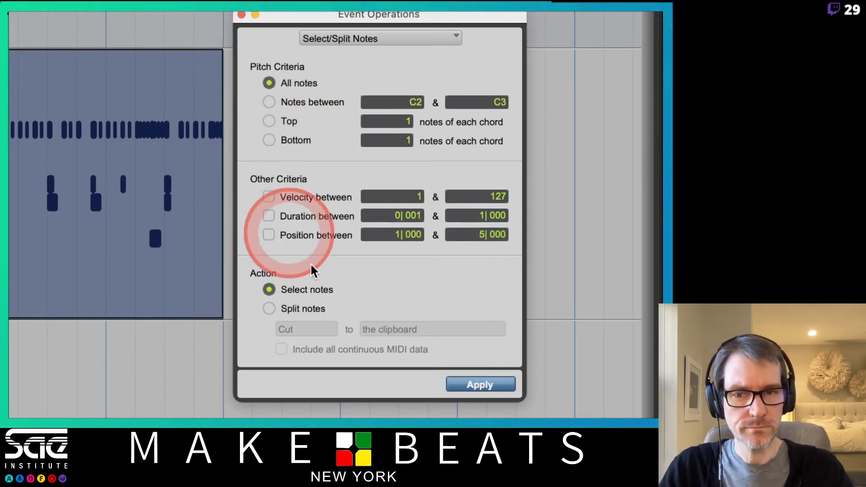
- Split the notes by cutting them to a new track per pitch, including all continuous MIDI data
left_click(270, 309)
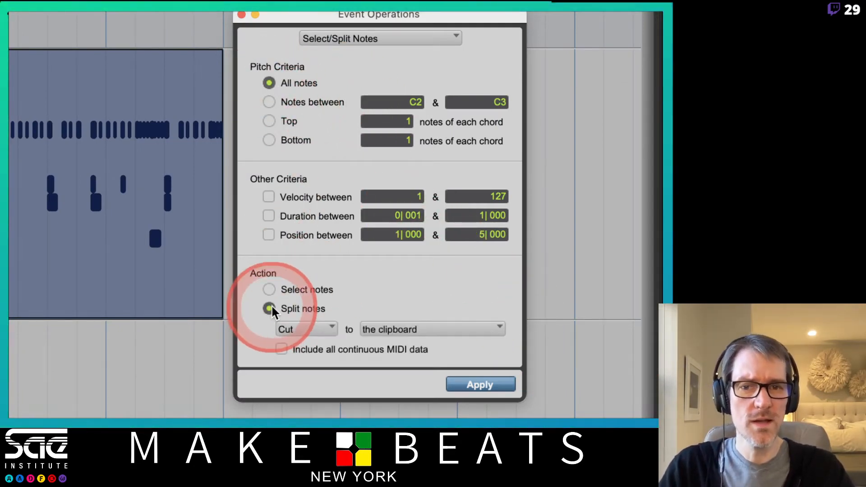
left_click(304, 326)
left_click(384, 330)
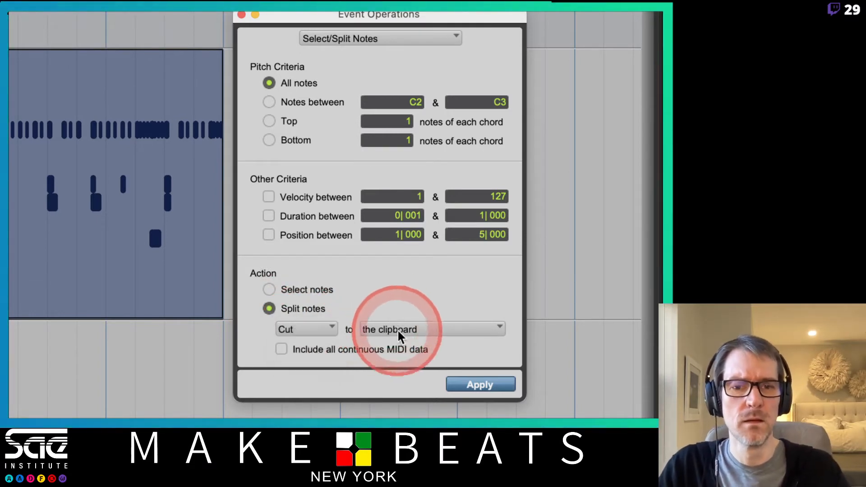
left_click(396, 329)
left_click(437, 371)
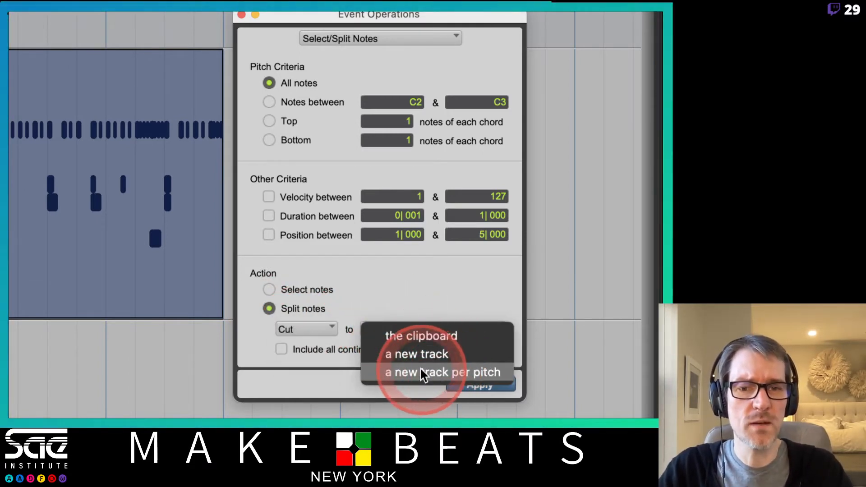
left_click(306, 331)
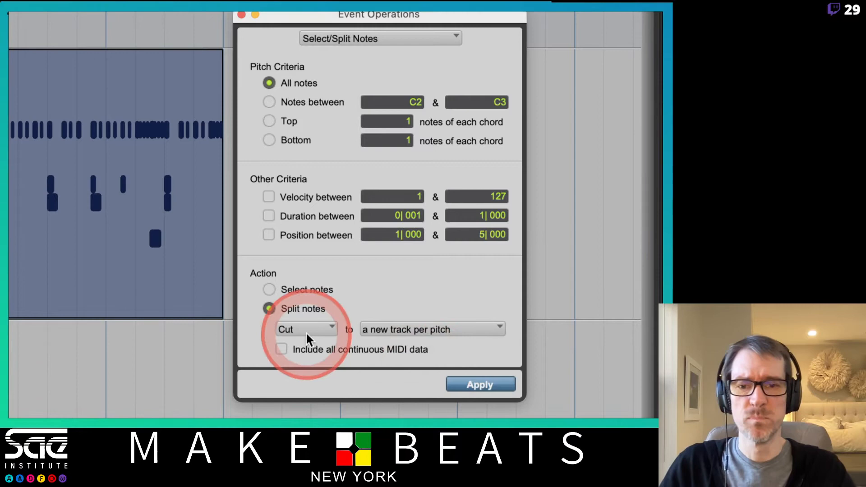
left_click(280, 349)
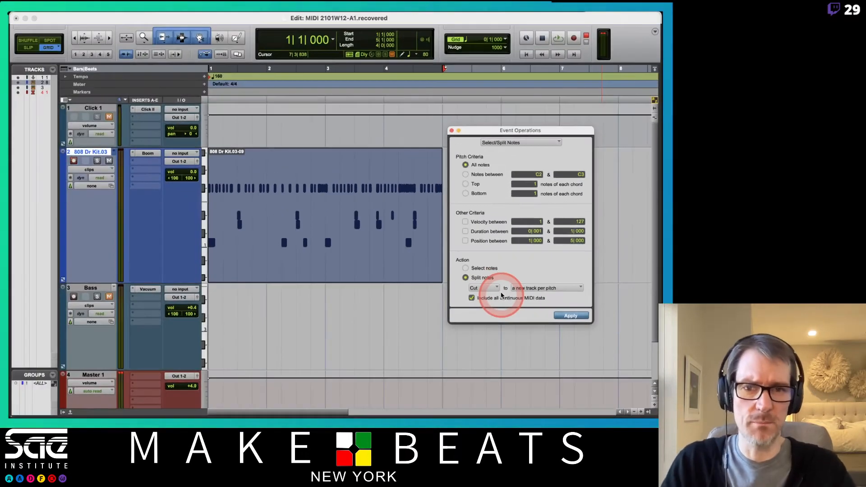
left_click(563, 316)
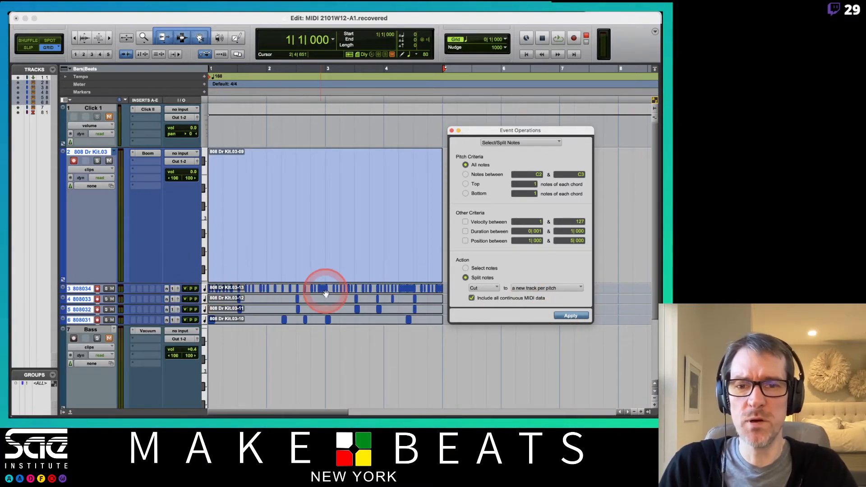
left_click_drag(490, 131, 531, 81)
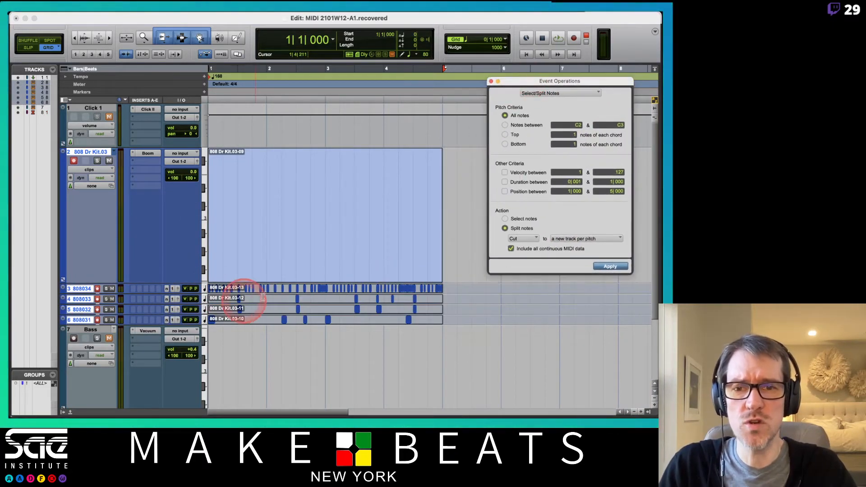
- Record-disarm the original 808 drum track and its four split tracks in the Mix window, and return to the Edit window
key("super+equal")
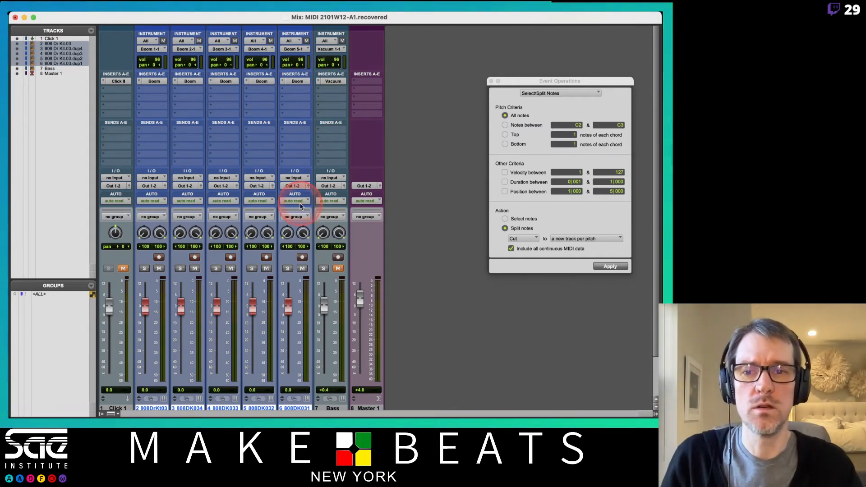
left_click(196, 257, "alt+shift")
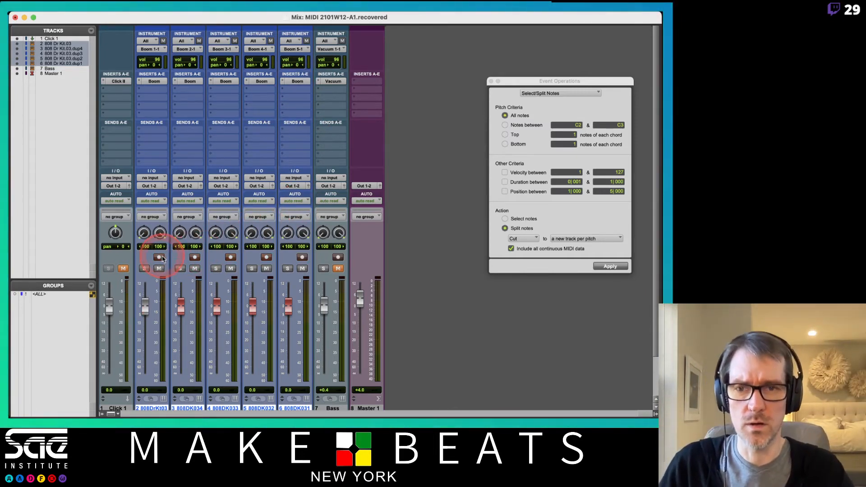
left_click(194, 257)
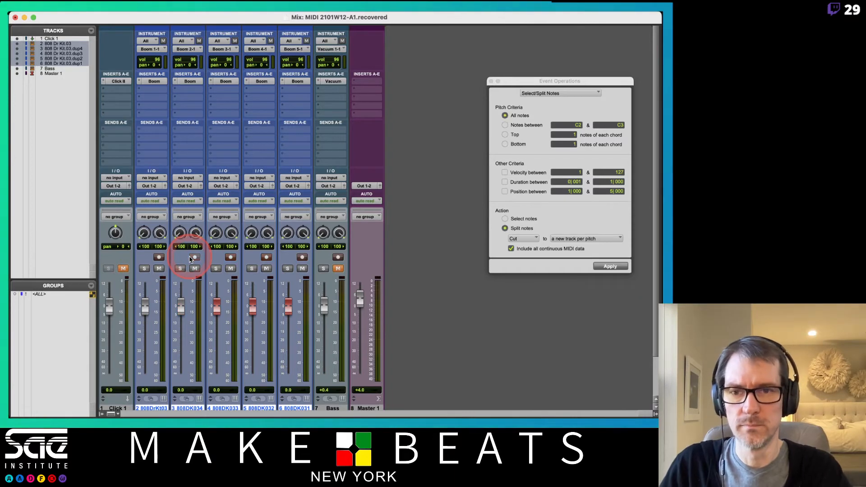
left_click(230, 257)
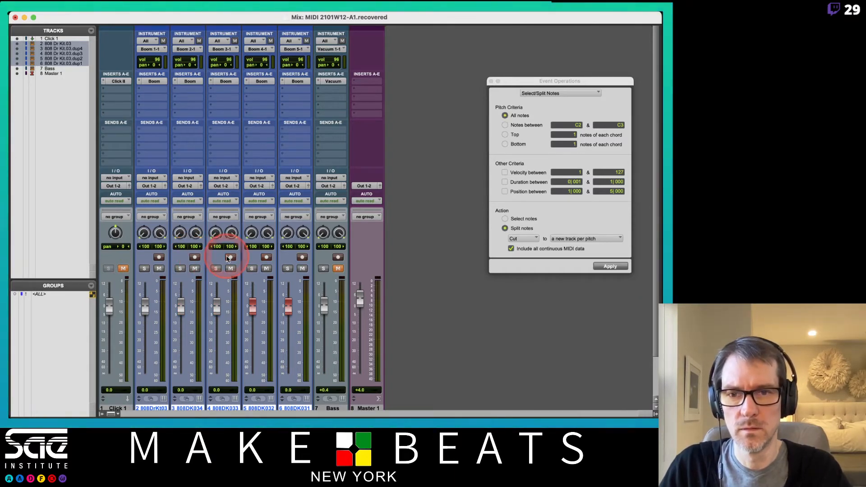
left_click(267, 257)
left_click(302, 257)
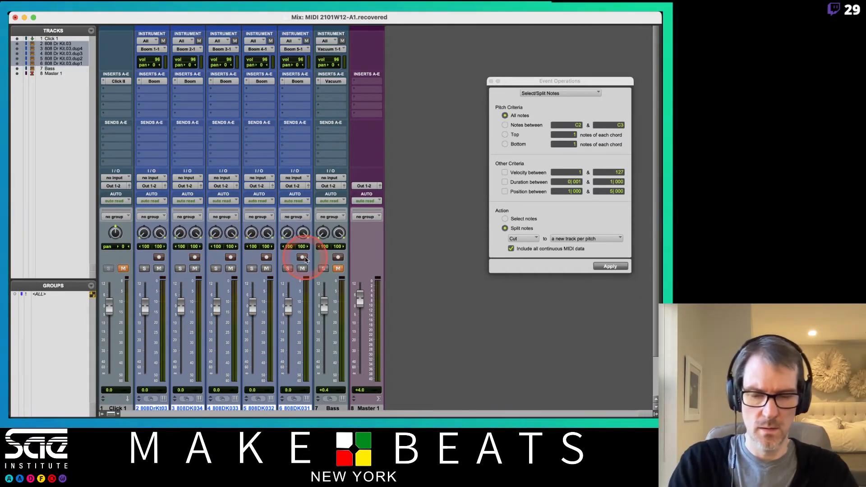
key("super+equal")
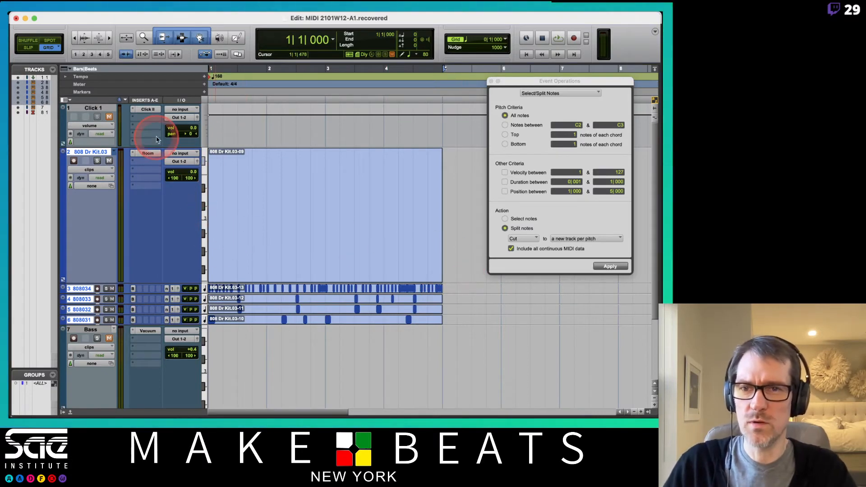
right_click(95, 152)
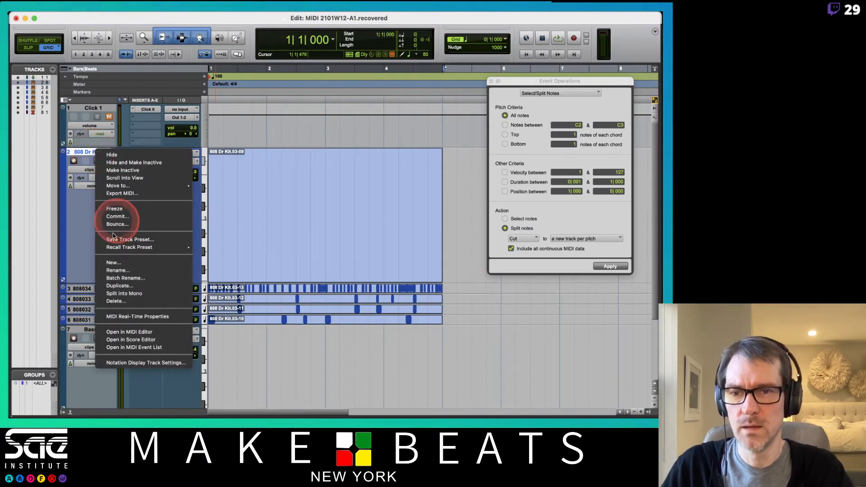
left_click(116, 302)
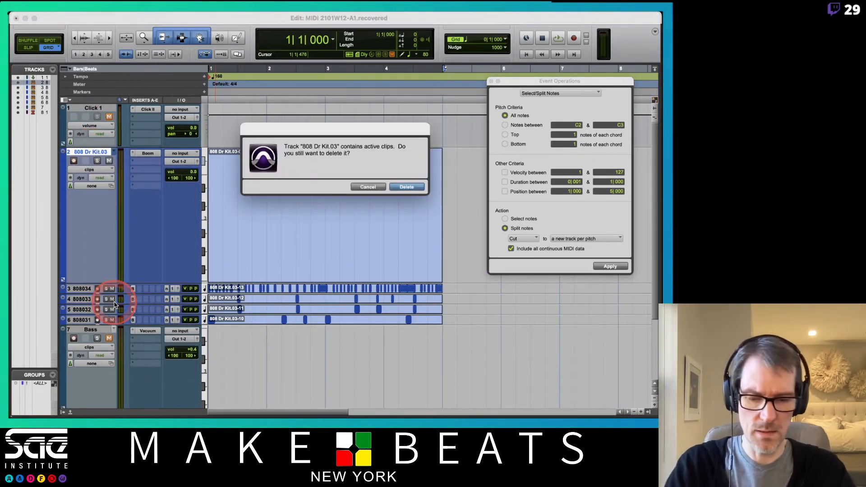
left_click(378, 187)
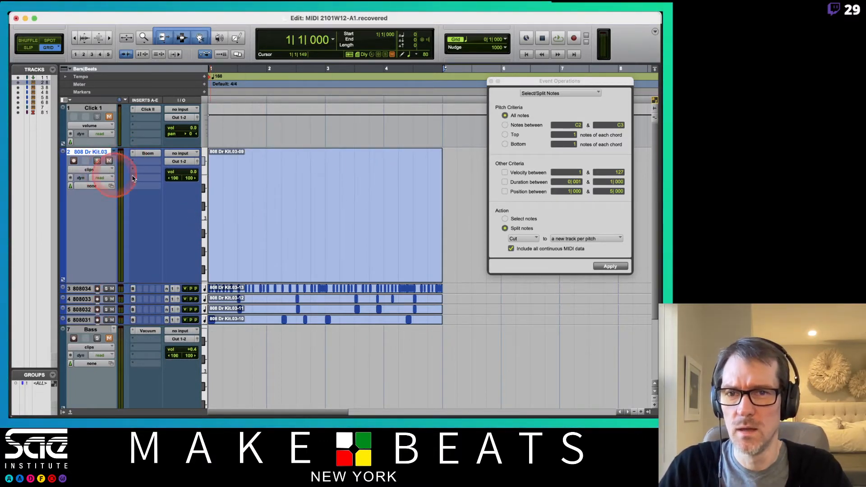
- Delete the emptied clip from the original 808 Dr Kit.03 track and hide the track
left_click(310, 247)
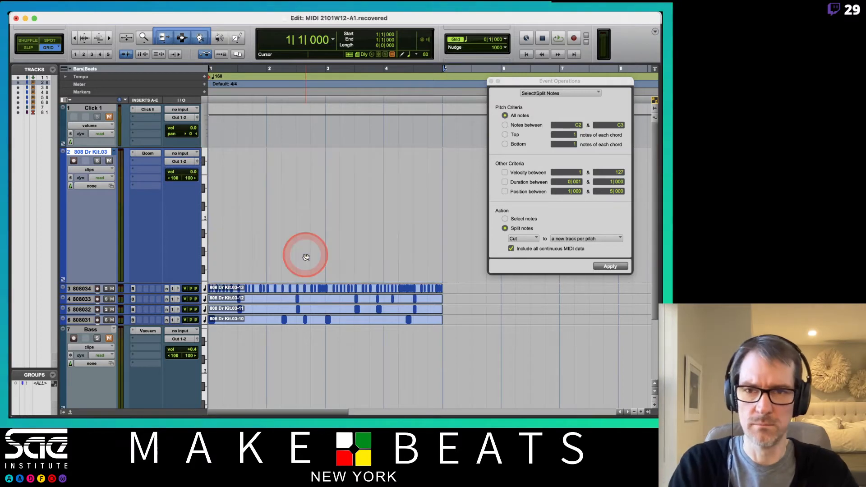
left_click(201, 189)
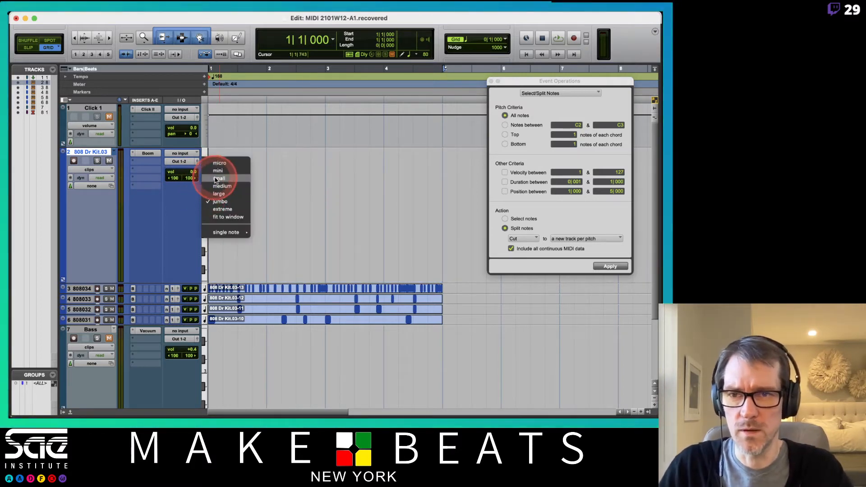
left_click(95, 152)
right_click(94, 152)
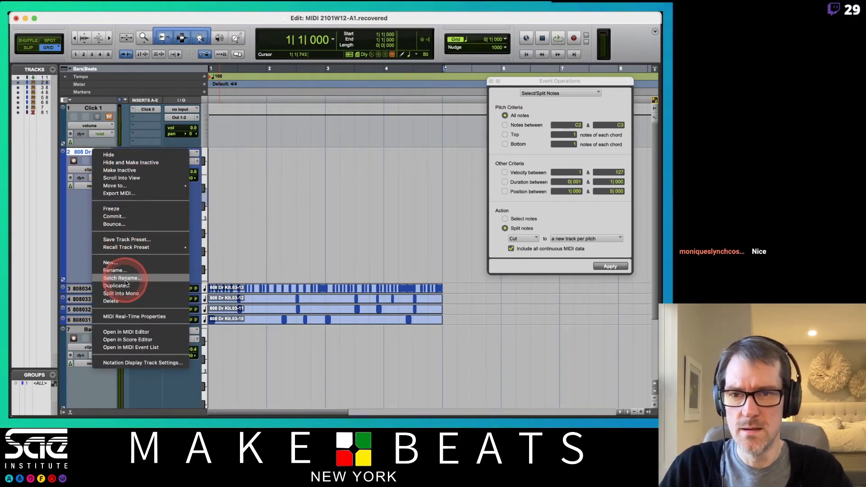
left_click(126, 155)
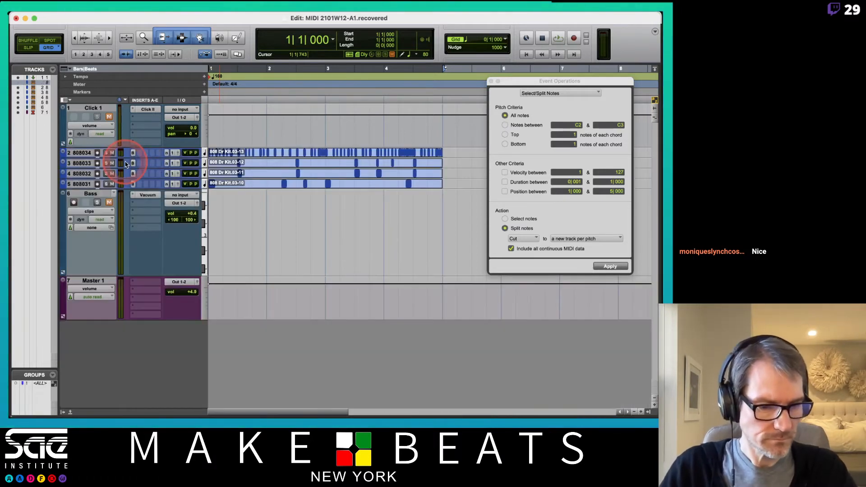
- In the Mix window, rename the four split drum tracks BD, SD, HC and CH1, ordered with BD first and CH1 last
key("super+equal")
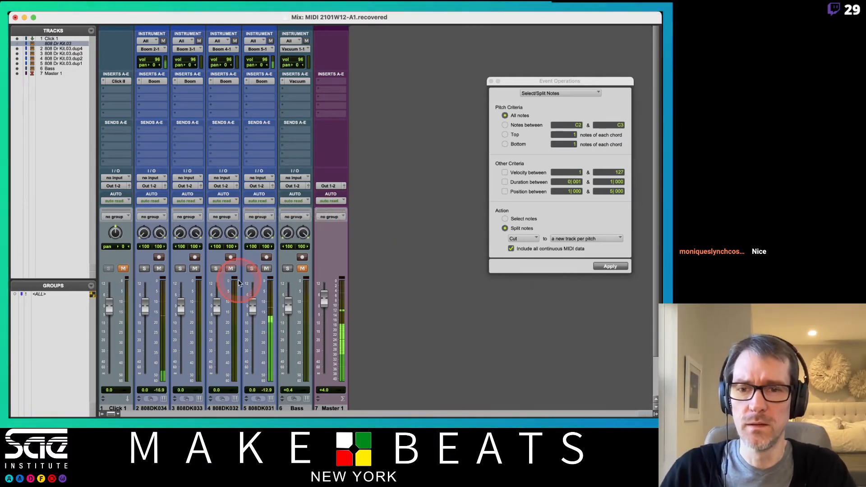
left_click(266, 408)
scroll(265, 388, "down", 2)
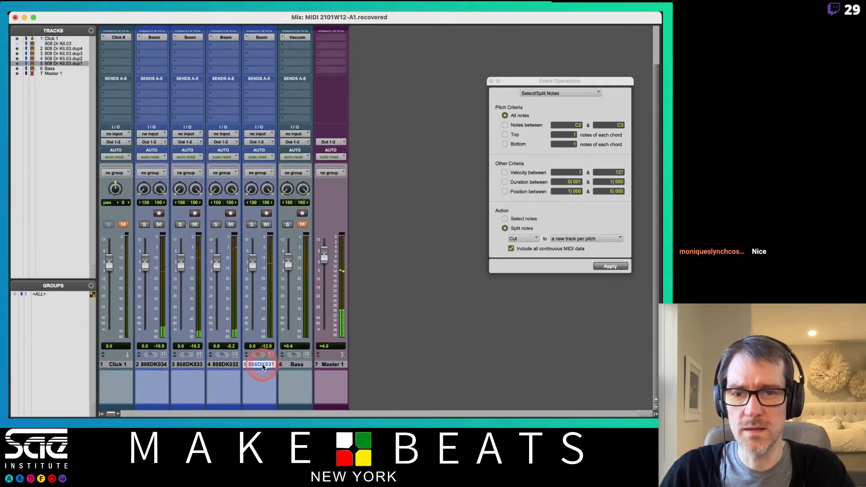
mouse_move(263, 367)
left_mouse_down()
mouse_move(140, 370)
mouse_move(273, 361)
left_mouse_up()
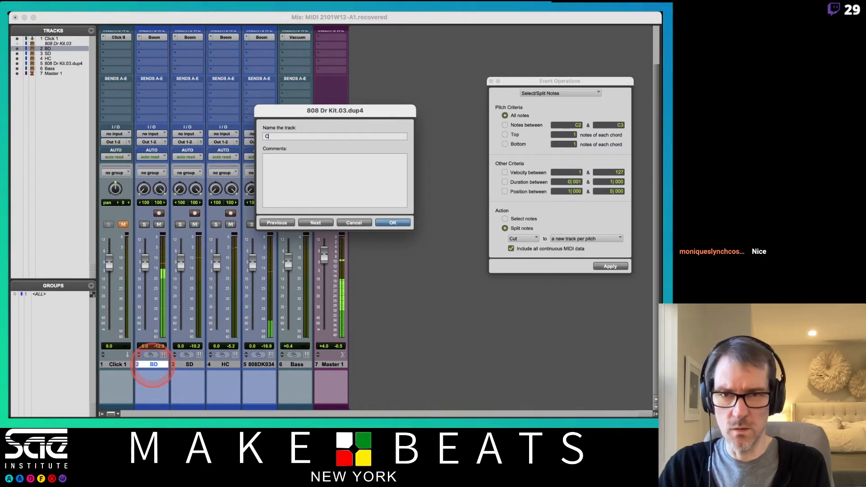
key("Return")
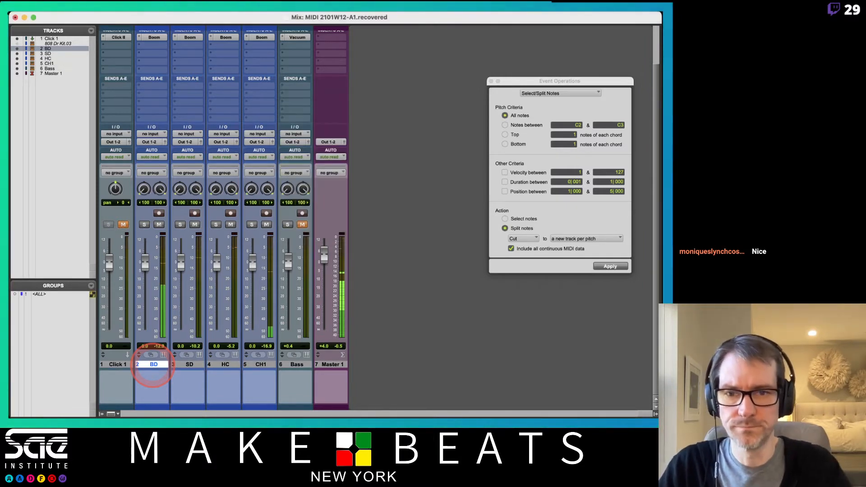
- Rename the SD track to SD1
double_click(189, 365)
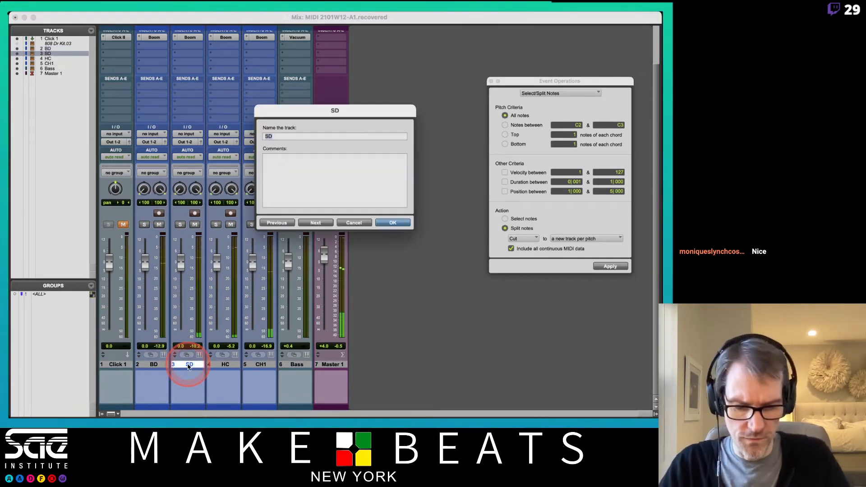
type("1")
key("Return")
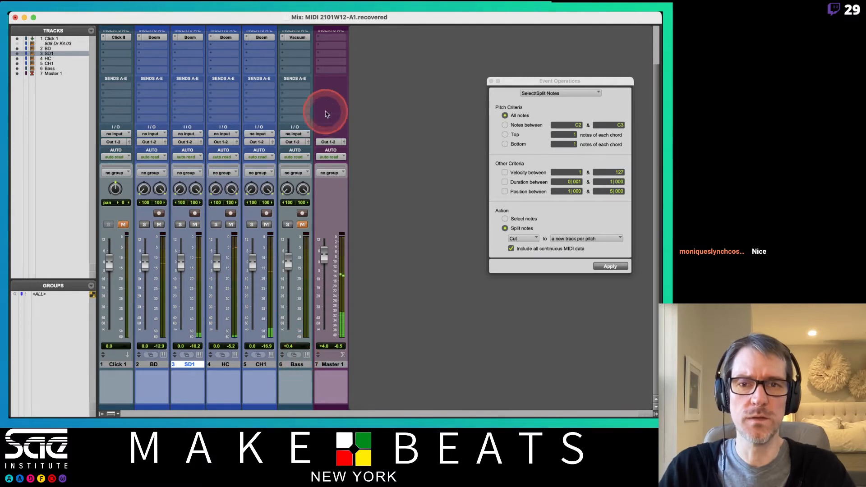
- Open the Bass track's Vacuum instrument, unmute the track, and move the plug-in clear of the drum tracks in the Edit window
scroll(361, 216, "up", 2)
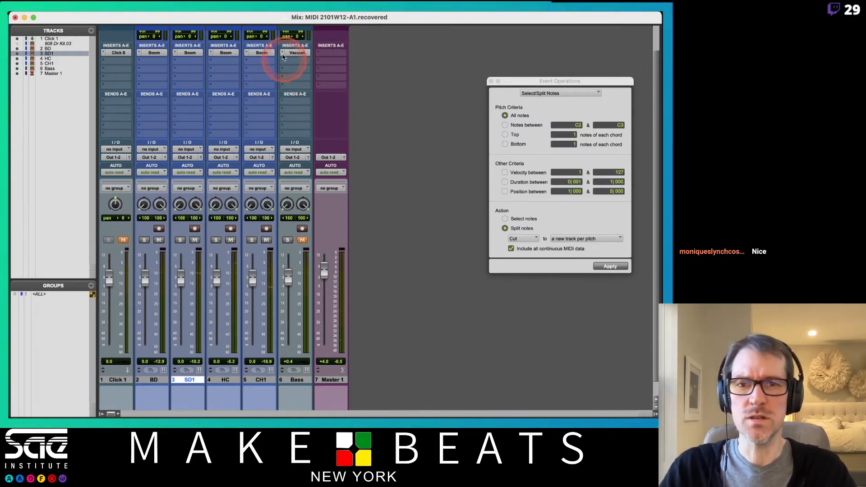
left_click(302, 53)
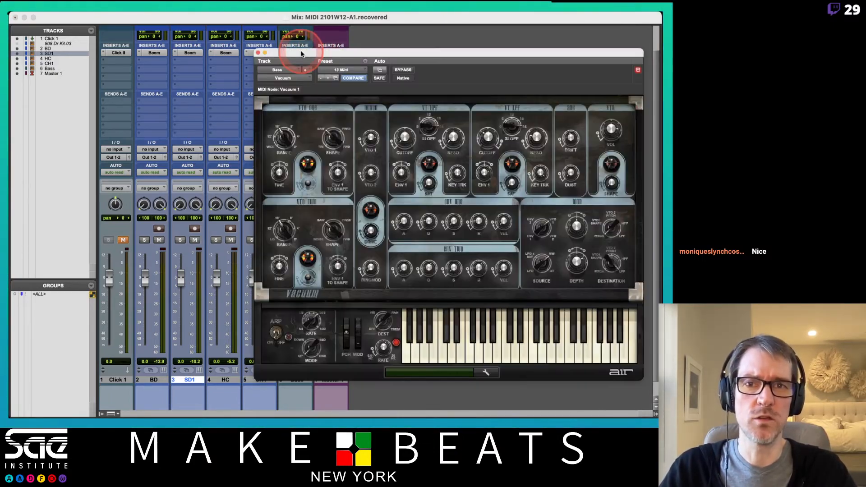
left_click_drag(350, 57, 422, 39)
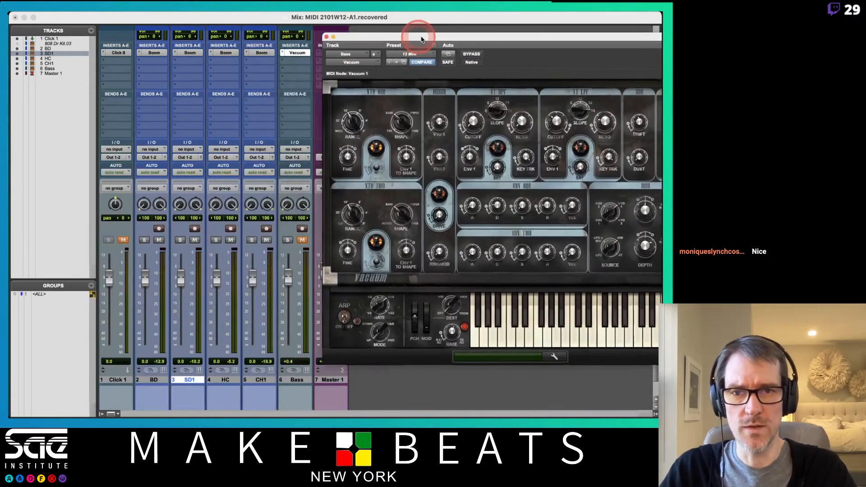
left_click(302, 240)
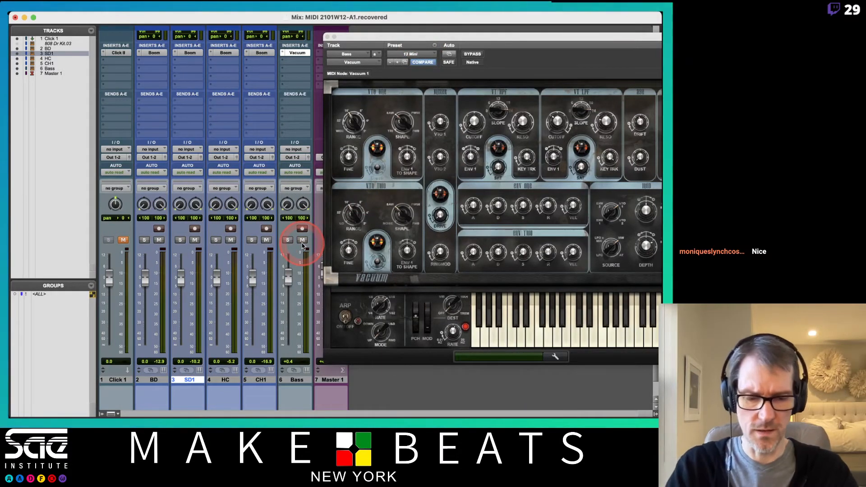
key("super+equal")
left_click(373, 33)
left_click_drag(369, 39, 347, 269)
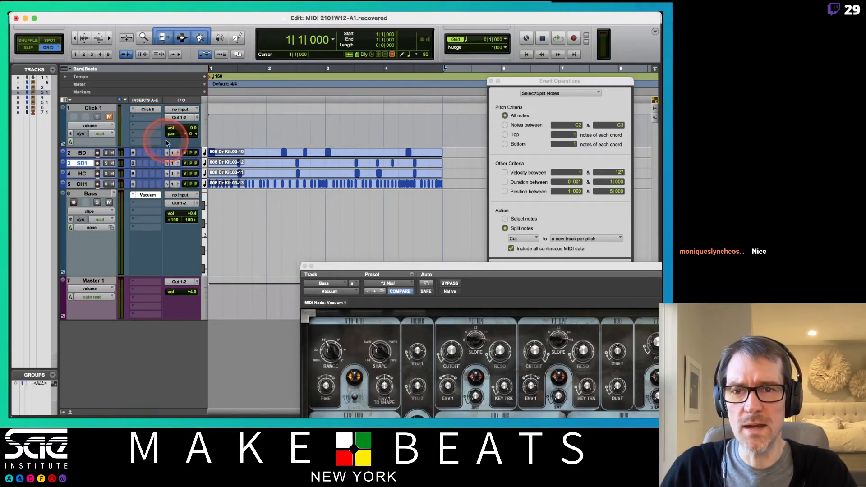
- Enlarge the BD, SD1, HC and CH1 tracks to the same height as the Click 1 track
left_click(205, 152)
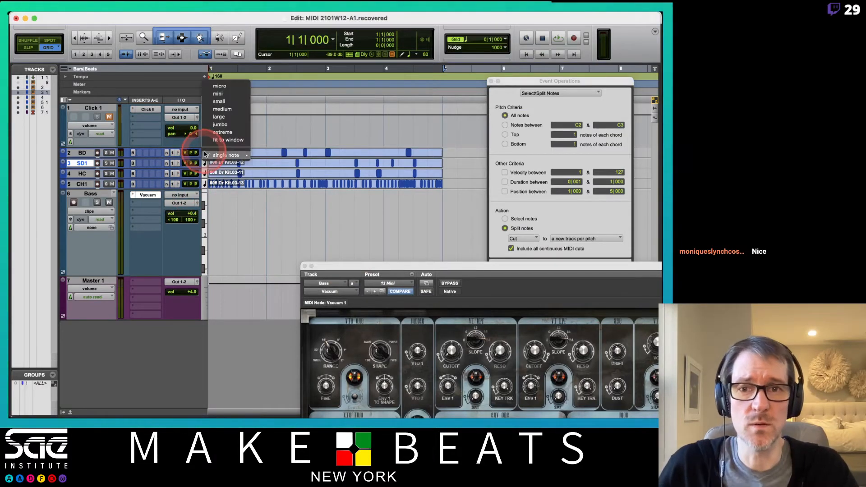
left_click(220, 102)
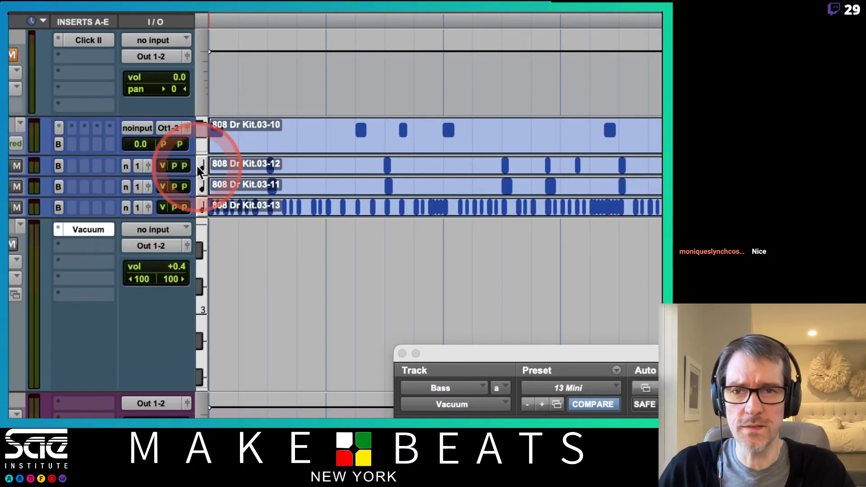
left_click(202, 172)
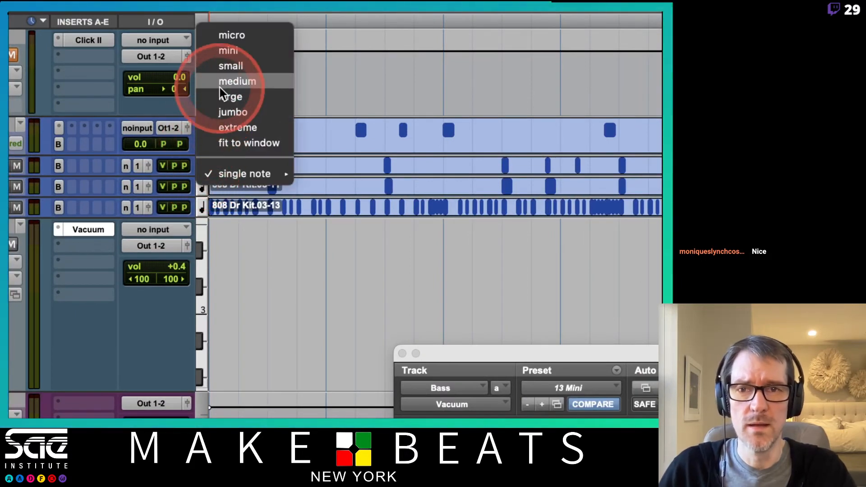
left_click(230, 97)
left_click(204, 253)
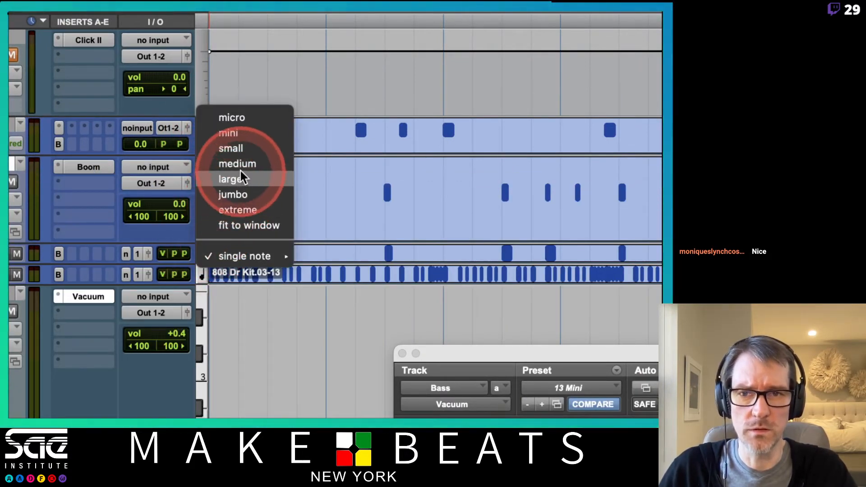
left_click(232, 180)
left_click(203, 341)
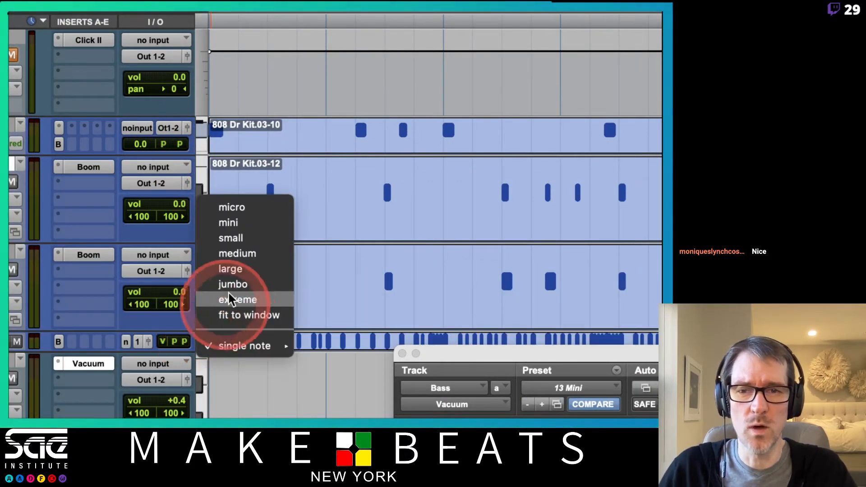
left_click(235, 252)
left_click(313, 281)
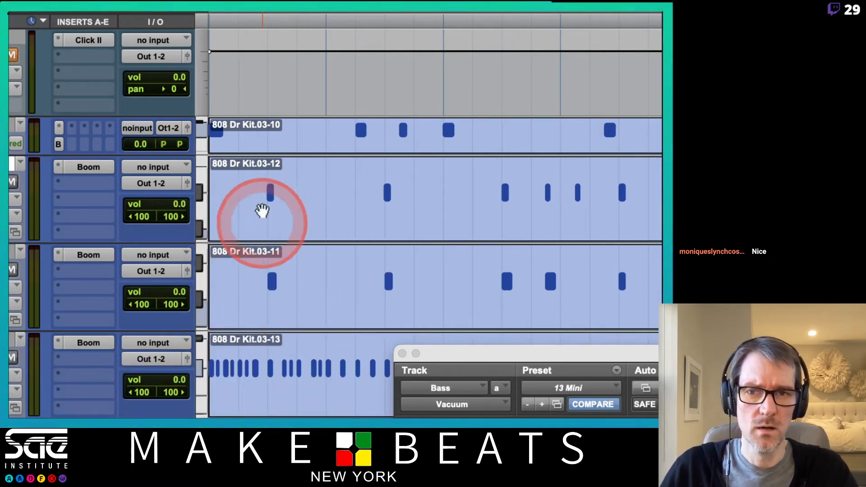
left_click(206, 142)
left_click(215, 163)
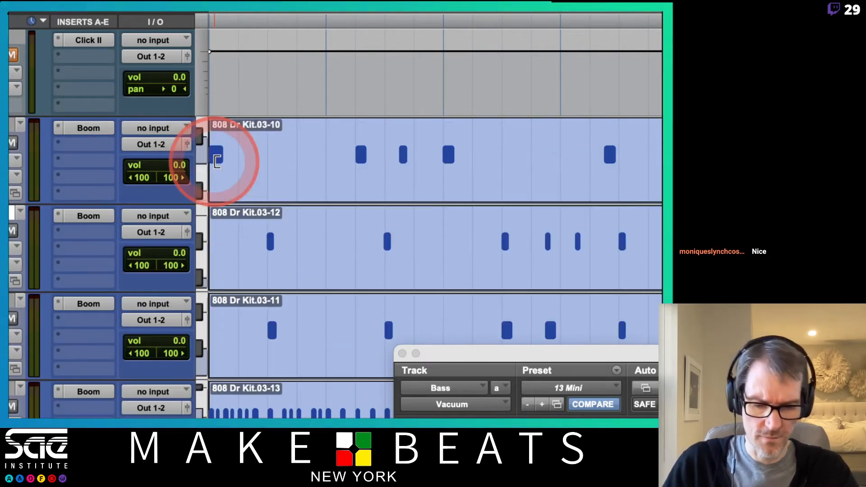
- Copy the BD track's kick clip onto the Bass track at the same start position, bar 1
key("super+bracketleft")
left_click(378, 233)
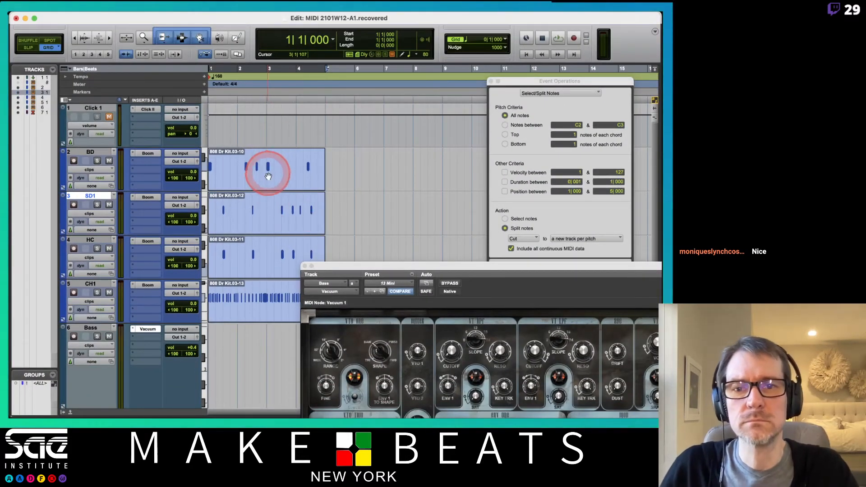
left_click_drag(343, 269, 465, 221)
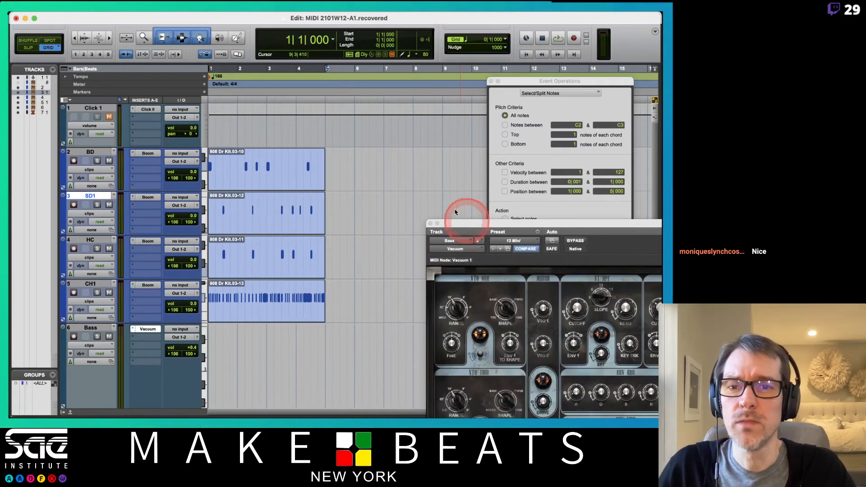
left_click(238, 189)
left_click_drag(237, 189, 231, 354)
left_click(218, 309)
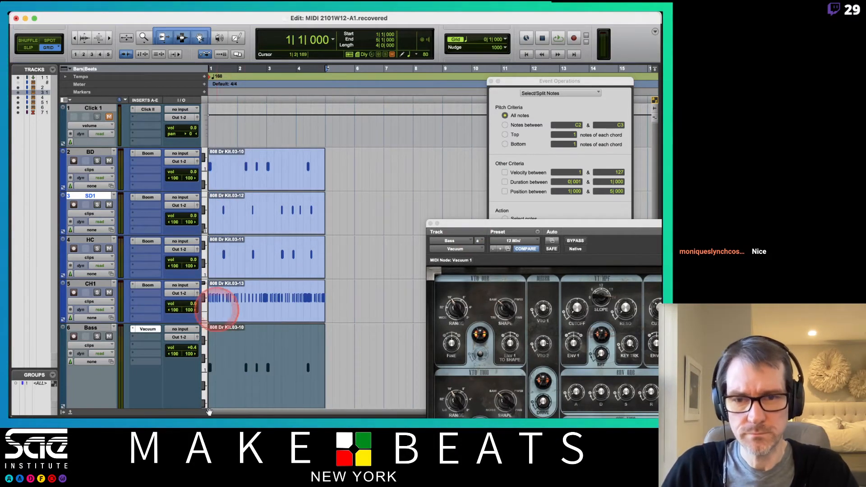
- Play the pattern, solo the Bass track and raise its volume to +4.0 dB
scroll(296, 321, "down", 3)
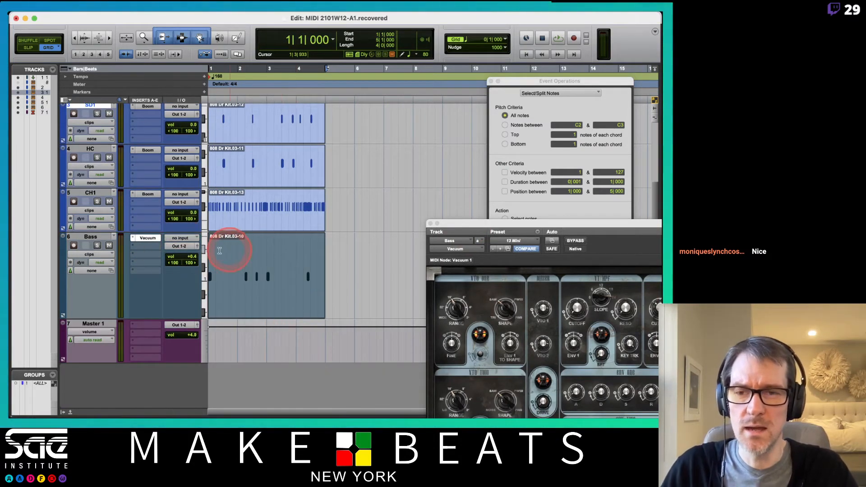
key("space")
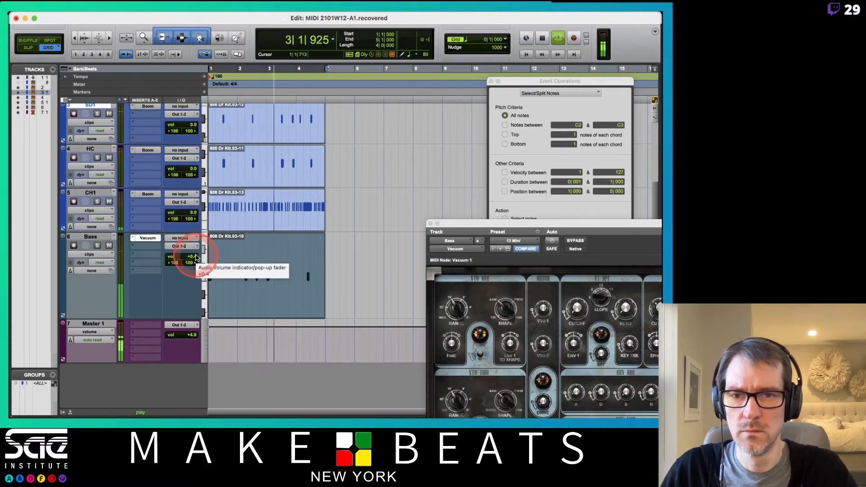
left_click(97, 246)
left_click(194, 258, "alt")
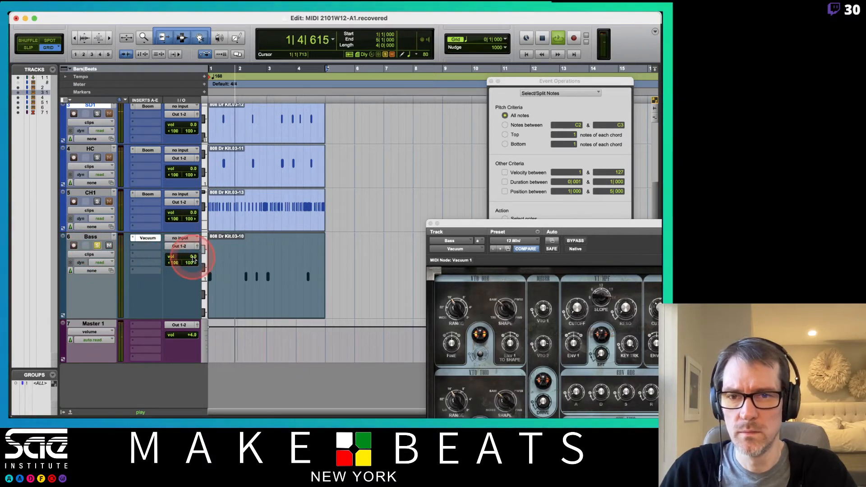
left_click_drag(480, 223, 399, 193)
key("super+equal")
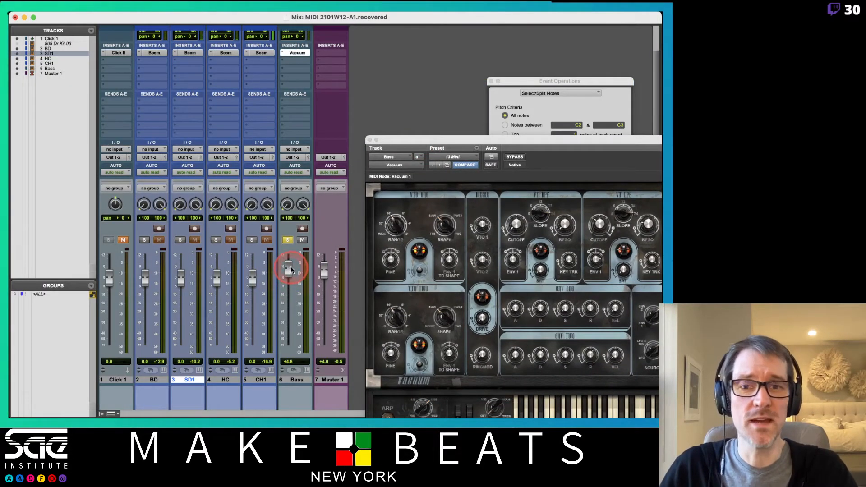
left_click_drag(293, 266, 294, 266)
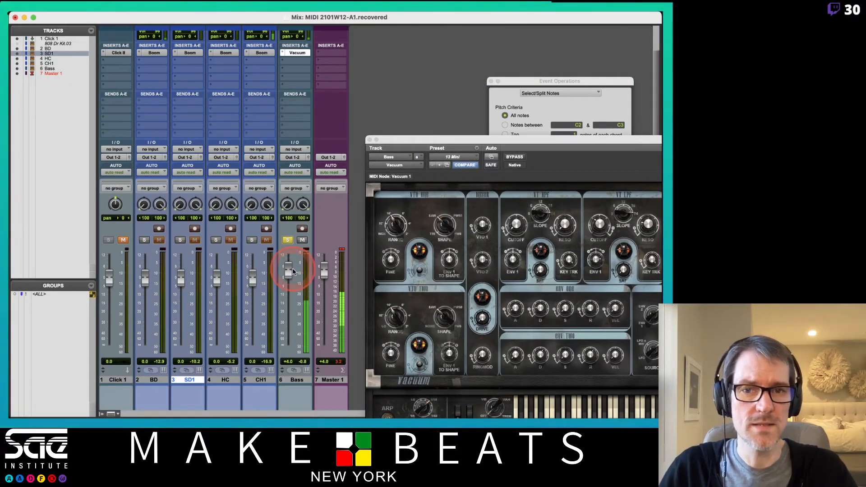
- Increase the decay and release of Vacuum's Env Two on the Bass track
left_click_drag(416, 140, 159, 45)
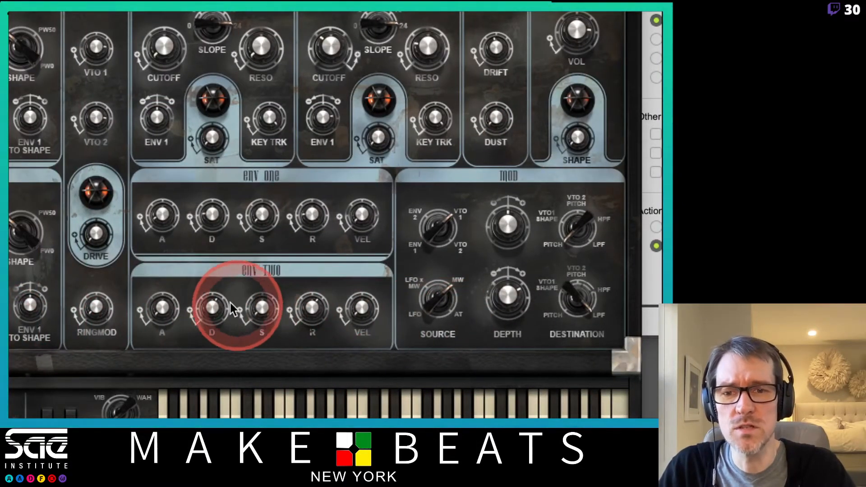
left_click_drag(214, 299, 214, 289)
left_click_drag(309, 310, 309, 299)
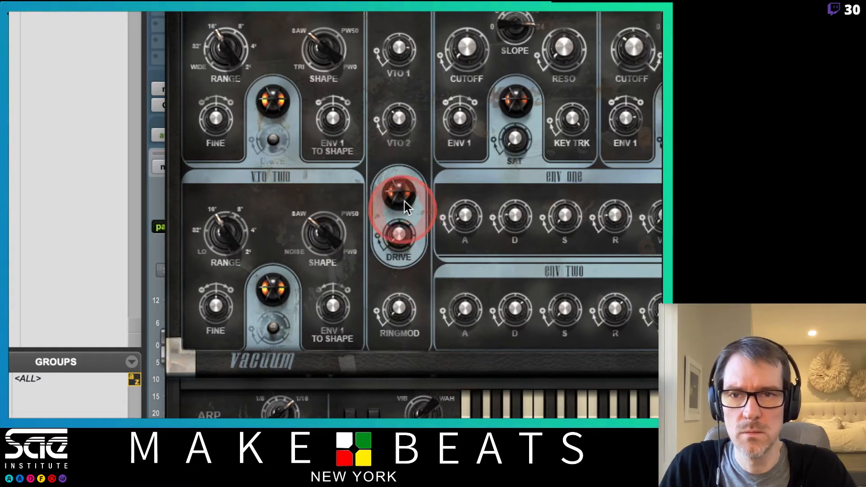
- Try VTO Two's range at 32', and settle on 8' for VTO One and 16' for VTO Two
left_click_drag(224, 238, 224, 264)
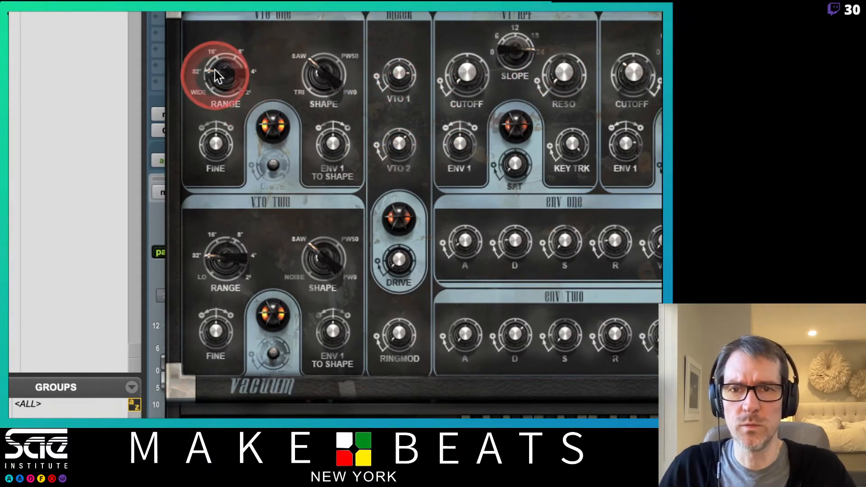
left_click_drag(215, 70, 234, 46)
left_click_drag(228, 253, 225, 257)
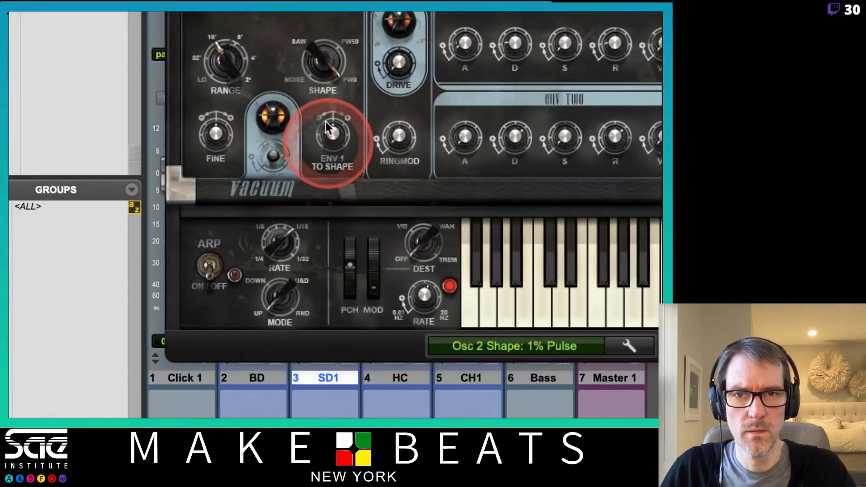
- Adjust the small knob beneath the tube in Vacuum's VTO Two section
left_click_drag(324, 60, 346, 240)
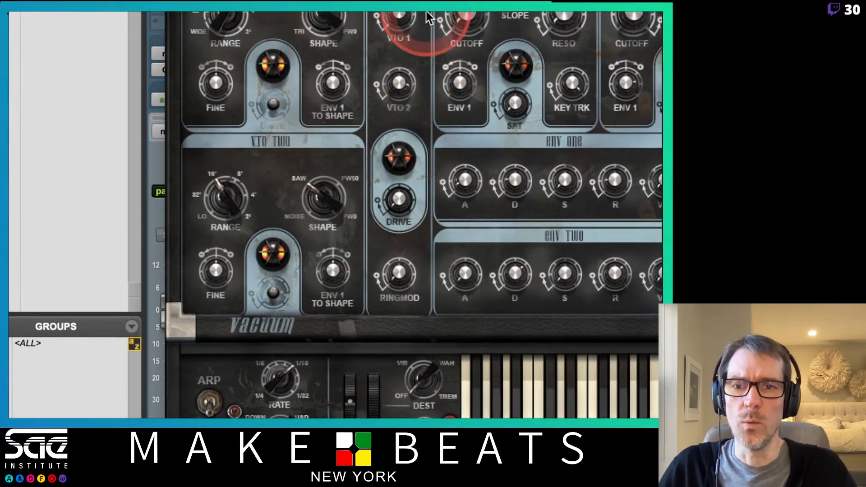
left_click_drag(274, 299, 272, 291)
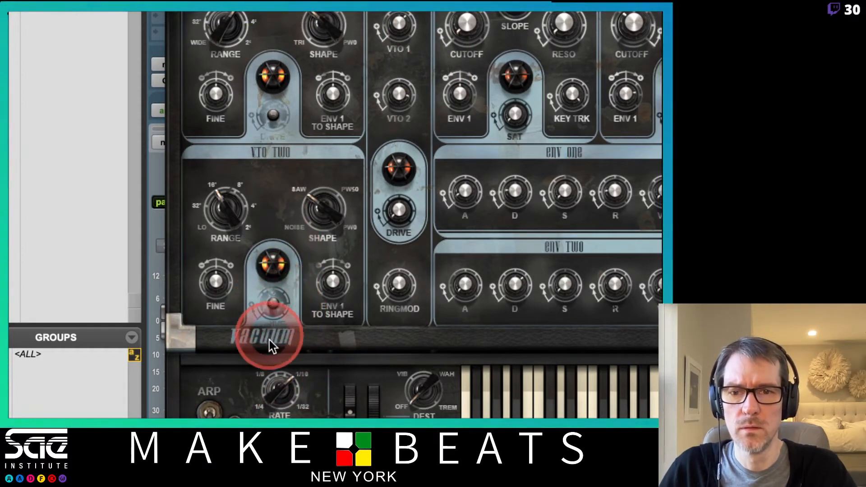
left_click_drag(272, 294, 267, 315)
left_click_drag(267, 294, 264, 331)
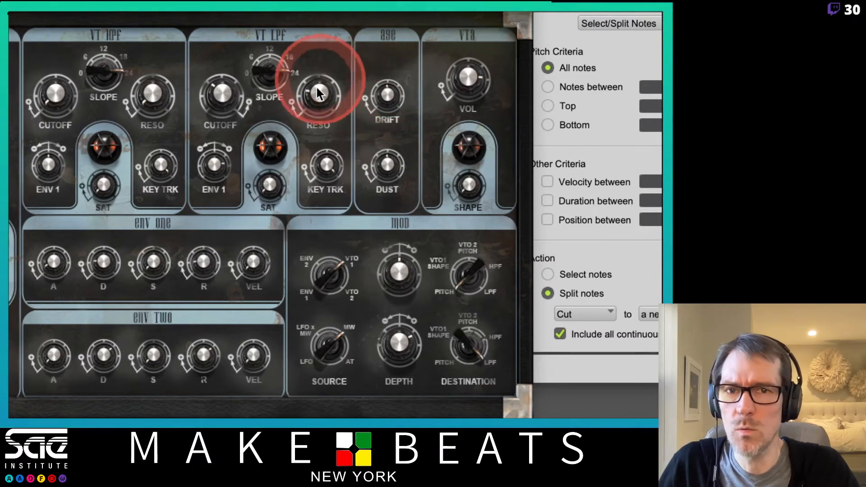
- Lower the resonance of Vacuum's low-pass filter and set its slope to 22 dB/oct
left_click_drag(318, 92, 322, 124)
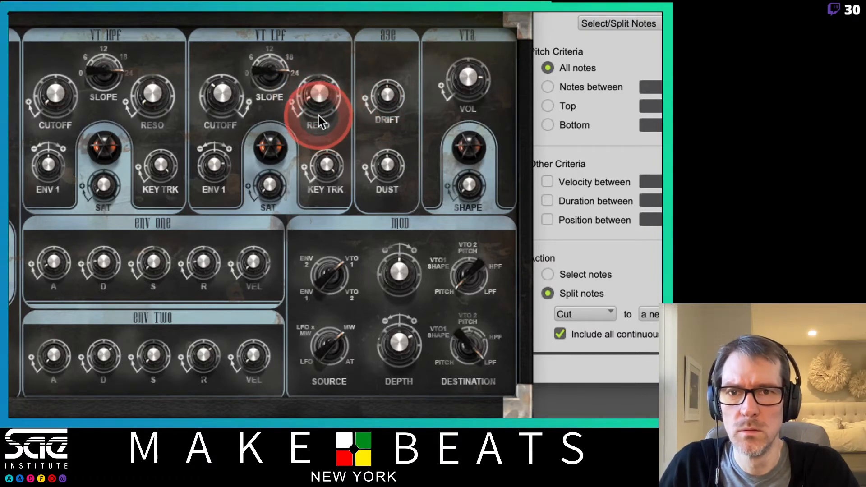
left_click_drag(264, 66, 266, 84)
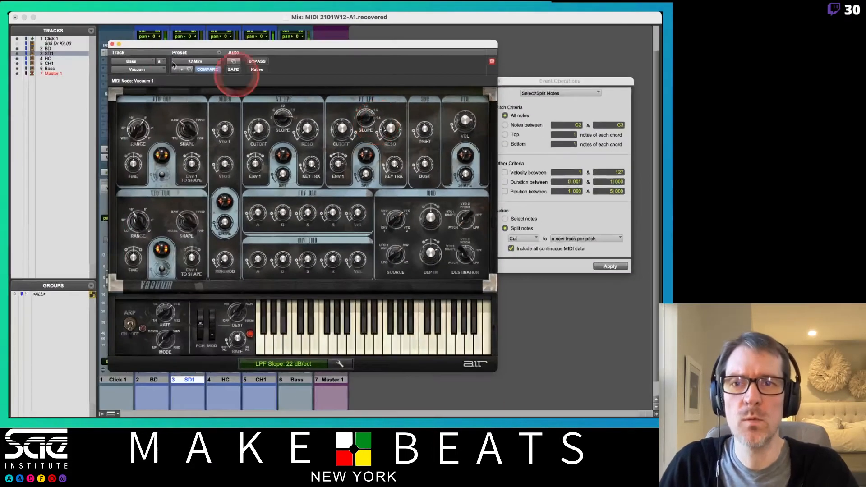
- Close Vacuum and insert Slate Digital's Virtual Tape Machines (stereo) on the Bass track below it
left_click(112, 43)
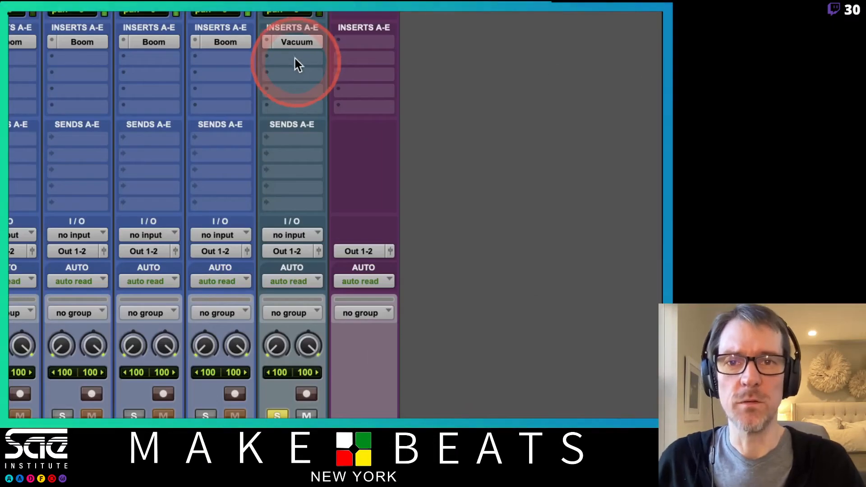
left_click(296, 60)
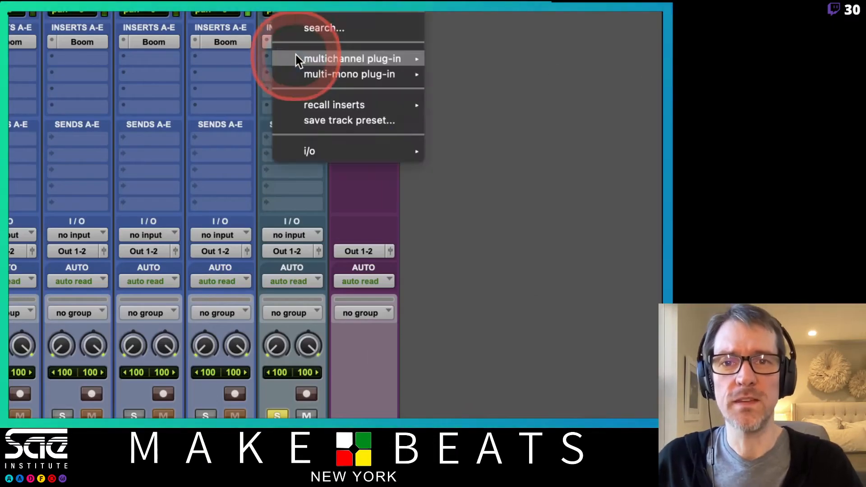
mouse_move(295, 58)
mouse_move(480, 54)
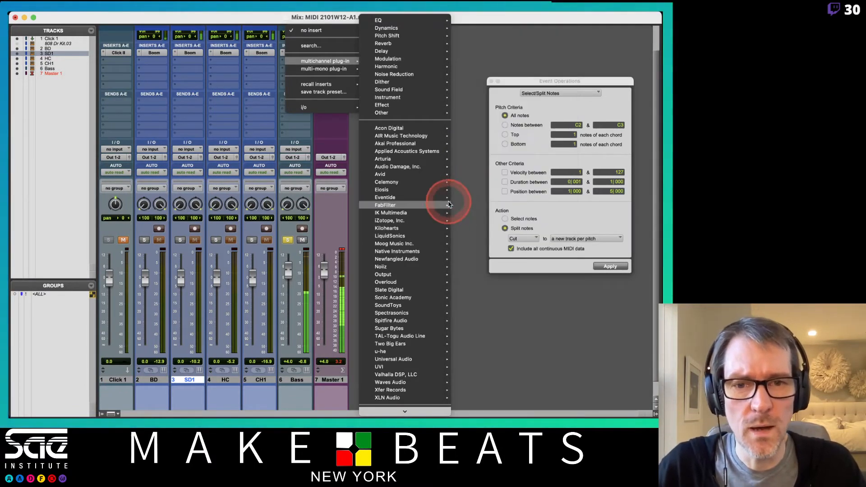
mouse_move(427, 294)
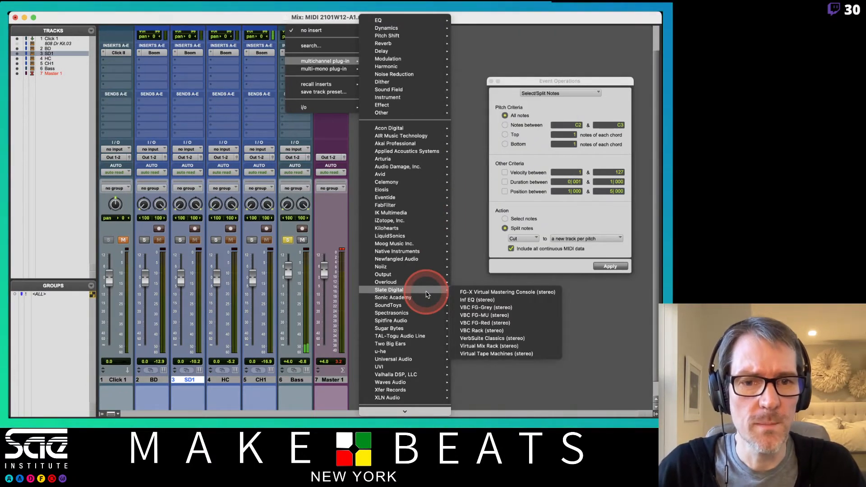
left_click(500, 355)
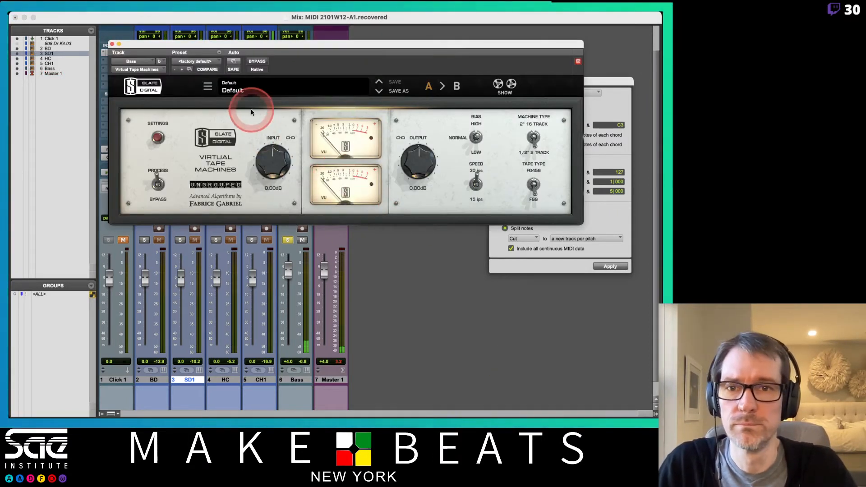
- Drive the tape plug-in with +10.1 dB of linked input gain and raise the Bass fader to +6.0 dB
left_click_drag(279, 168, 280, 155)
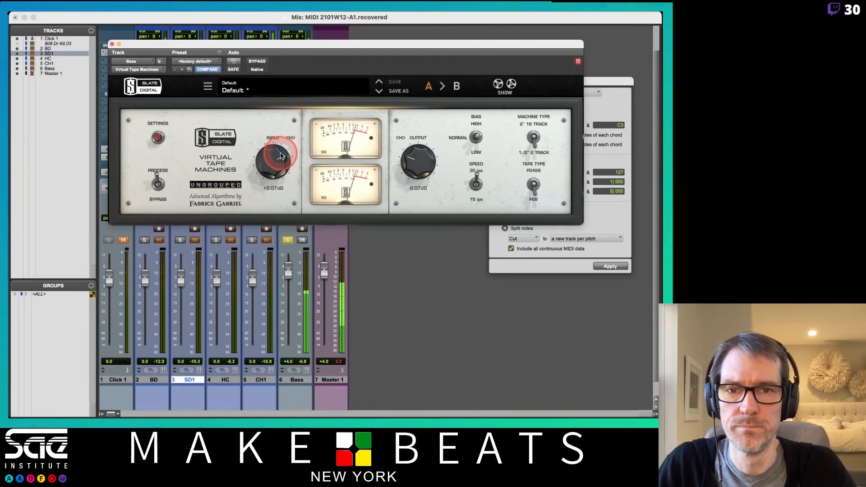
left_click_drag(263, 44, 454, 75)
left_click_drag(460, 186, 466, 183)
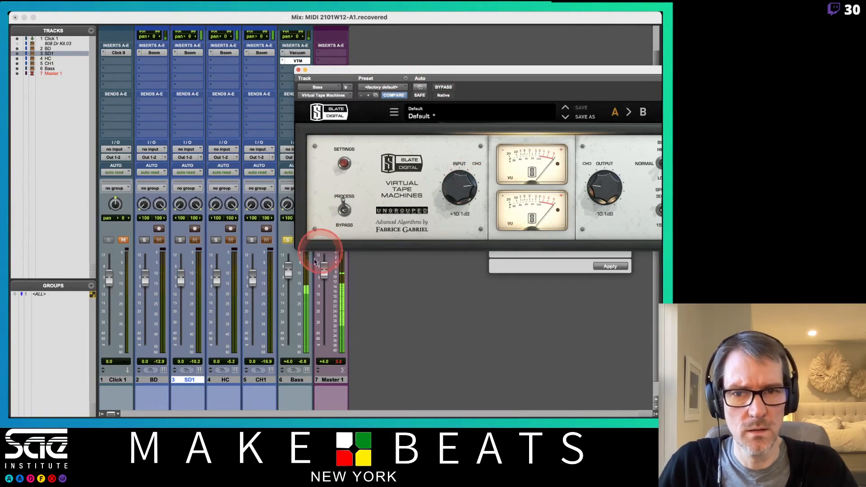
left_click_drag(290, 274, 291, 272)
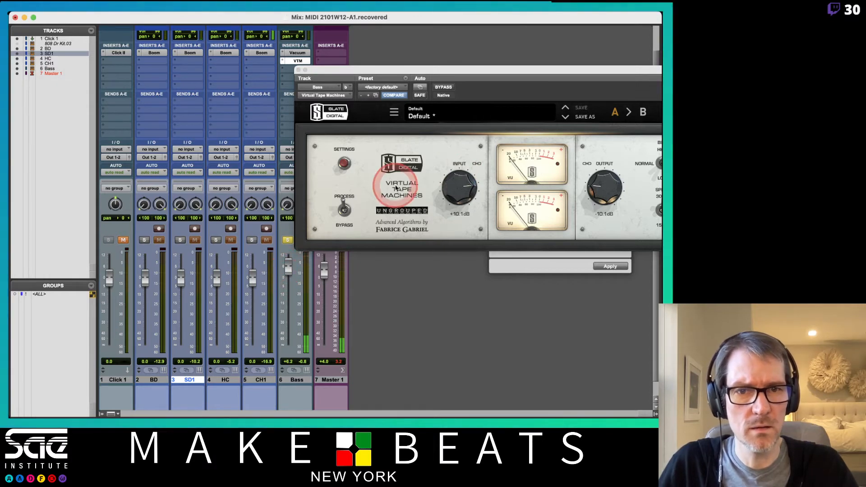
- Examine Virtual Tape Machines' calibration, noise reduction and wow and flutter settings
left_click_drag(607, 71, 451, 75)
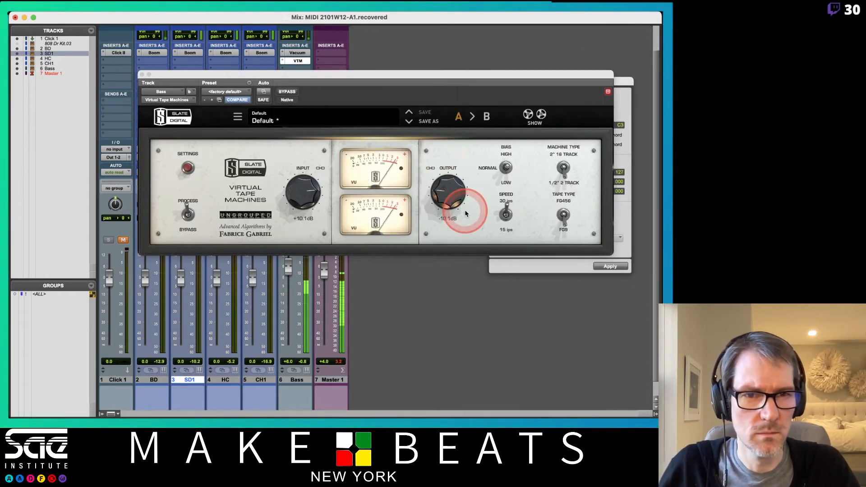
left_click(189, 168)
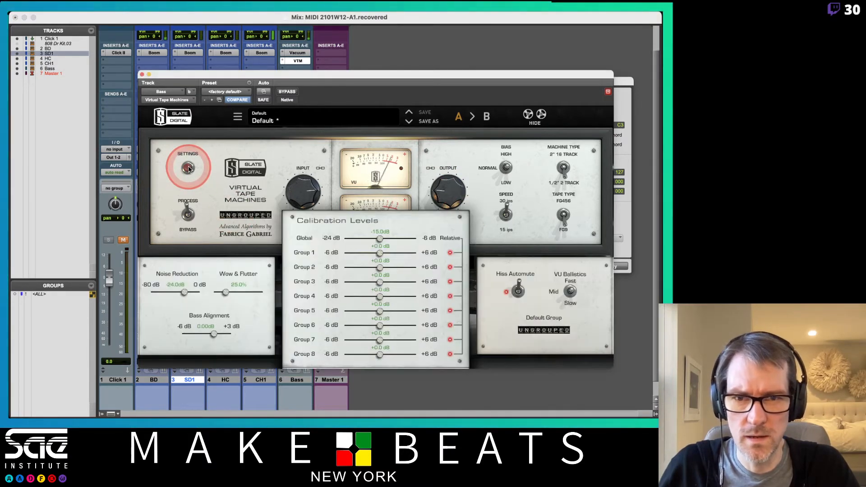
left_click(188, 169)
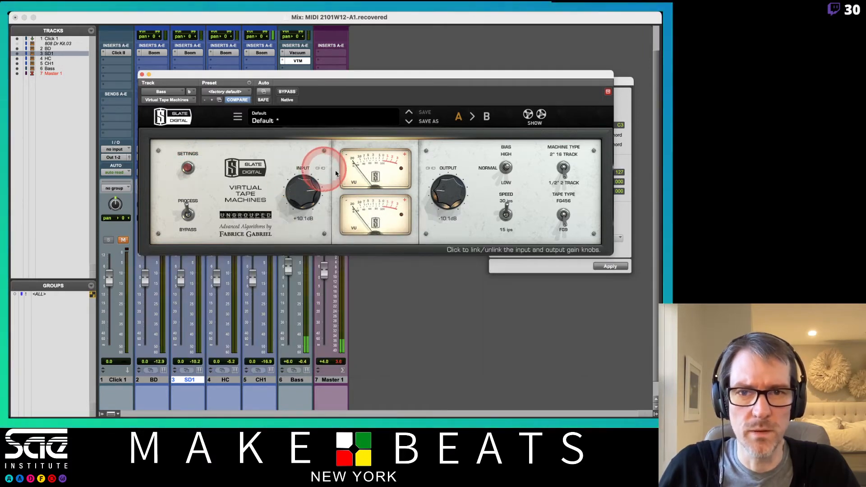
- Unlink Virtual Tape Machines' gains and set the input to +5.65 dB and the output to -1.86 dB
left_click_drag(447, 185, 452, 175)
left_click_drag(302, 190, 305, 208)
left_click_drag(452, 181, 456, 189)
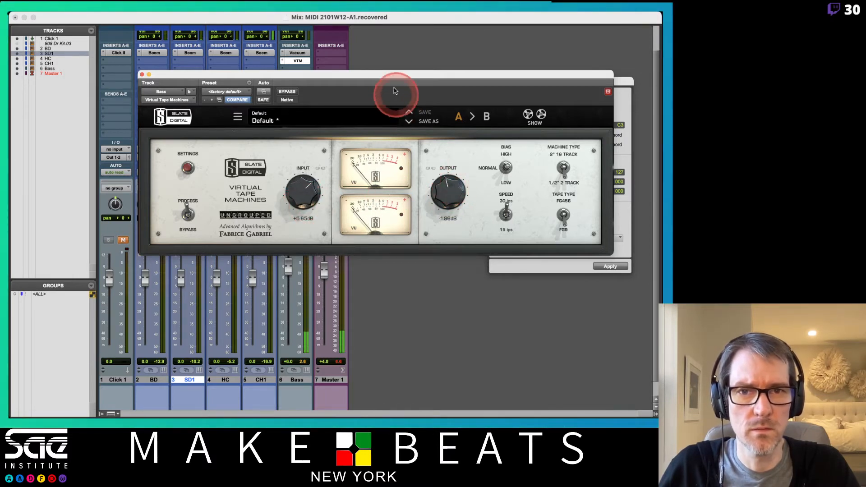
left_click_drag(392, 76, 428, 49)
left_click_drag(320, 156, 320, 156)
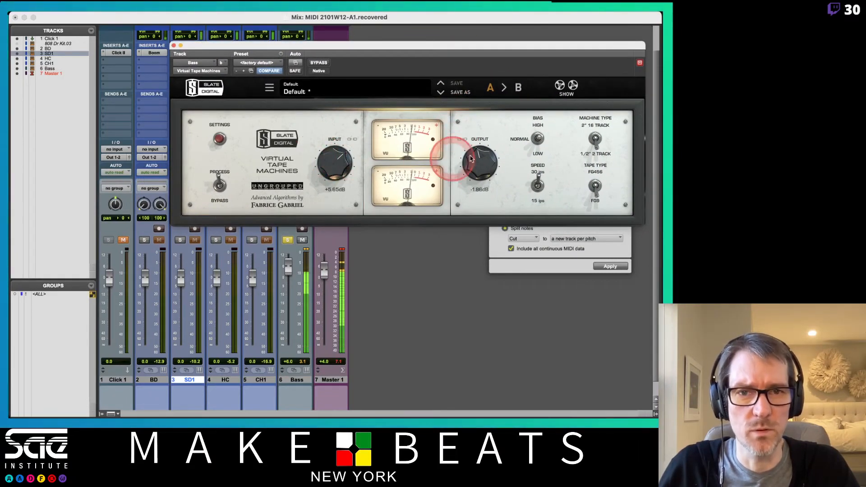
- Lower the Bass fader to +0.9 dB and set the tape plug-in's output to -0.84 dB
left_click_drag(288, 273, 290, 277)
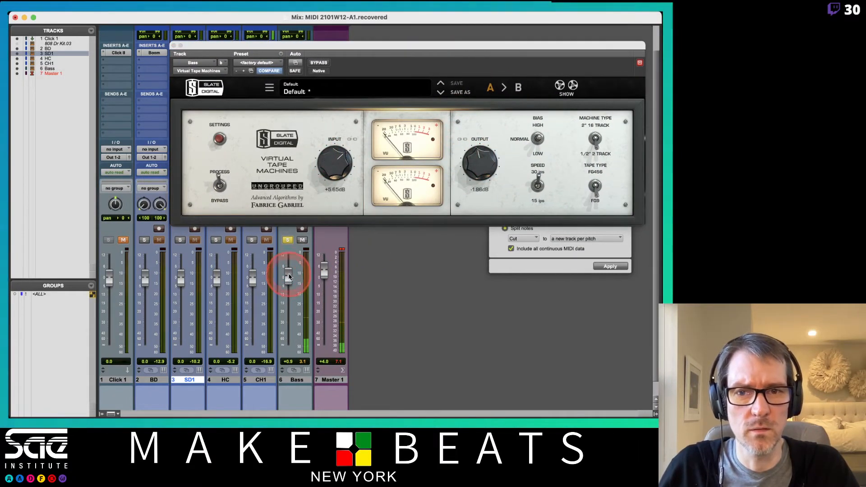
left_click_drag(478, 163, 478, 152)
left_click(347, 163)
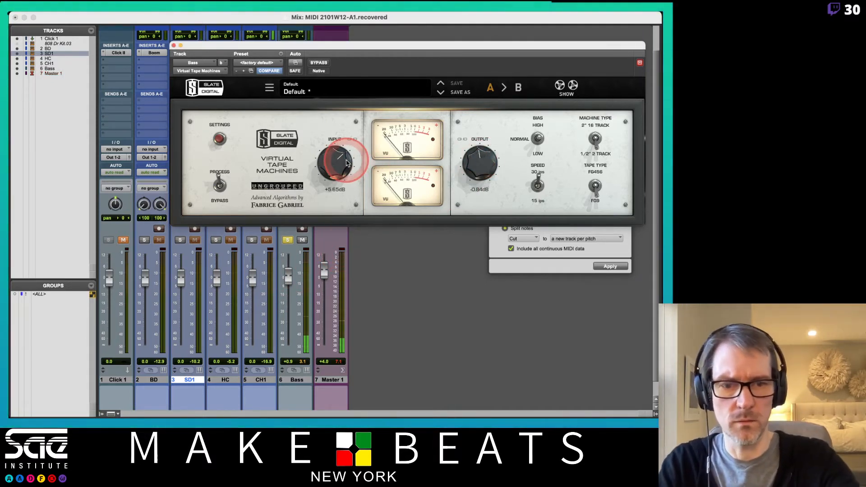
key("XF86AudioRaiseVolume")
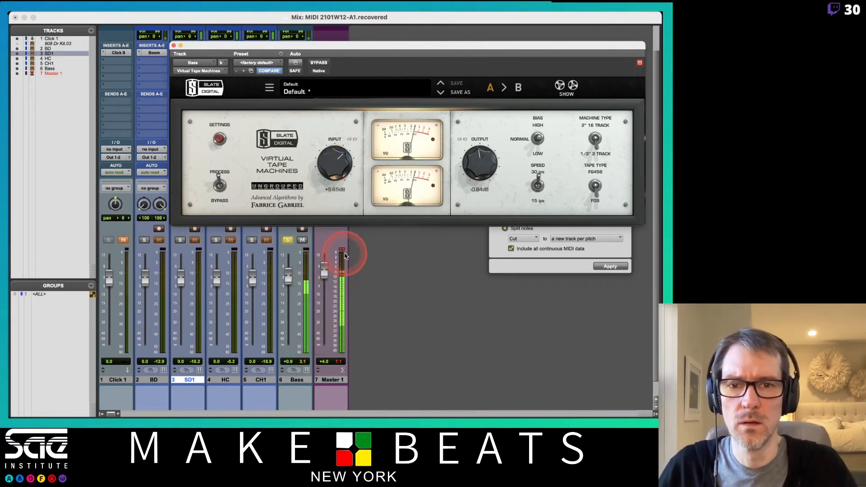
- Reset the Bass fader to 0.0 dB, lower the Master 1 fader to +1.4 dB, and close the tape plug-in
left_click(234, 17)
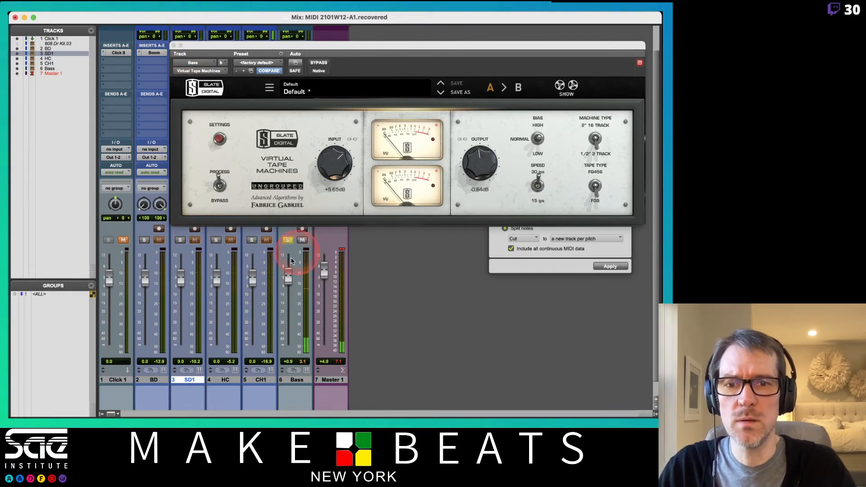
left_click(288, 283, "alt")
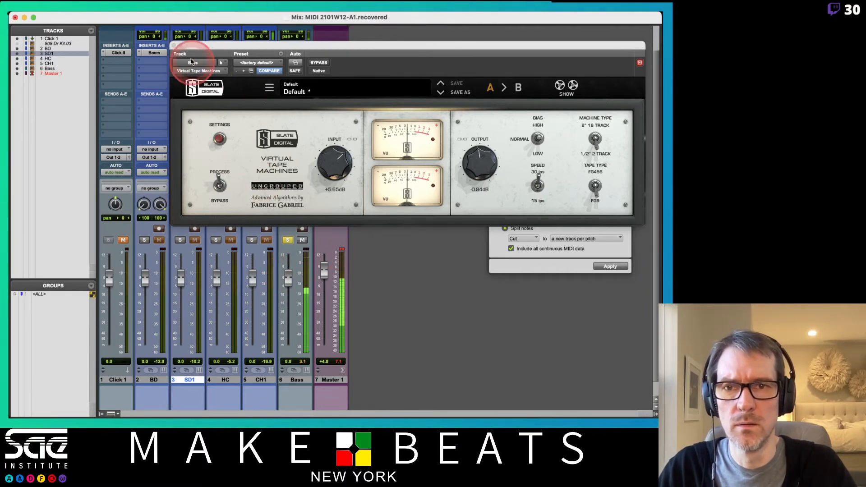
left_click_drag(324, 271, 325, 276)
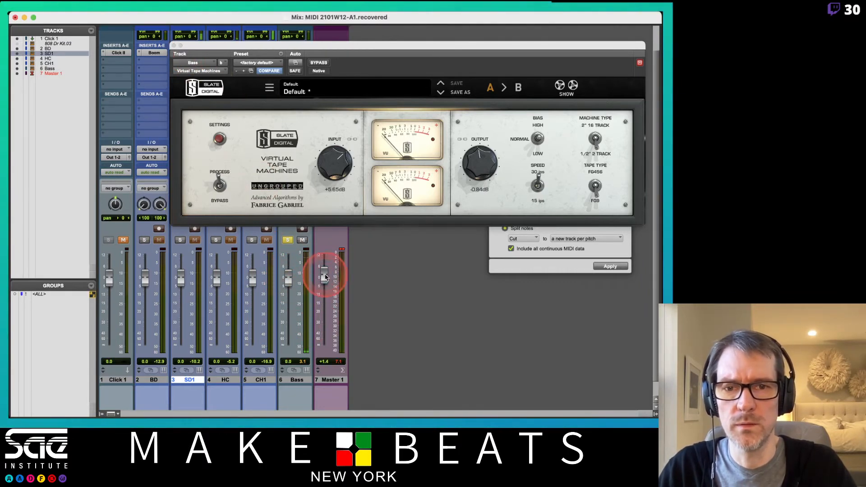
left_click(342, 249)
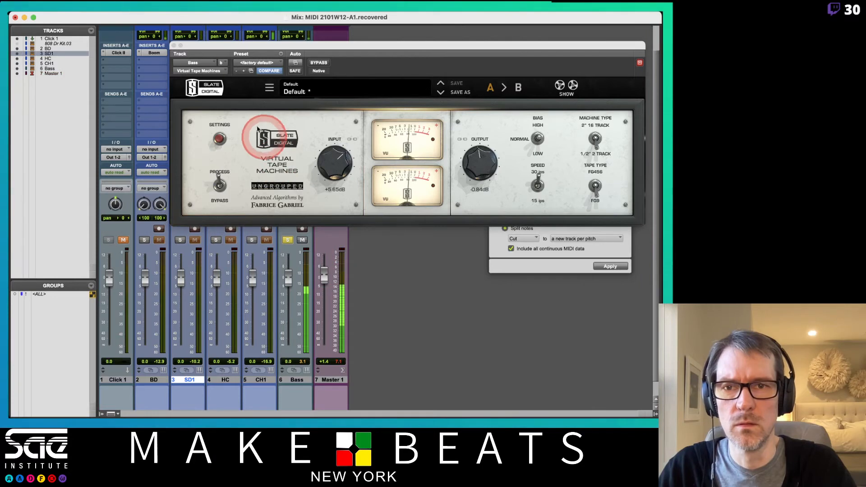
left_click(174, 46)
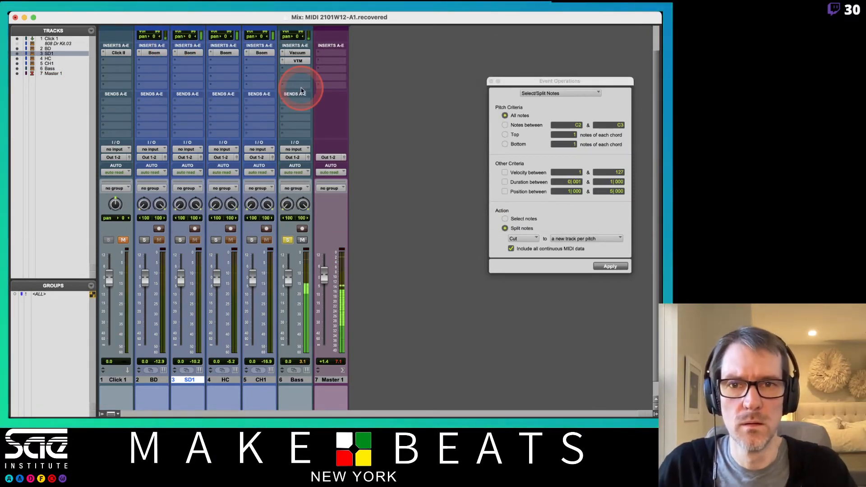
- Insert the SoundToys Decapitator (stereo) plug-in in the Bass track's next free insert slot
left_click(293, 73)
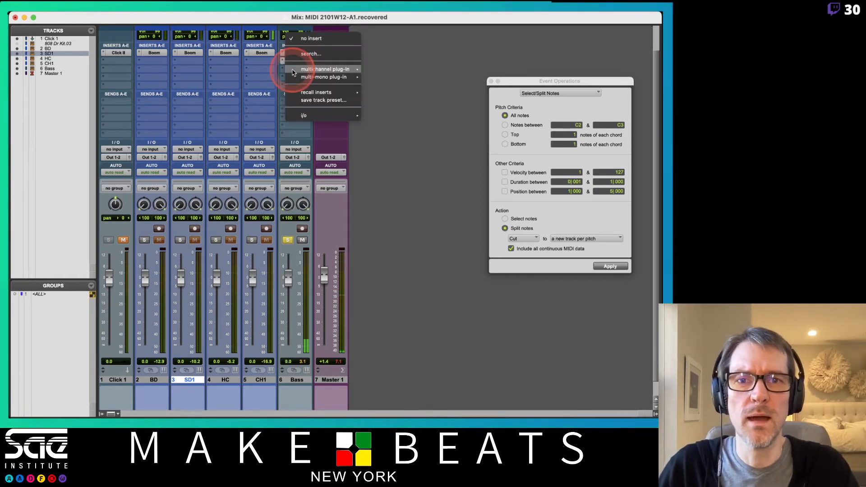
mouse_move(316, 69)
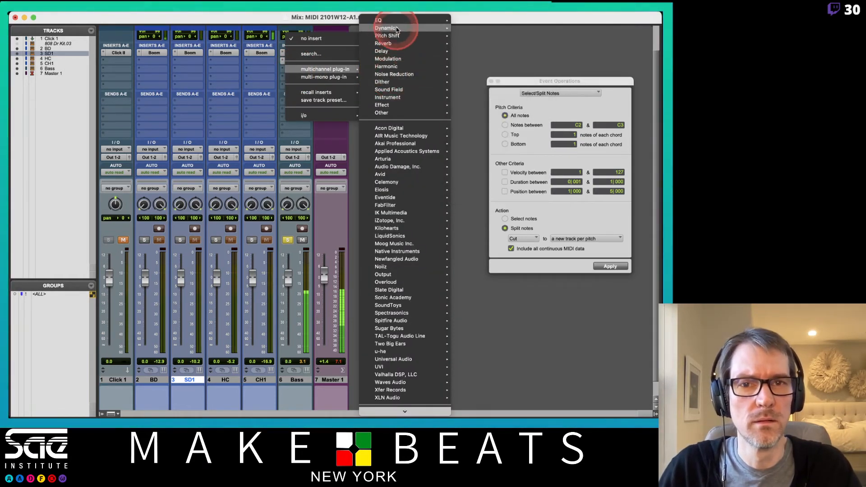
mouse_move(397, 29)
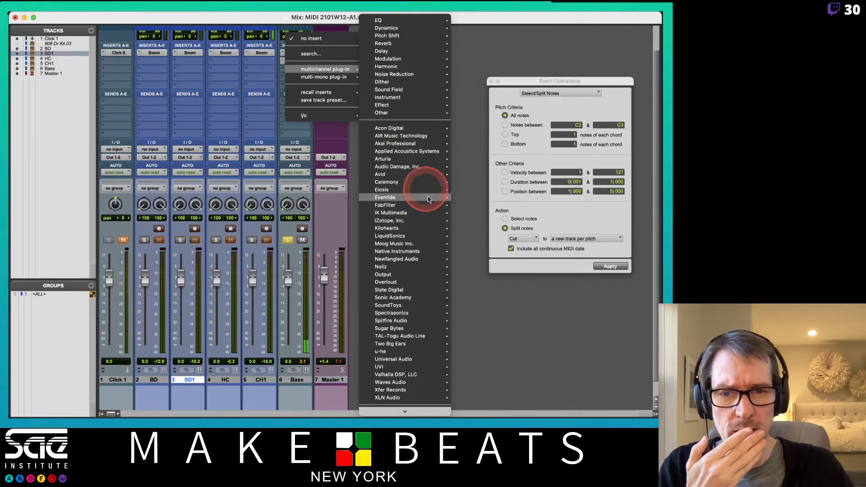
mouse_move(404, 305)
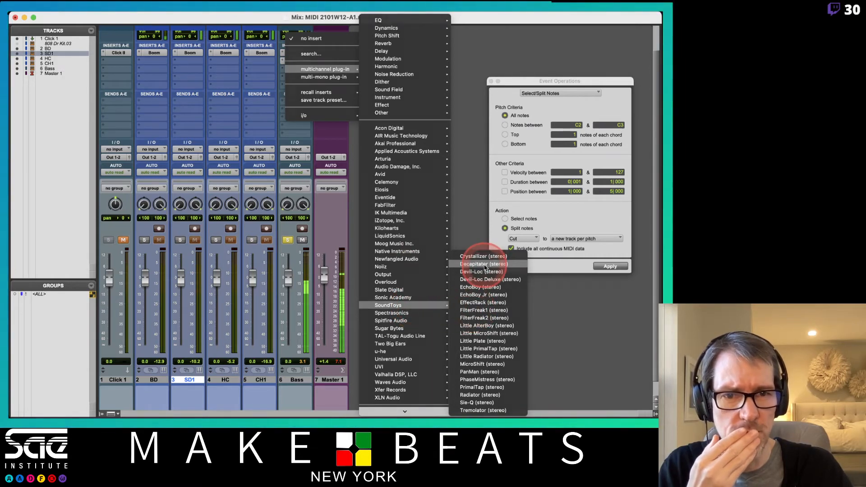
left_click(483, 265)
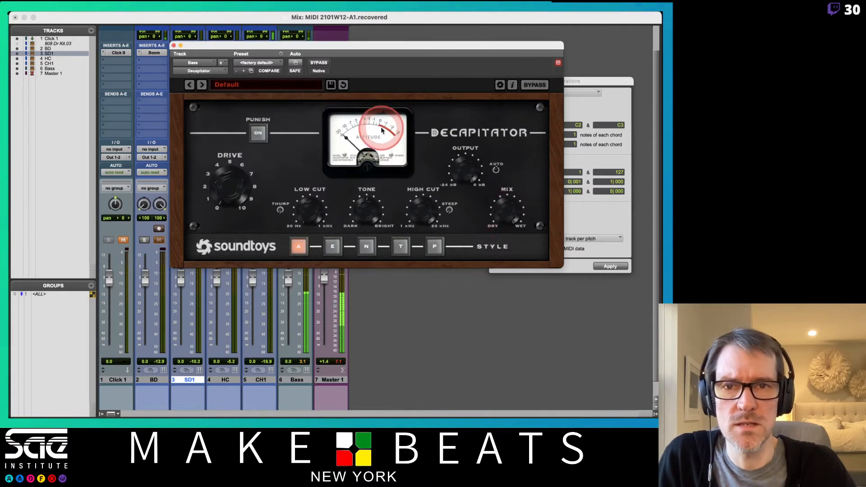
- Audition Decapitator's presets up to RollOffTheHighs and lower the Bass fader to -3.0 dB
left_click(202, 85)
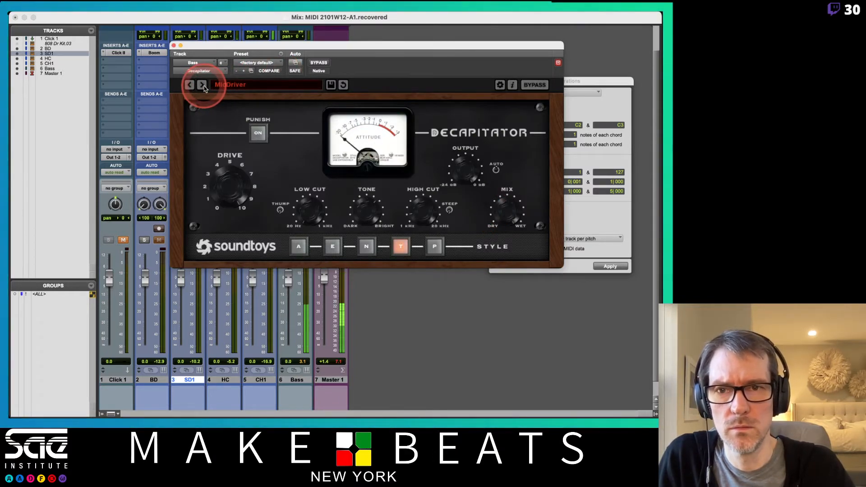
left_click(202, 86)
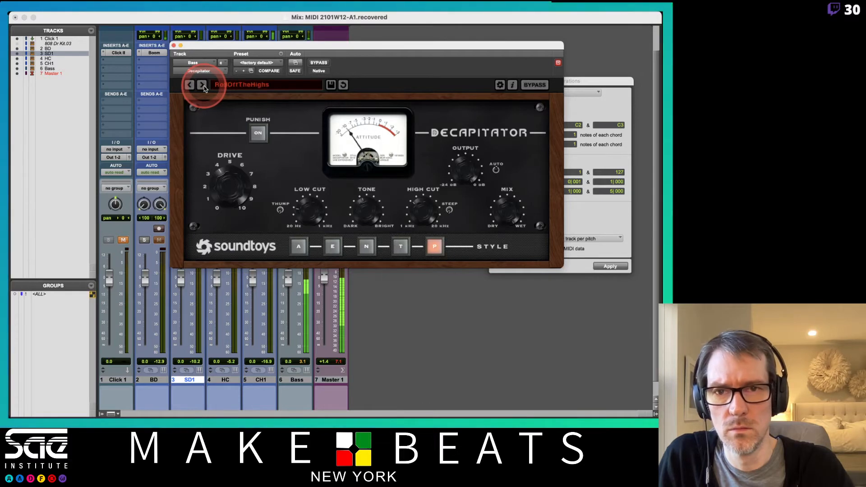
left_click_drag(336, 50, 536, 30)
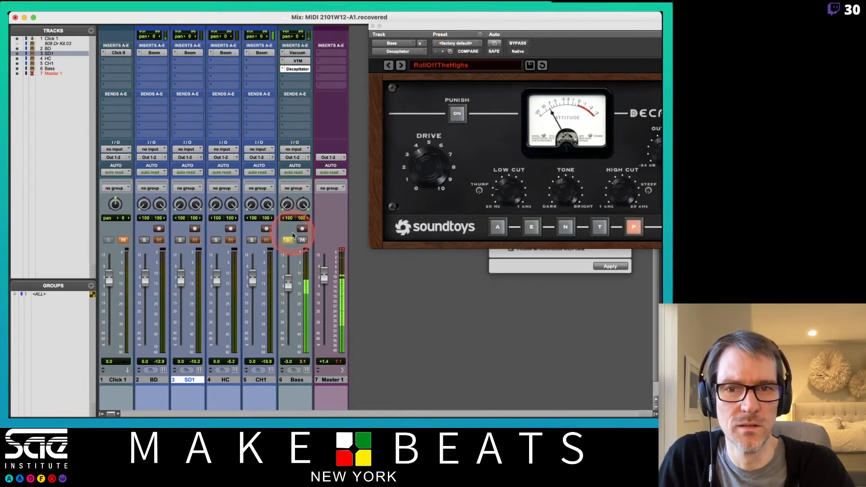
left_click_drag(425, 25, 323, 32)
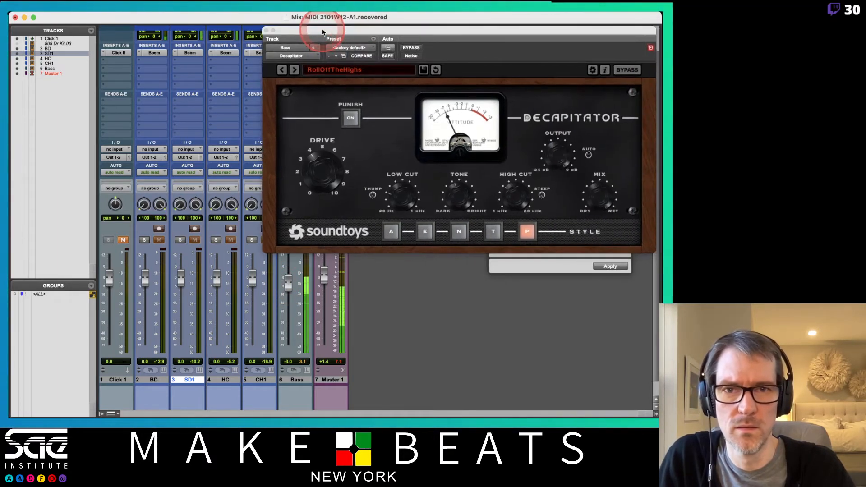
- Audition further Decapitator presets, including ThickMildCrunch and DrumFattener2, and settle on DrumFattener 1
left_click(295, 70)
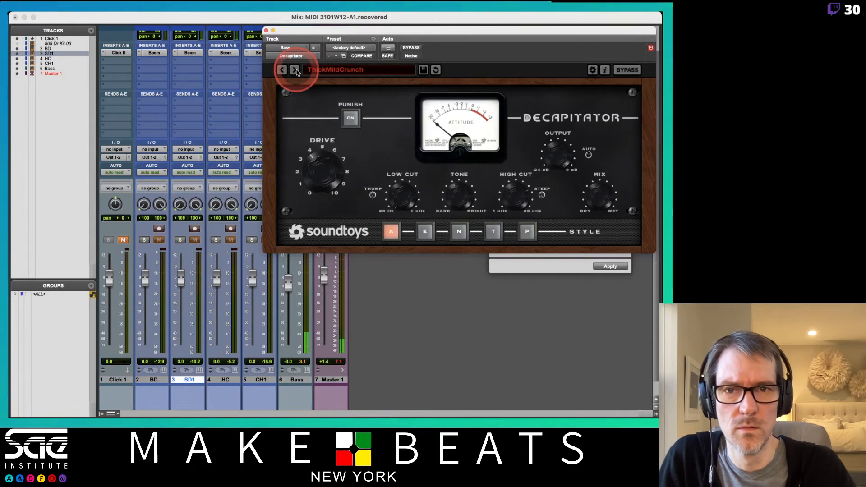
left_click(295, 70)
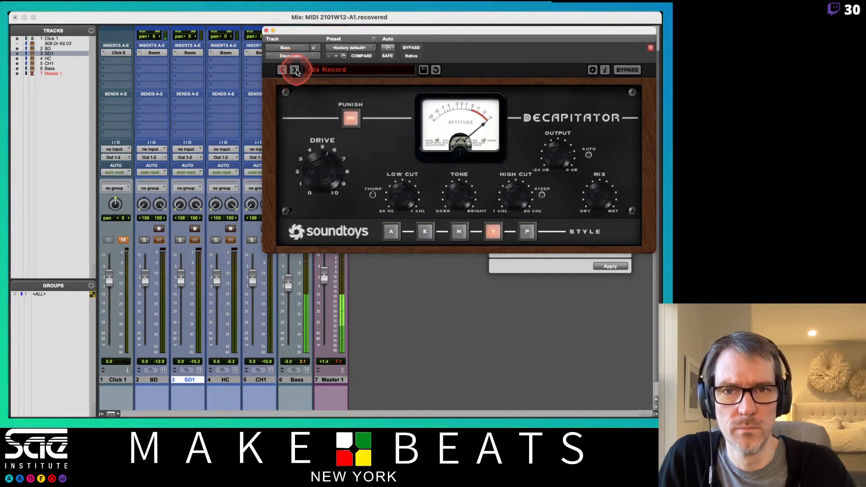
left_click(294, 70)
left_click(295, 69)
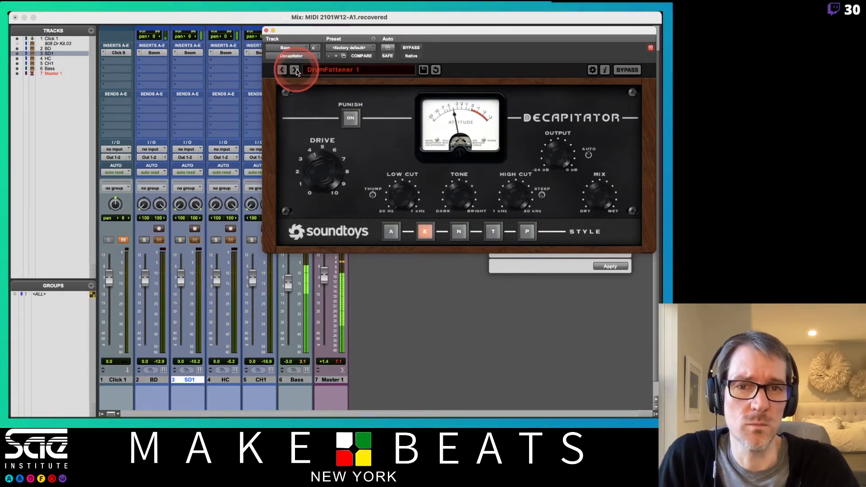
left_click(294, 70)
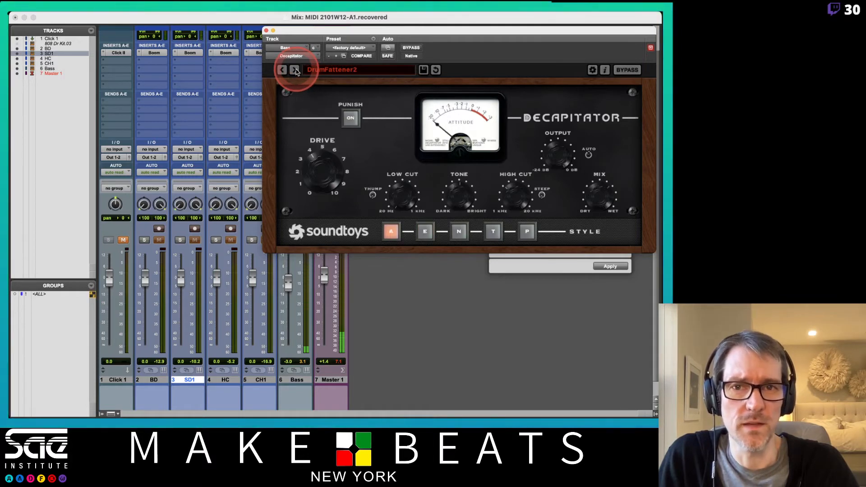
left_click(281, 70)
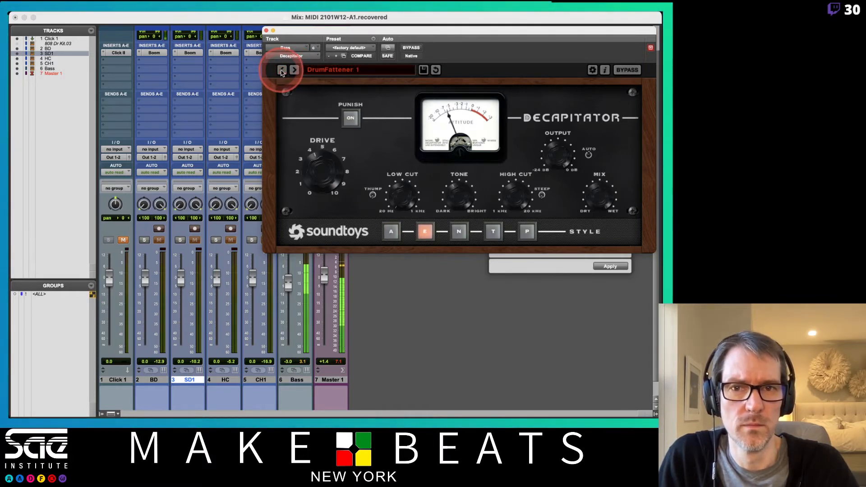
- Lower the output of the Bass track's Virtual Tape Machines plug-in to -5.25 dB and close the plug-in
left_click(310, 158)
left_click_drag(300, 28, 393, 27)
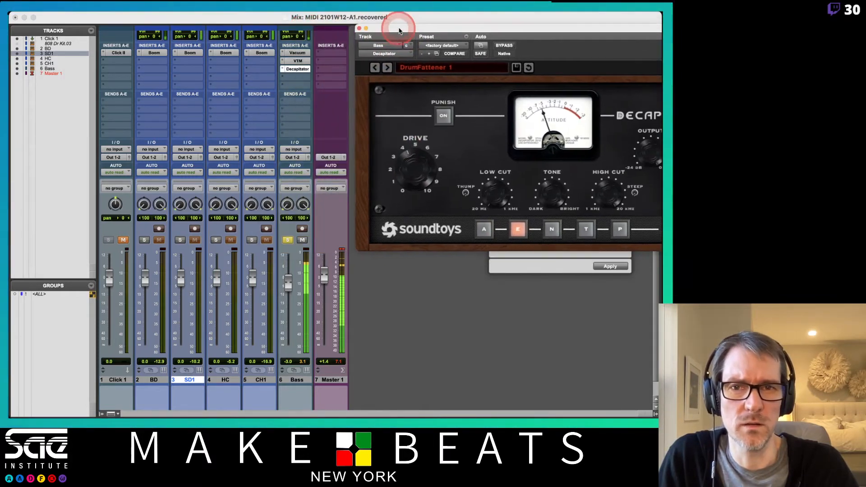
left_click(297, 60)
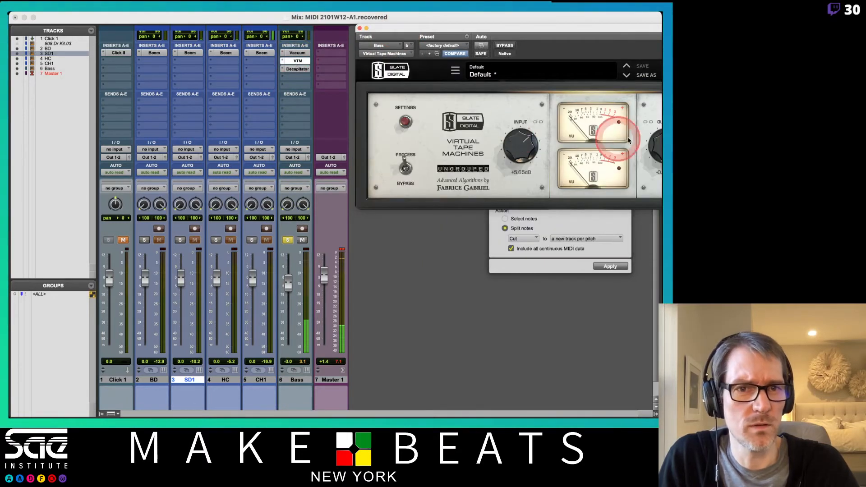
left_click_drag(608, 26, 420, 34)
left_click(478, 156)
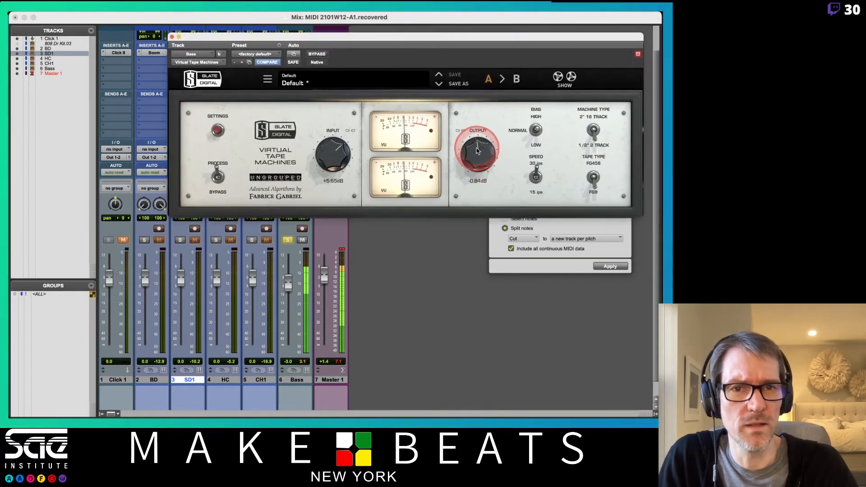
left_click_drag(481, 159, 481, 168)
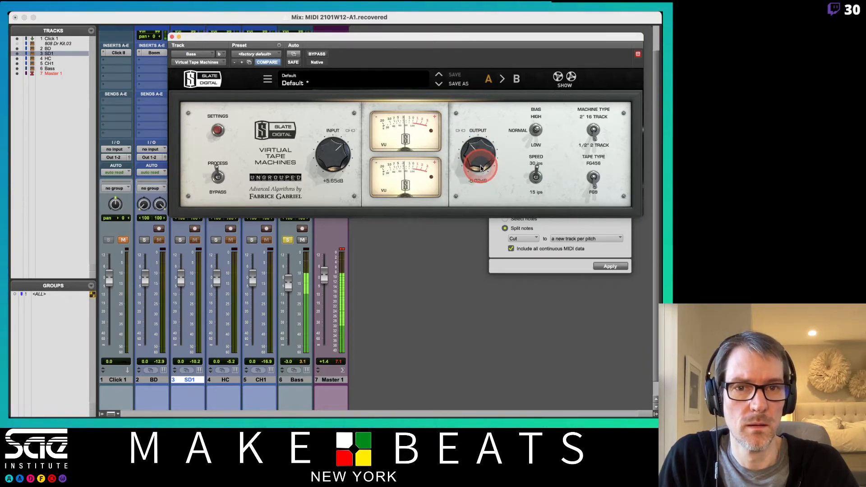
left_click(172, 37)
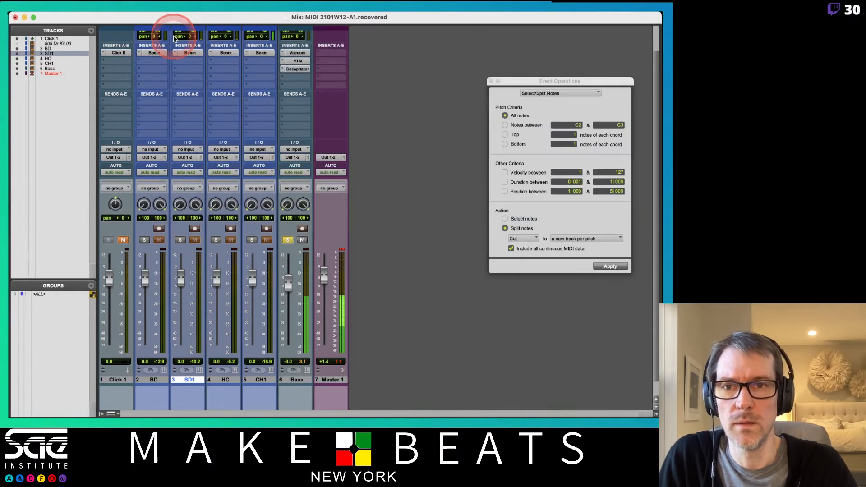
- Clear the master clip indicator, lower the Bass fader to -6.5 dB, and switch the solo from Bass to BD
left_click(342, 250)
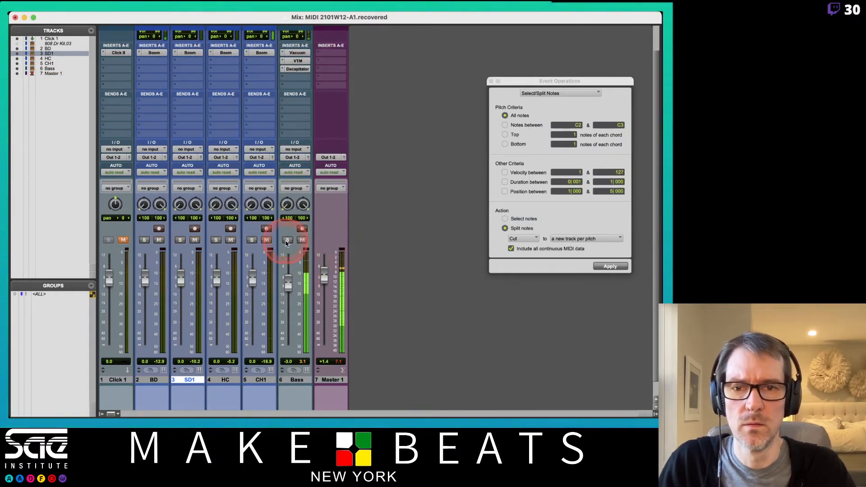
left_click_drag(291, 291, 290, 291)
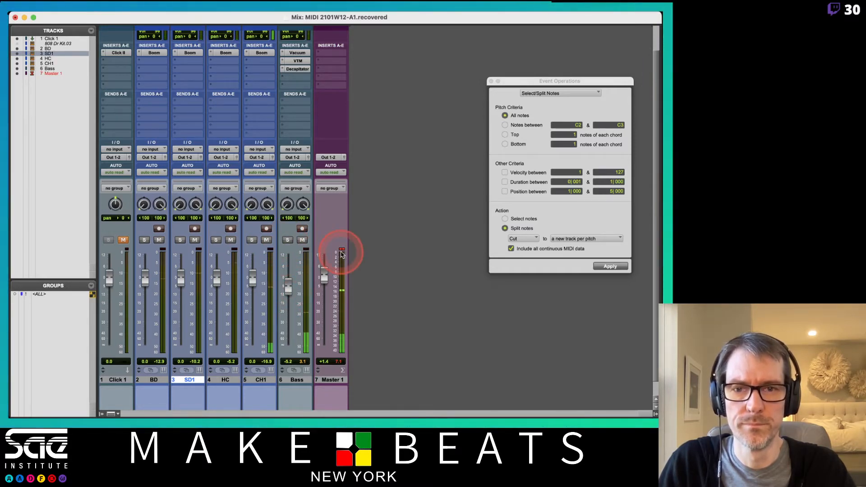
left_click(342, 250)
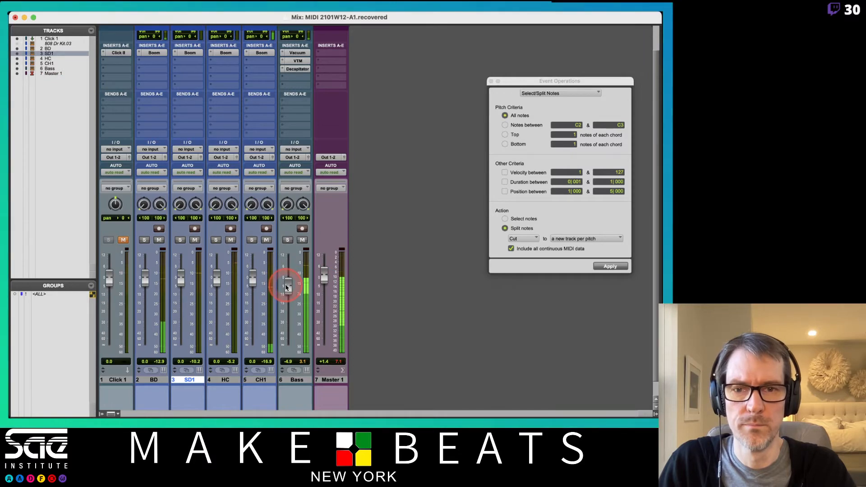
left_click_drag(286, 287, 286, 290)
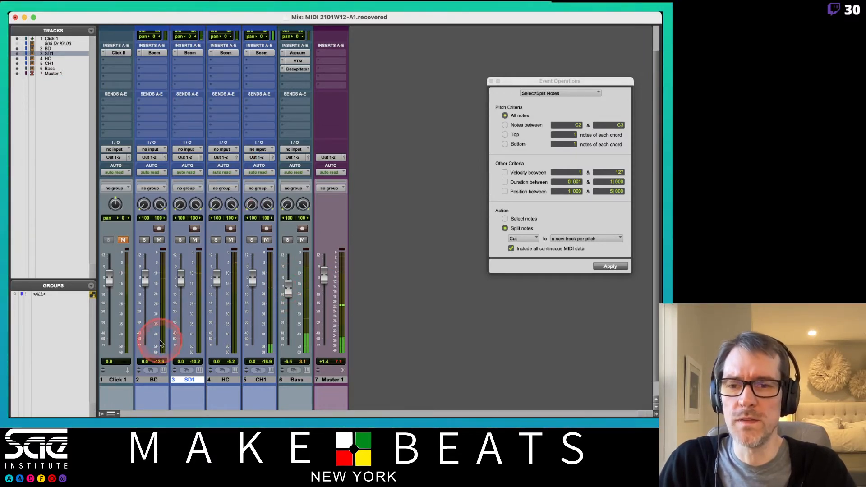
left_click(144, 239)
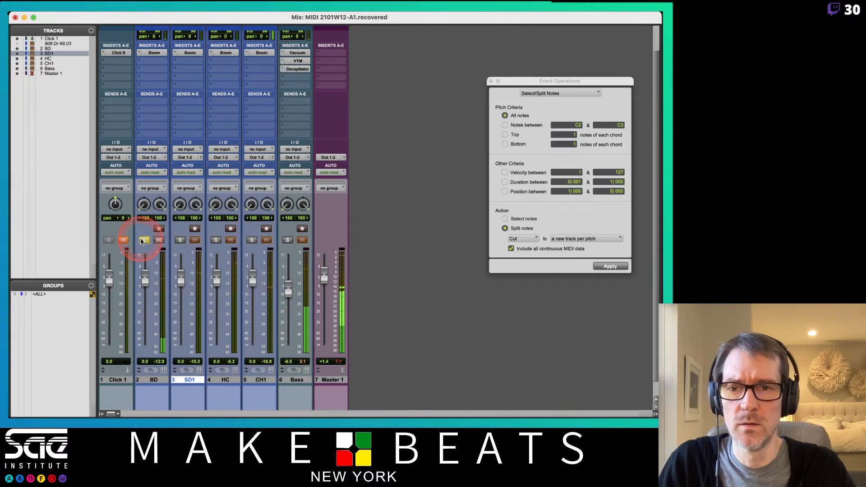
left_click(153, 66)
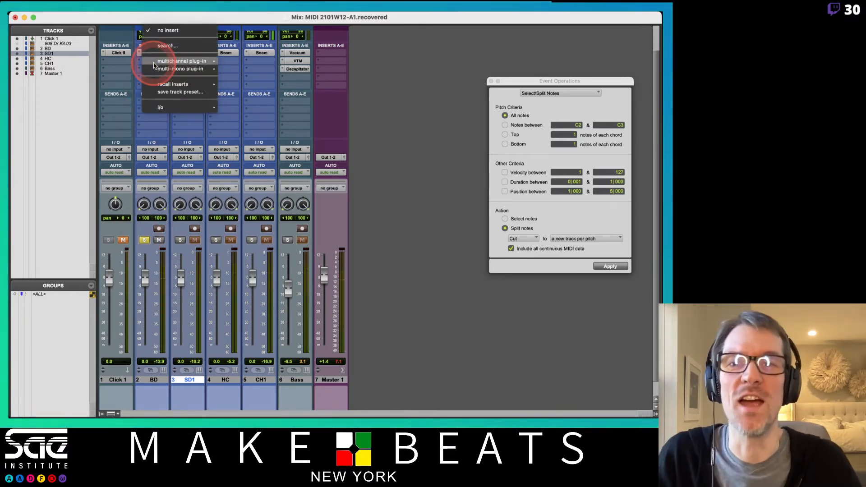
mouse_move(154, 63)
mouse_move(286, 244)
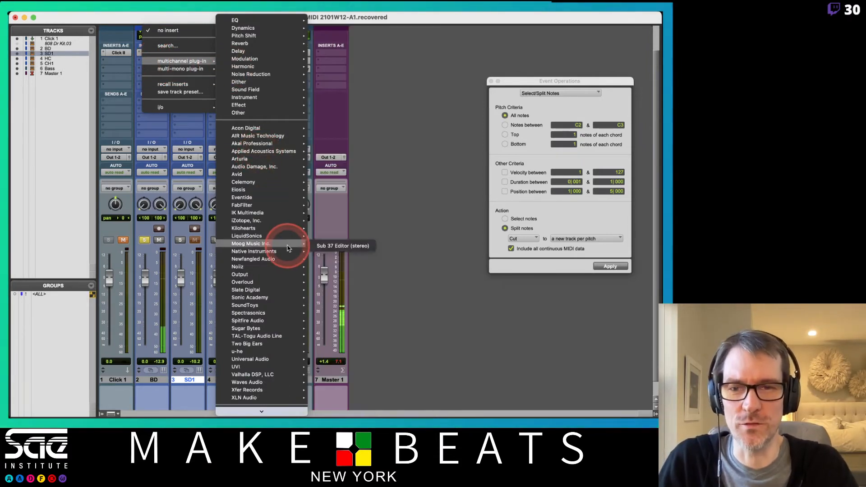
mouse_move(288, 189)
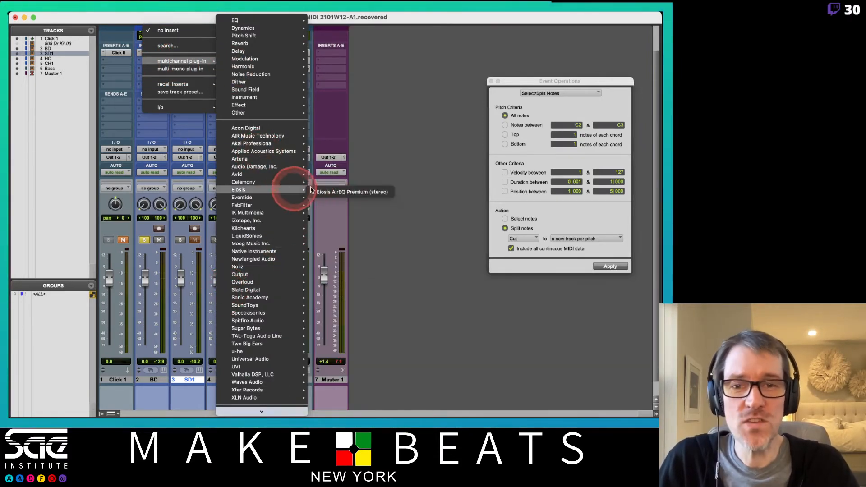
left_click(354, 132)
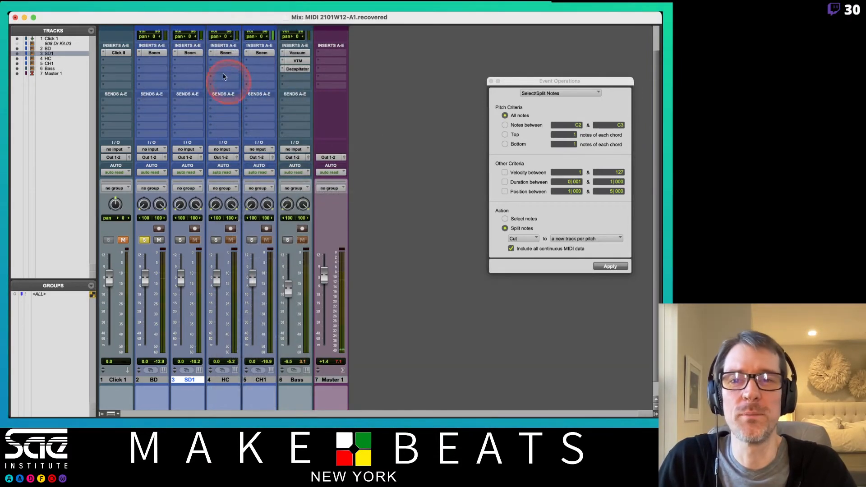
left_click(150, 53)
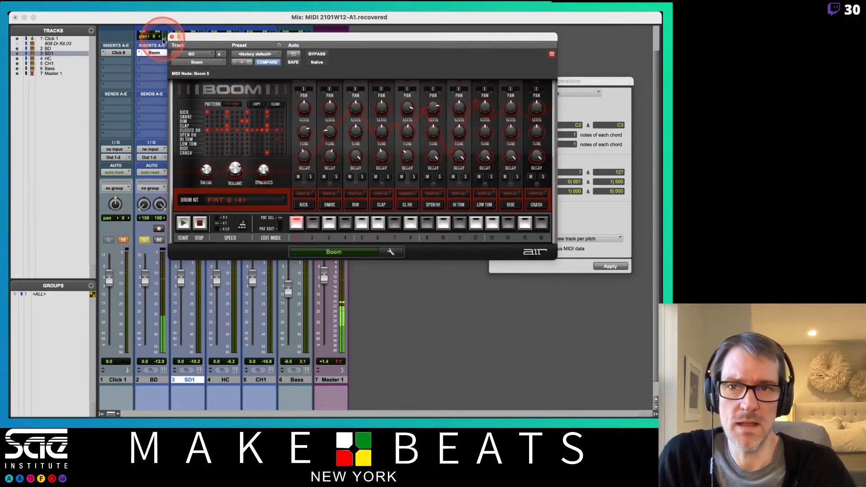
left_click(162, 56)
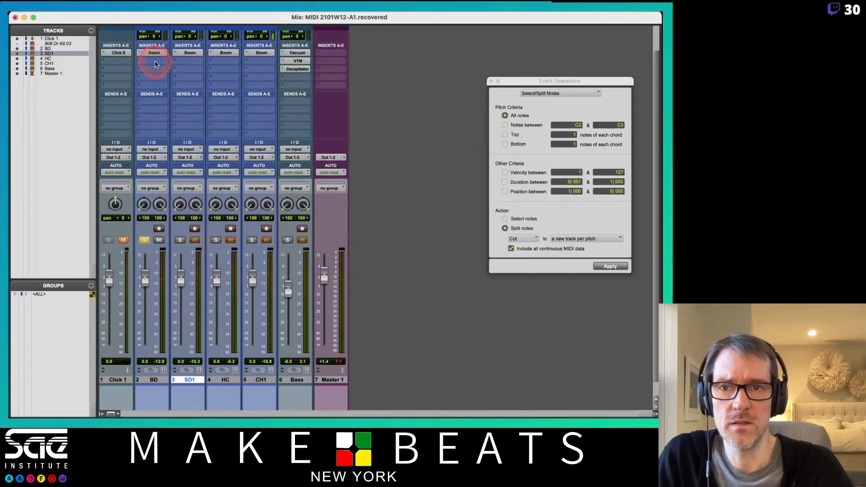
- Copy the Bass track's Decapitator to the BD track's second insert slot and lower the BD fader to -5.9 dB
left_click_drag(155, 64, 392, 103)
left_click(184, 62)
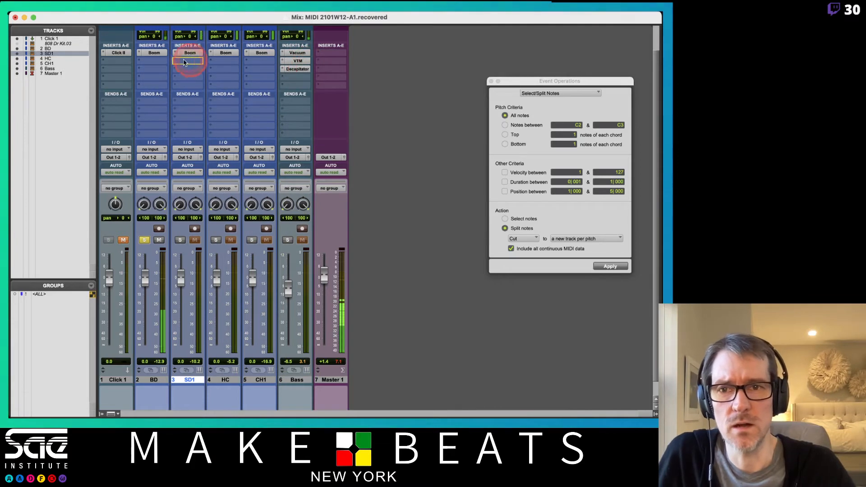
left_click(155, 66)
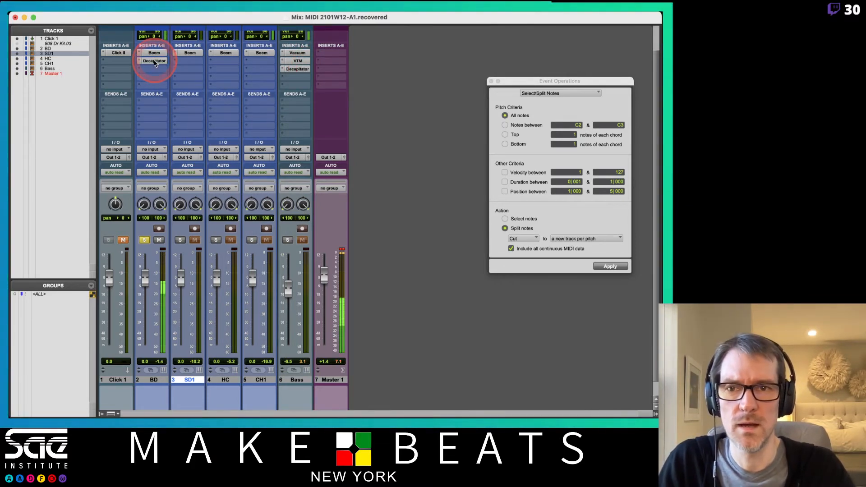
left_click(154, 61)
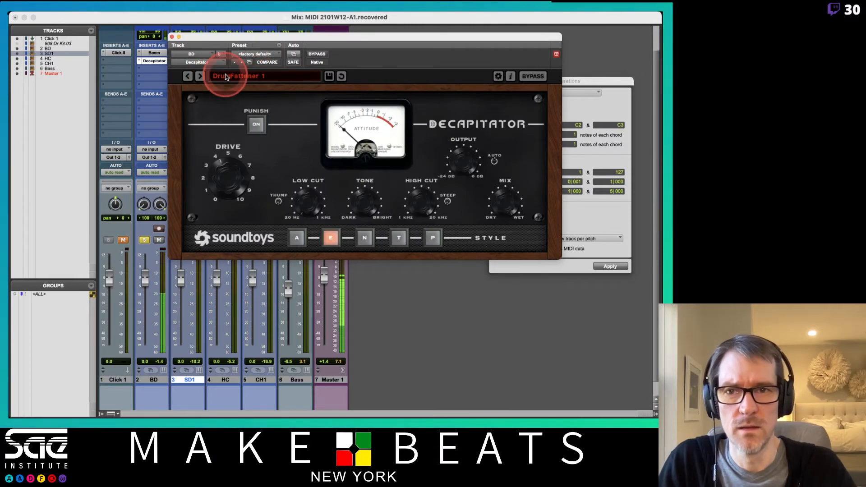
left_click(143, 279)
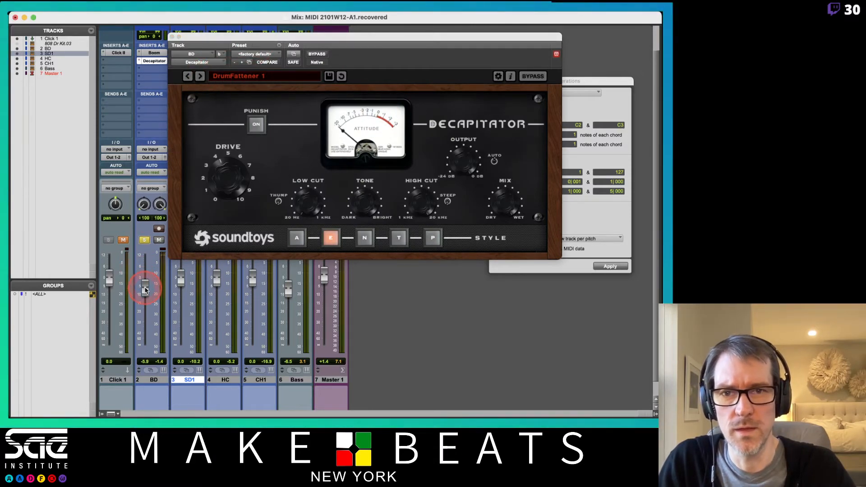
- Audition Decapitator presets on BD, including 70s Record, RollOffTheHighs and MidDriver, and settle on ThickMildCrunch
left_click_drag(227, 180, 228, 192)
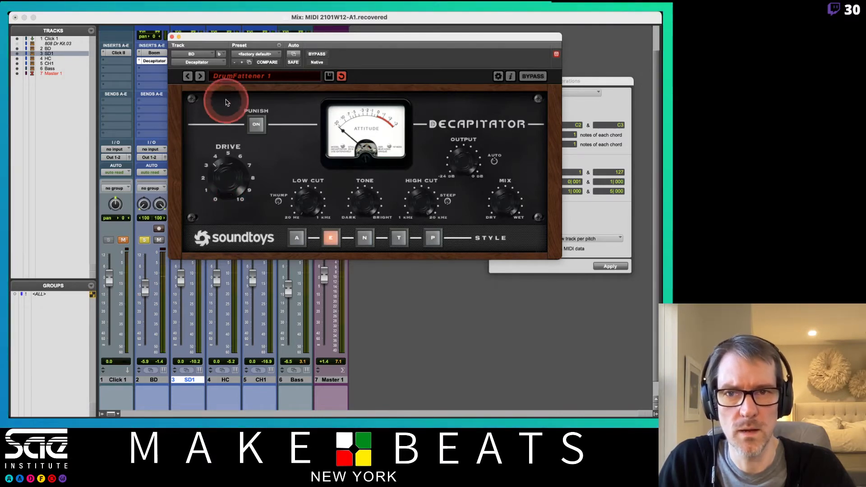
left_click(185, 78)
left_click(187, 79)
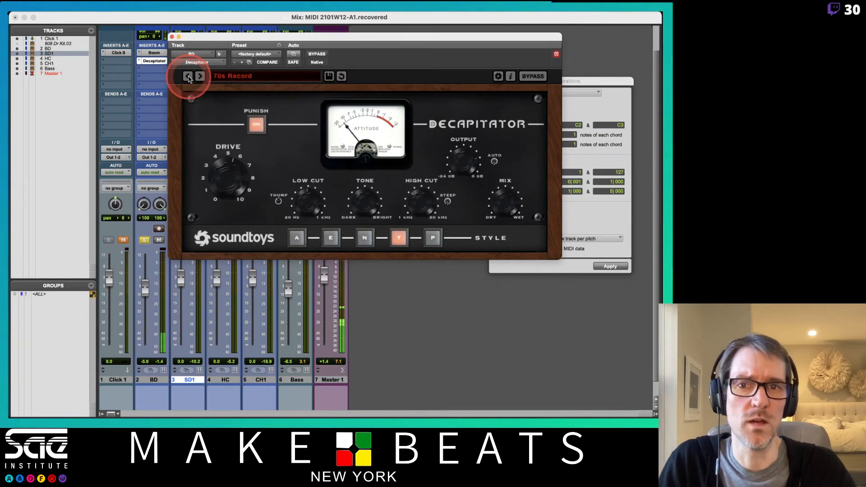
left_click(187, 77)
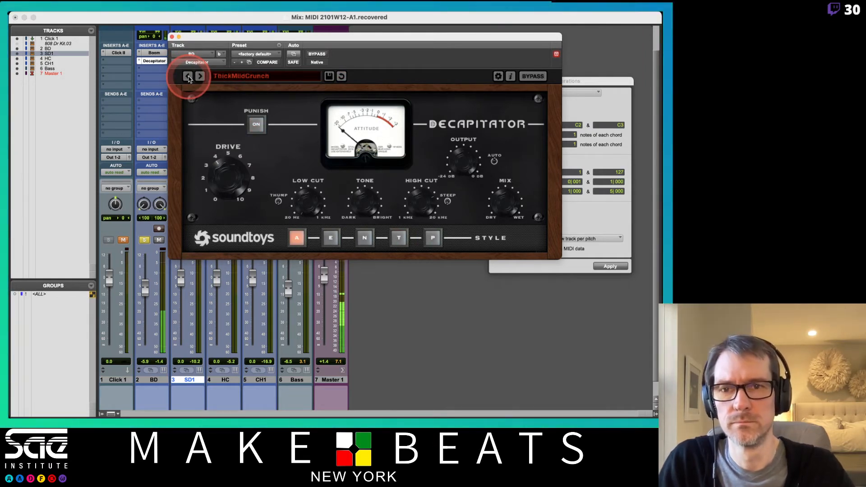
left_click(188, 77)
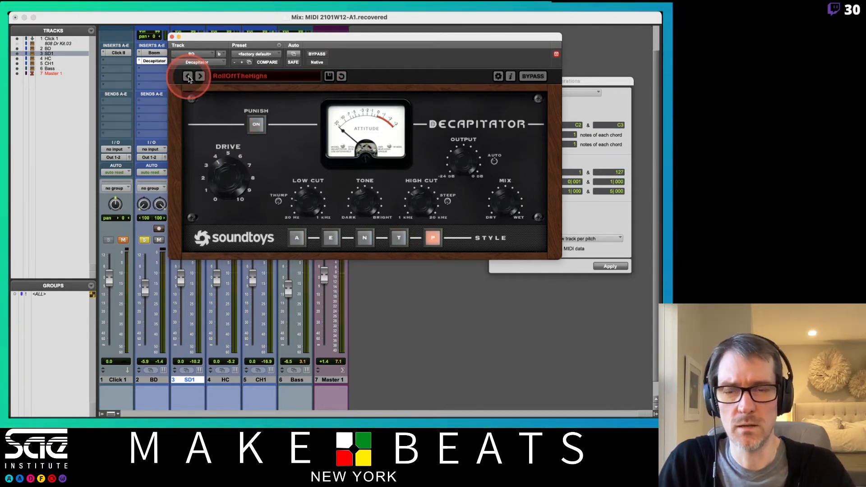
left_click(188, 77)
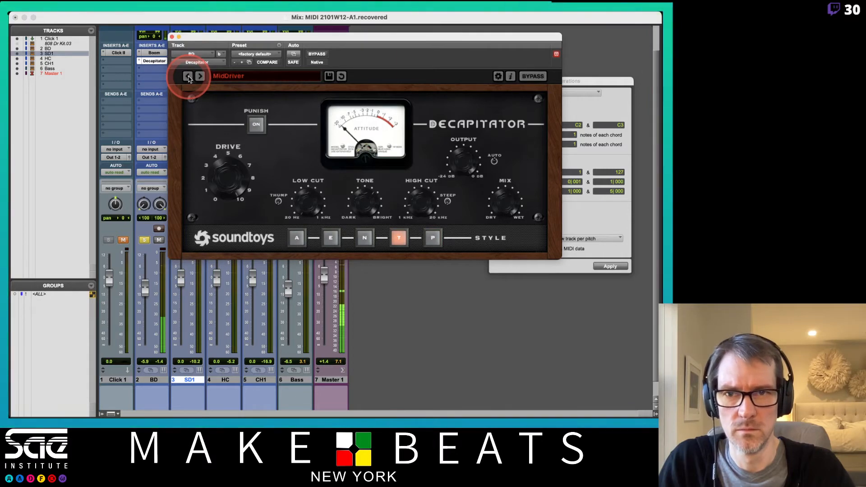
left_click(201, 78)
left_click(201, 78)
- Adjust the kick's decay in the BD track's Boom instrument and close the plug-in
left_click(156, 54)
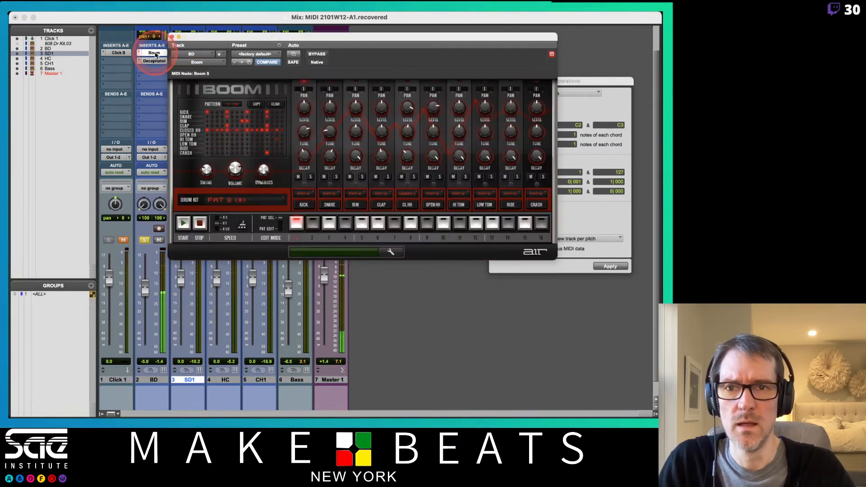
left_click_drag(303, 155, 203, 35)
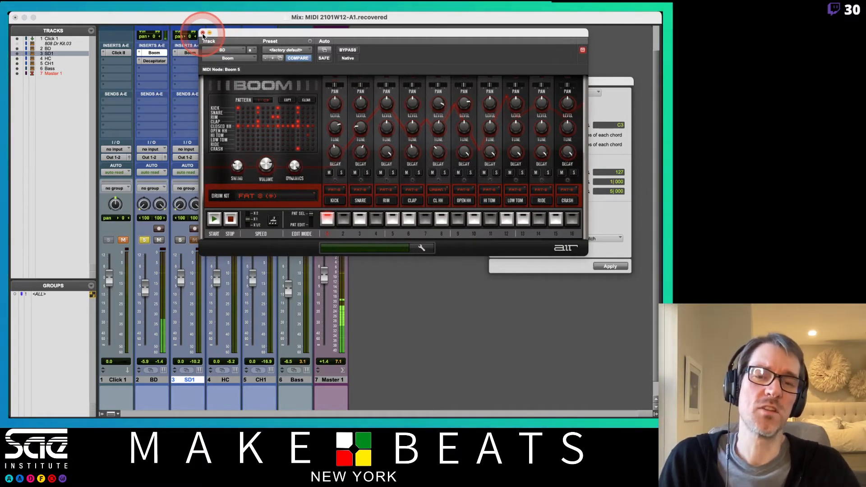
left_click(203, 34)
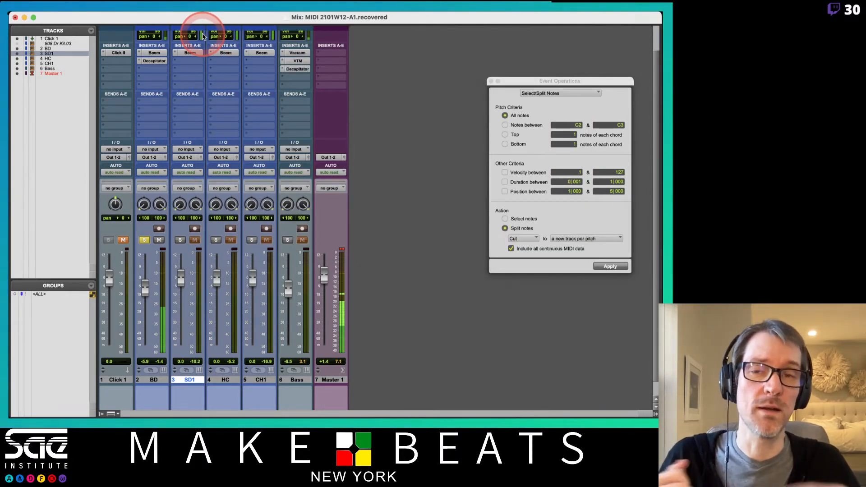
- Solo the SD1 track and copy BD's Decapitator into SD1's second insert slot
left_click(217, 264)
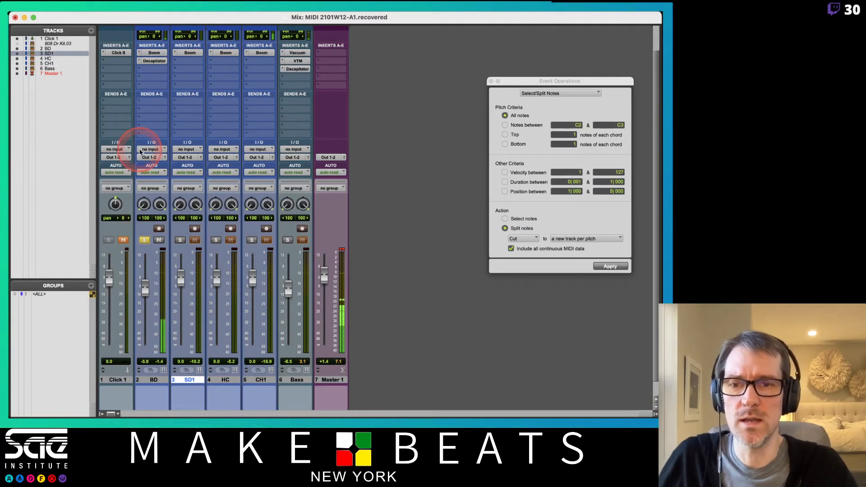
left_click(180, 240)
left_click(158, 32)
left_click_drag(153, 60, 191, 63)
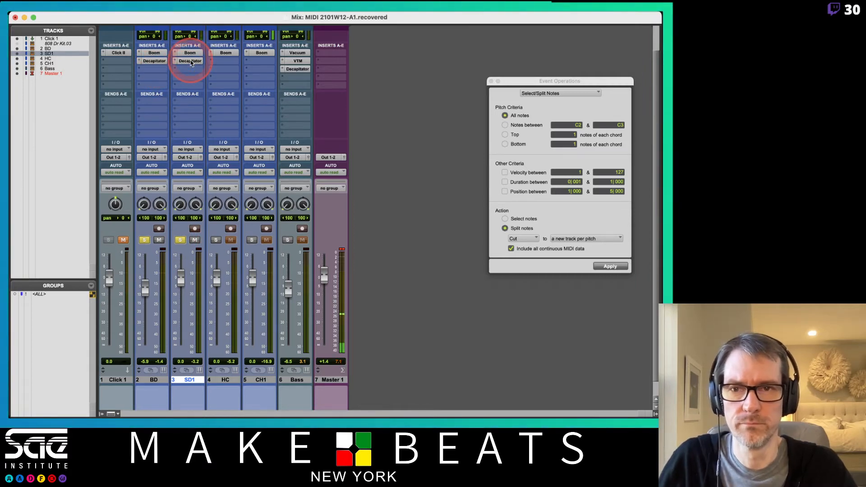
- Audition Decapitator presets on SD1 up to DrumFattener 1 and lower the SD1 fader to -6.5 dB
left_click(190, 62)
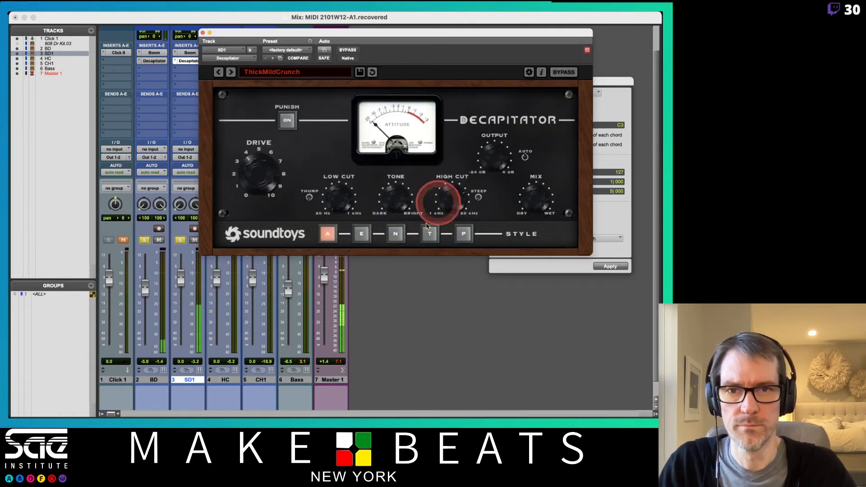
left_click(230, 72)
left_click(231, 73)
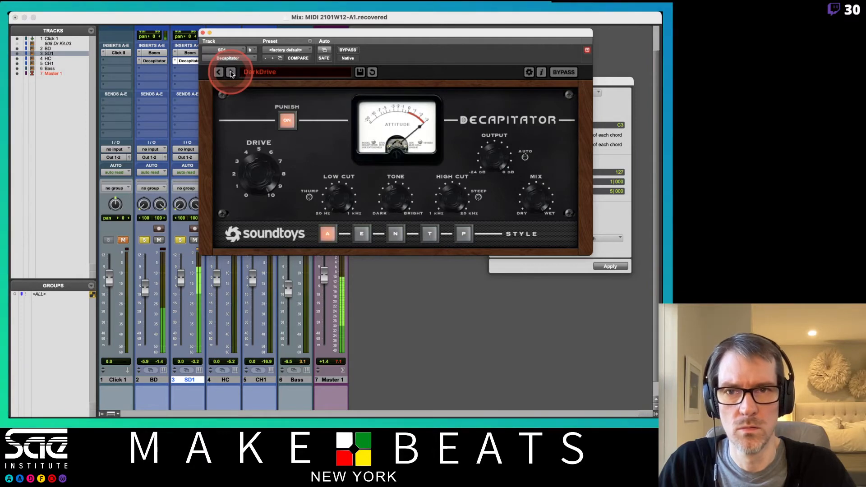
left_click(231, 73)
left_click(179, 282)
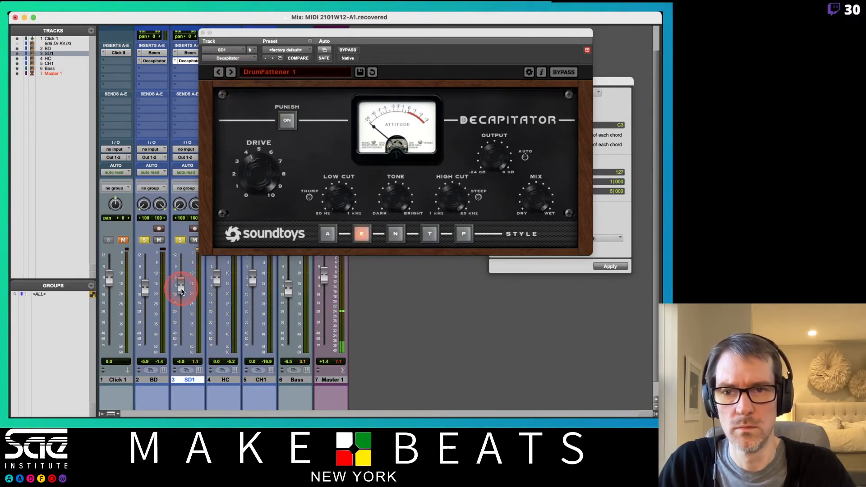
left_click_drag(181, 292, 182, 297)
- Audition DrumFattener2 through FlubbyCrunch on SD1's Decapitator and lower the SD1 fader to -9.4 dB
left_click(230, 72)
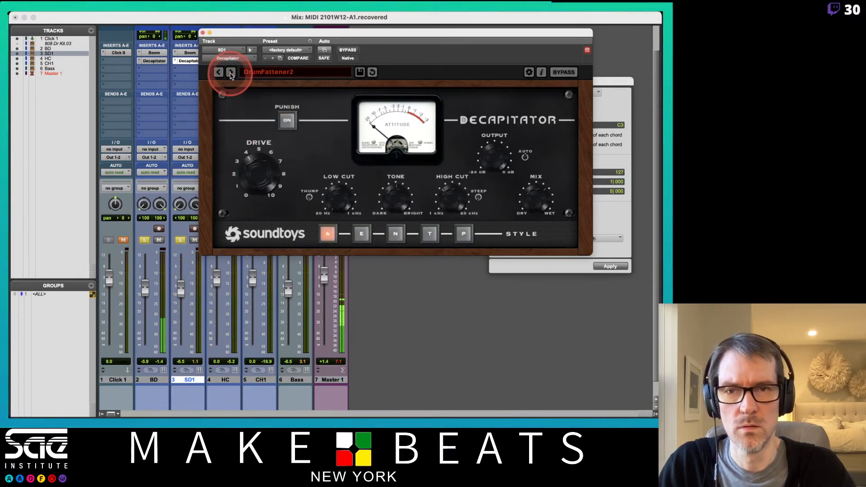
left_click(231, 73)
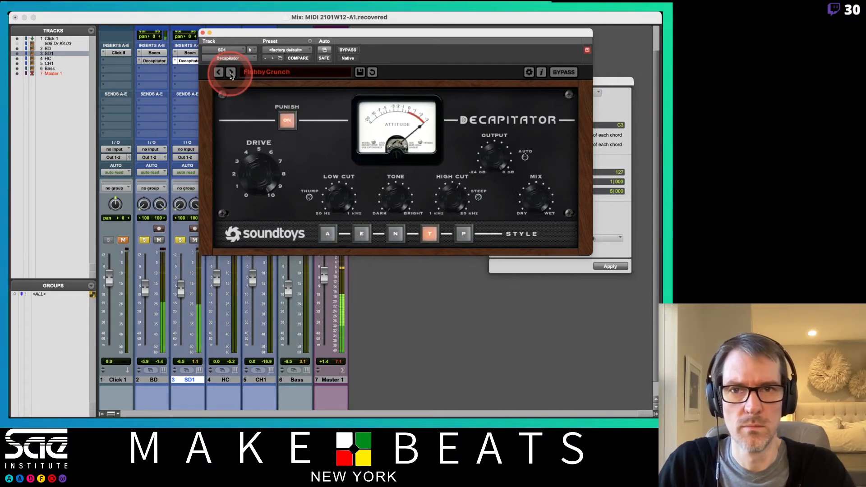
left_click(230, 73)
left_click(186, 251)
left_click_drag(179, 294, 180, 304)
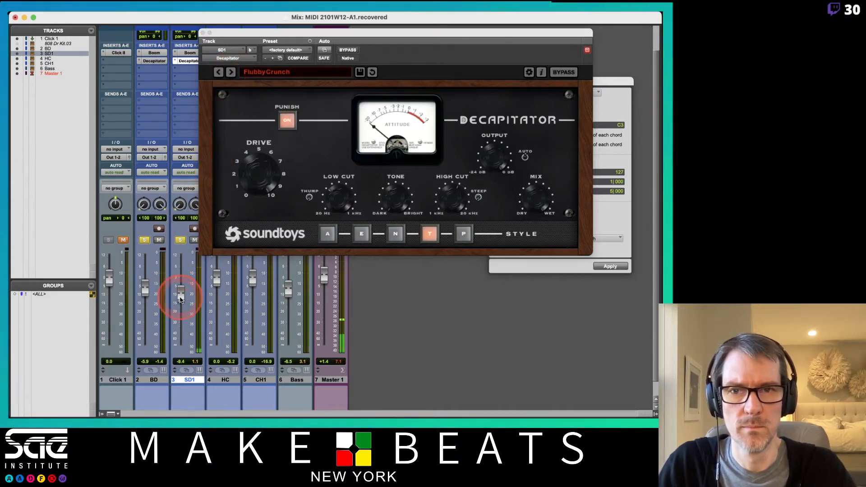
- Audition HighCrispyMix and the presets after it on SD1's Decapitator and settle on MassiveCrunch
left_click(230, 73)
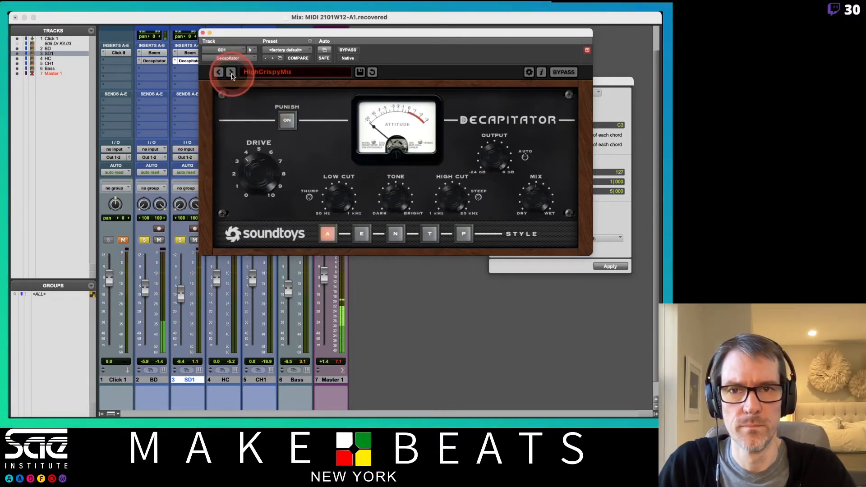
left_click(231, 73)
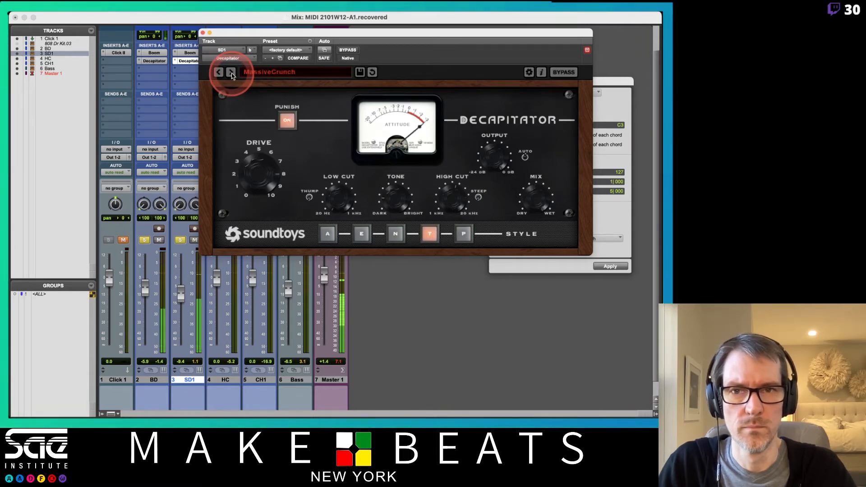
left_click(231, 72)
left_click(219, 72)
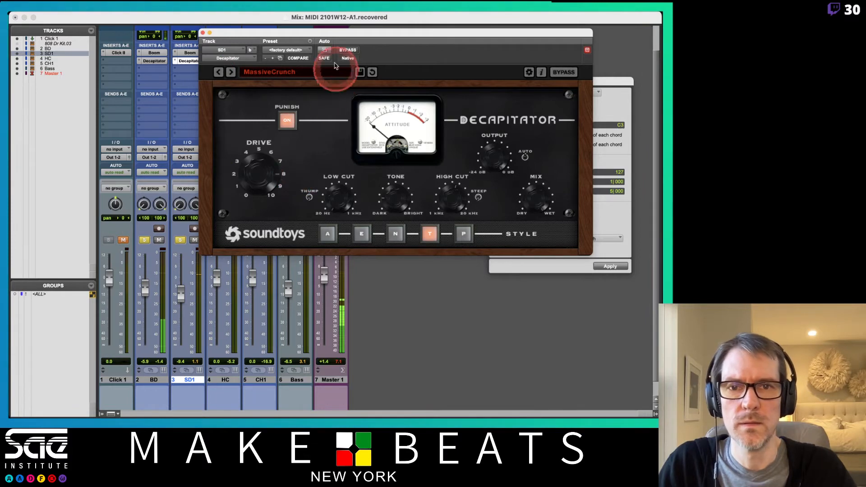
- Open the SD1 track's Boom instrument and adjust the clap's decay
left_click_drag(329, 31, 410, 29)
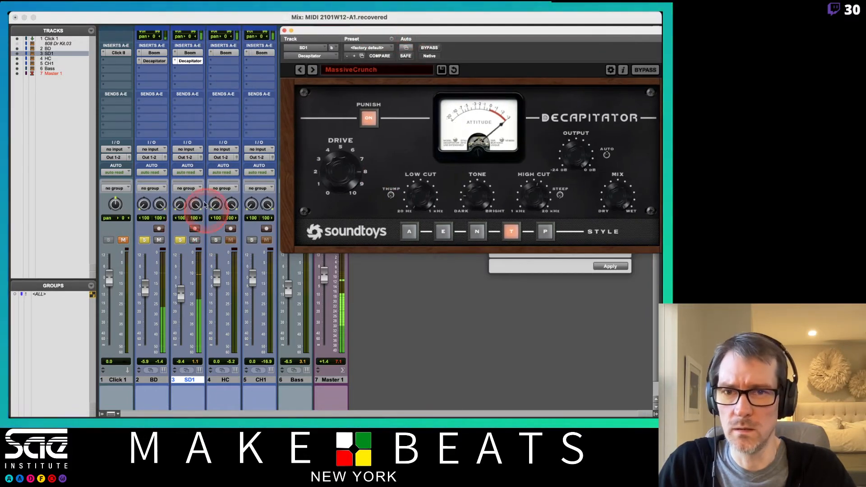
left_click(188, 54)
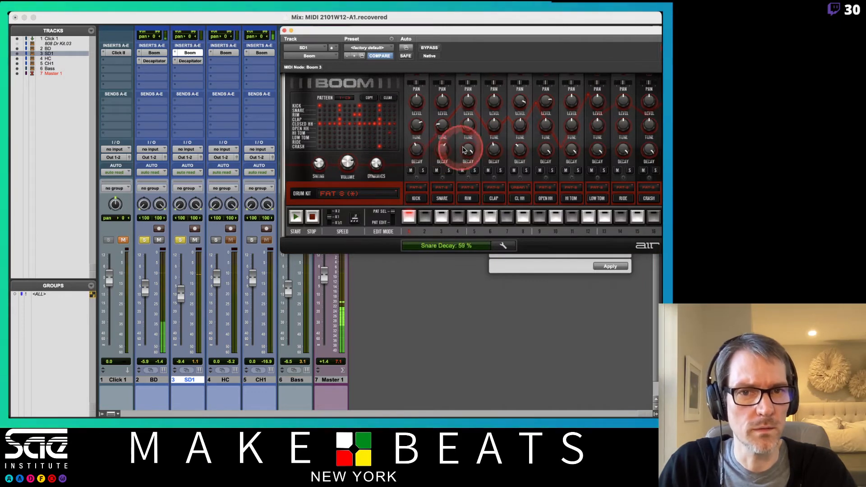
mouse_move(491, 154)
left_mouse_down()
mouse_move(490, 168)
mouse_move(493, 160)
left_mouse_up()
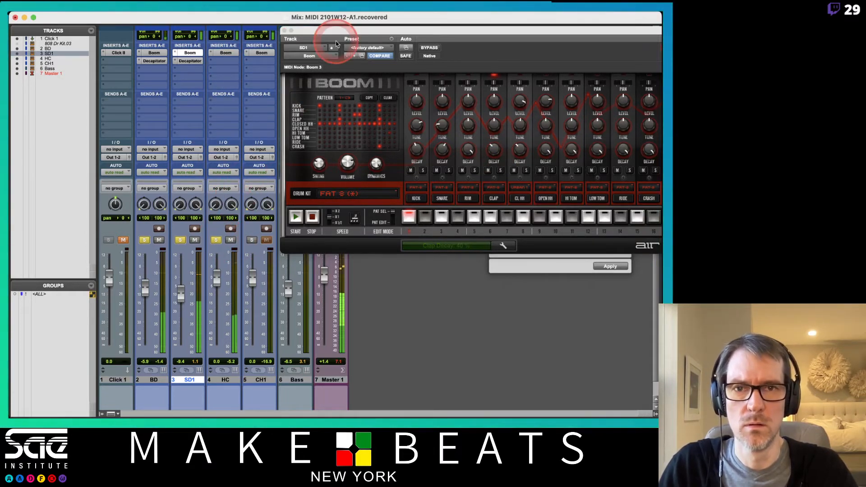
- Copy SD1's Decapitator to the HC track's second insert slot and lower the HC fader to -9.7 dB
left_click_drag(337, 29, 320, 60)
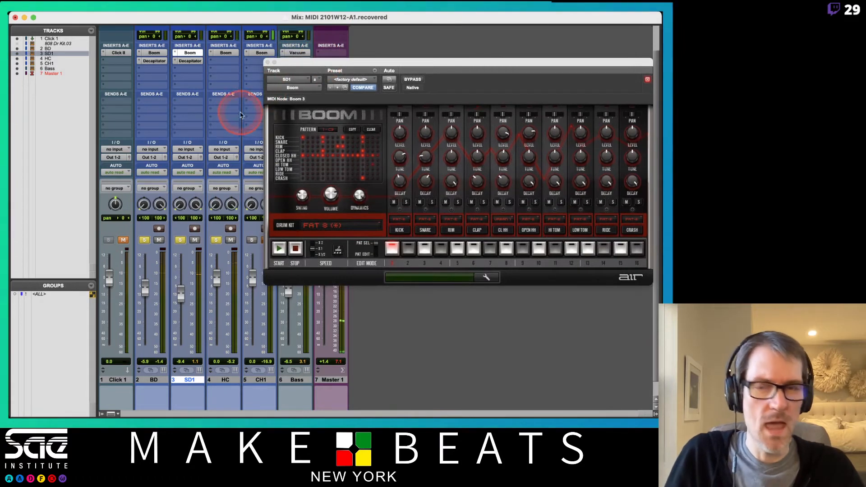
left_click(190, 62)
left_click_drag(189, 62, 223, 61)
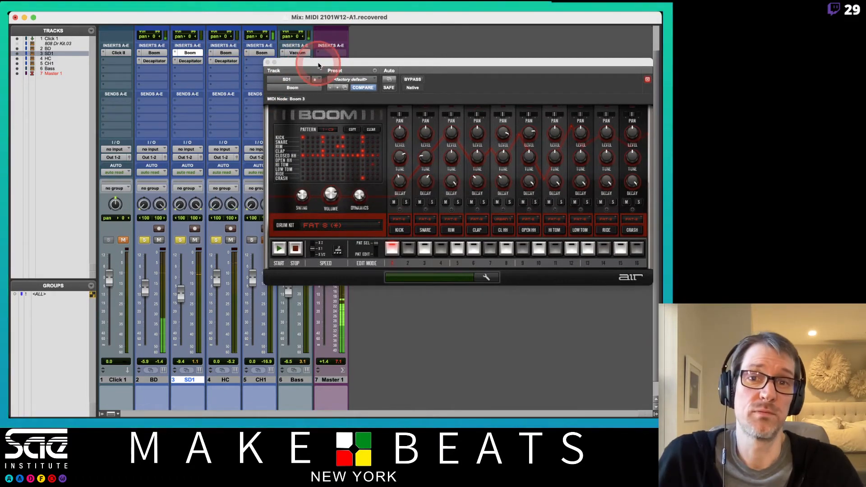
left_click_drag(320, 64, 382, 60)
left_click_drag(216, 280, 217, 294)
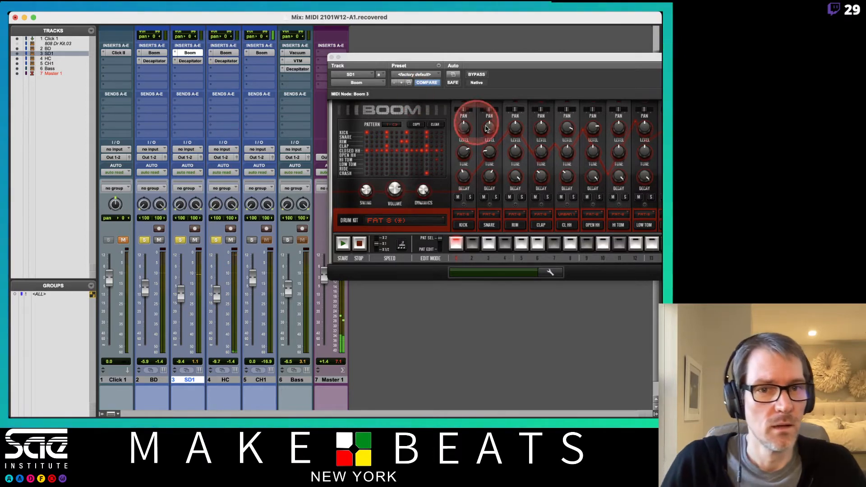
- Mute HC, set the clap's decay to 37 % in SD1's Boom instrument, and close the plug-in
mouse_move(548, 181)
left_mouse_down()
mouse_move(541, 175)
mouse_move(563, 176)
mouse_move(539, 177)
mouse_move(542, 195)
mouse_move(523, 176)
mouse_move(538, 178)
mouse_move(540, 169)
left_mouse_up()
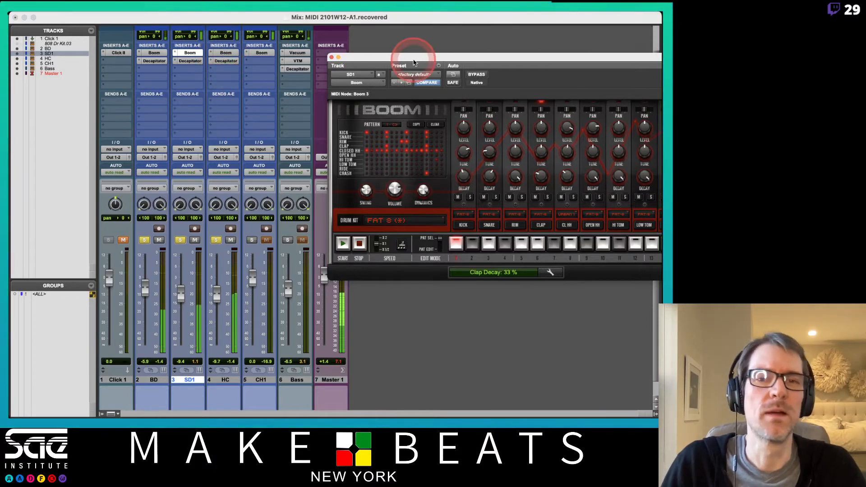
left_click(230, 239)
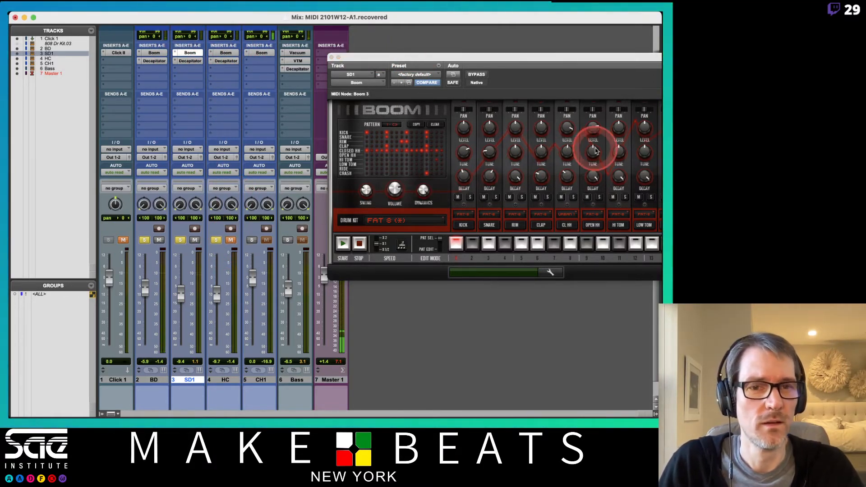
left_click_drag(538, 178, 542, 180)
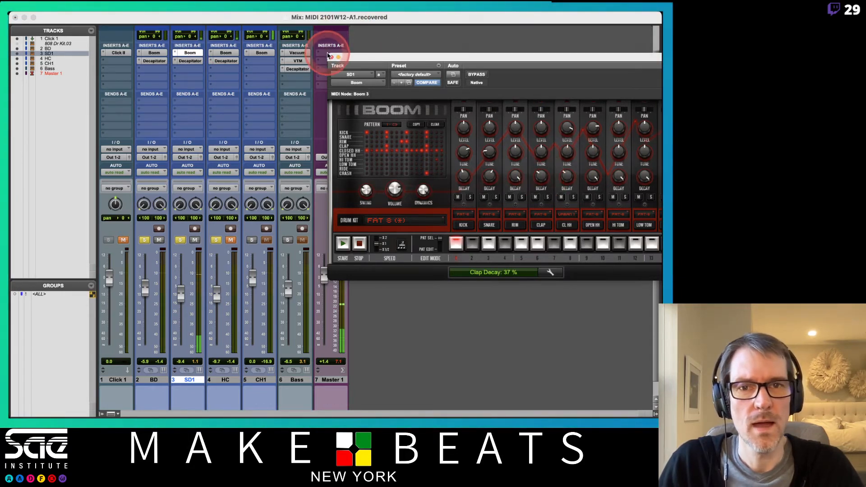
left_click(331, 57)
- Open HC's Boom and Decapitator side by side, unmute HC, and adjust the snare's decay in Boom
left_click(230, 54)
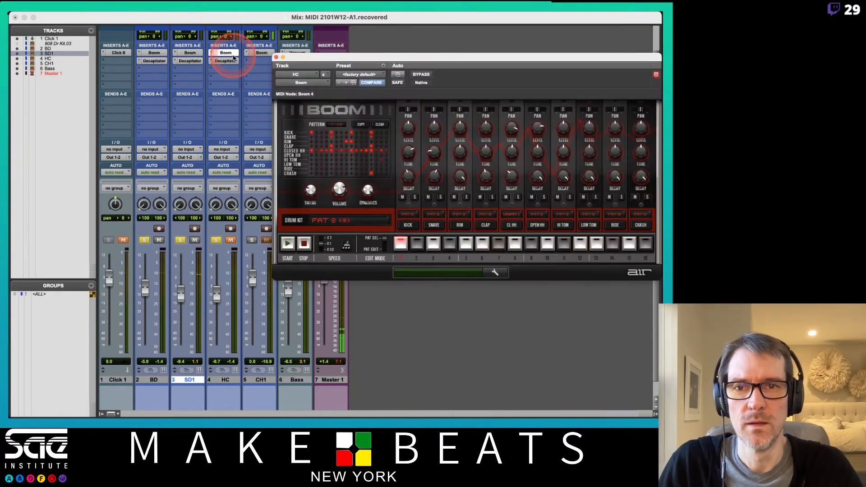
left_click(228, 61)
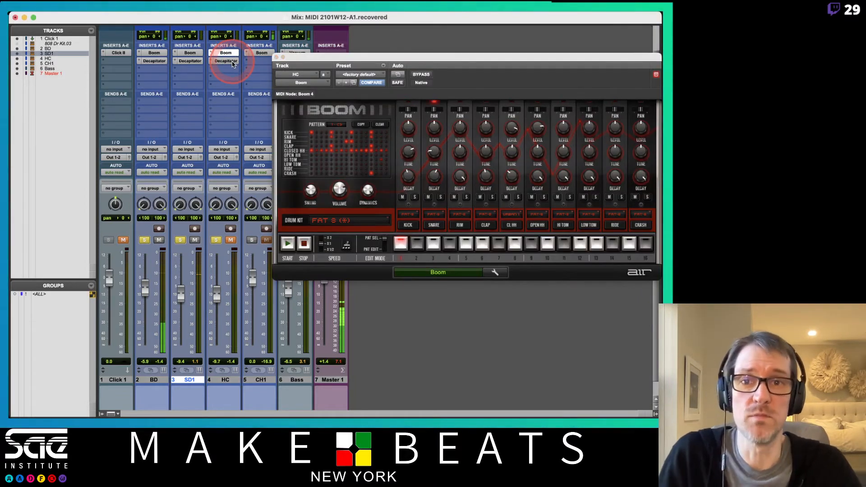
left_click_drag(353, 31, 587, 112)
left_click(229, 241)
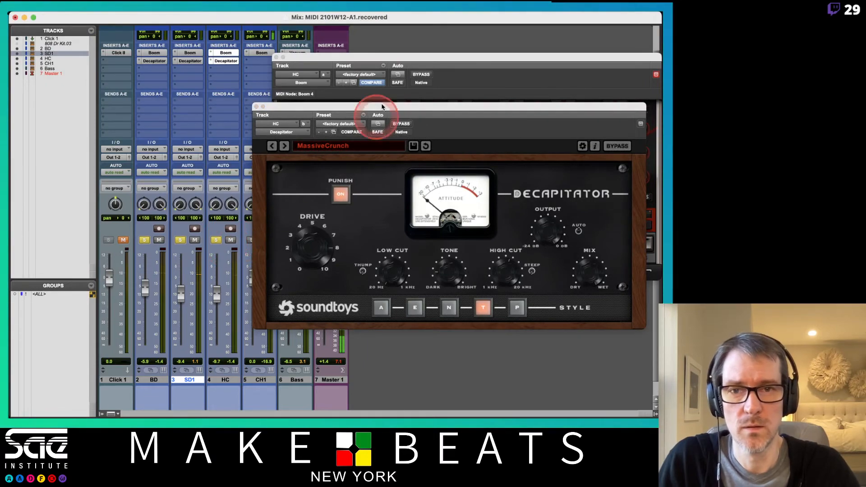
left_click_drag(327, 107, 167, 183)
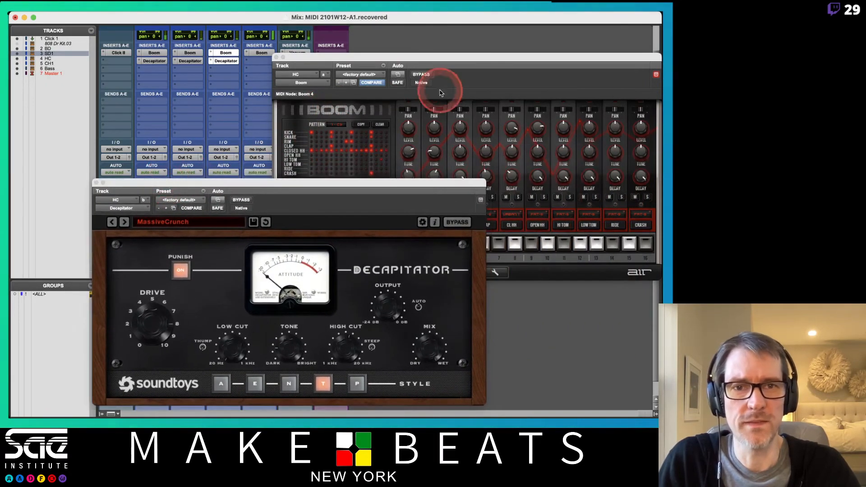
left_click_drag(435, 57, 404, 17)
mouse_move(404, 130)
left_mouse_down()
mouse_move(408, 150)
mouse_move(404, 141)
left_mouse_up()
- Switch HC's Decapitator to the 70s Record drum preset, advance to DarkDrive, and lower the HC fader to -15.8 dB
left_click(180, 201)
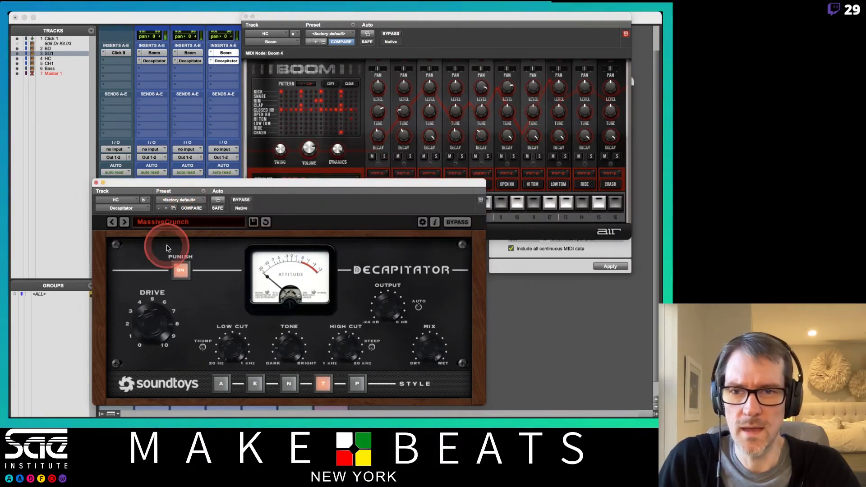
left_click(141, 221)
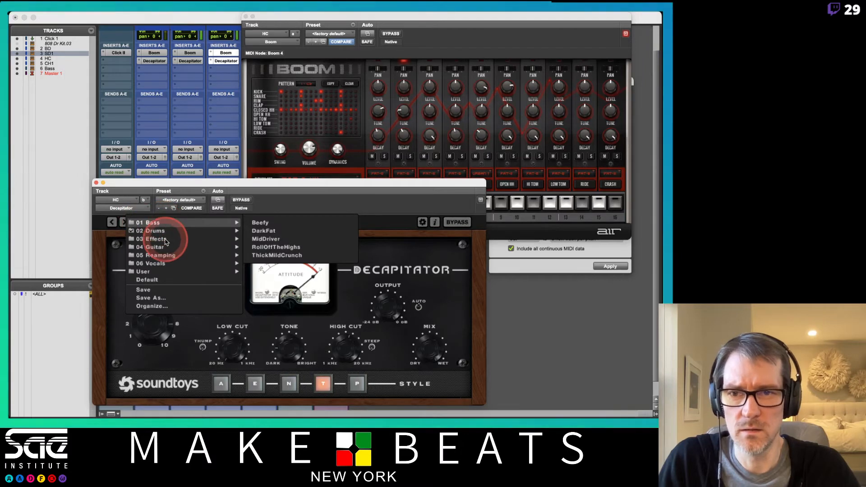
mouse_move(235, 231)
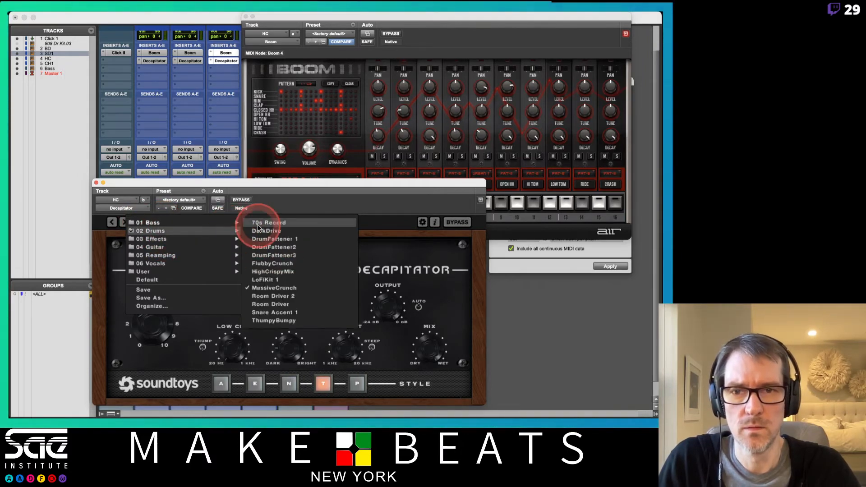
left_click(259, 223)
left_click_drag(258, 187, 307, 160)
left_click(174, 195)
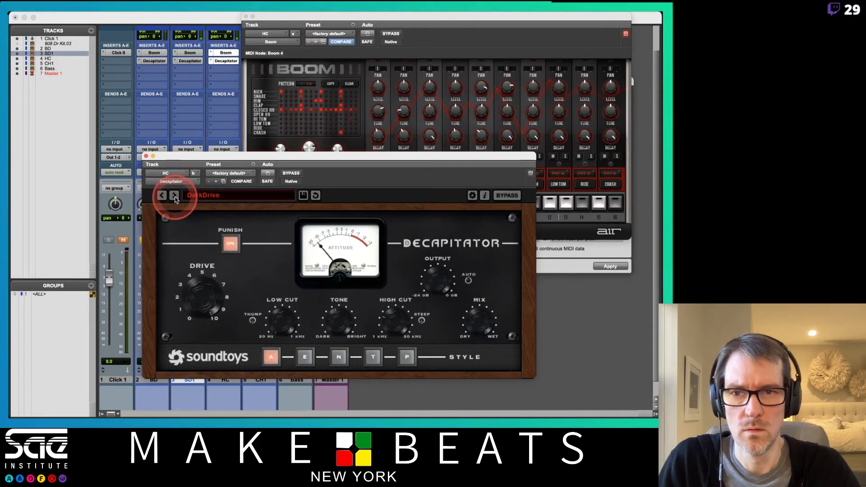
left_click_drag(182, 158, 346, 103)
left_click_drag(217, 292, 220, 303)
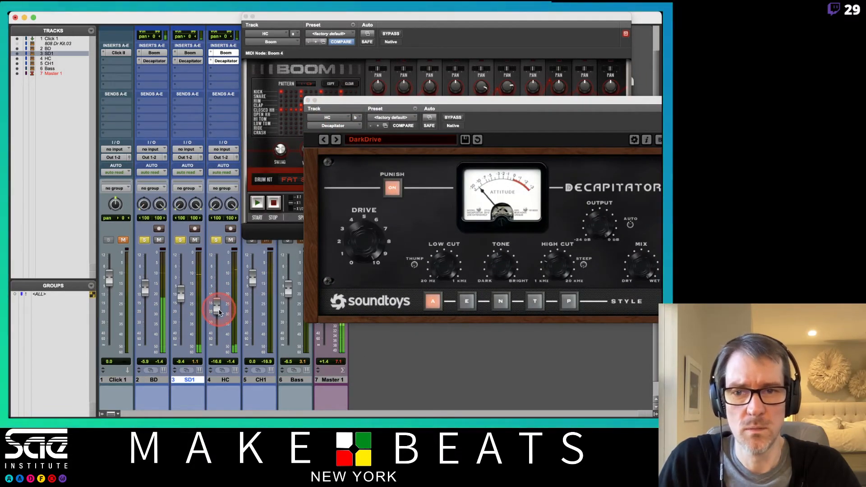
- Clear the solos on BD, SD1 and HC and close HC's Boom and Decapitator windows
left_click(216, 243, "alt")
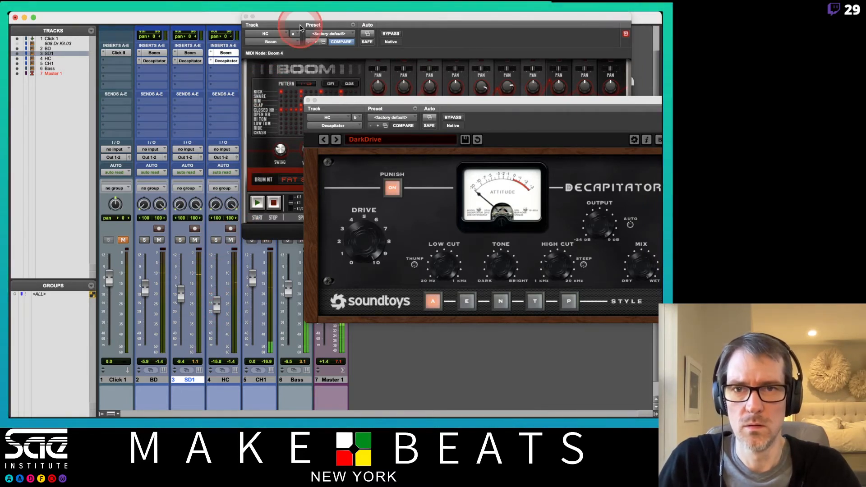
left_click_drag(299, 18, 328, 42)
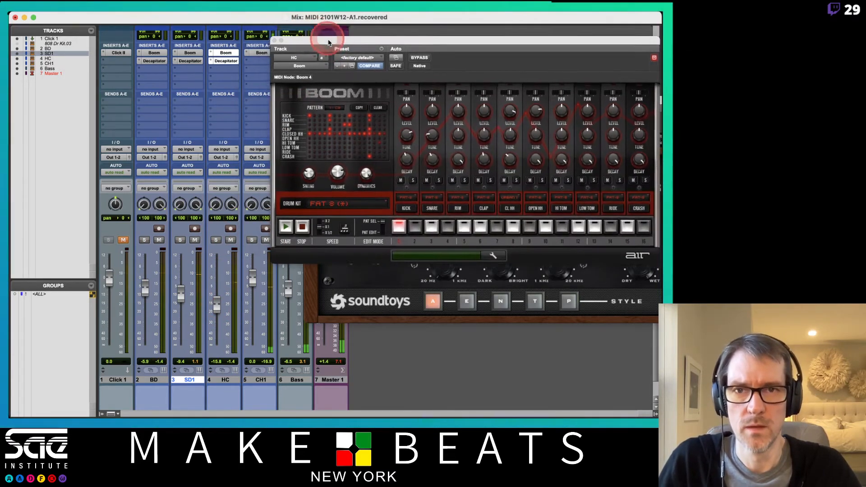
left_click(276, 41)
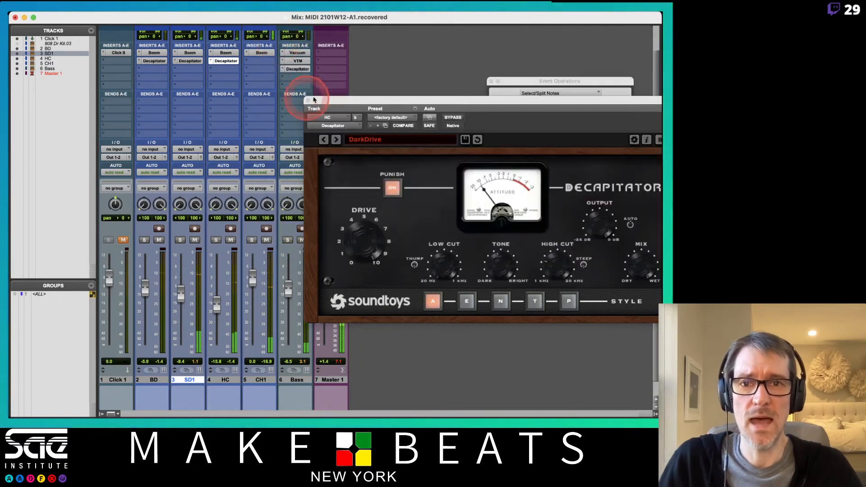
left_click(309, 101)
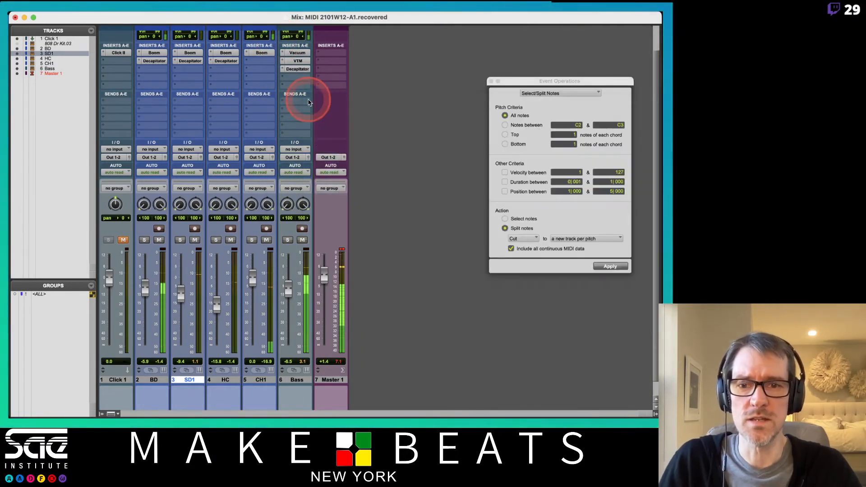
- Insert the stereo AIR Distortion plug-in in the second insert slot of the CH1 track
left_click(264, 62)
mouse_move(297, 60)
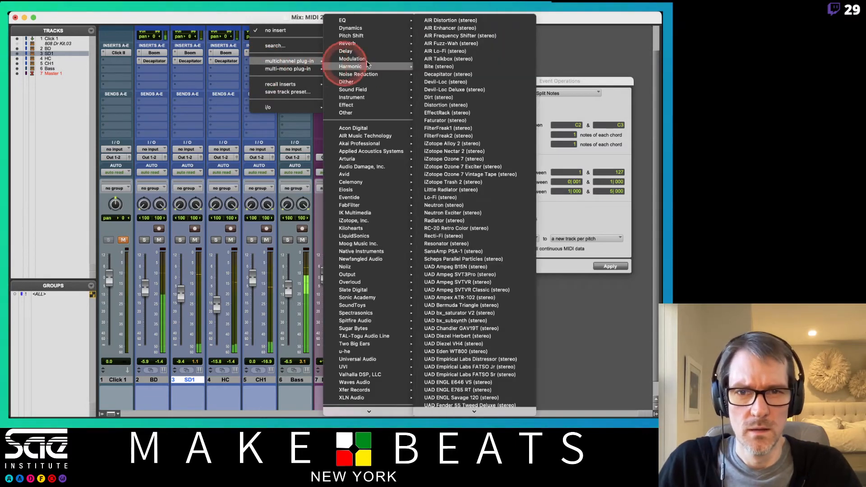
mouse_move(388, 61)
mouse_move(372, 198)
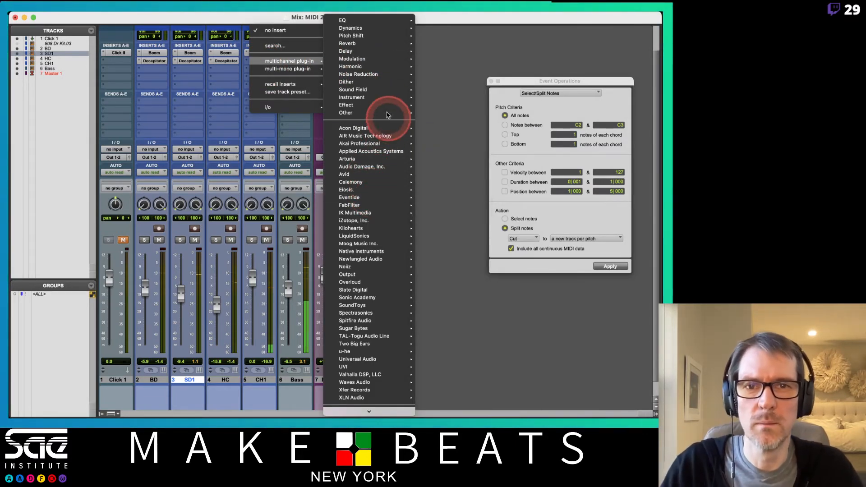
mouse_move(391, 32)
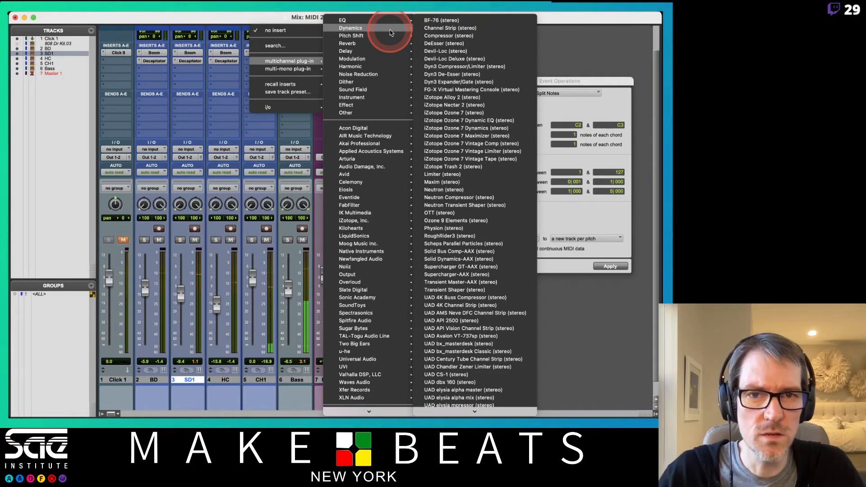
mouse_move(377, 153)
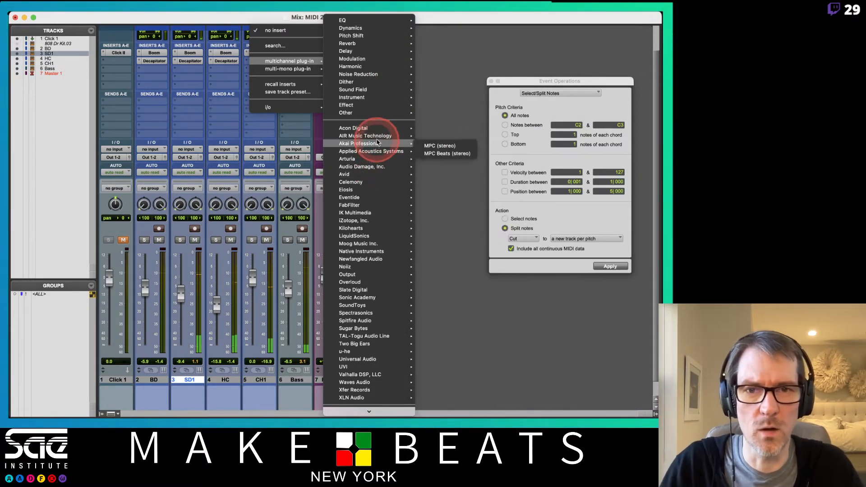
mouse_move(377, 137)
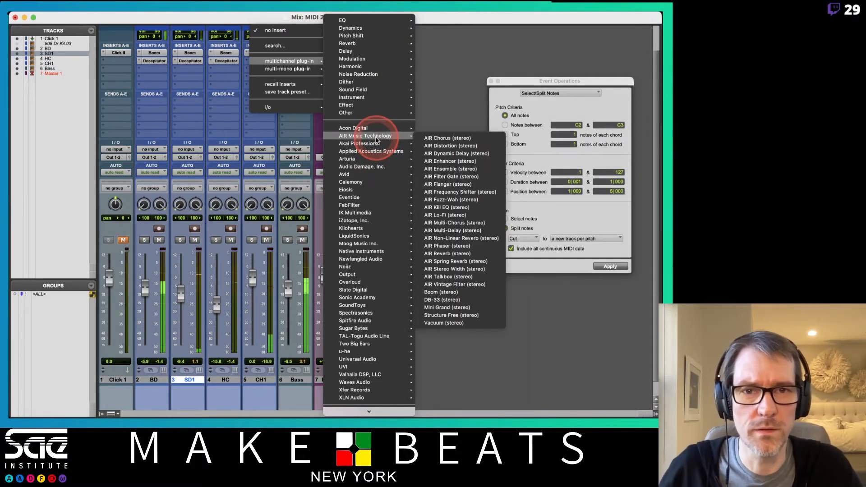
left_click(446, 147)
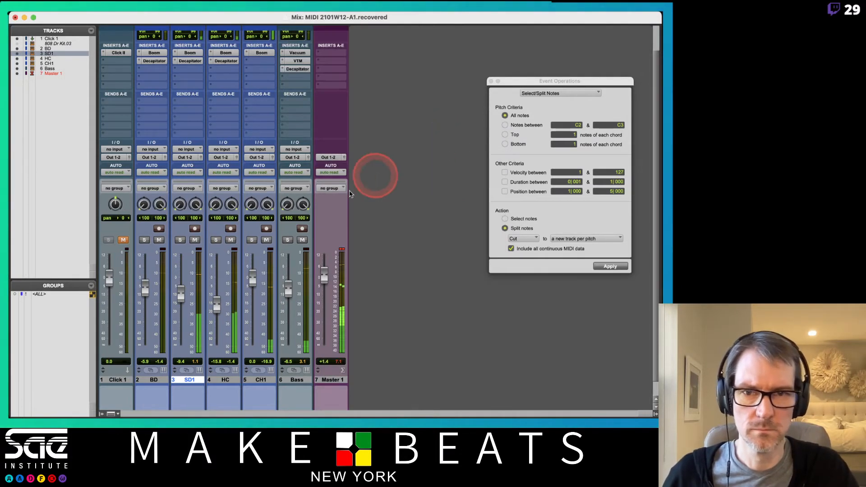
- Lower the CH1 fader to -5.4 dB, solo the track, and compare its sound with the distortion bypassed and active
mouse_move(254, 283)
left_mouse_down()
mouse_move(254, 296)
mouse_move(252, 287)
left_mouse_up()
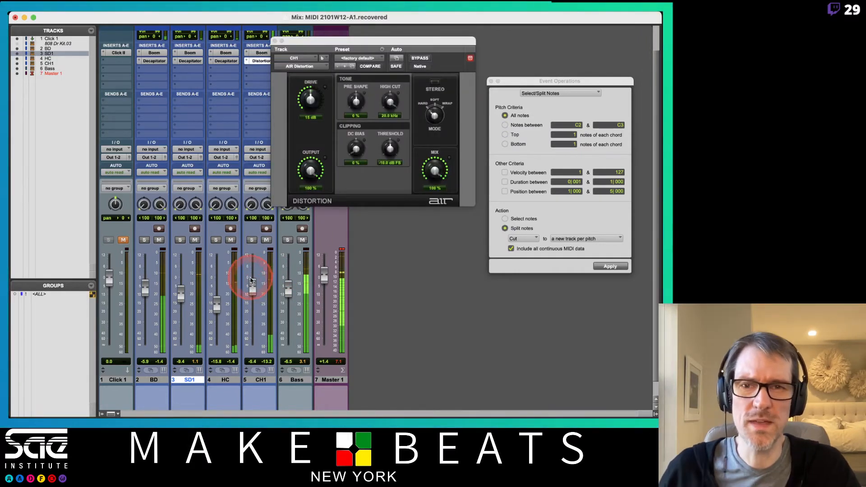
left_click(251, 243)
left_click(420, 59)
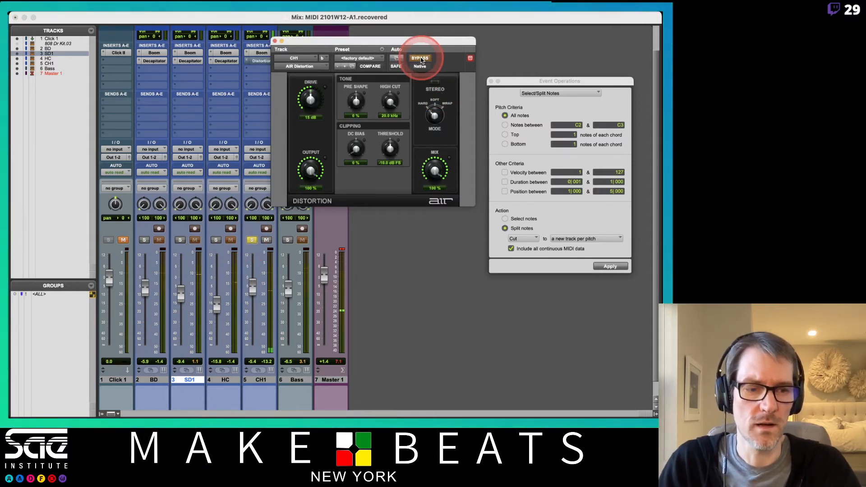
left_click(421, 58)
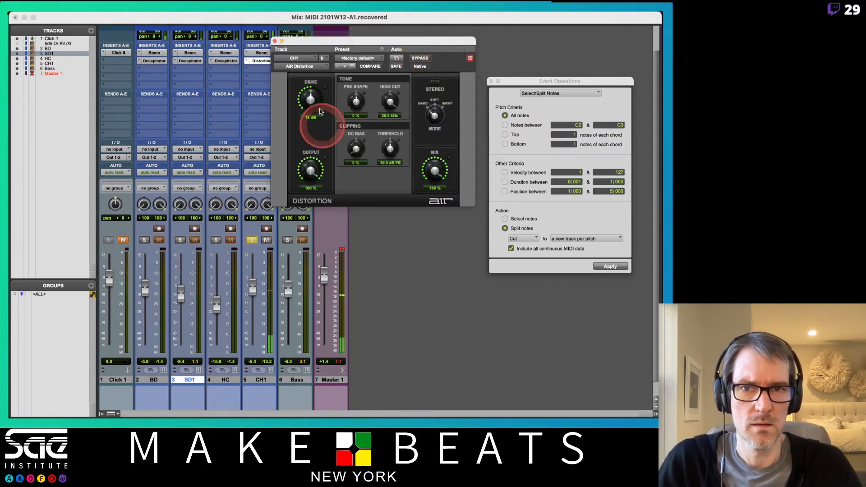
left_click_drag(340, 42, 399, 60)
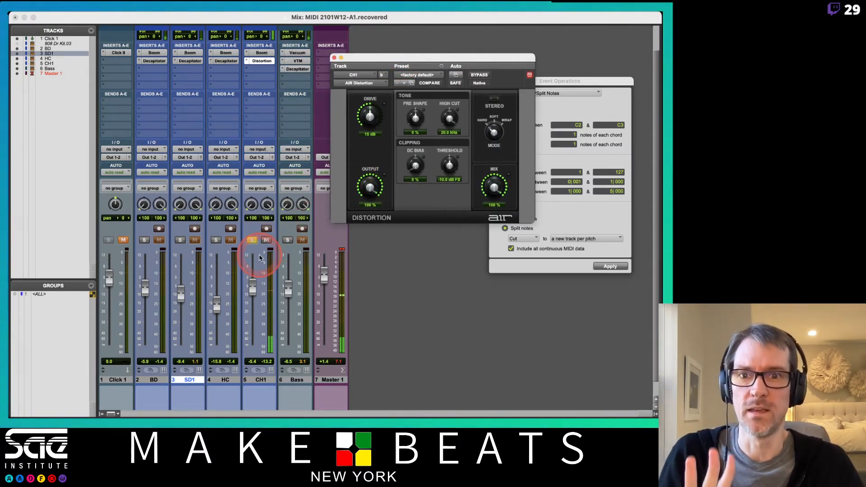
- Clear CH1's solo and balance the hats against the snare, with CH1 at -6.2 dB and HC at -15.0 dB
left_click(254, 283)
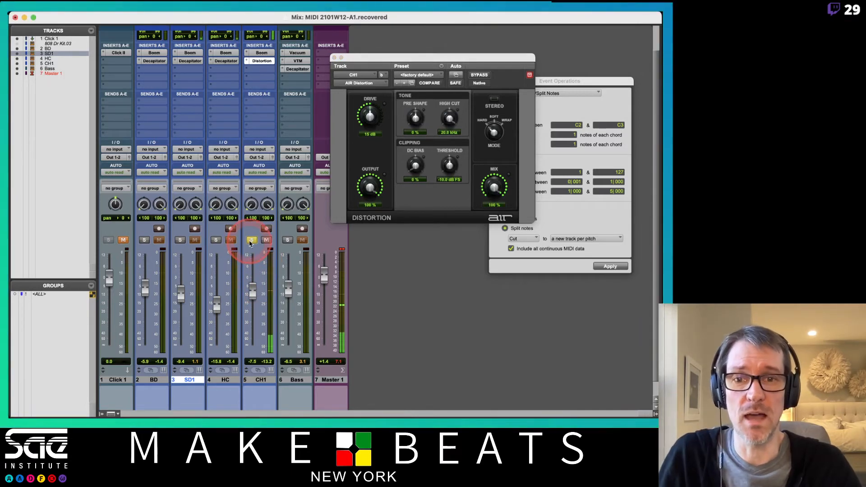
left_click(251, 241)
left_click(253, 288)
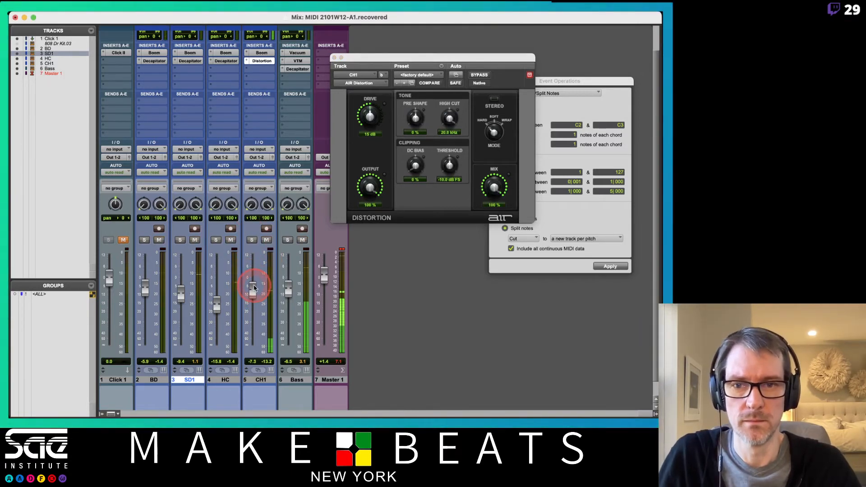
left_click_drag(254, 288, 219, 304)
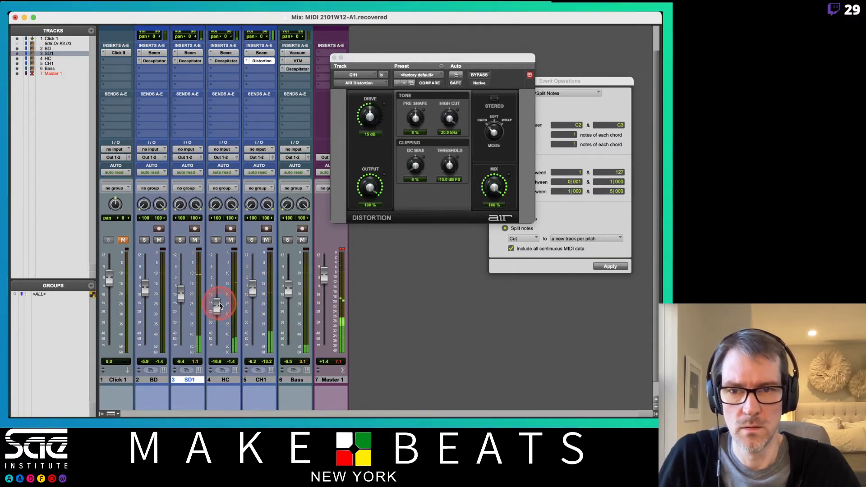
left_click(222, 69)
mouse_move(247, 69)
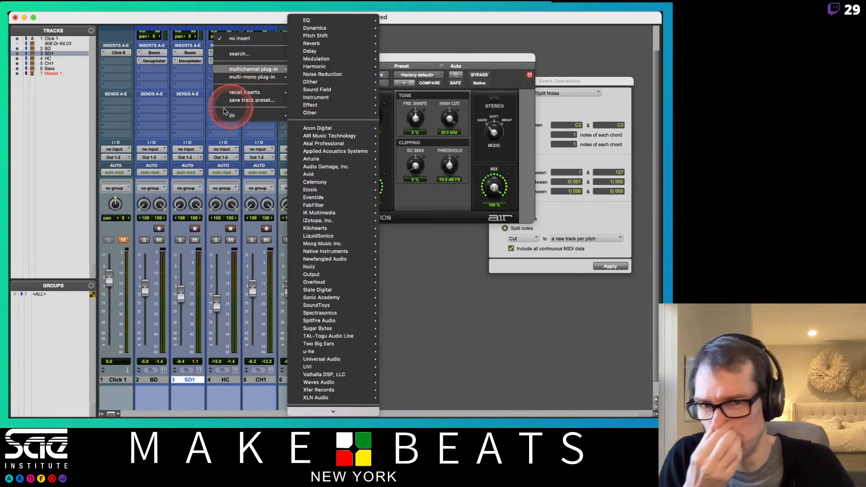
left_click(210, 120)
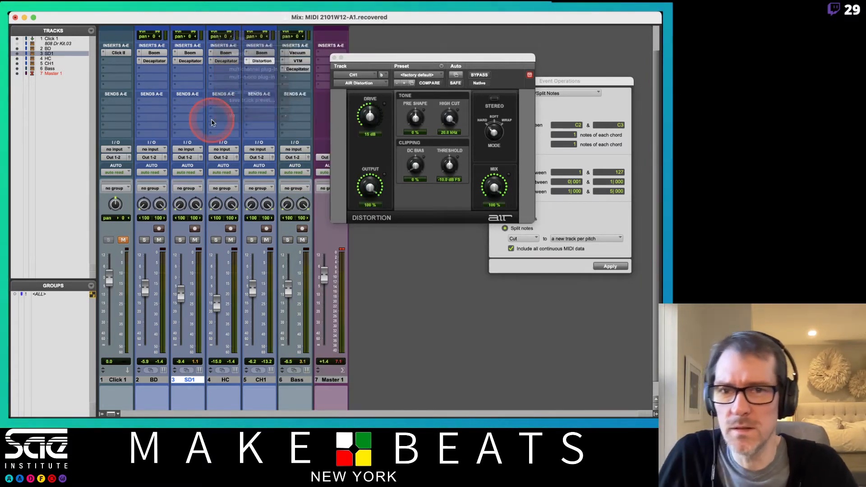
- Narrow HC's stereo panning to 25 left and 31 right and raise its fader to -12.1 dB
left_click(228, 208, "alt")
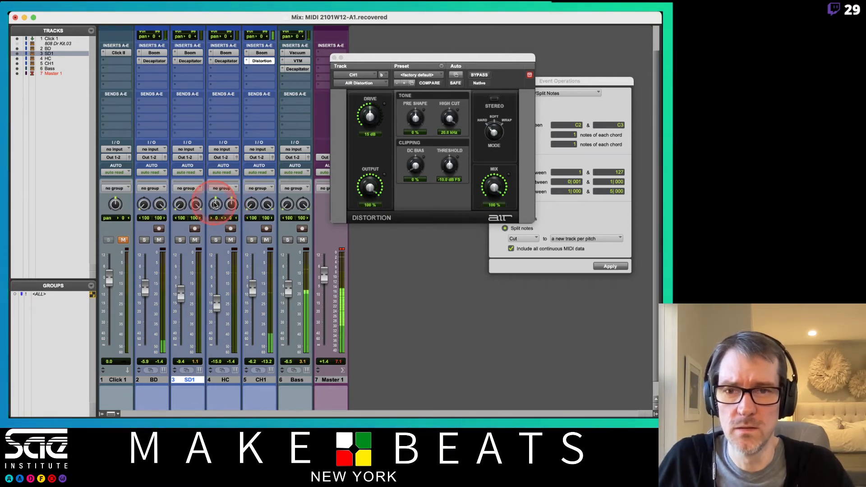
mouse_move(216, 205)
left_mouse_down()
mouse_move(234, 209)
mouse_move(230, 197)
left_mouse_up()
mouse_move(216, 305)
left_mouse_down()
mouse_move(219, 314)
mouse_move(217, 298)
left_mouse_up()
- Open HC's Boom instrument, tune the snare to -5.53 semitones, and move the plug-in window clear of the channel faders
left_click(230, 54)
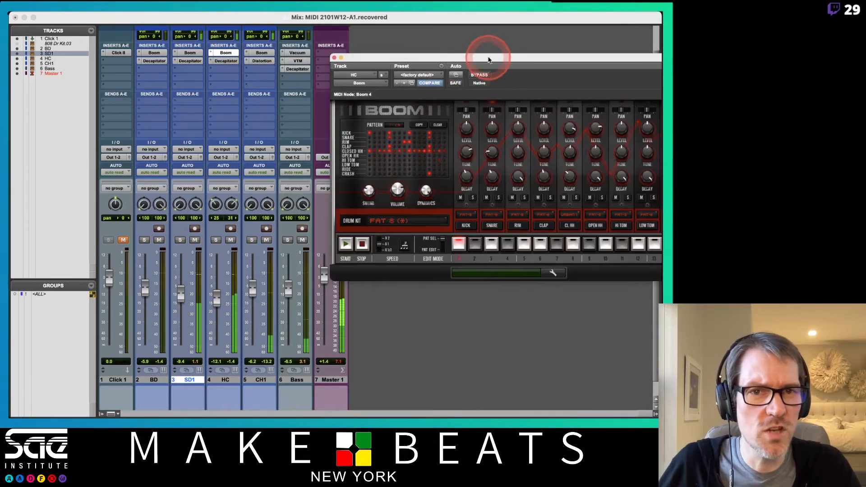
left_click_drag(488, 57, 355, 58)
left_click_drag(363, 145, 364, 155)
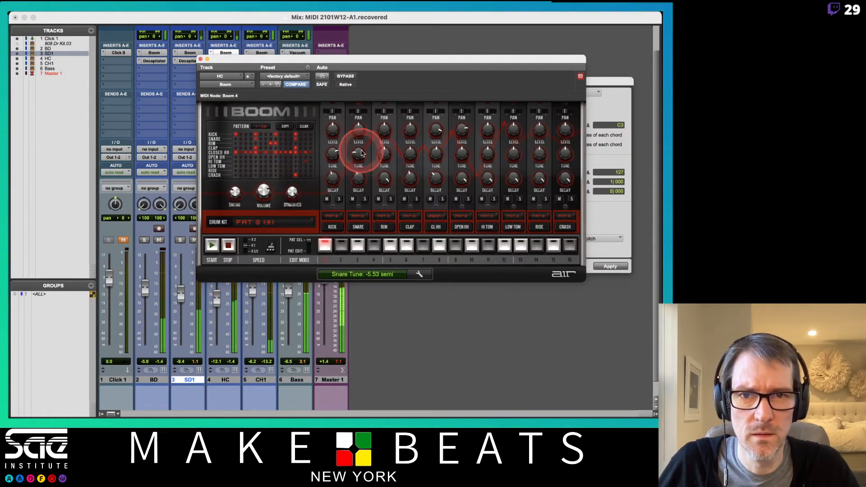
left_click(327, 51)
left_click_drag(324, 58, 390, 48)
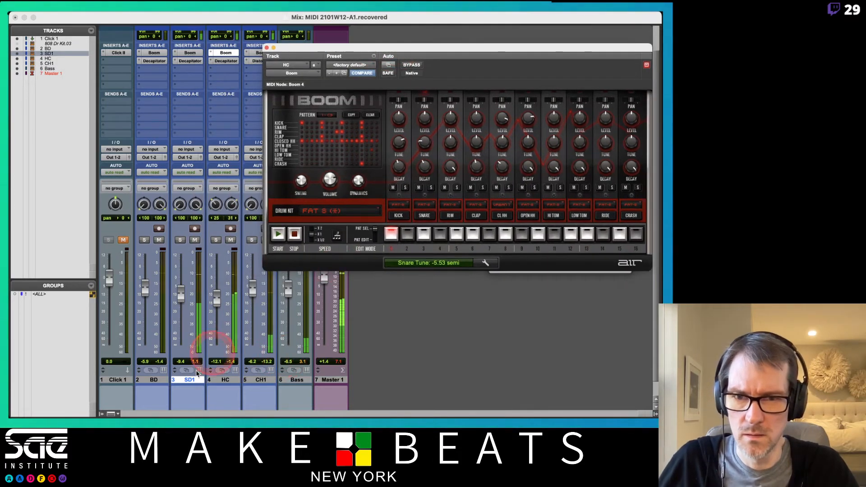
- Solo HC, rename SD1 to HC1 and HC to SD1, and move the new SD1 track ahead of HC1
left_click(216, 240)
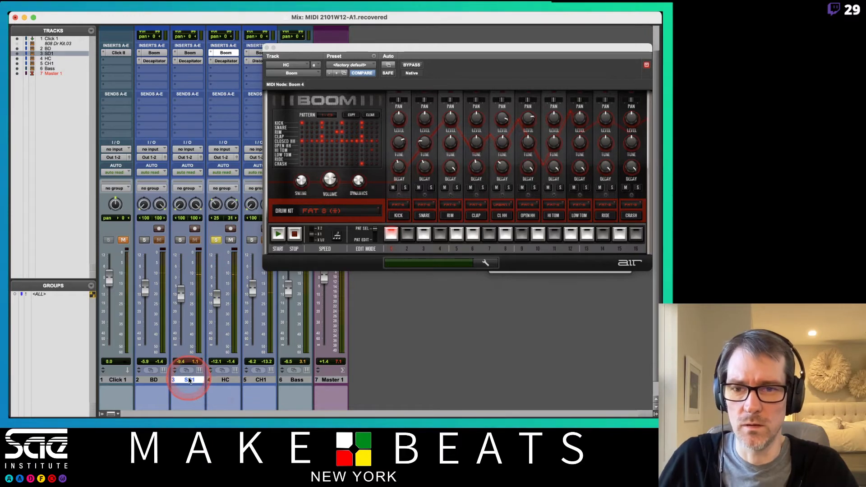
double_click(189, 381)
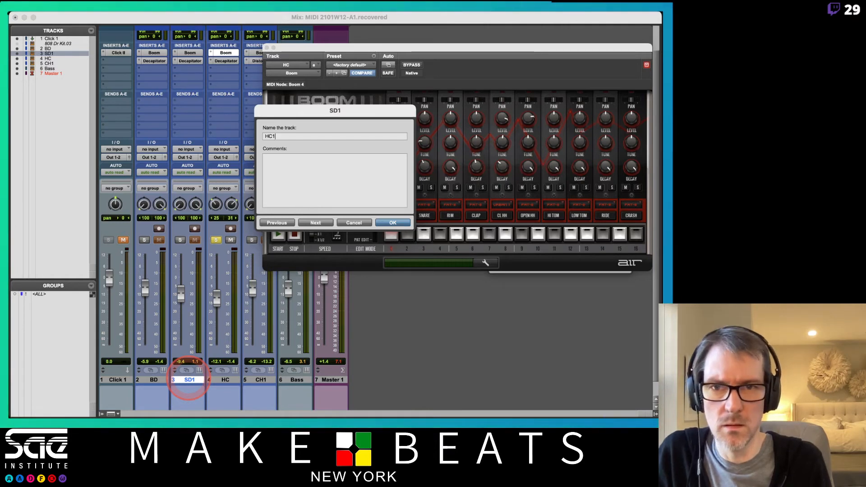
type("SD1")
key("Return")
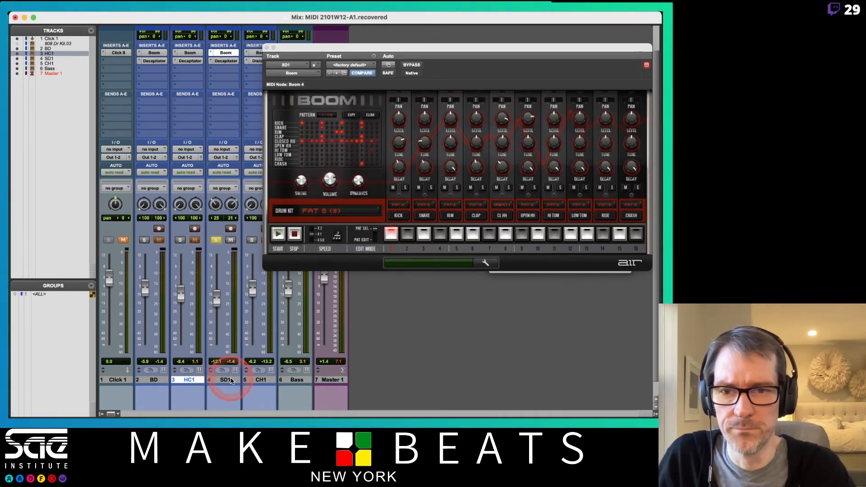
left_click_drag(230, 381, 182, 381)
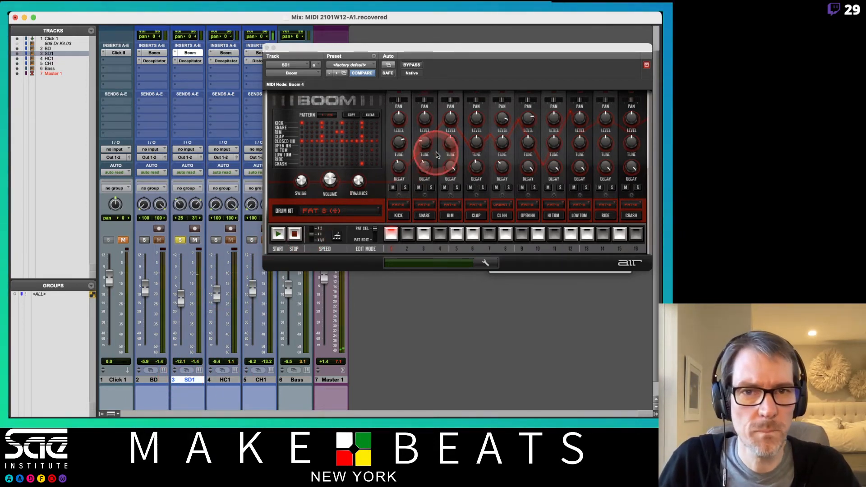
- In SD1's Boom, set the snare tune to +0.41 semitones and its decay to 39 %, and clear SD1's solo
mouse_move(423, 135)
left_mouse_down()
mouse_move(426, 108)
mouse_move(424, 124)
left_mouse_up()
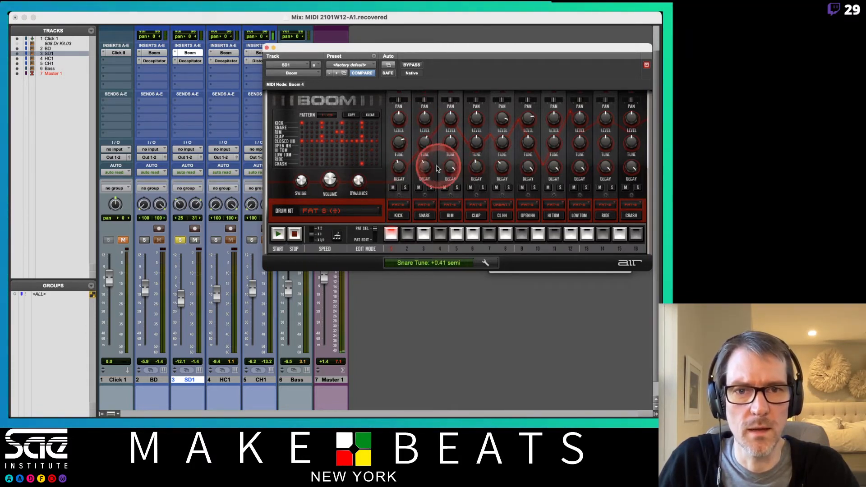
left_click_drag(426, 164, 427, 170)
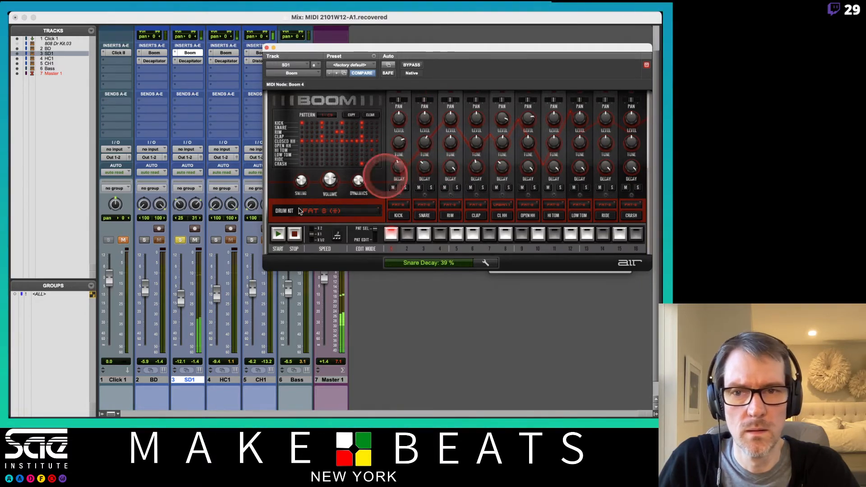
left_click(180, 241)
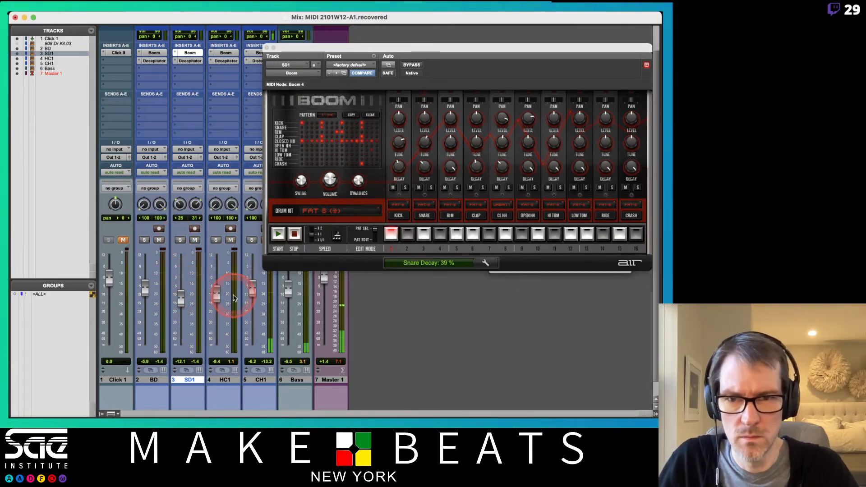
- Close SD1's Boom window, set the SD1 fader to -8.4 dB and HC1 to -12.6 dB, and play the beat
left_click_drag(221, 295, 219, 291)
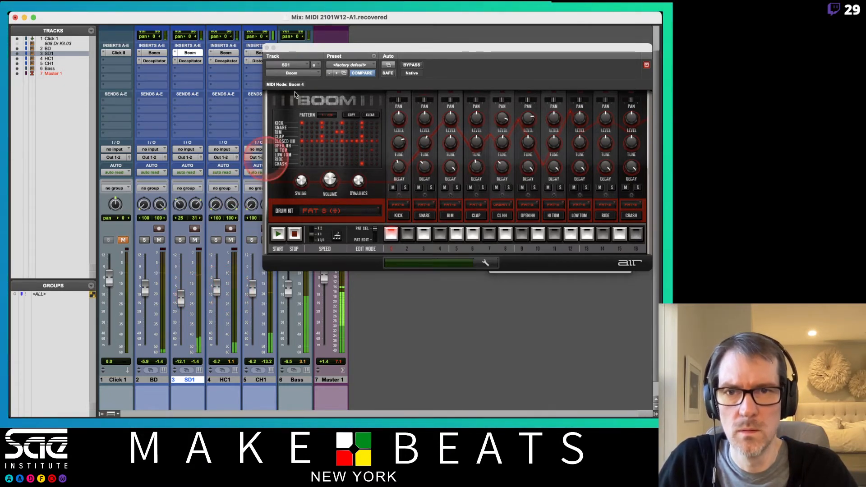
left_click(268, 47)
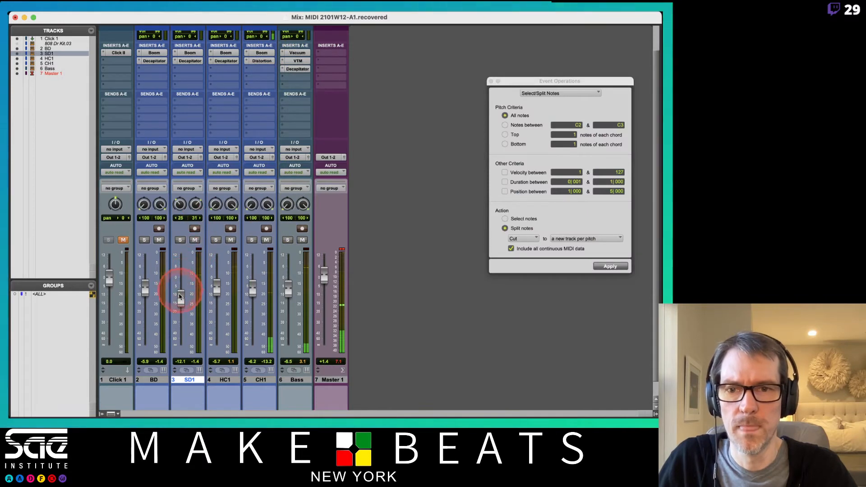
left_click_drag(179, 296, 221, 303)
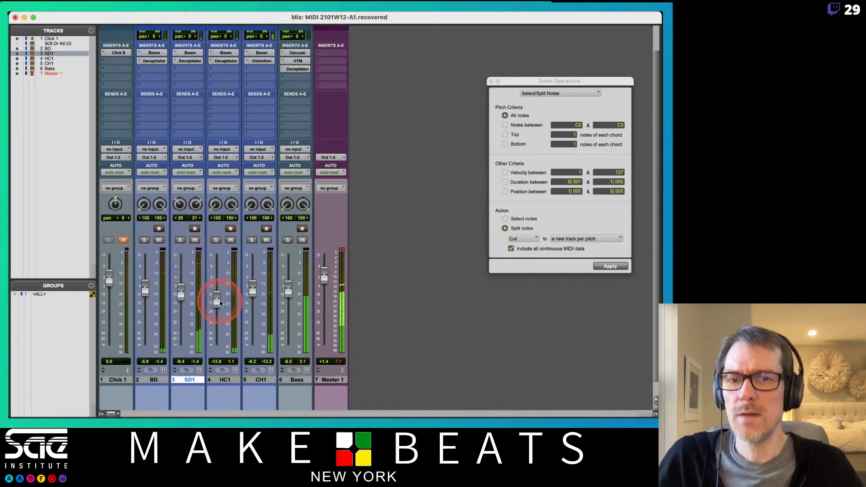
left_click(350, 244)
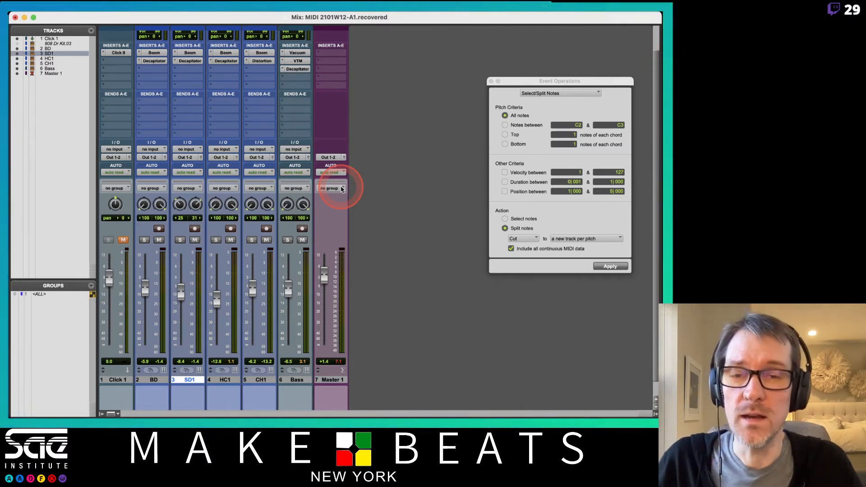
key("space")
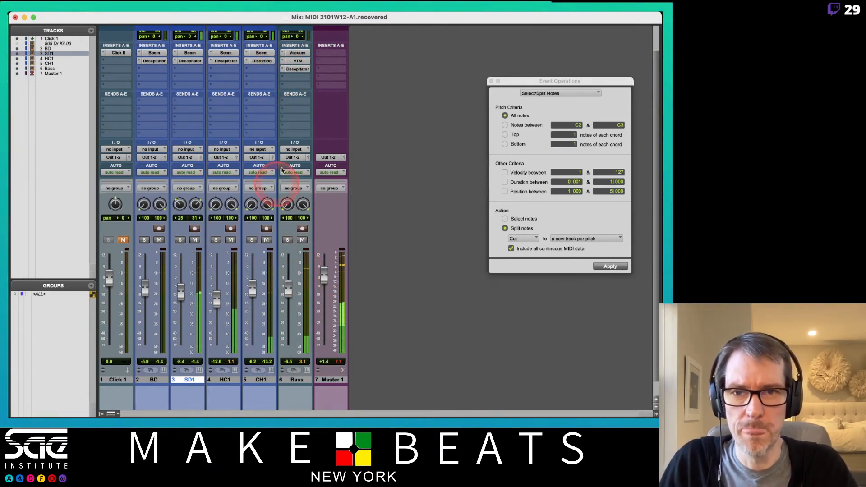
- Switch to the Edit window and open the Bass track's clip in the MIDI Editor
key("super+equal")
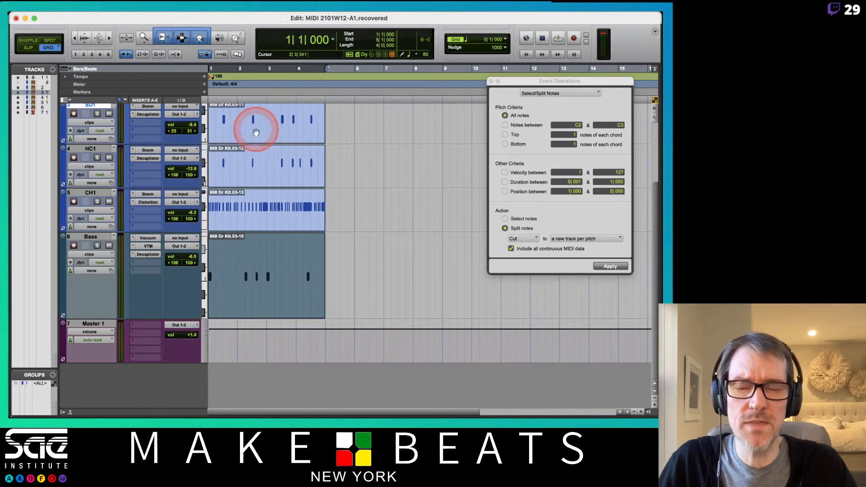
scroll(270, 135, "up", 3)
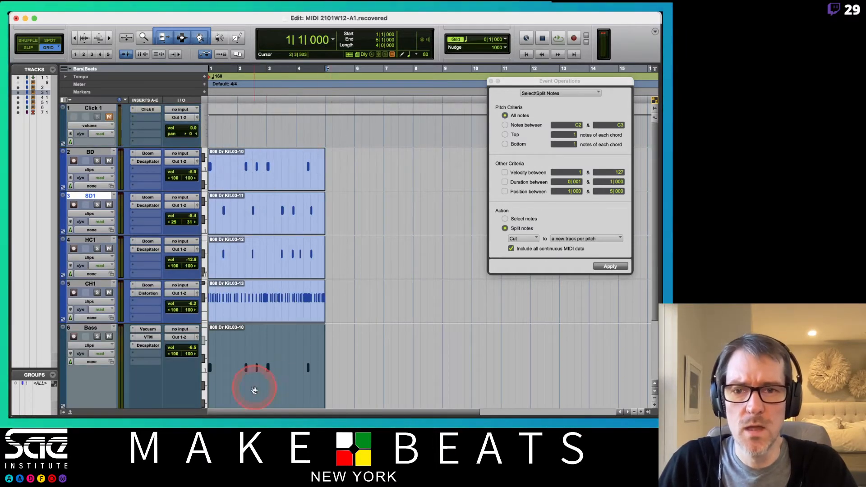
scroll(316, 370, "down", 3)
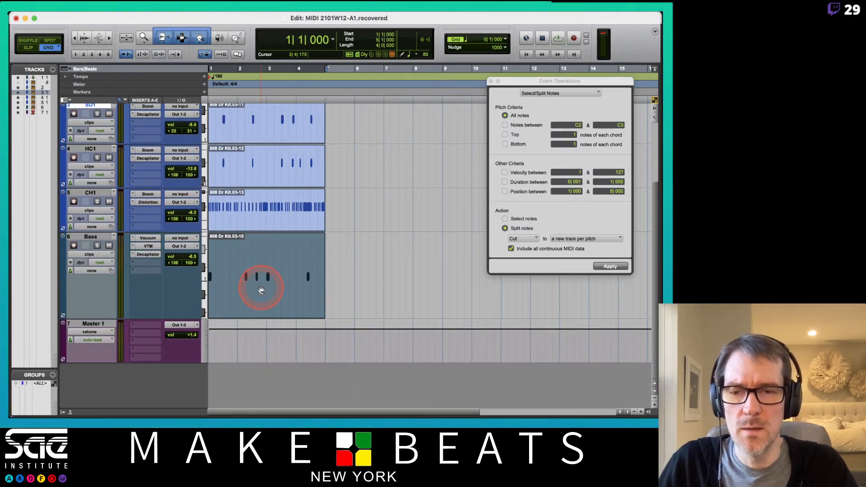
double_click(257, 299)
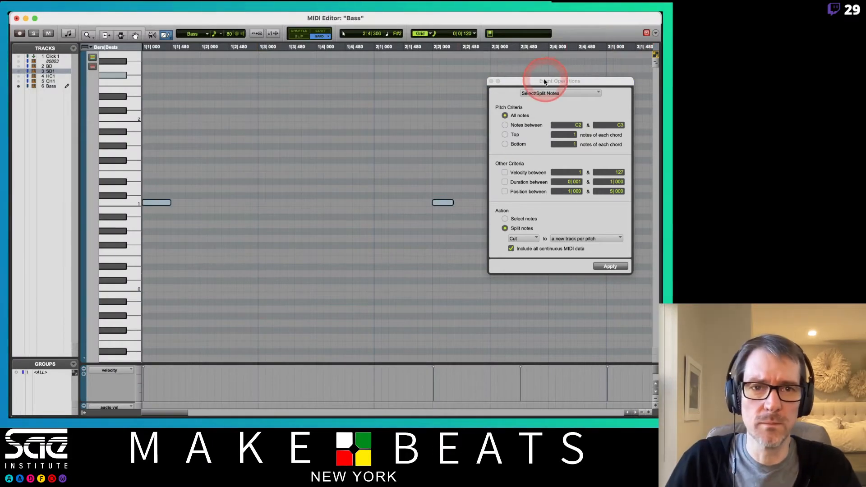
- Close the Event Operations window and fit the whole four-bar bass clip in the MIDI Editor's view
left_click_drag(538, 84, 498, 107)
key("r")
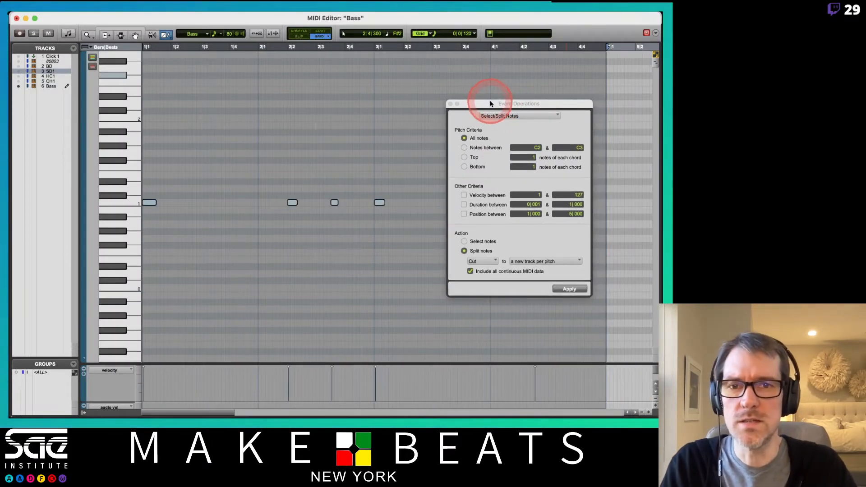
left_click(451, 104)
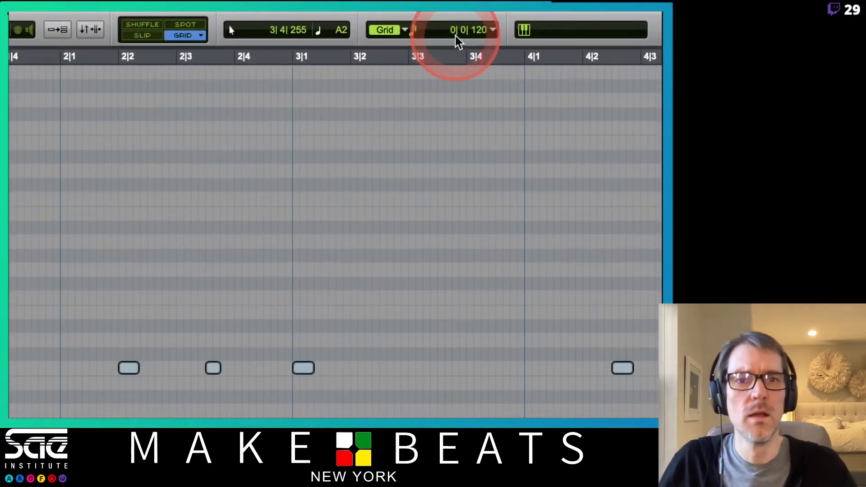
- Set the MIDI Editor's grid to 1/8 note (0|0|480) and the default note duration to 1/8 note
left_click(500, 32)
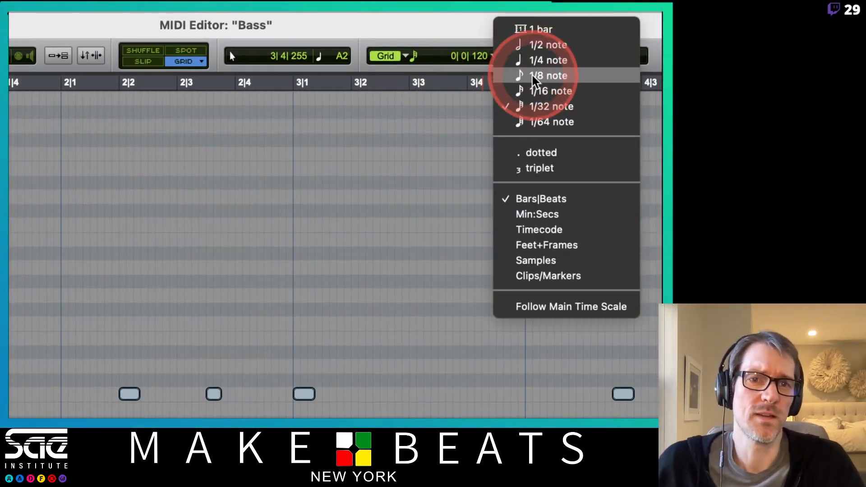
left_click(535, 78)
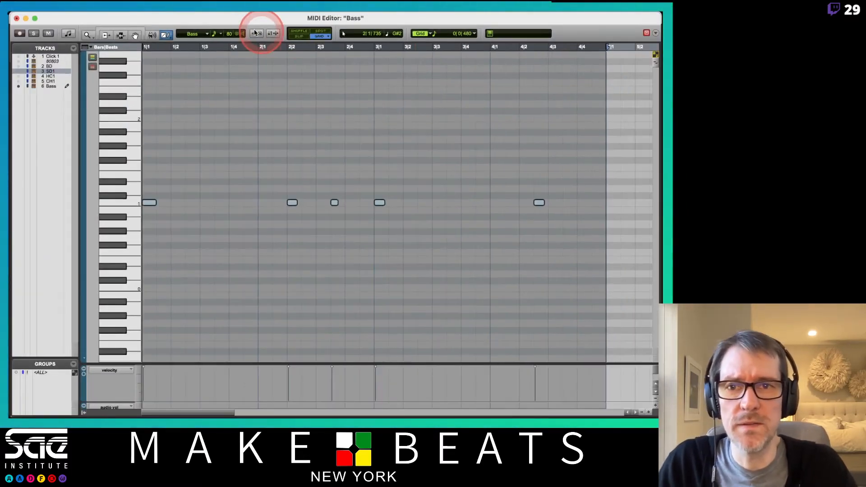
left_click(221, 35)
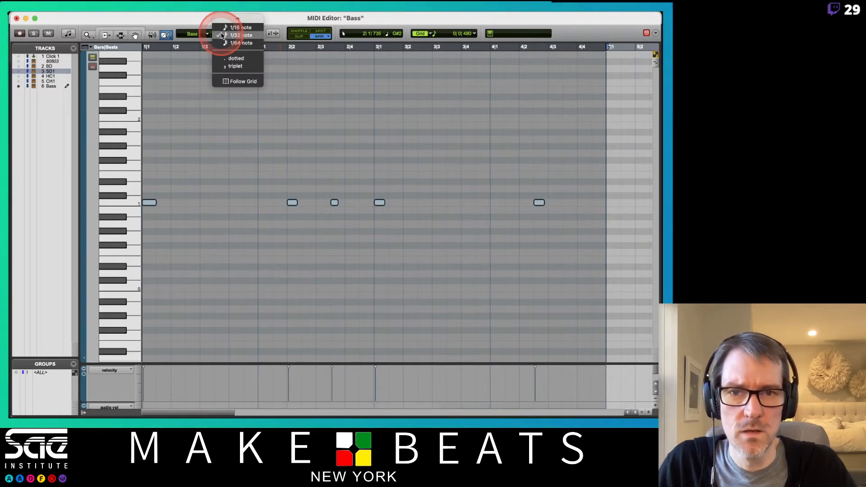
scroll(237, 35, "up", 3)
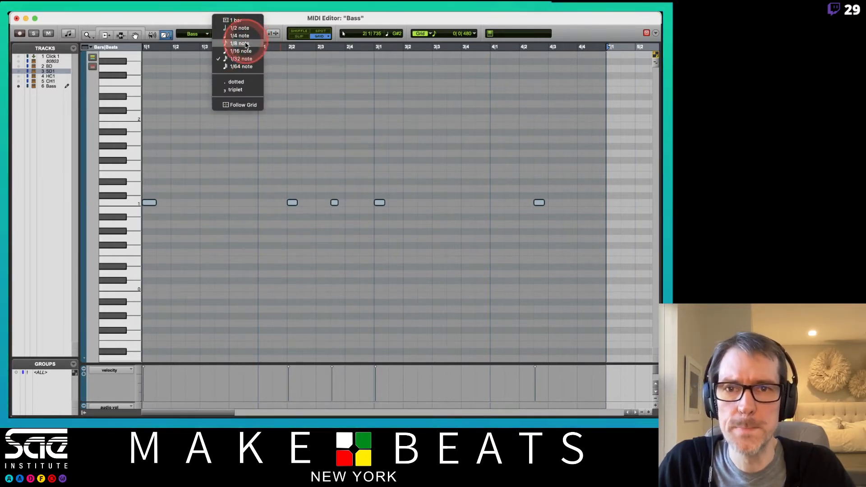
left_click(241, 43)
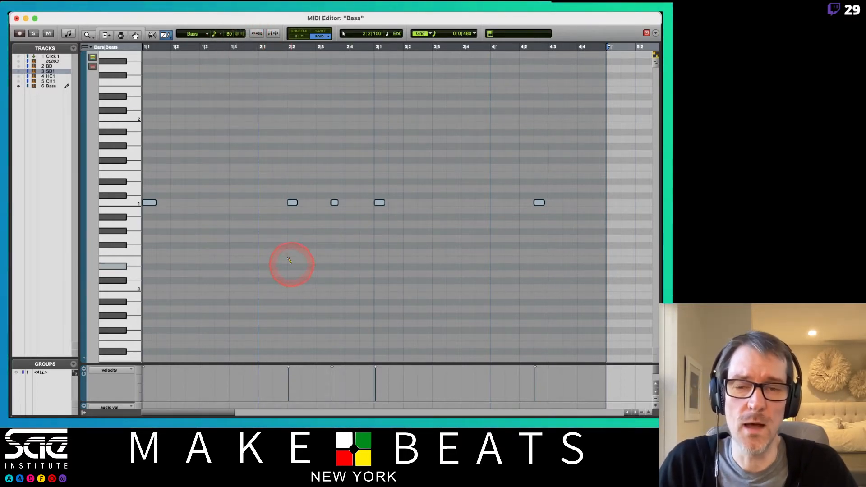
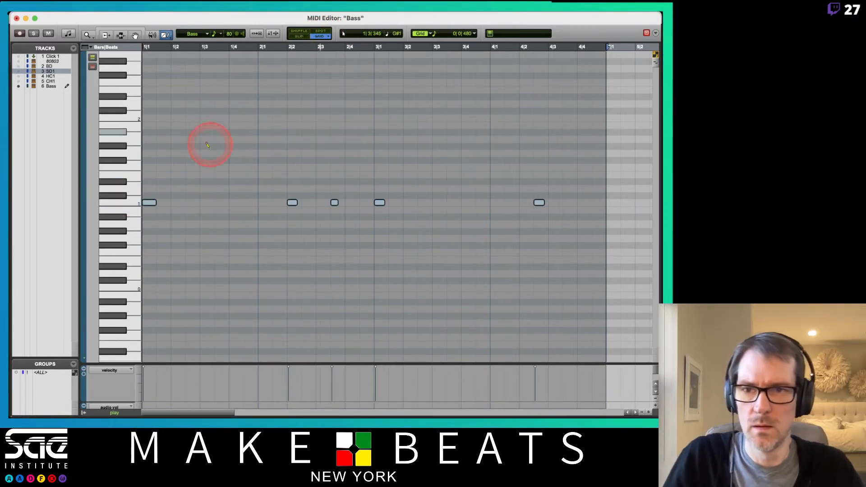
- Transpose all the bass notes up to F1 and copy one note to C2 at bar 2, beat 3
left_click(138, 200)
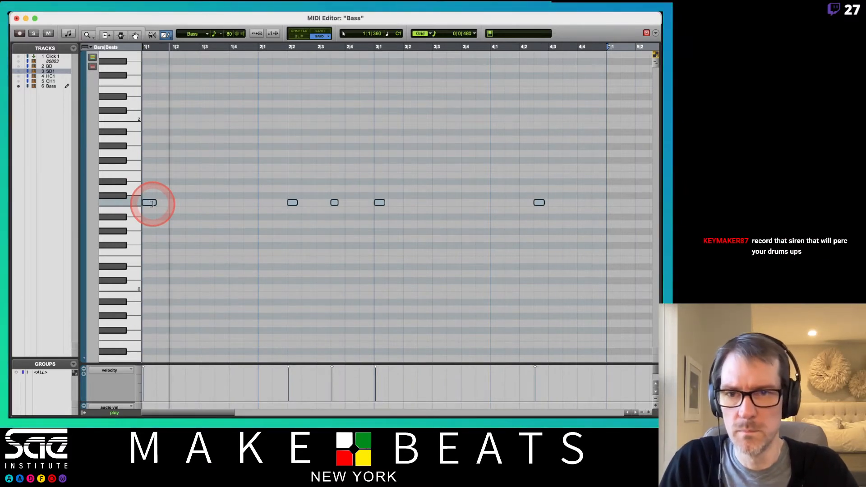
left_click_drag(150, 203, 144, 170)
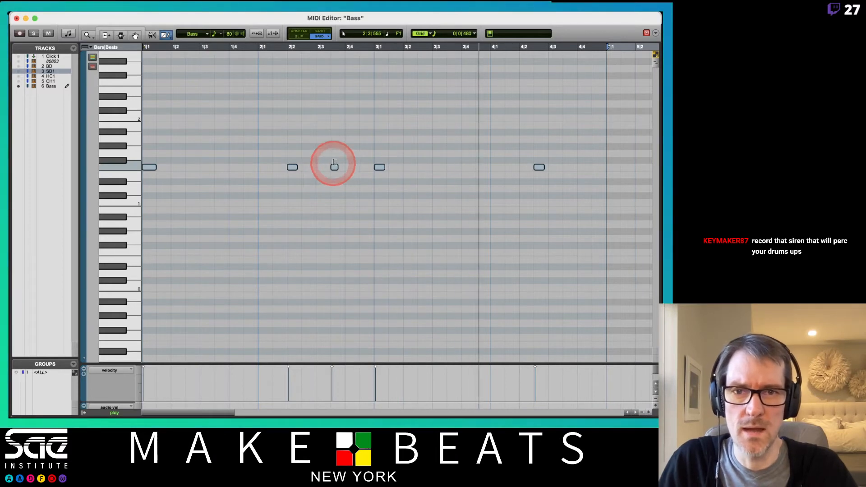
key("F7+F8")
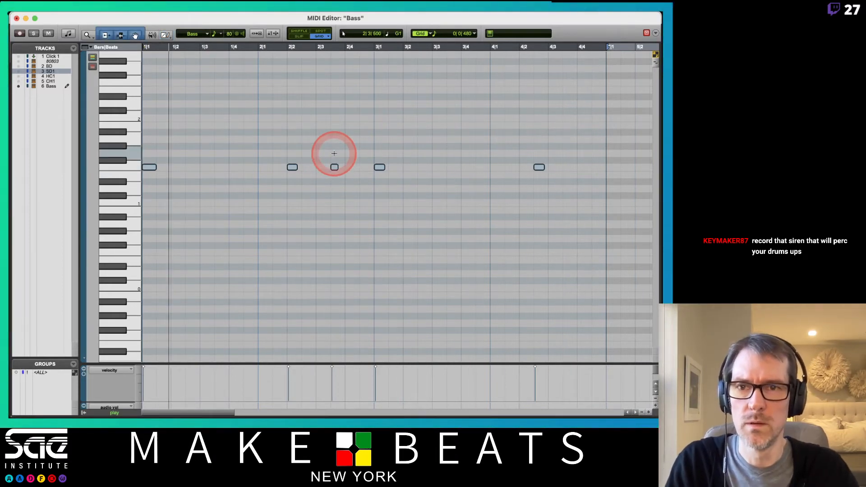
left_click(334, 154)
left_click(335, 167)
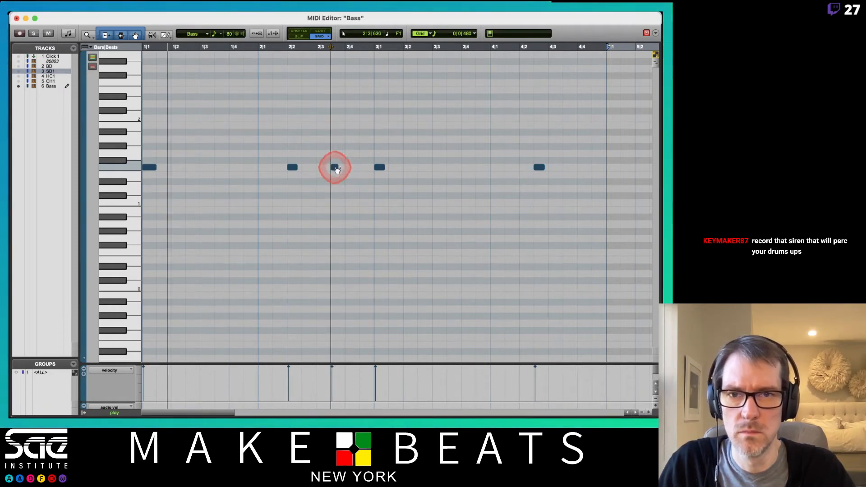
left_click_drag(335, 168, 321, 120)
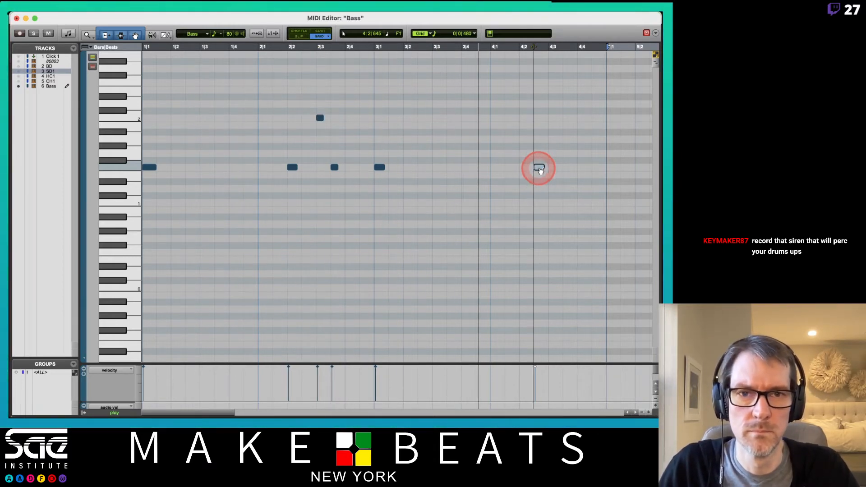
- Add an E♭1 bass note at bar 3, beat 4, and delete the extra E♭1 note in bar 4
left_click(436, 131)
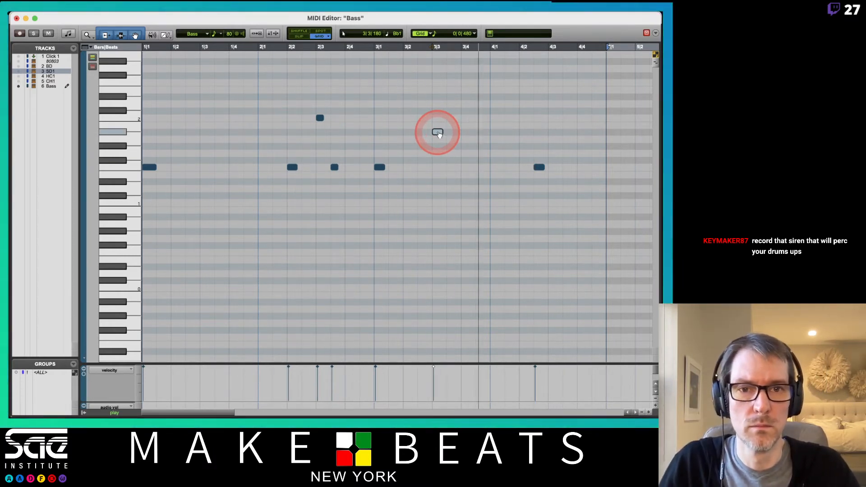
left_click_drag(438, 134, 515, 182)
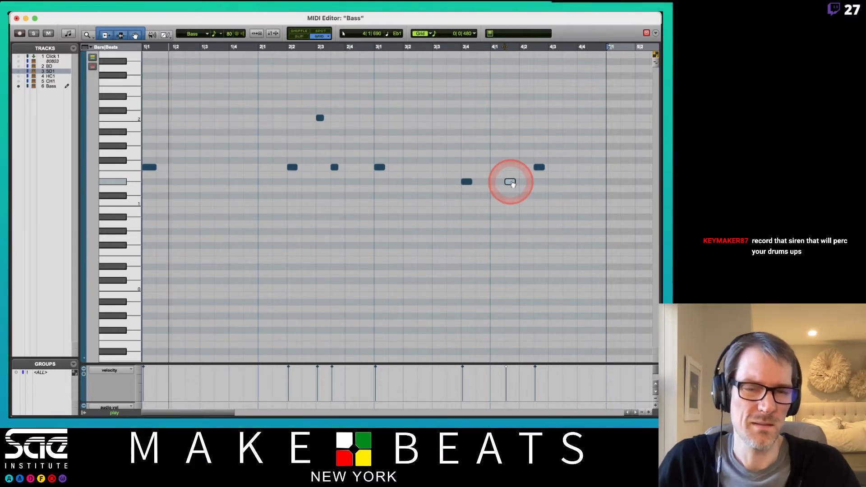
key("Delete")
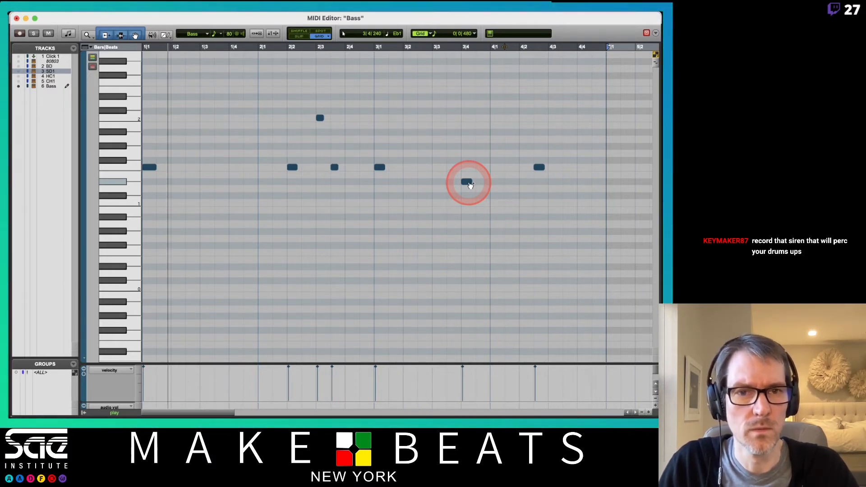
- Lower the bass notes at bar 3, beat 4 and bar 4, beat 2 to B♭0, and delete the trial copy between them
left_click_drag(469, 185, 509, 217)
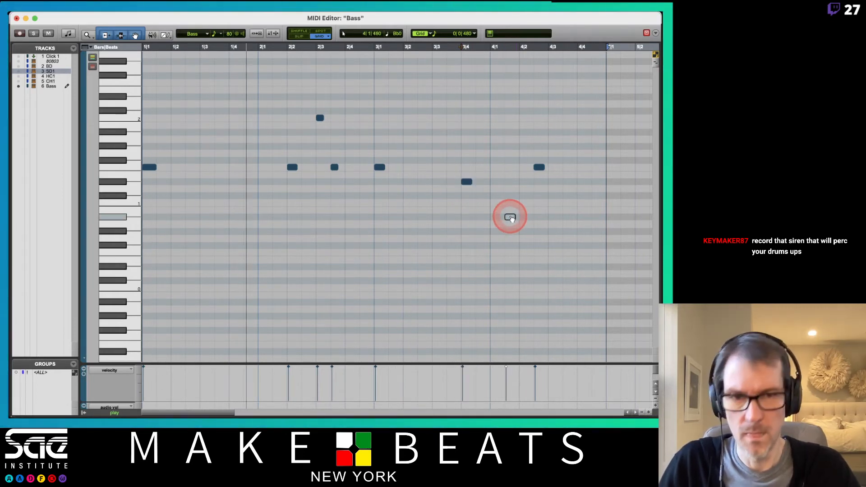
left_click(466, 183)
left_click_drag(468, 188, 465, 218)
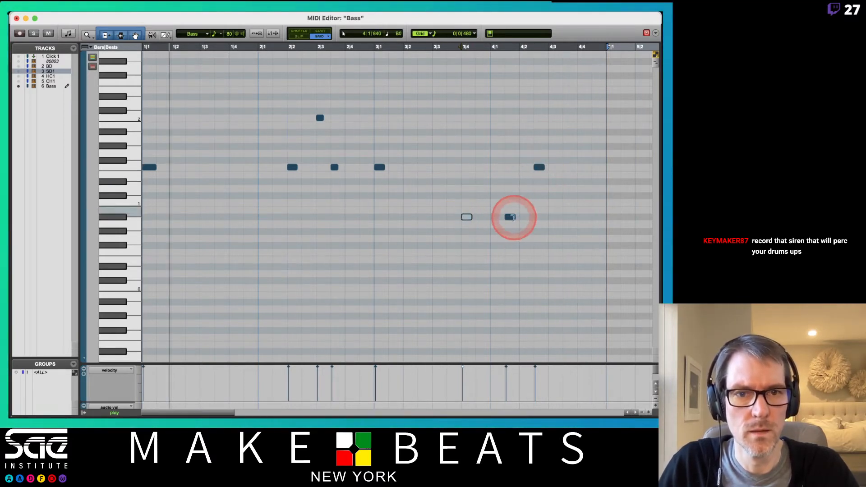
left_click(511, 219)
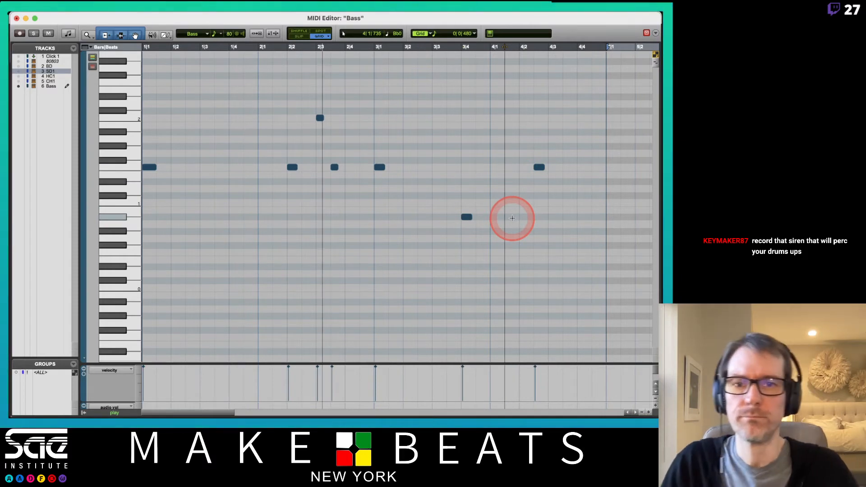
key("Delete")
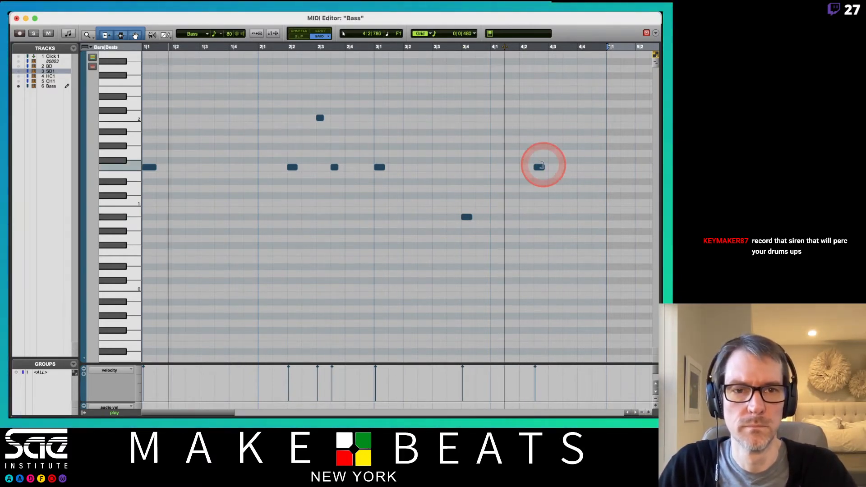
left_click_drag(542, 167, 542, 219)
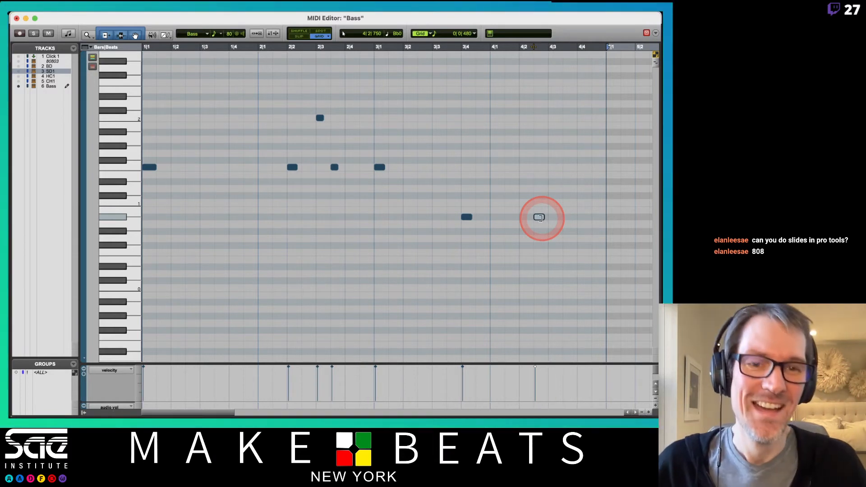
left_click(521, 156)
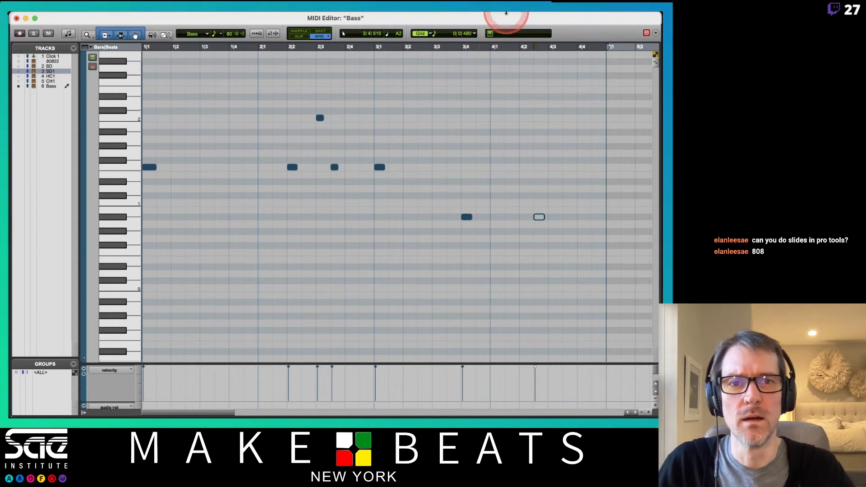
- Open Vacuum on the Bass track from the Edit window and set its glide mode to On
key("super+Tab")
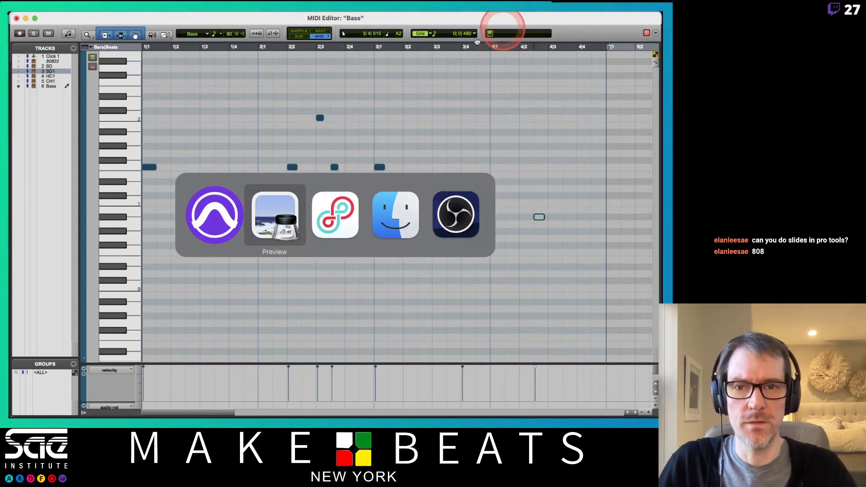
left_click(217, 207)
key("super+equal")
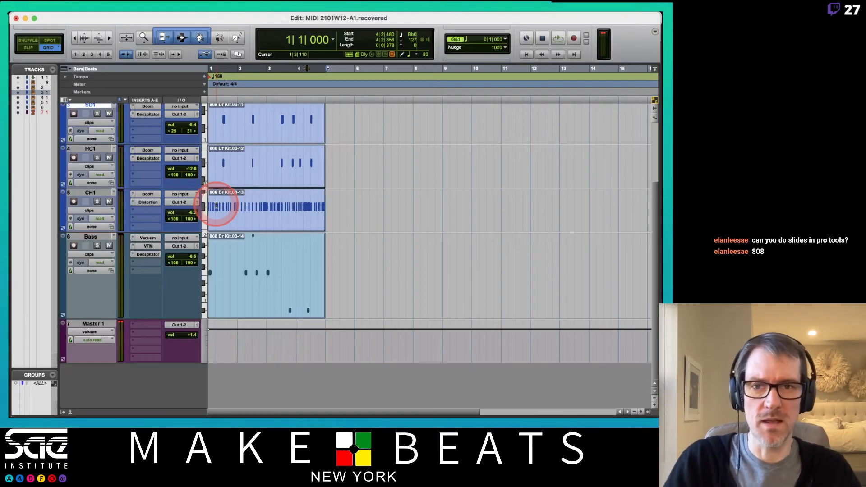
left_click(147, 238)
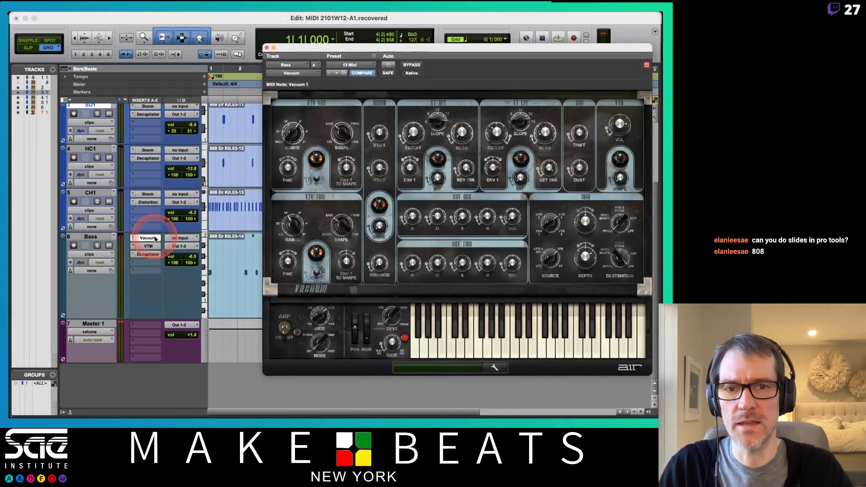
left_click(501, 369)
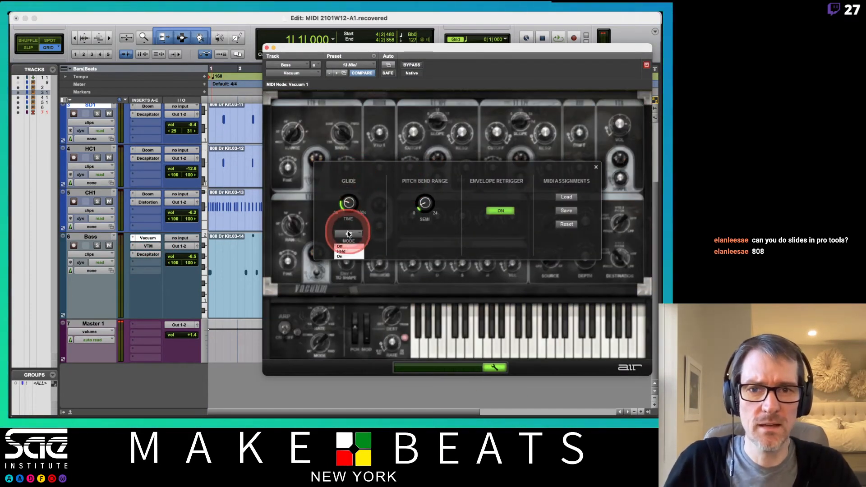
left_click(352, 257)
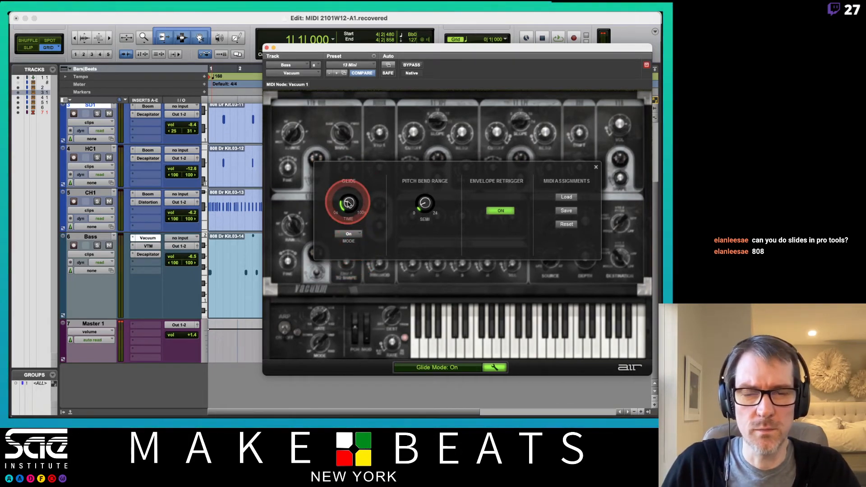
- Adjust Vacuum's glide time by ear during playback, trying about 93.5 ms and ending on a longer glide, with the Bass track selected
left_click_drag(349, 204, 344, 187)
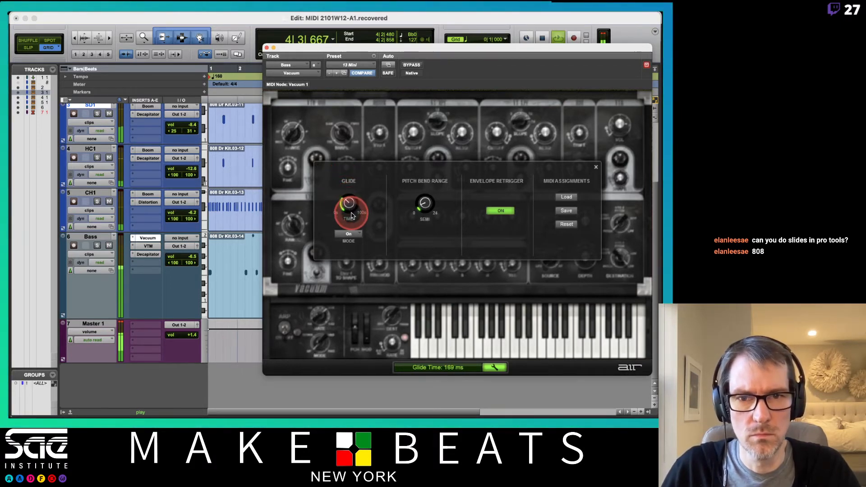
left_click_drag(352, 223, 354, 223)
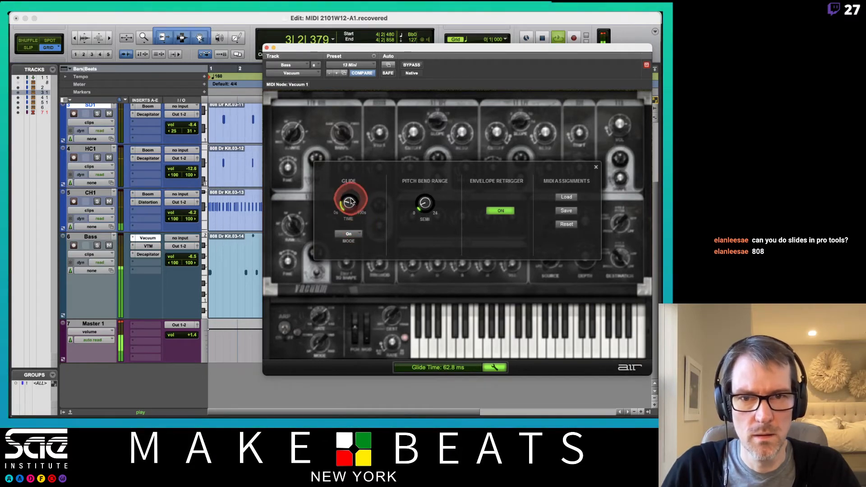
left_click_drag(351, 196, 351, 206)
key("space")
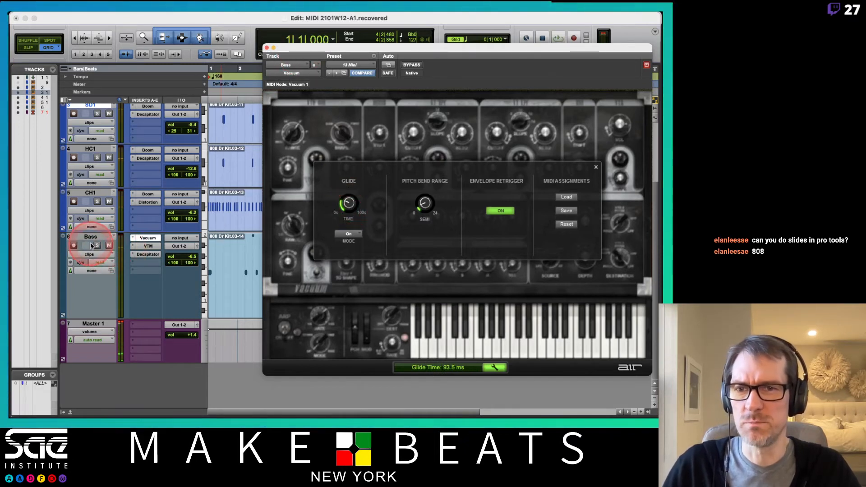
left_click(91, 238)
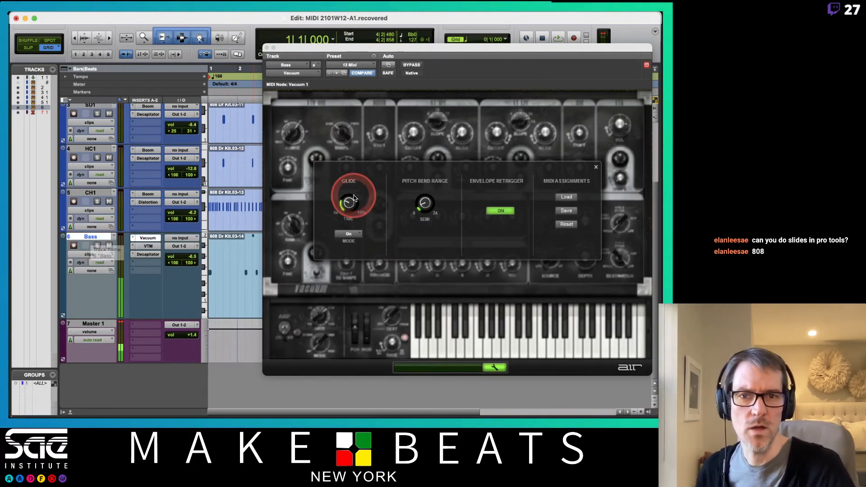
left_click_drag(347, 203, 350, 191)
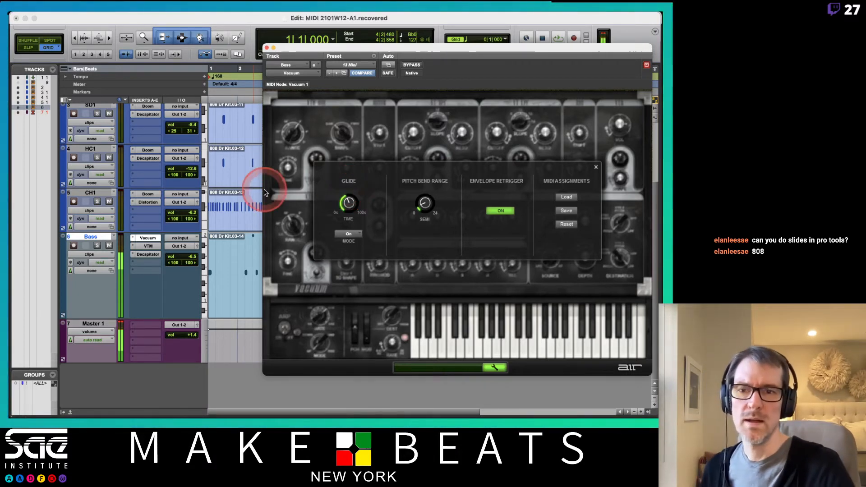
- Create a new playlist named Bass.01 on the Bass track
left_click(112, 236)
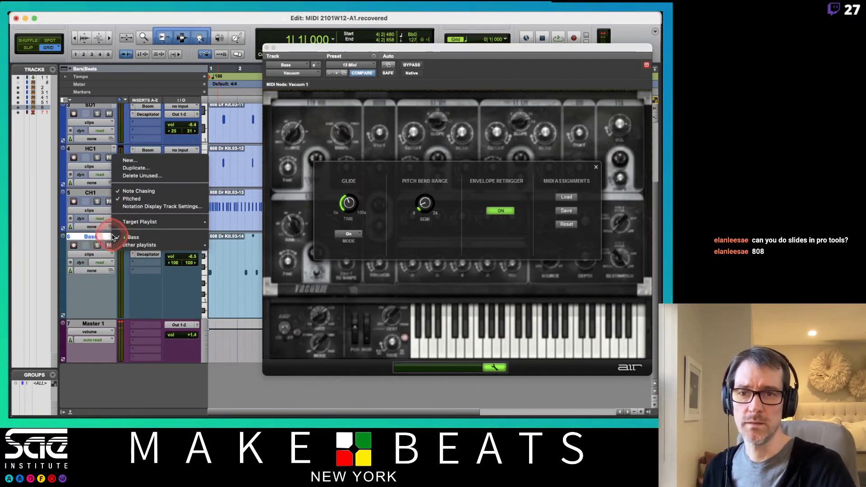
left_click(128, 160)
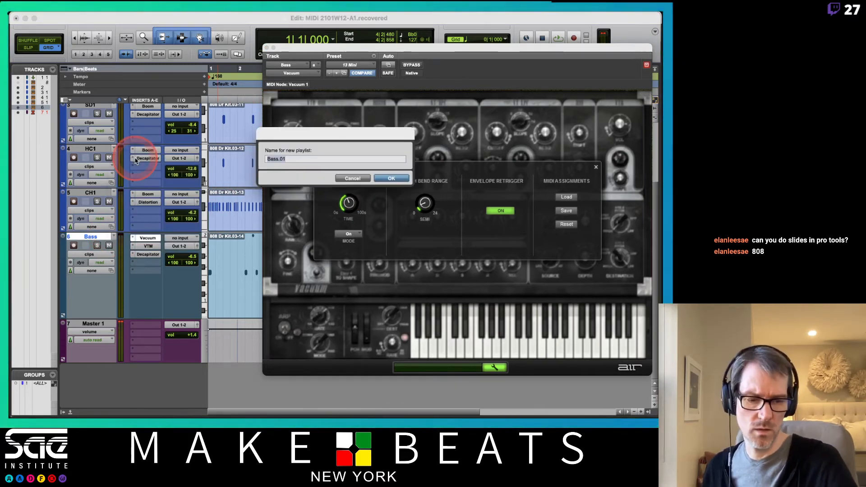
key("Return")
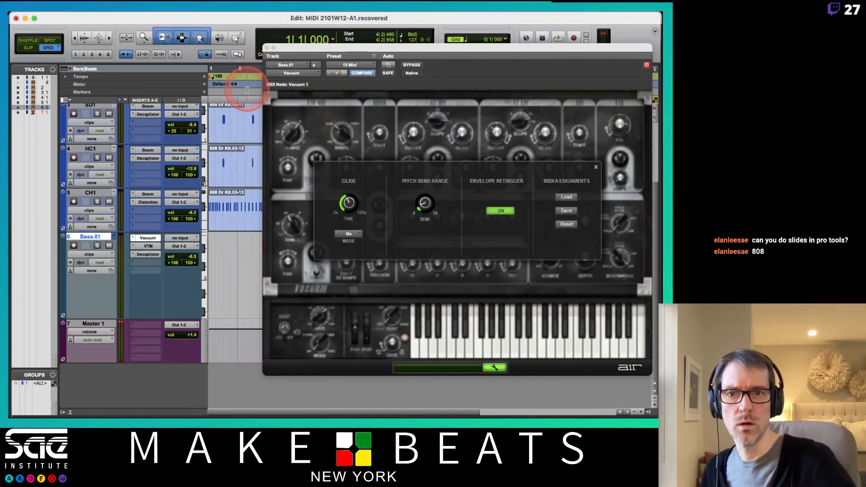
- Record a new bass part on the Bass.01 playlist and move the Vacuum window off the clips
key("super+space")
key("Return")
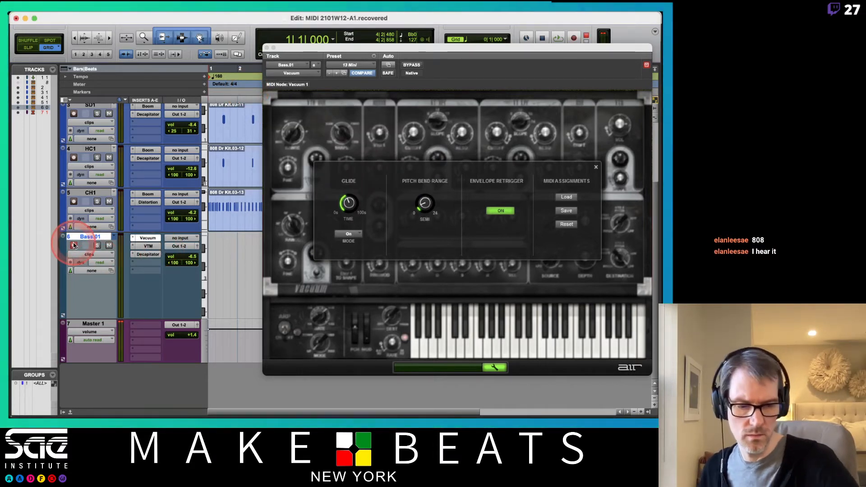
scroll(171, 161, "up", 5)
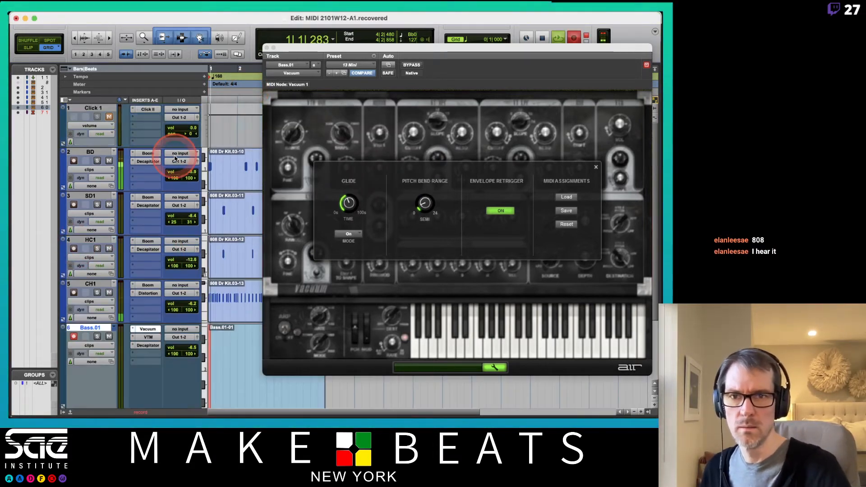
left_click_drag(309, 45, 402, 49)
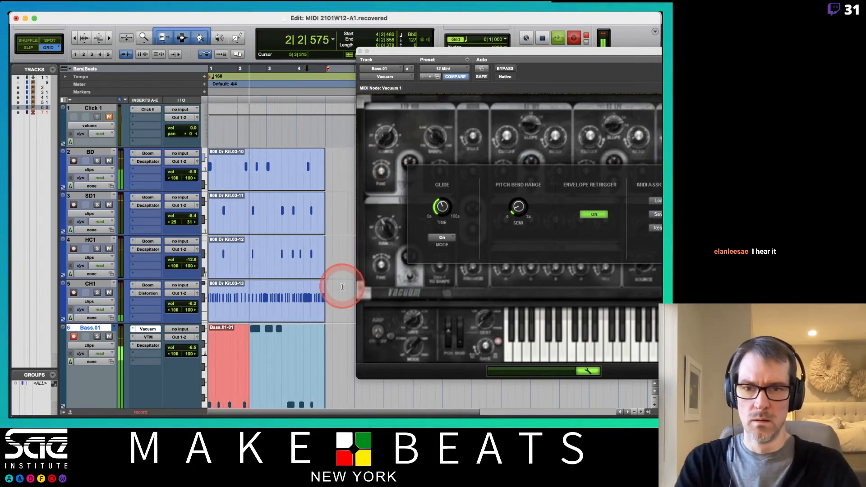
scroll(341, 283, "down", 3)
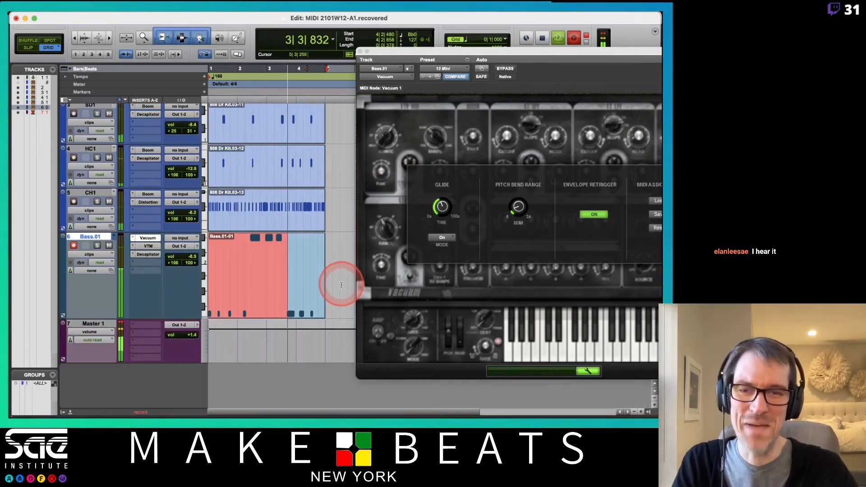
- Open the recorded Bass.01 clip in the MIDI Editor, close Vacuum, and quantize the clip's notes to a 1/8-note grid
double_click(261, 309)
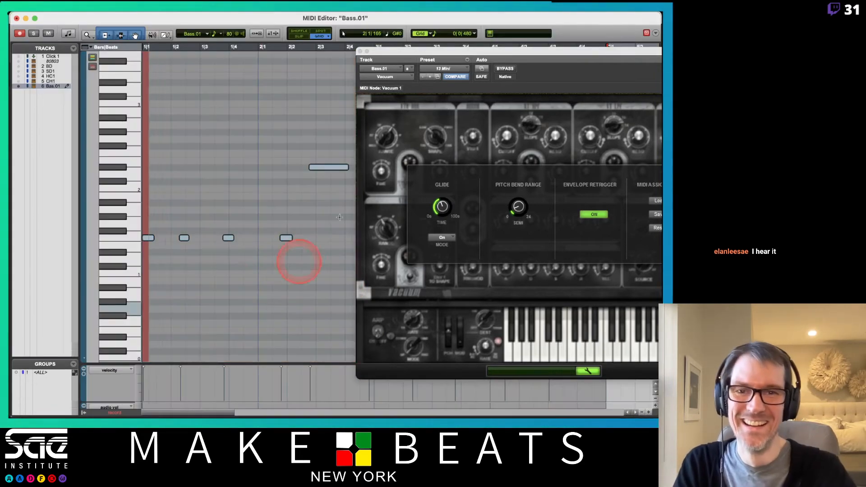
left_click(359, 53)
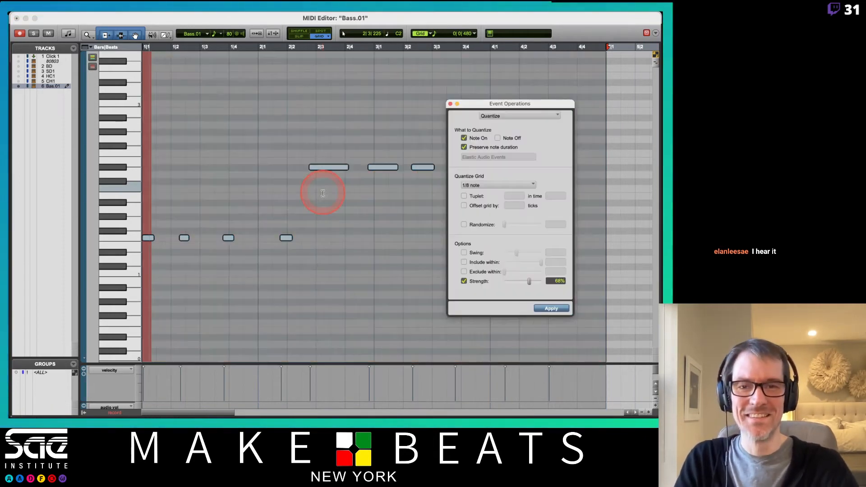
key("alt+0")
left_click(490, 185)
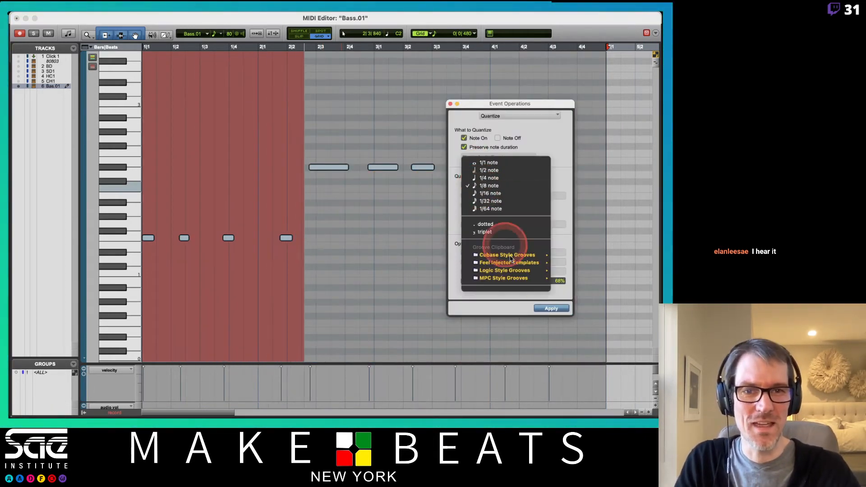
left_click(569, 275)
left_click(556, 309)
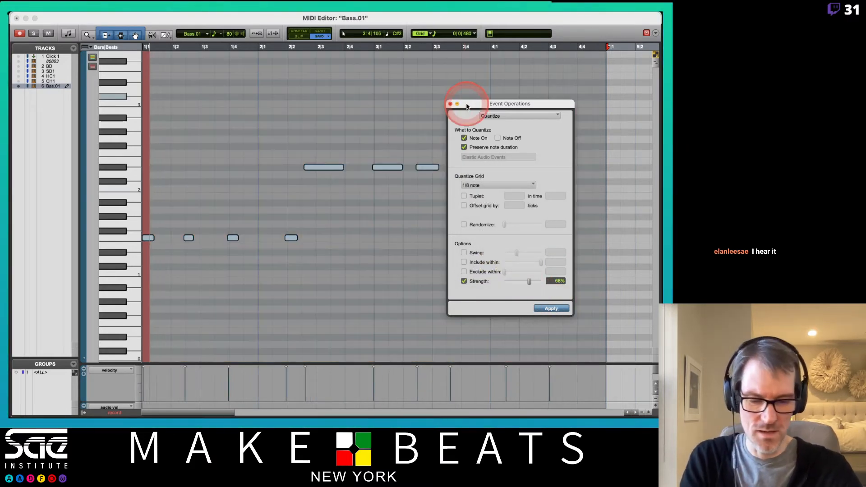
- Start playback and quantize the bass notes to the 1/8-note grid again with the Strength option turned off
key("super+space")
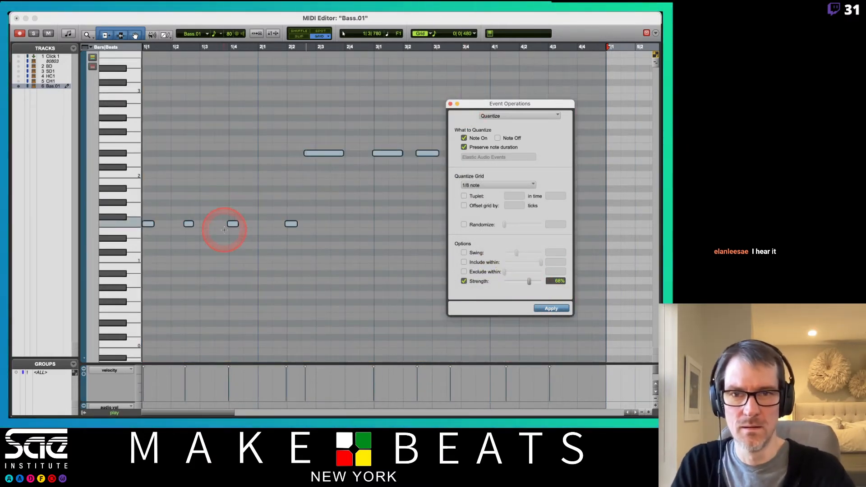
left_click(465, 281)
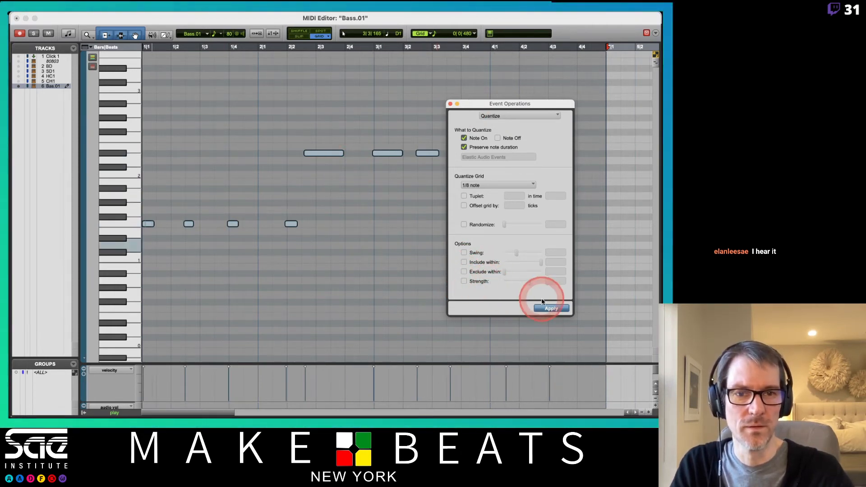
left_click(550, 309)
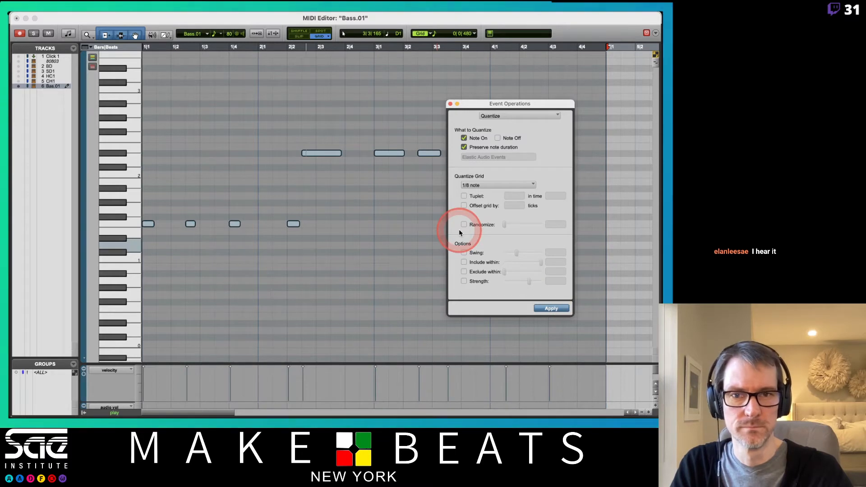
- Move the first high bass note in bar 2 an eighth note later and the low note before it an eighth note earlier
left_click(329, 149)
left_click_drag(321, 154, 339, 155)
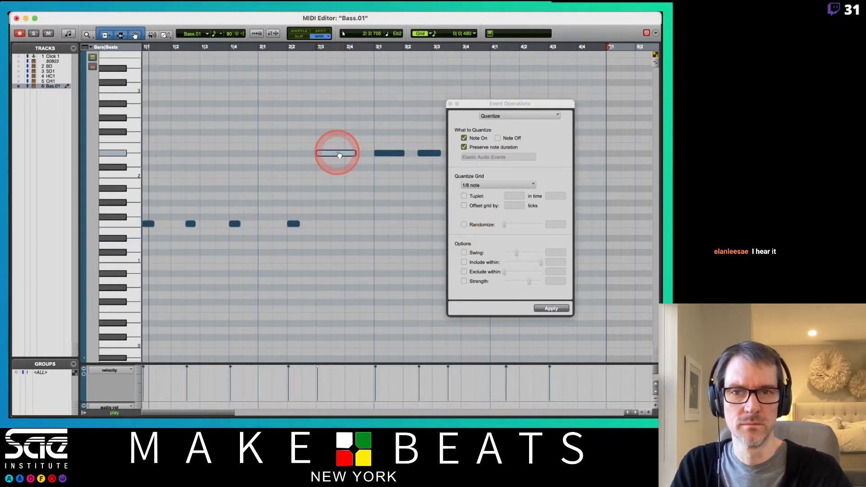
left_click(292, 225)
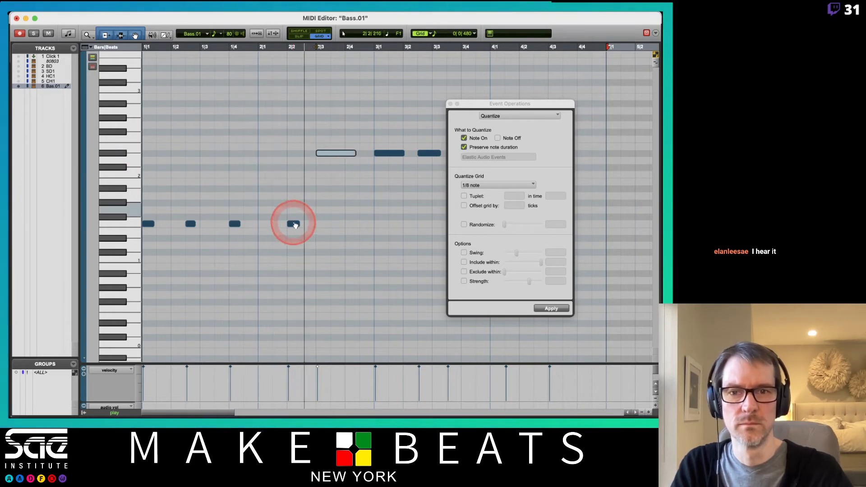
left_click_drag(296, 227, 280, 226)
- Move the Event Operations window clear of the notes and shift the long low bass note in bar 3 to beat 3|4
left_click(477, 106)
left_click_drag(477, 107, 600, 121)
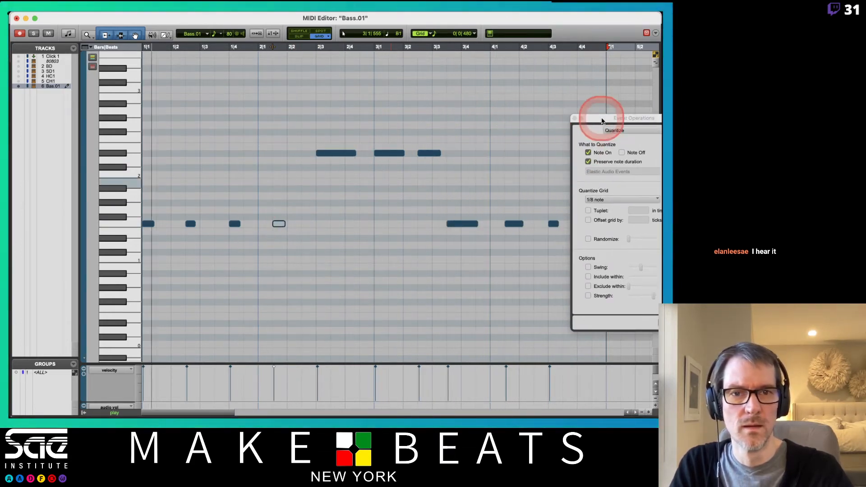
left_click(465, 226)
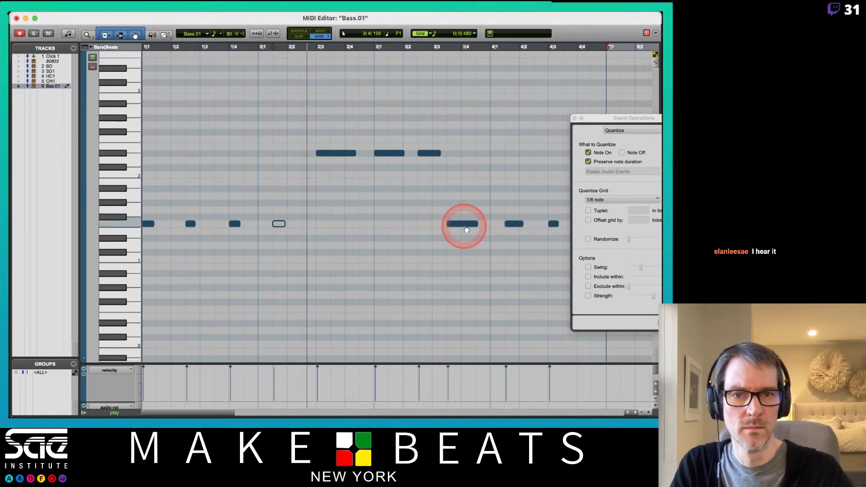
left_click_drag(467, 230, 492, 224)
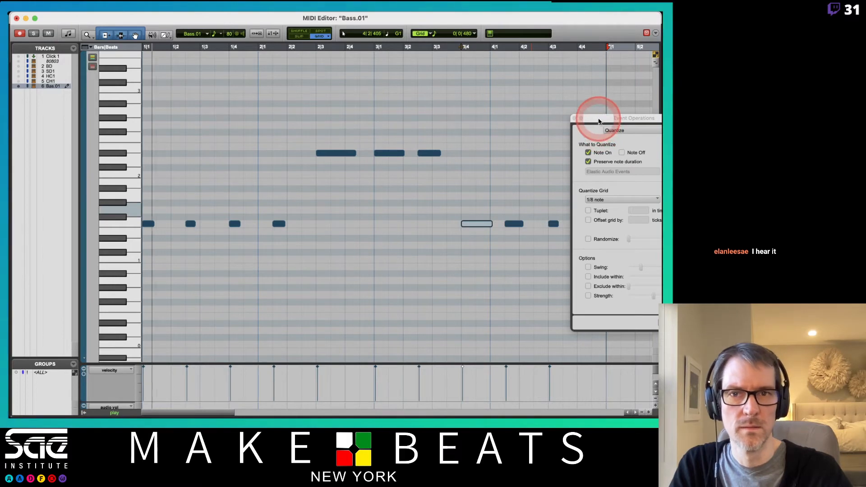
left_click_drag(599, 119, 409, 295)
left_click(519, 224)
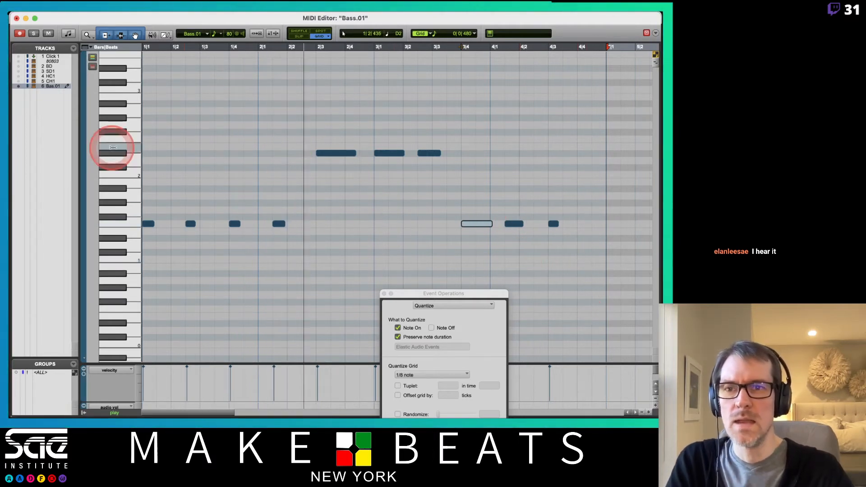
- Show the BD track's notes alongside the bass and move bar 2's low and first high notes an eighth note later, onto the kicks
left_click(18, 66)
left_click(293, 280)
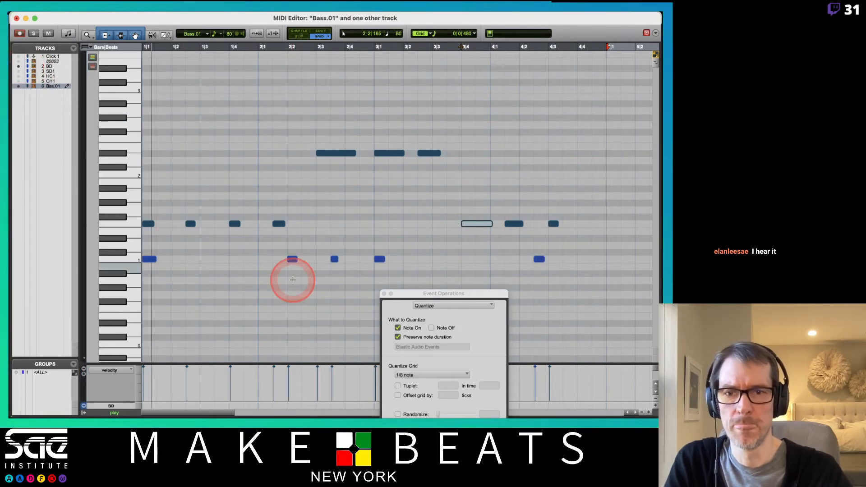
left_click(322, 201)
left_click(282, 224)
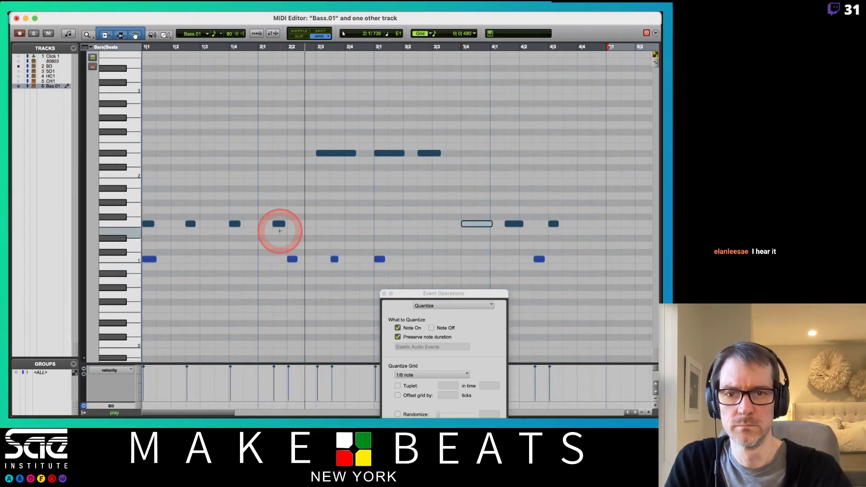
left_click_drag(285, 227, 299, 227)
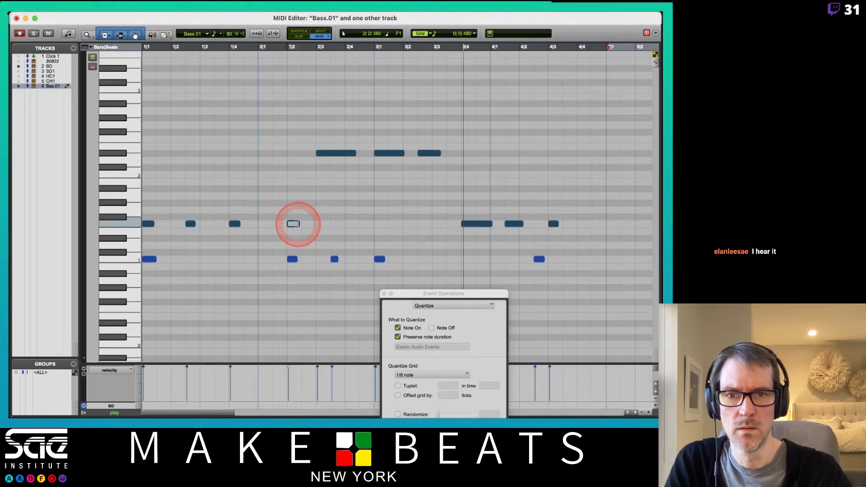
left_click(341, 149)
left_click_drag(340, 154, 356, 155)
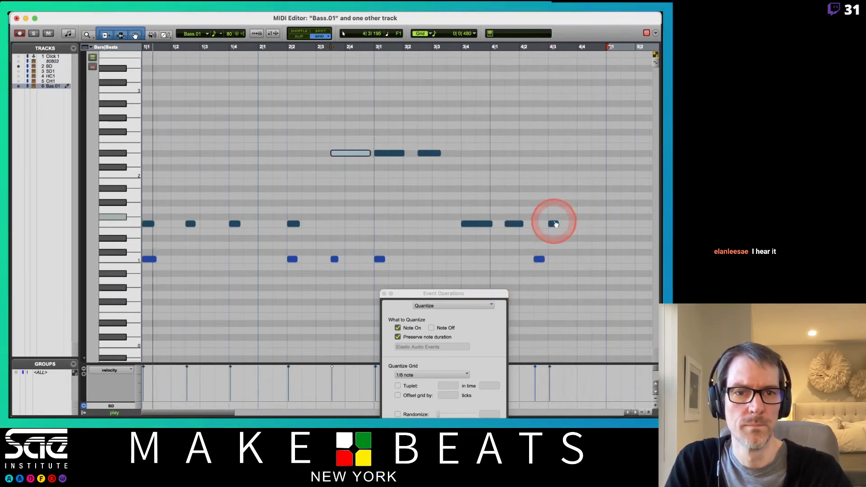
- Move the last low bass note in bar 4 an eighth note earlier onto the kick and shorten the note before it to an eighth
left_click_drag(553, 224, 539, 224)
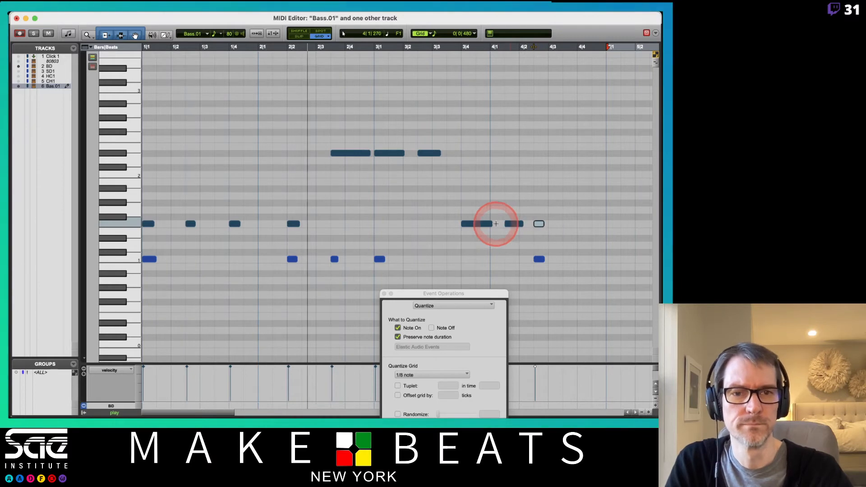
left_click_drag(522, 222, 520, 222)
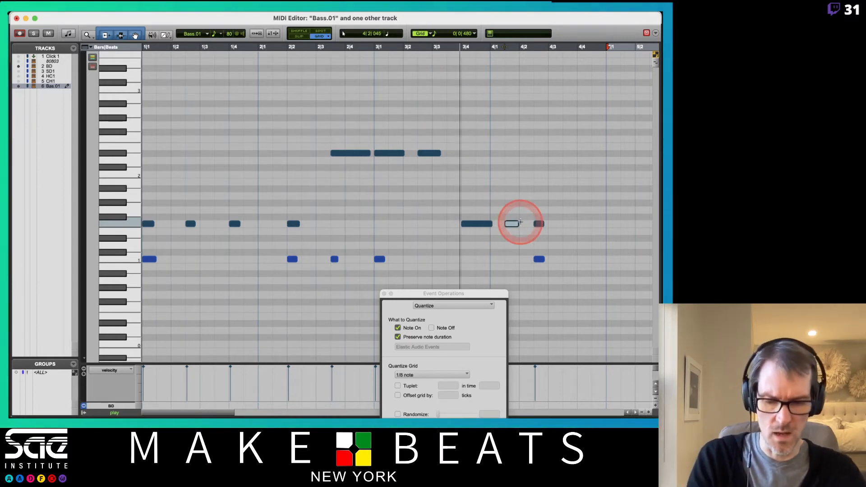
left_click(522, 196)
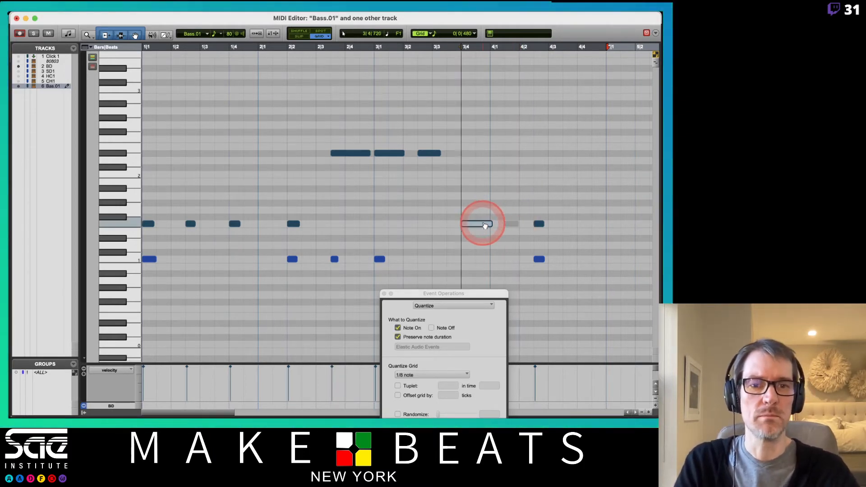
- Try muting the long low note at 3|4 and the short note after it, restore the long one, and restart playback
left_click(499, 263)
left_click(486, 225)
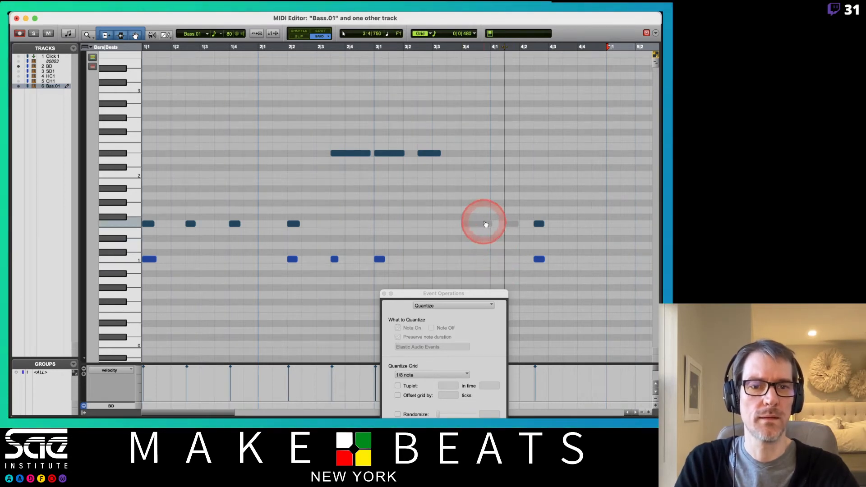
left_click(507, 206)
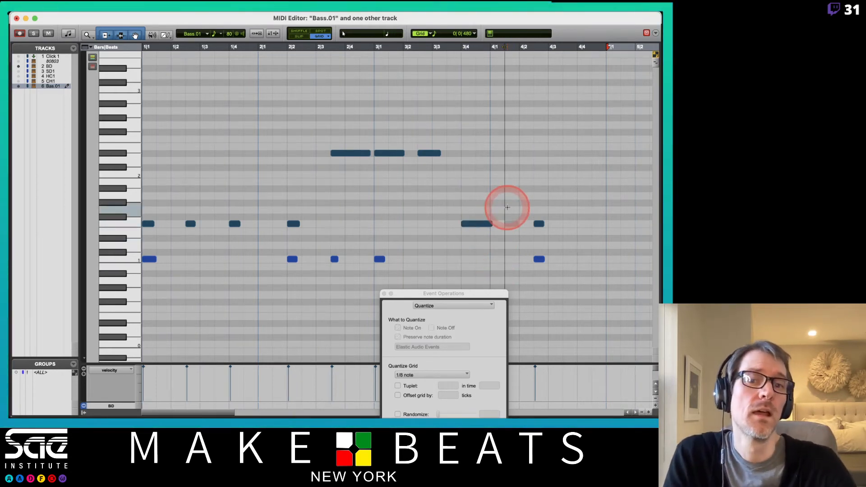
left_click(489, 209)
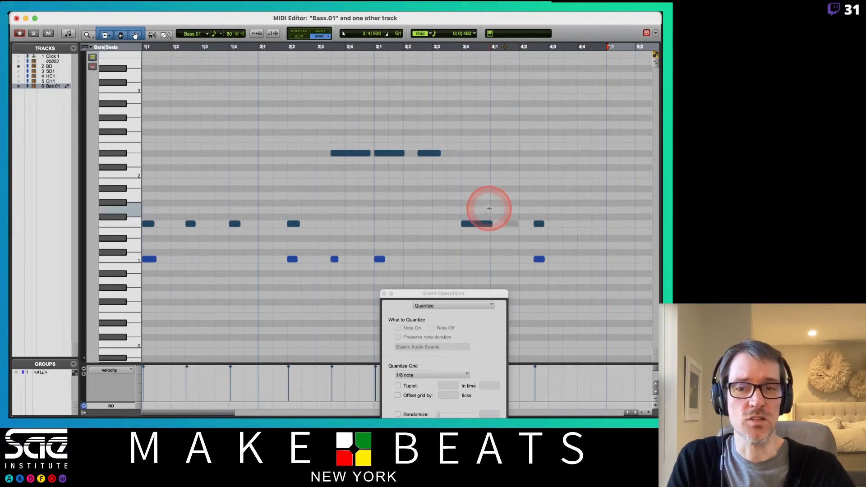
key("space")
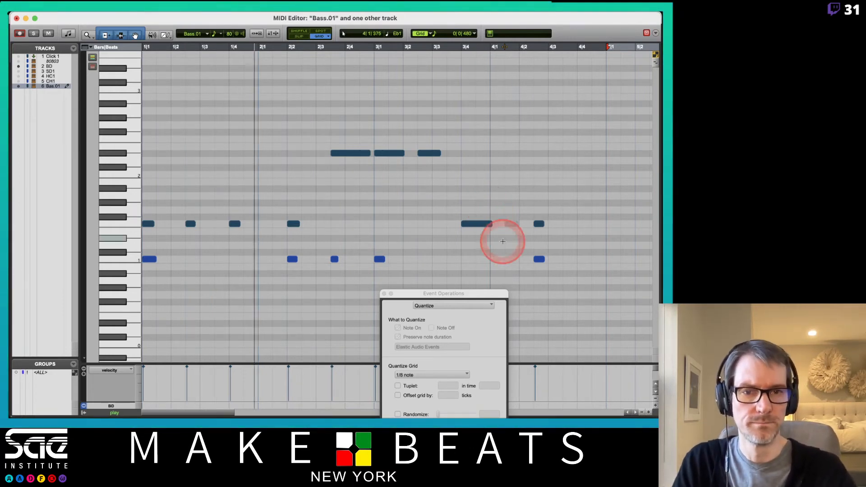
- Unmute the short bass note early in bar 4, try it an eighth note earlier, and return it to its position
left_click(513, 226)
left_click_drag(514, 227, 500, 227)
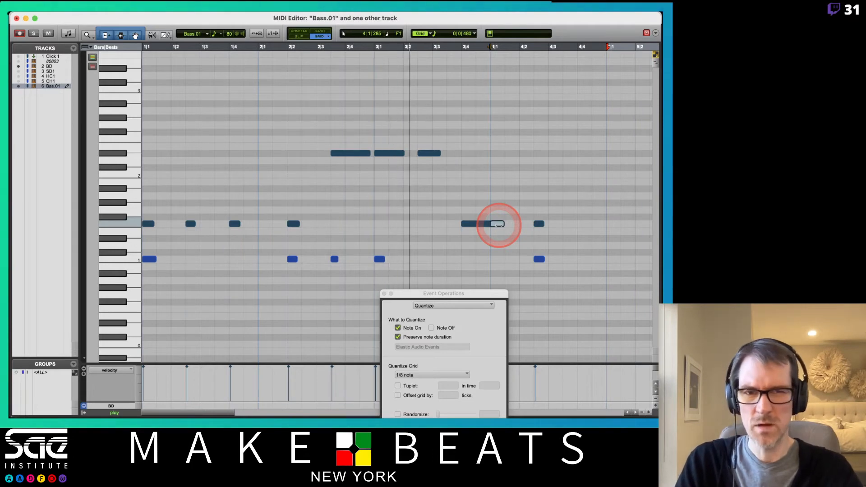
left_click_drag(500, 226, 514, 237)
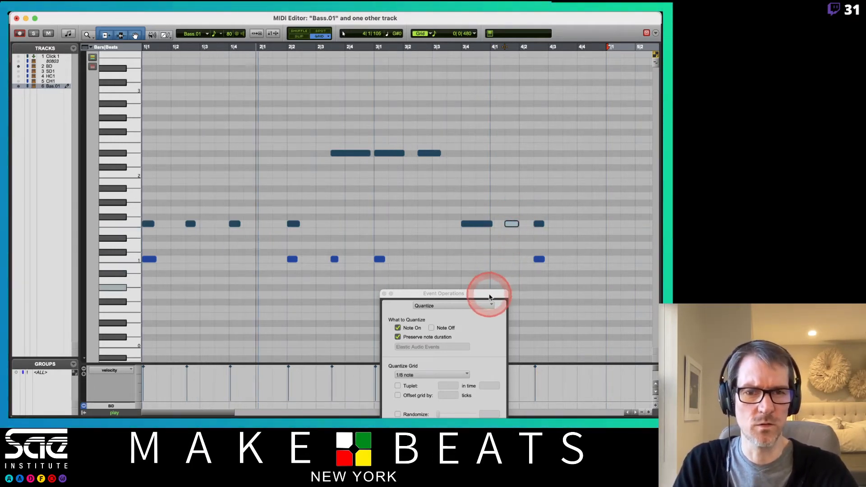
- Close the MIDI Editor and reposition the Event Operations window beside the clips in the Edit window
left_click_drag(487, 293, 569, 302)
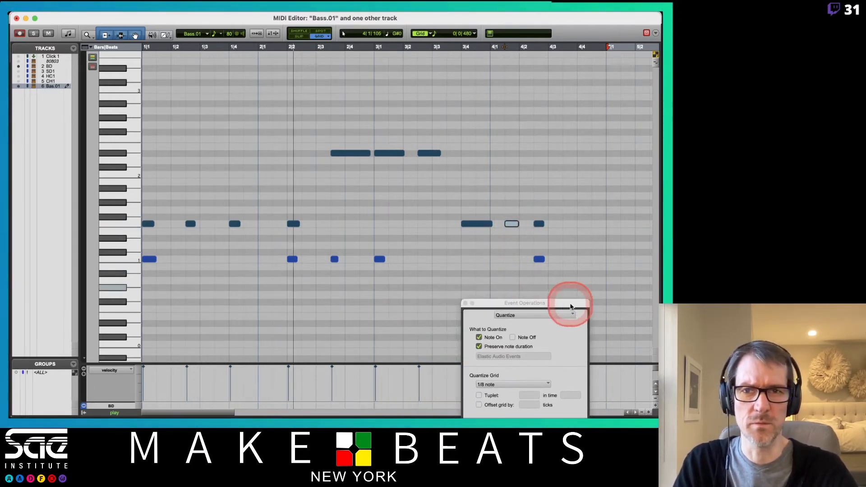
left_click(16, 18)
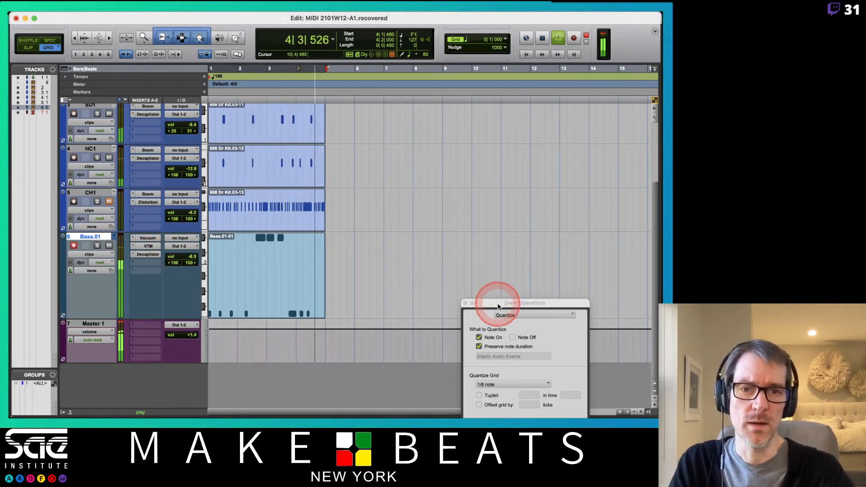
left_click_drag(499, 305, 482, 190)
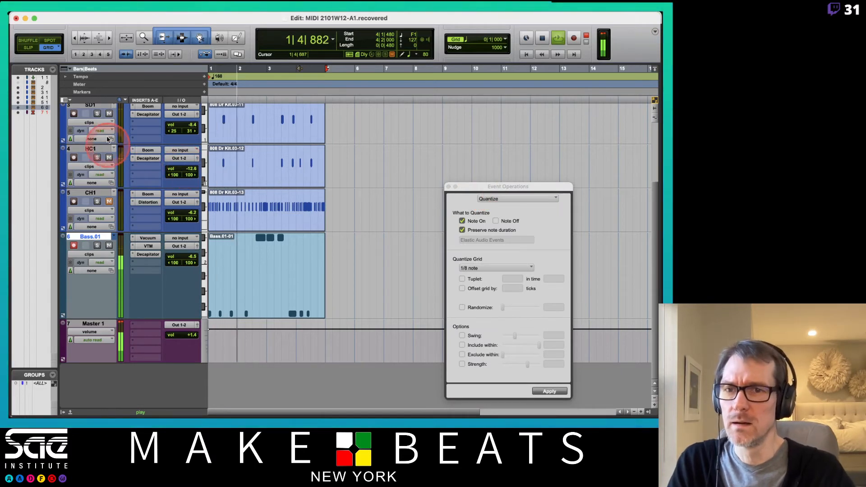
- Mute the SD1 track, raise the HC1 track's volume to -6.6 dB, and stop playback
left_click(109, 113)
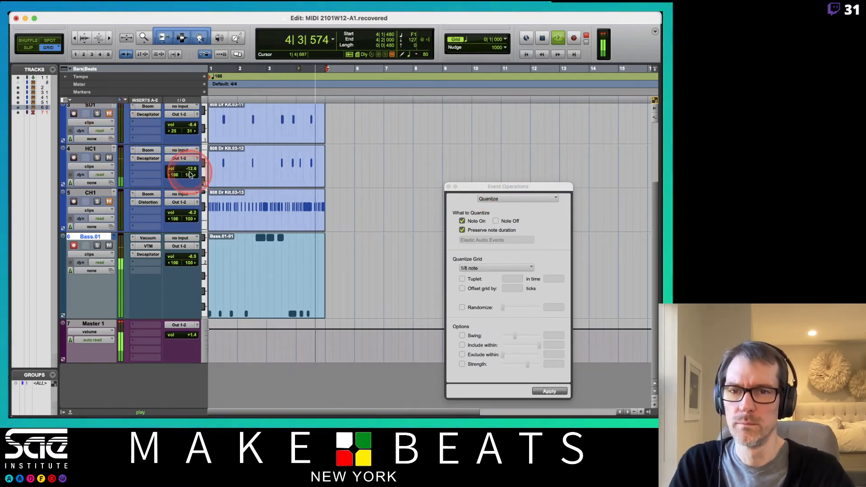
left_click_drag(192, 169, 192, 165)
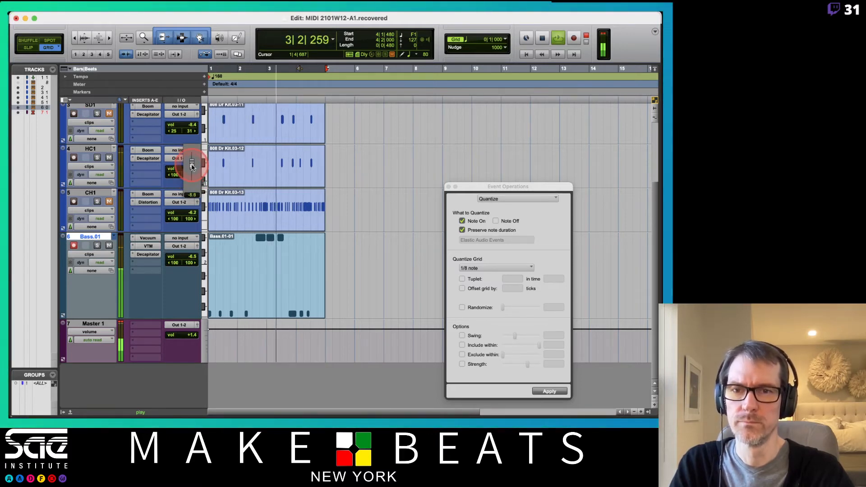
left_click_drag(192, 166, 185, 164)
key("space")
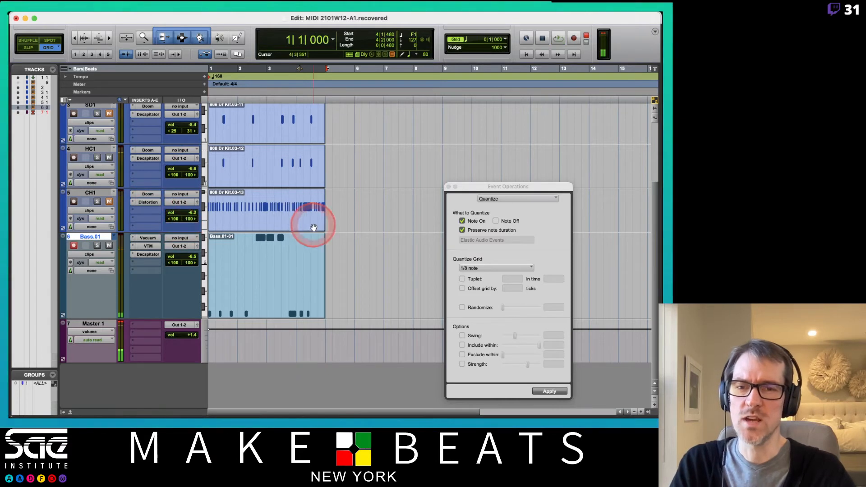
- Create an empty playlist named CH1.01 on the CH1 track
left_click(243, 221)
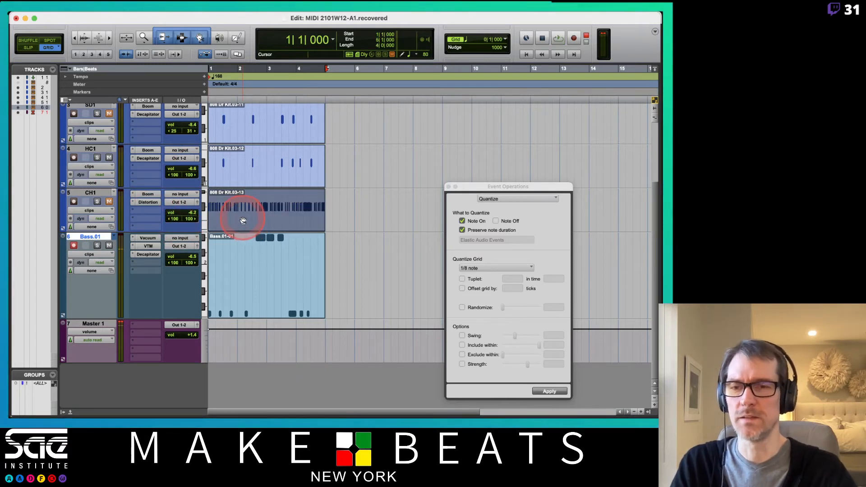
left_click(114, 193)
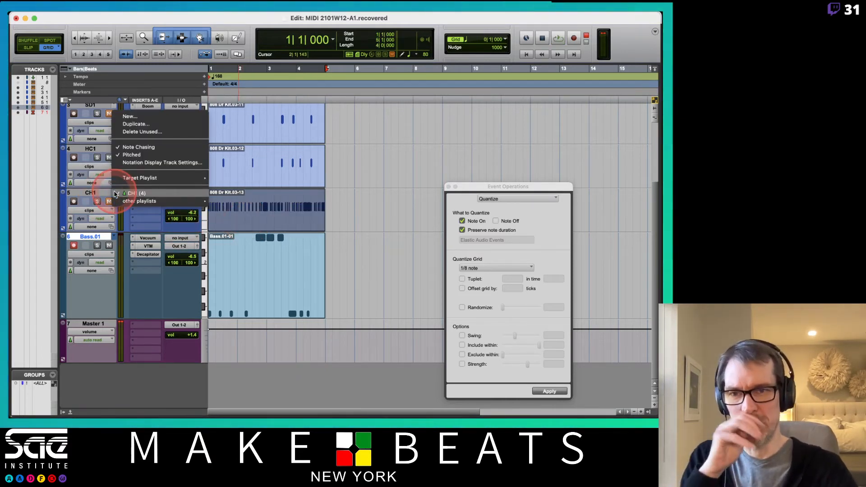
left_click(130, 125)
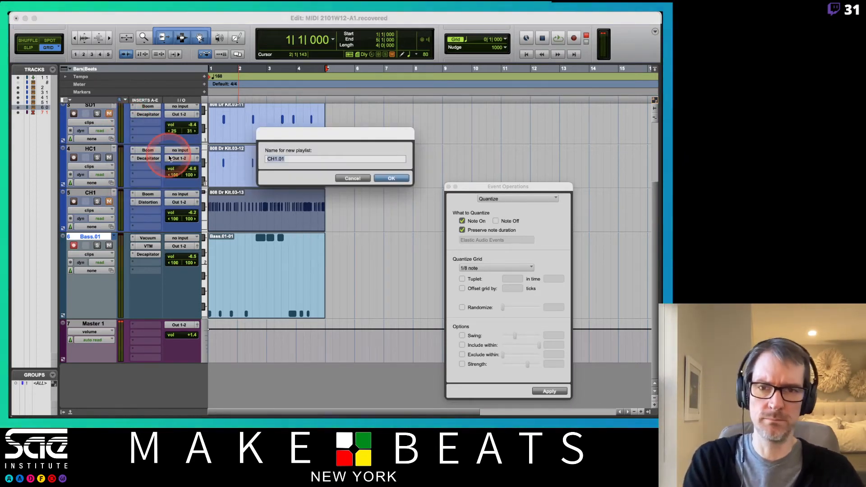
key("Return")
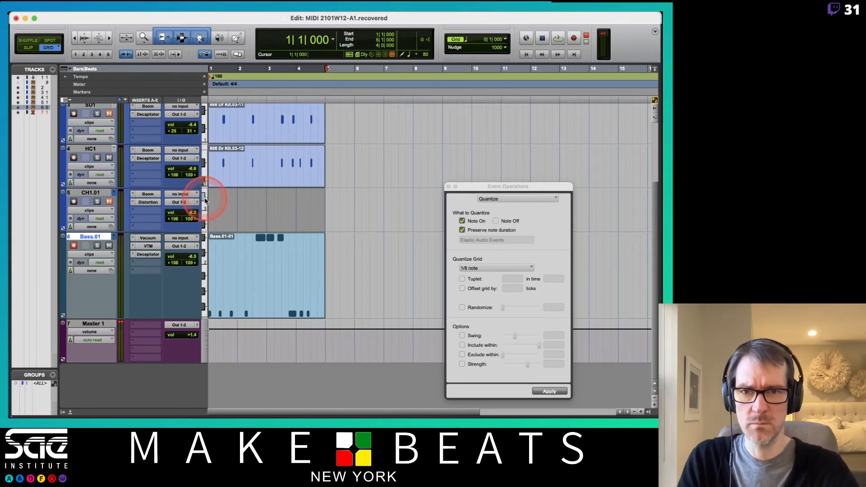
- Close Event Operations and create an empty MIDI clip spanning bars 1 to 4 on the CH1.01 playlist
left_click(451, 188)
left_click(164, 17)
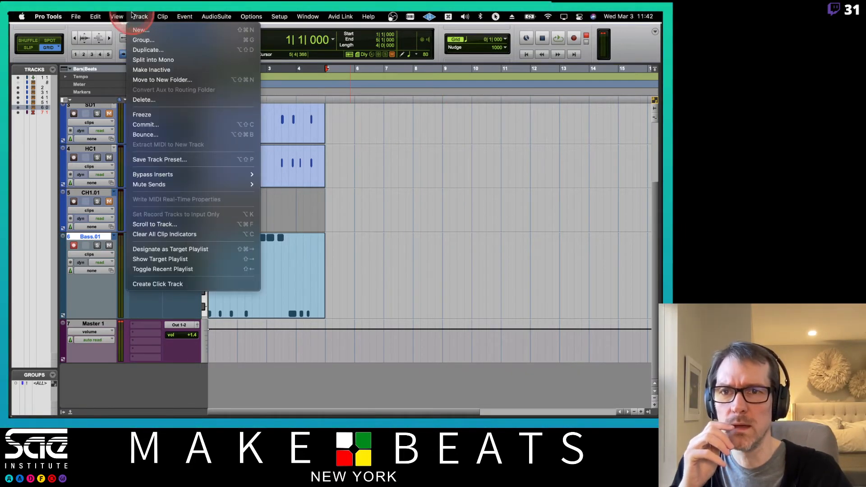
mouse_move(107, 15)
left_click(261, 80)
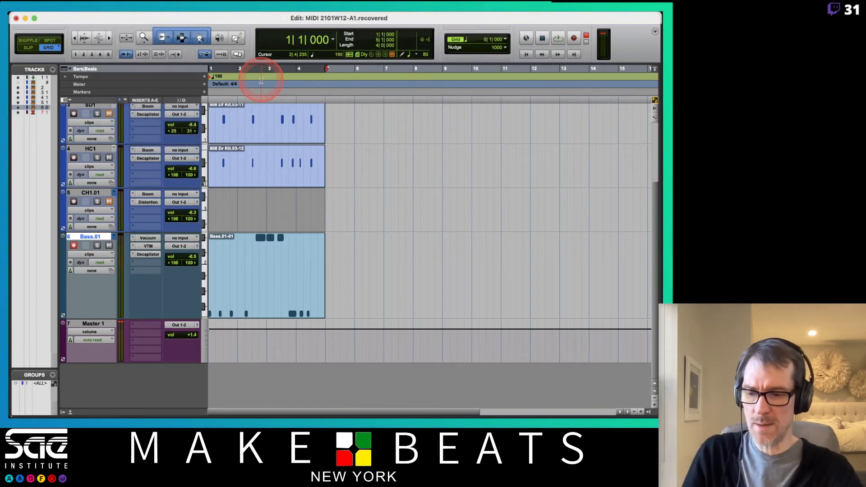
left_click(303, 166)
left_click(324, 244)
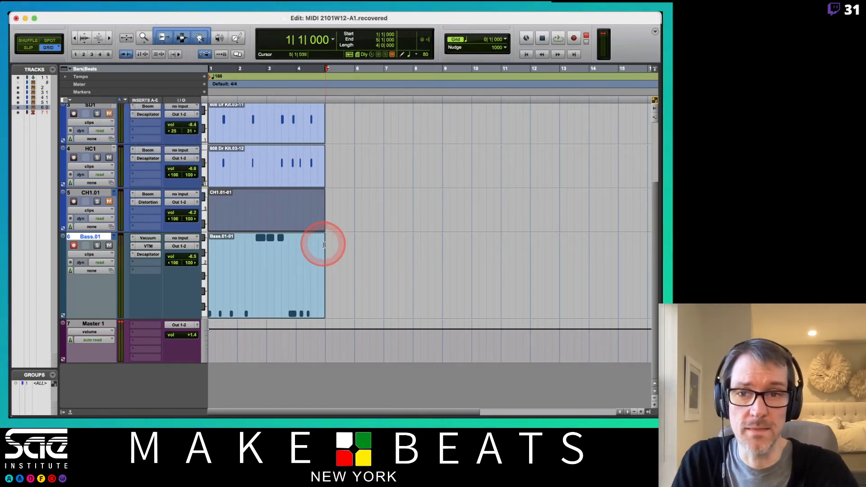
- Open the CH1.01 clip in the MIDI Editor and audition several pitches on the piano keyboard
double_click(269, 218)
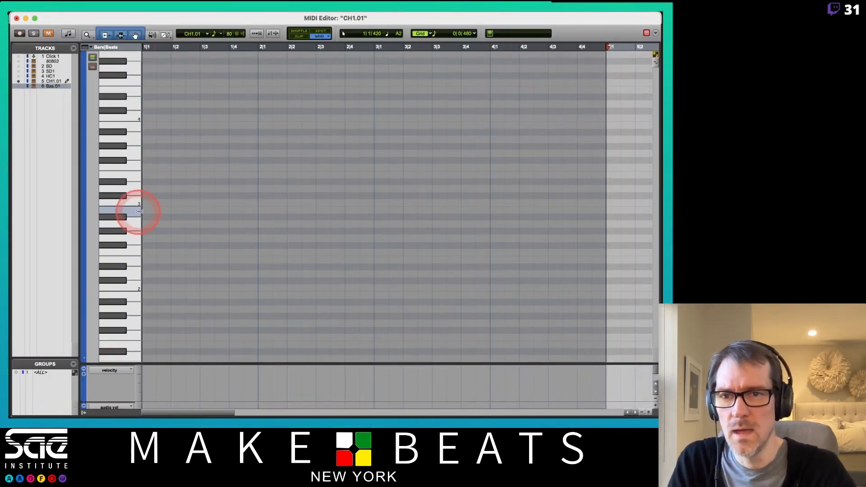
left_click(74, 84)
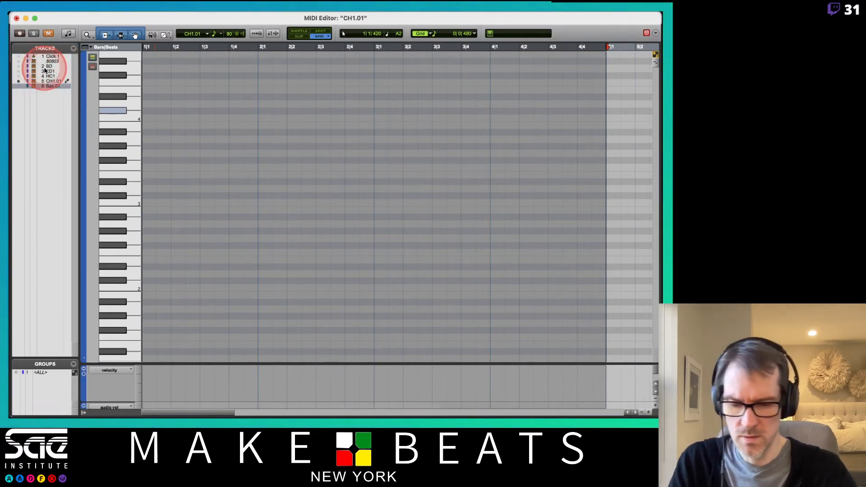
left_click(51, 85)
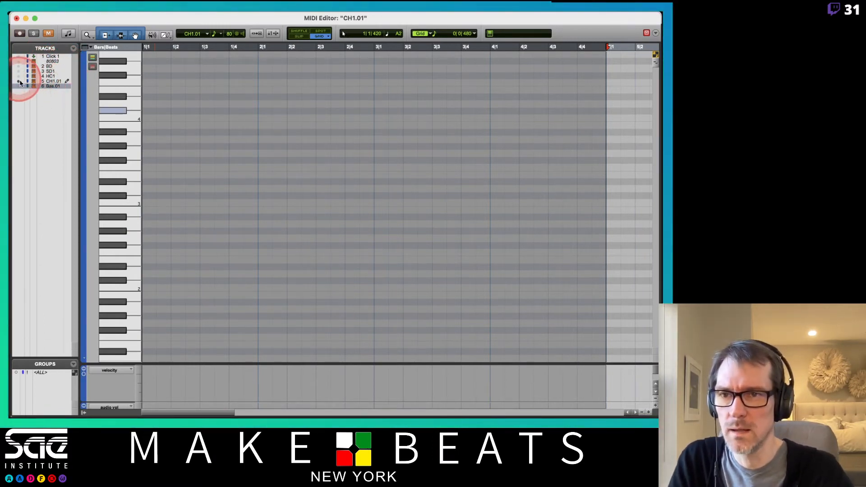
left_click(122, 197)
left_click(120, 242)
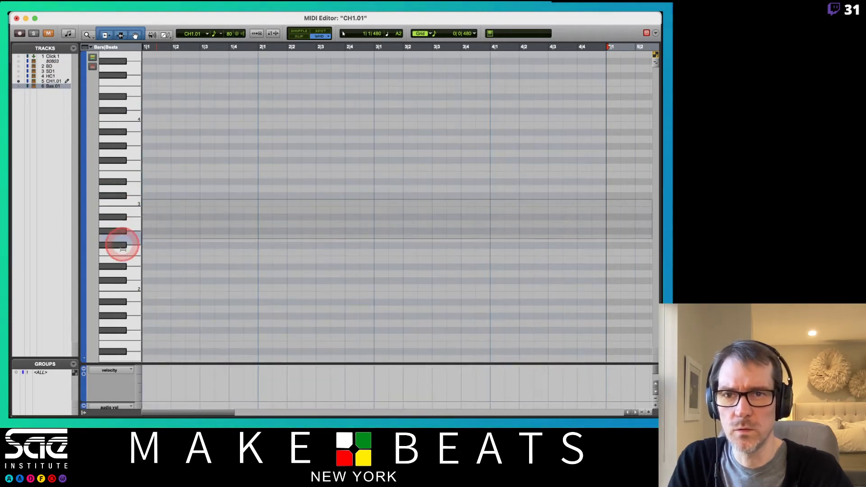
left_click(116, 300)
- Turn on note playback while editing and audition high and low keys with the CH1.01 track selected
left_click(234, 34)
left_click(120, 193)
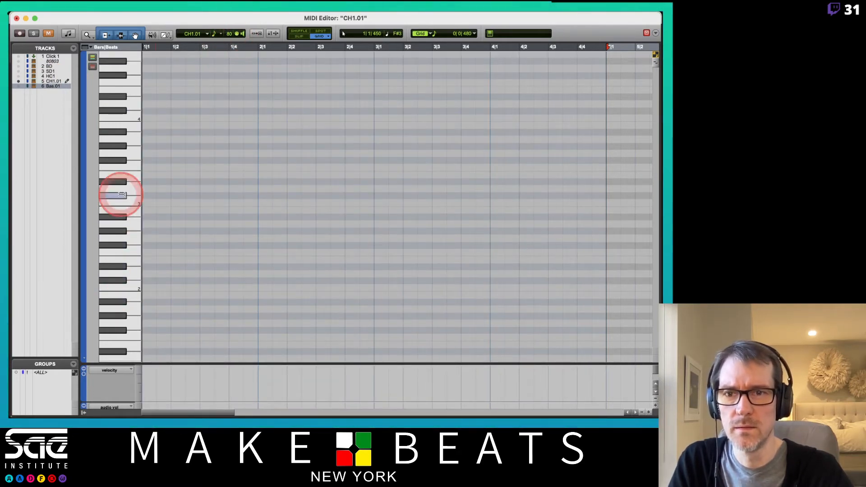
left_click(106, 226)
left_click(131, 331)
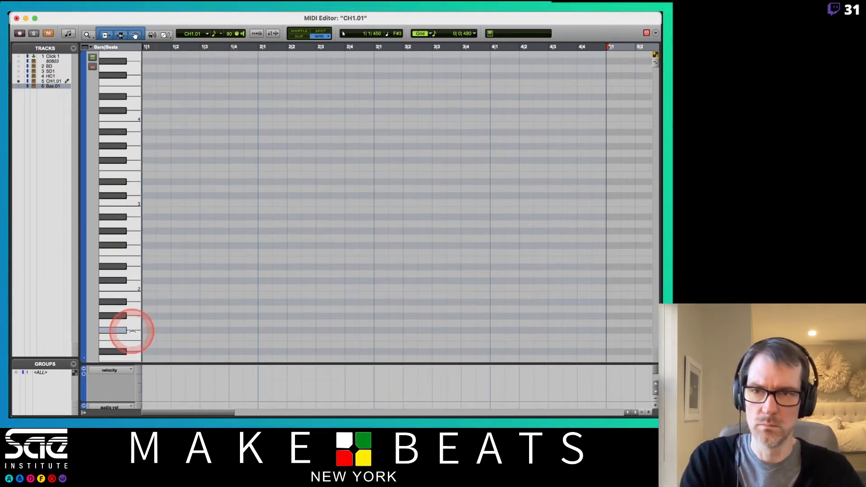
left_click(55, 82)
left_click(110, 193)
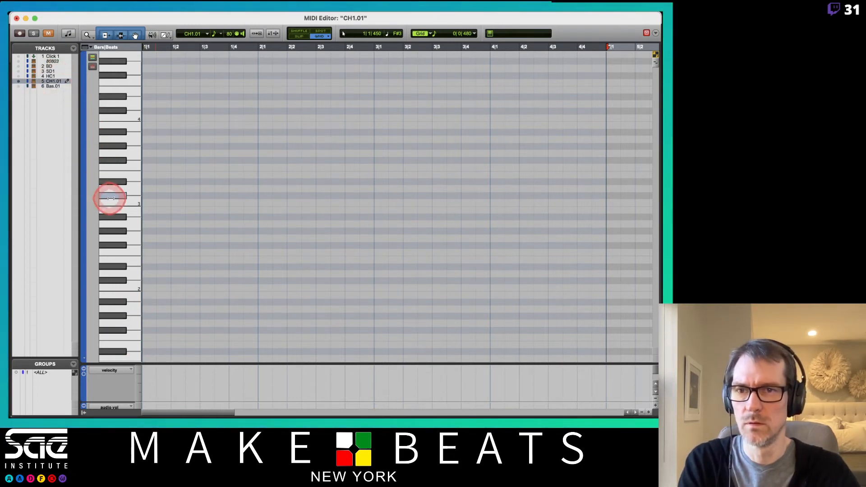
left_click(130, 290)
left_click(122, 340)
left_click(123, 352)
- Record-enable CH1.01 instead of Bass.01 and audition its keys in the MIDI Editor before returning to the Edit window
key("ctrl+=")
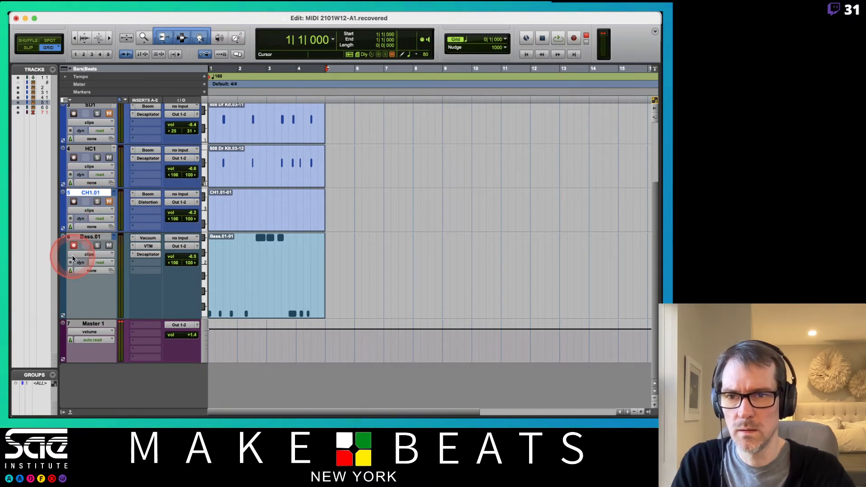
double_click(279, 224)
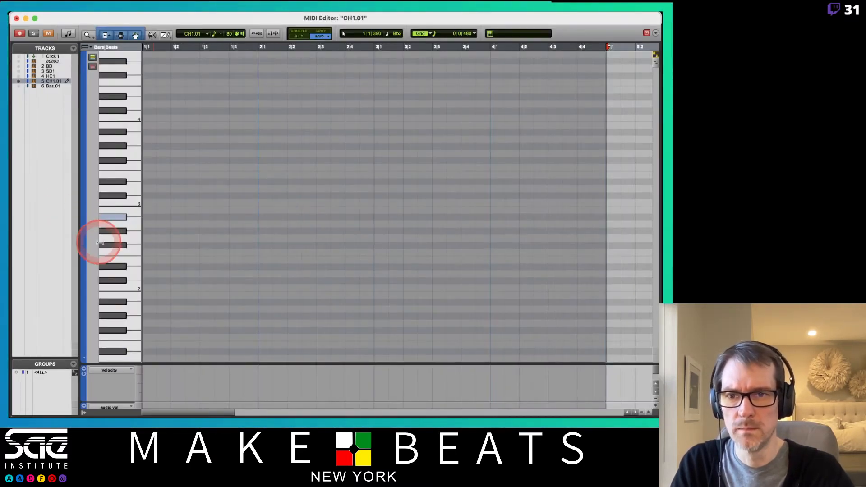
mouse_move(100, 243)
left_mouse_down()
mouse_move(130, 303)
mouse_move(123, 377)
mouse_move(110, 137)
mouse_move(122, 134)
mouse_move(121, 77)
mouse_move(116, 88)
mouse_move(111, 49)
mouse_move(121, 166)
left_mouse_up()
key("super+w")
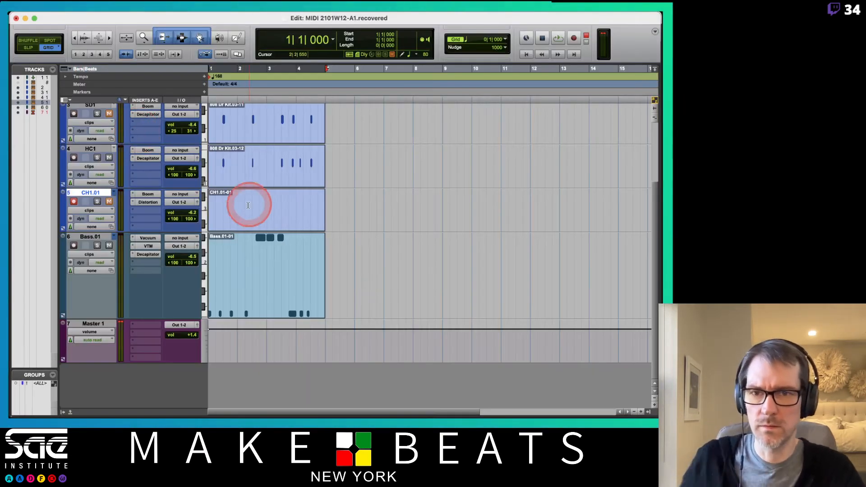
left_click(255, 235)
left_click(139, 208)
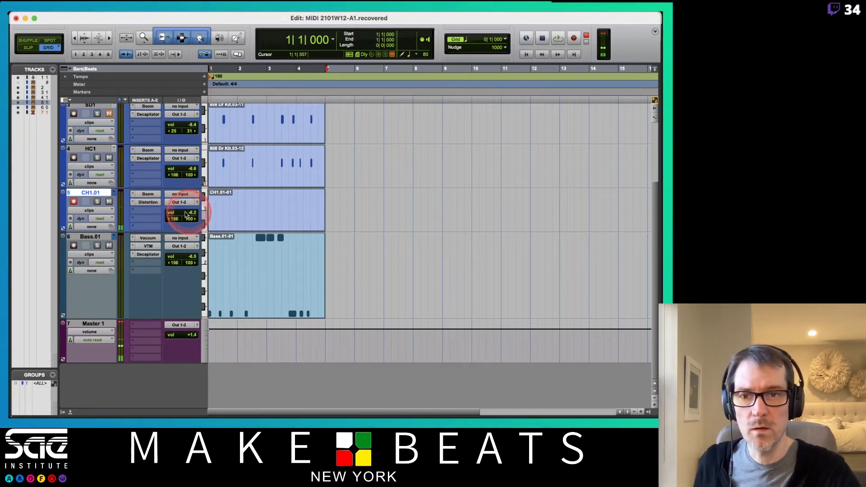
- Reopen the CH1.01 clip in the MIDI Editor and audition keys across the upper and lower octaves
double_click(238, 229)
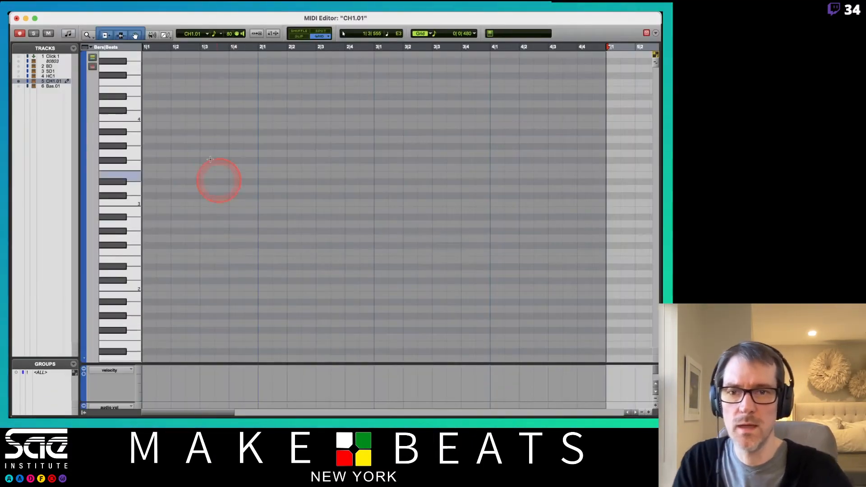
left_click(123, 218)
left_click_drag(123, 217, 122, 130)
left_click_drag(108, 269, 124, 289)
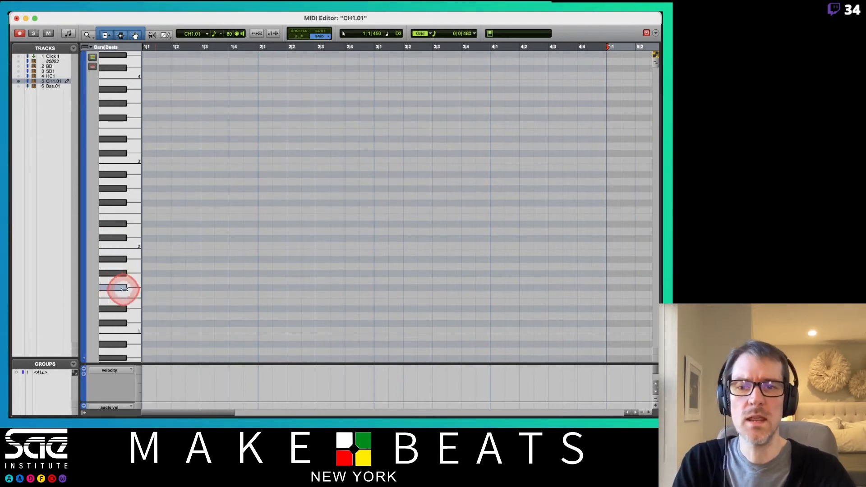
- Set the MIDI Editor grid to 1/4 note and draw a note on F#1 on every beat of bars 1 to 4
left_click(476, 33)
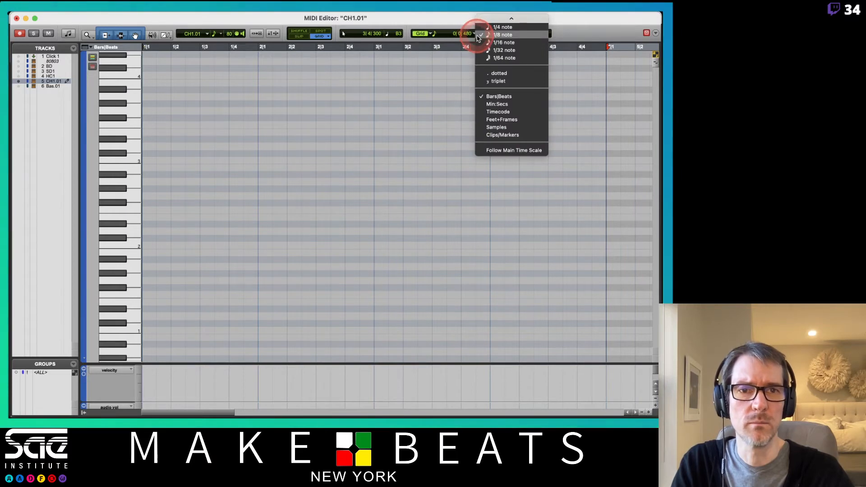
left_click(499, 27)
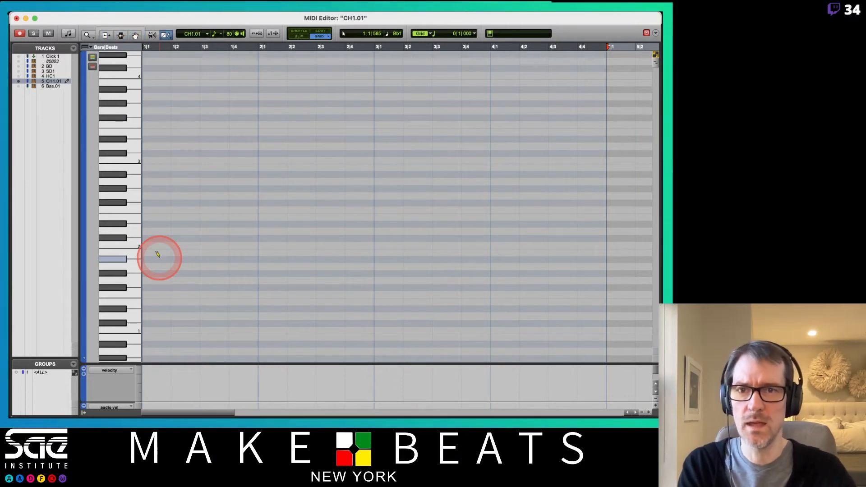
left_click_drag(149, 294, 311, 294)
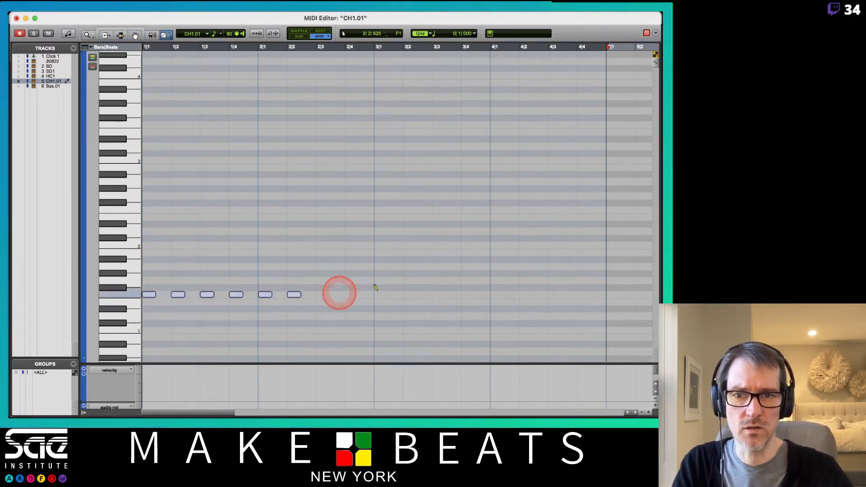
mouse_move(376, 288)
left_mouse_down()
mouse_move(623, 281)
mouse_move(592, 282)
left_mouse_up()
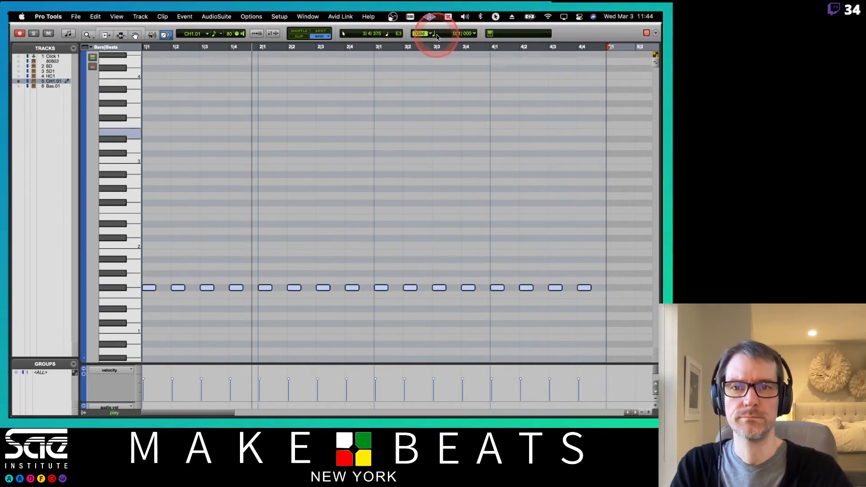
- Set the grid to 1/8 note and draw a G#1 note on the offbeat of beat 1 in bar 1
left_click(475, 34)
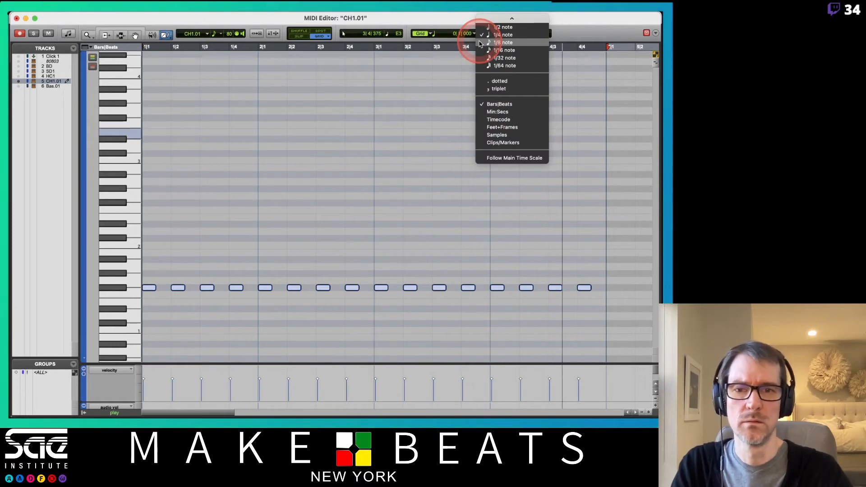
left_click(481, 42)
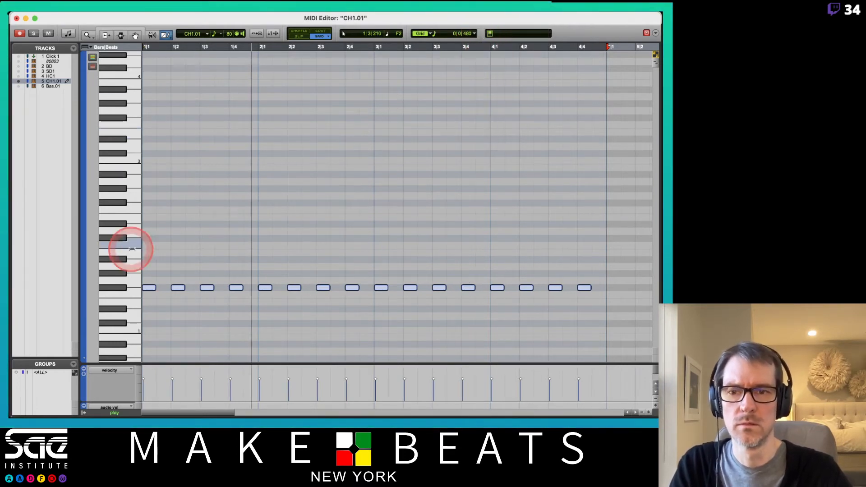
left_click(121, 273)
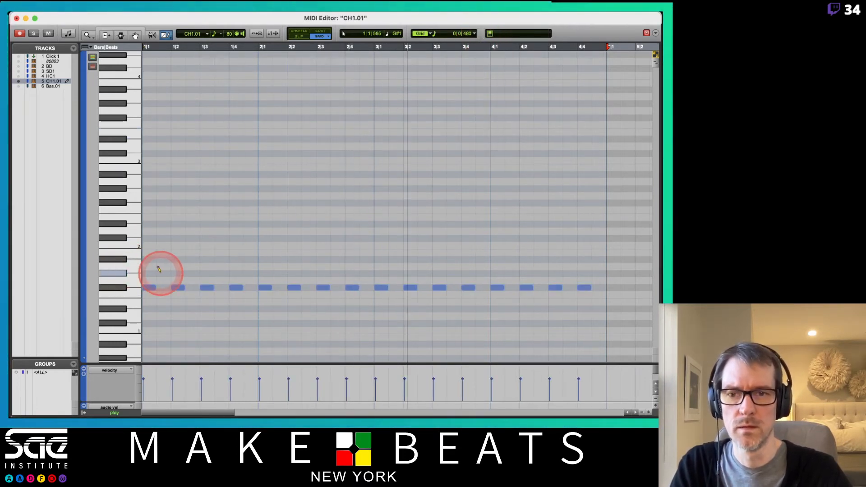
left_click_drag(160, 274, 158, 289)
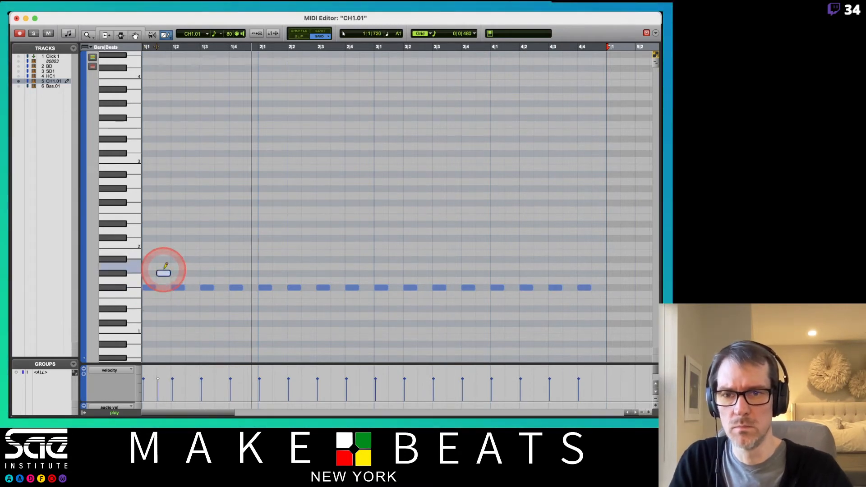
- Lower the velocity of the first G#1 note and set the default note velocity to 44
left_click_drag(164, 273, 163, 355)
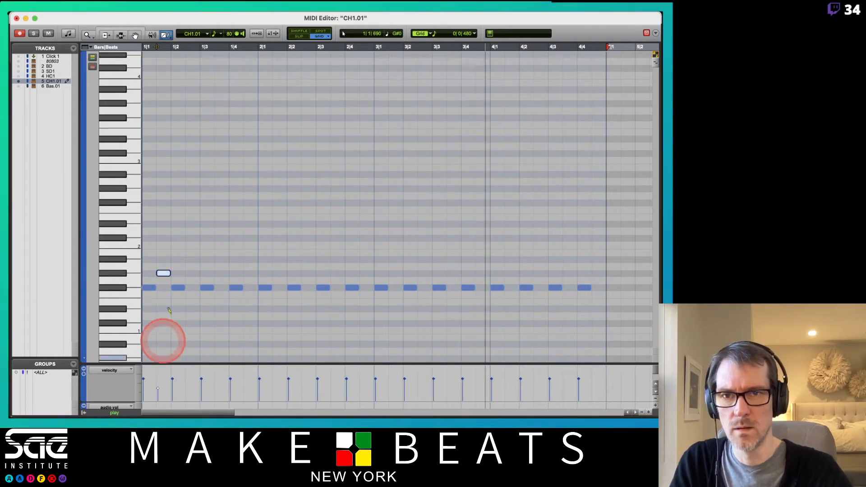
left_click(230, 34)
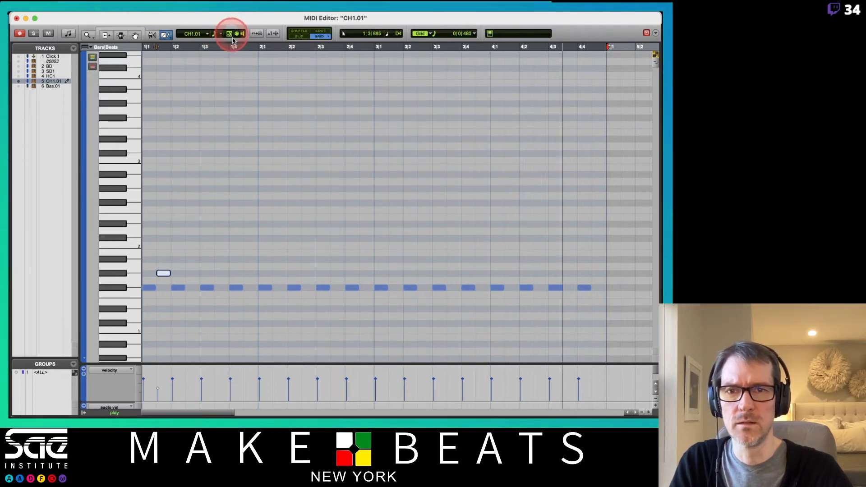
left_click_drag(232, 40, 230, 59)
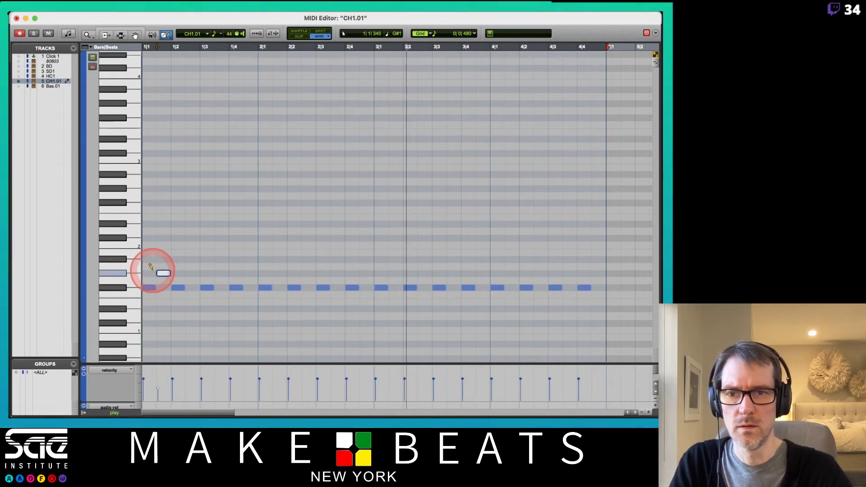
- Draw G#1 notes at velocity 44 on every remaining offbeat eighth from beat 2 of bar 1 through bar 4
left_click(193, 272)
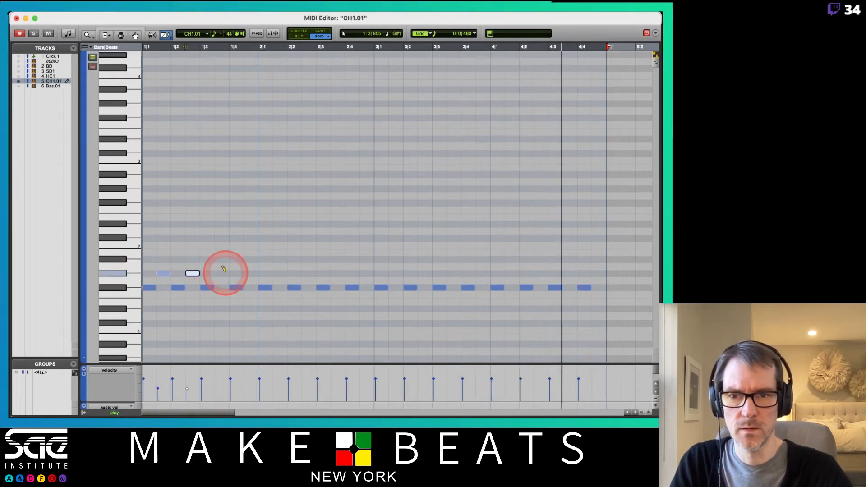
left_click(221, 272)
left_click(250, 273)
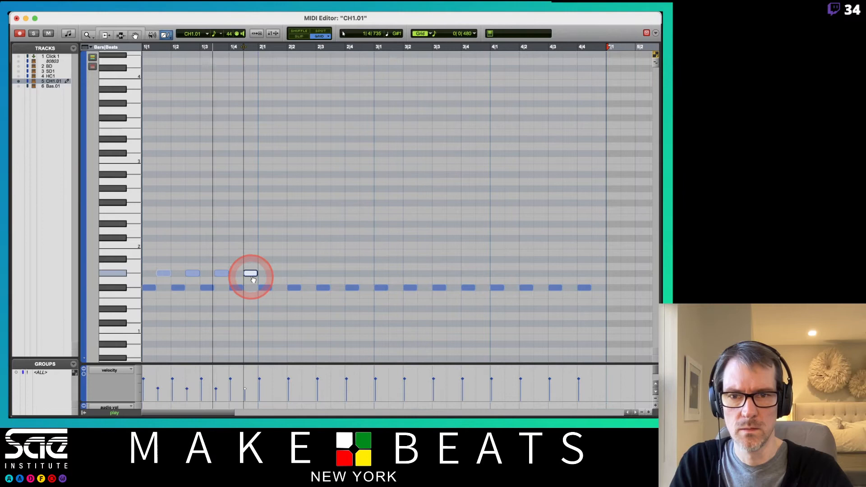
left_click(279, 273)
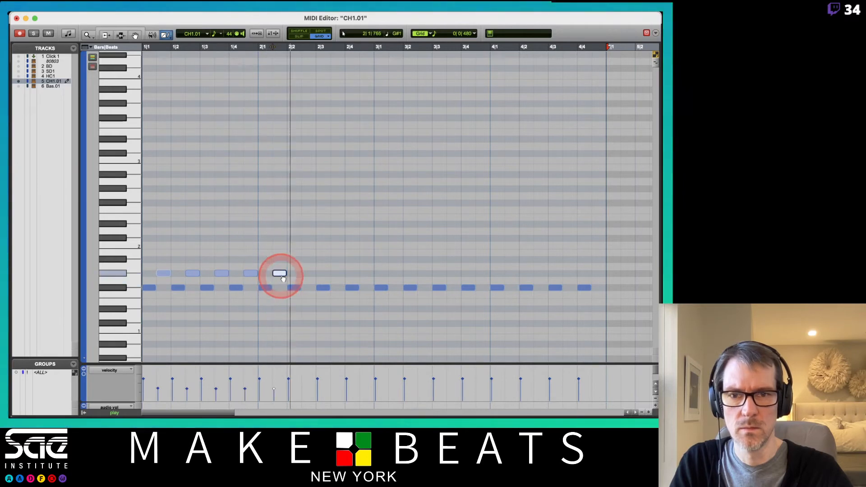
left_click(308, 272)
left_click(337, 273)
left_click(366, 273)
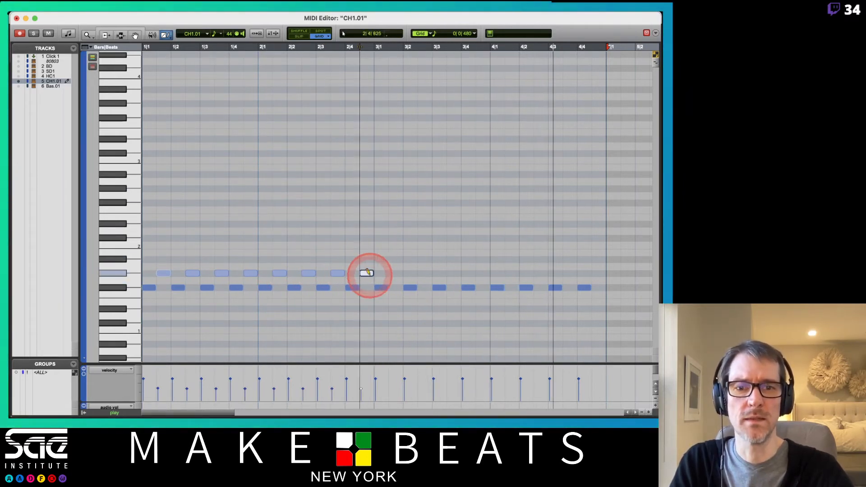
left_click(395, 273)
left_click(425, 272)
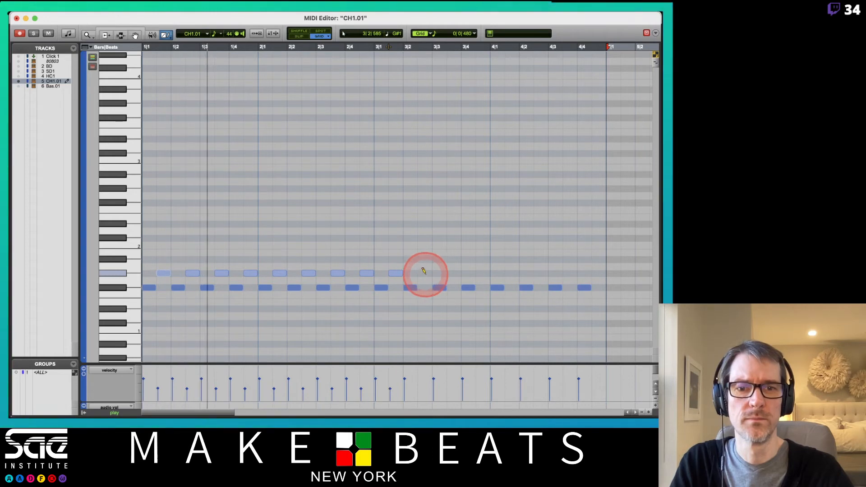
left_click(454, 273)
left_click(483, 273)
left_click(512, 273)
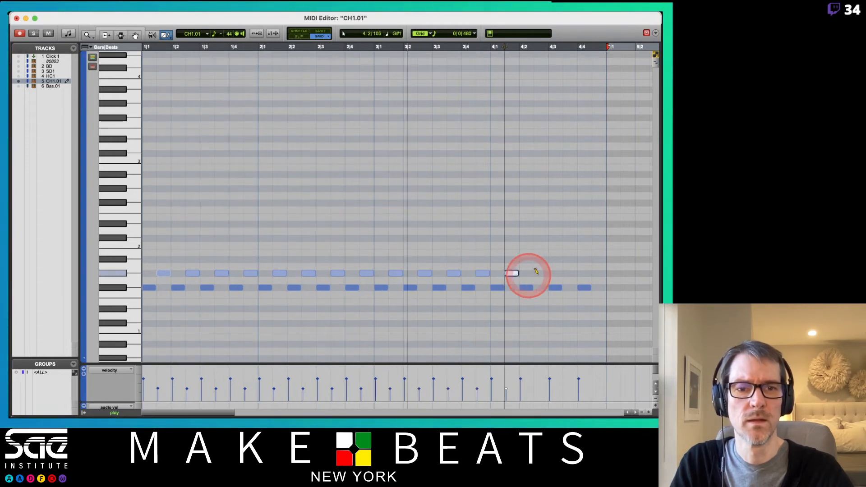
left_click(541, 273)
left_click(569, 273)
left_click(598, 273)
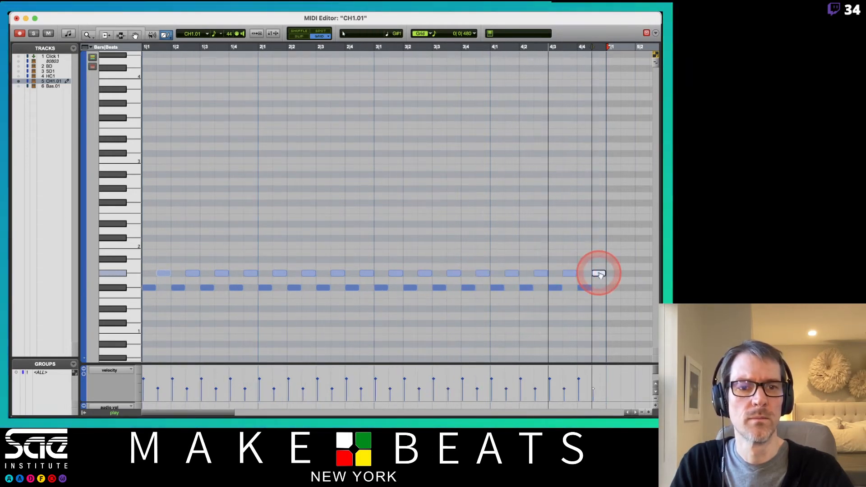
- Select all the offbeat G#1 notes and lower their velocities together
key("space")
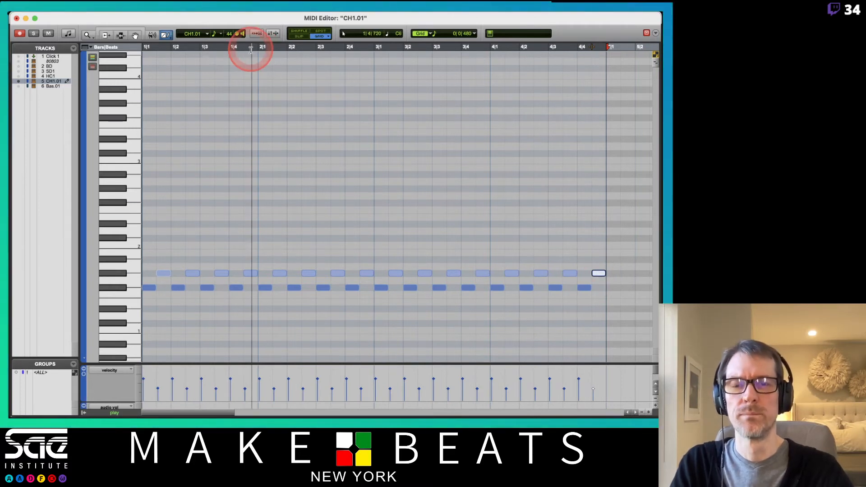
left_click(118, 273)
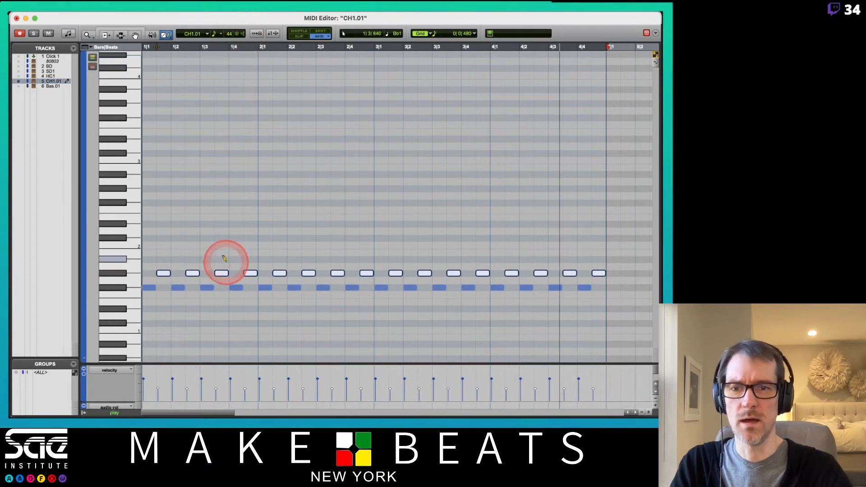
left_click_drag(163, 273, 168, 312)
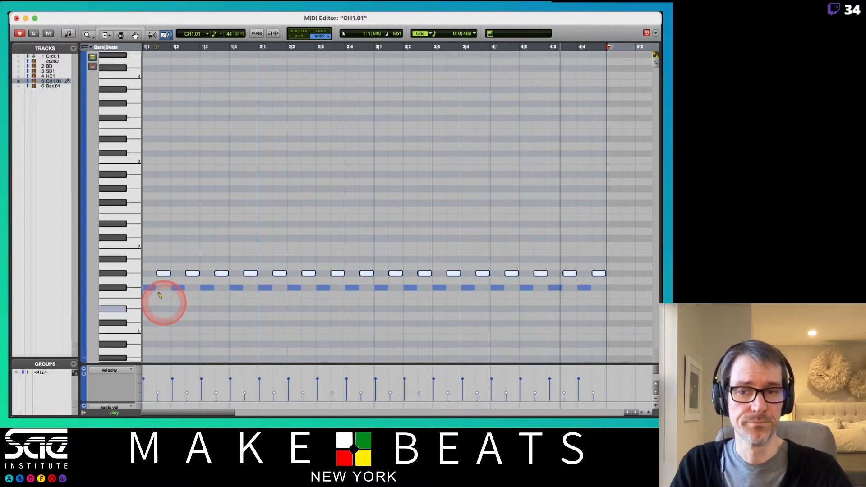
- Select all the on-beat F#1 notes and raise their velocities together
left_click(124, 288)
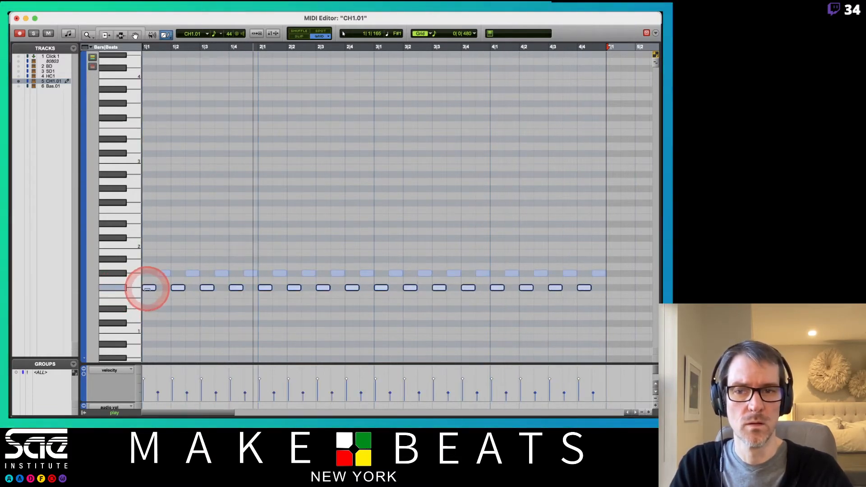
left_click(143, 288)
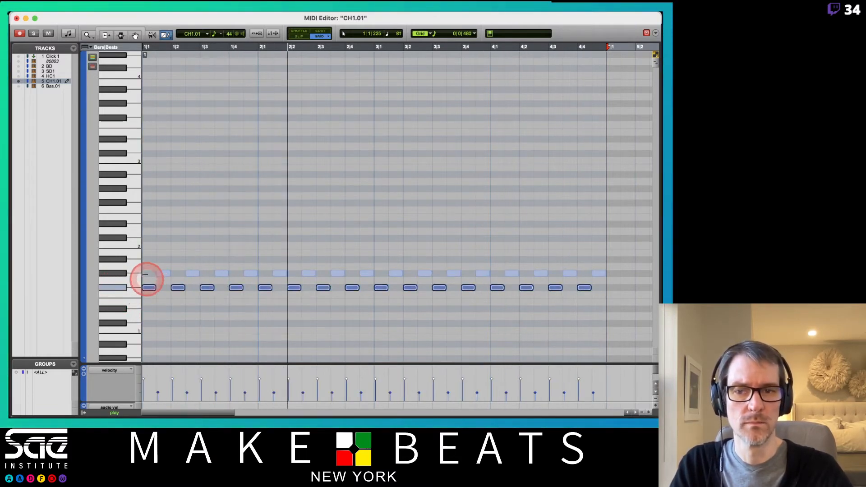
left_click(141, 243)
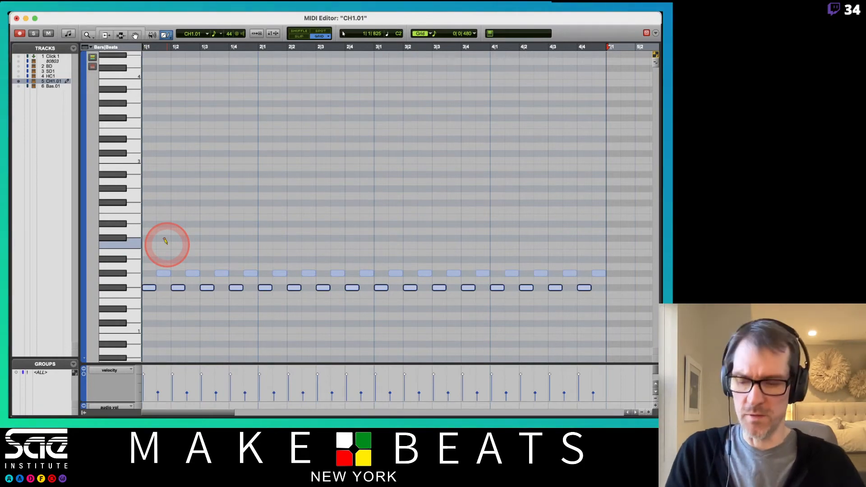
- Switch to the MIDI Event Operations PDF, review the Event Operations Window page, and return to the MIDI Editor in Pro Tools
key("super+Tab")
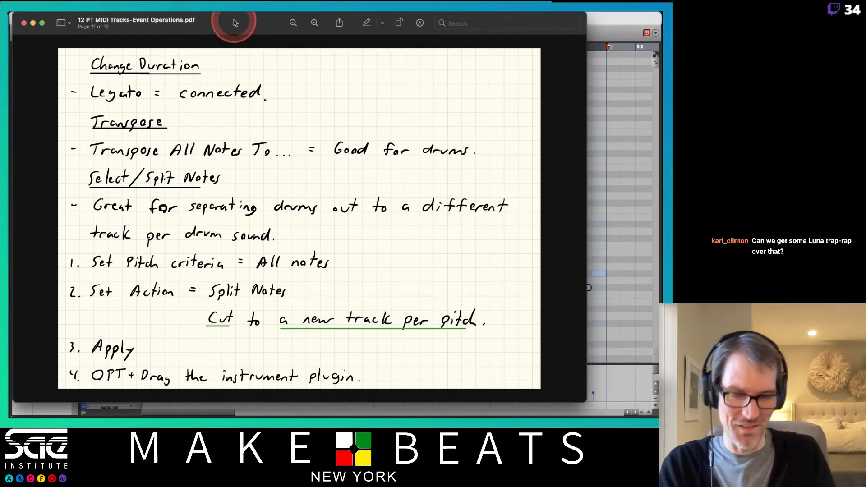
key("Up")
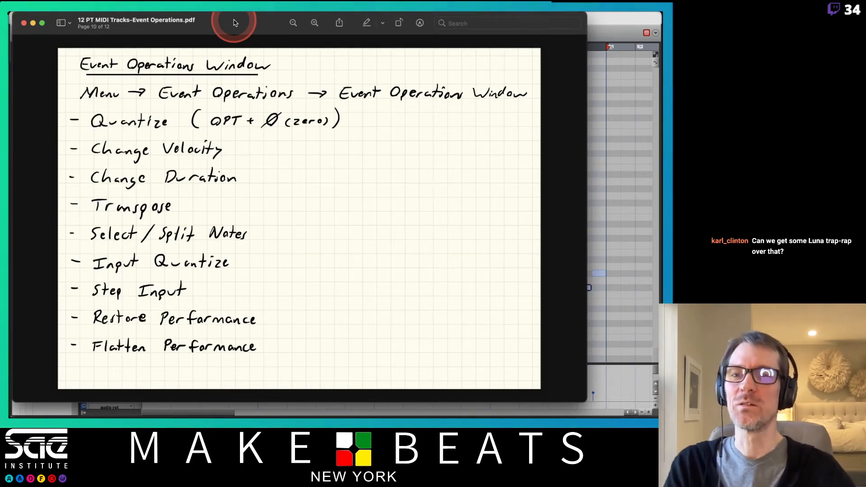
key("Up")
key("Down")
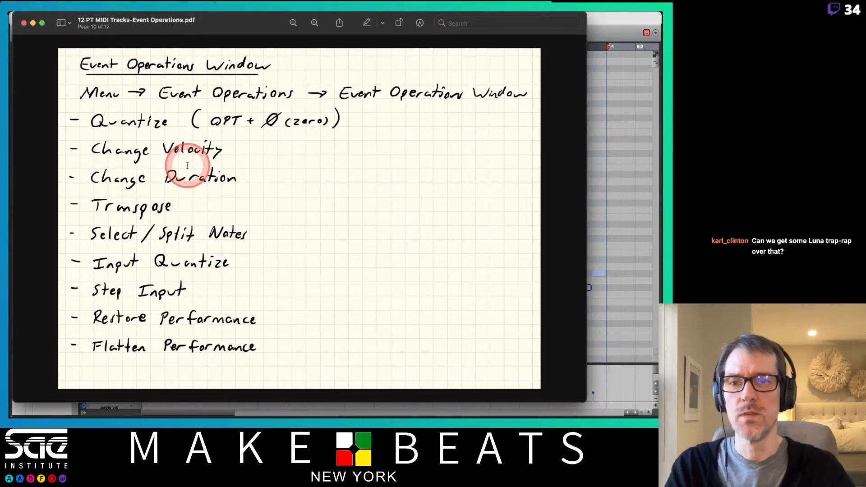
left_click(621, 20)
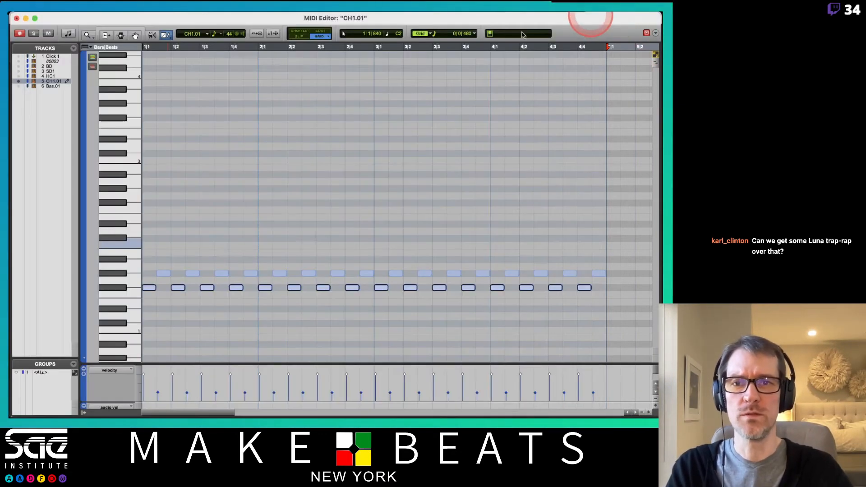
- Open the Event Operations window, set it to Change Velocity, and place it clear of the hi-hat notes
left_click(170, 18)
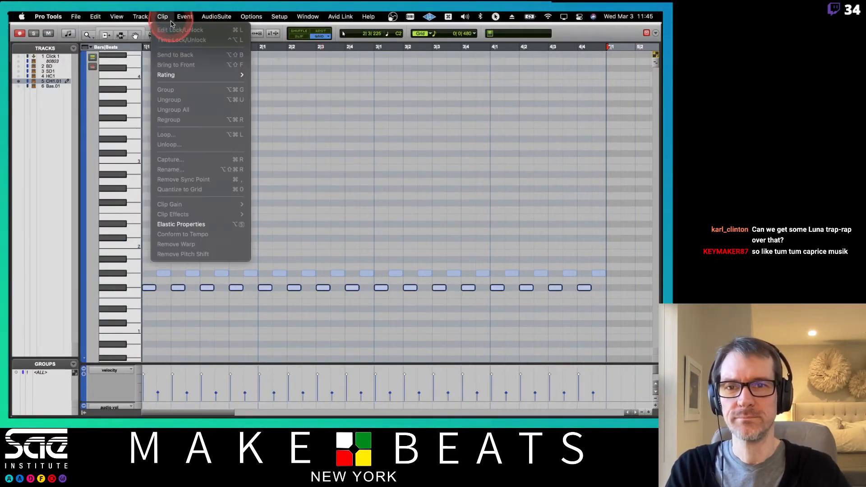
mouse_move(185, 16)
mouse_move(253, 49)
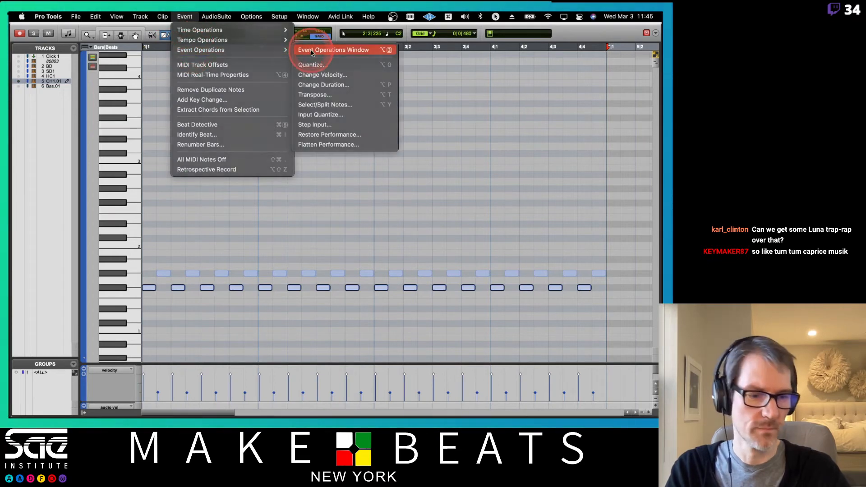
left_click(311, 53)
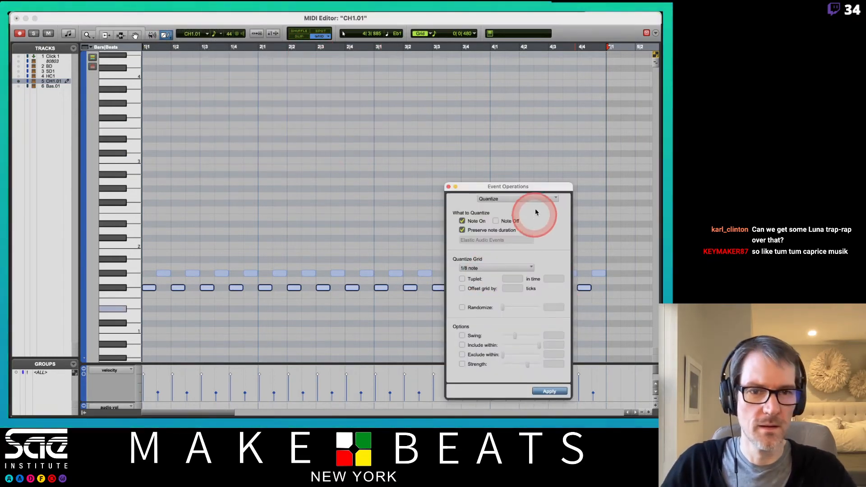
left_click_drag(544, 185, 454, 64)
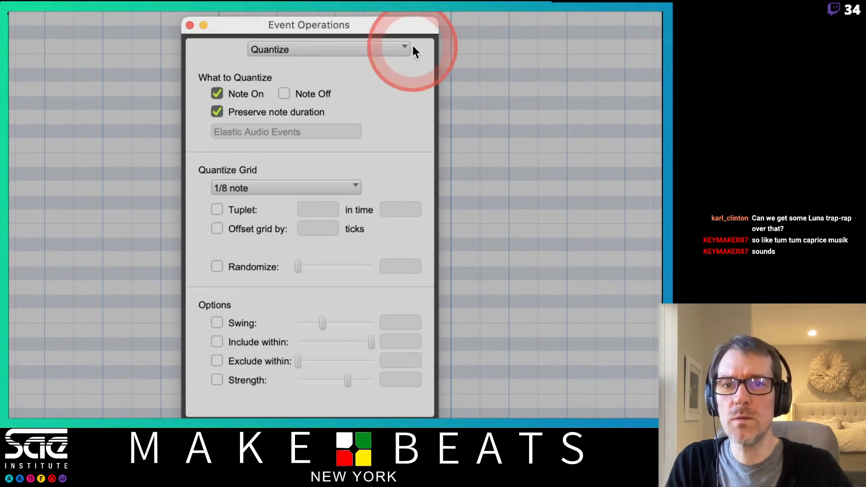
left_click(349, 47)
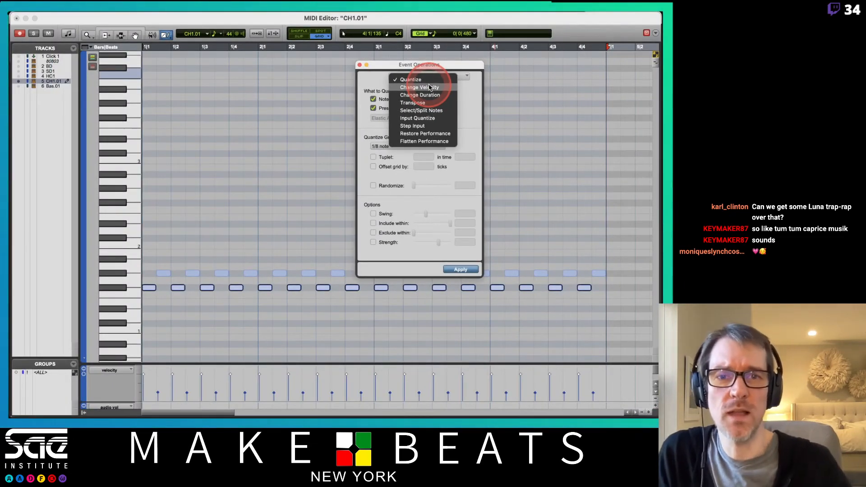
left_click(431, 88)
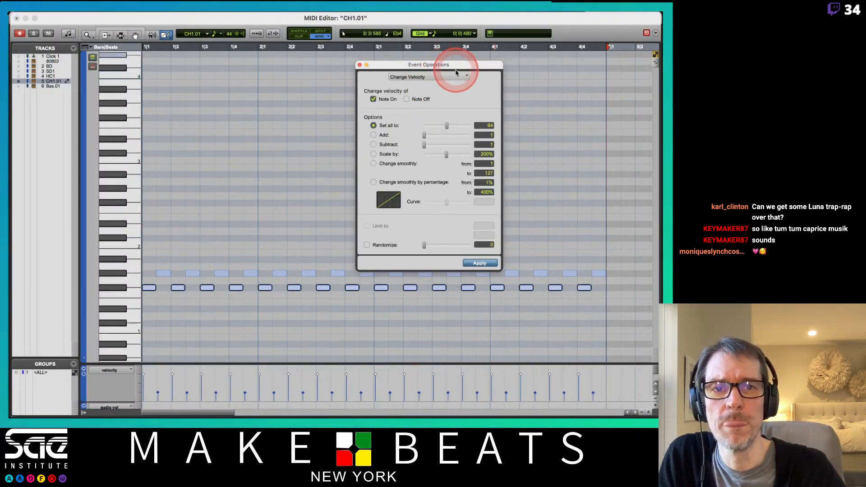
left_click_drag(393, 70, 348, 54)
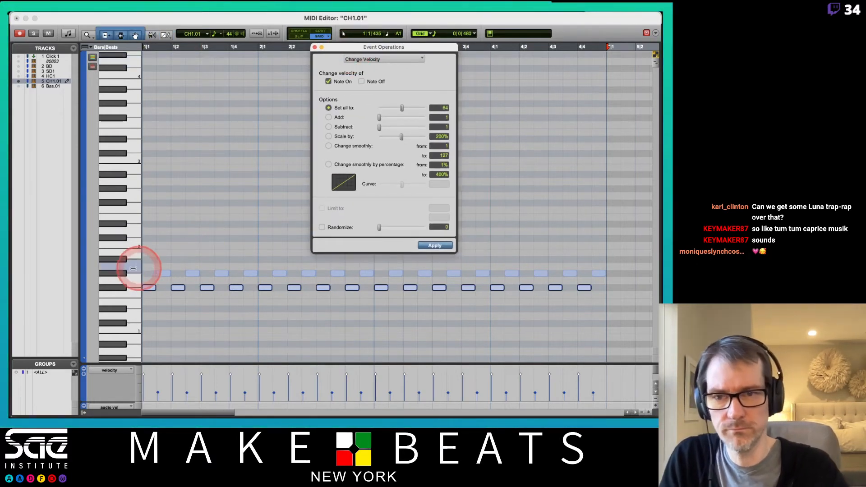
- Select all the G#1 notes and apply a smooth velocity change from 40 to 127
left_click(113, 273)
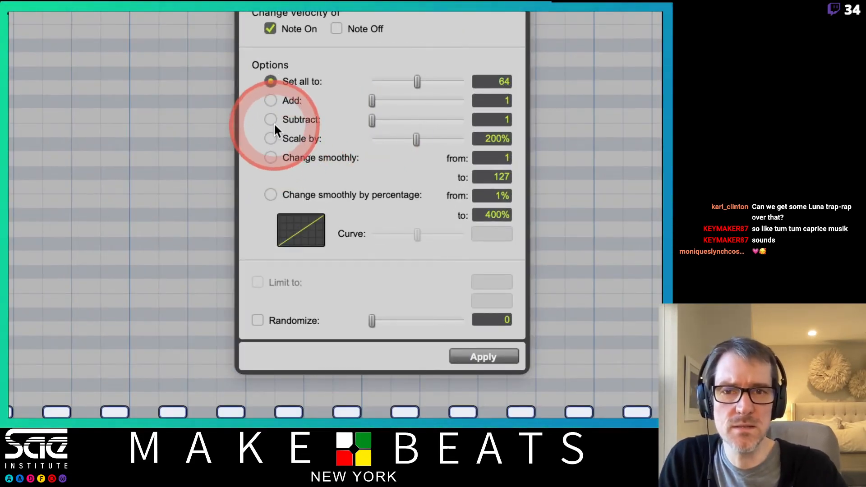
left_click(270, 157)
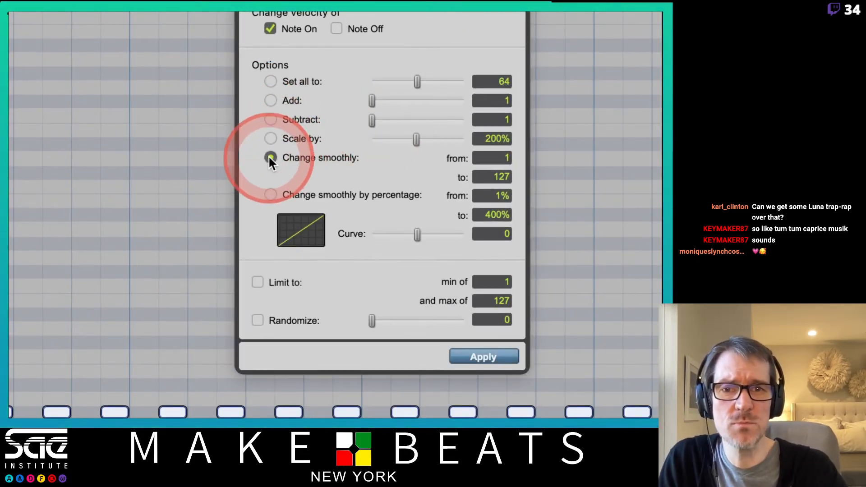
double_click(290, 158)
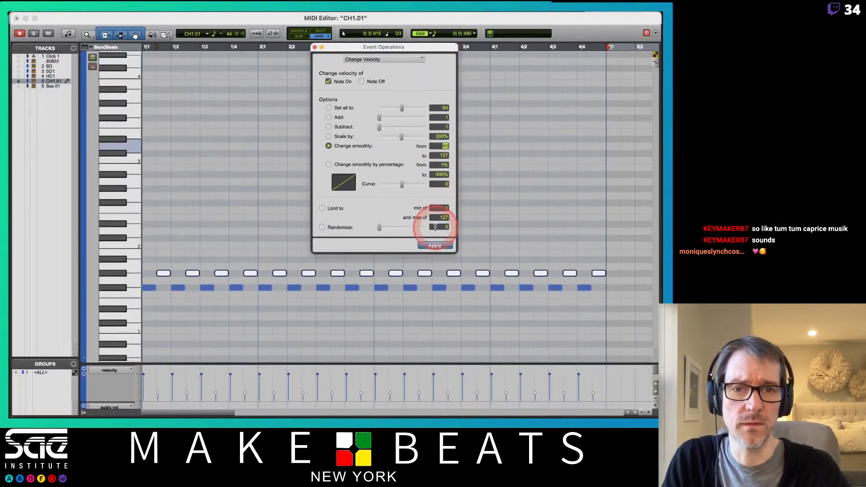
left_click(439, 245)
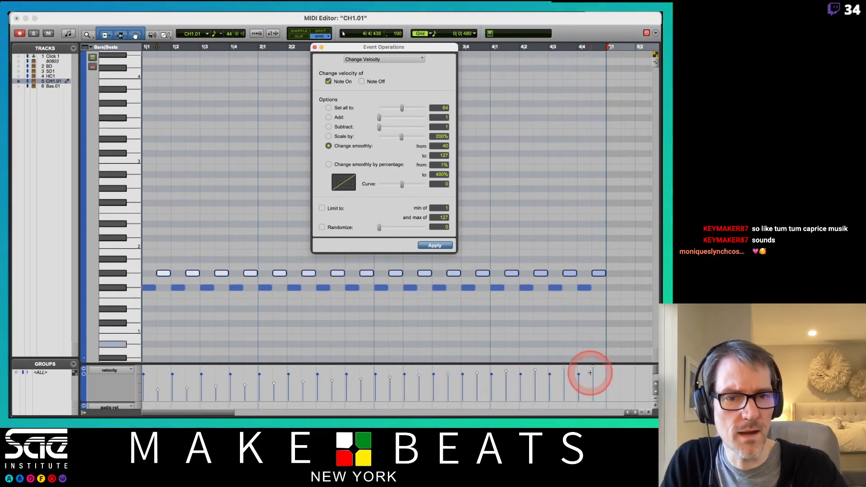
- Select all the F#1 notes and set all their velocities to 127
left_click(120, 288)
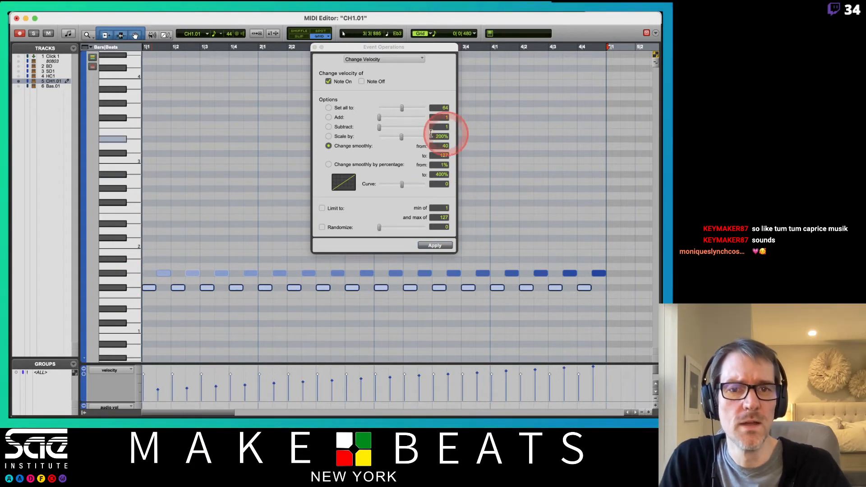
left_click(329, 108)
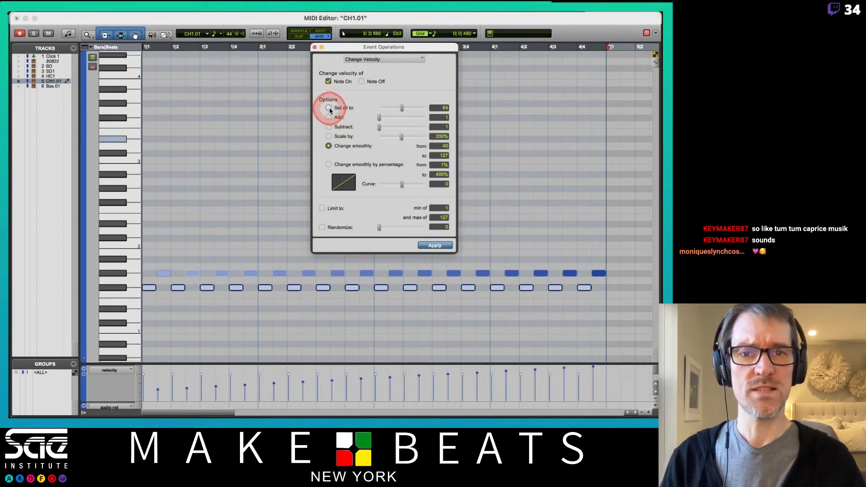
left_click(445, 108)
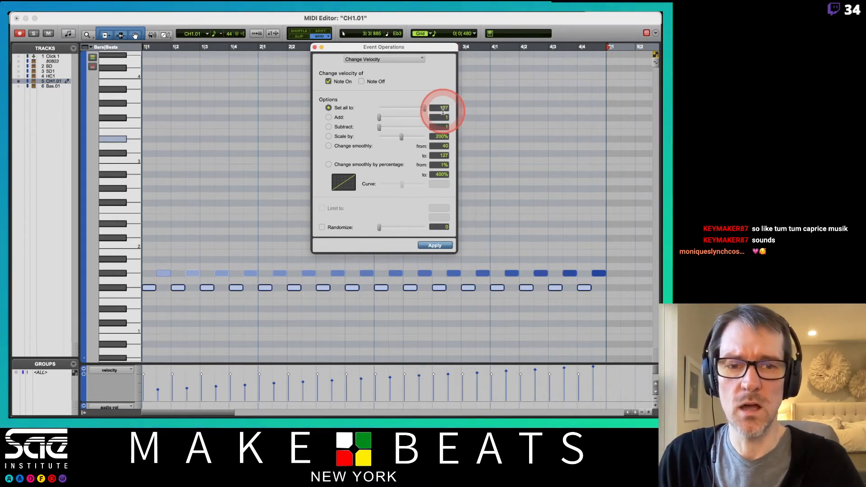
type("127")
left_click(438, 263)
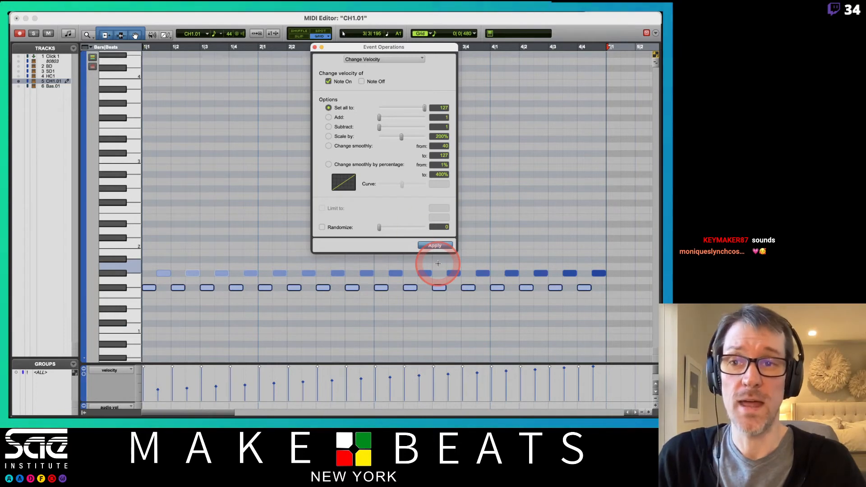
- Solo the CH1.01 track and reopen its clip in the MIDI Editor
left_click(222, 120)
left_click(227, 82)
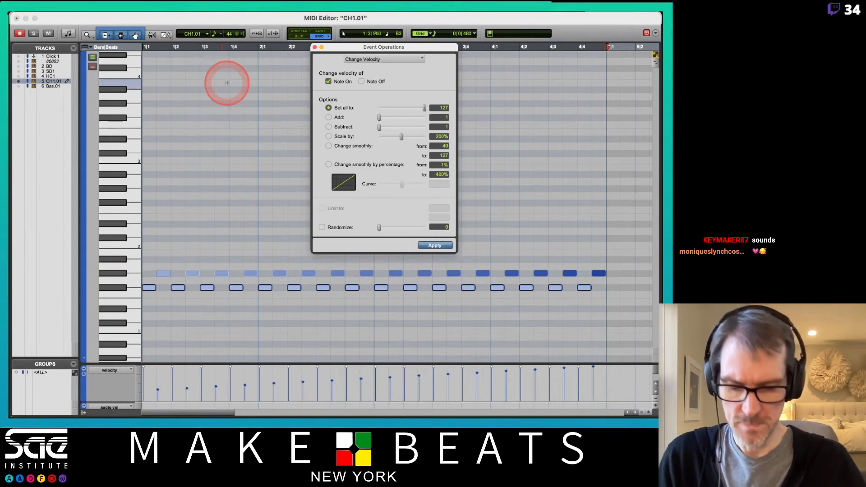
key("ctrl+equal")
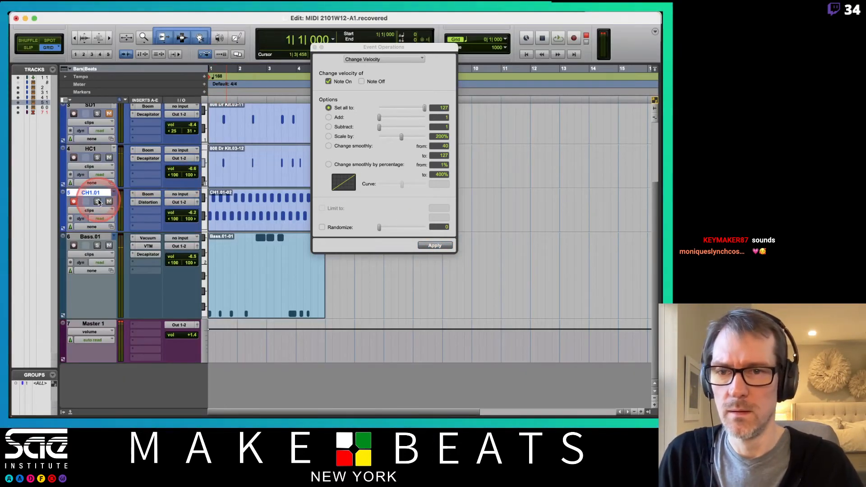
key("super+equal")
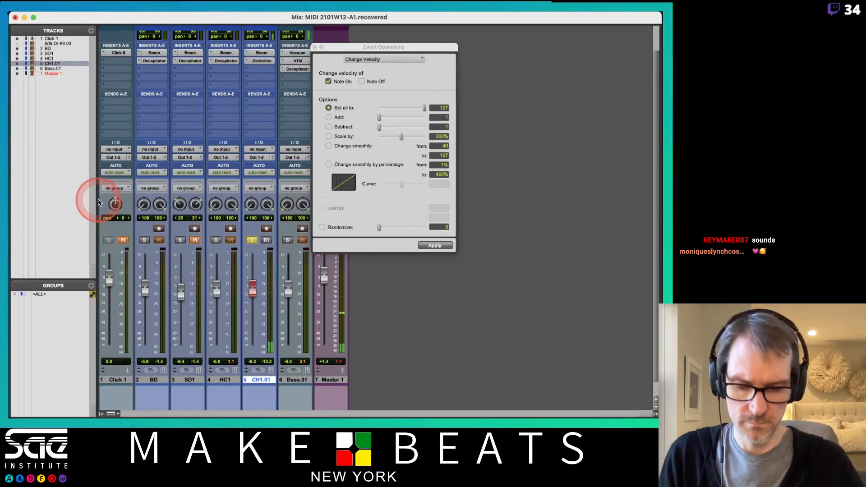
key("super+equal")
double_click(227, 223)
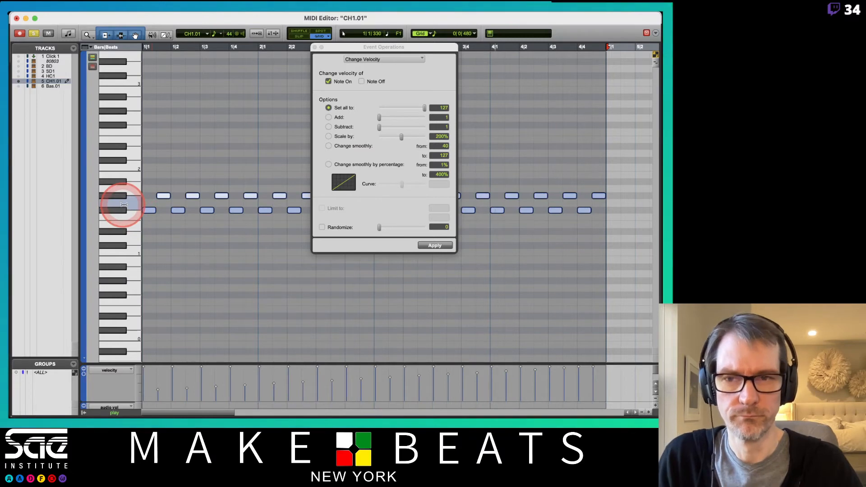
- Try a smooth velocity change from 40 to 127 on the G#1 notes with a curve of 25 and with 45
left_click(124, 207)
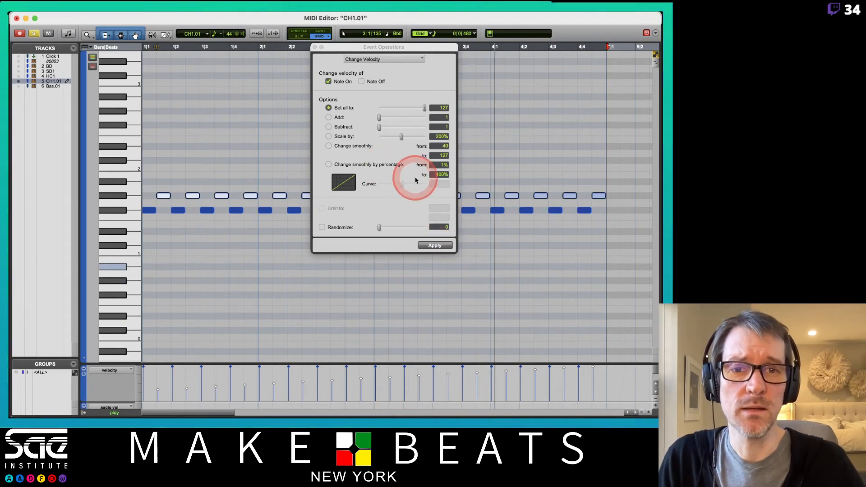
left_click(328, 146)
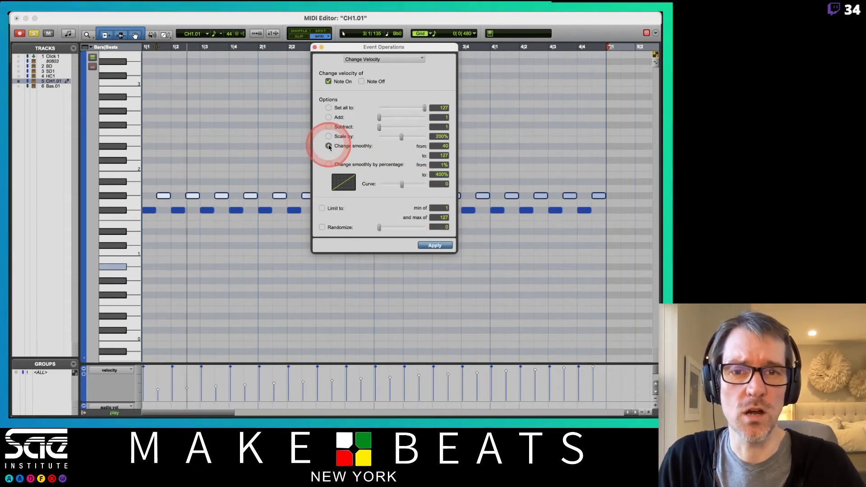
left_click(356, 187)
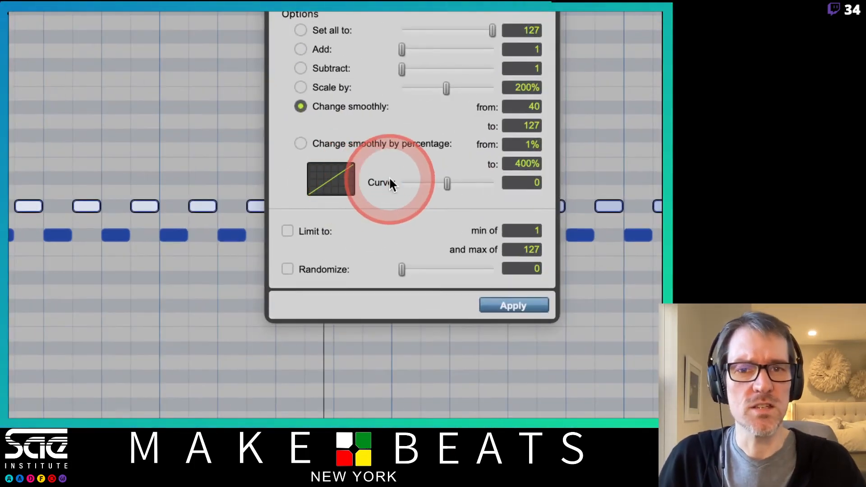
mouse_move(449, 182)
left_mouse_down()
mouse_move(437, 183)
mouse_move(462, 183)
left_mouse_up()
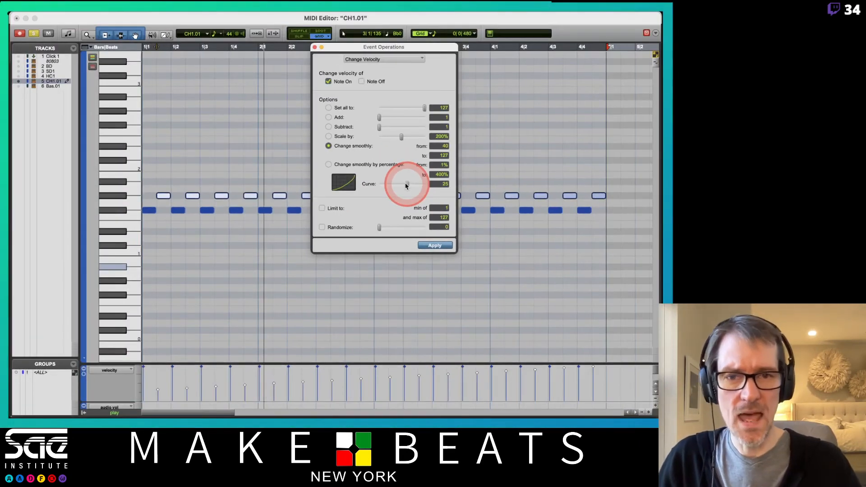
left_click(435, 245)
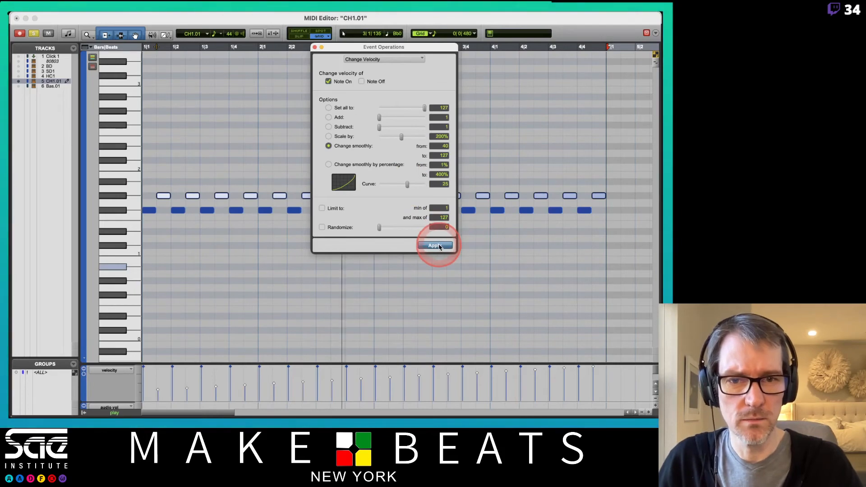
left_click(439, 246)
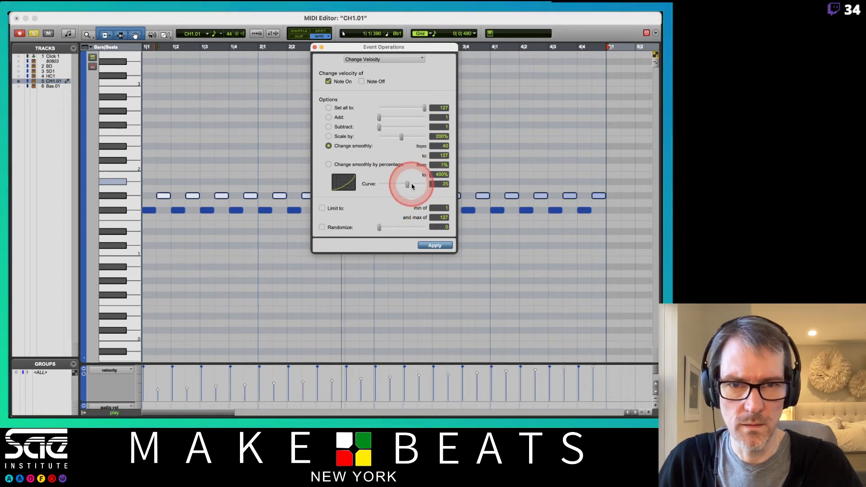
left_click_drag(407, 186, 411, 189)
left_click(438, 245)
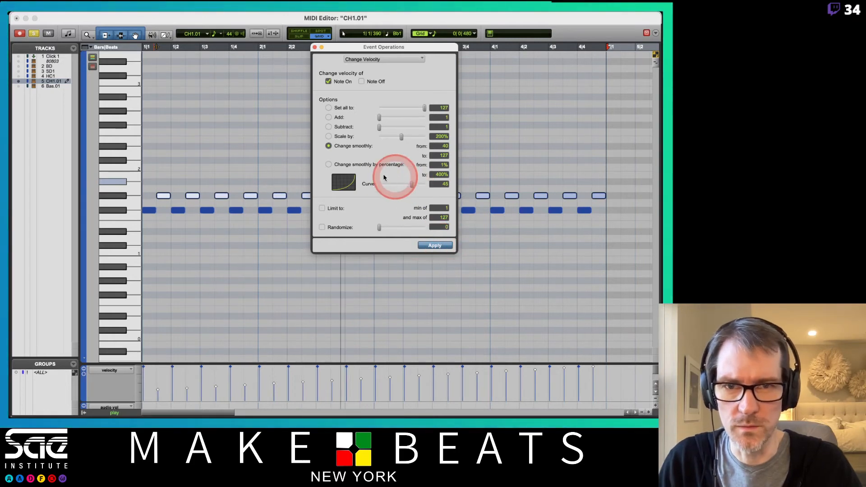
- Set all the G#1 note velocities to 127
left_click(330, 166)
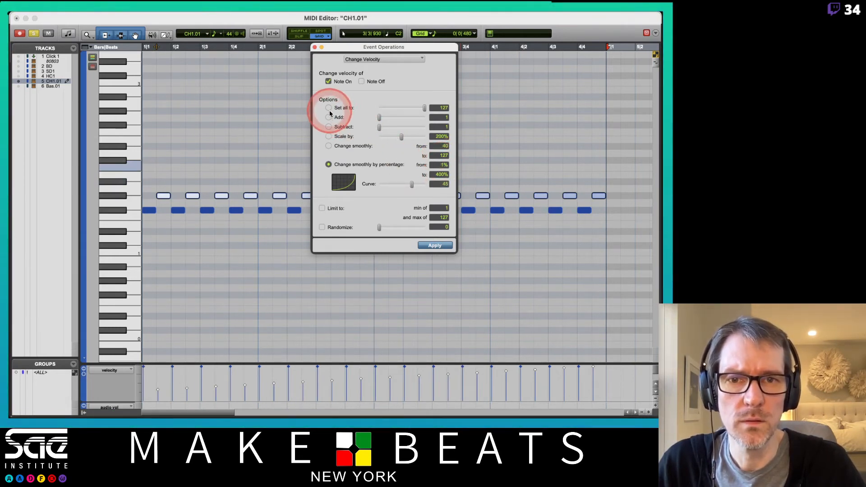
left_click(442, 106)
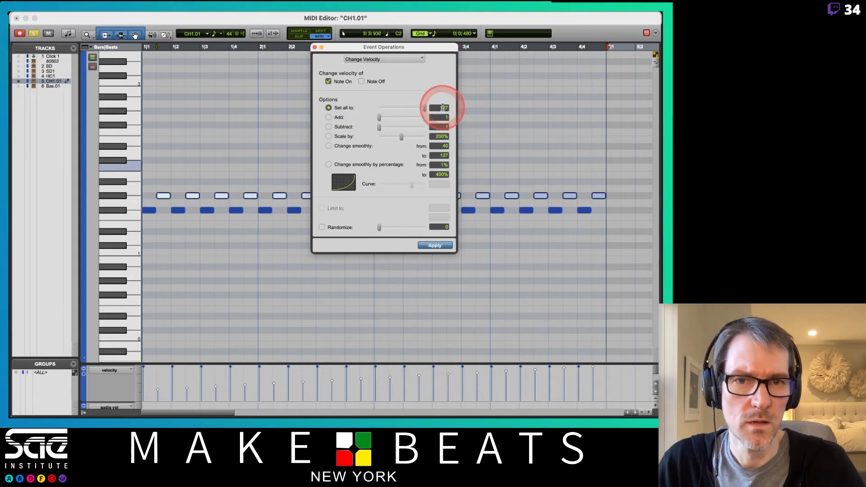
double_click(443, 108)
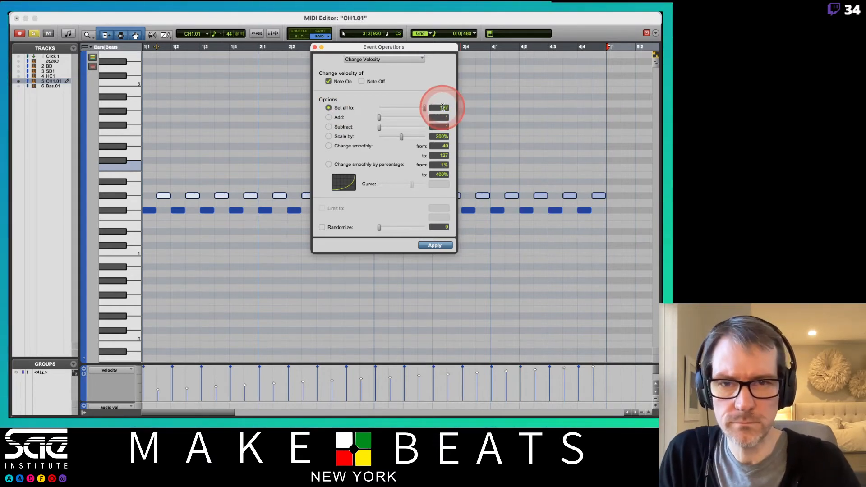
left_click(434, 247)
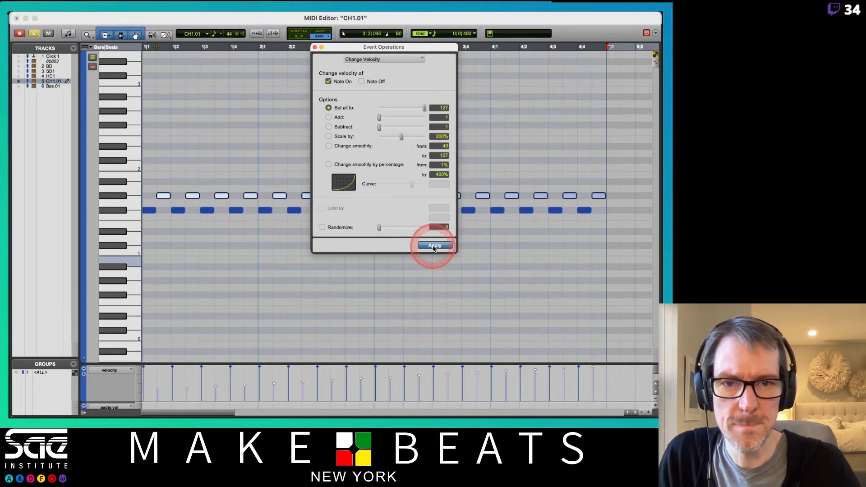
- Try a smooth percentage velocity change from 20% to 100% with a curve of 32 on the G#1 notes
left_click(329, 164)
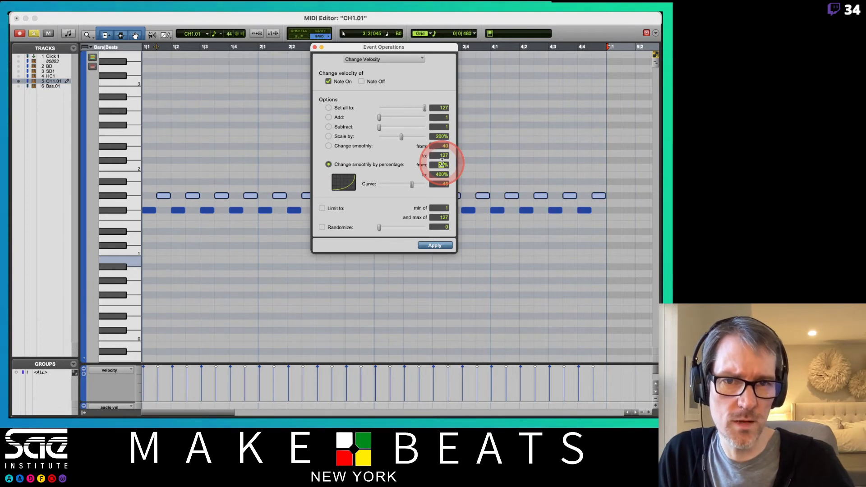
left_click(441, 175)
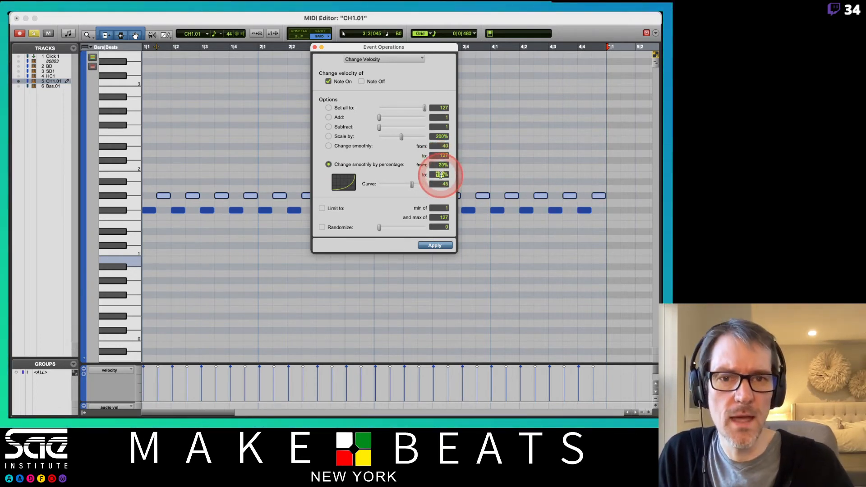
left_click(425, 185)
left_click_drag(423, 184, 415, 190)
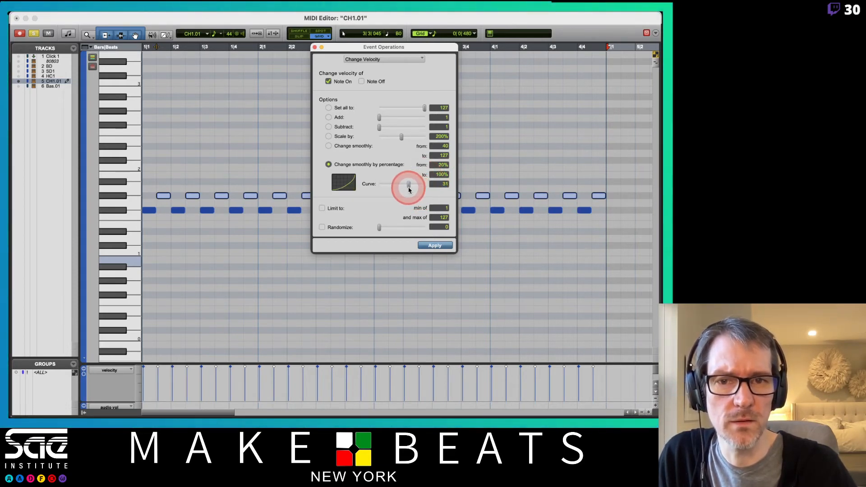
left_click(435, 245)
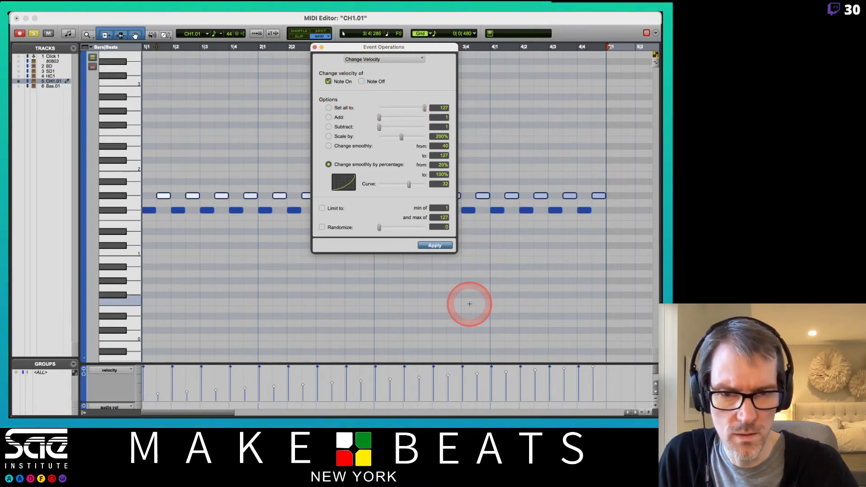
- Try the 20% to 100% velocity change on the G#1 notes with steeper curves of 53 and 78
left_click_drag(410, 185, 414, 185)
left_click(437, 246)
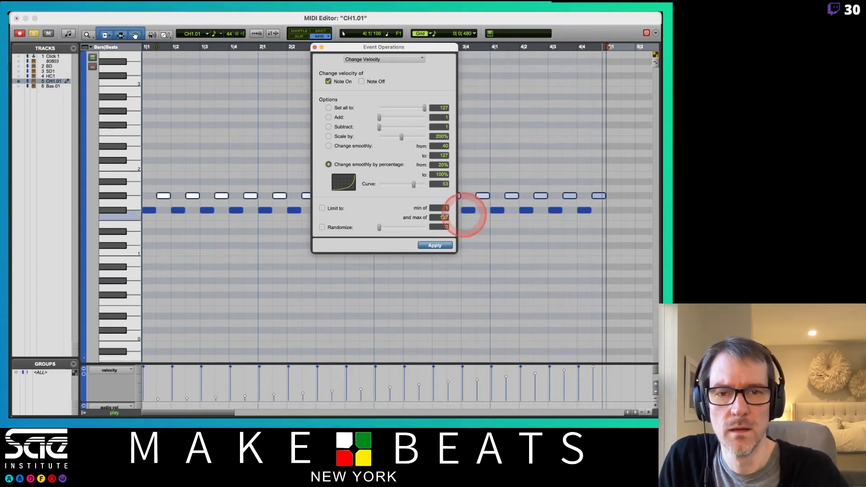
left_click_drag(397, 202, 429, 230)
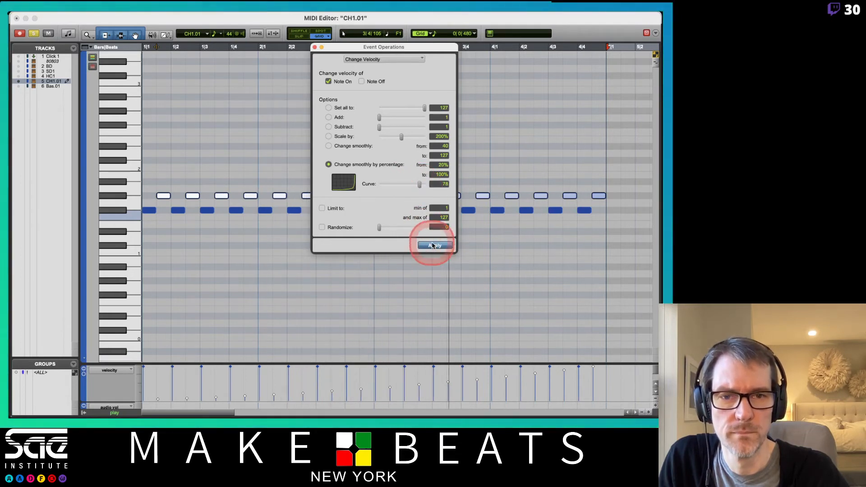
left_click(432, 246)
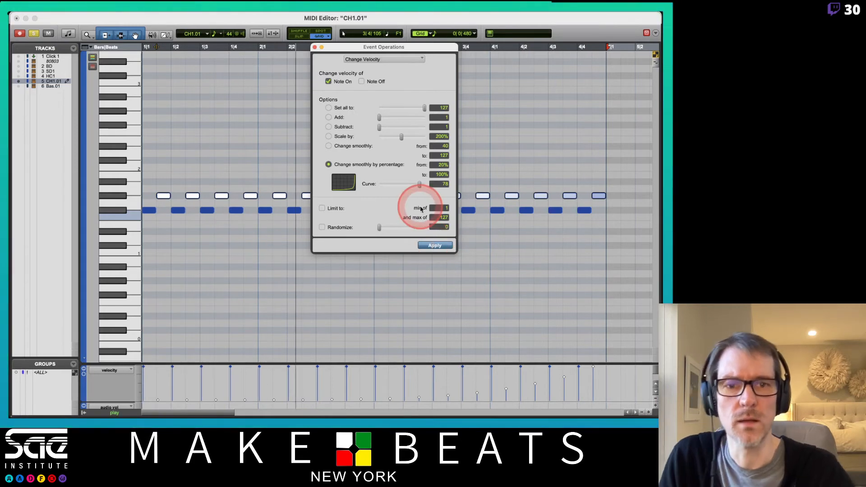
- Try a smooth velocity change from 1 to 127 on the G#1 notes
left_click(328, 146)
left_click(443, 144)
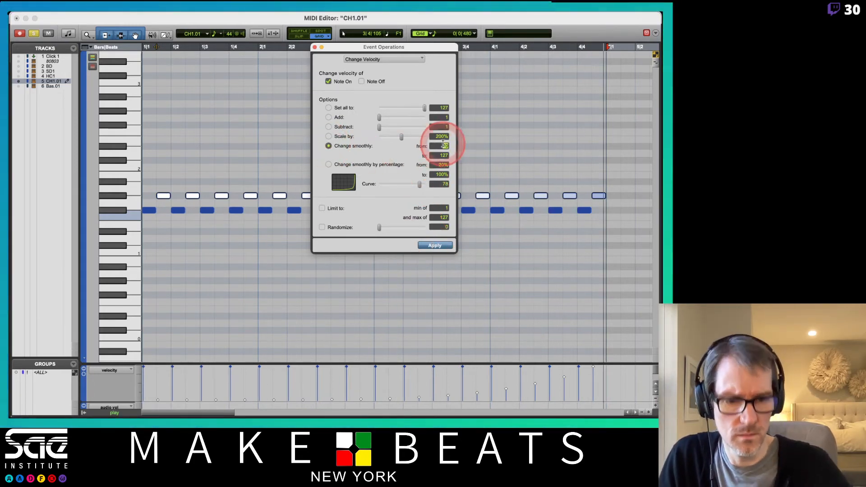
type("1")
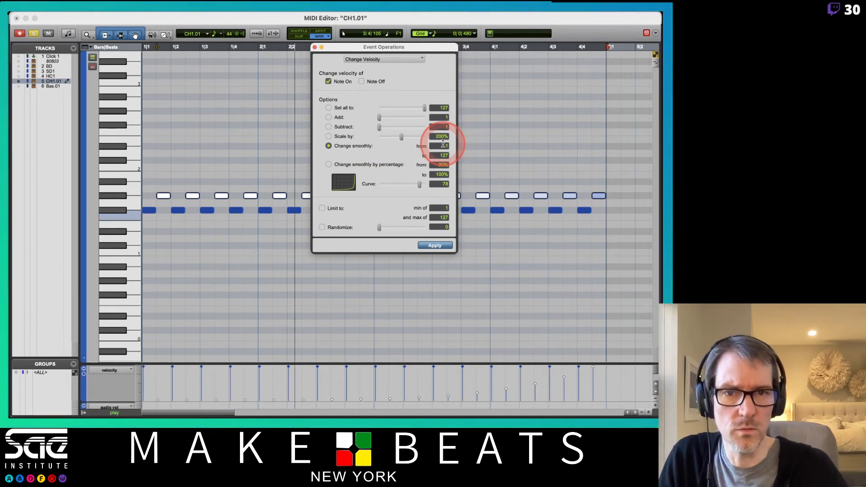
left_click(438, 247)
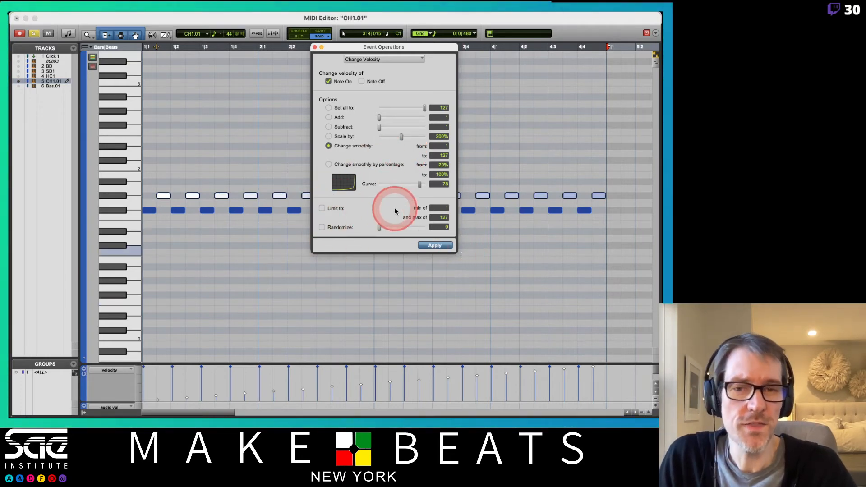
- Try randomizing the velocities of all notes around 79, limited to 20–127, with randomization of 42 and of up to 81
left_click(151, 183)
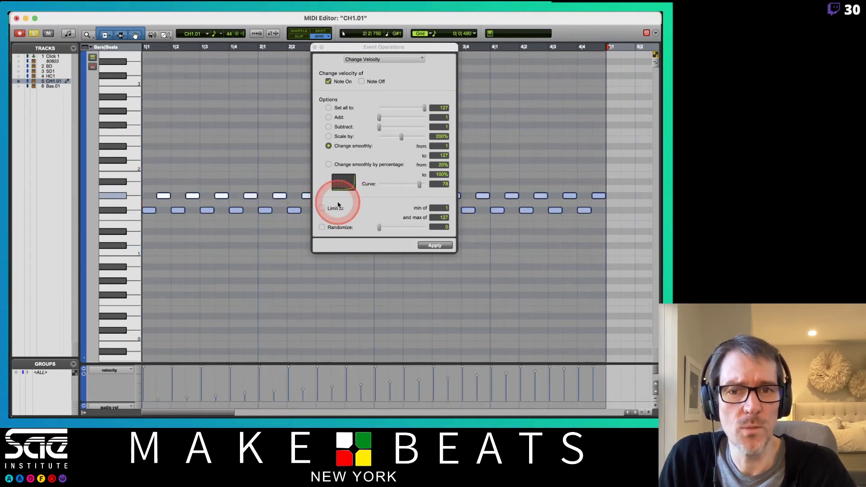
left_click(322, 228)
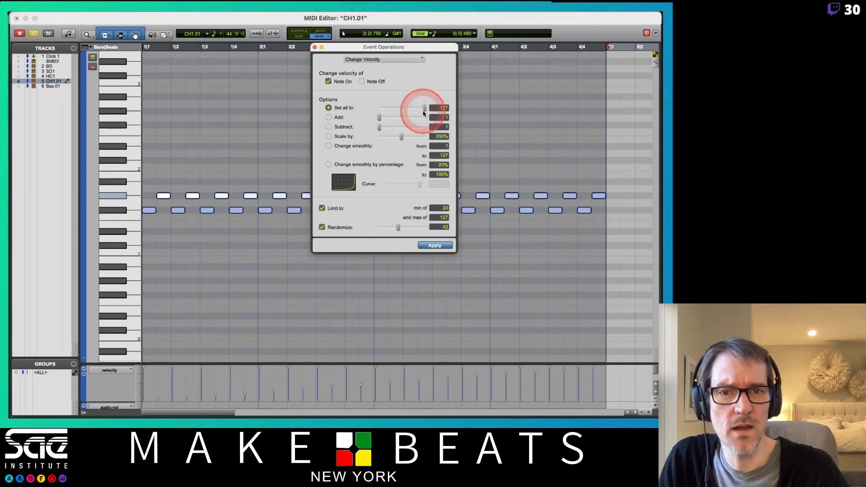
left_click_drag(411, 108, 407, 108)
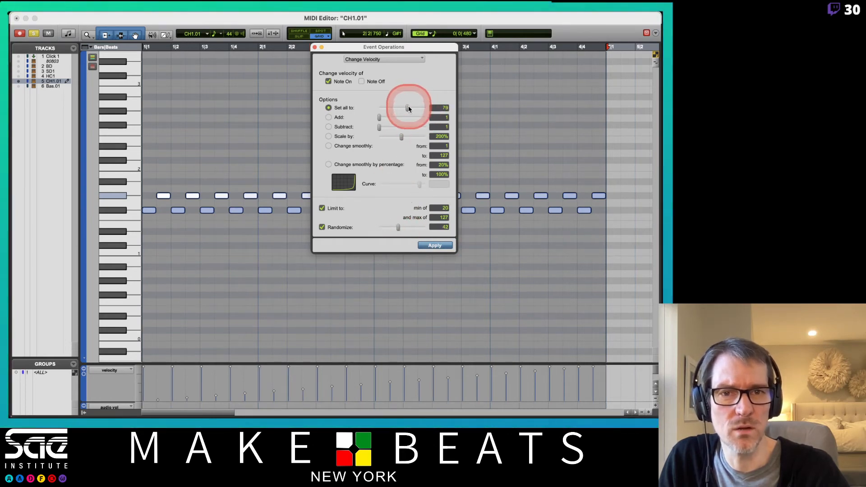
left_click(442, 247)
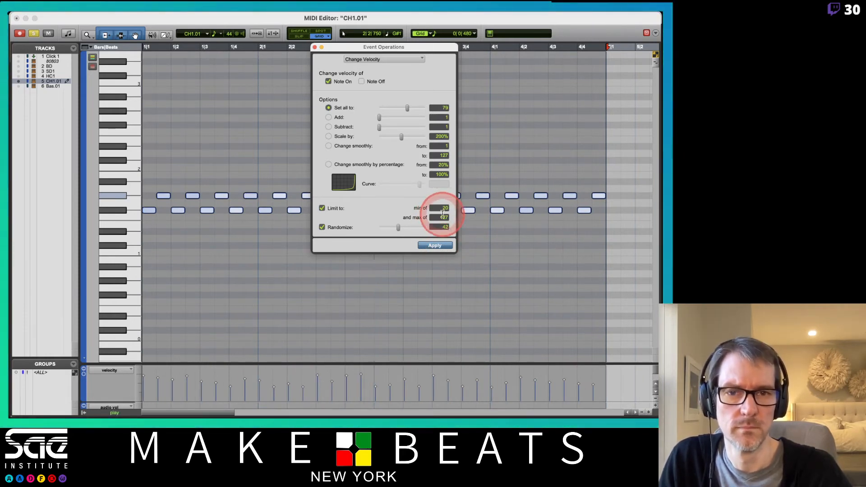
left_click_drag(399, 228, 407, 230)
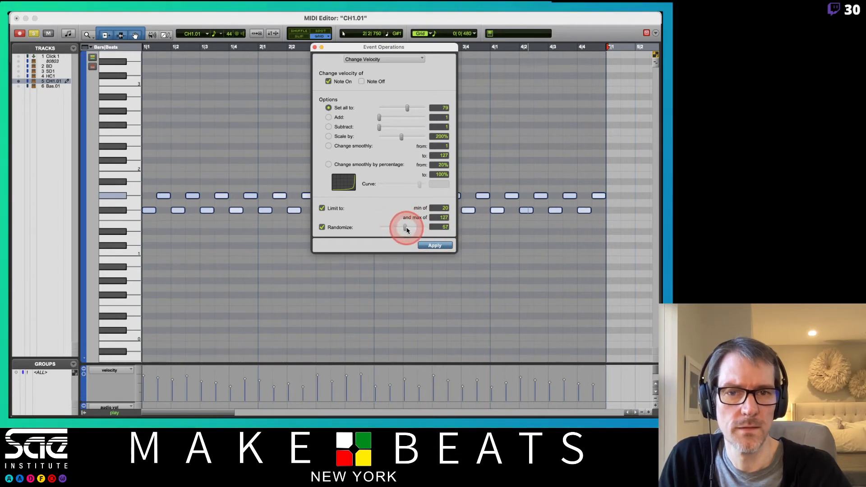
left_click(427, 246)
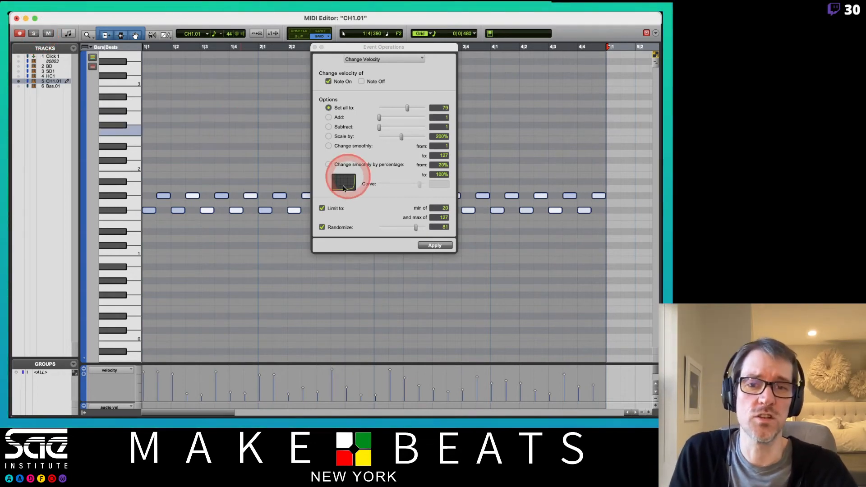
- Turn off the velocity limit and randomization, keeping the option that sets all velocities to one value
left_click(323, 209)
left_click(322, 227)
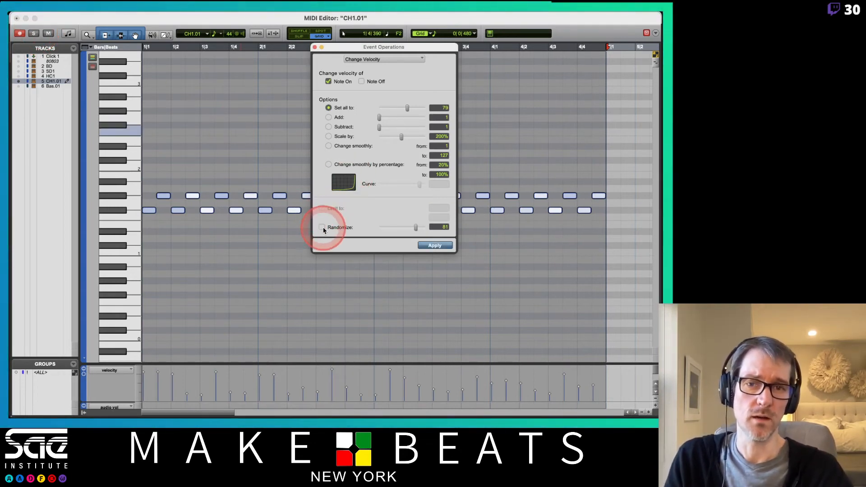
left_click(321, 115)
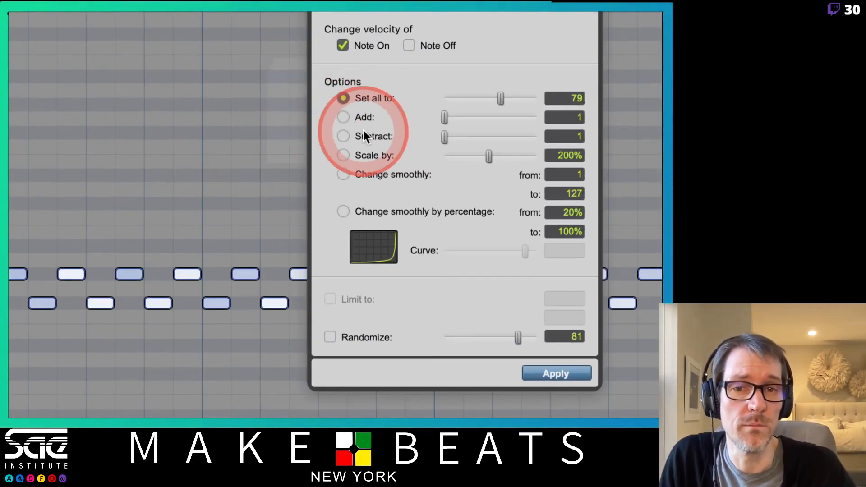
left_click(492, 101)
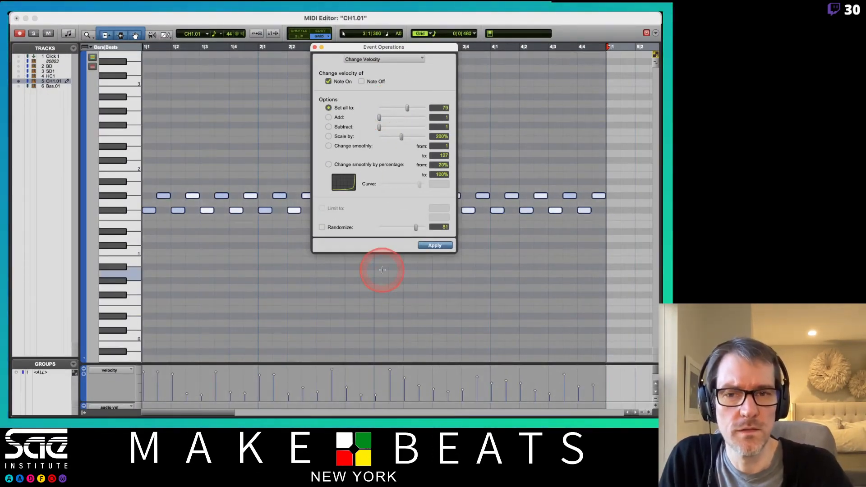
- Select all the F#1 notes and set their velocities first to 126, then down to 107
left_click(113, 196)
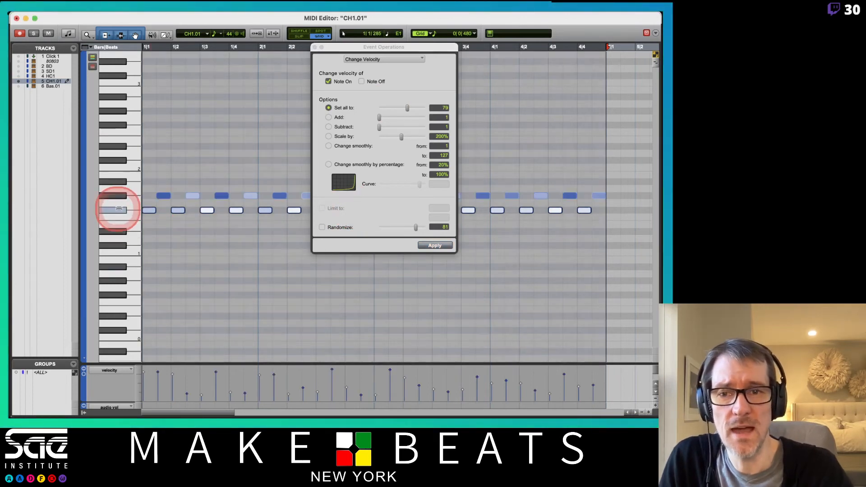
left_click(409, 105)
left_click_drag(410, 110, 425, 109)
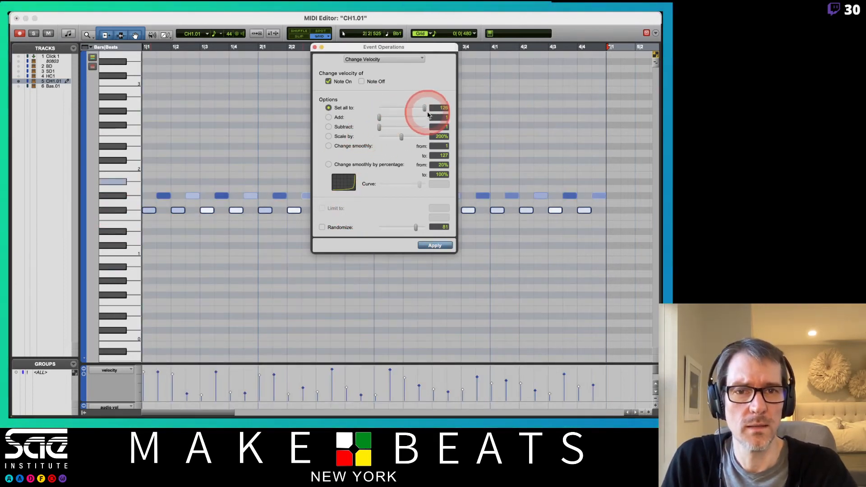
left_click(435, 245)
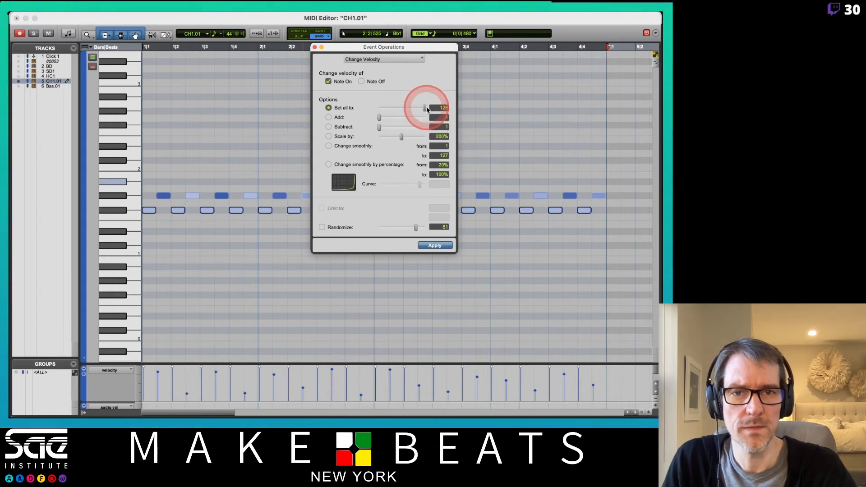
left_click_drag(420, 112, 417, 110)
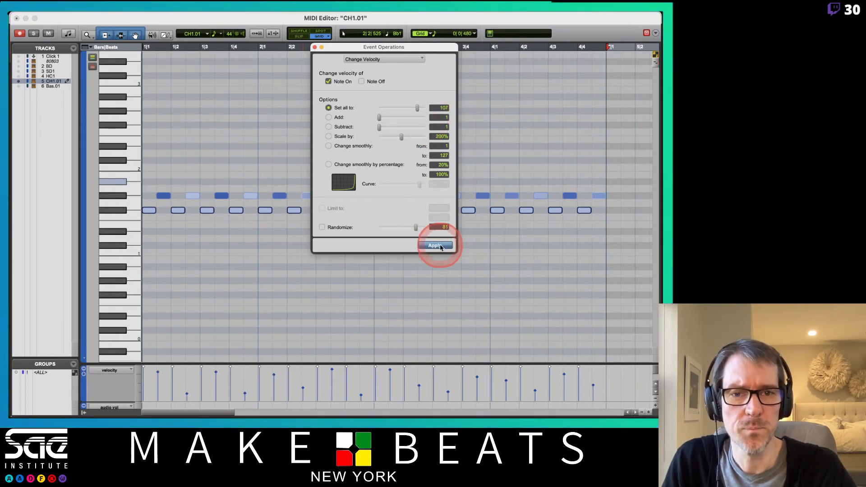
- Select all the G#1 notes and set their velocities first to 58, then down to 38
left_click(116, 198)
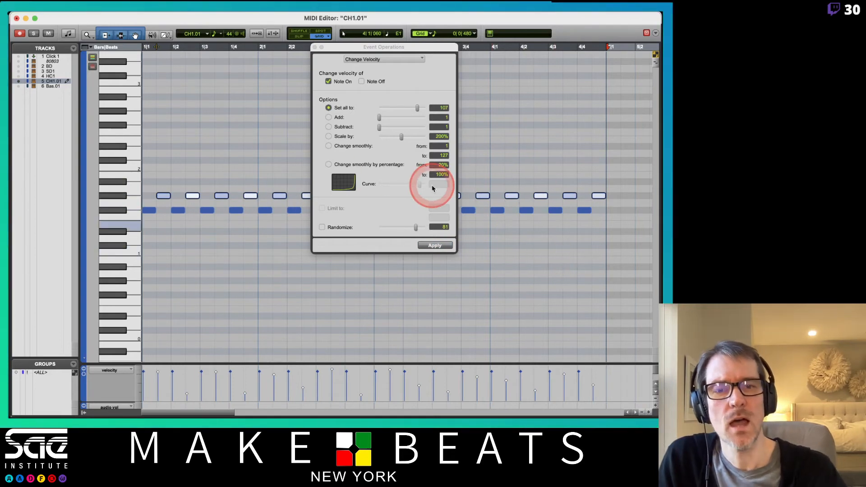
left_click_drag(418, 108, 400, 108)
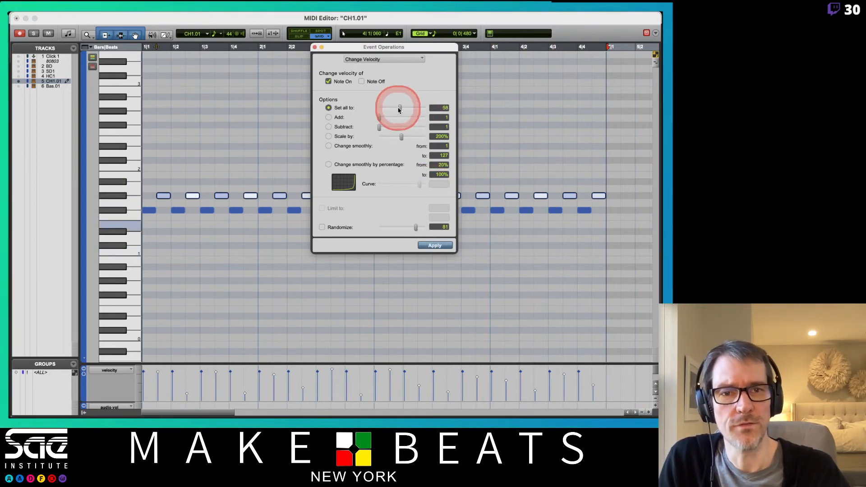
left_click(435, 247)
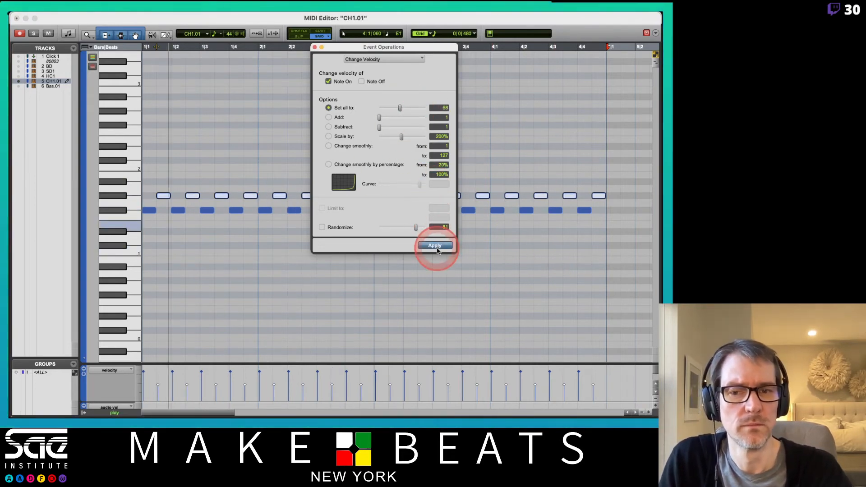
left_click_drag(398, 107, 393, 108)
left_click(430, 245)
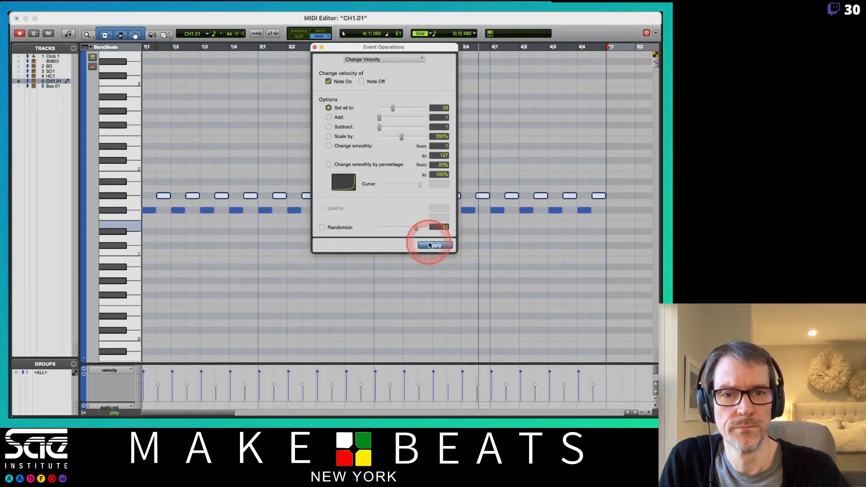
- Close Event Operations and the MIDI Editor to return to the Edit window
left_click(314, 47)
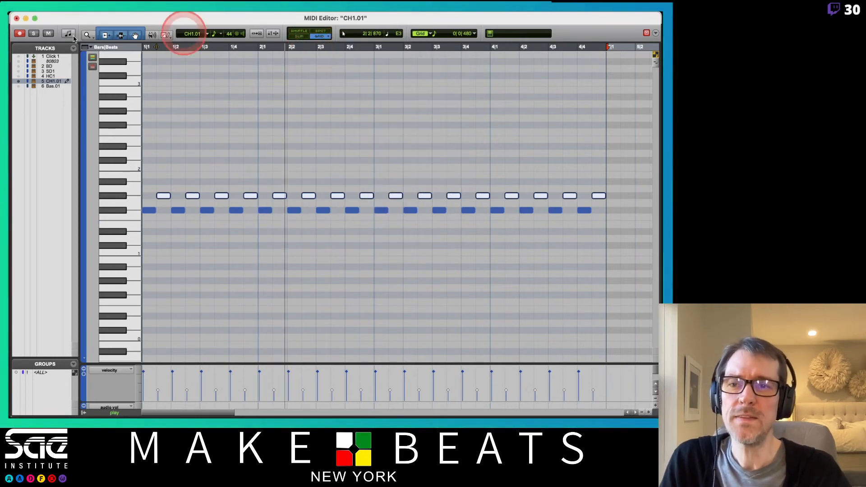
left_click(25, 21)
left_click(252, 151)
- Duplicate the CH1.01 track once with all its data and delete the clip from the duplicate
left_click(89, 194)
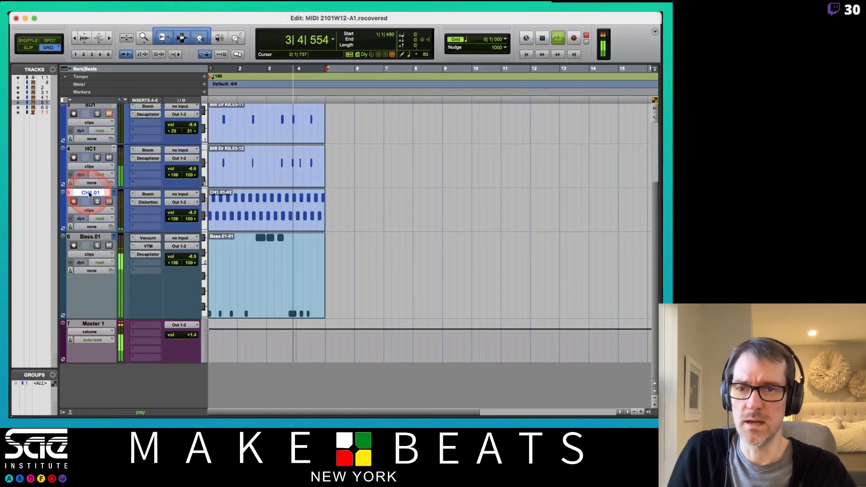
right_click(90, 193)
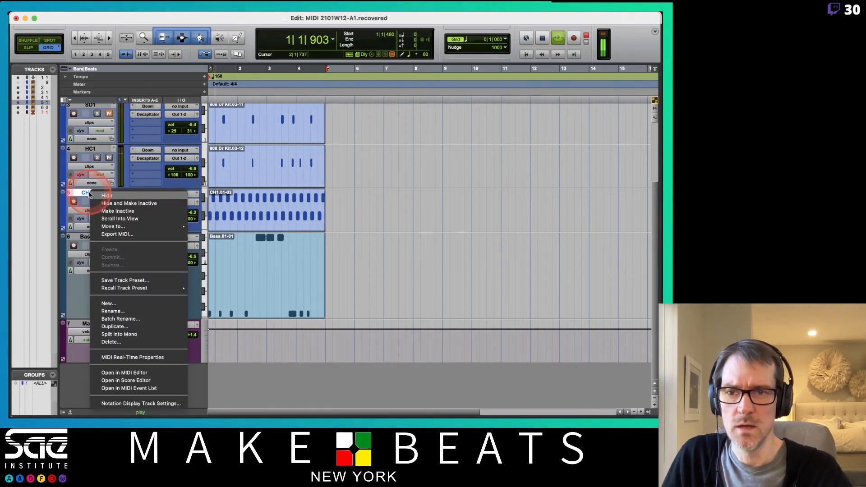
left_click(104, 327)
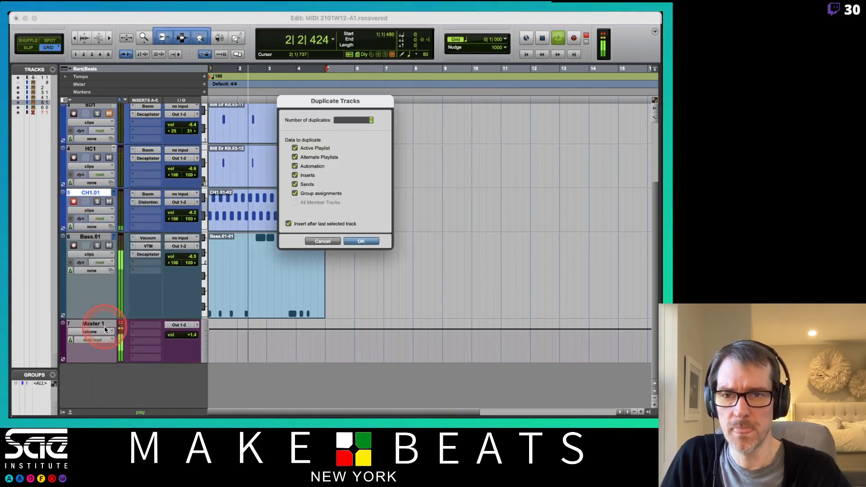
left_click(347, 239)
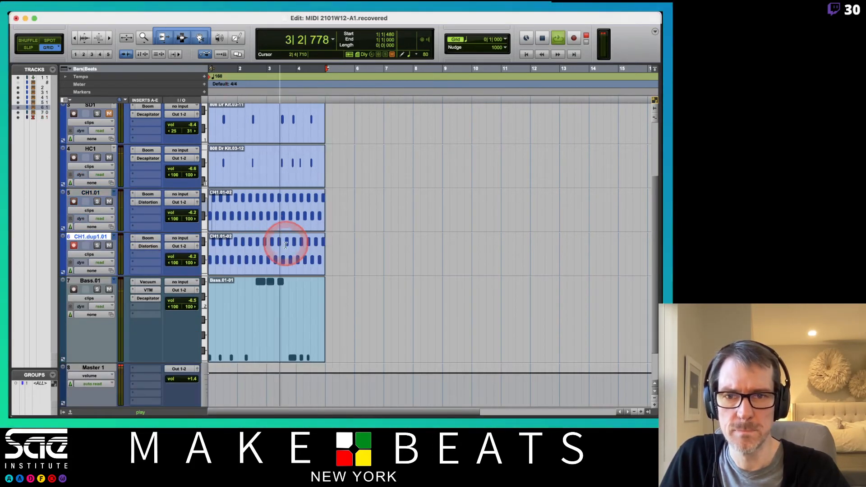
left_click(261, 267)
key("Delete")
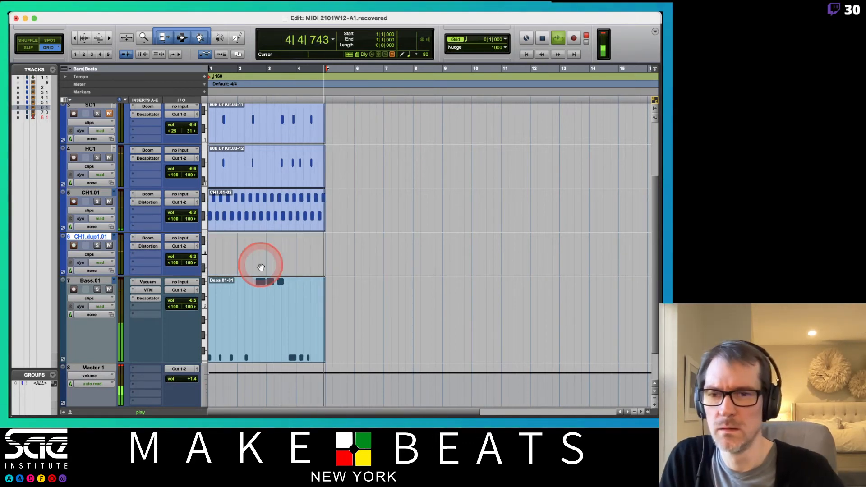
- Rename the duplicated CH1 track as Perc
double_click(91, 237)
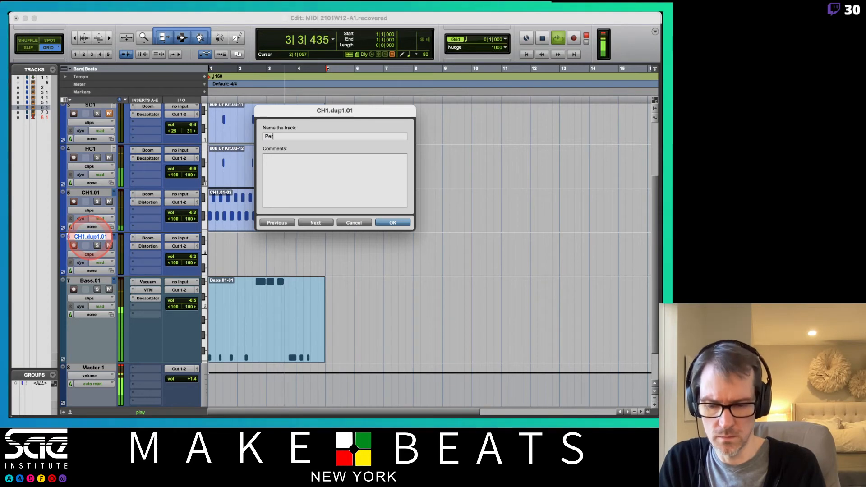
type("Perc")
key("Return")
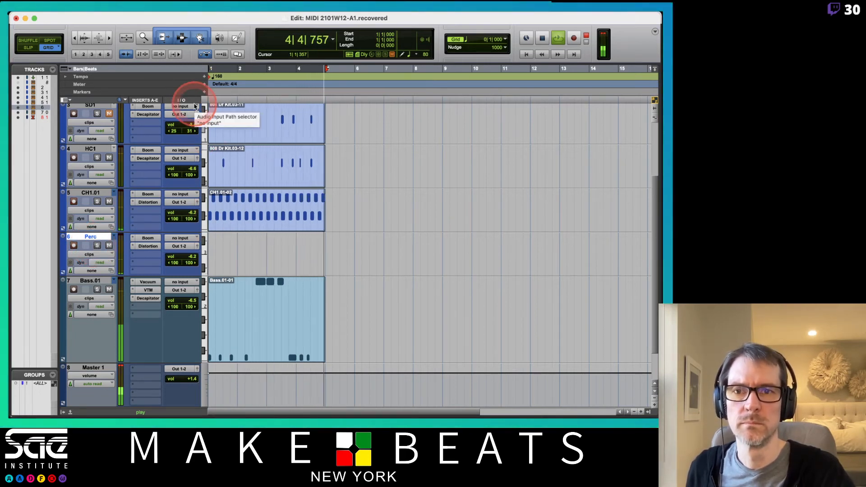
- Record four percussion hits near the end of bar 4 on the Perc track and disarm recording on CH1.01
key("super+space")
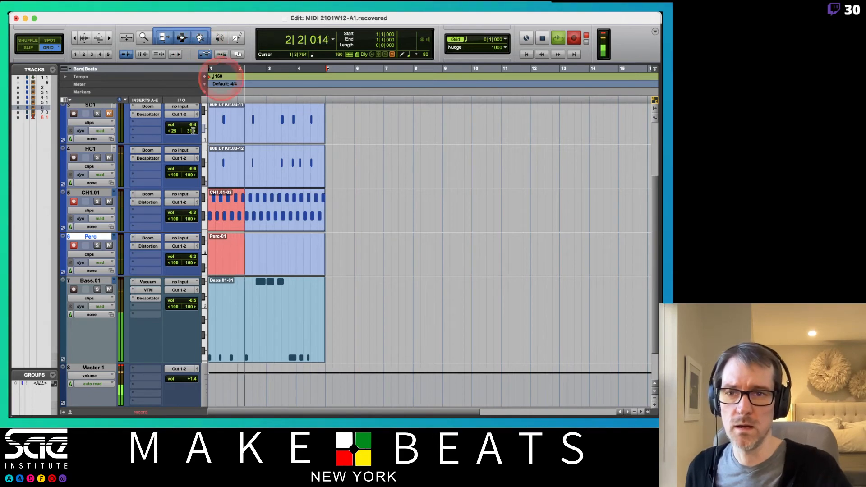
left_click(75, 202)
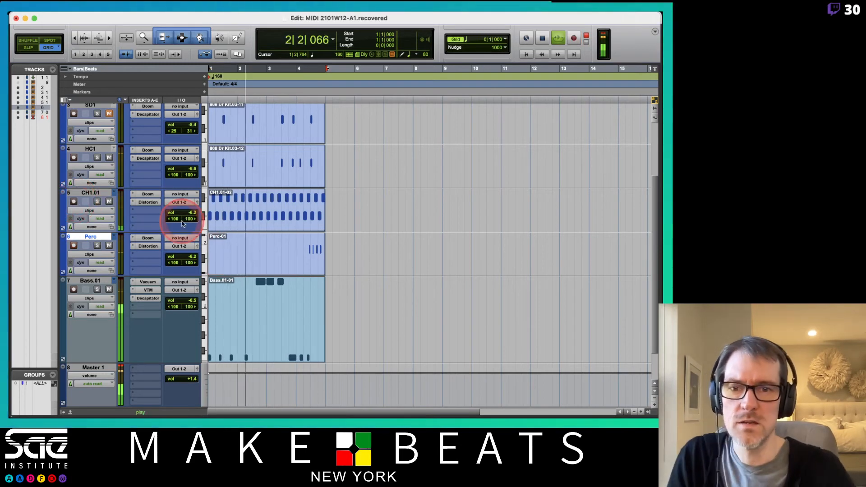
left_click(74, 246)
left_click(74, 245)
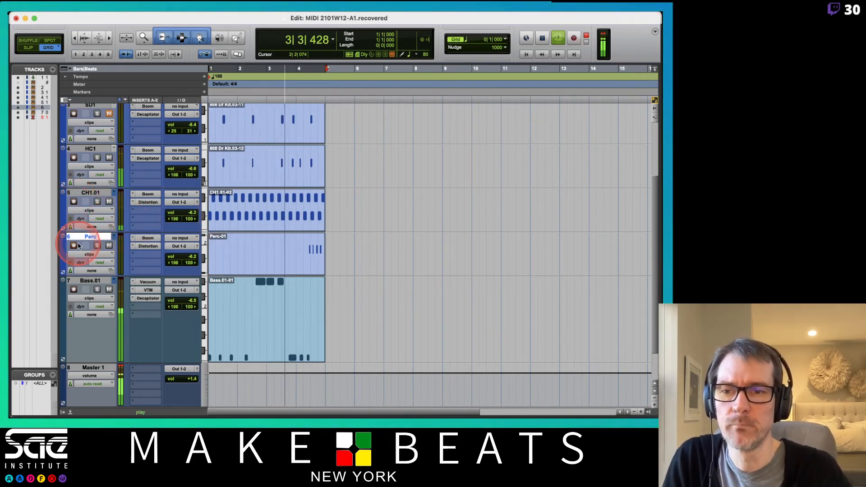
- Quantize the note starts of the whole Perc clip to a 1/8 note grid and close Event Operations
left_click(316, 233)
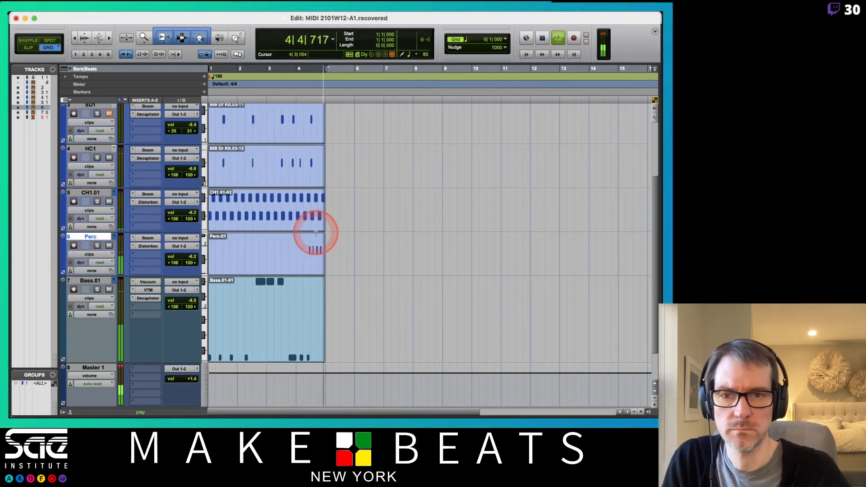
left_click(270, 266)
key("alt+0")
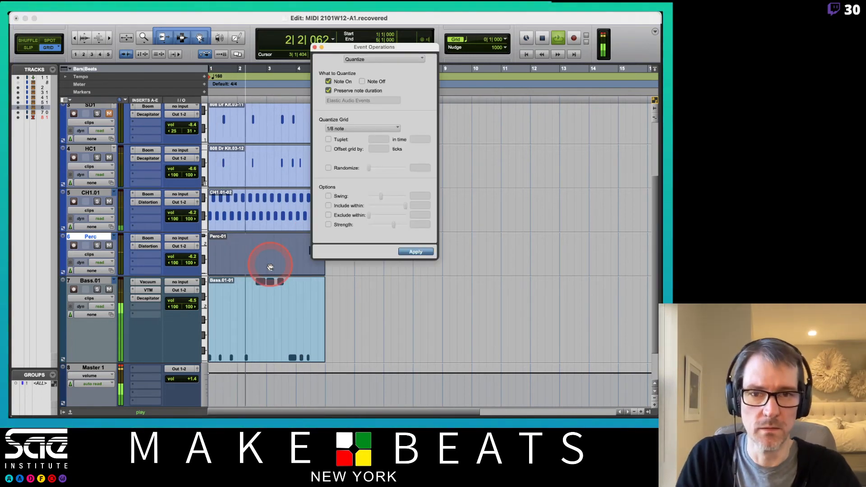
left_click(408, 251)
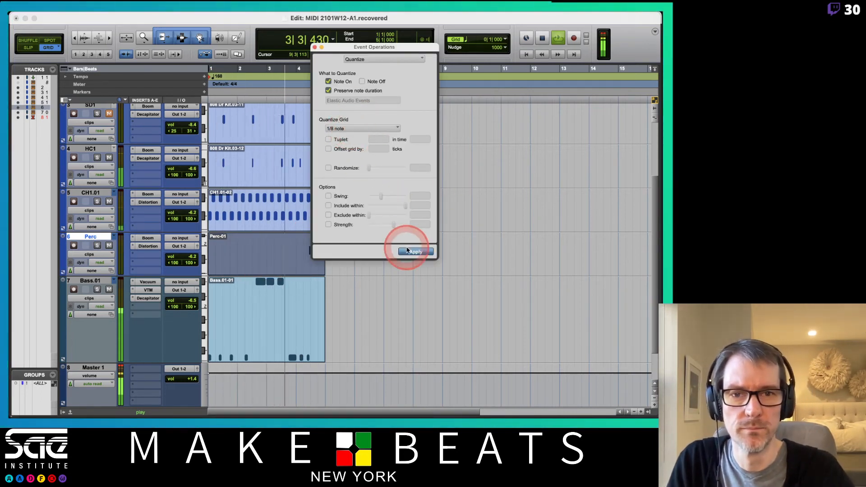
left_click_drag(331, 49, 378, 51)
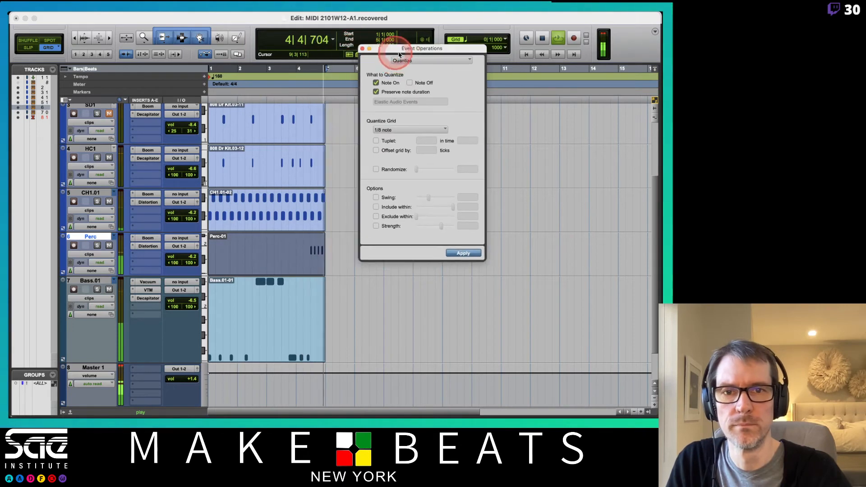
left_click(362, 48)
left_click(257, 280)
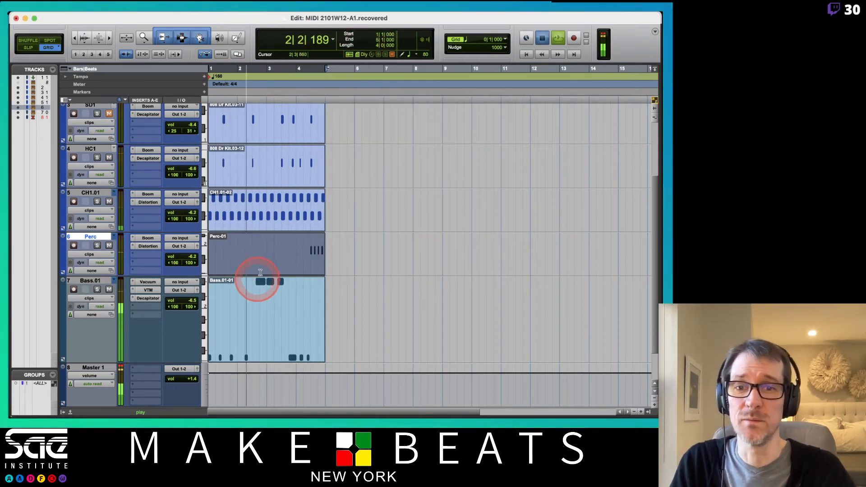
- Stop playback, open the Perc clip in the MIDI Editor and deselect its notes
left_click(265, 260)
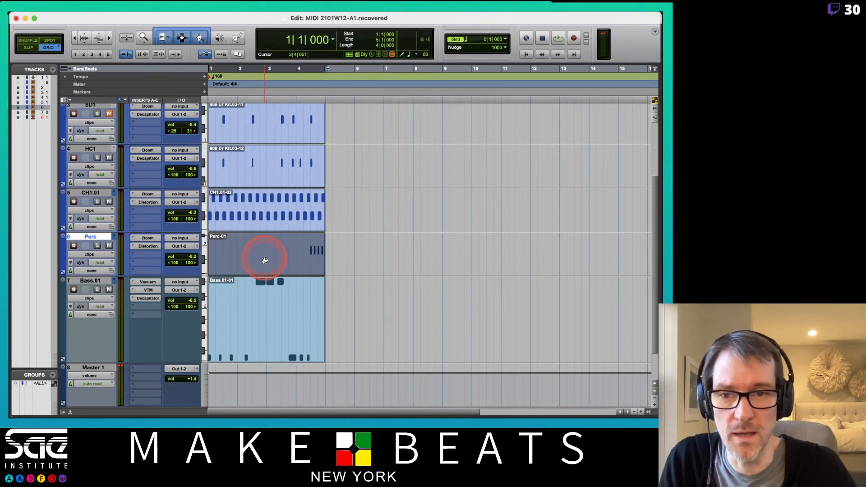
double_click(265, 261)
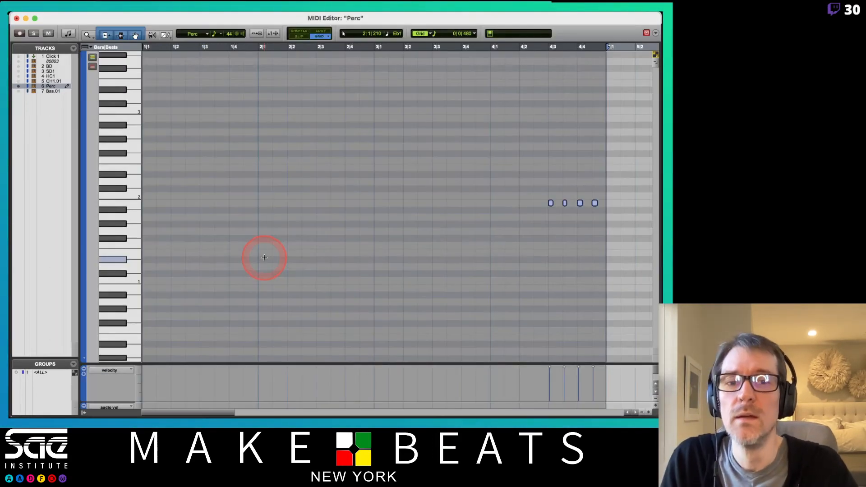
left_click(475, 191)
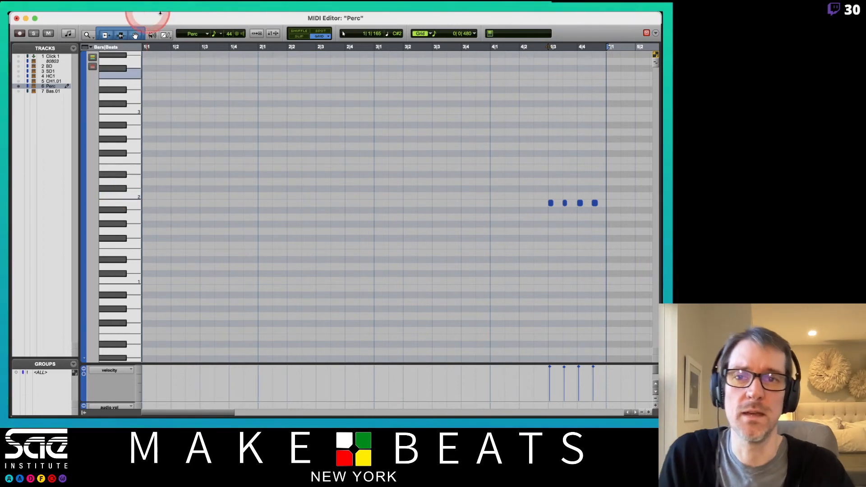
- Transpose all the notes of the Perc clip to C#1 using the Transpose event operation
left_click(184, 15)
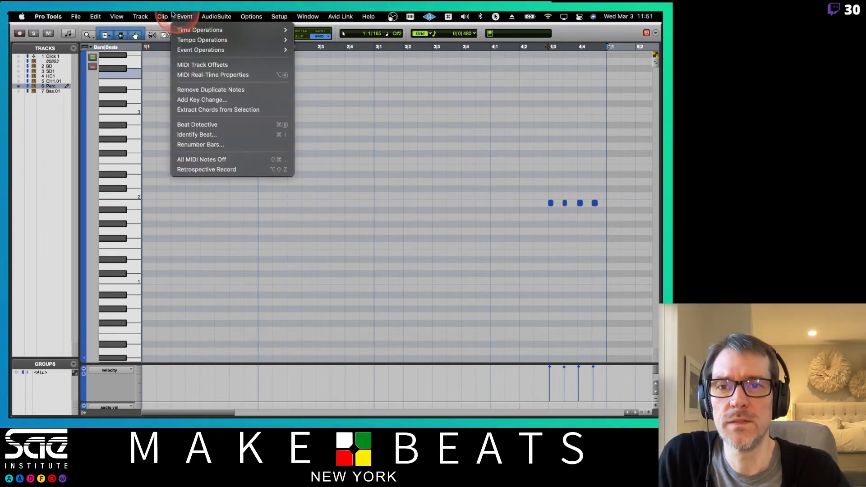
mouse_move(266, 50)
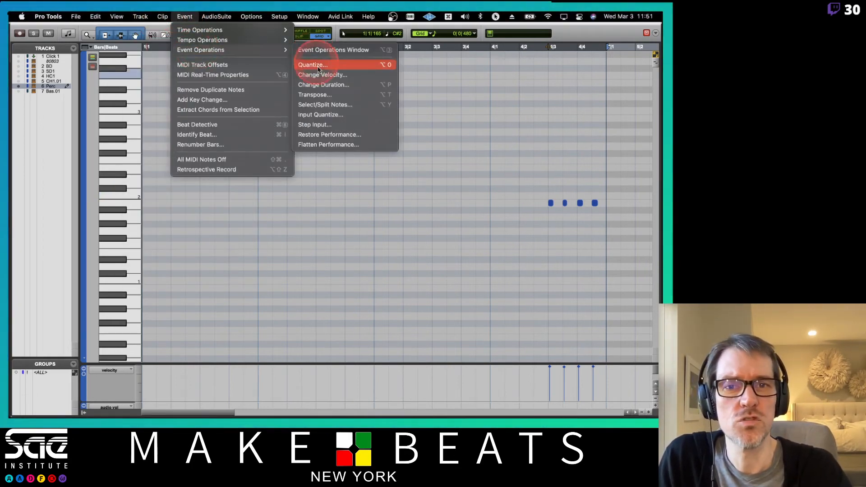
left_click(317, 96)
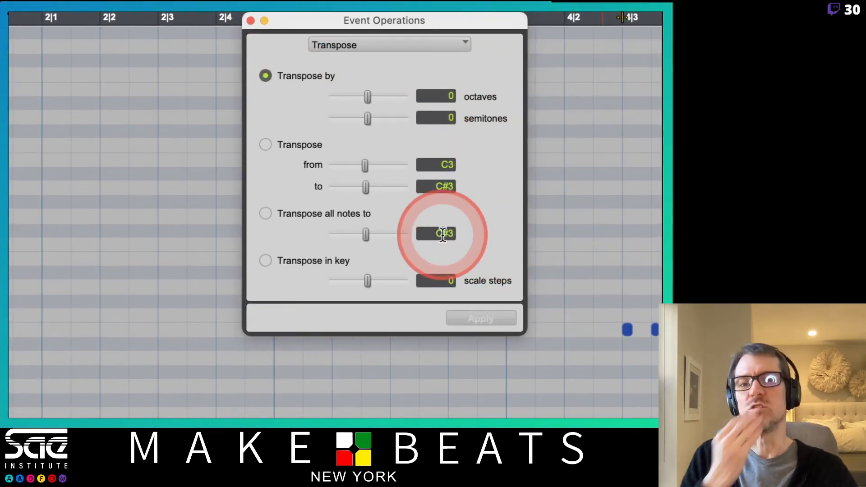
left_click(266, 213)
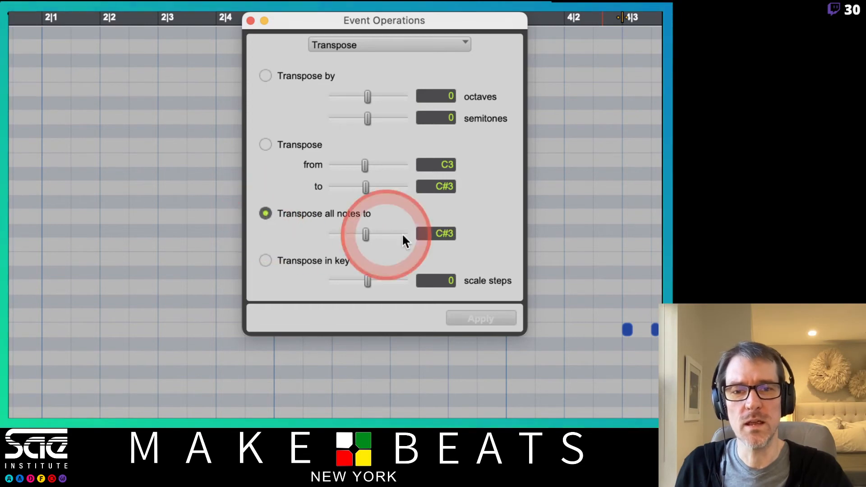
left_click(420, 235)
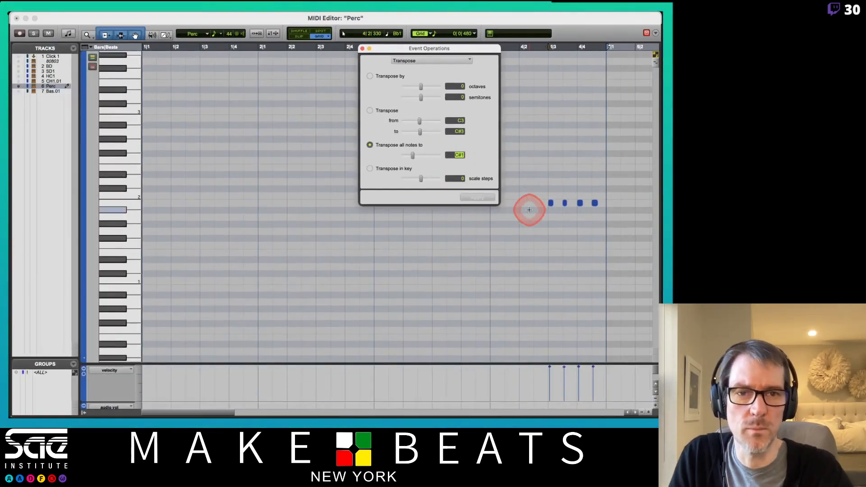
double_click(584, 343)
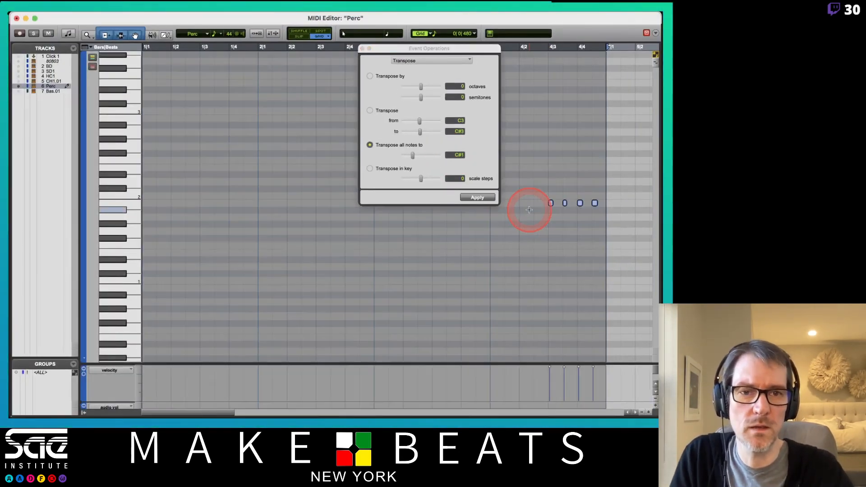
left_click(475, 199)
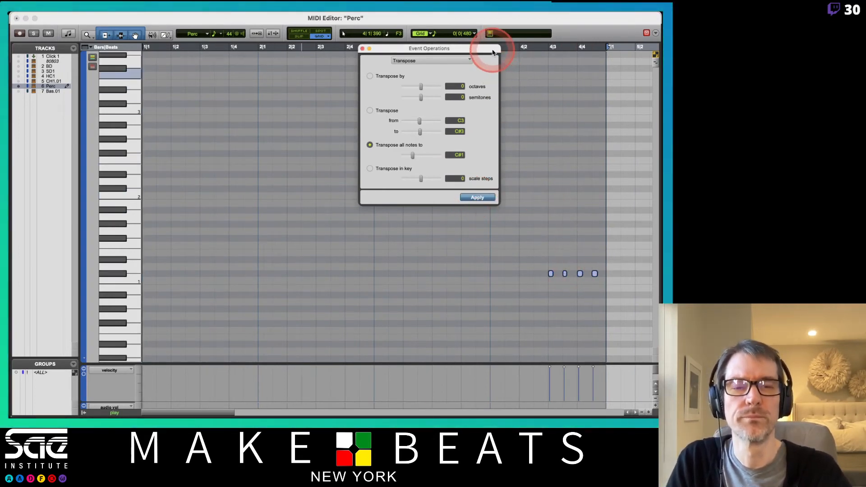
- Transpose all the Perc notes to F1 instead and close the MIDI Editor
left_click_drag(492, 53, 438, 65)
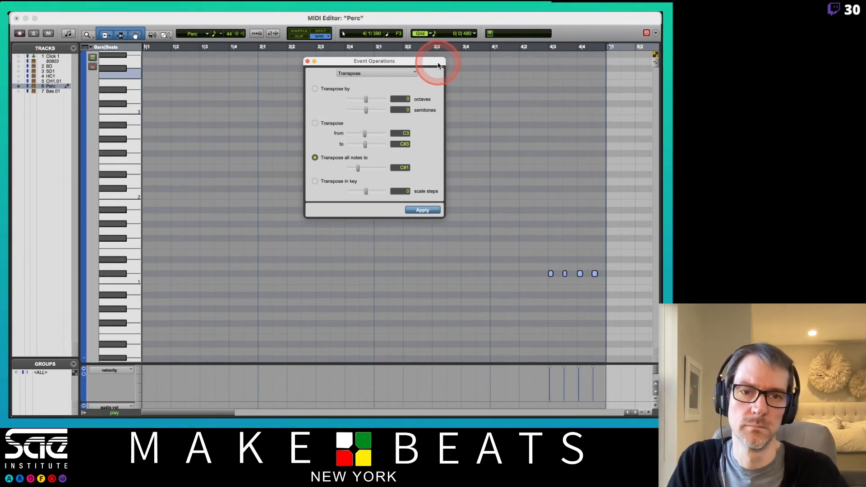
left_click(399, 167)
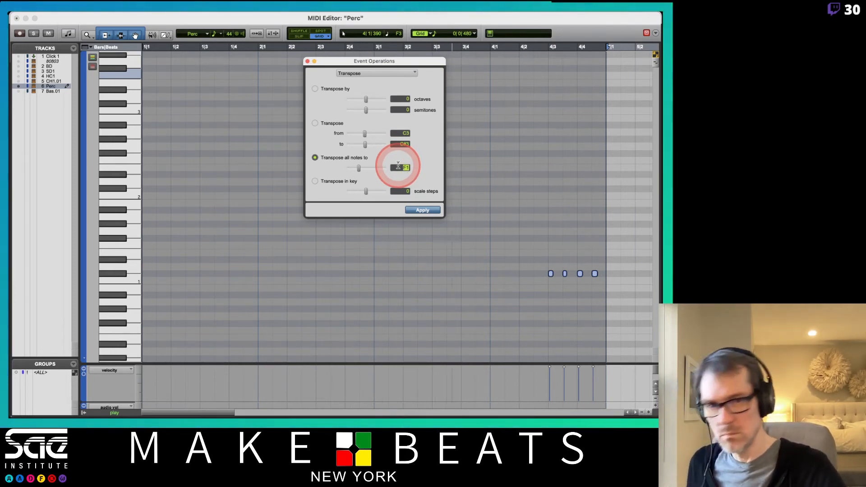
left_click(418, 209)
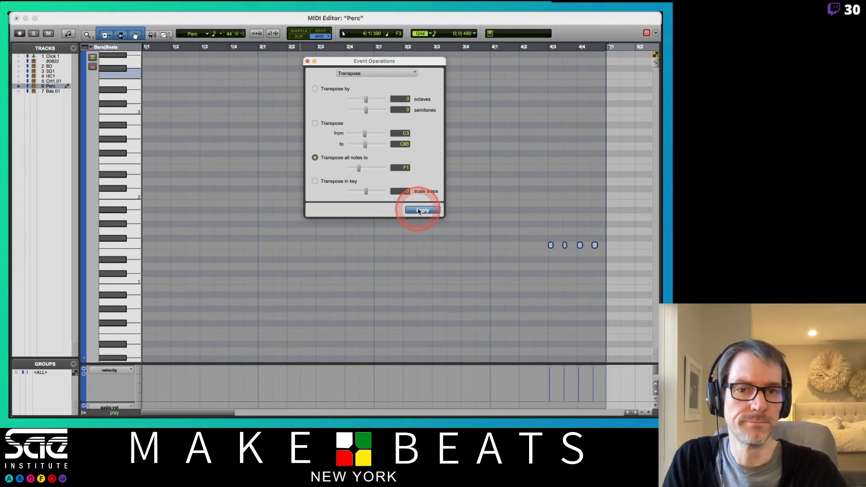
left_click(637, 242)
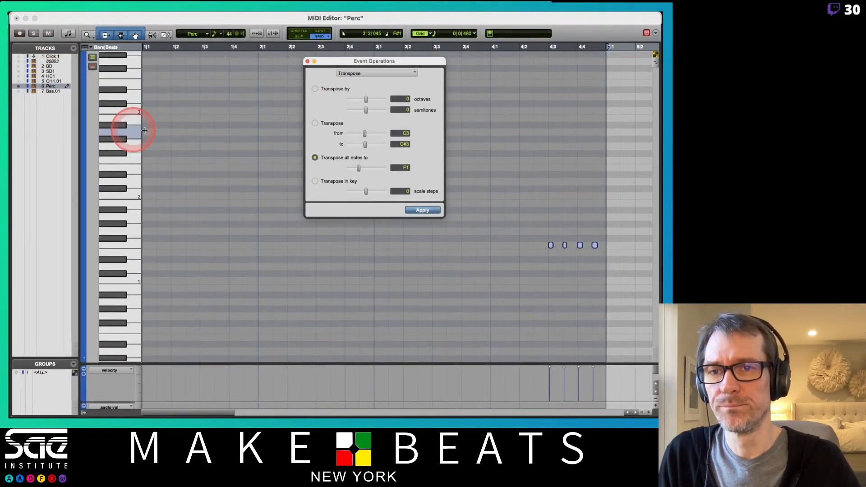
key("super+w")
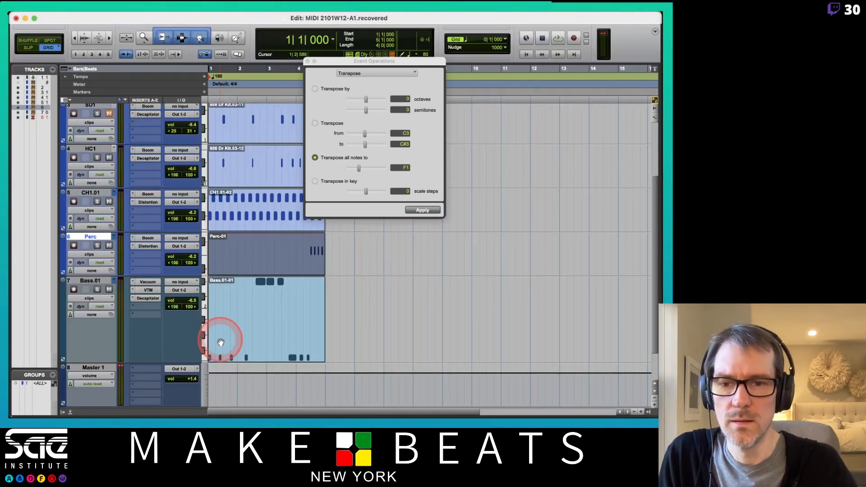
- Transpose the whole Bass.01 clip up by 1 octave and play back the loop
left_click(236, 357)
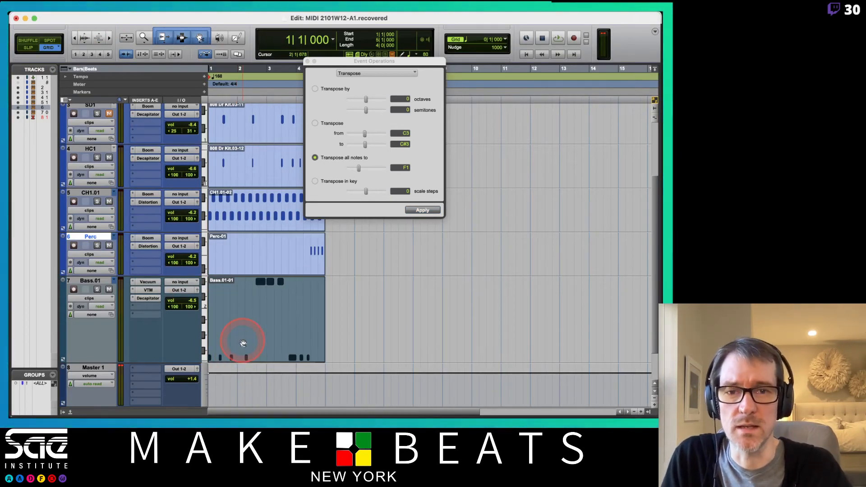
left_click(315, 88)
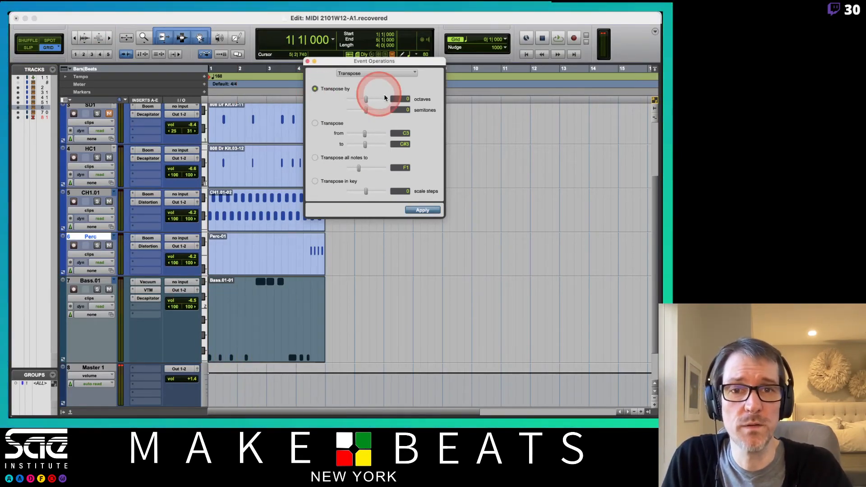
left_click(399, 99)
left_click(468, 110)
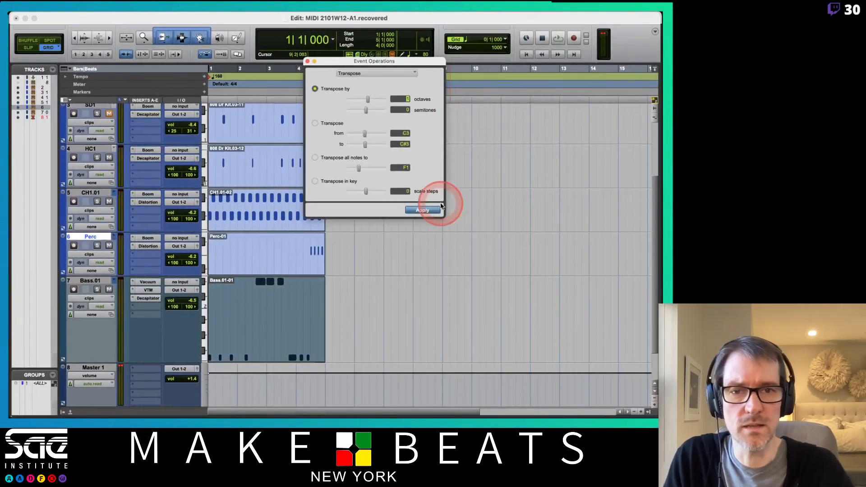
left_click(426, 210)
key("space")
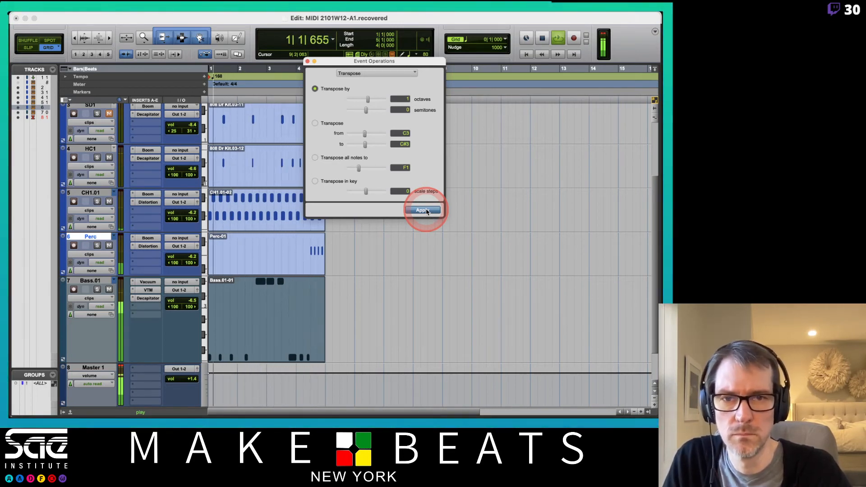
left_click(406, 168)
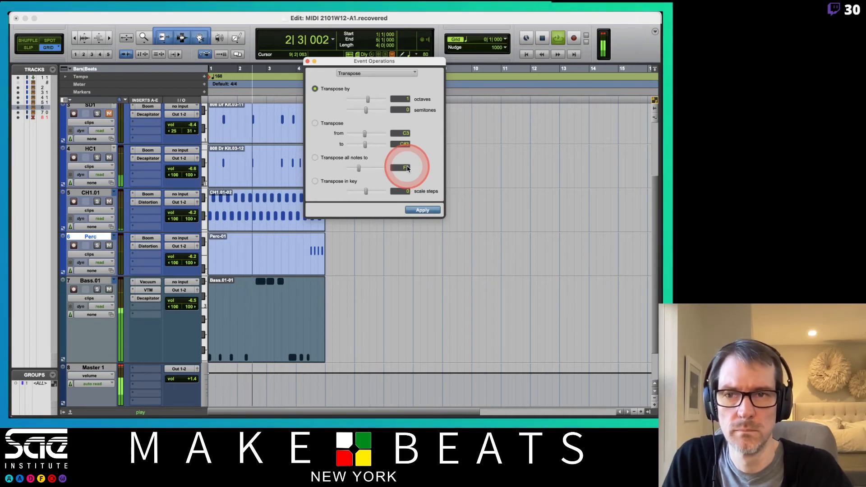
- Transpose the selected Bass.01 clip by -1 octave, move the Event Operations window aside and stop playback
left_click(395, 108)
left_click(400, 100)
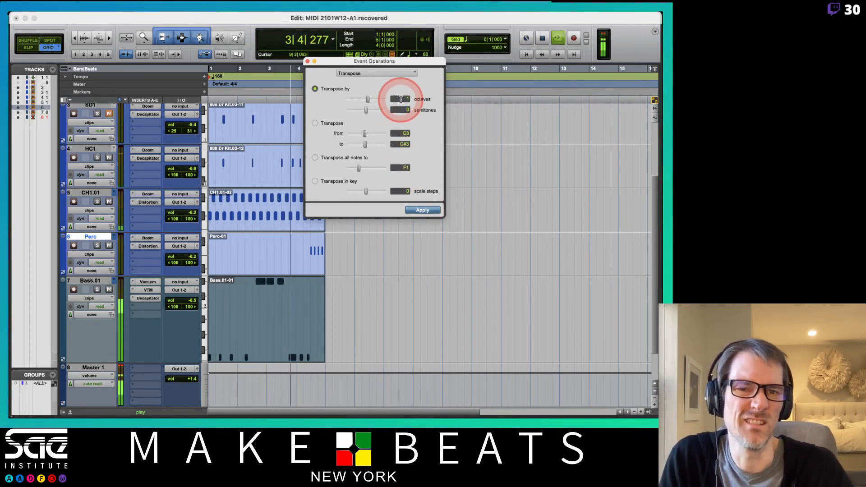
type("0")
type("-1")
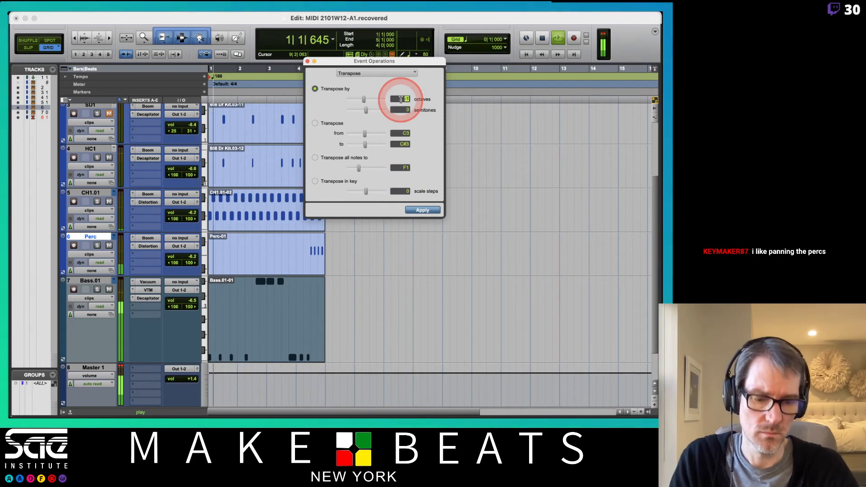
left_click(429, 166)
left_click(423, 210)
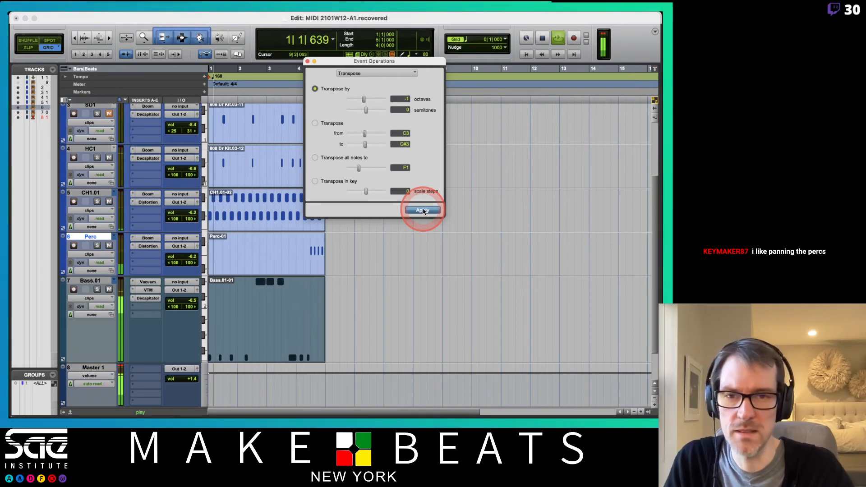
left_click_drag(342, 67, 399, 99)
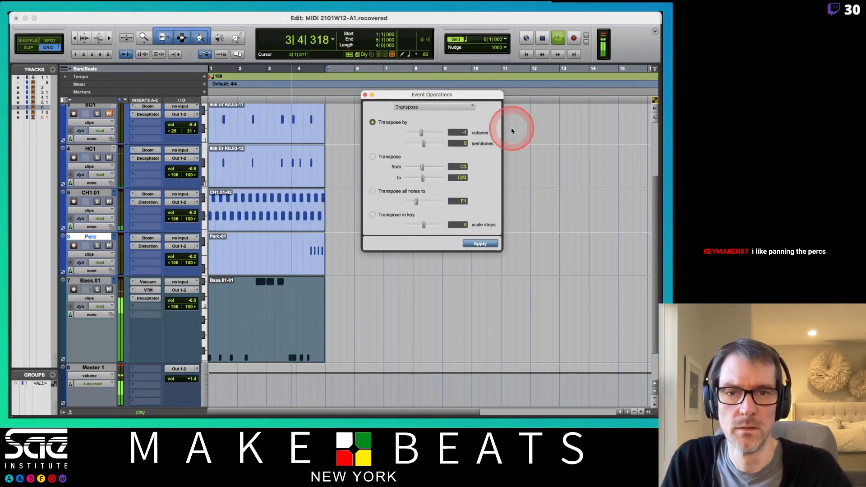
key("space")
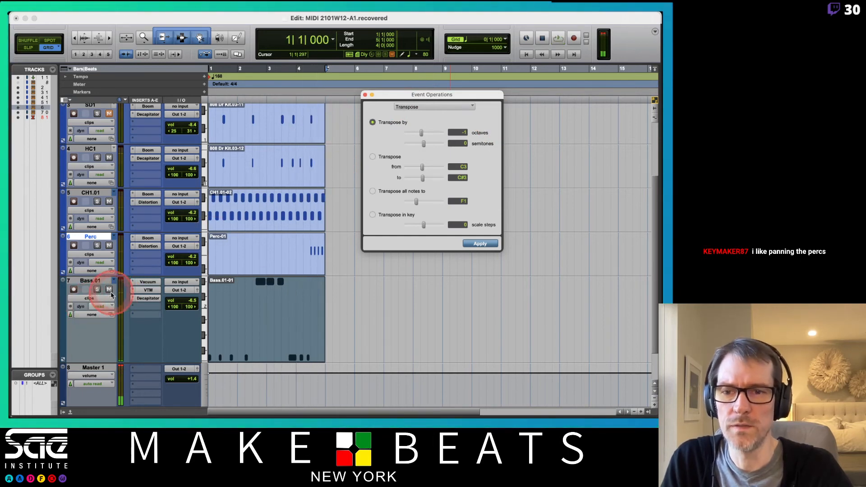
- Audition the loop briefly with the Bass.01 track muted and unmute it again
left_click(109, 289)
key("space")
key("space")
left_click(110, 291)
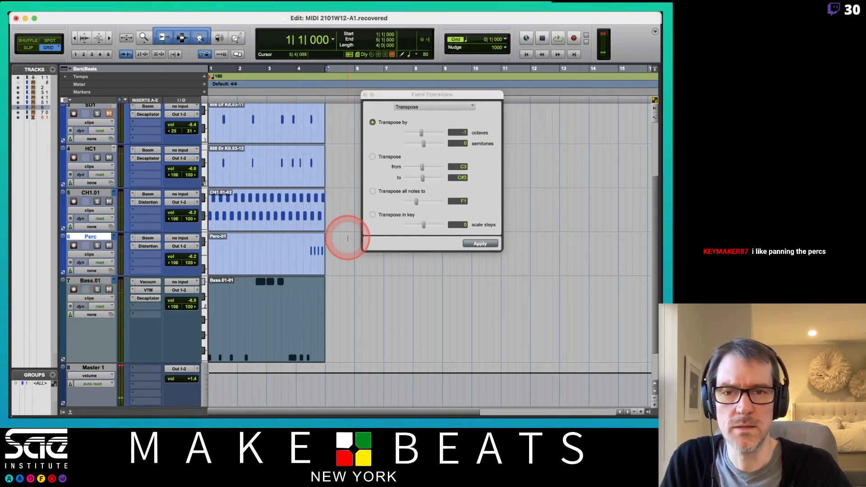
- Open the Boom instrument on the BD track and play back the loop
scroll(348, 238, "up", 5)
left_click(144, 154)
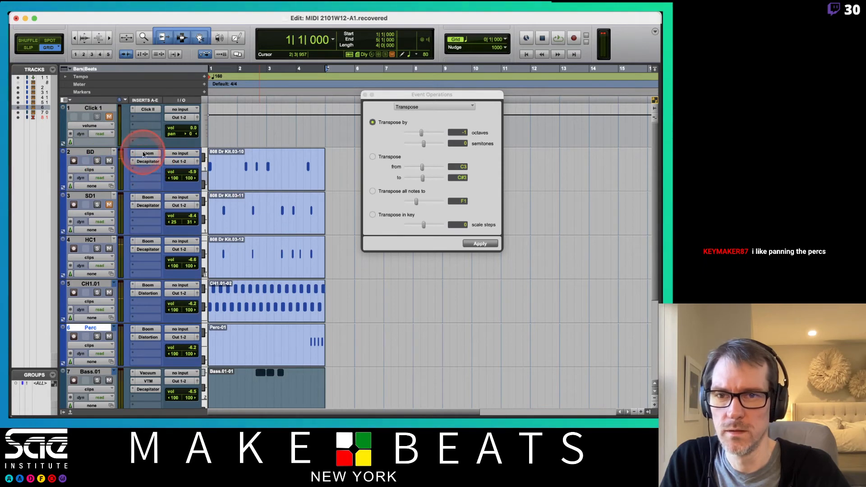
left_click(384, 146)
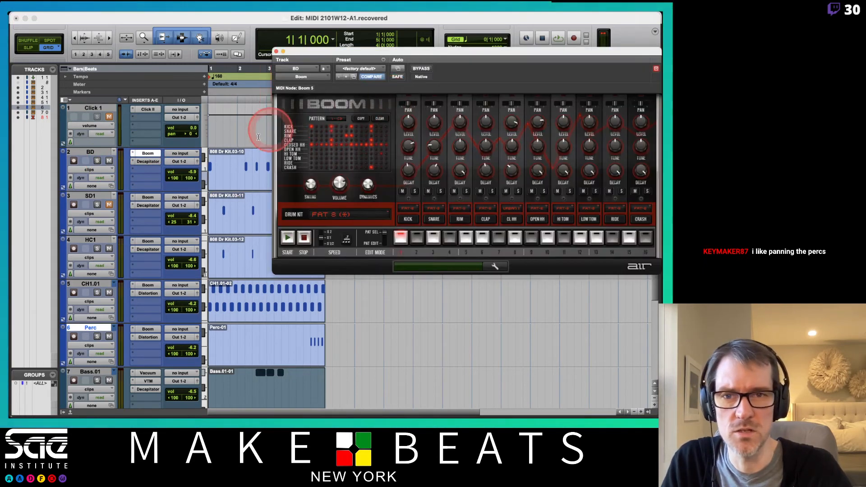
left_click_drag(358, 57, 279, 59)
left_click(327, 115)
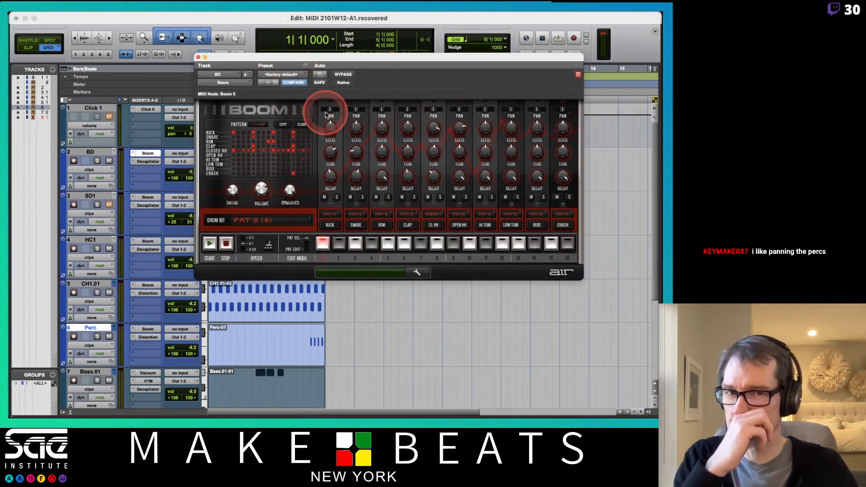
left_click(331, 150)
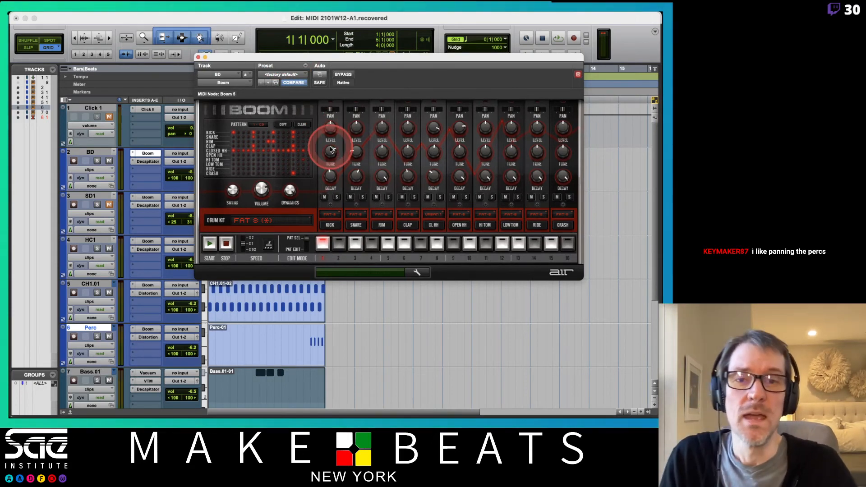
key("space")
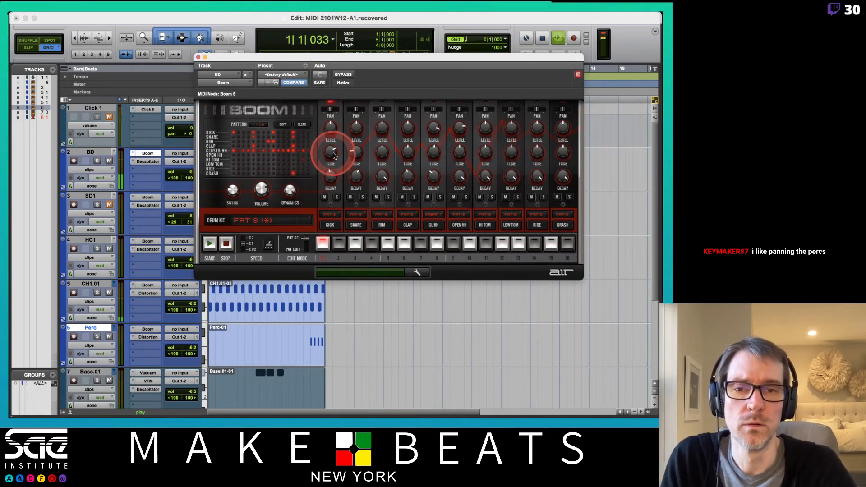
- With the BD track temporarily soloed, set Boom's Kick Tune to +0.02 semi and close the plug-in and Event Operations windows
left_click(97, 161)
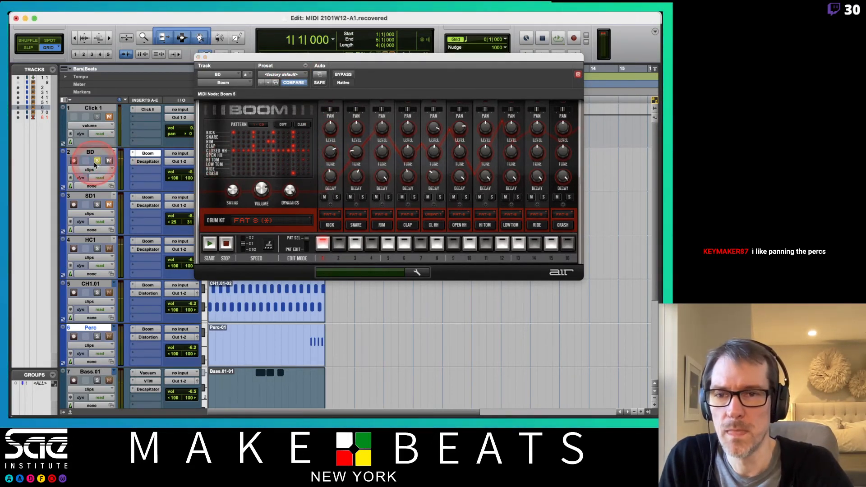
mouse_move(339, 158)
left_mouse_down()
mouse_move(331, 156)
mouse_move(336, 169)
left_mouse_up()
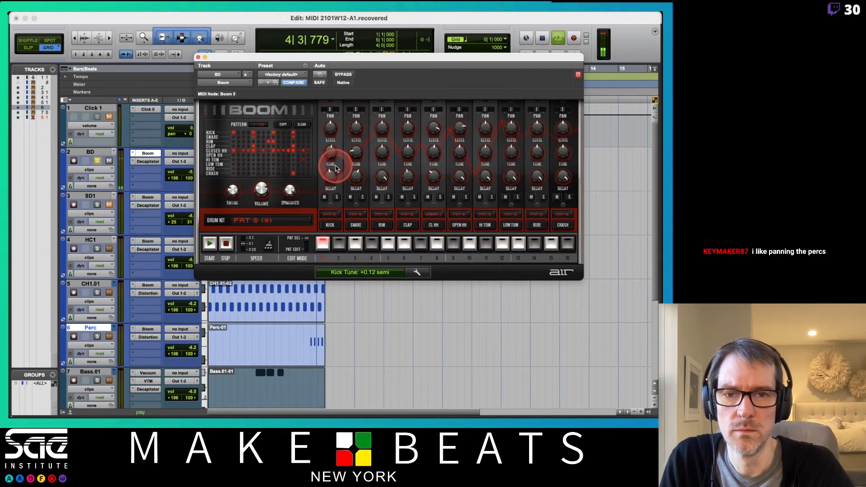
left_click(97, 161)
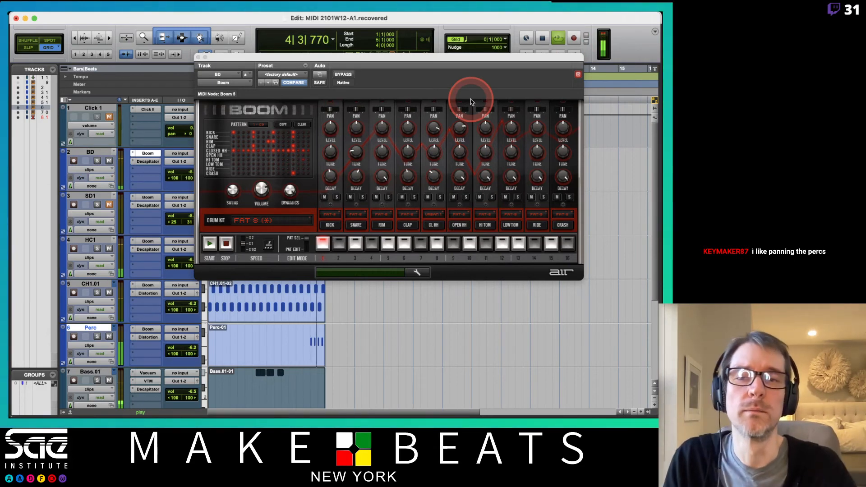
left_click_drag(379, 61, 451, 69)
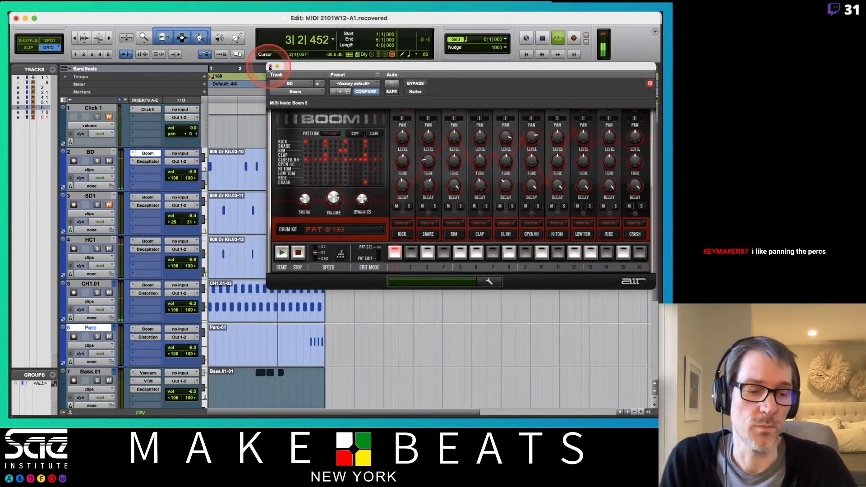
left_click(270, 68)
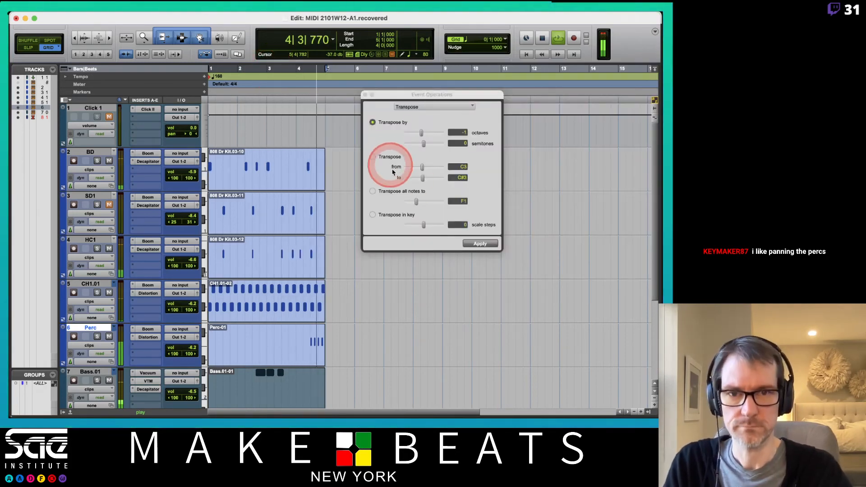
left_click(365, 95)
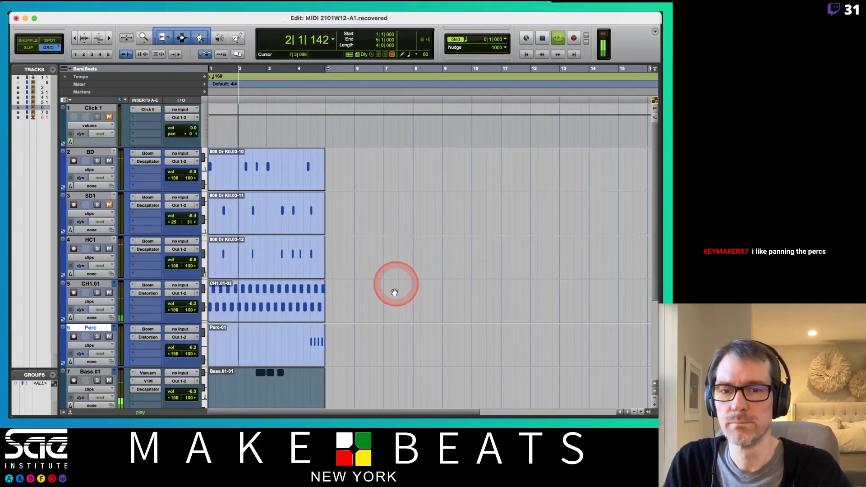
- Open the Perc clip in the MIDI Editor, transpose all its notes to C#1 and close the editor
left_click(282, 357)
double_click(282, 357)
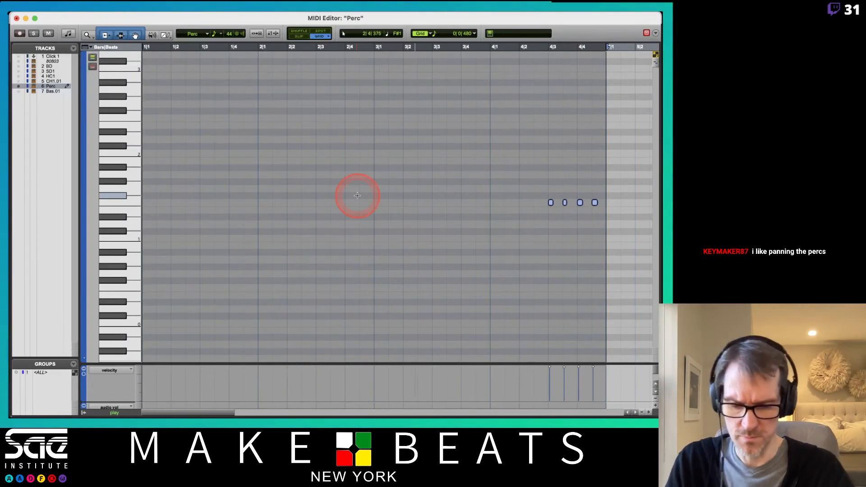
key("alt+t")
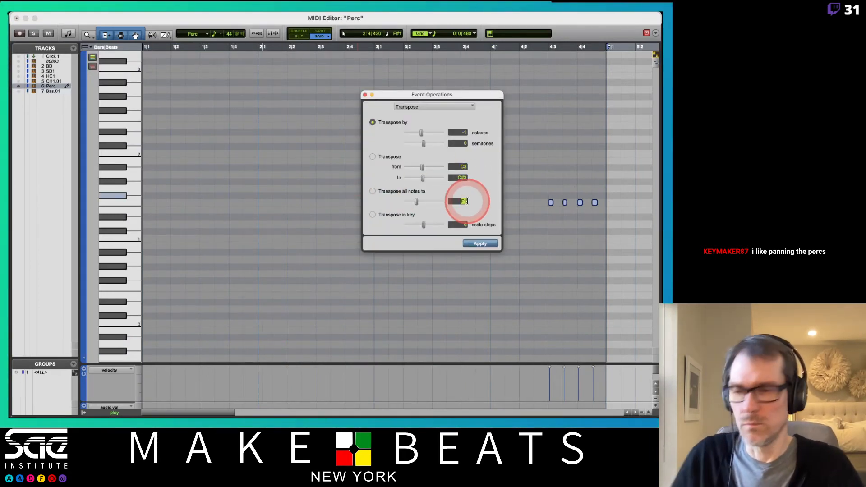
left_click(373, 191)
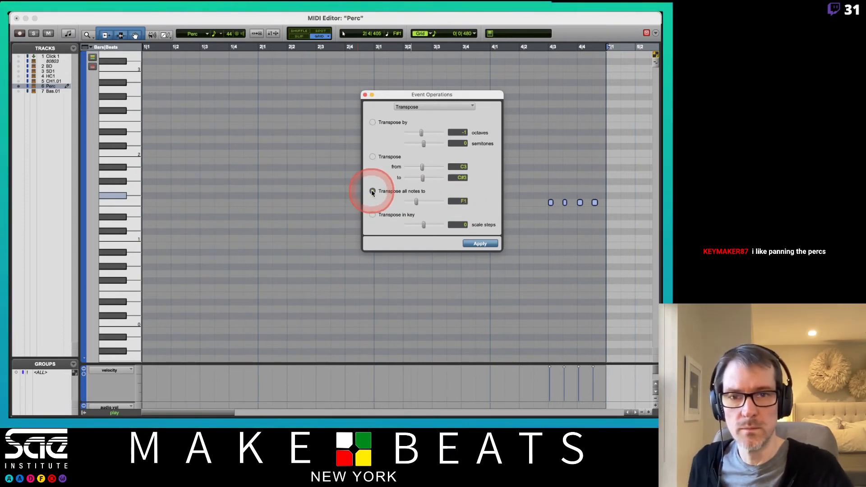
left_click(467, 198)
double_click(463, 200)
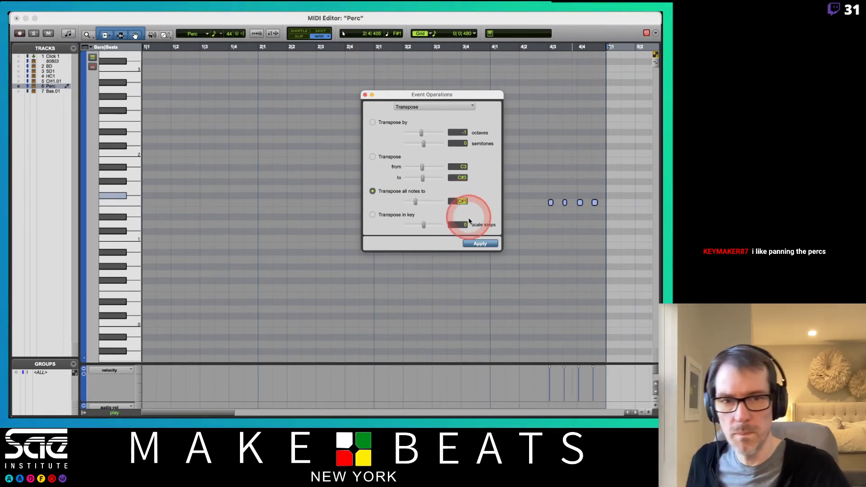
left_click(473, 242)
left_click(365, 96)
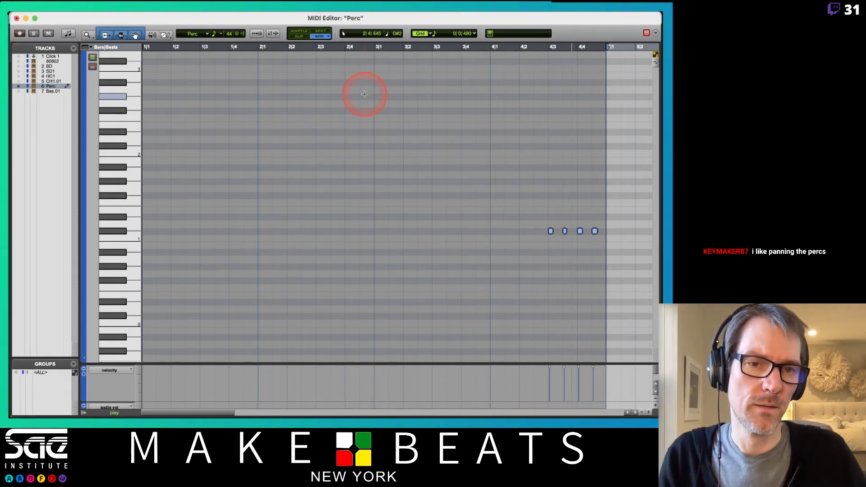
key("super+w")
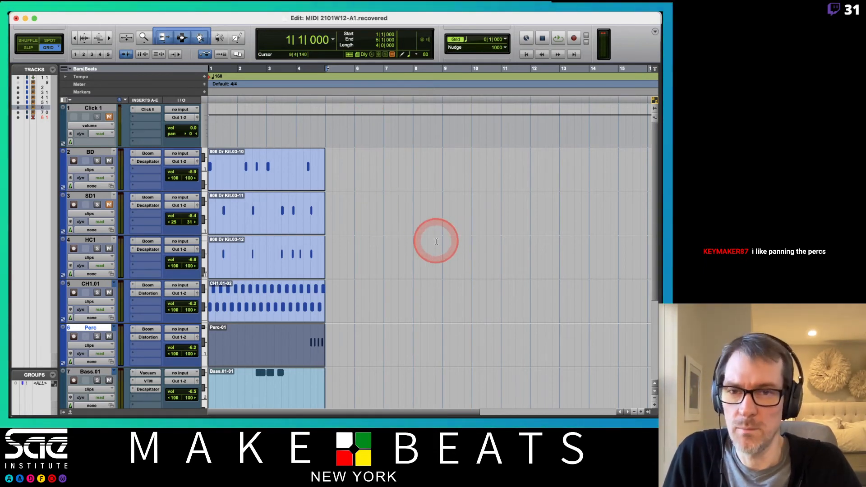
- Look at the Event Operations notes in the PDF and review the Bass.01 clip's notes in the MIDI Editor
key("super+Tab")
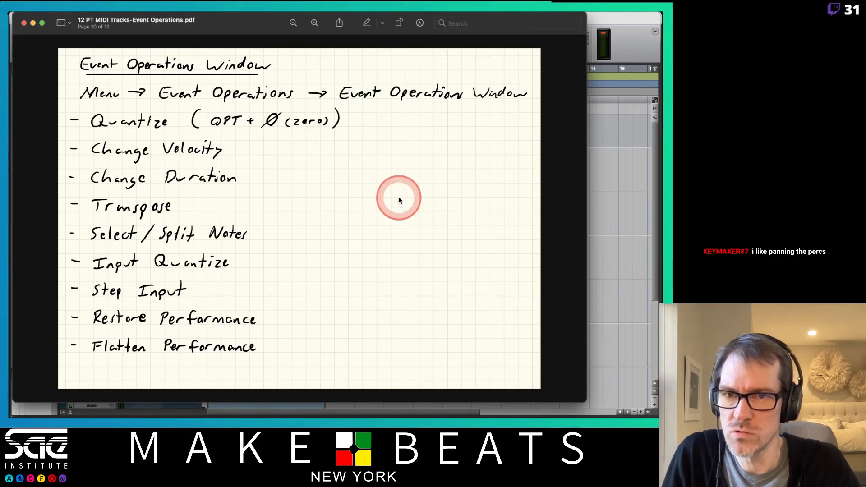
key("super+Tab")
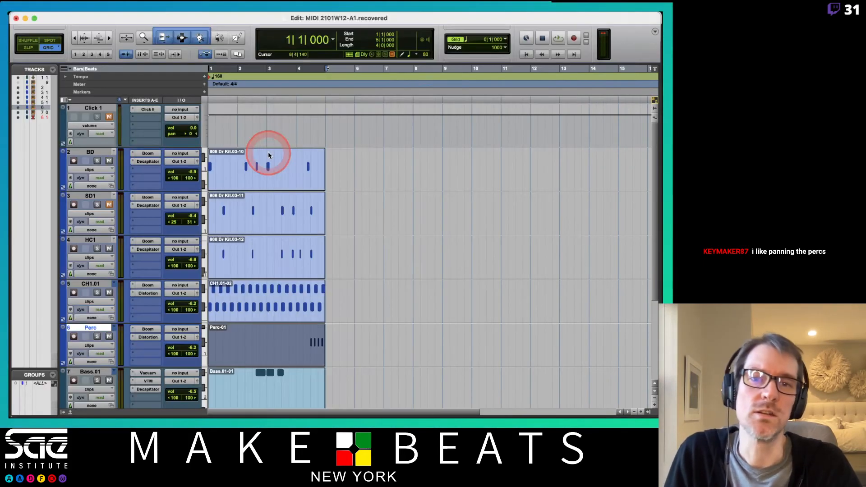
scroll(405, 200, "down", 5)
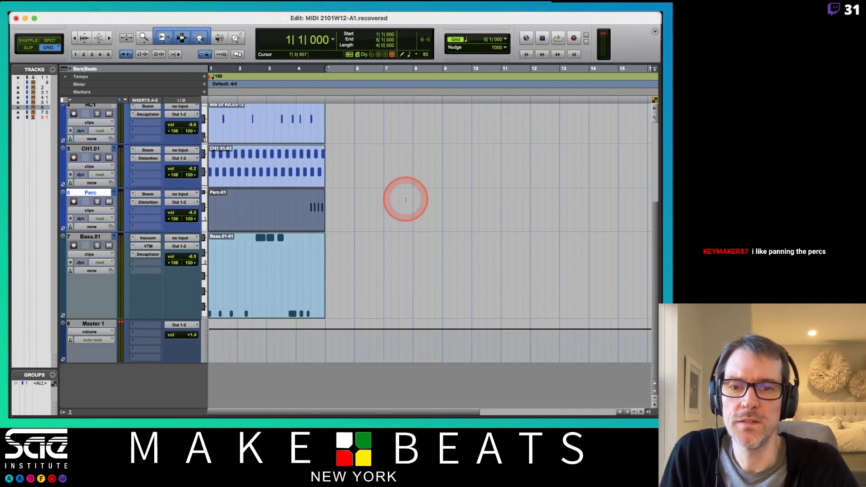
double_click(253, 292)
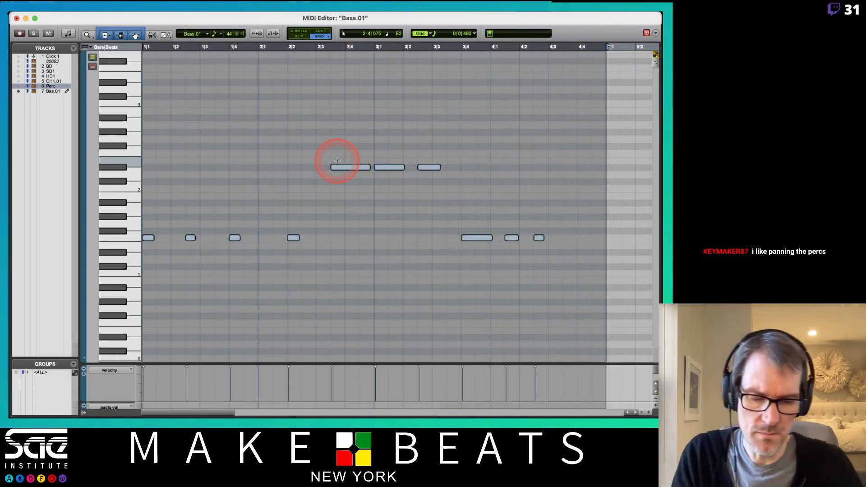
key("super+w")
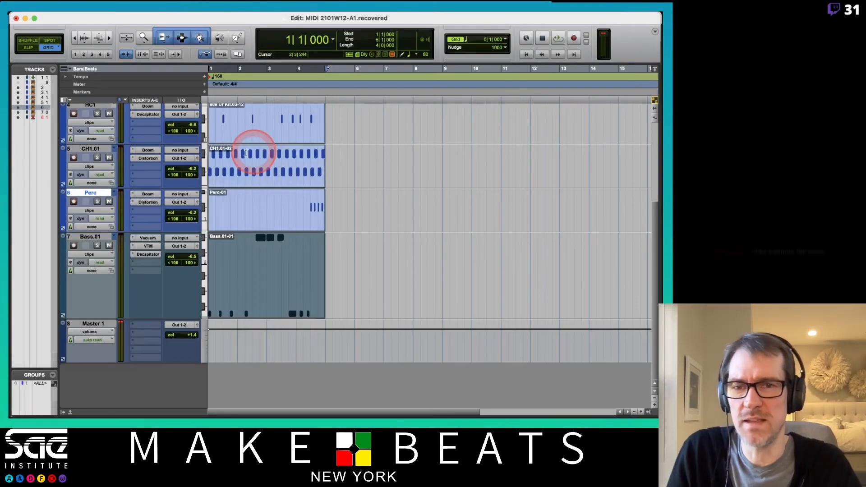
- In the Vacuum synth on Bass.01, set Env 2 Sustain to 85 %, Decay to 55.4 ms and Release to 66.7 ms
left_click(155, 239)
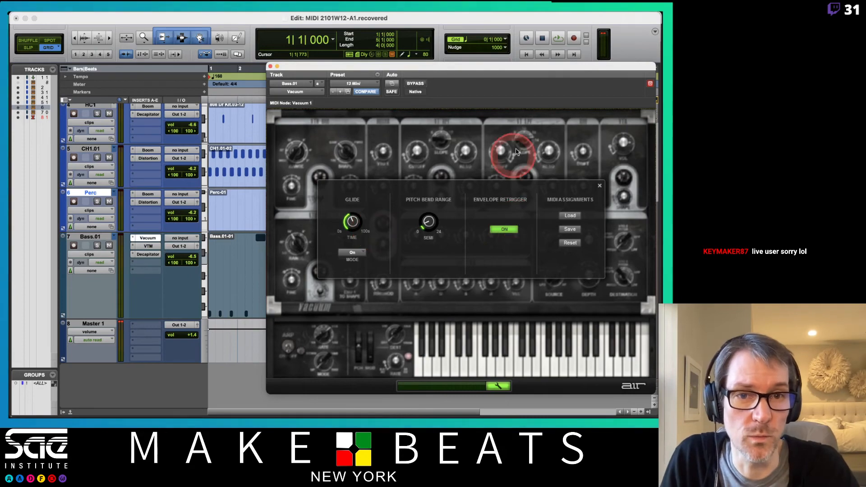
left_click(599, 185)
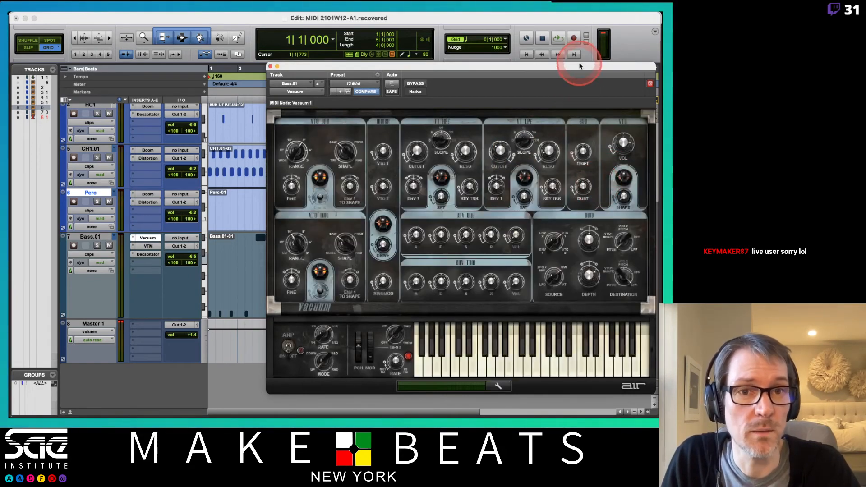
left_click_drag(581, 66, 506, 67)
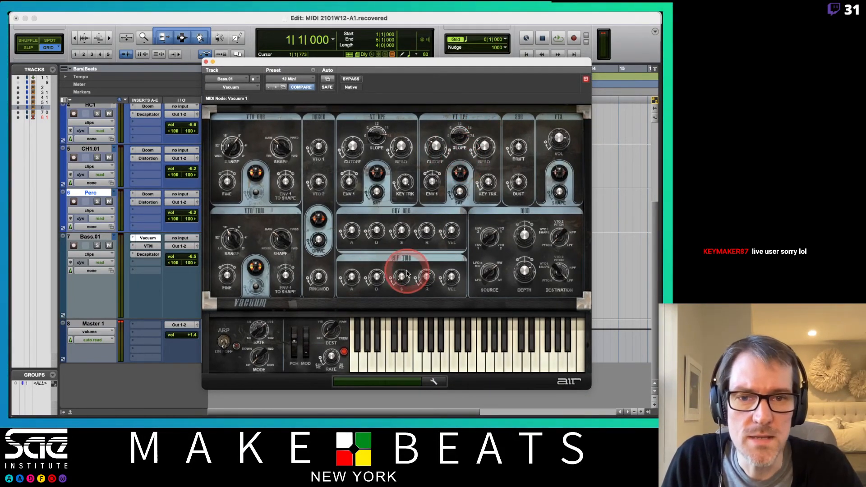
left_click_drag(399, 280, 403, 207)
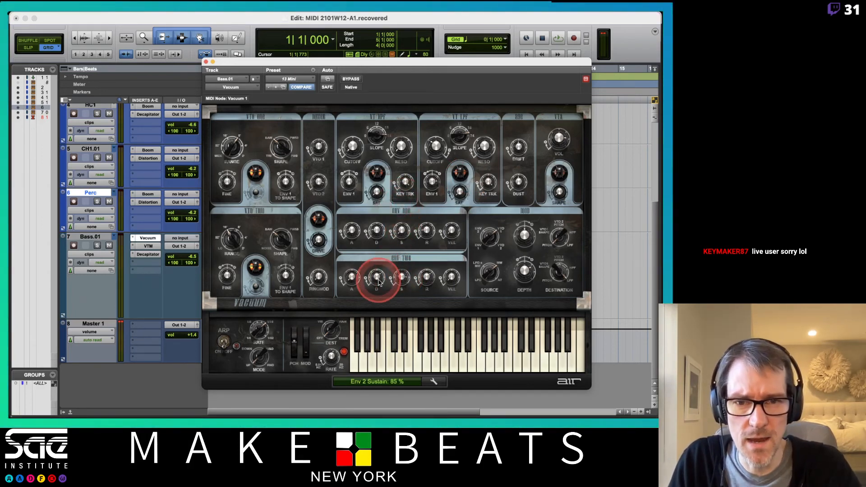
left_click_drag(377, 283, 376, 310)
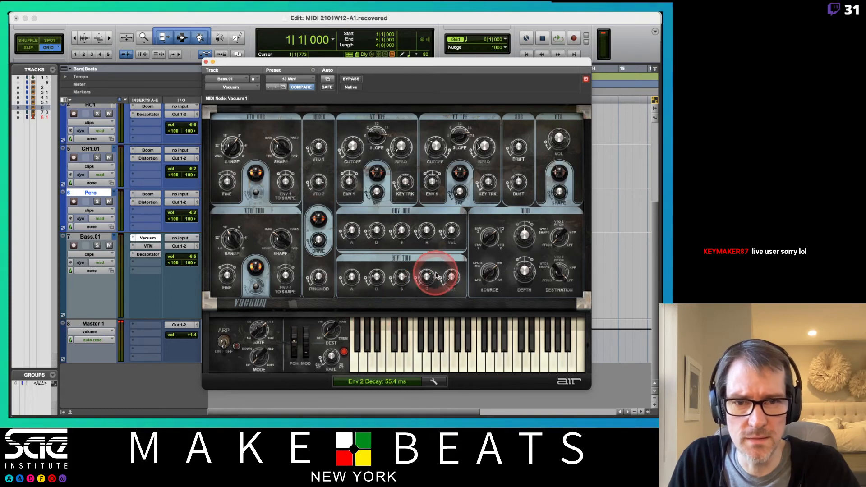
left_click_drag(421, 280, 425, 318)
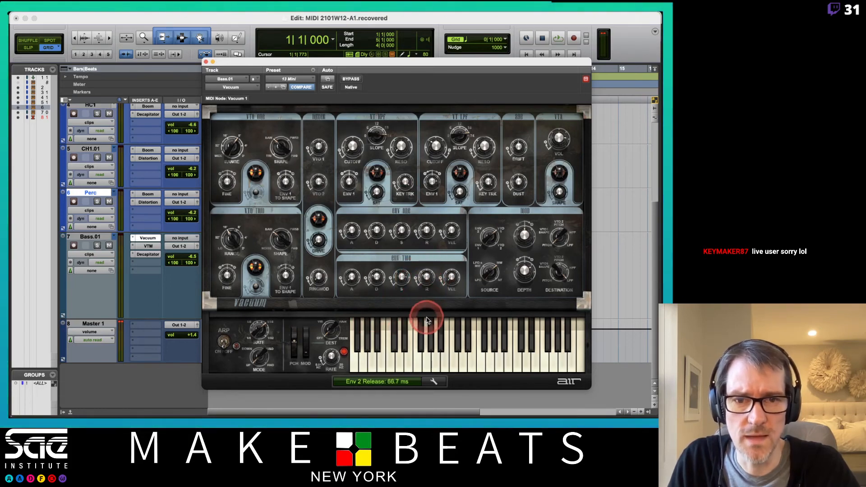
- Play back the loop to hear the bass and move the Vacuum window aside to uncover the clips
key("space")
left_click(361, 65)
left_click_drag(365, 69, 550, 95)
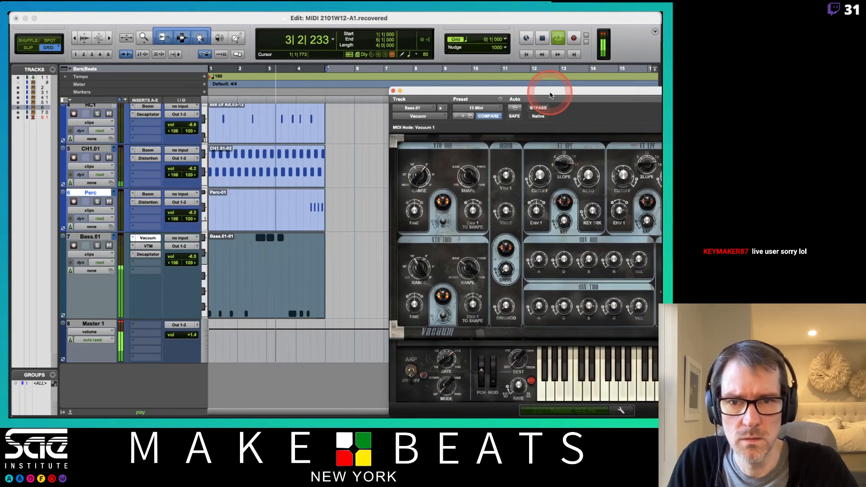
- Open the Bass.01 clip in the MIDI Editor and move the Vacuum window below the notes to keep them uncovered
left_click_drag(550, 95, 479, 56)
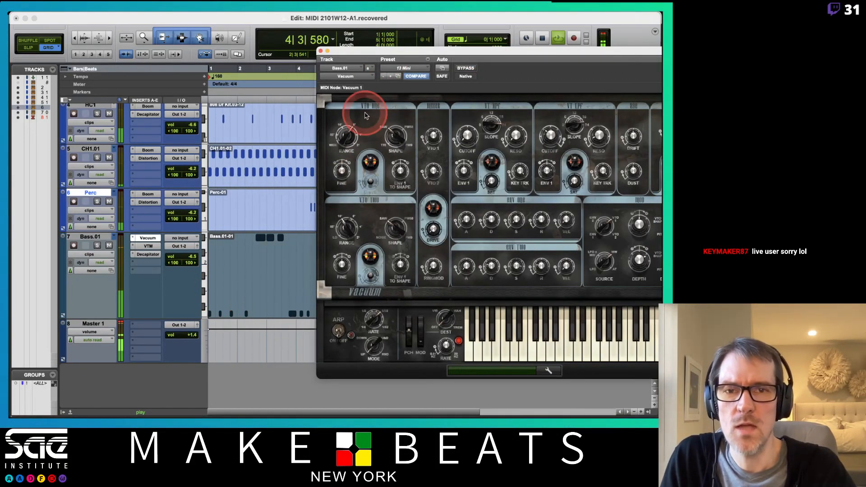
left_click_drag(368, 51, 460, 54)
double_click(243, 301)
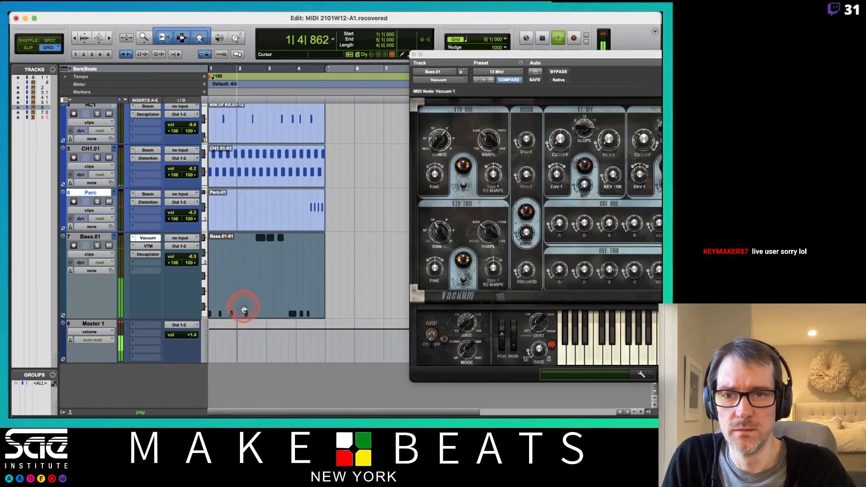
left_click_drag(478, 57, 324, 313)
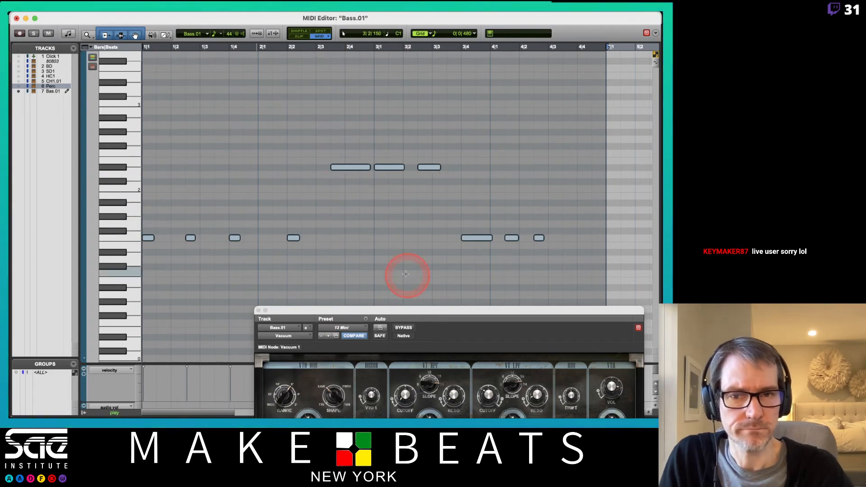
left_click_drag(491, 311, 421, 283)
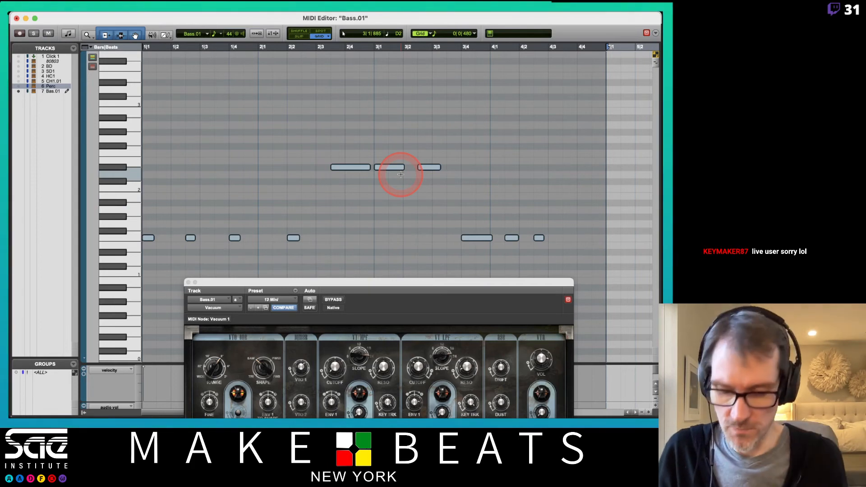
- Open Event Operations for the Bass.01 notes and switch the operation from Transpose to Change Duration
key("alt+t")
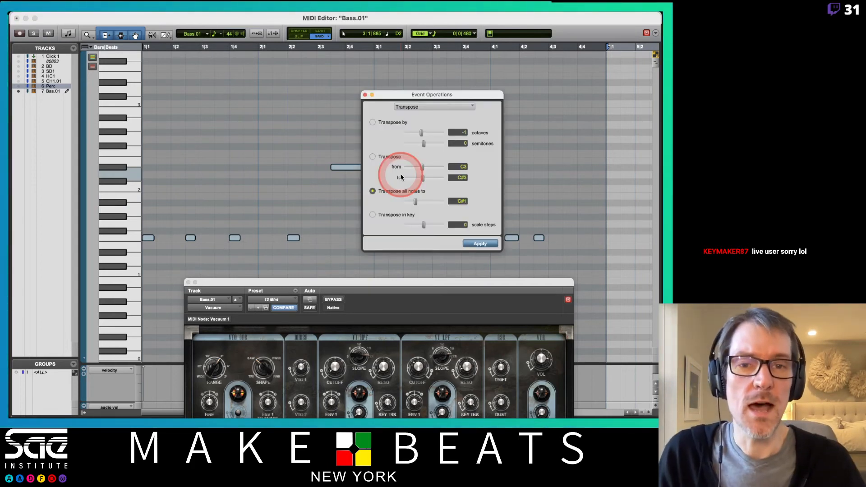
left_click(417, 109)
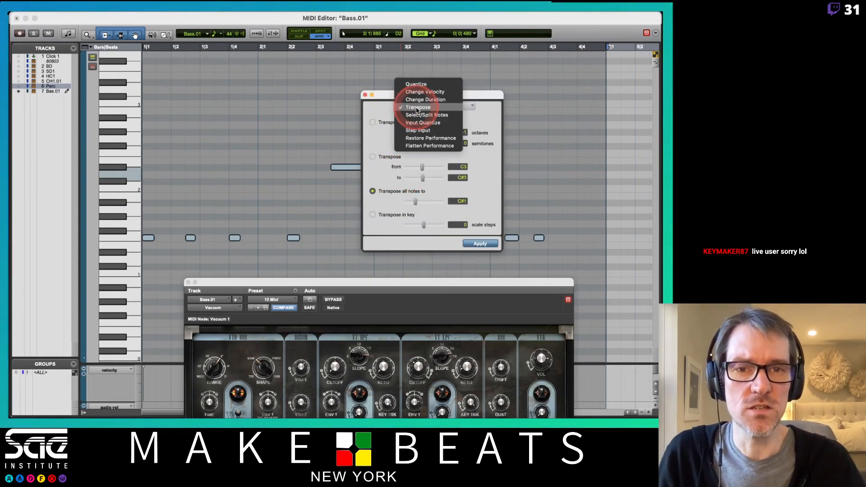
left_click(392, 107)
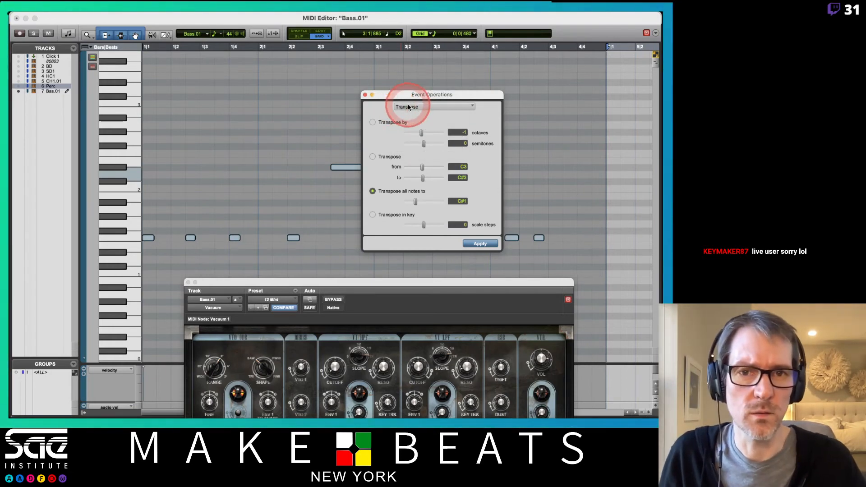
left_click(406, 106)
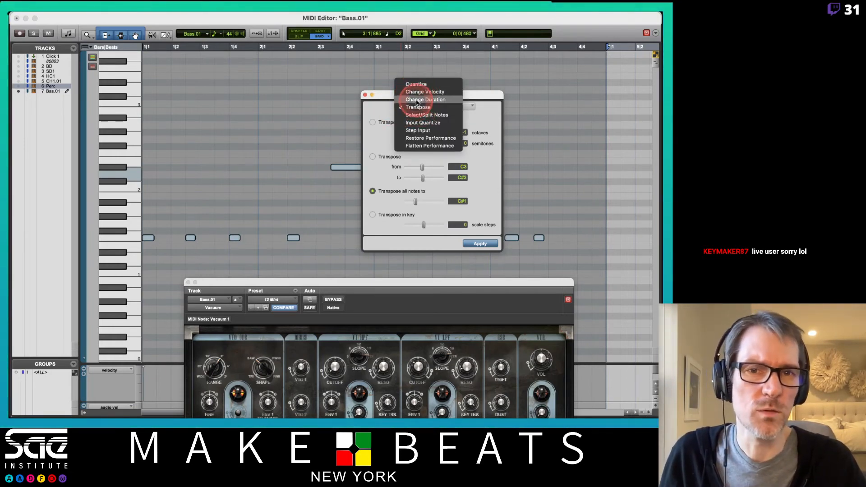
left_click(420, 99)
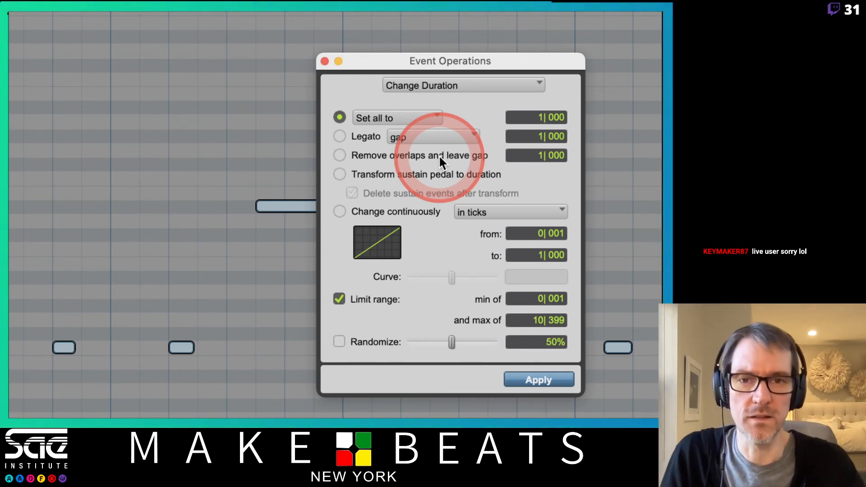
- Set the duration of all Bass.01 notes to 0|120 with Change Duration and apply it
left_click(424, 115)
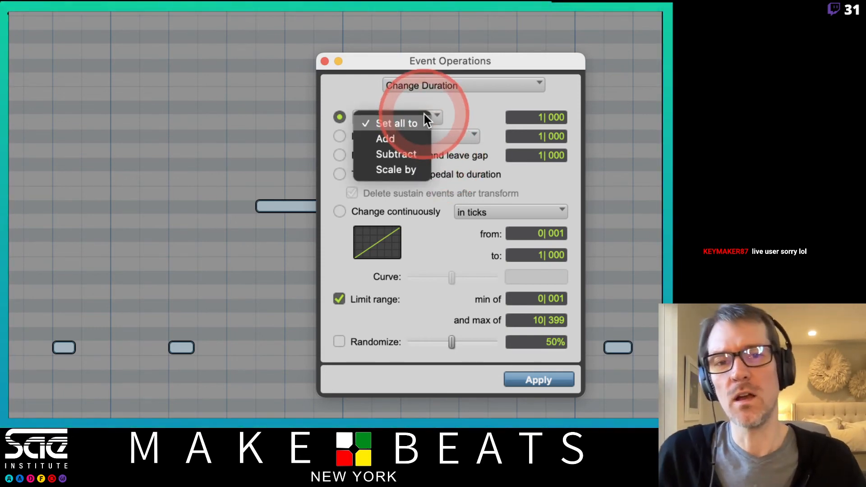
left_click(464, 113)
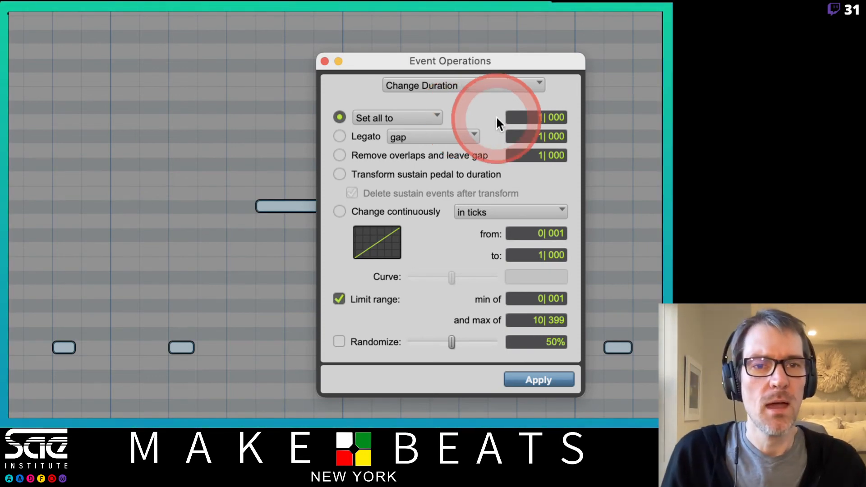
left_click(529, 121)
type("0")
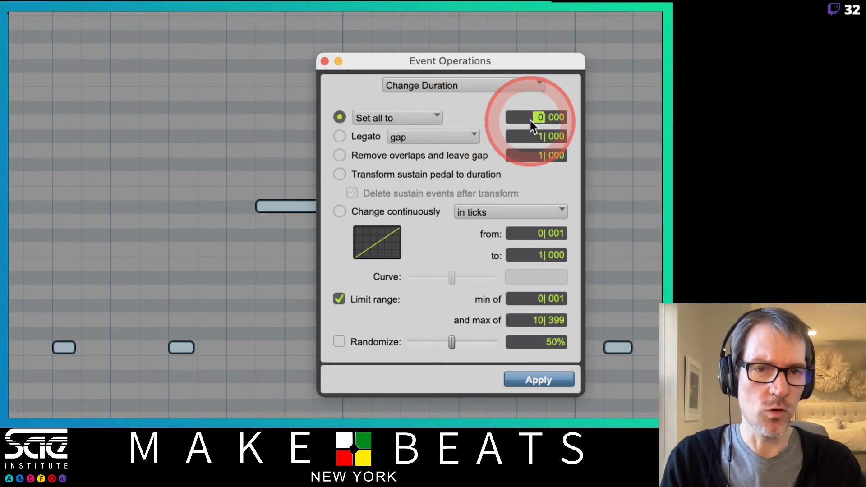
left_click(549, 115)
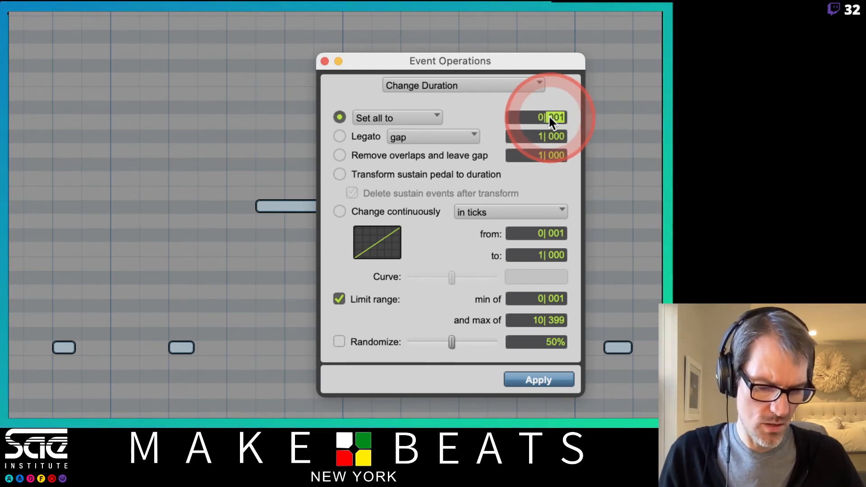
type("12")
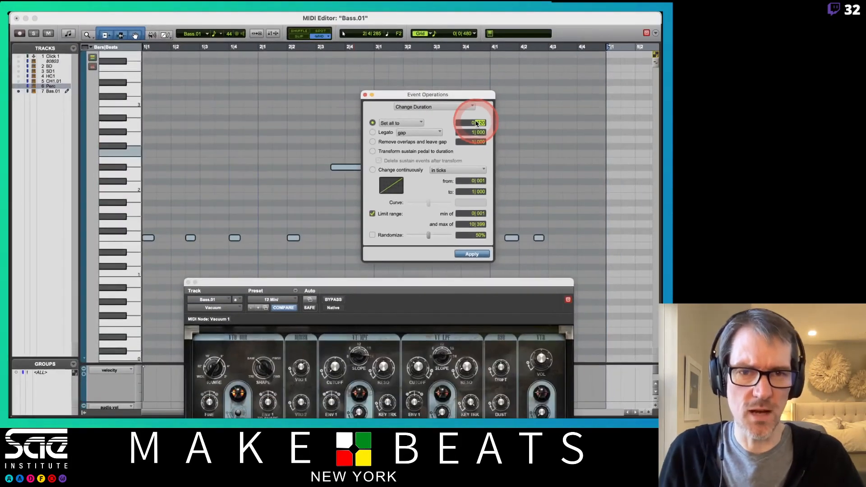
left_click(472, 254)
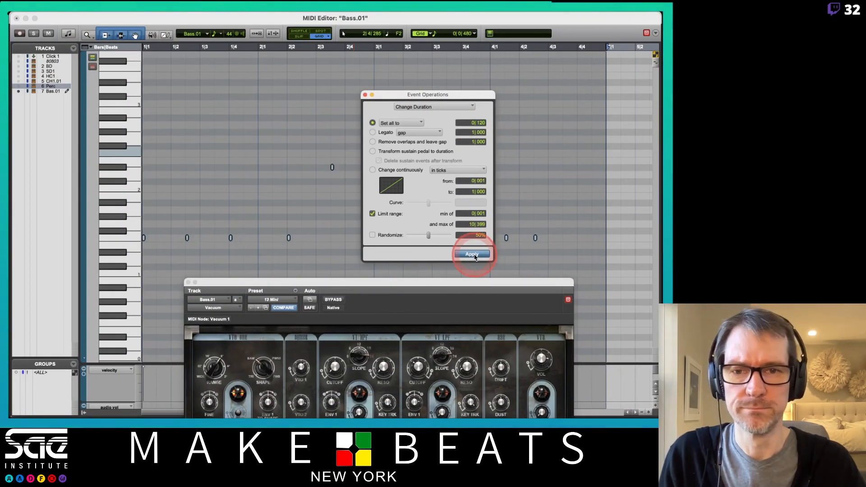
- Change the duration of all Bass.01 notes to 0|240 and apply it
left_click(481, 123)
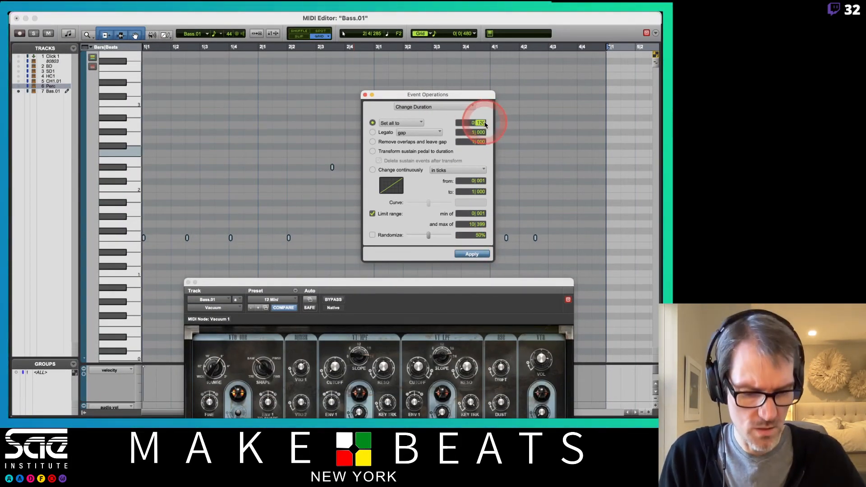
type("240")
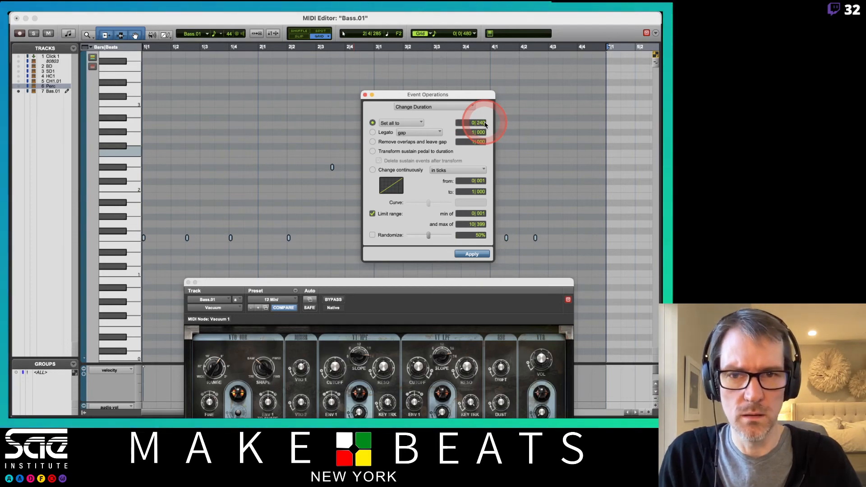
key("Return")
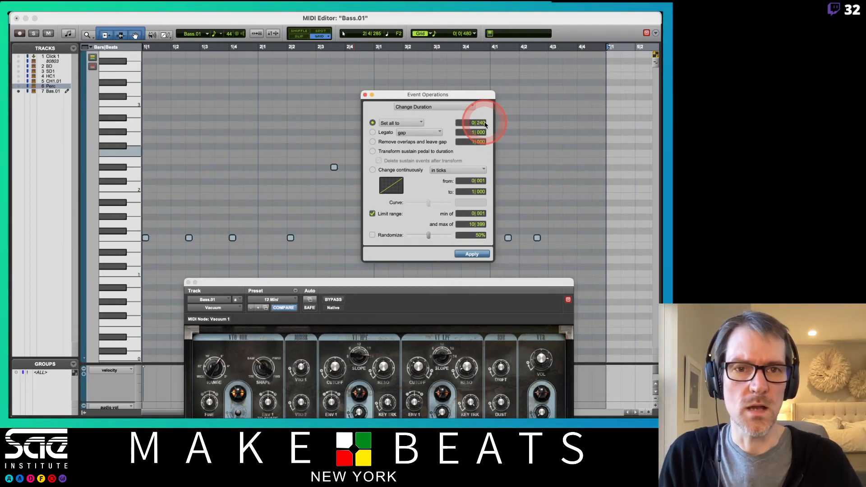
- Set all Bass.01 note durations to 0|480, apply it and move the Event Operations window off the notes
left_click(485, 125)
type("2480")
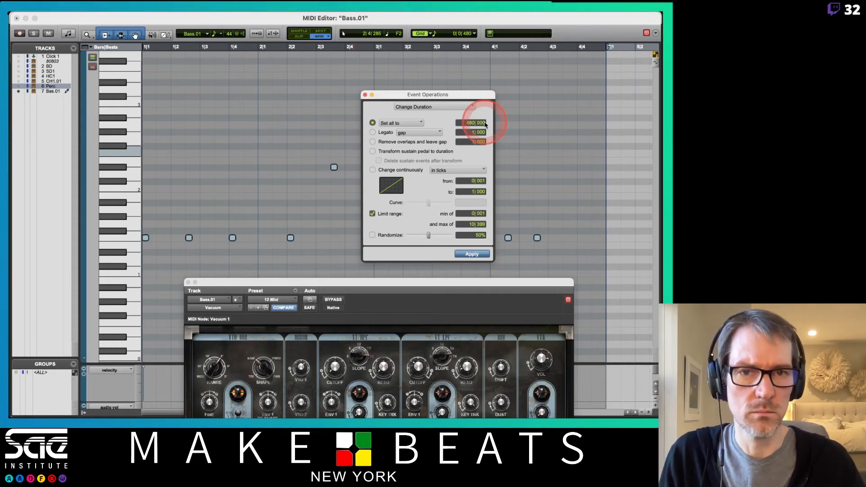
left_click(471, 123)
left_click(477, 130)
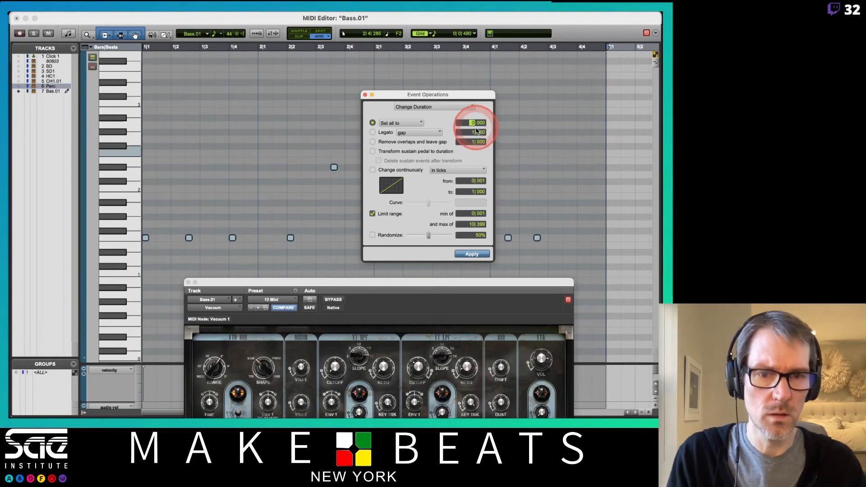
type("480")
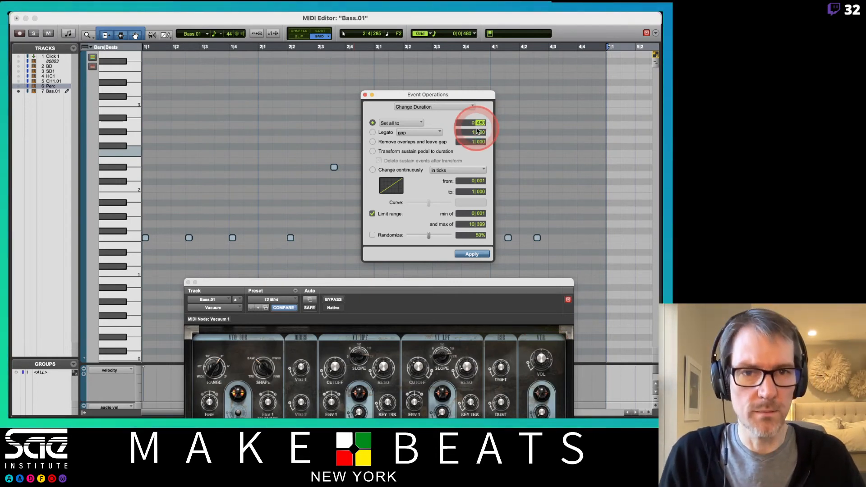
key("Return")
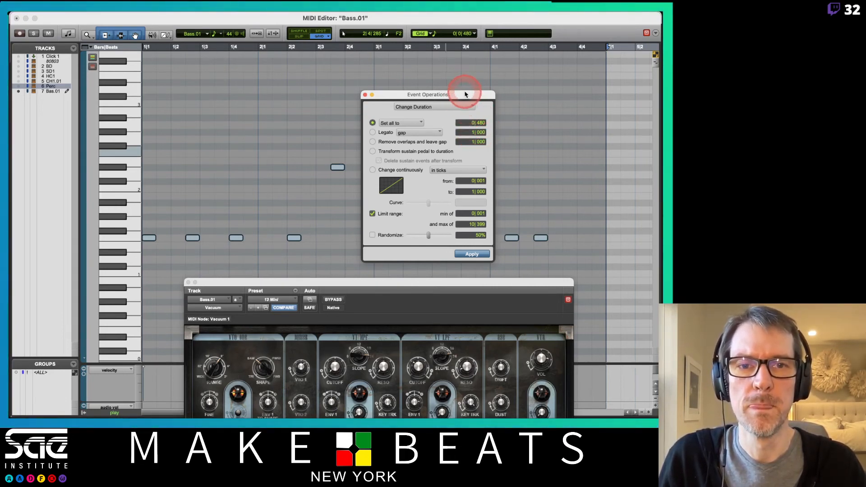
left_click_drag(465, 94, 272, 53)
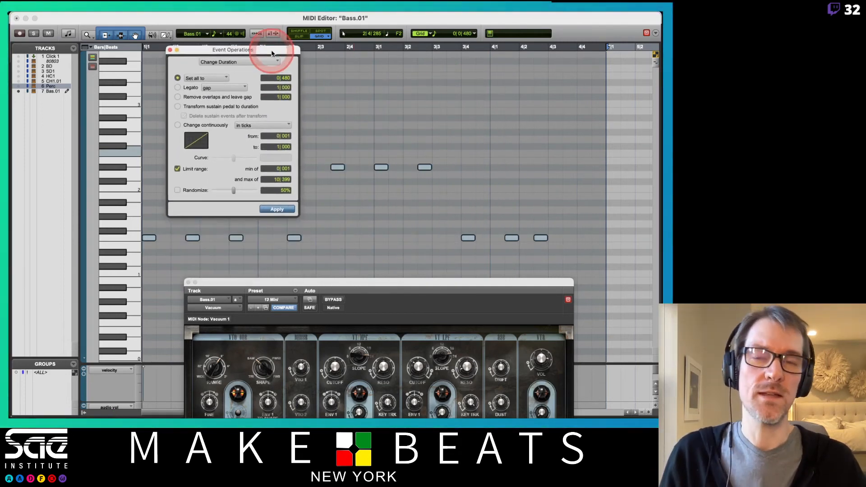
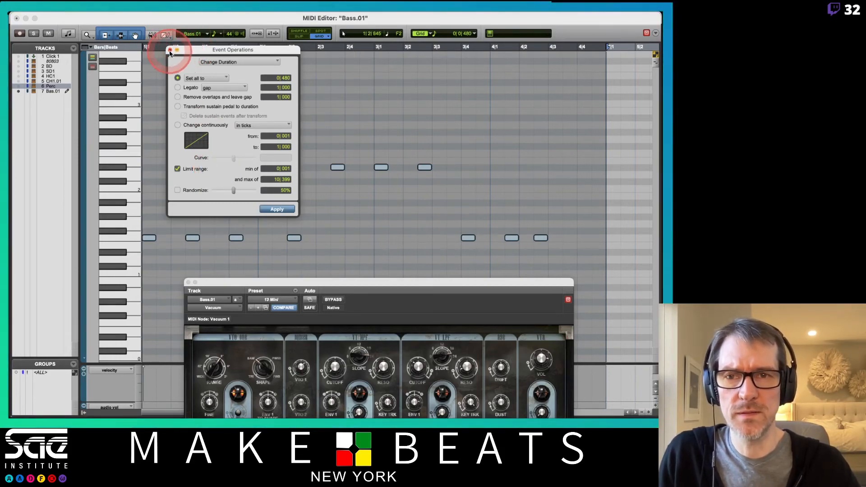
- Close Event Operations and set the Bass.01 Vacuum's Env 2 to 0% sustain, 550 ms decay and 531 ms release
left_click(169, 50)
left_click_drag(321, 283, 271, 18)
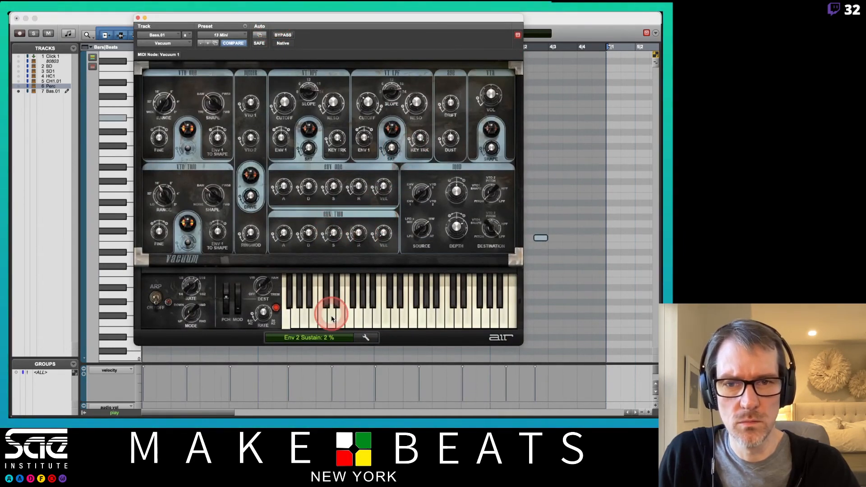
mouse_move(332, 316)
left_mouse_down()
mouse_move(328, 303)
mouse_move(328, 323)
left_mouse_up()
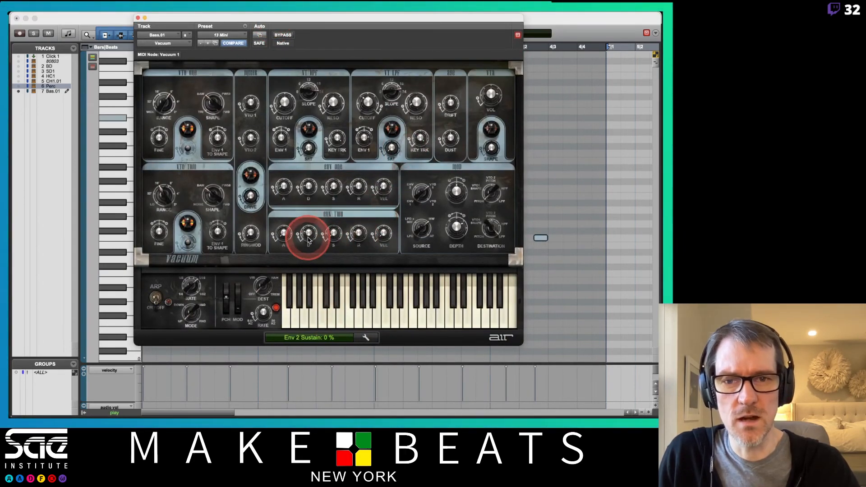
left_click_drag(309, 240, 306, 197)
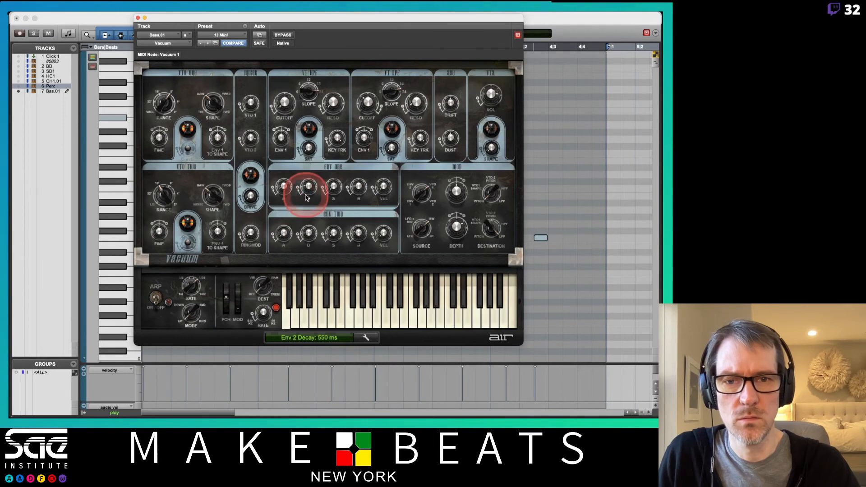
left_click_drag(357, 238, 363, 193)
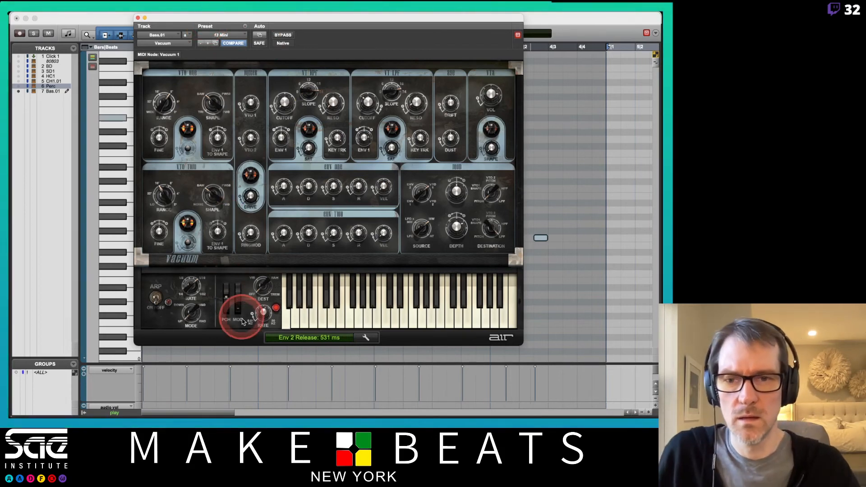
- Set Vacuum's glide time to 257 ms in its setup page and close the plug-in window
left_click(364, 337)
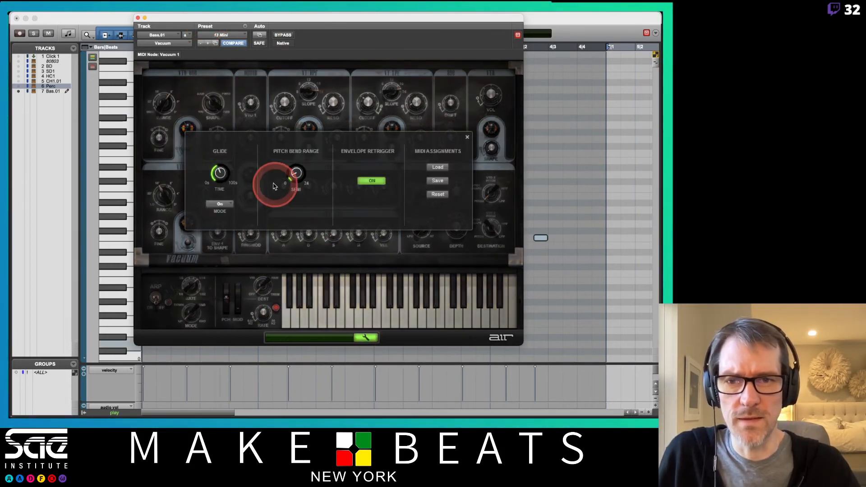
mouse_move(218, 174)
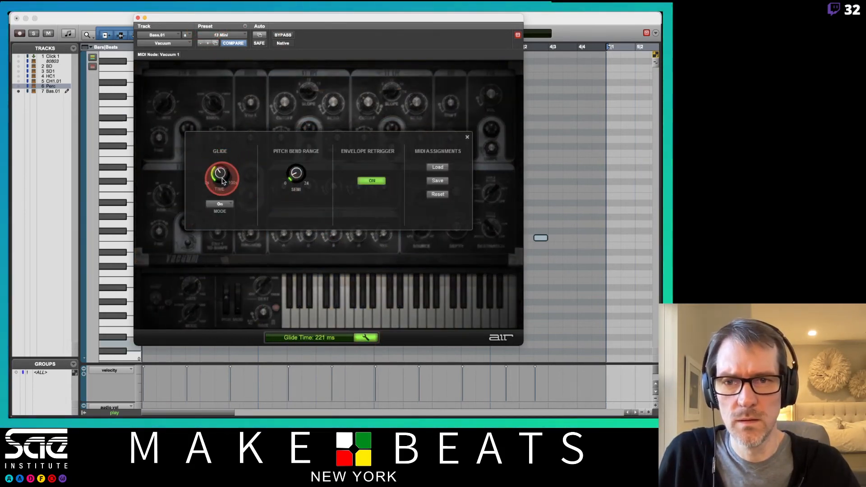
left_click_drag(222, 181, 221, 178)
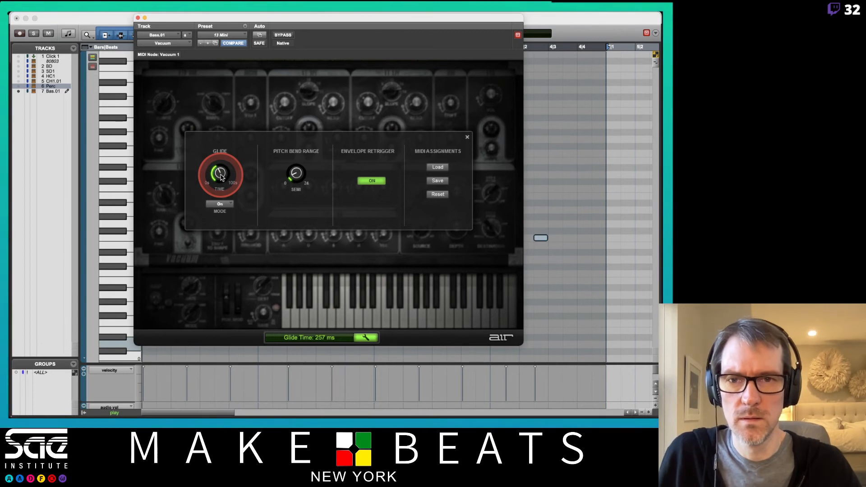
left_click(132, 36)
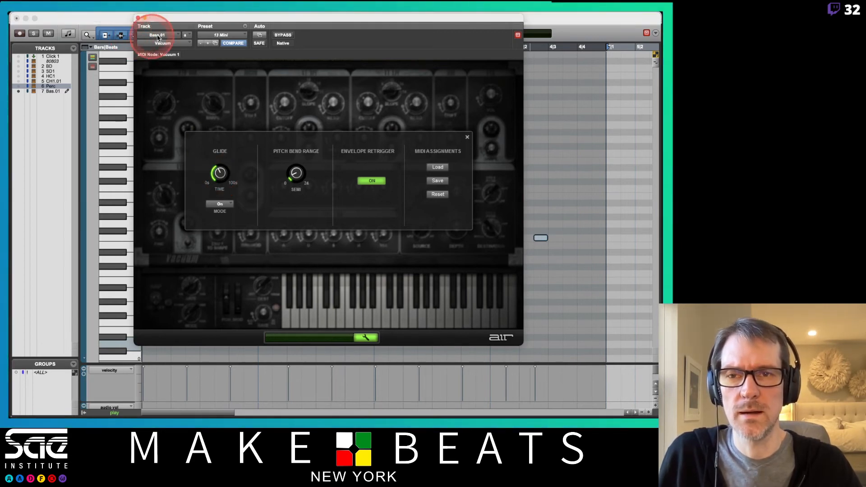
left_click_drag(163, 19, 173, 56)
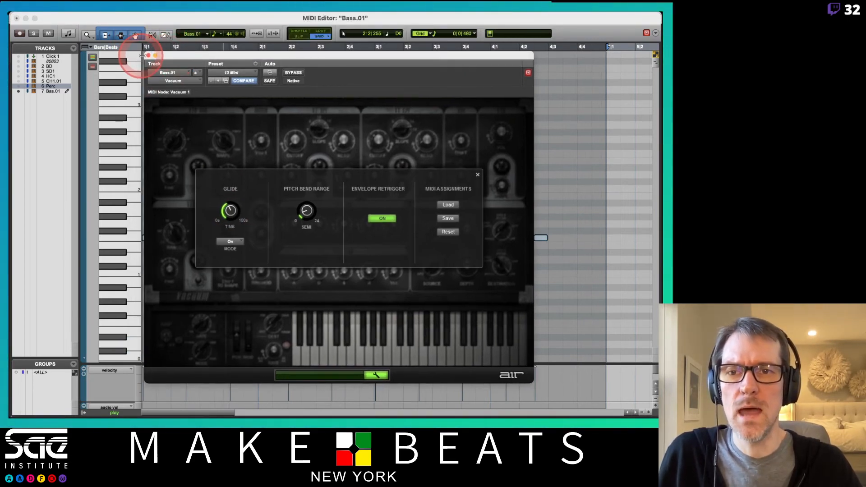
left_click(148, 55)
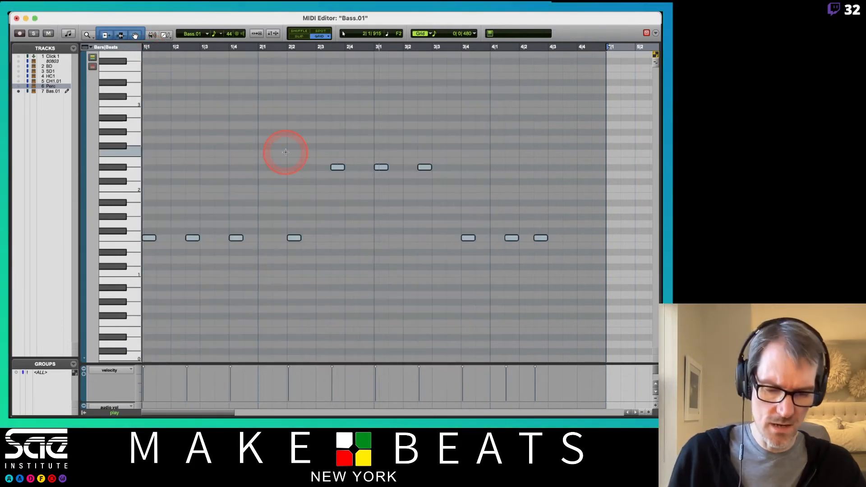
- Close the MIDI Editor and reduce the Bass.01 track height to match the other tracks in the Edit window
key("super+w")
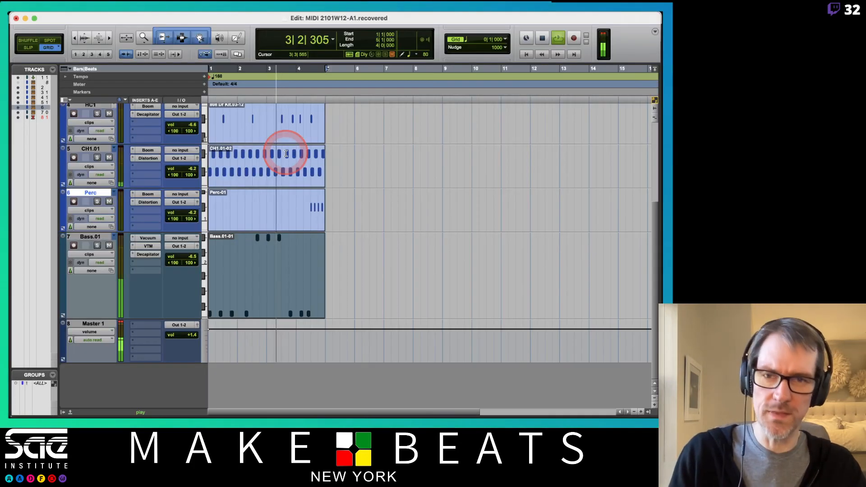
left_click(204, 264)
left_click(211, 273)
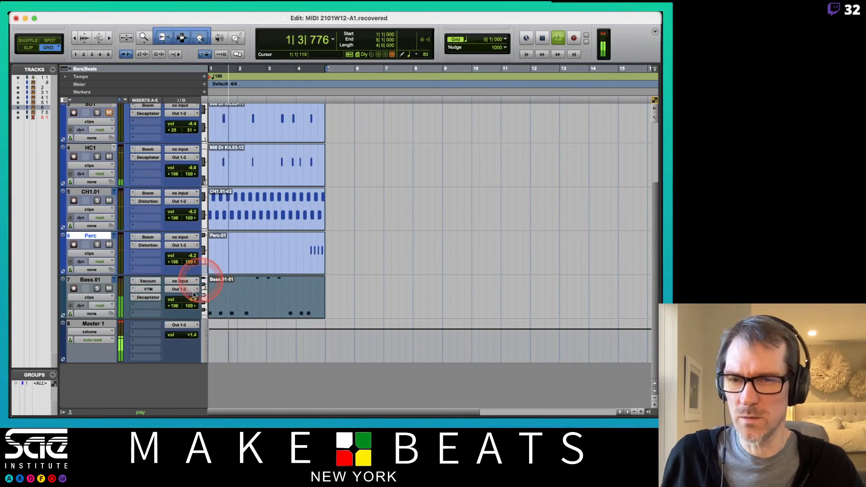
- Create one stereo instrument track in ticks below Bass.01 and name it Synth
left_click(91, 280)
key("super+shift+n")
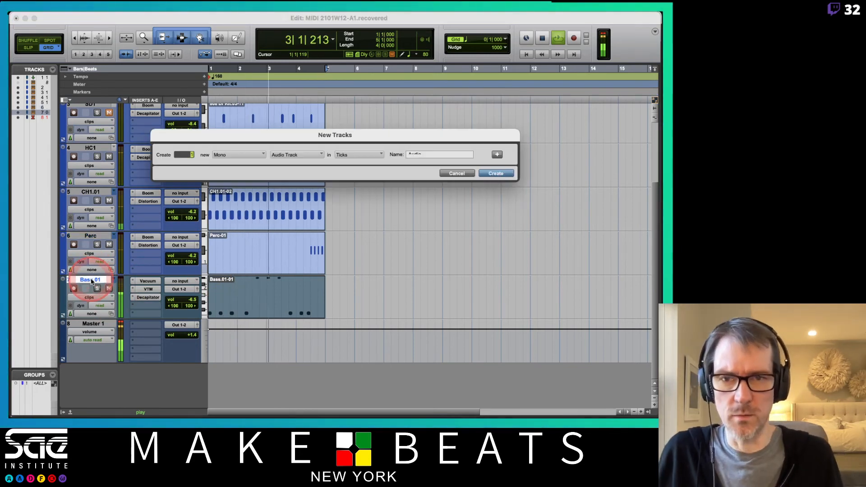
key("super+Down")
key("super+Down")
key("super+Down")
key("super+Down")
key("super+Down")
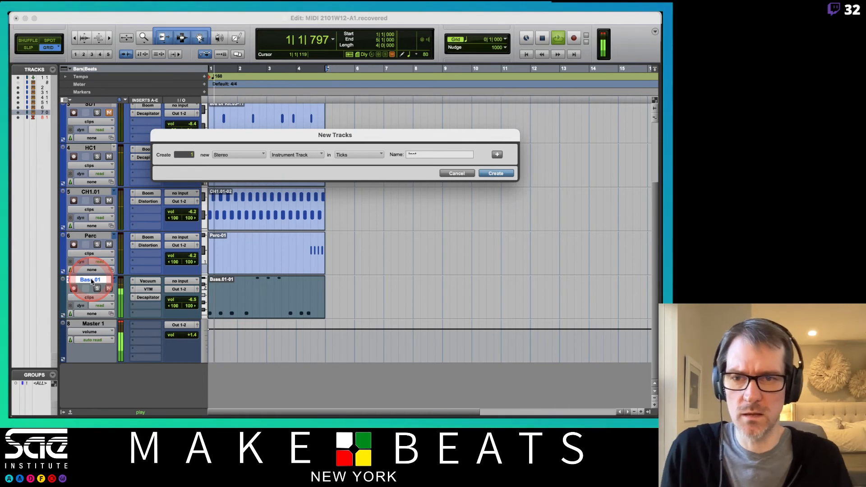
key("Return")
double_click(100, 325)
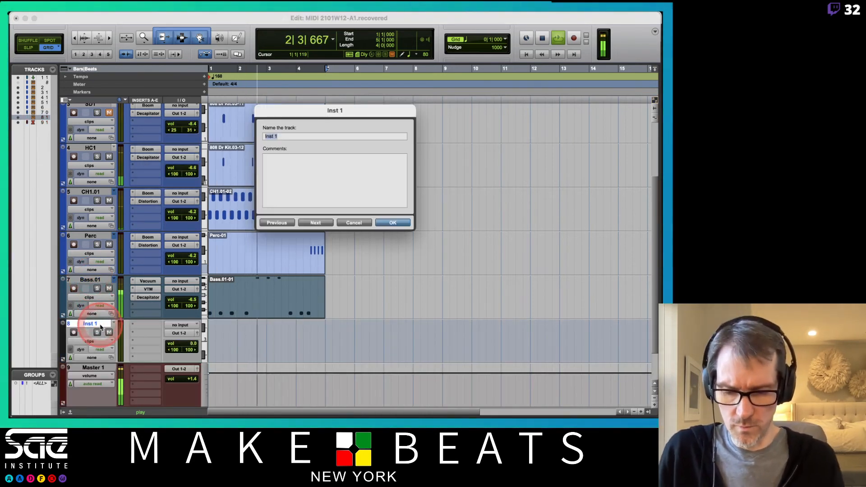
key("Return")
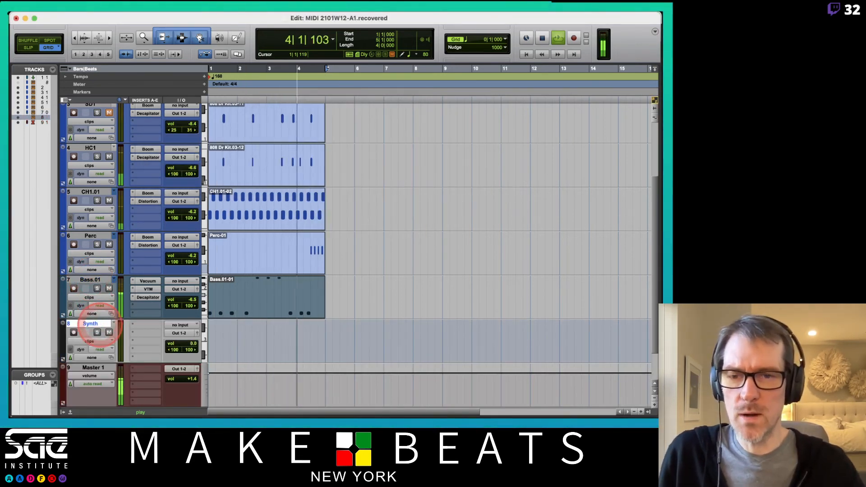
left_click(364, 339)
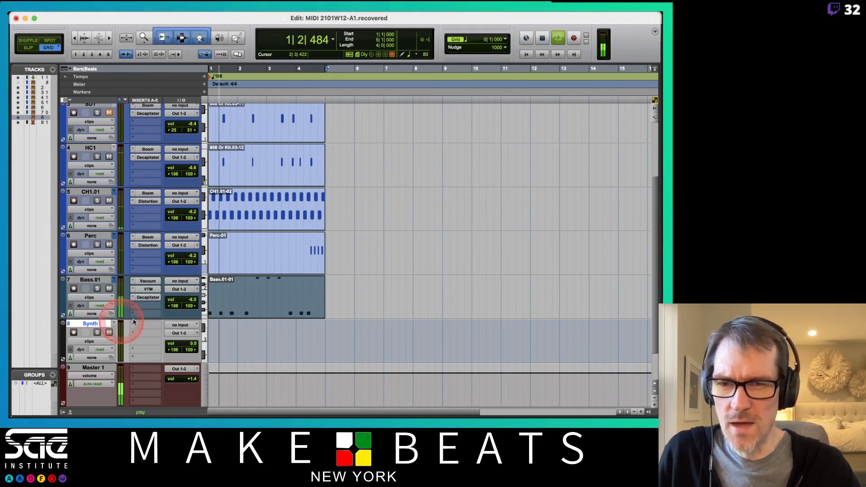
- Stop playback, insert the stereo TAL-NoiseMaker instrument on the Synth track and move its window clear of the track controls
key("space")
left_click(148, 325)
mouse_move(172, 325)
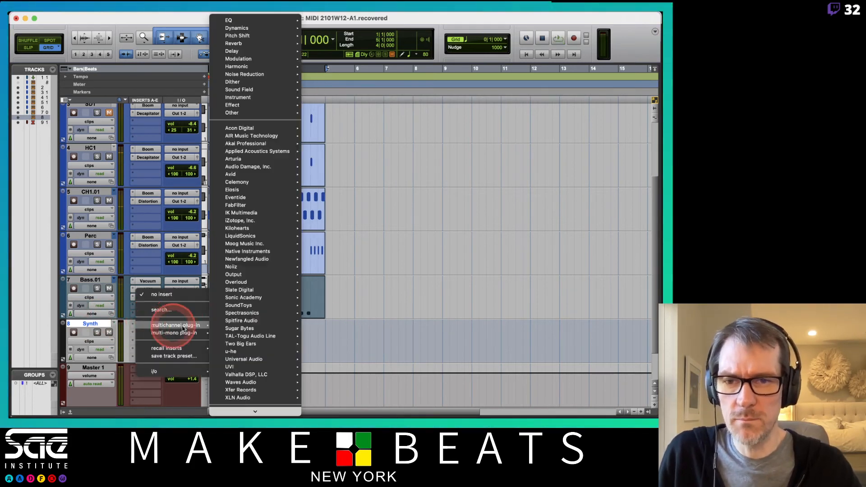
mouse_move(243, 330)
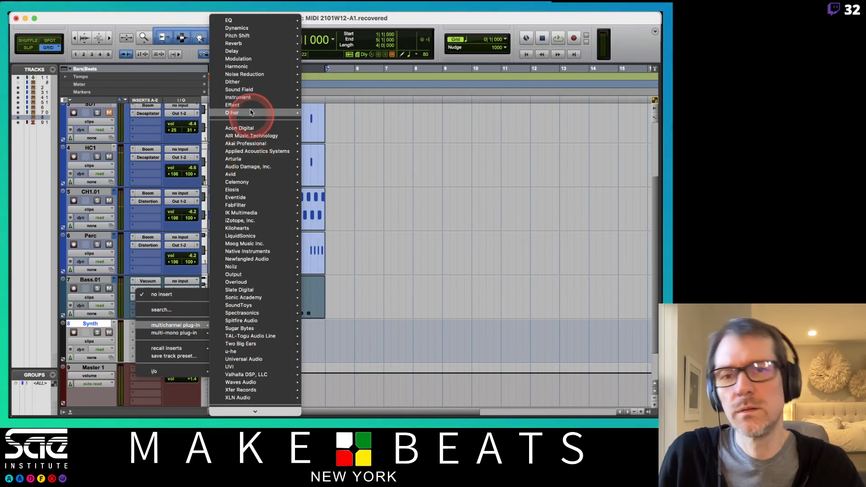
mouse_move(250, 97)
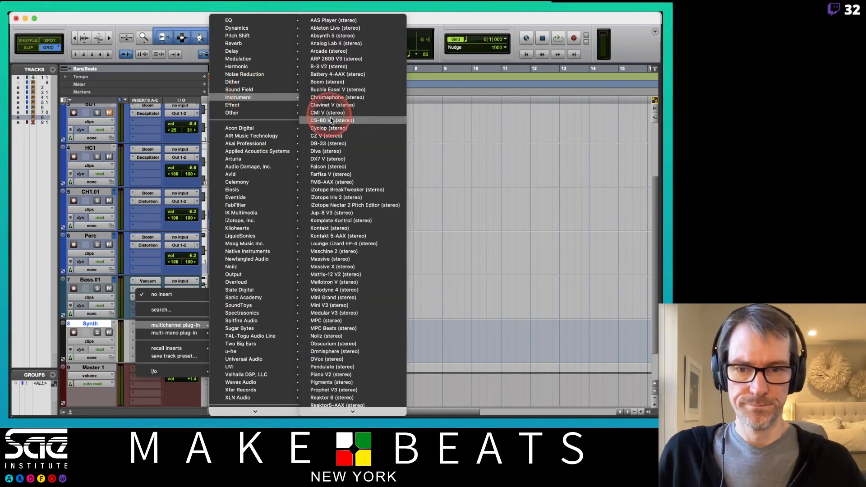
scroll(357, 179, "down", 5)
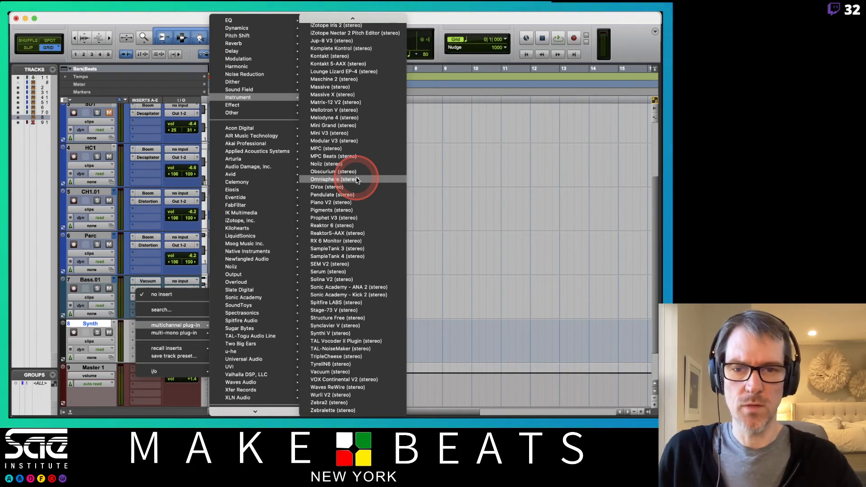
left_click(349, 351)
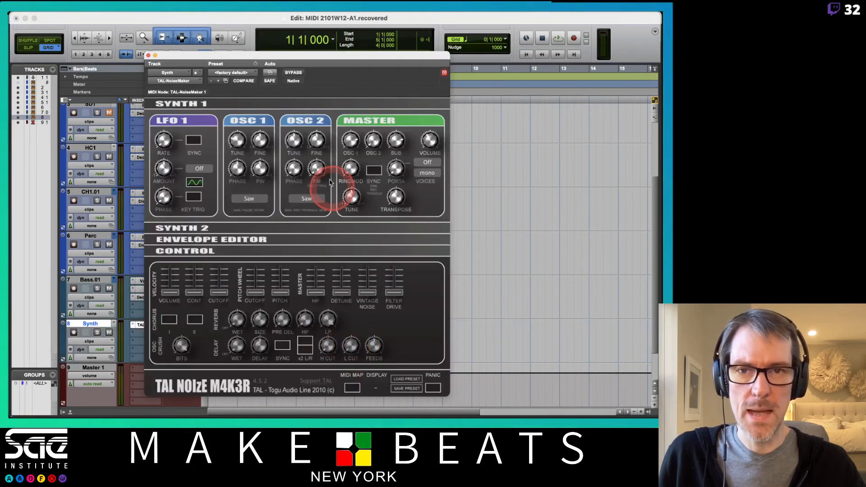
left_click_drag(323, 55, 440, 37)
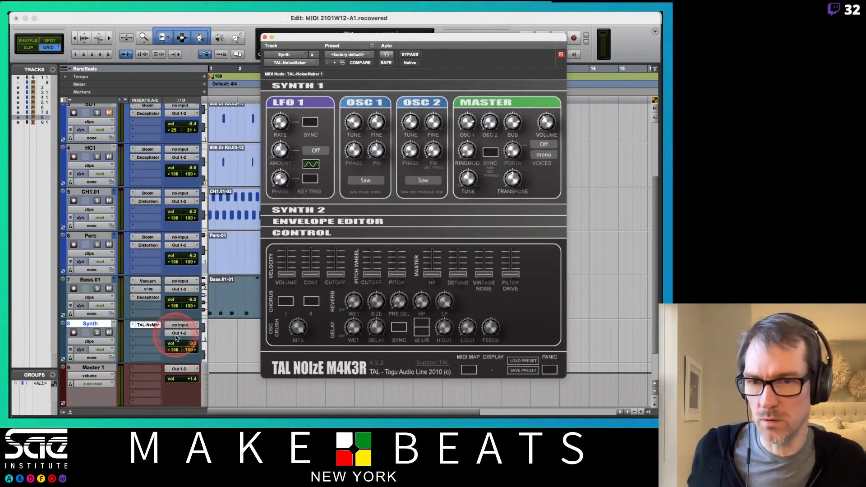
left_click(193, 349)
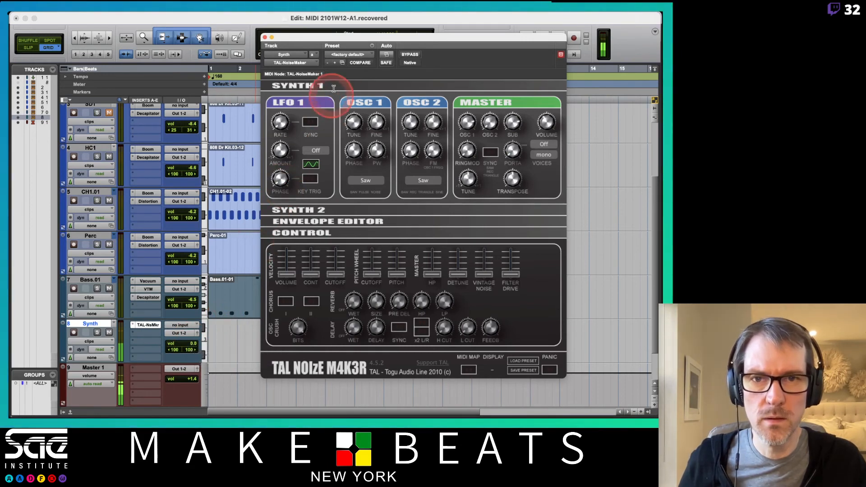
left_click(342, 54)
left_click(359, 82)
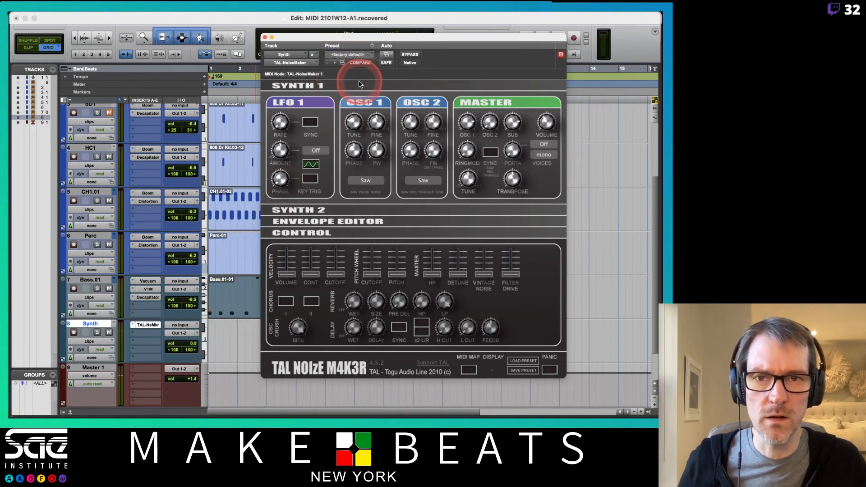
left_click(359, 84)
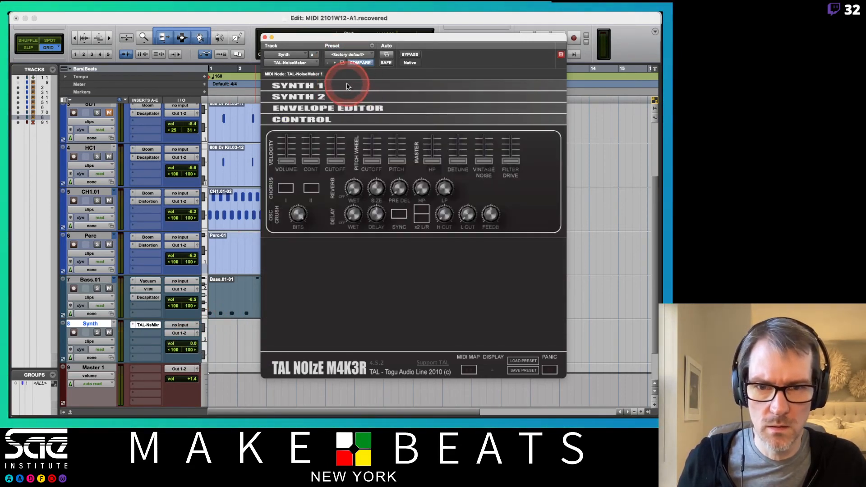
left_click(523, 363)
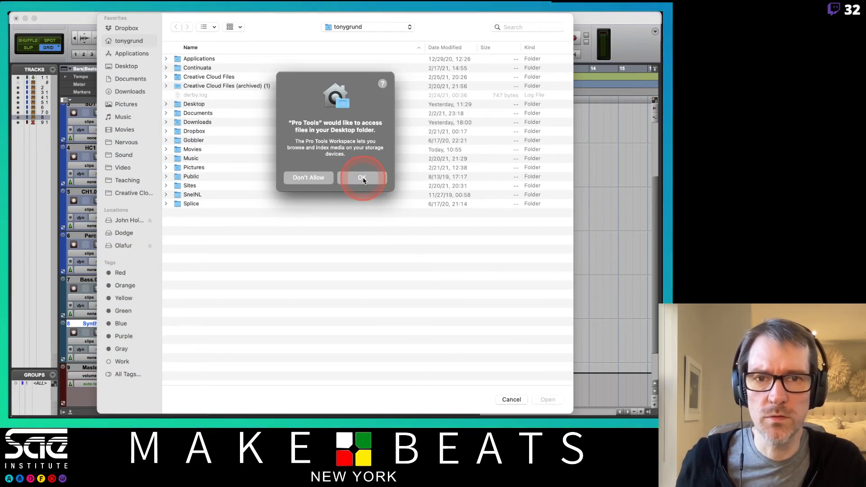
left_click_drag(311, 88, 498, 166)
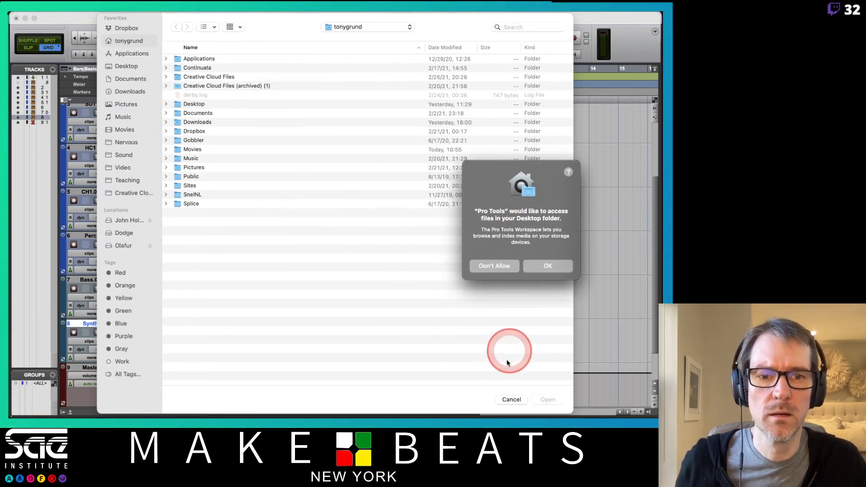
left_click(512, 400)
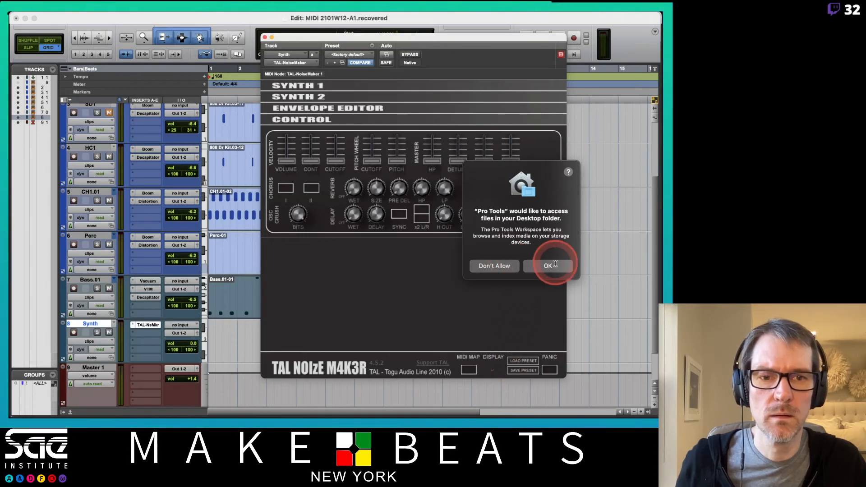
left_click_drag(473, 177, 572, 413)
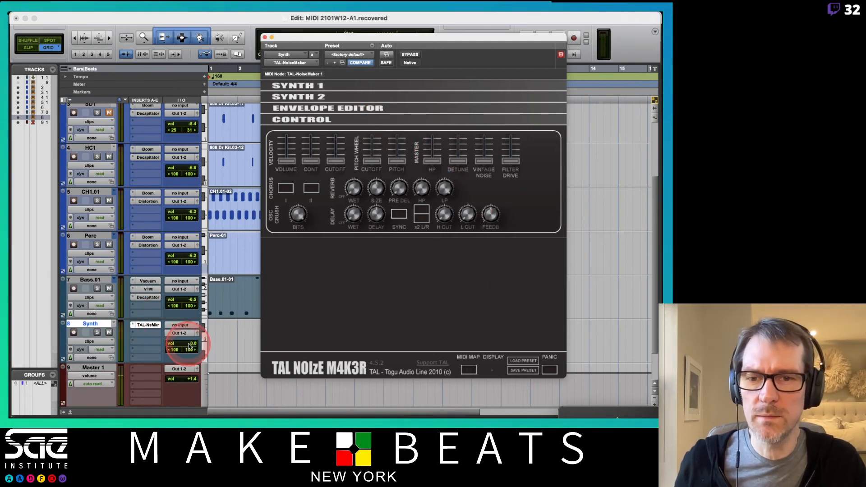
- Lower the Synth track's volume to -7.3 and set TAL-NoiseMaker's OSC 1 waveform to Pulse in the Synth 1 section
left_click_drag(184, 344, 189, 351)
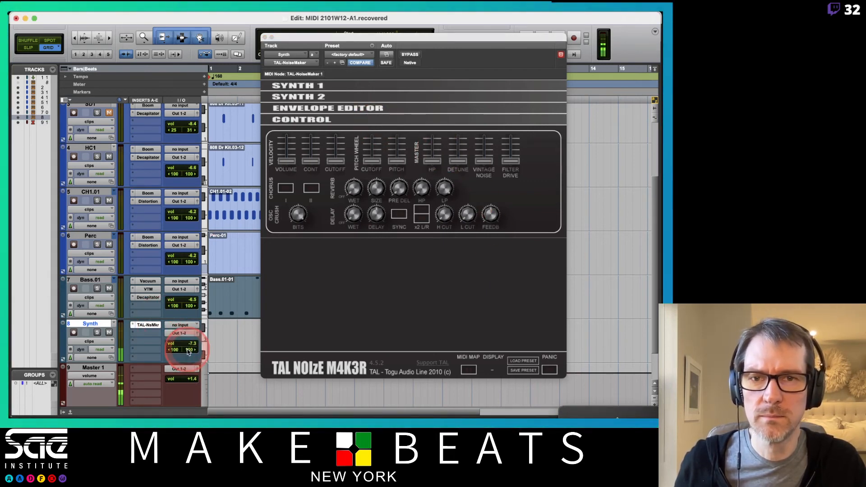
left_click(309, 87)
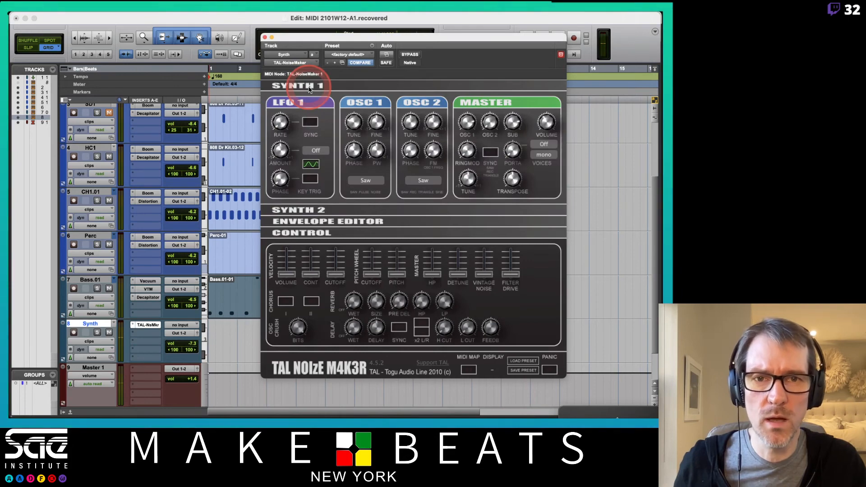
left_click(309, 88)
left_click(315, 99)
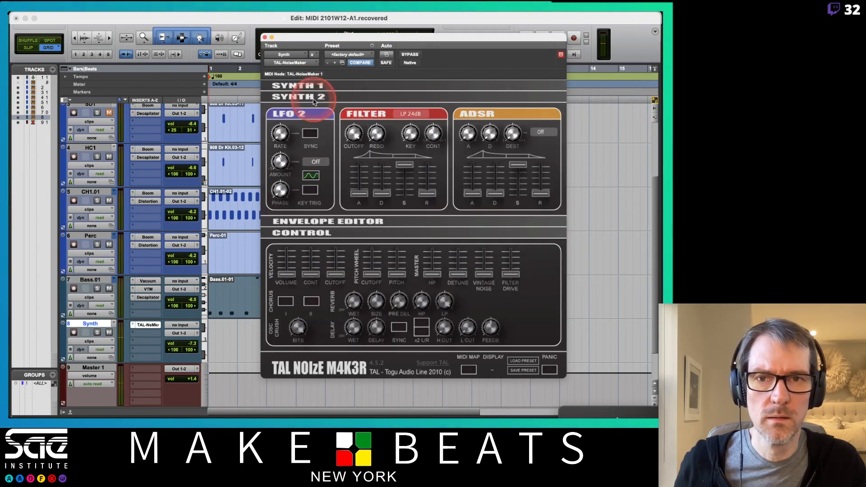
left_click(314, 100)
left_click(307, 86)
left_click(411, 105)
left_click(414, 119)
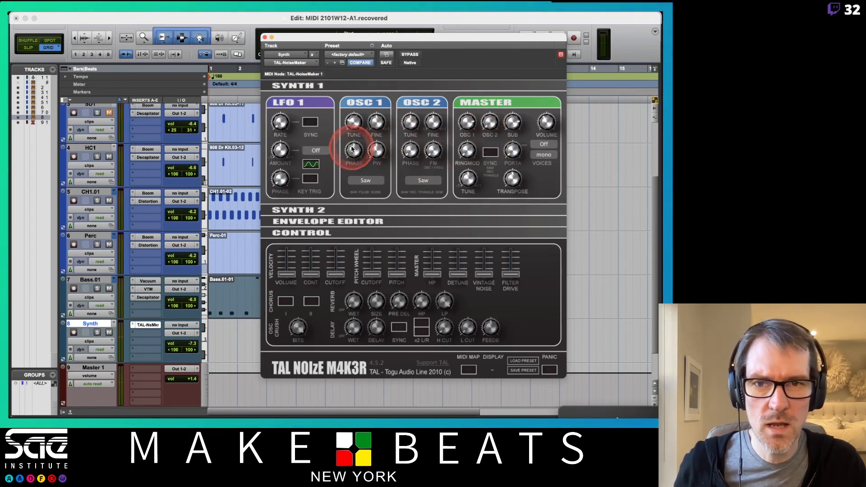
left_click(361, 182)
left_click(364, 193)
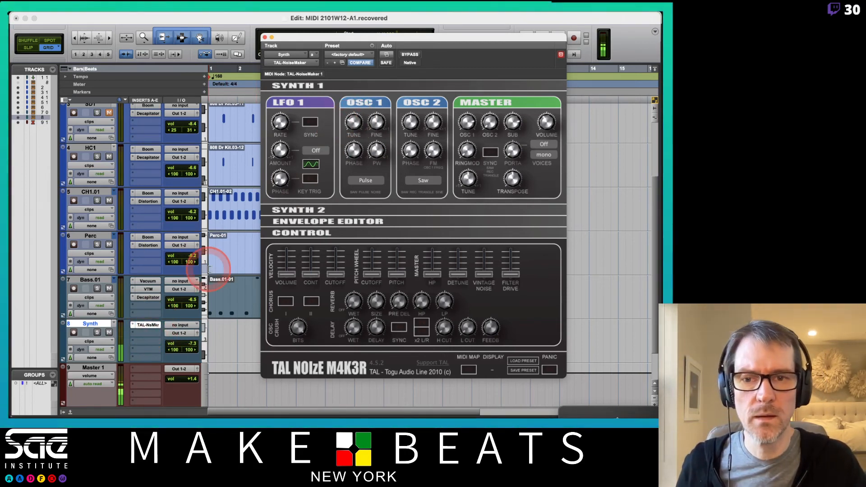
- Close the TAL-NoiseMaker window, create an empty four-bar clip from bar 1 on the Synth track and open it in the MIDI Editor
left_click_drag(266, 39, 315, 42)
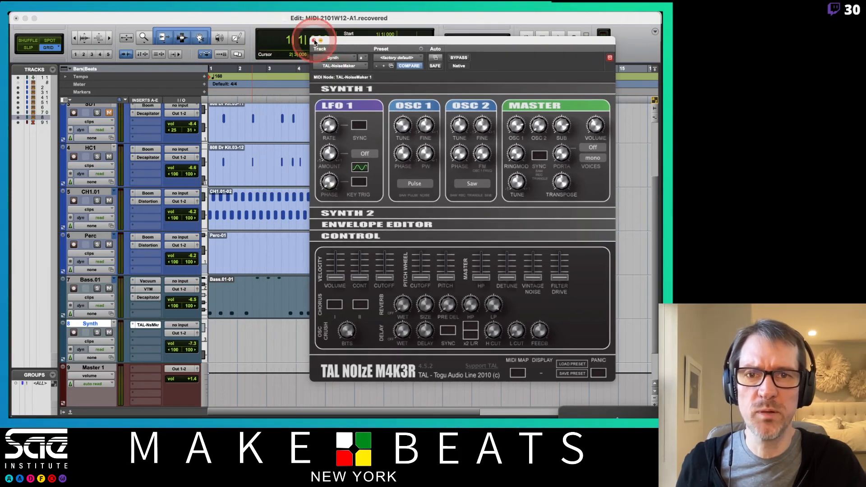
left_click(314, 40)
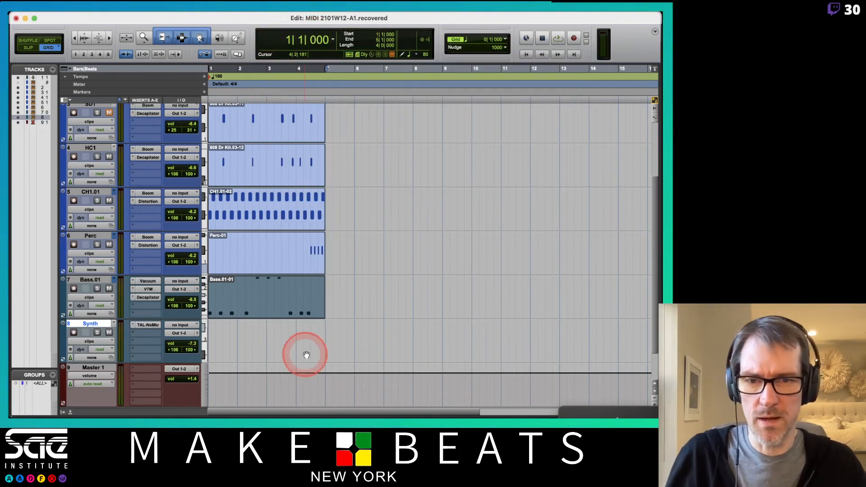
left_click_drag(327, 333, 208, 335)
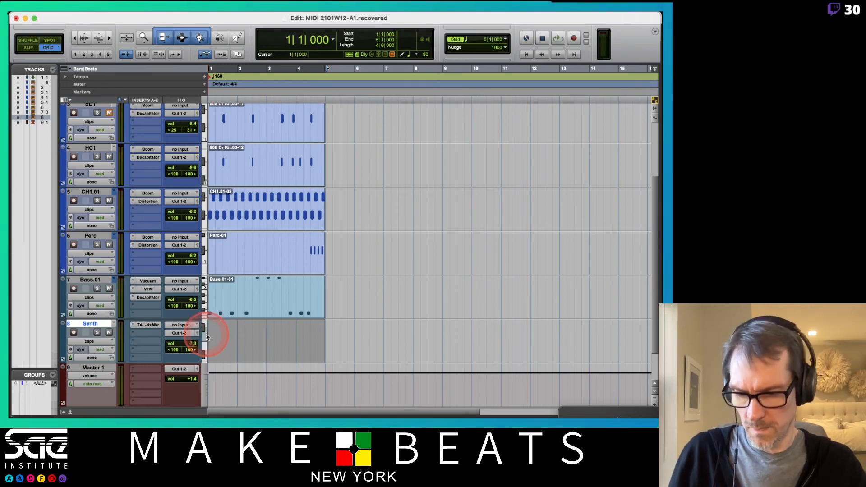
key("alt+shift+3")
double_click(247, 353)
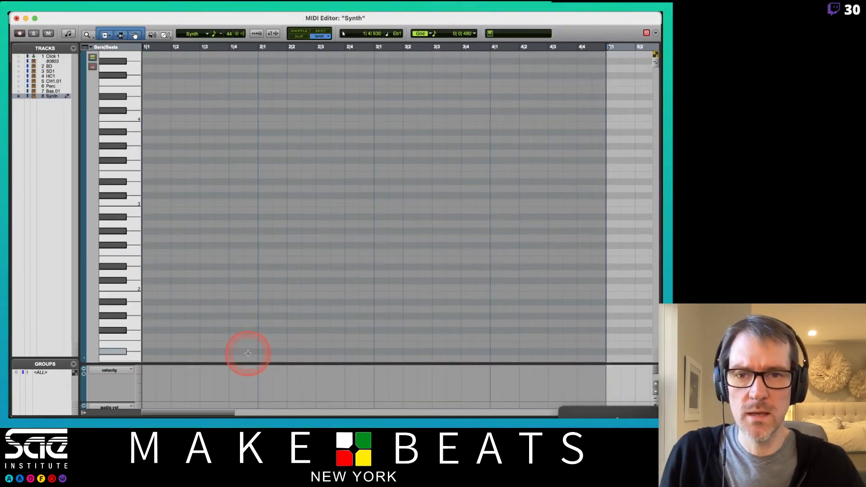
- Draw a continuous row of eighth notes at E5 across bars 1 to 4, play it briefly and move the notes up to F5
left_click(133, 116)
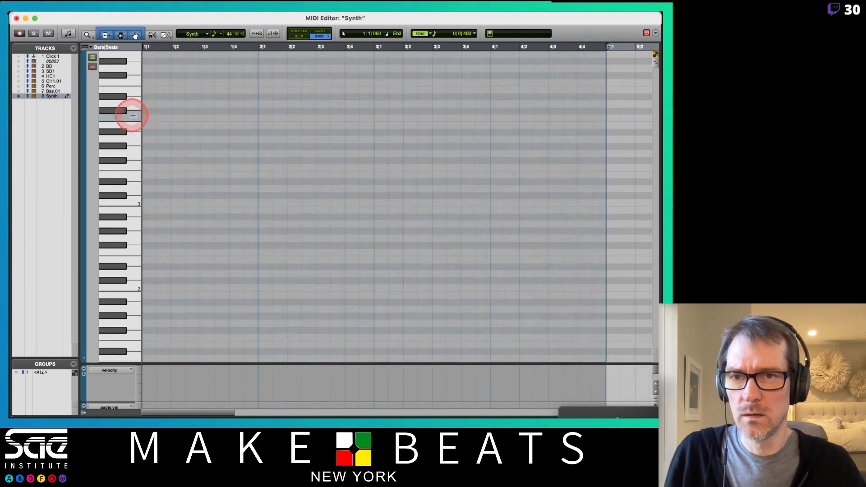
scroll(132, 116, "up", 10)
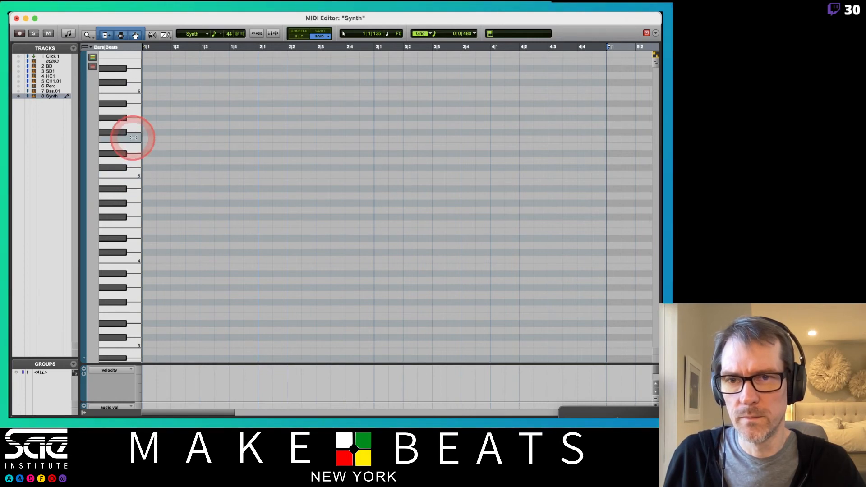
left_click(166, 35)
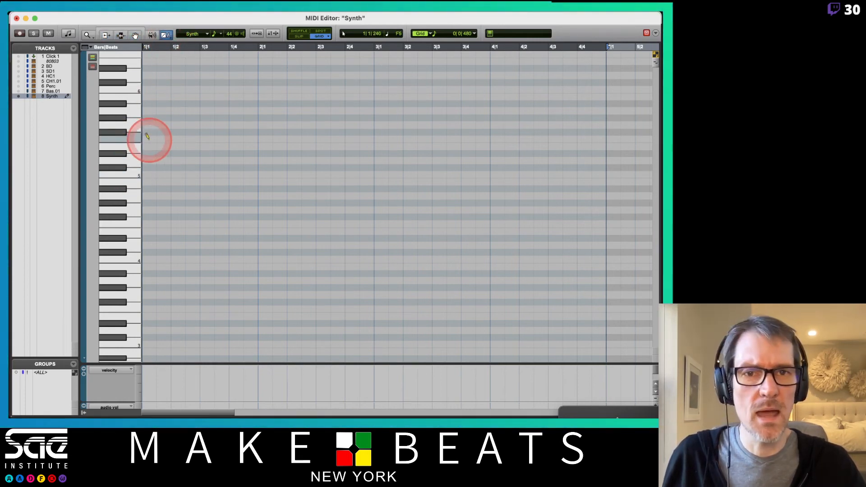
left_click_drag(148, 143, 602, 143)
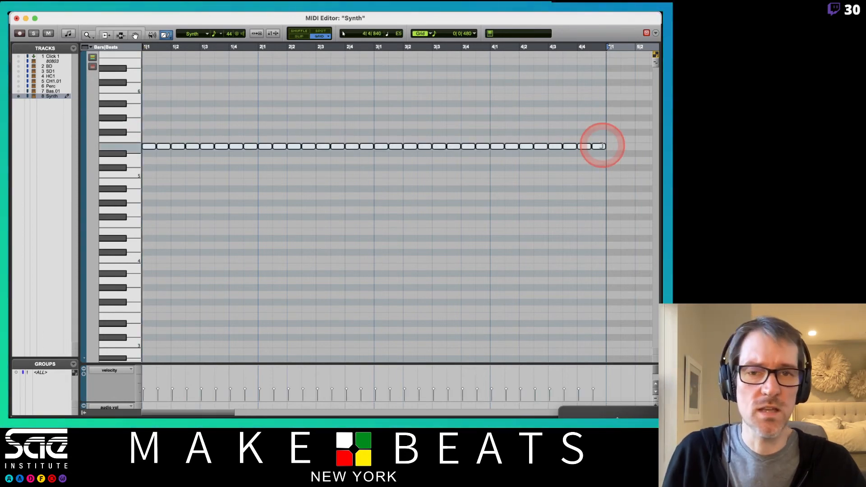
key("space")
key("space")
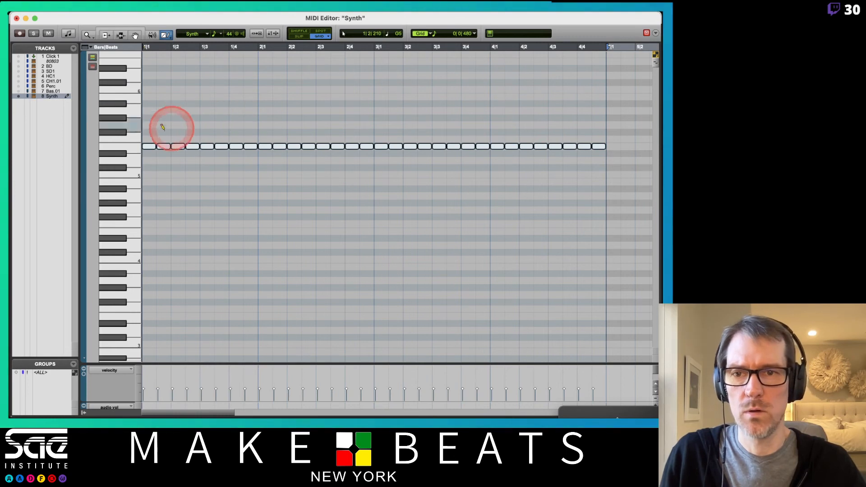
mouse_move(148, 148)
left_mouse_down()
mouse_move(145, 138)
mouse_move(155, 138)
left_mouse_up()
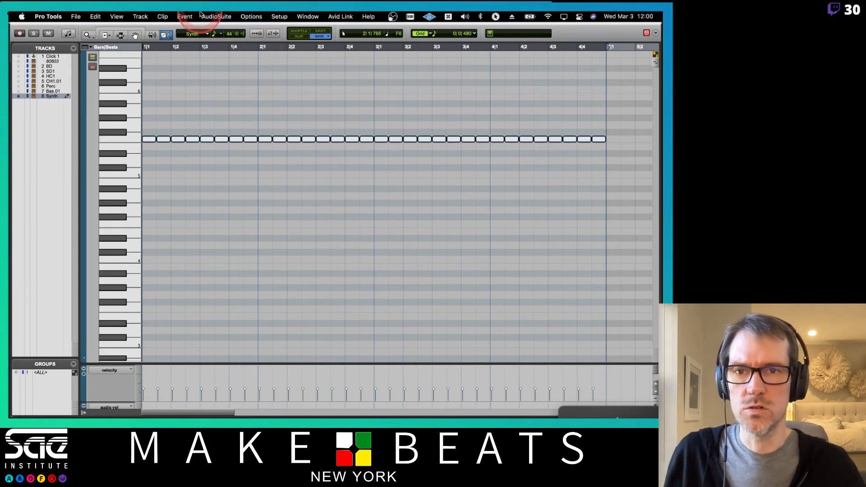
- Use the Change Duration event operation to set all Synth notes to a length of 0|120
left_click(185, 17)
mouse_move(192, 51)
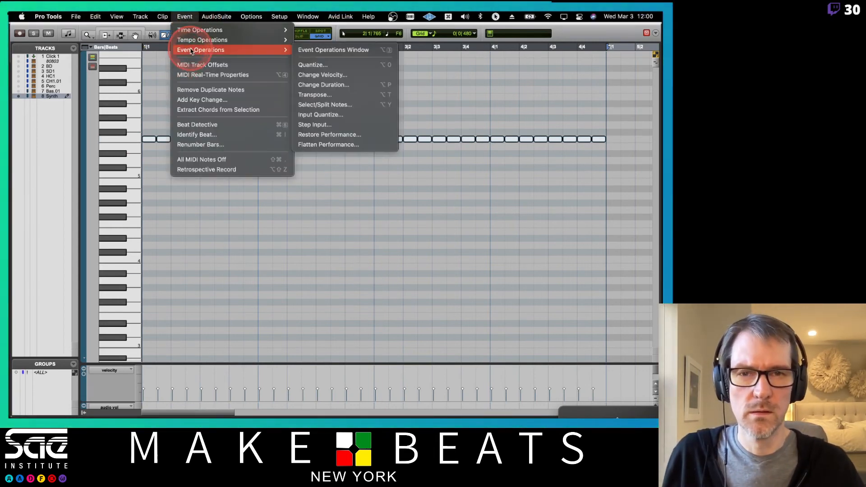
left_click(176, 14)
key("alt+p")
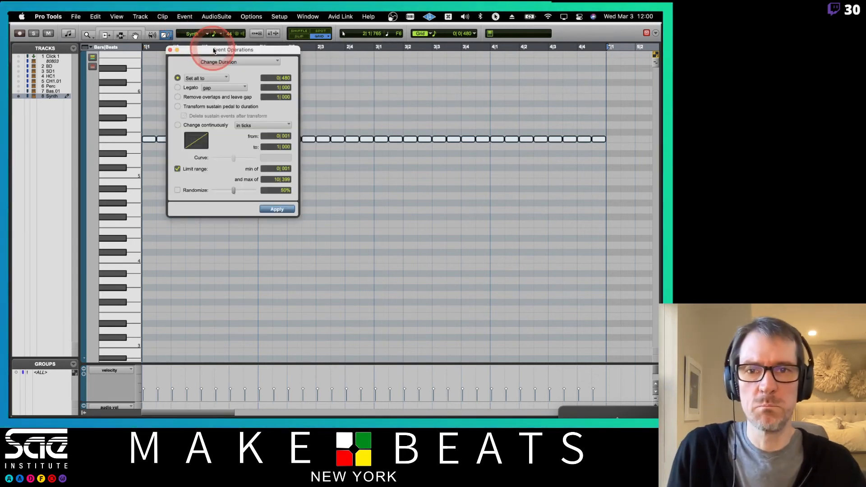
left_click_drag(276, 53, 398, 151)
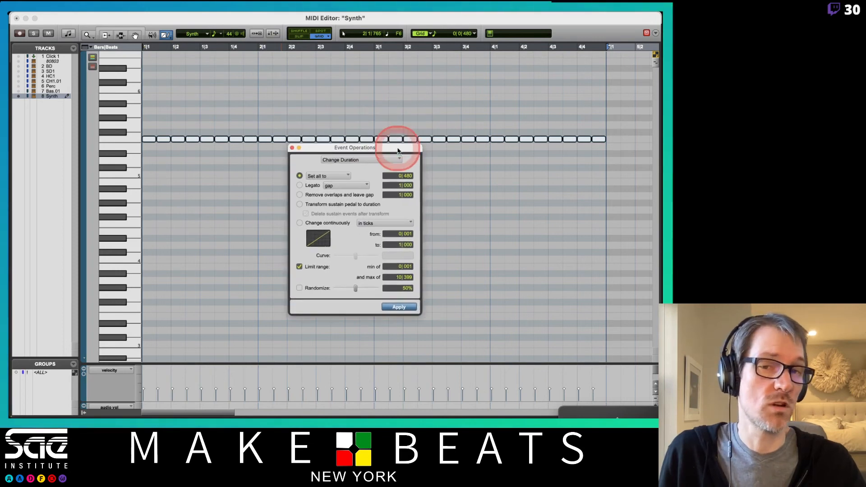
left_click(413, 173)
left_click(412, 176)
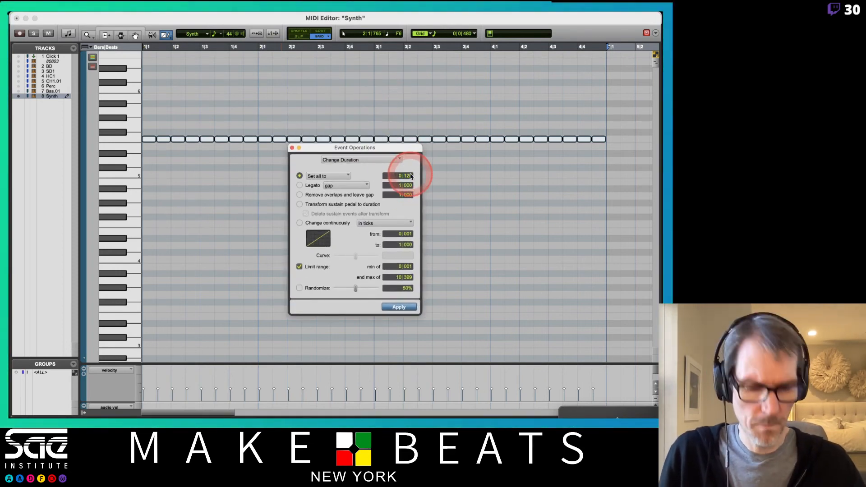
key("Return")
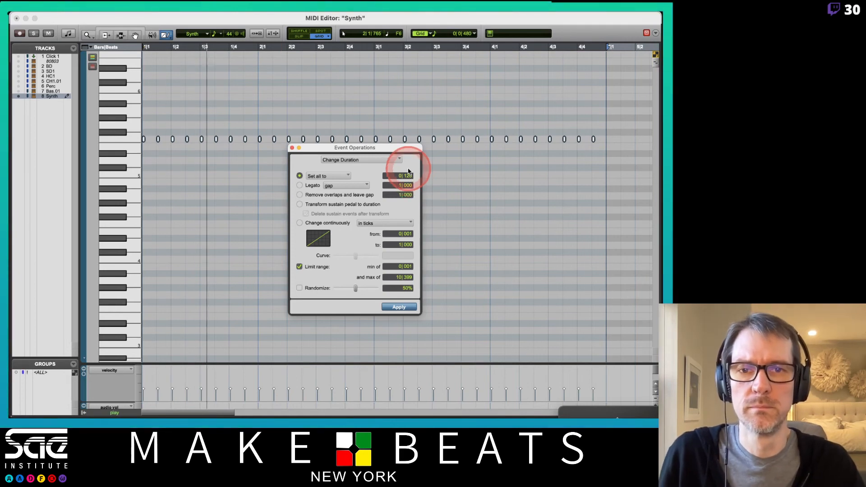
- Return to the Edit window during playback, lower the Synth track's volume to -13.2 and stop playback
key("ctrl+=")
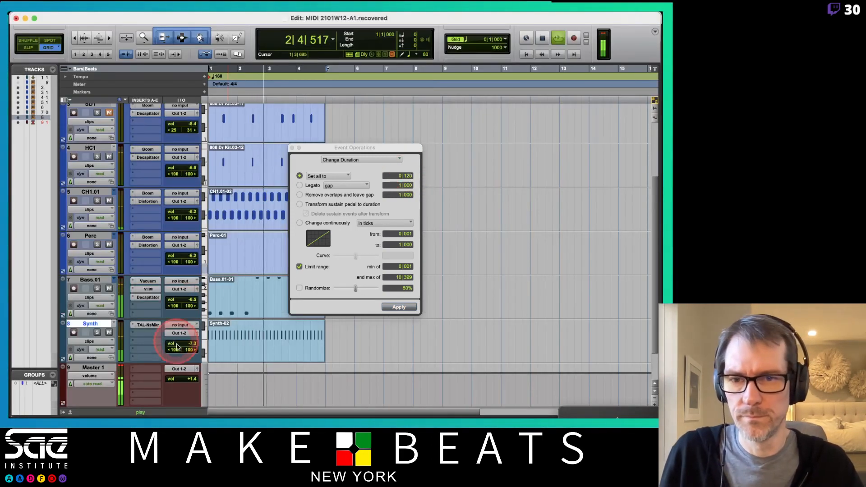
left_click_drag(189, 343, 193, 349)
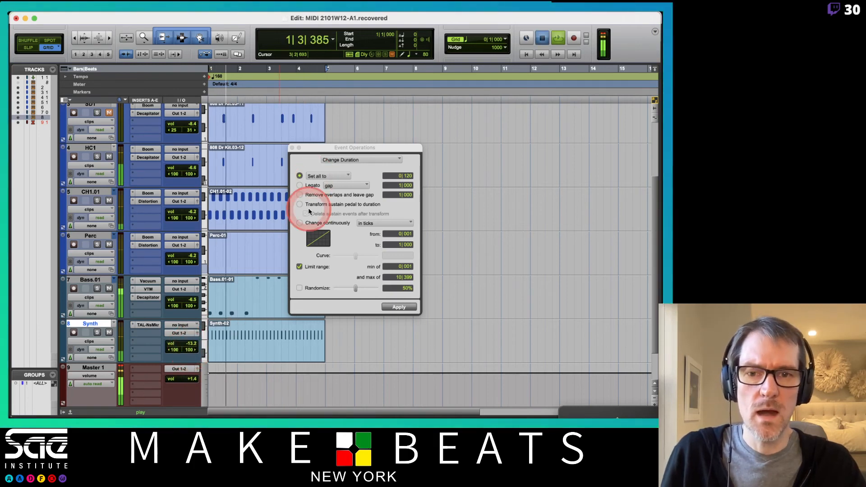
key("space")
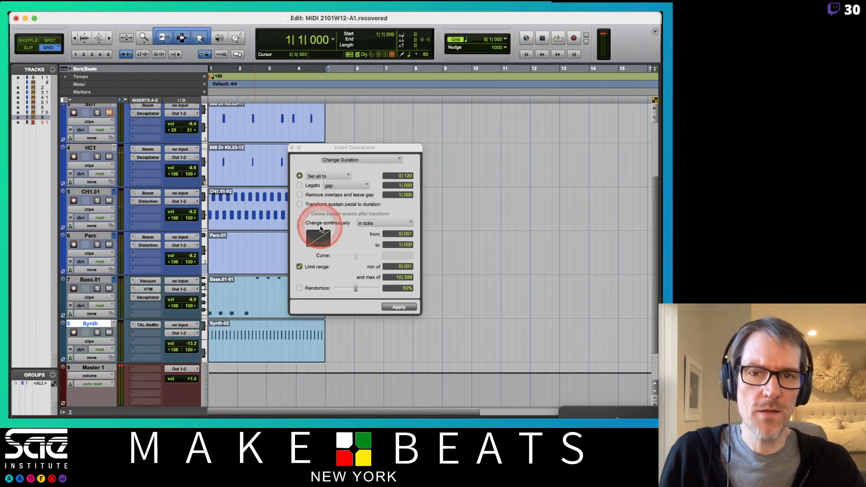
- Reopen the Synth clip in the MIDI Editor and move the Event Operations window clear of the note row
key("super+equal")
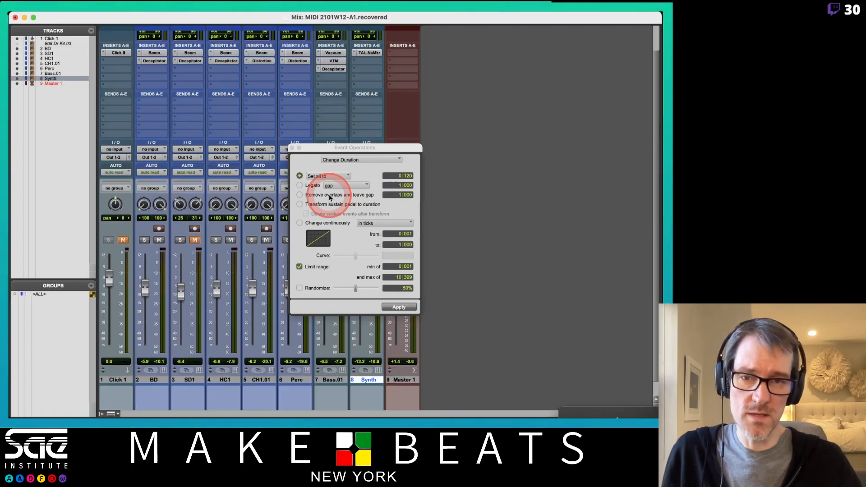
key("super+equal")
double_click(257, 343)
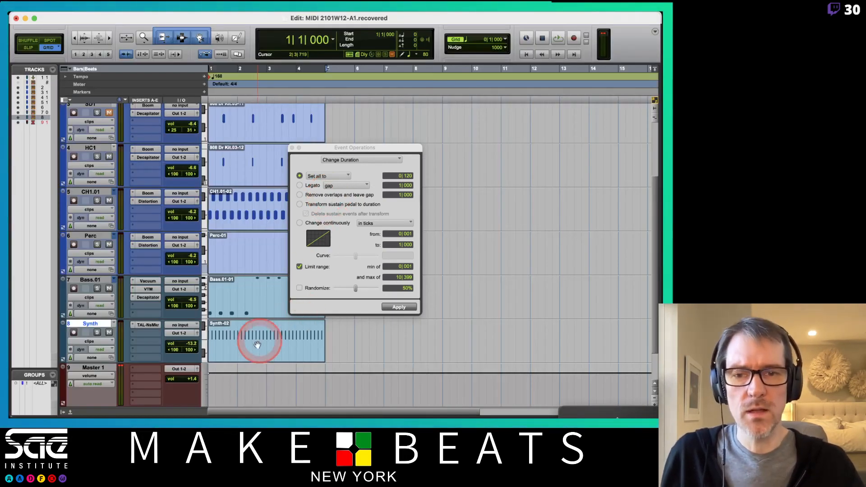
left_click(327, 163)
left_click_drag(321, 146, 332, 224)
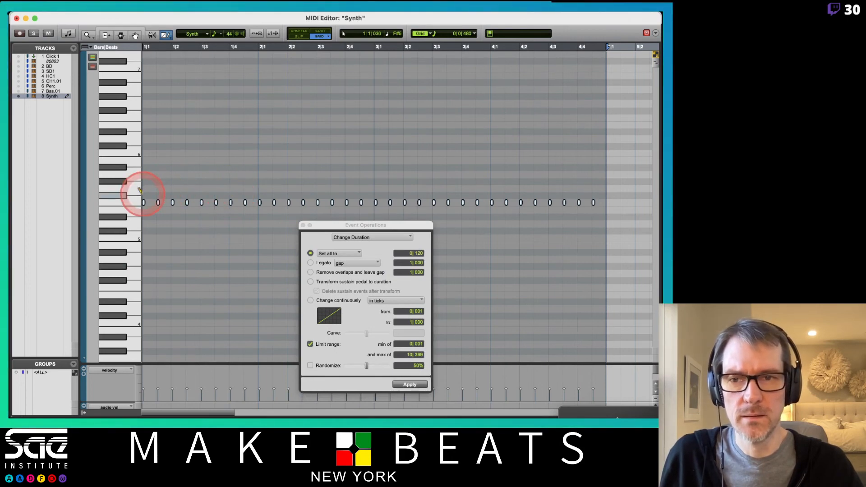
scroll(139, 194, "down", 5)
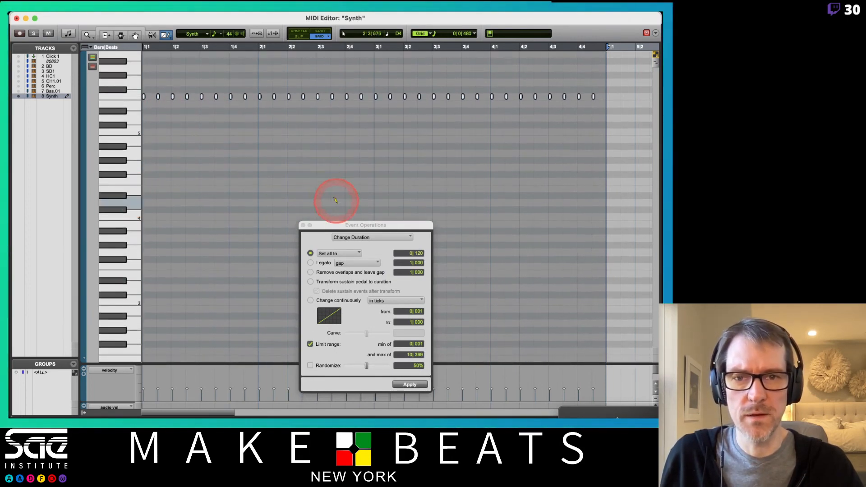
left_click_drag(329, 227, 291, 122)
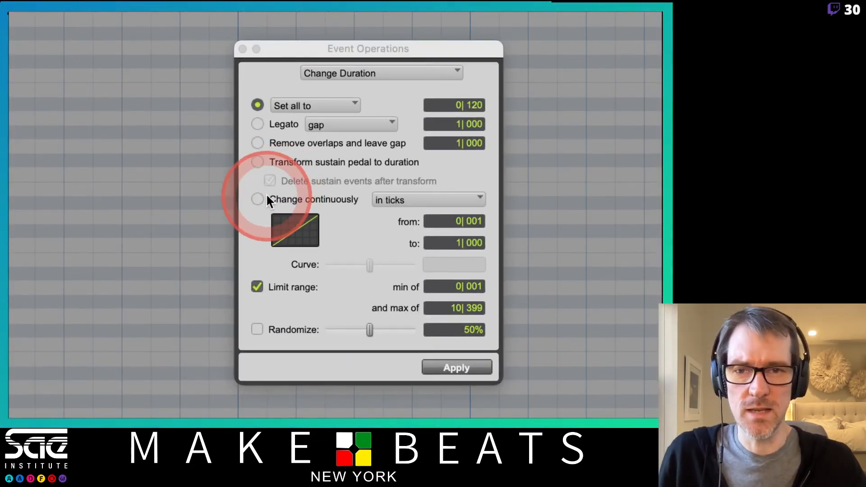
- Change the Synth notes' duration continuously in ticks from 0|060 to 0|480, apply it and play the result
left_click(258, 199)
left_click(396, 203)
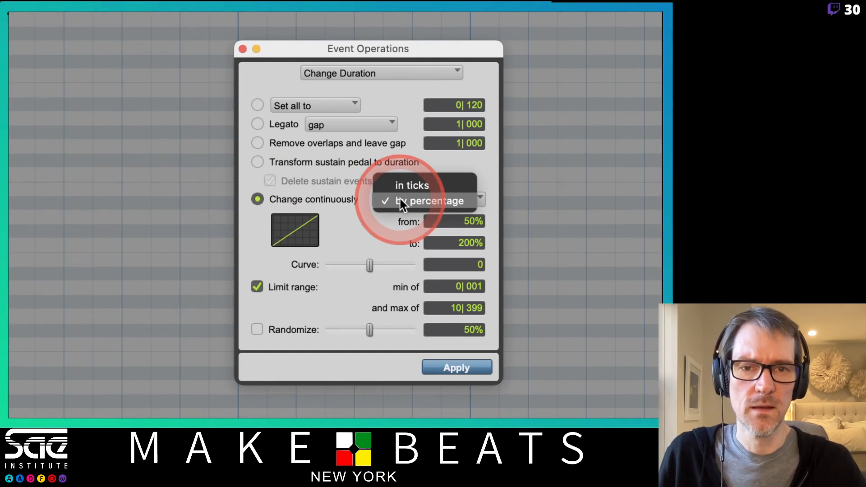
left_click(395, 221)
left_click(402, 200)
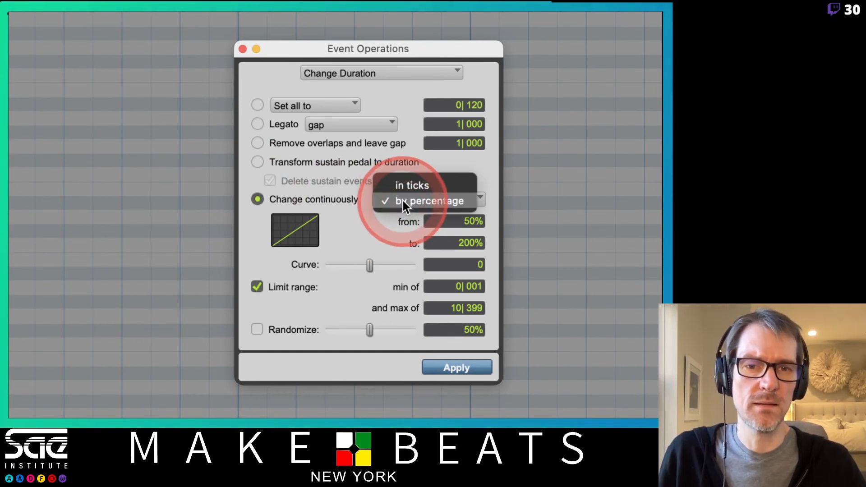
left_click(402, 187)
left_click(465, 220)
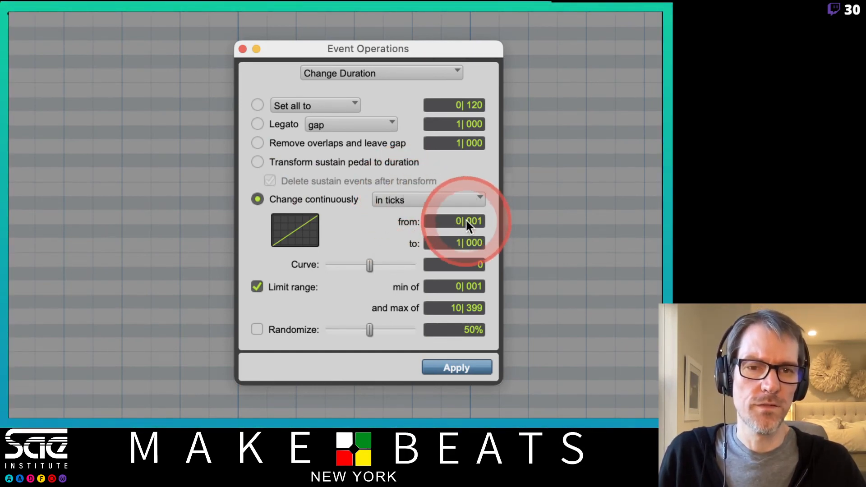
left_click(470, 245)
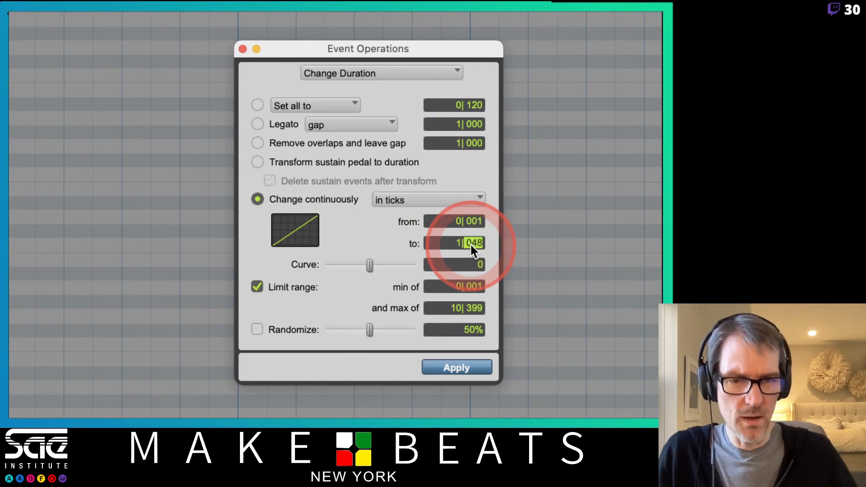
left_click(457, 242)
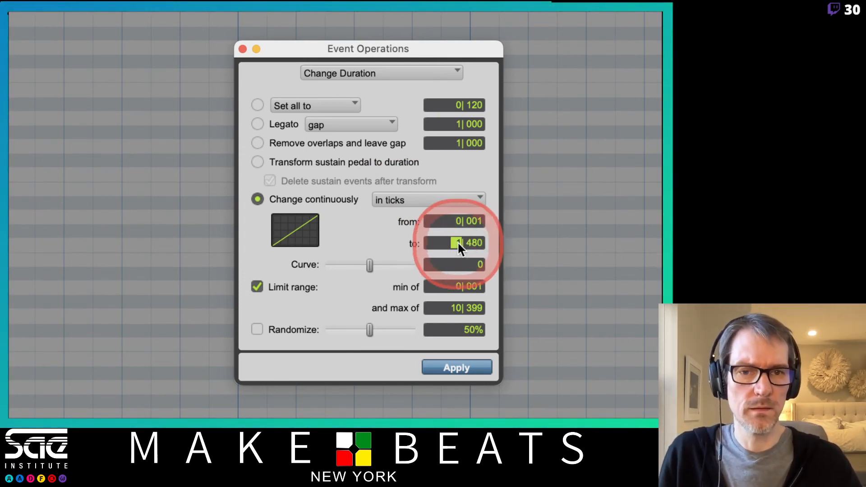
type("0")
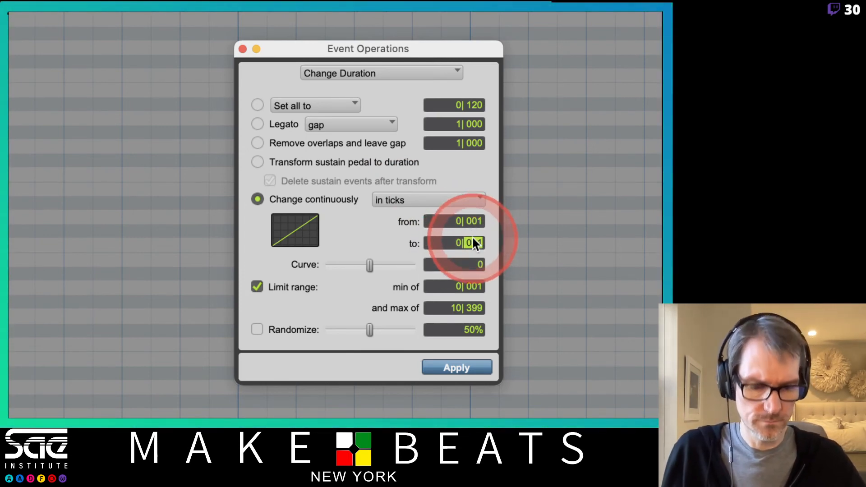
type("0")
left_click(475, 218)
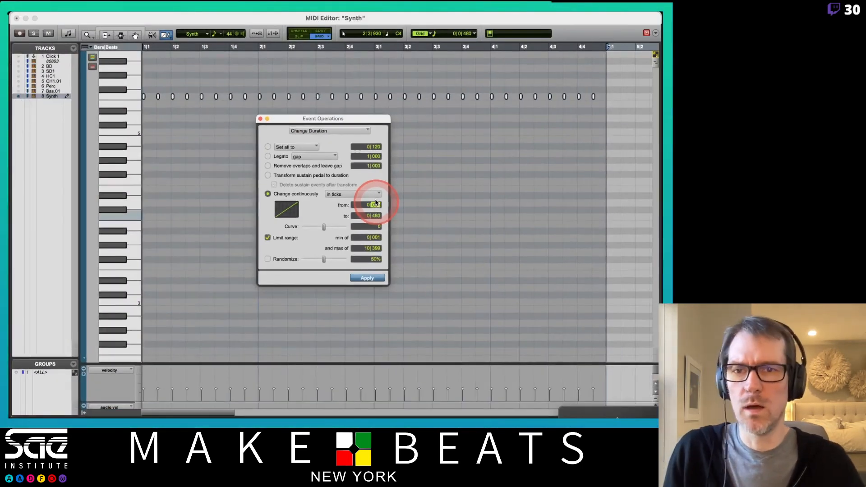
left_click(368, 278)
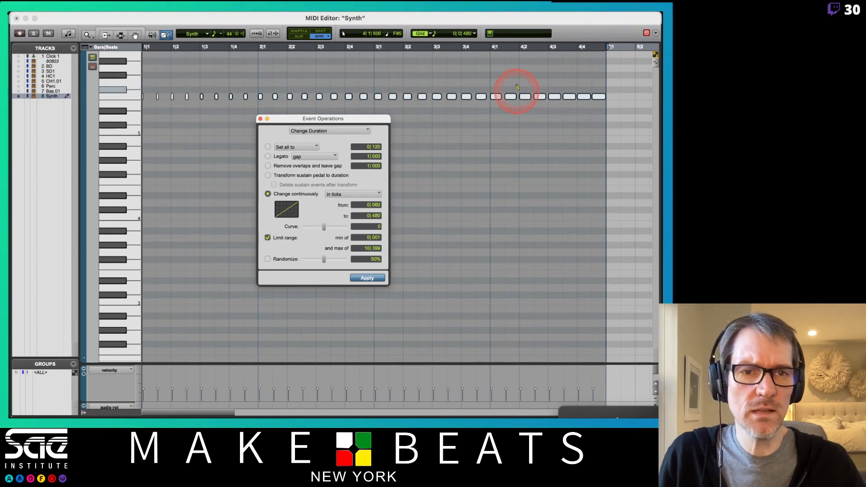
key("space")
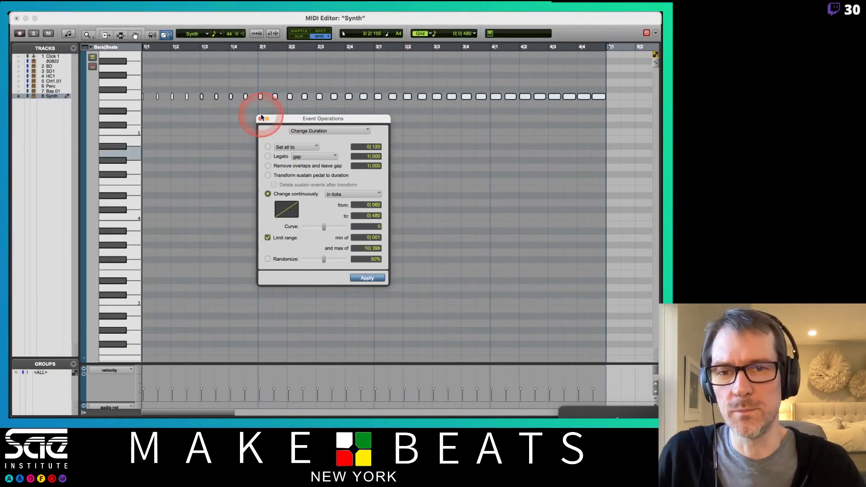
- Close Event Operations and the MIDI Editor and reopen the TAL-NoiseMaker window from the Synth track
left_click(261, 119)
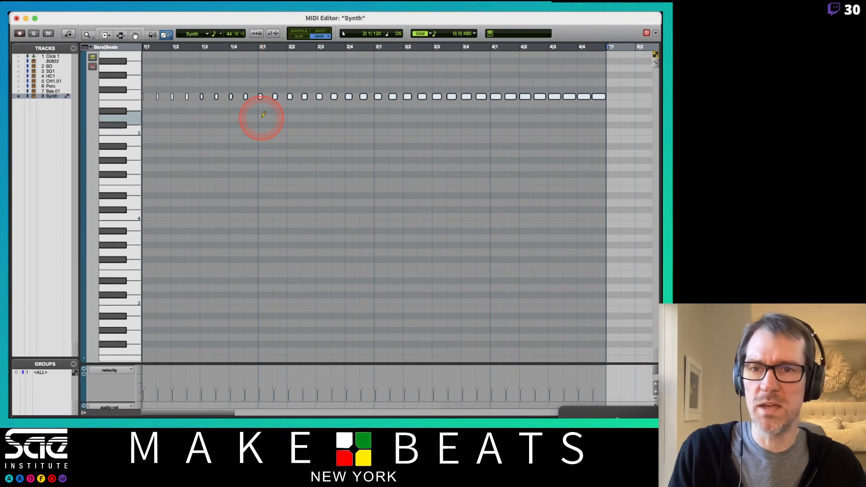
key("super+w")
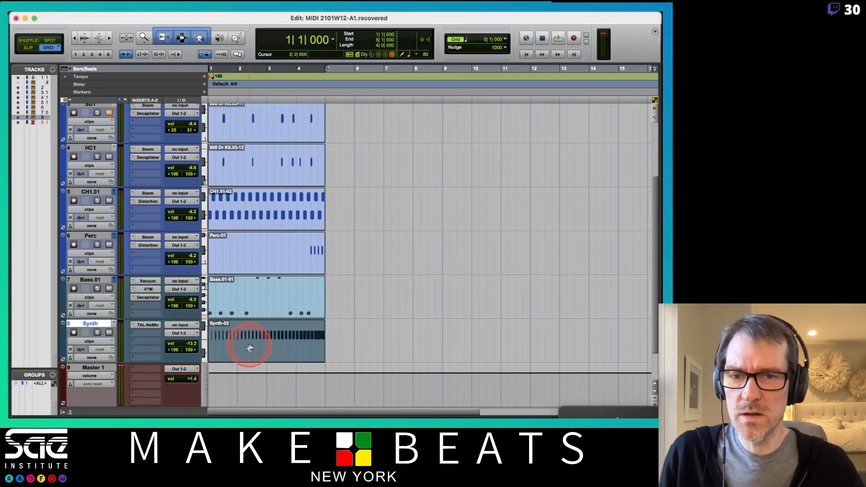
left_click(145, 326)
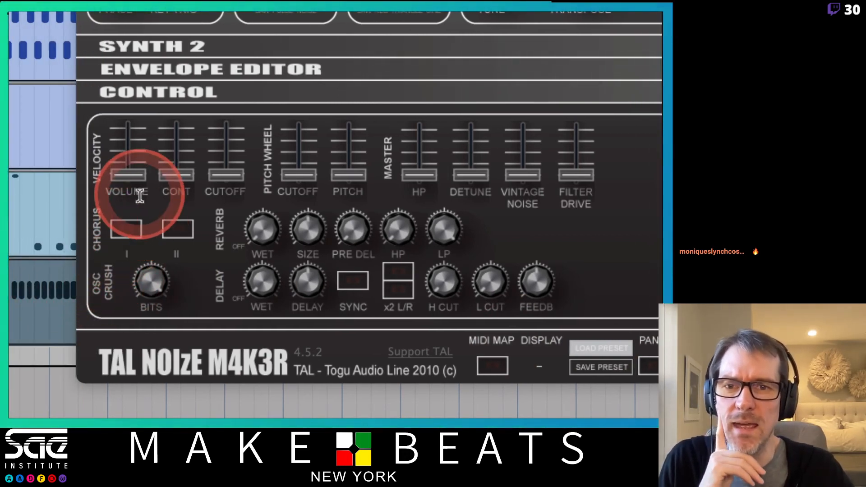
- Look through the TAL-NoiseMaker's Synth 2, Envelope Editor and Control sections and their modulation and effect parameters
left_click(171, 96)
left_click(171, 96)
left_click(175, 68)
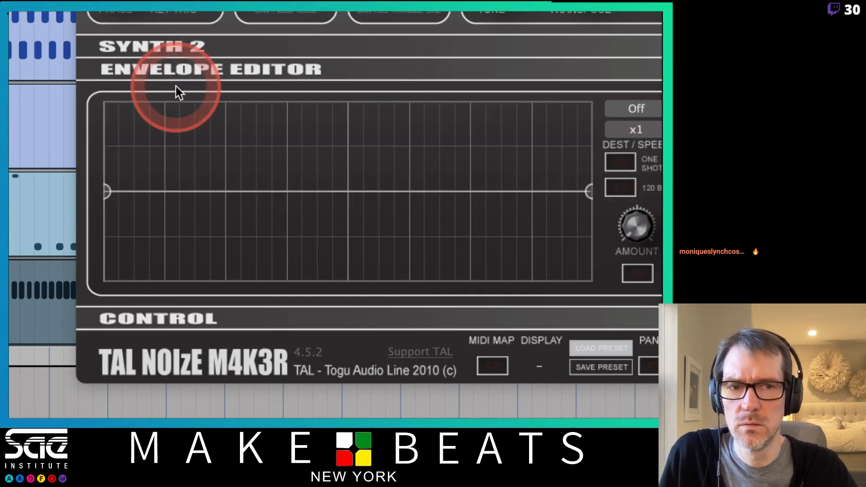
left_click(644, 130)
left_click(496, 52)
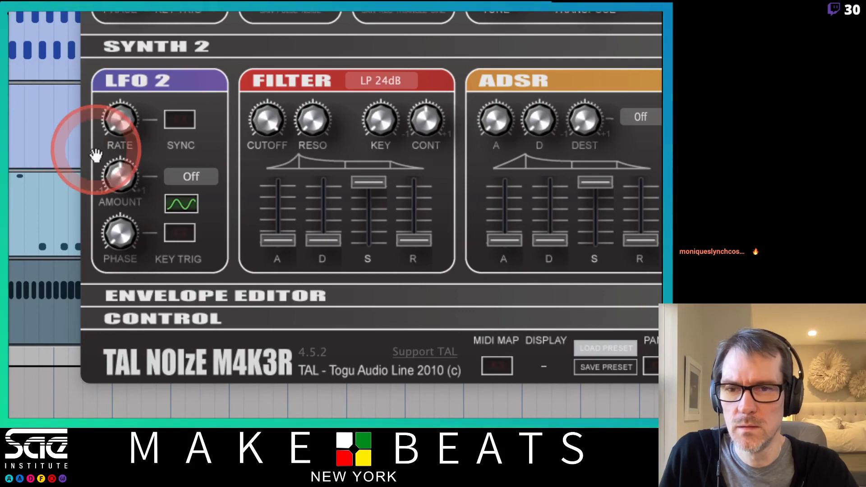
left_click(180, 141)
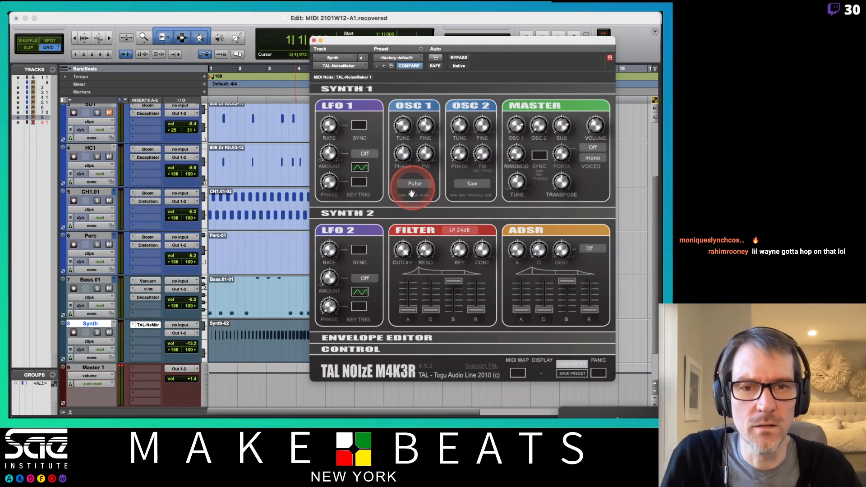
left_click(378, 212)
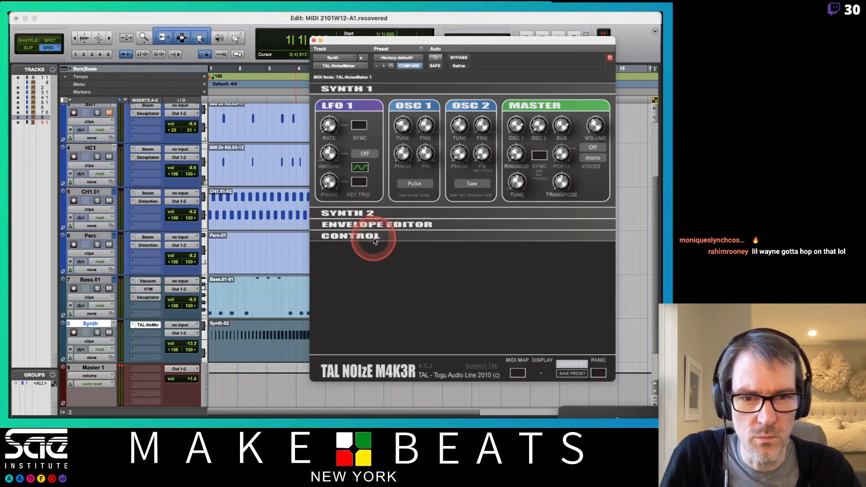
left_click(373, 239)
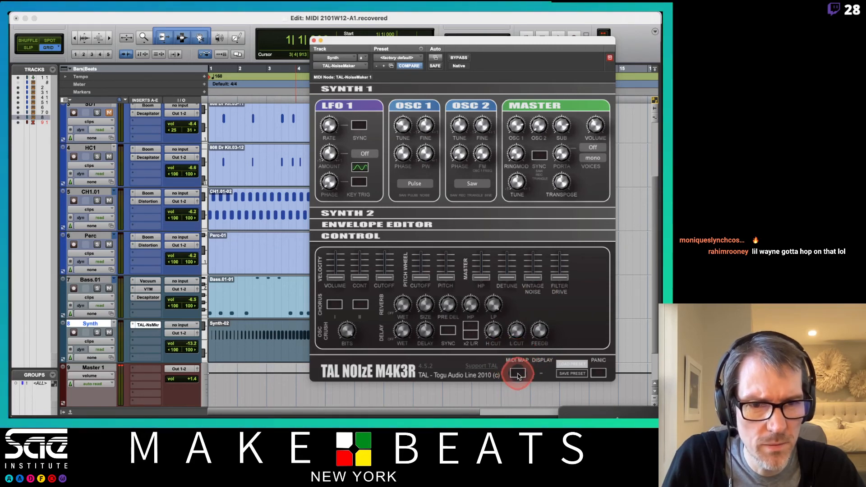
- Check the TAL-NoiseMaker's preset loading and the Envelope Editor's destination options, and close the plug-in window
left_click(579, 365)
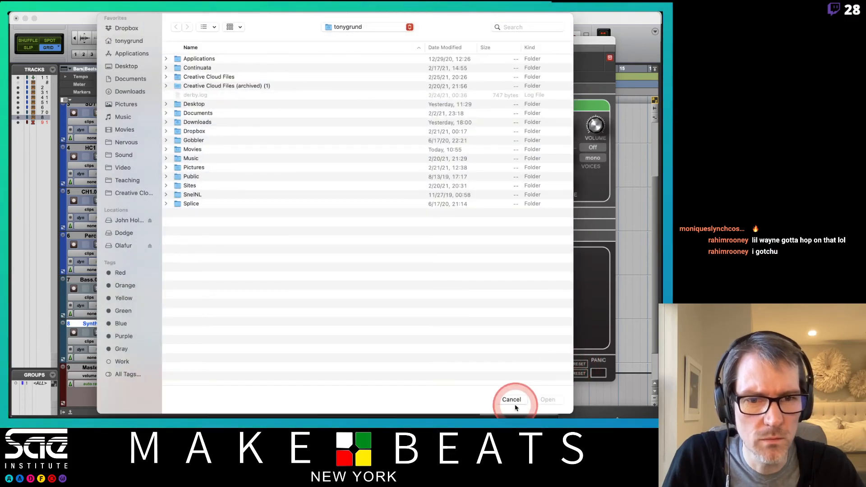
left_click(513, 400)
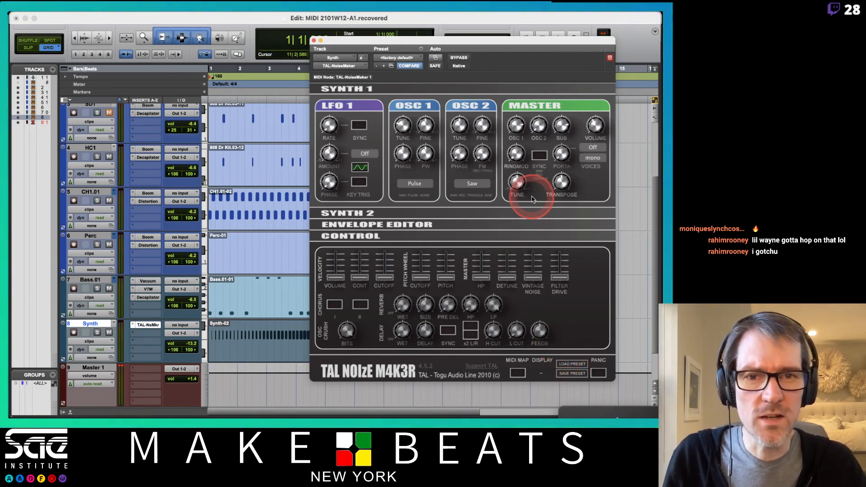
left_click(370, 213)
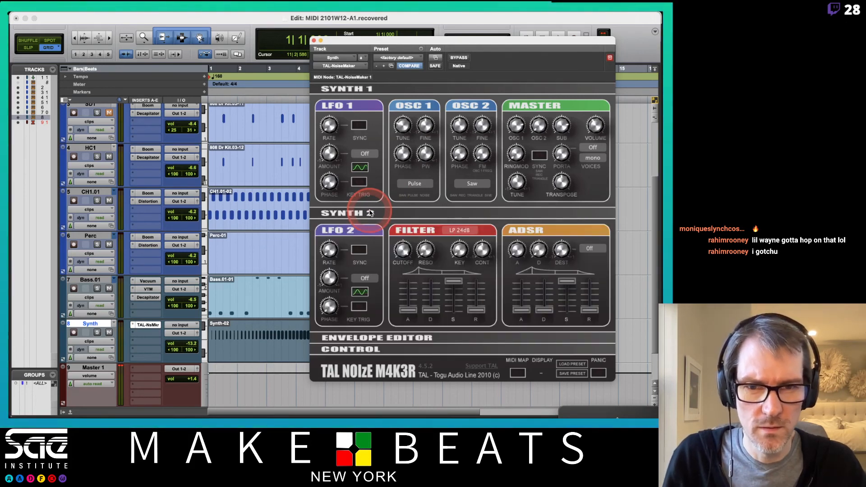
left_click(370, 214)
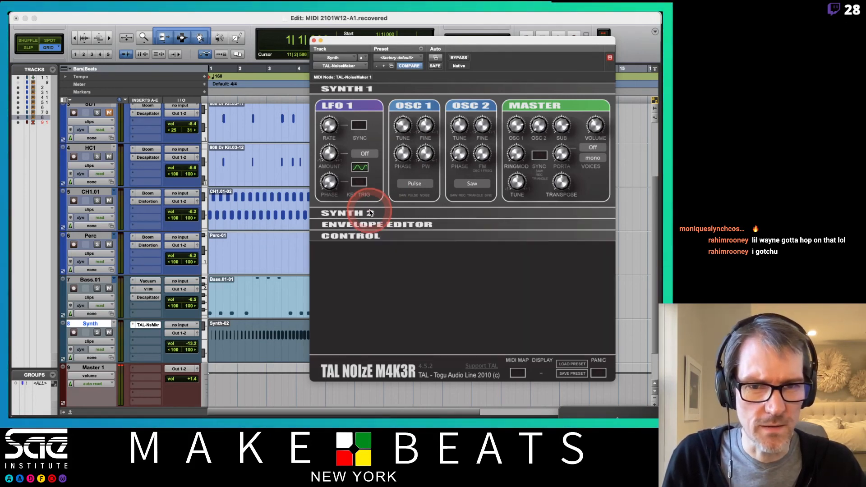
left_click(367, 224)
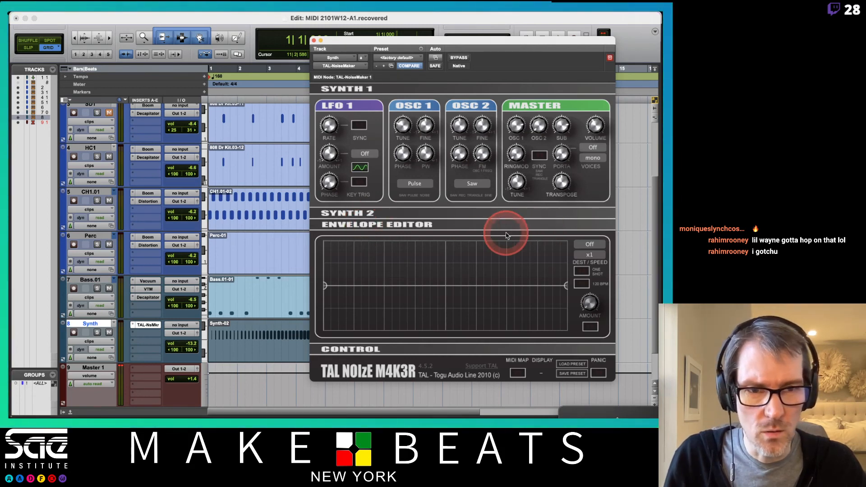
left_click(589, 244)
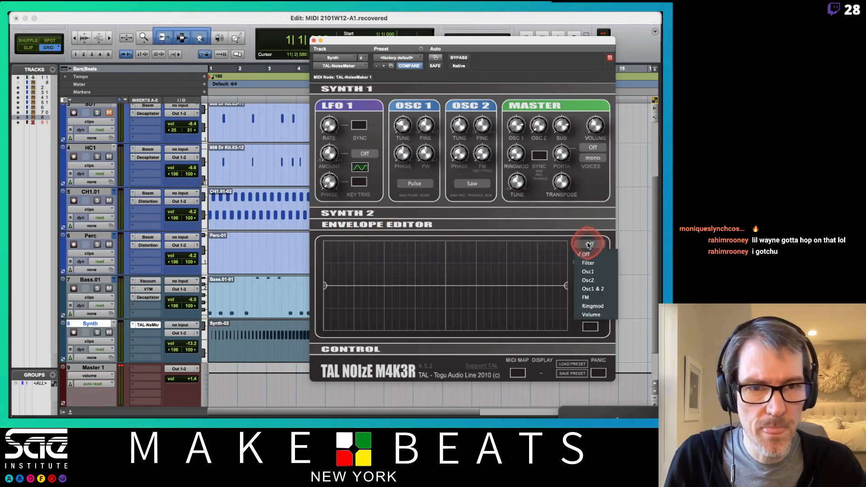
left_click(590, 244)
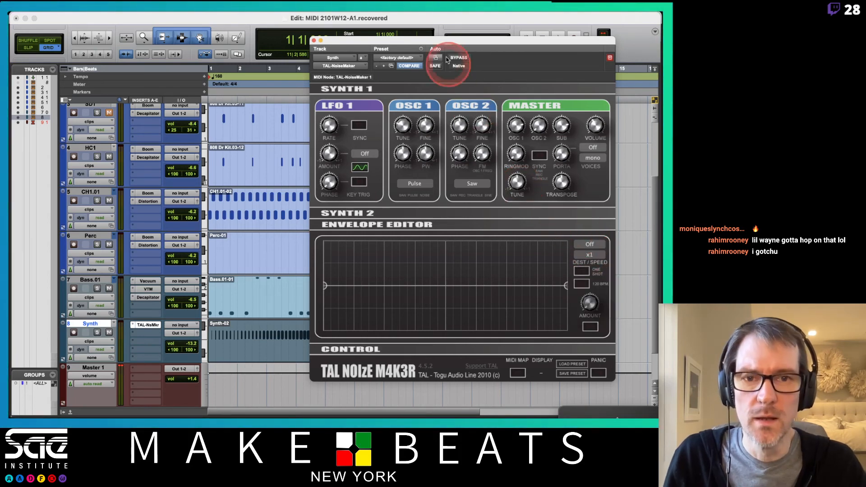
left_click(314, 40)
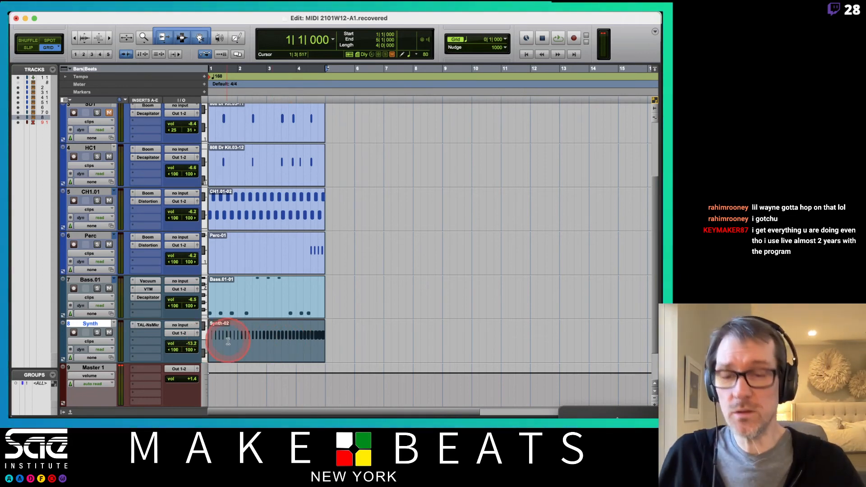
- Zoom the timeline in on the four-bar clips, display pitch bend on the Synth track and set its height to jumbo
key("t")
key("t")
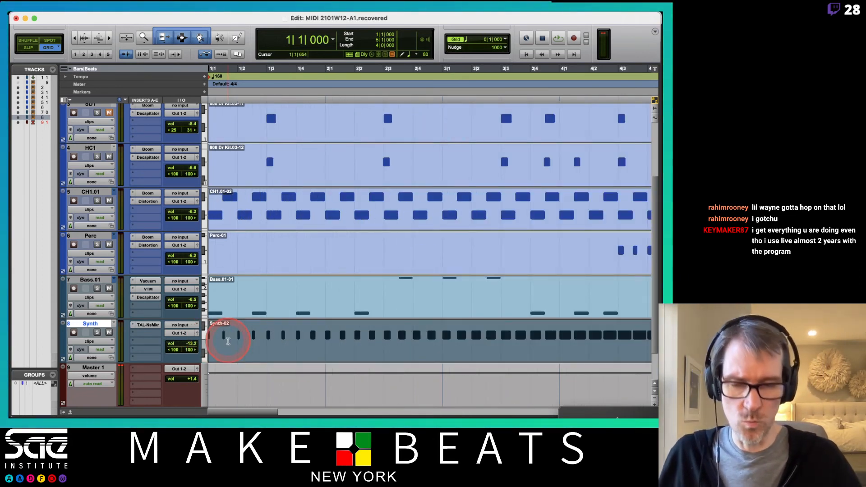
key("r")
left_click(92, 342)
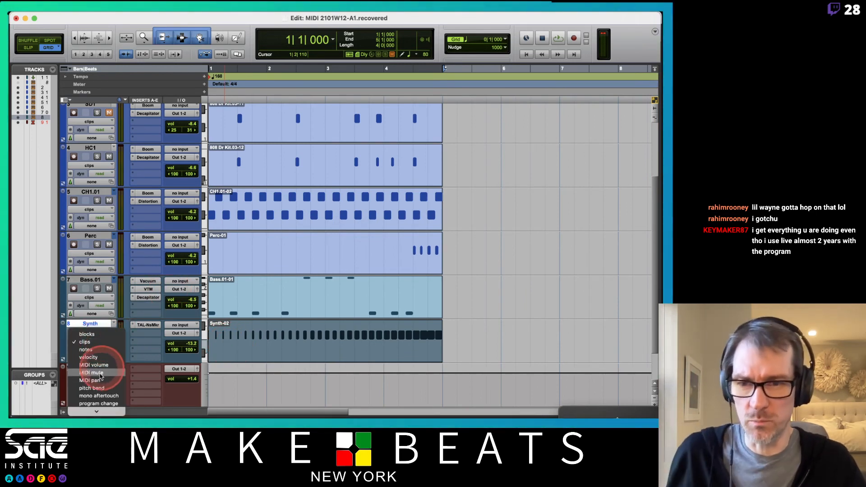
left_click(97, 388)
left_click(215, 343)
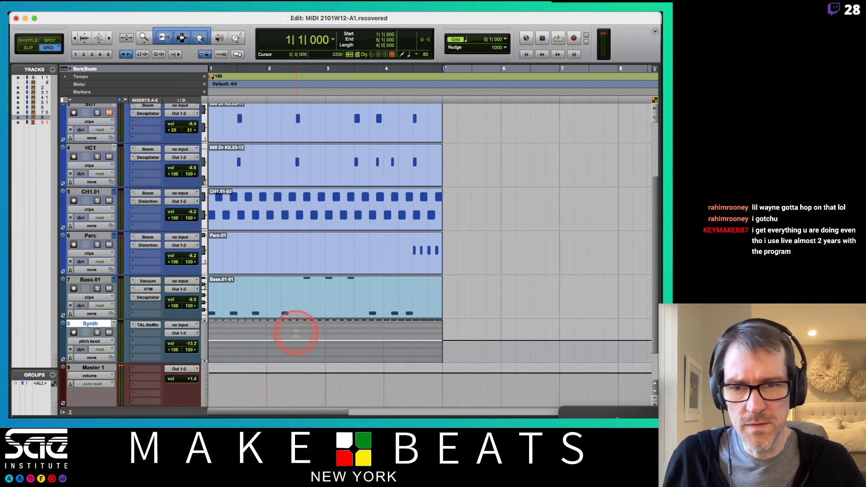
left_click(206, 333)
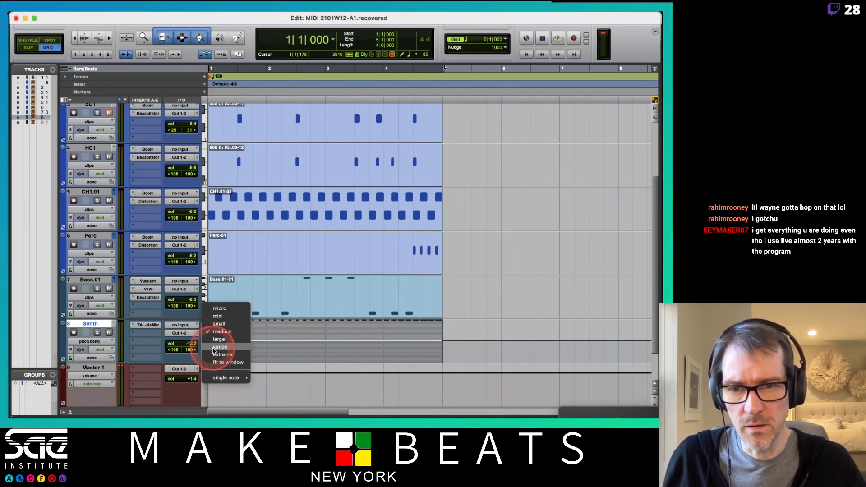
left_click(214, 345)
scroll(360, 335, "down", 5)
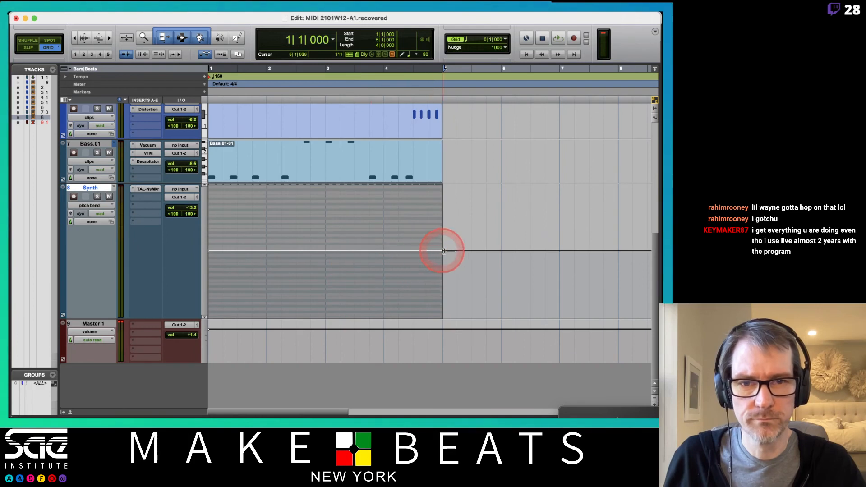
- Try a rising pitch bend ramp across the four-bar Synth clip with the Pencil tool, play it and undo it
left_click_drag(445, 252, 437, 184)
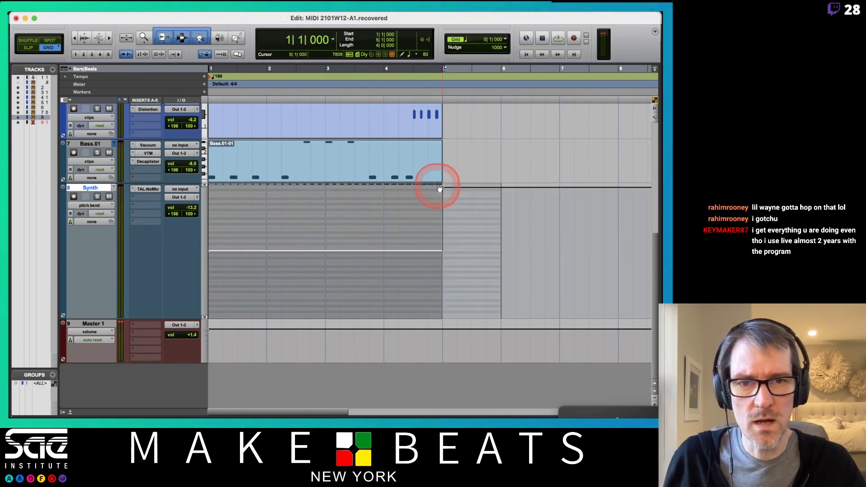
key("super+z")
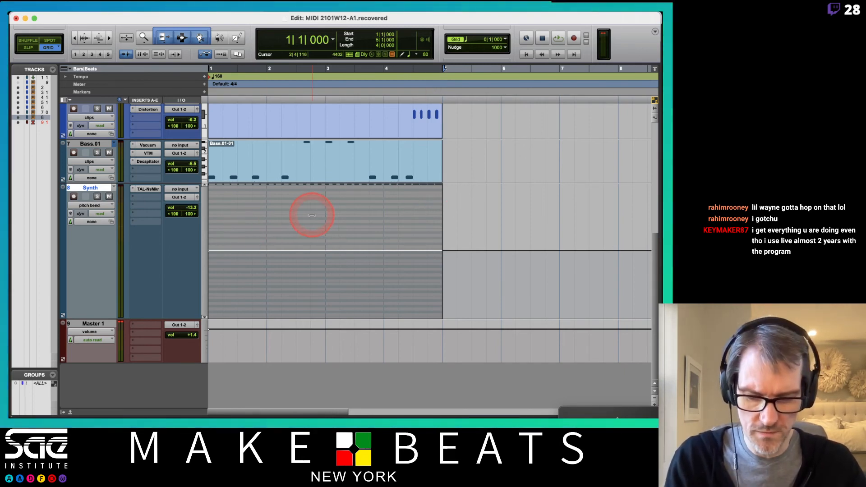
key("F10")
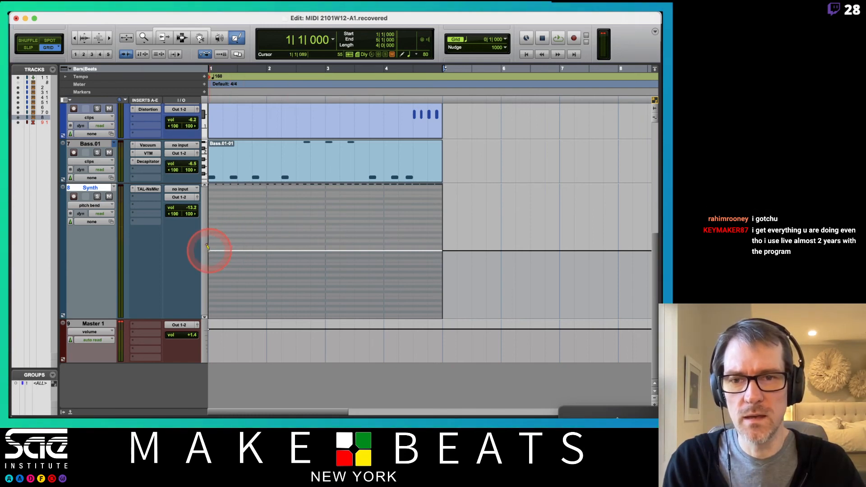
mouse_move(208, 248)
left_mouse_down()
mouse_move(372, 217)
mouse_move(432, 185)
mouse_move(440, 177)
mouse_move(432, 173)
left_mouse_up()
key("space")
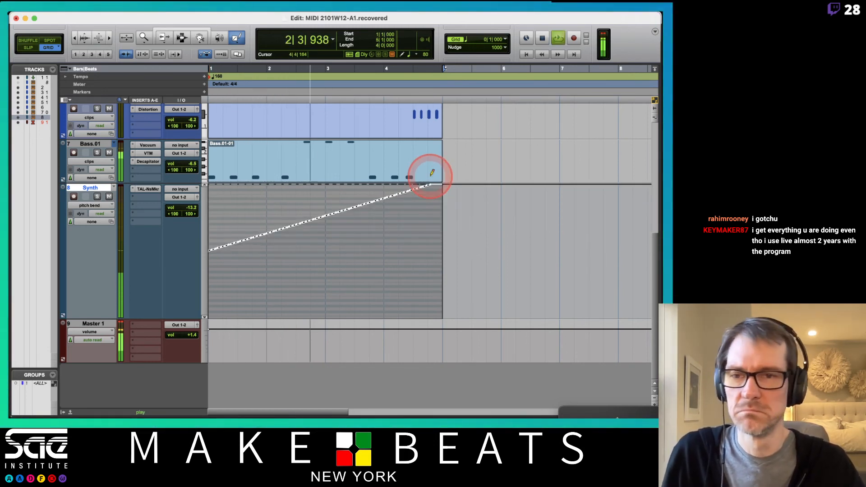
key("space")
key("super+z")
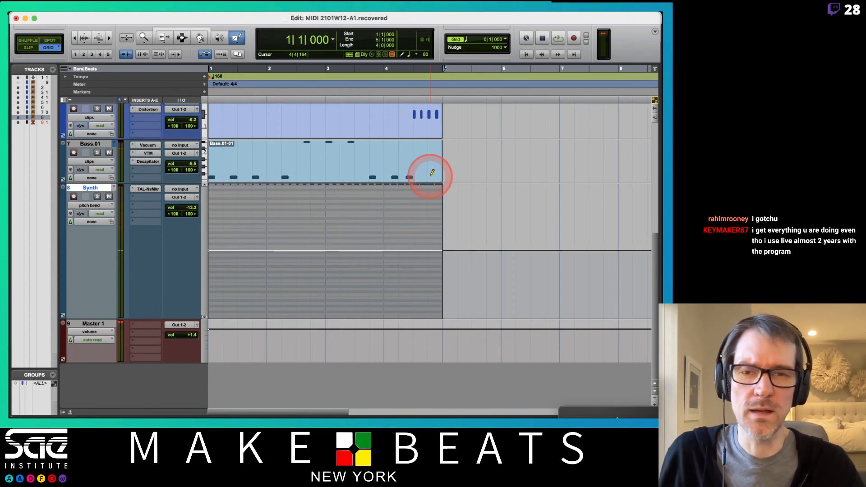
- Recheck the TAL-NoiseMaker window and close it, return the Synth track to clips view and reactivate the Smart Tool
left_click(149, 189)
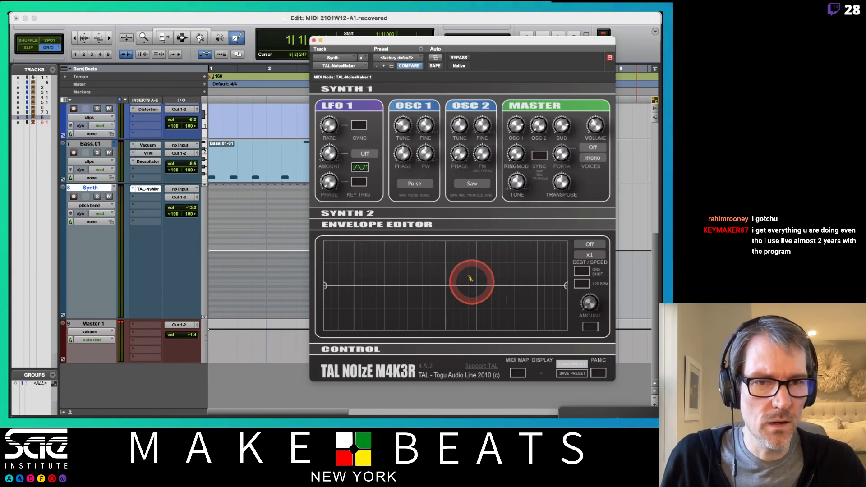
left_click(314, 41)
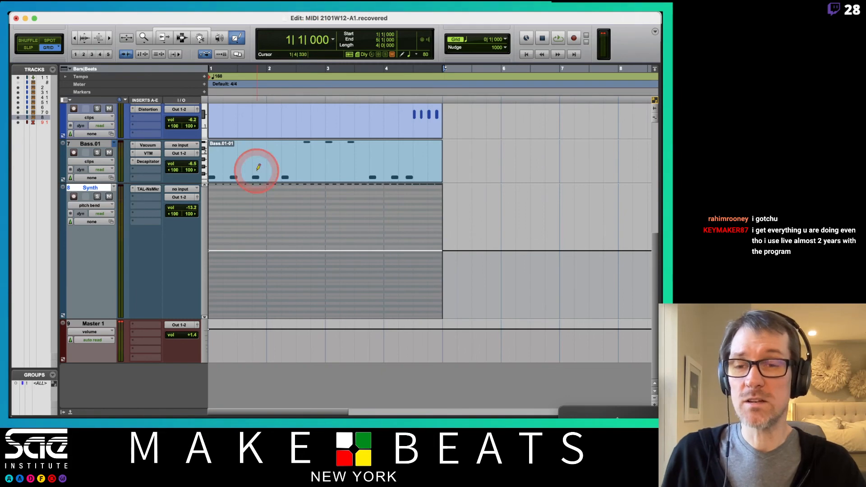
left_click(97, 207)
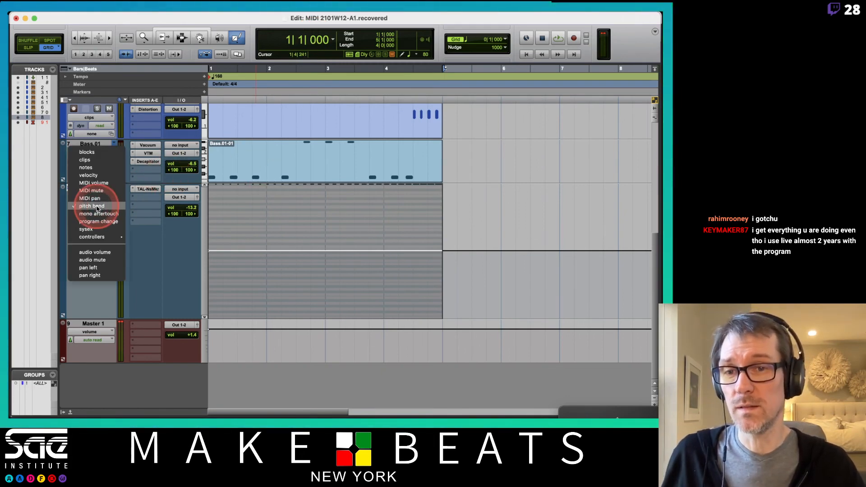
left_click(101, 165)
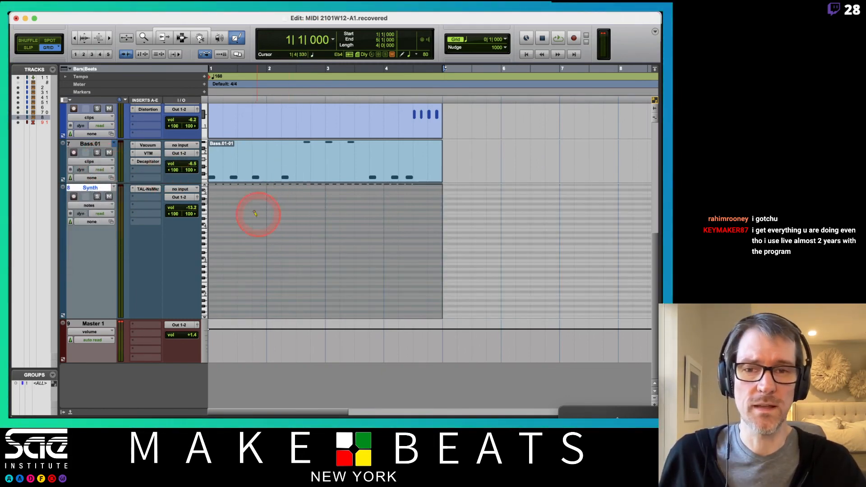
left_click(103, 206)
left_click(97, 198)
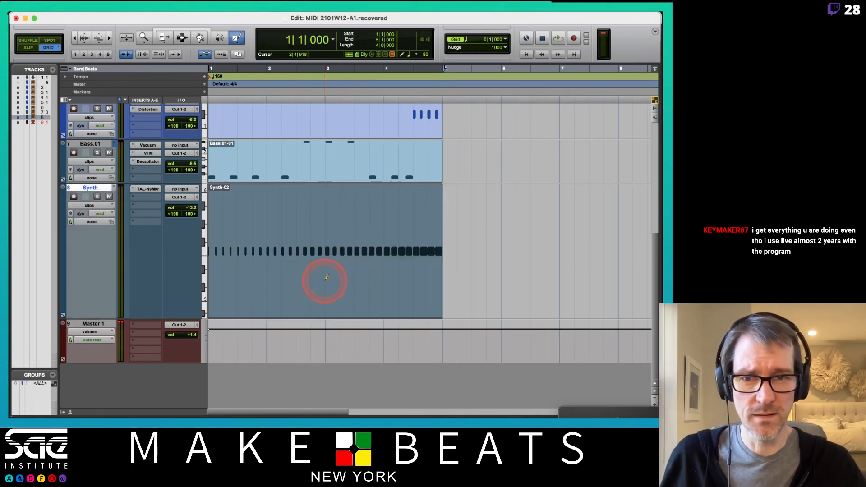
key("F8")
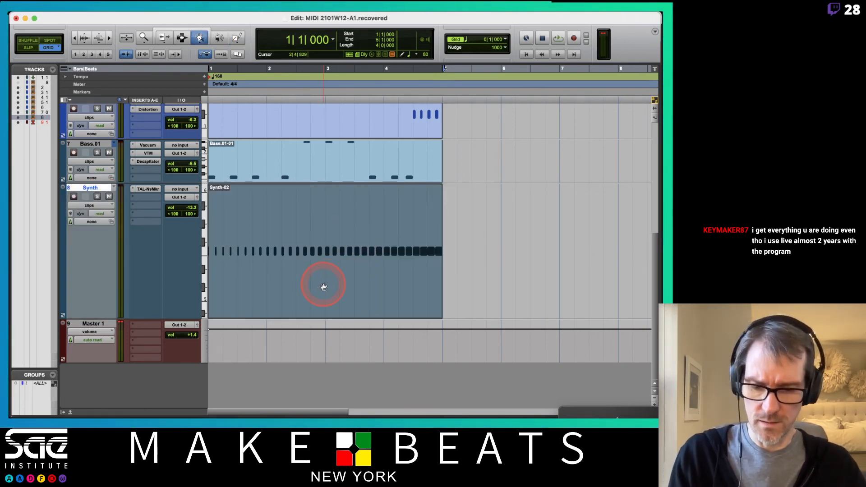
key("F6")
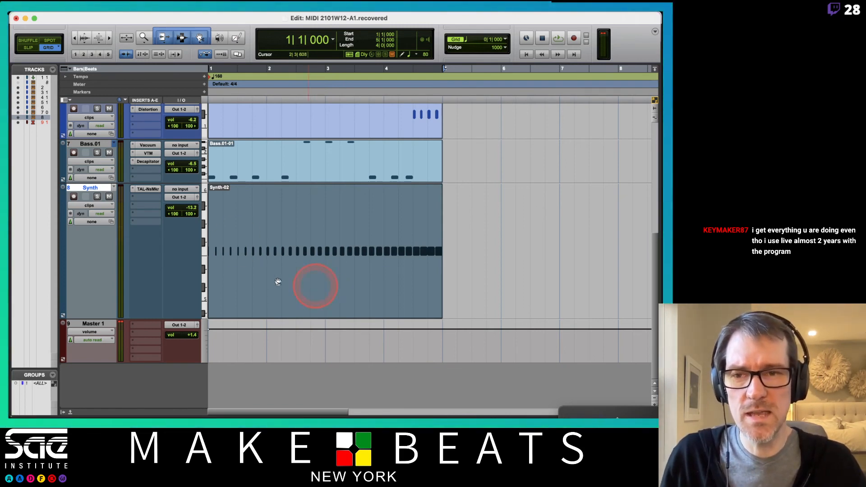
- Commit the Synth track to audio offline with consolidated clips, copied sends and group assignments, and the source track hidden and made inactive
right_click(90, 189)
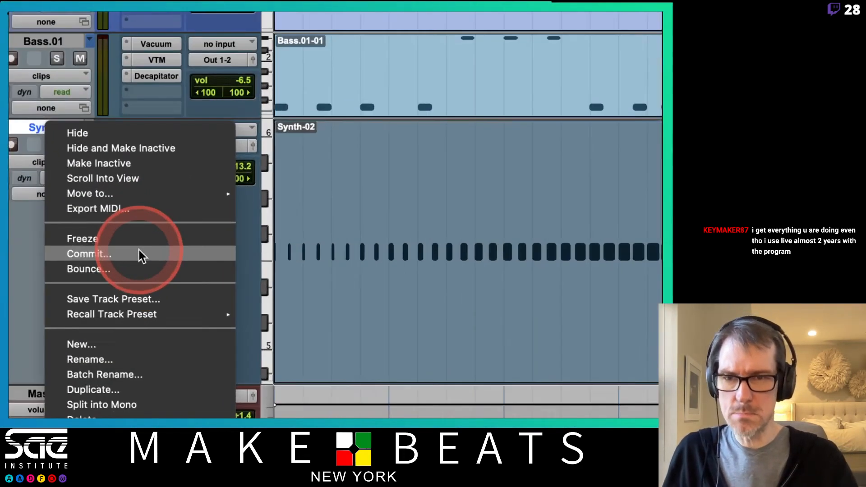
left_click(139, 252)
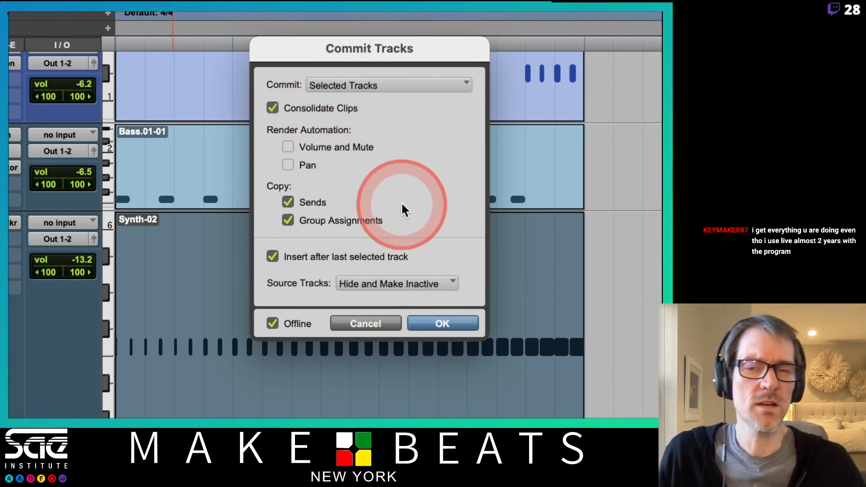
left_click(442, 322)
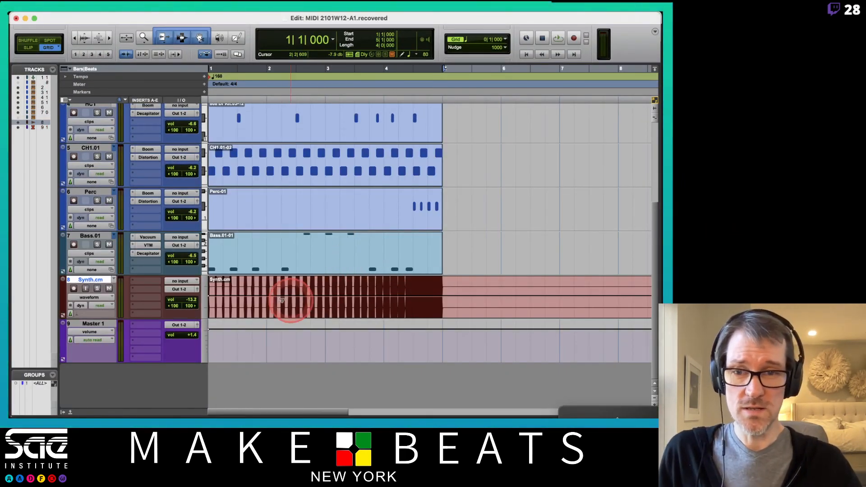
- Increase the height of the committed Synth.cm audio track and play the beat from the start
left_click(205, 300)
left_click(219, 315)
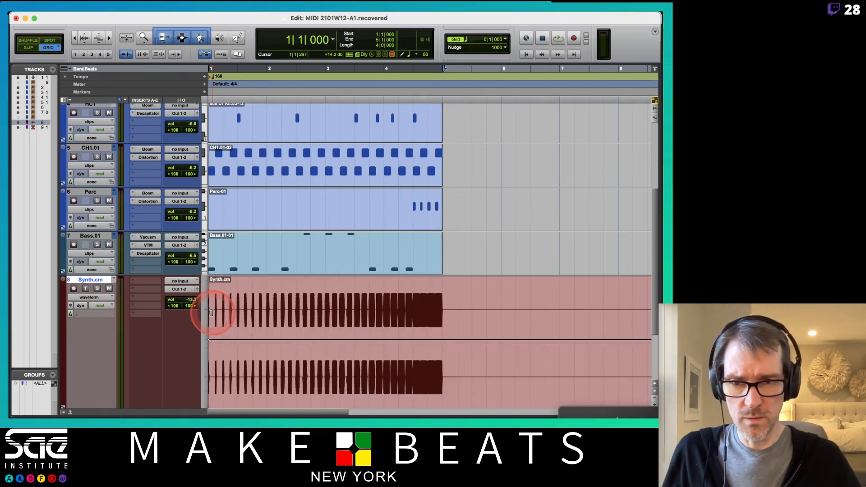
key("space")
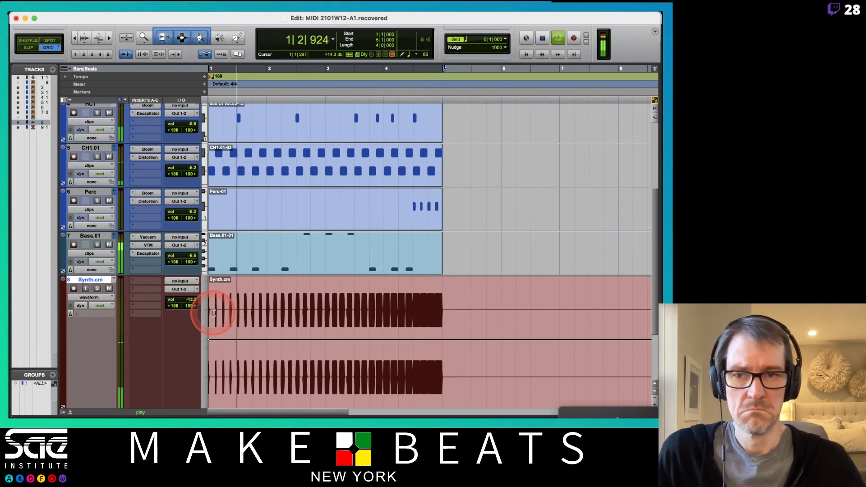
- Separate the Synth.cm clip at the start of bar 5, delete the excess audio after it and stop playback
scroll(489, 261, "down", 3)
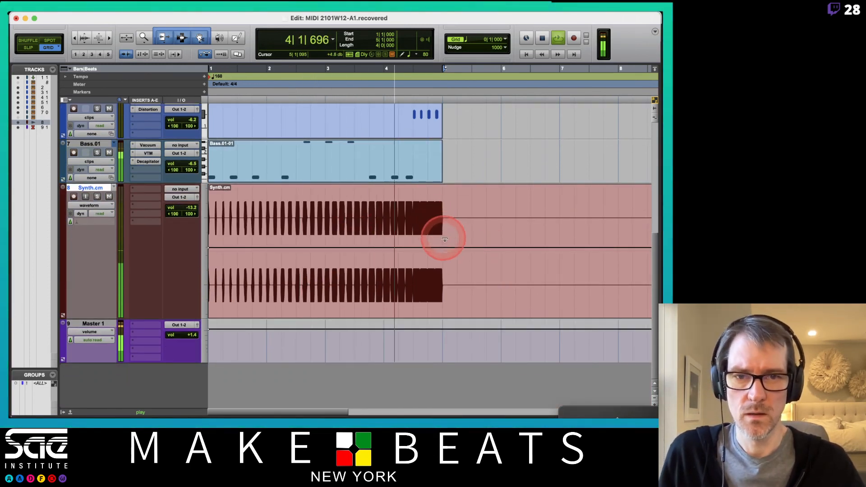
left_click(445, 212)
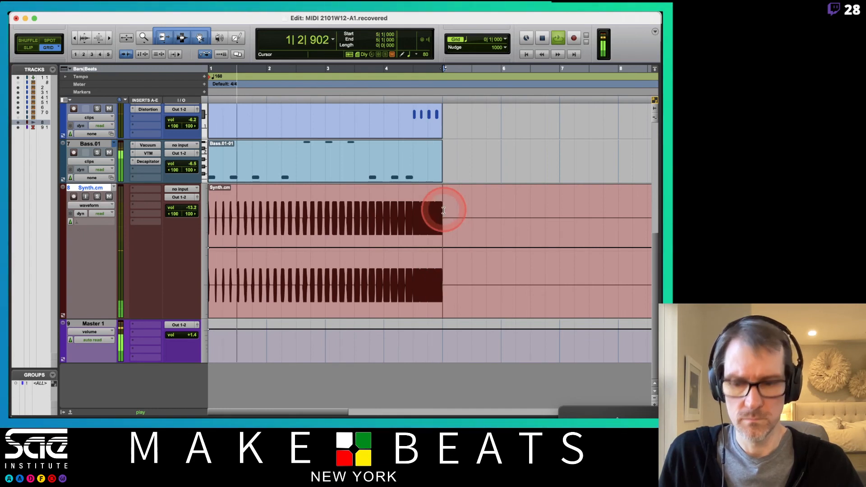
key("super+e")
left_click(484, 310)
key("Delete")
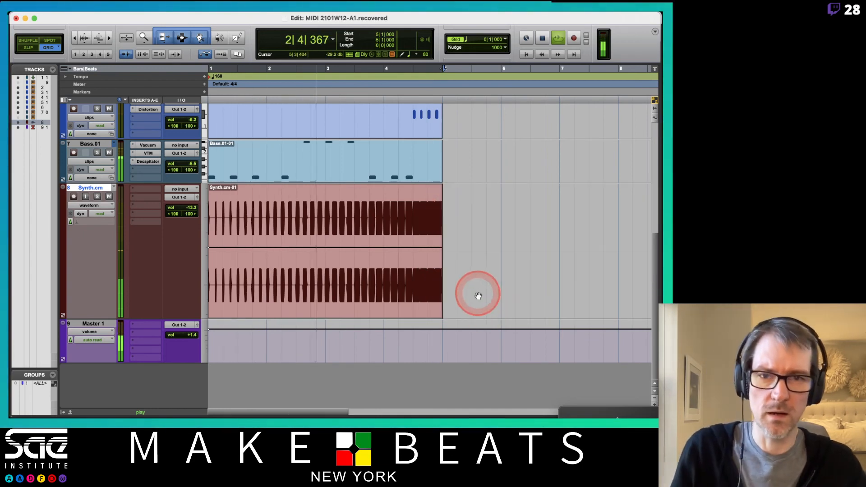
key("space")
- Enable Polyphonic Elastic Audio on the Synth.cm track and check the clip's pitch shift settings in Elastic Properties
left_click(77, 221)
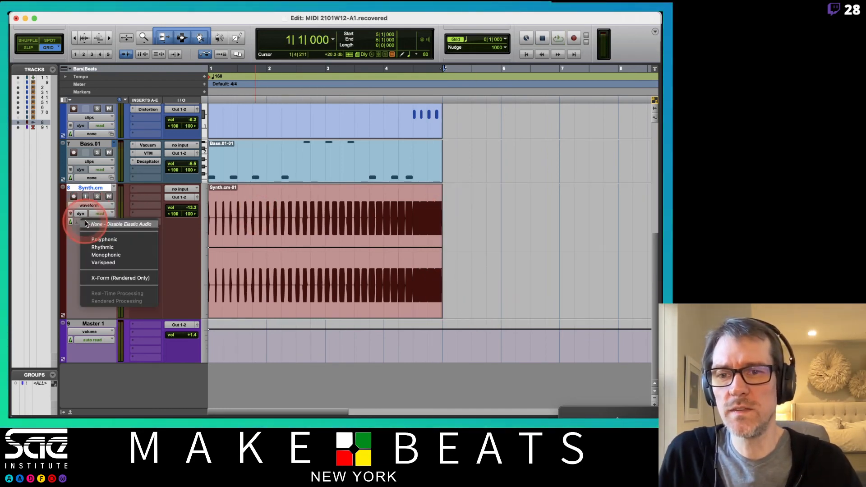
left_click(114, 240)
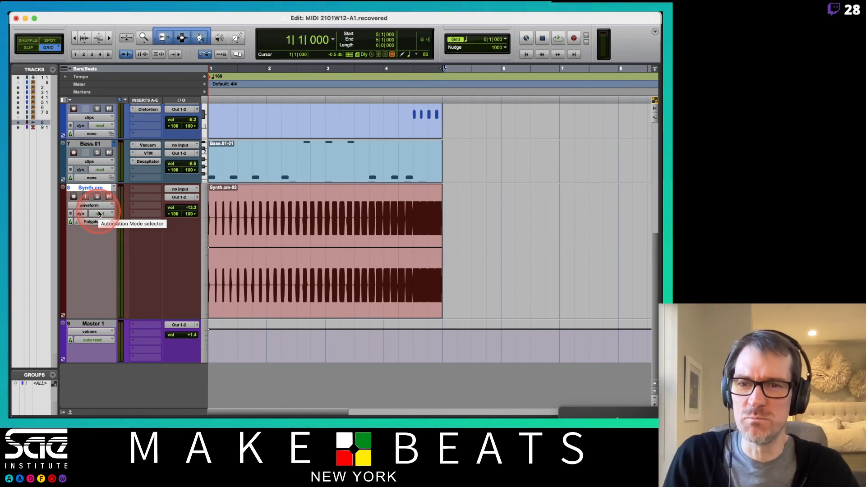
double_click(248, 304)
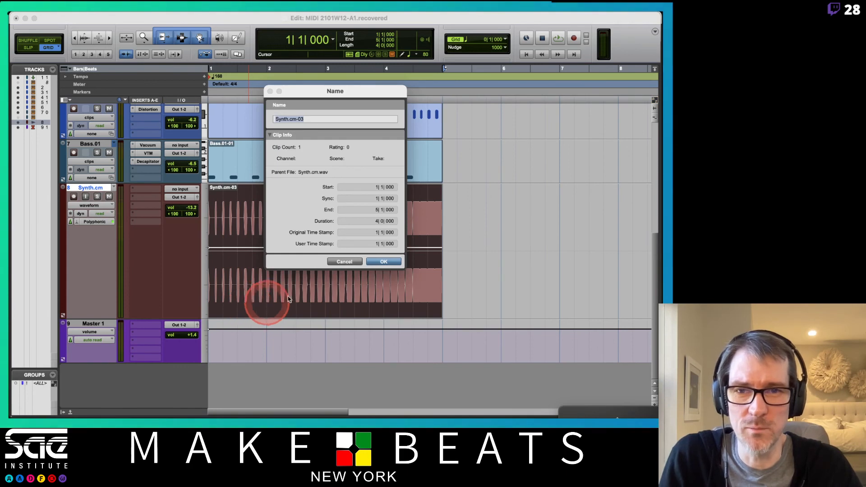
left_click(334, 261)
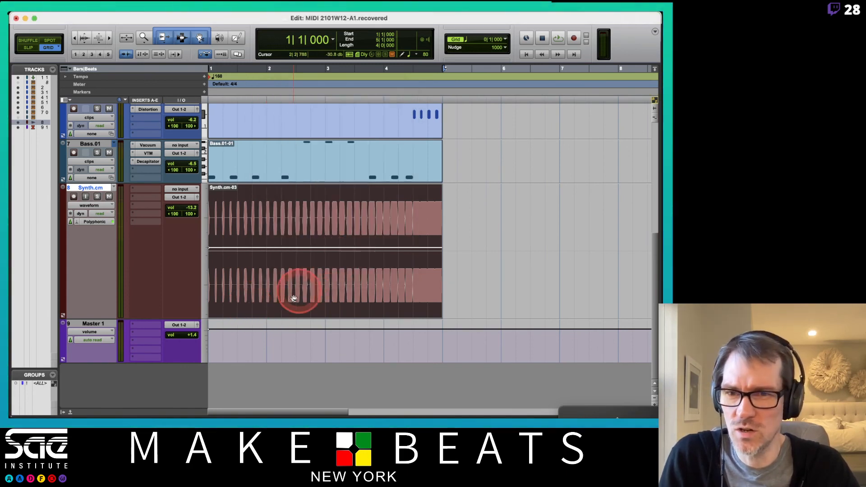
right_click(293, 296)
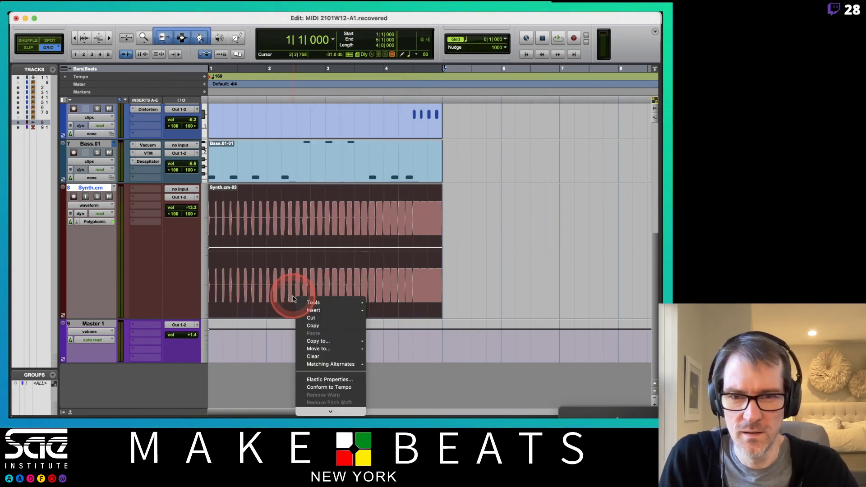
left_click(318, 380)
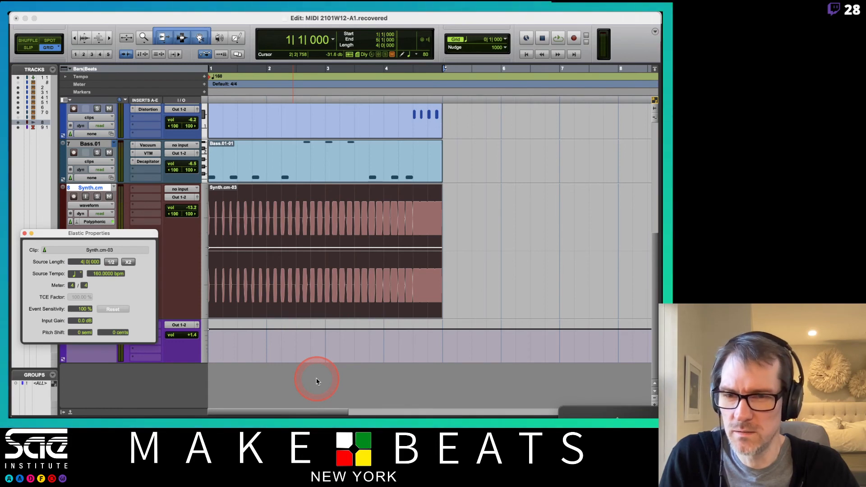
left_click(253, 296)
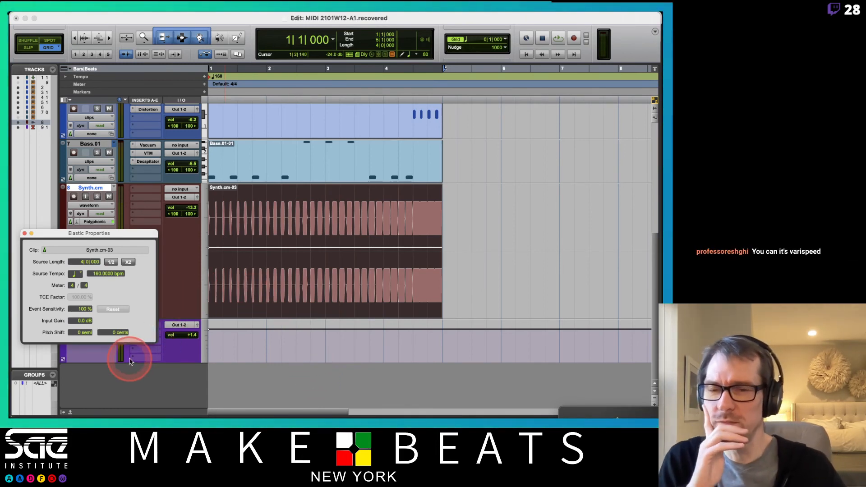
left_click(83, 332)
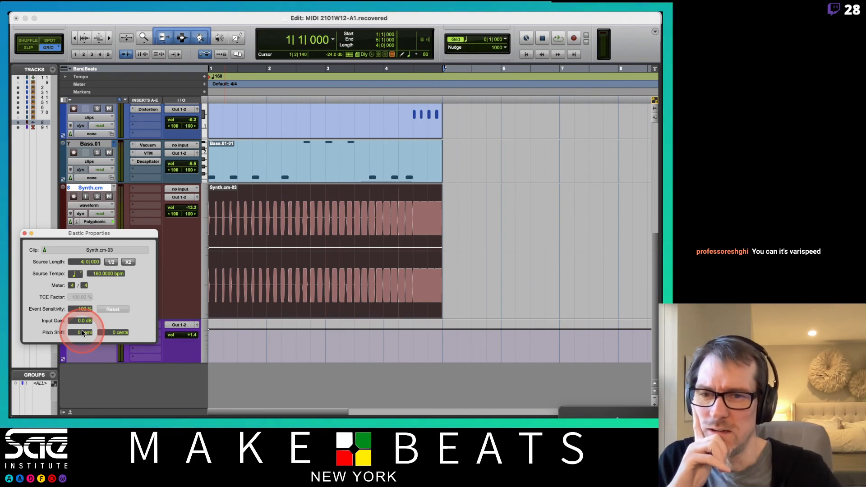
left_click(25, 234)
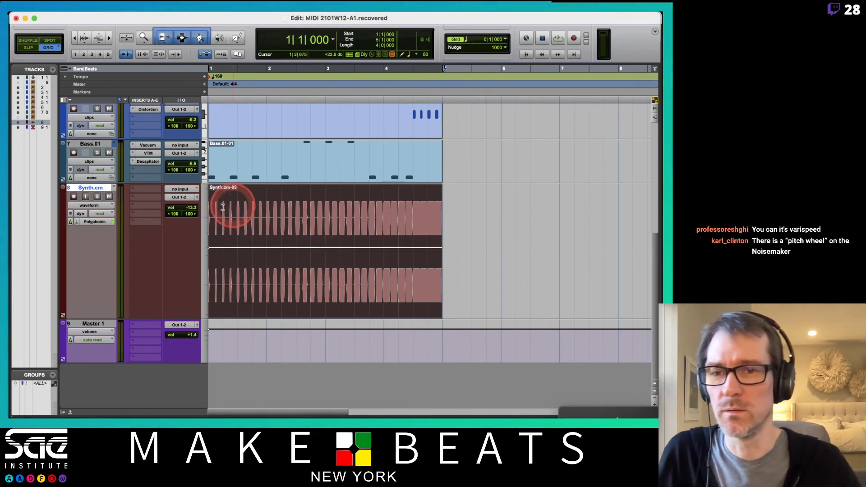
- Undo the Elastic Audio, clip trimming and track commit to restore the original Synth MIDI track
key("super+z")
key("super+z")
key("super+z")
key("super+z")
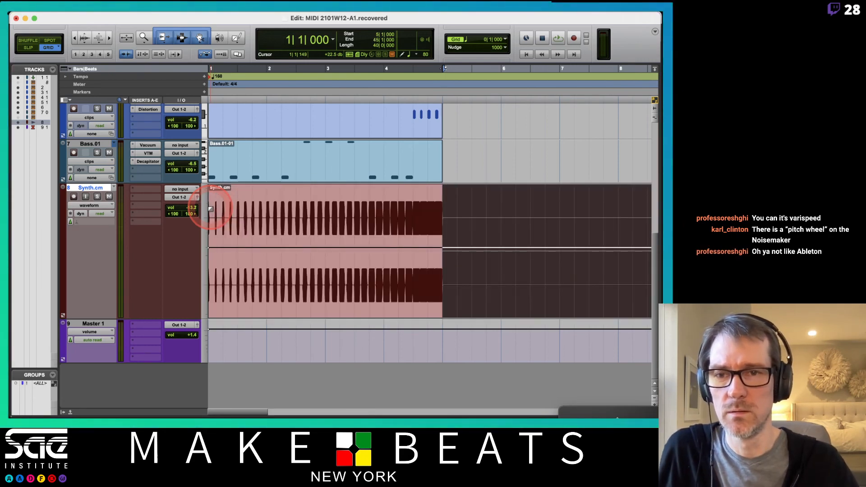
key("super+z")
- Open TAL-NoiseMaker on the Synth track and raise the pitch wheel's Pitch amount in the Control section to 12.00
left_click(148, 189)
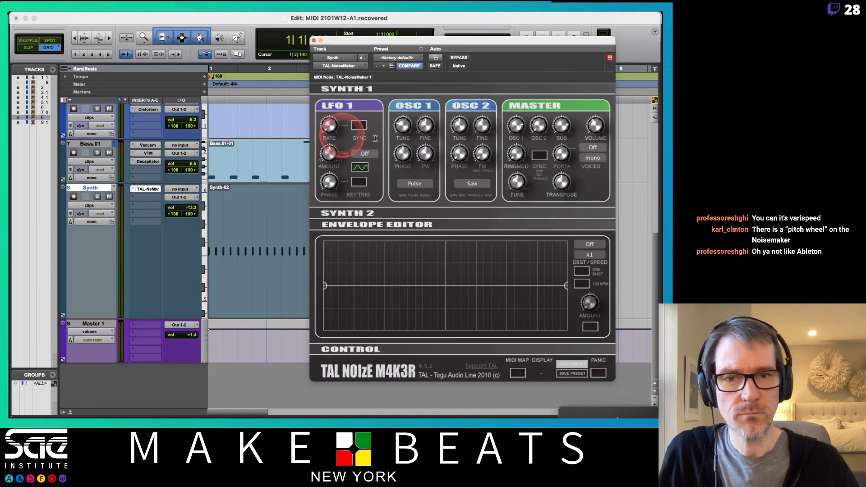
left_click(410, 182)
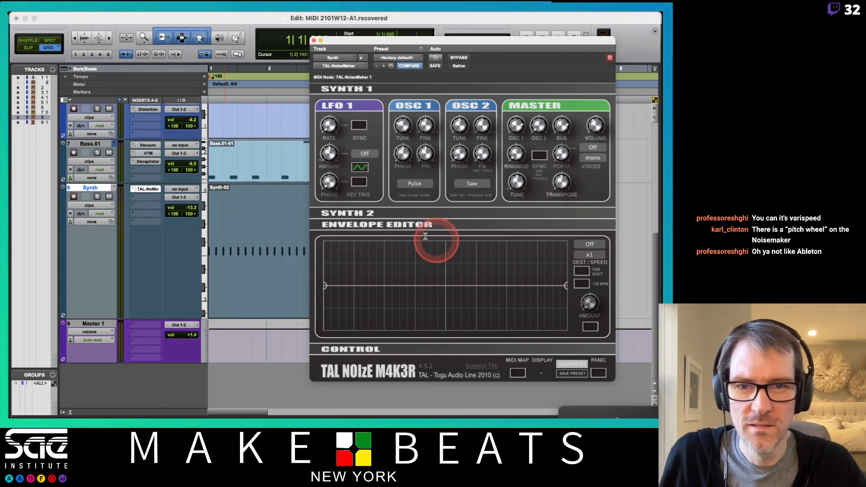
left_click(356, 213)
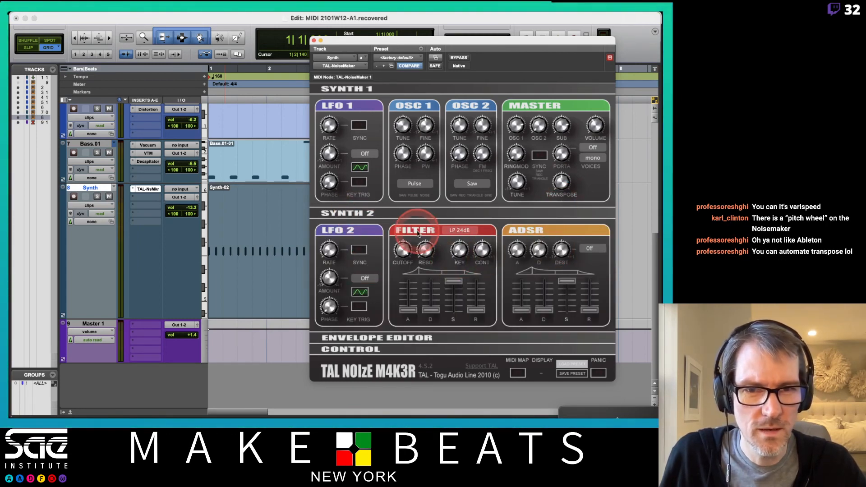
left_click(363, 214)
left_click(368, 234)
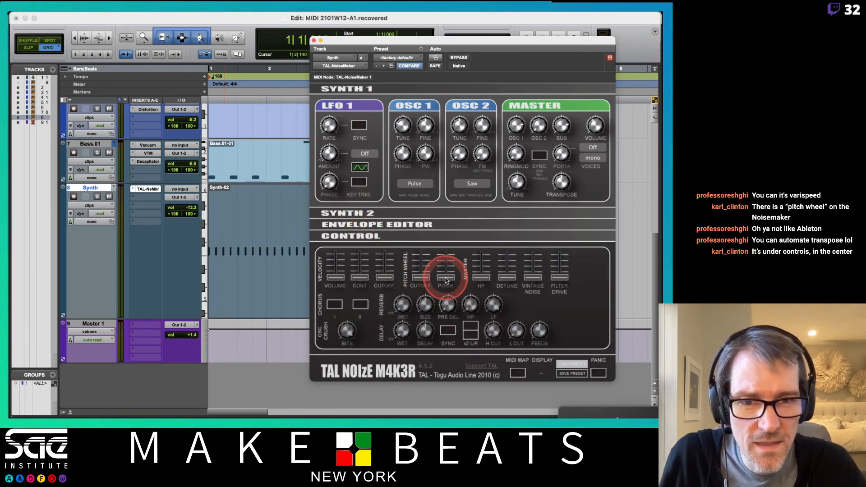
left_click_drag(446, 280, 432, 141)
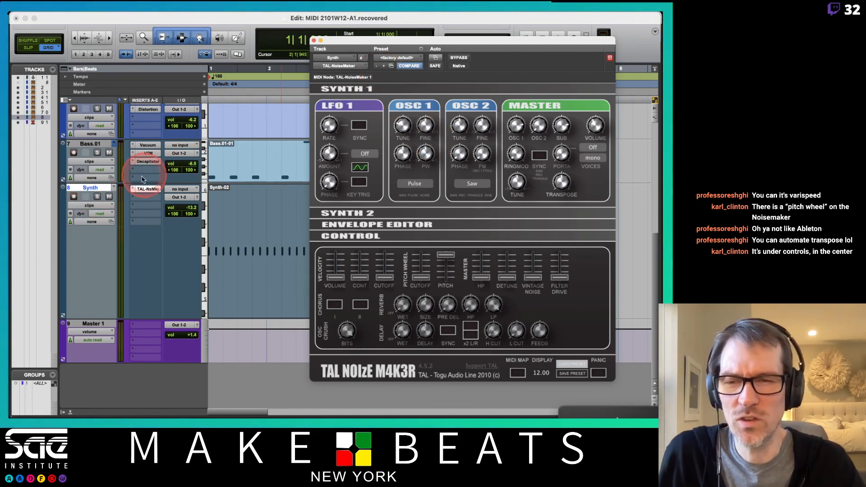
- Switch the Synth track's view from clips to pitch bend
left_click(107, 206)
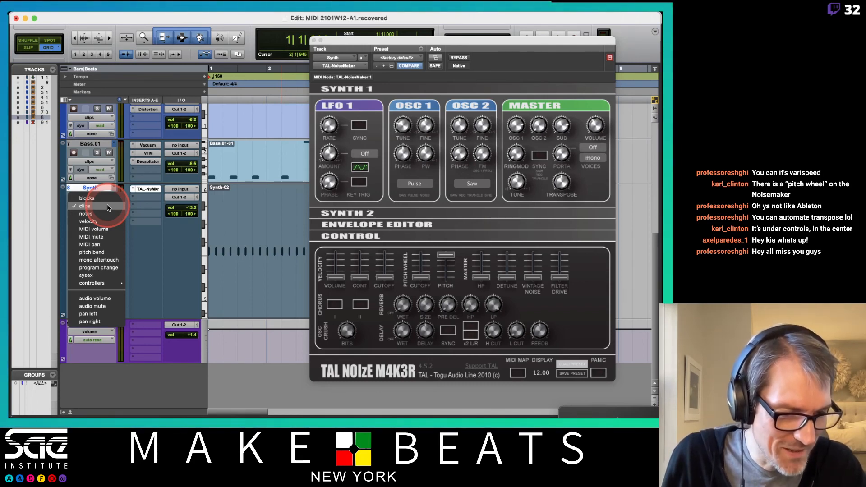
left_click(333, 47)
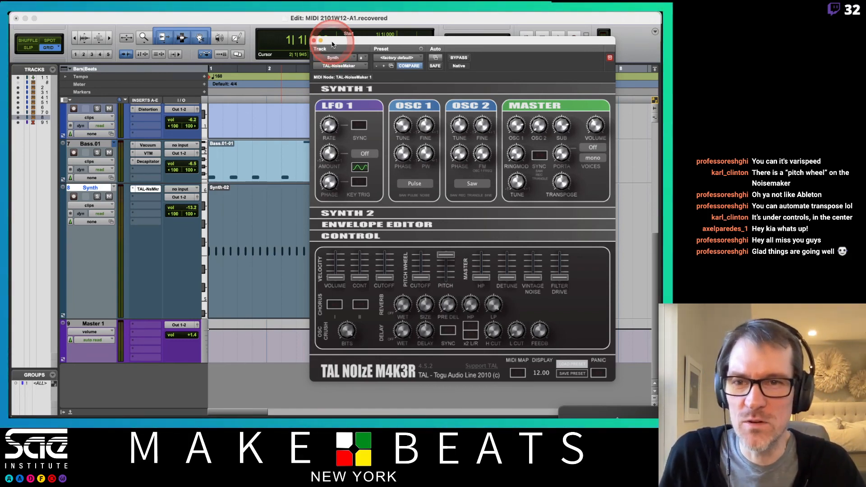
left_click(90, 206)
mouse_move(104, 287)
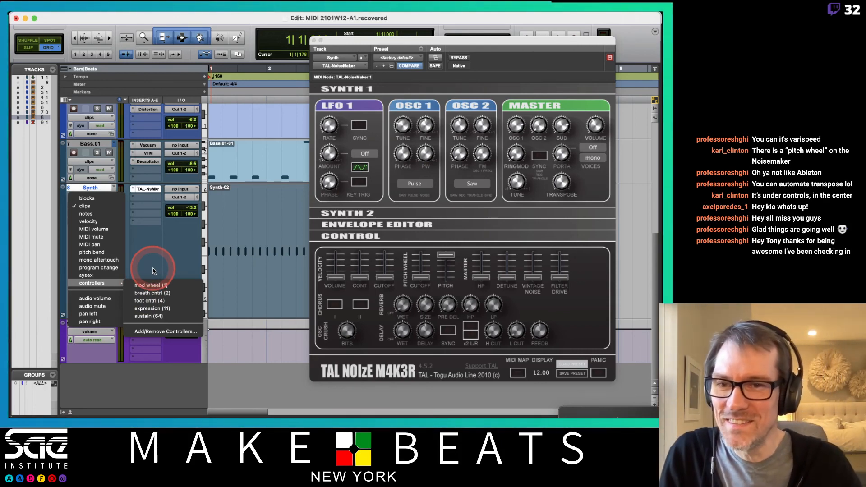
left_click(105, 254)
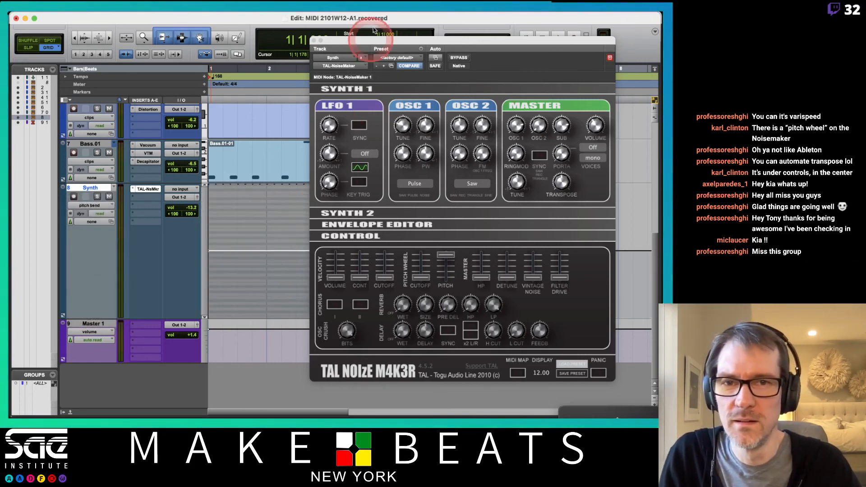
- Close the TAL-NoiseMaker window, zoom in on the four-bar Synth part and hide the Tracks and Groups lists
left_click_drag(377, 41, 518, 99)
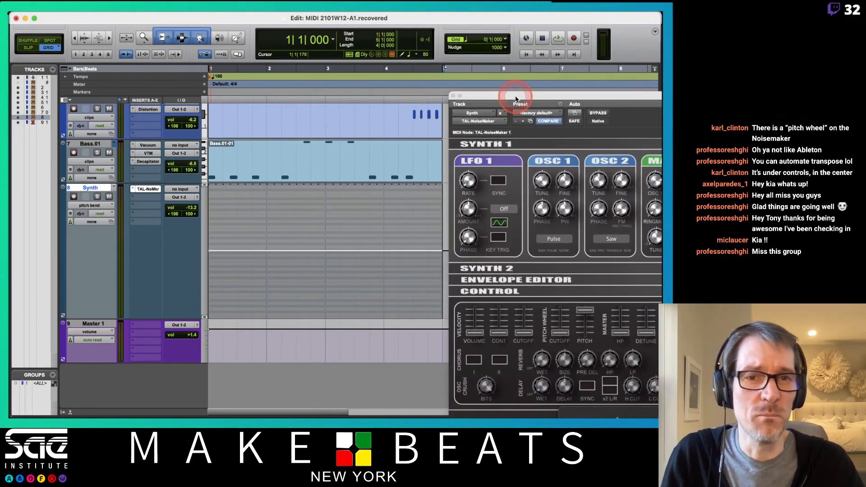
left_click(453, 96)
key("super+bracketright")
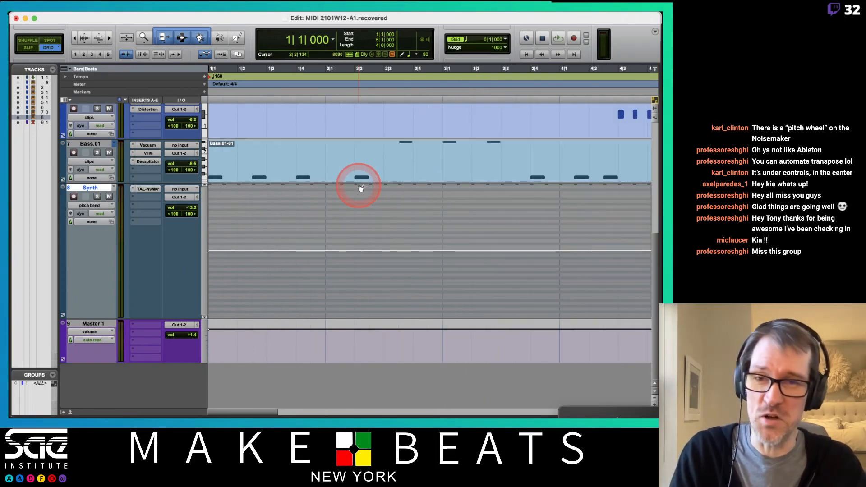
left_click(63, 411)
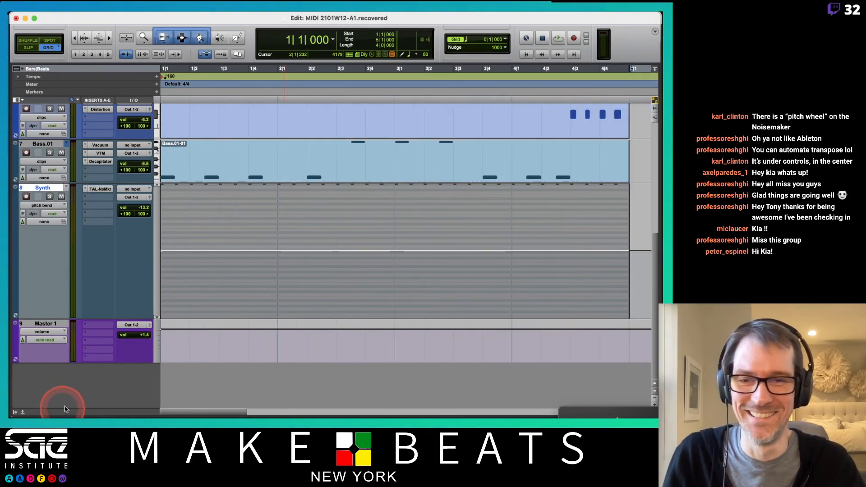
left_click(294, 291)
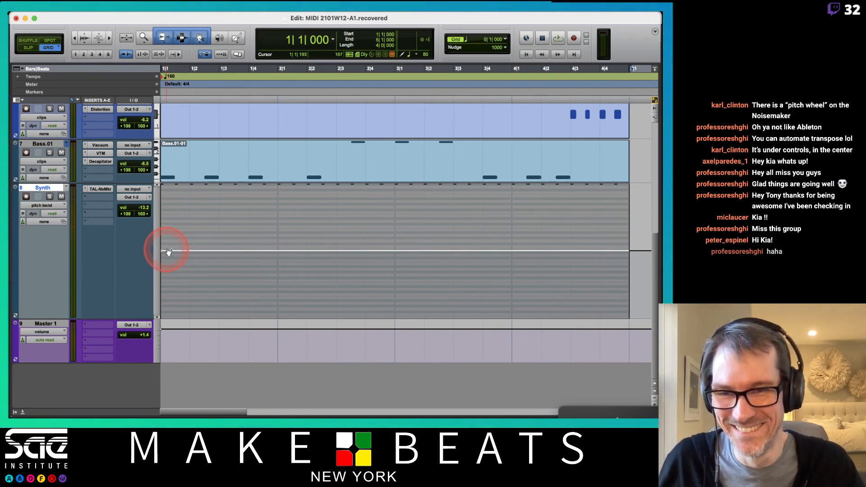
left_click(390, 226)
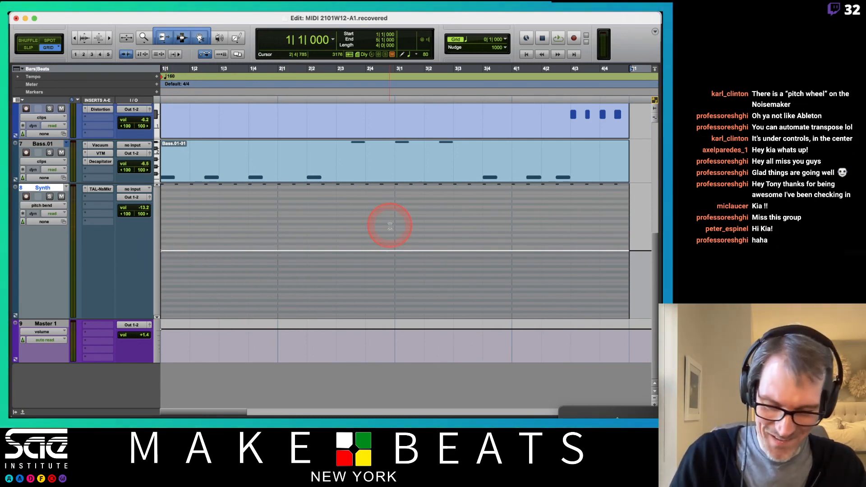
- Draw a rising pitch bend ramp with the Pencil tool from the centre at bar 1 to the maximum near 4|4, and play it
key("F10")
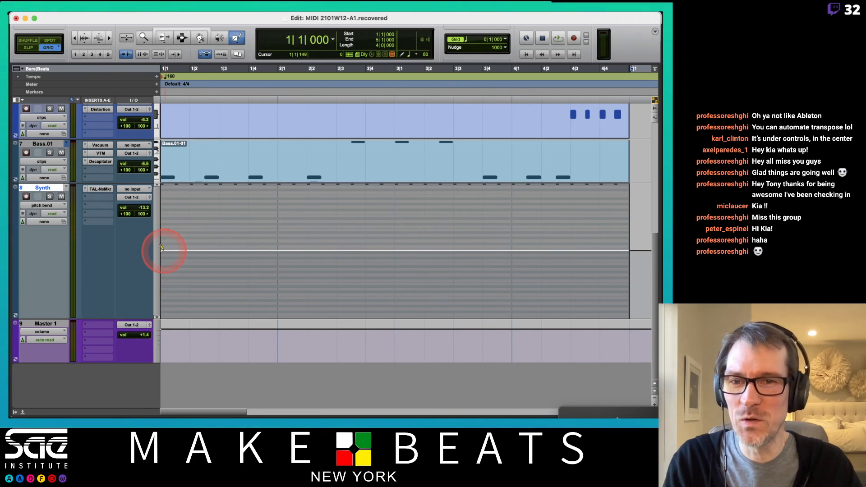
mouse_move(161, 246)
left_mouse_down()
mouse_move(567, 217)
mouse_move(597, 181)
left_mouse_up()
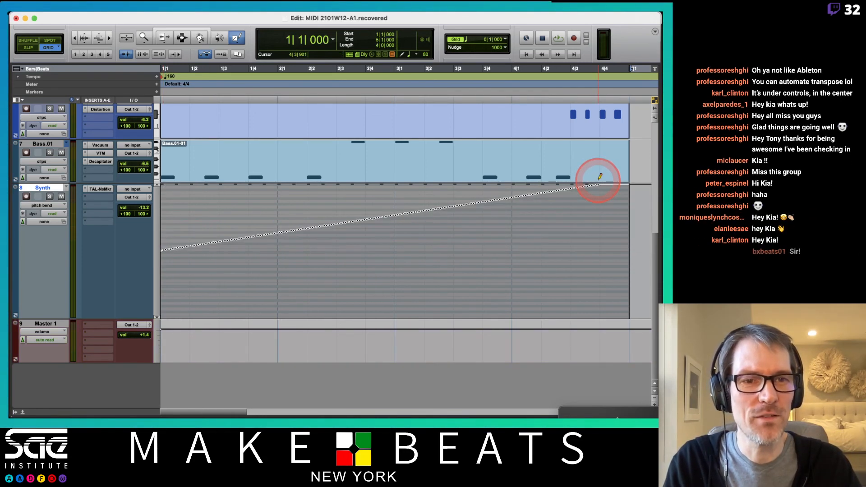
key("space")
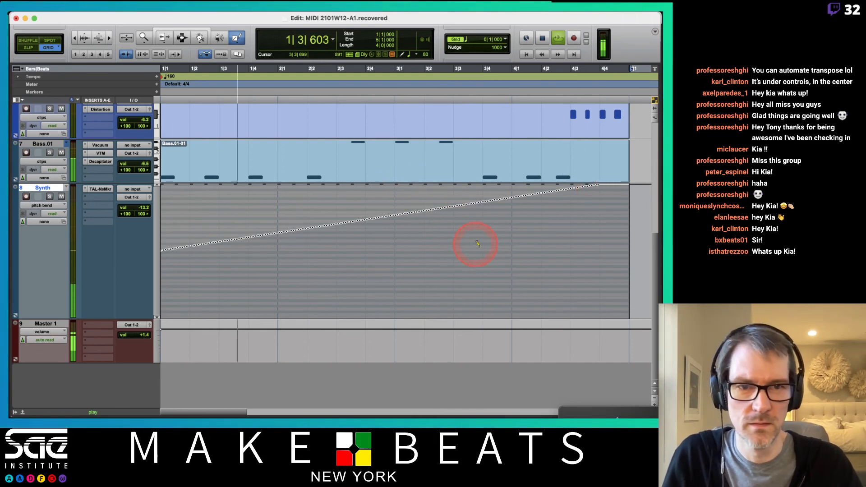
key("space")
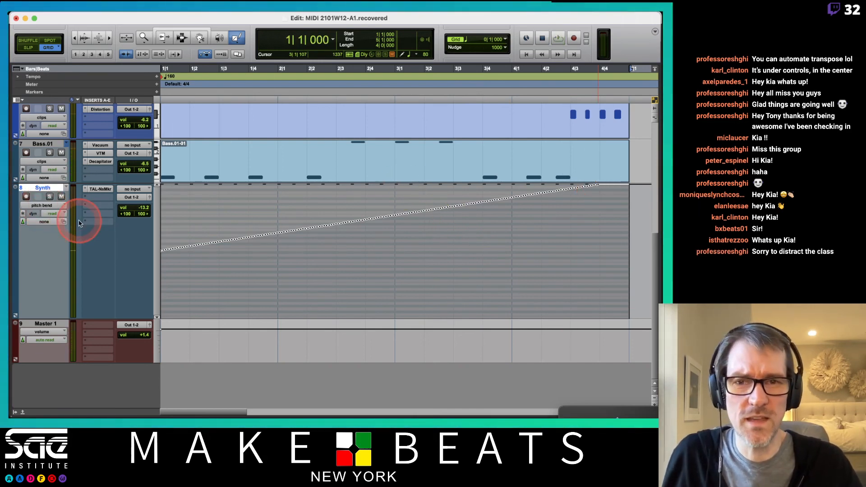
- Return the Synth track to clips view and reactivate the Smart Tool
left_click(48, 206)
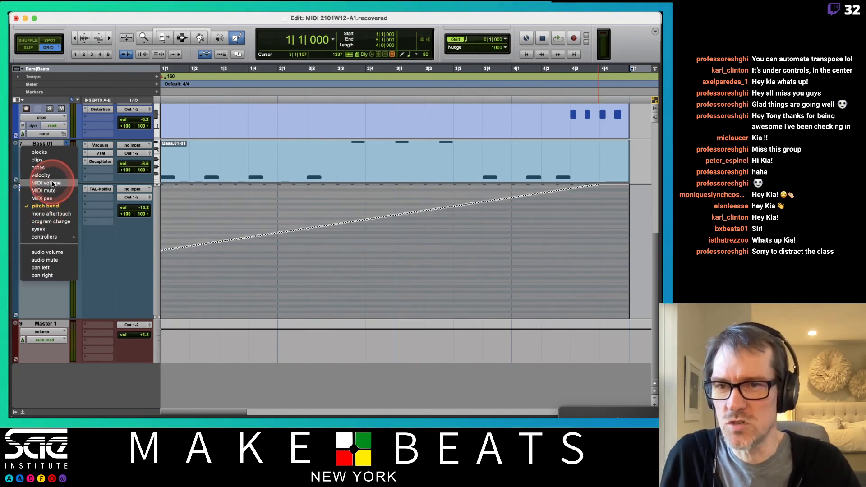
left_click(50, 161)
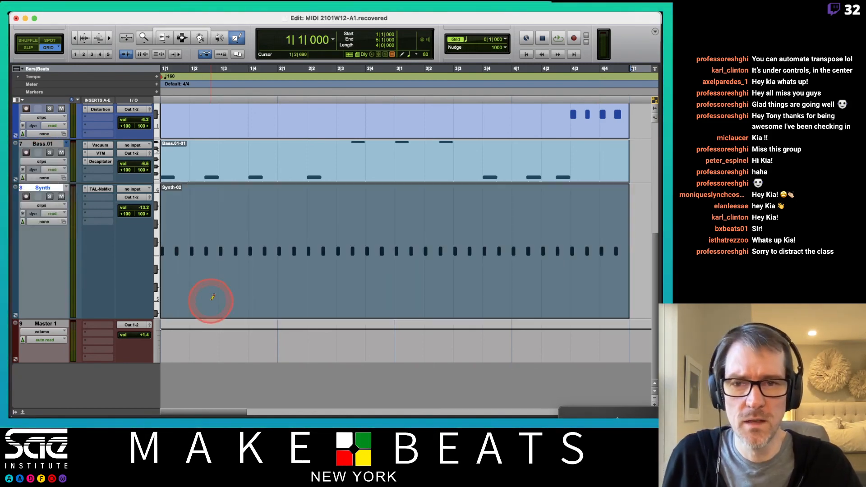
key("super+7")
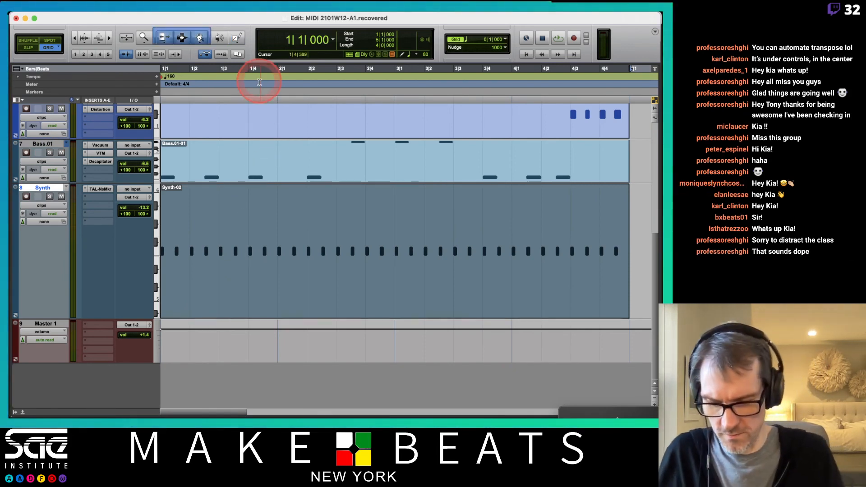
- Change the Synth notes' durations continuously from 0|060 to 0|480 ticks with Event Operations, play the result and close the dialog
key("alt+5")
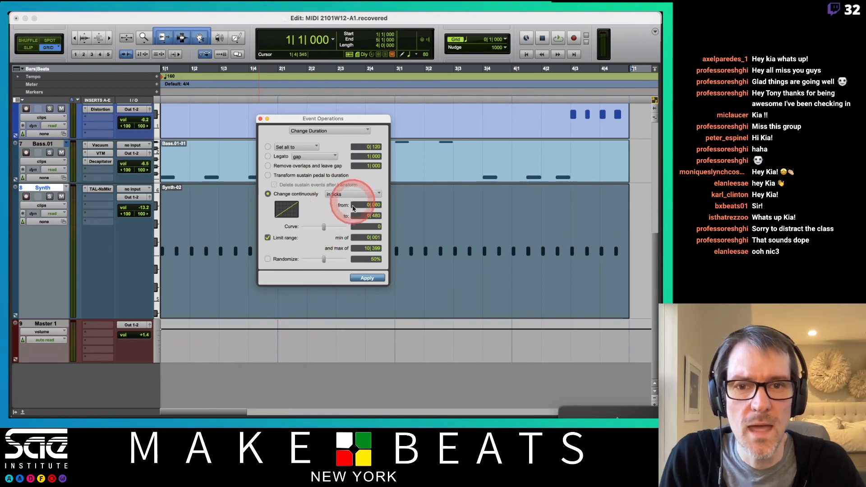
left_click(368, 278)
key("space")
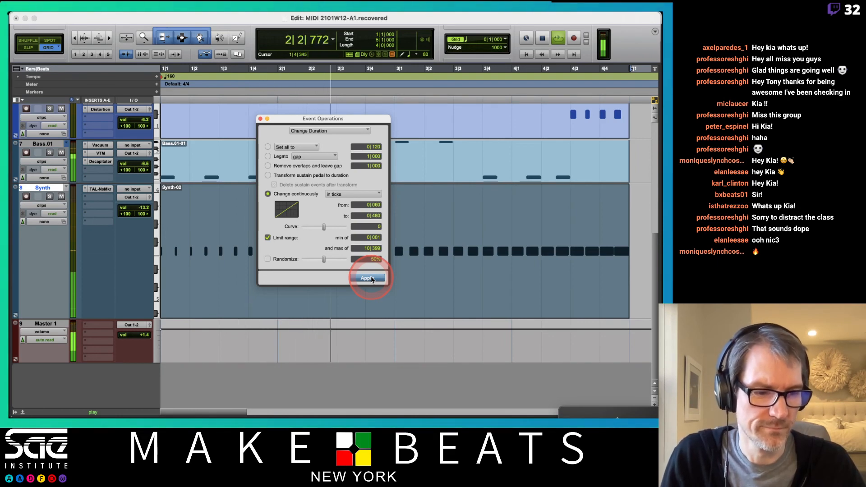
left_click_drag(348, 120, 406, 192)
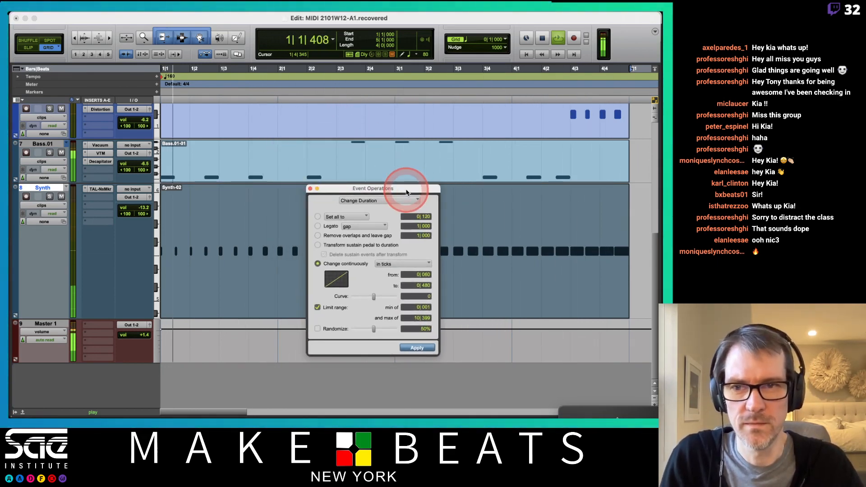
left_click(310, 188)
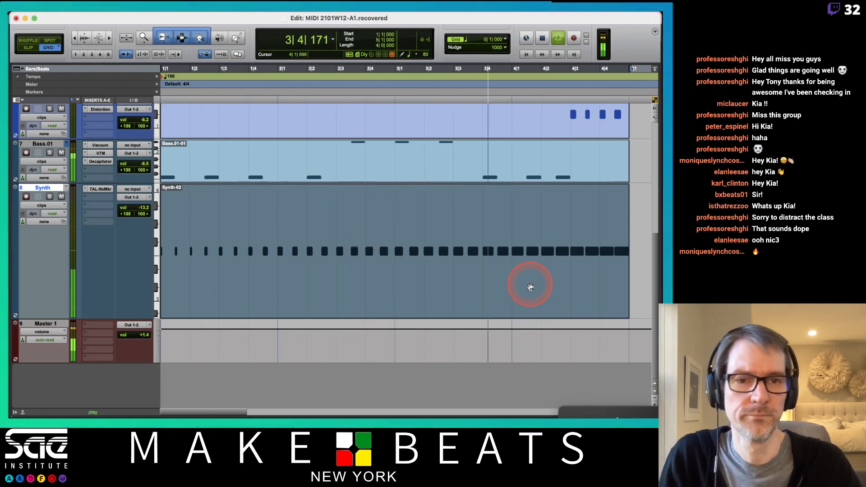
key("space")
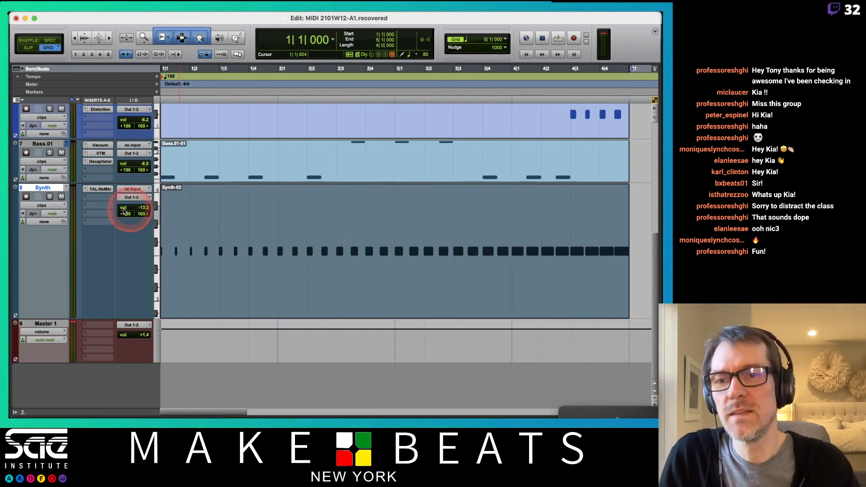
- Insert the stereo SoundToys MicroShift multichannel plug-in on the Synth track, directly after TAL-NoiseMaker
left_click(106, 200)
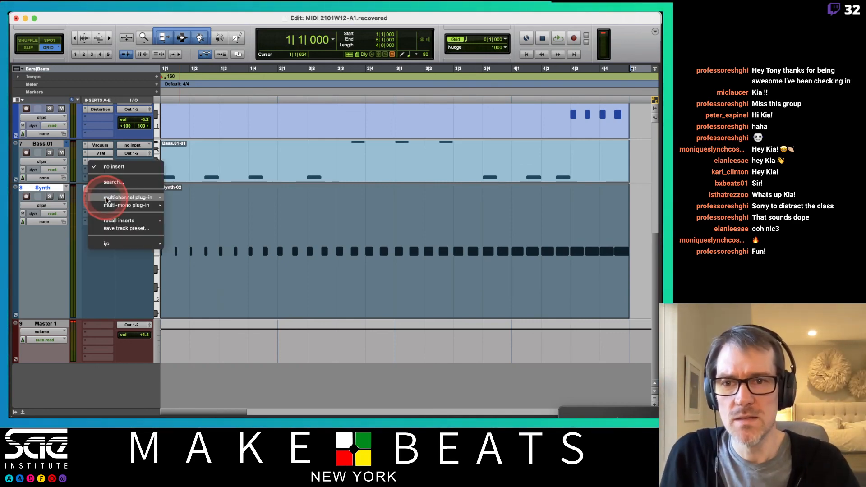
mouse_move(128, 200)
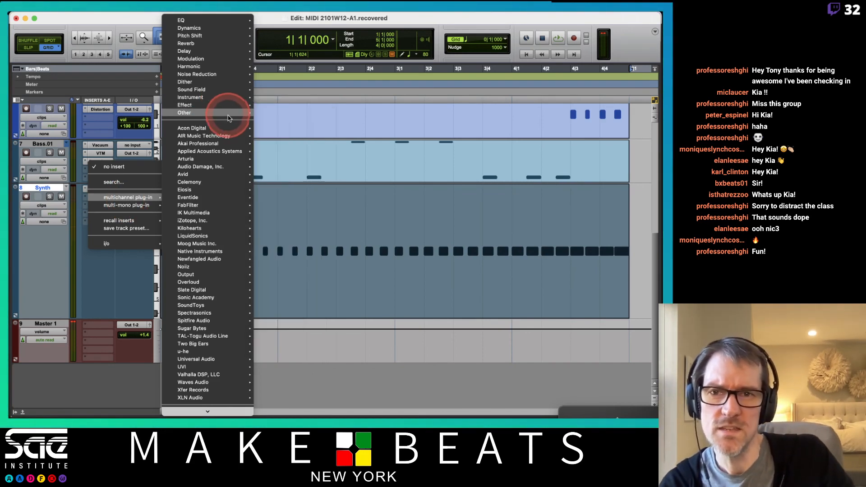
mouse_move(228, 118)
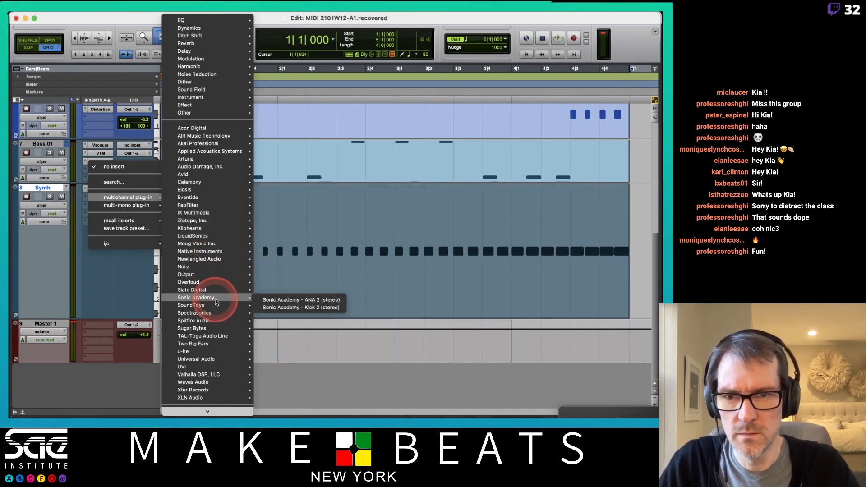
mouse_move(212, 305)
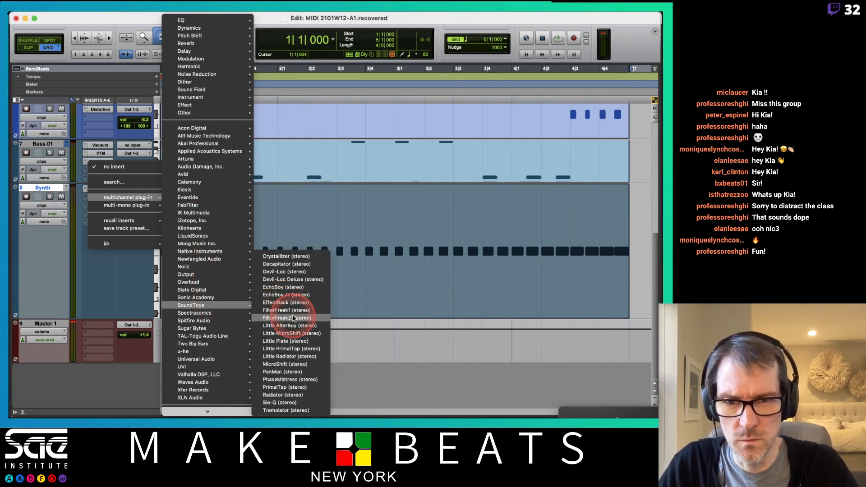
left_click(287, 364)
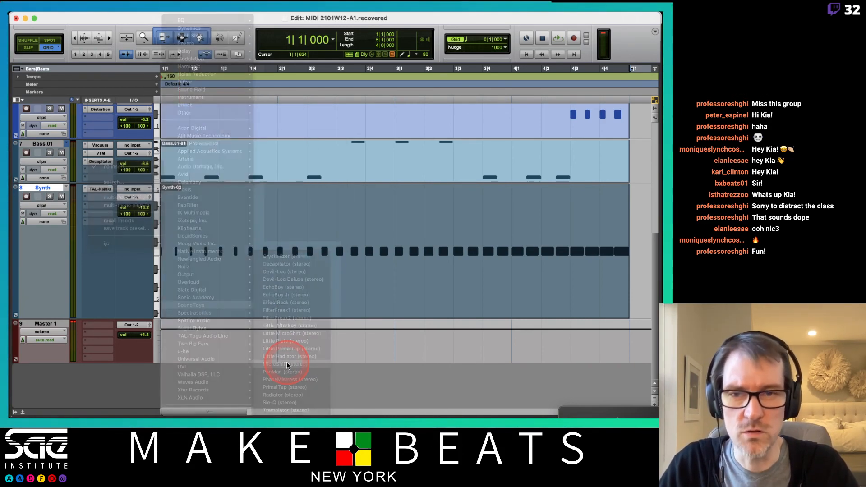
left_click(521, 367)
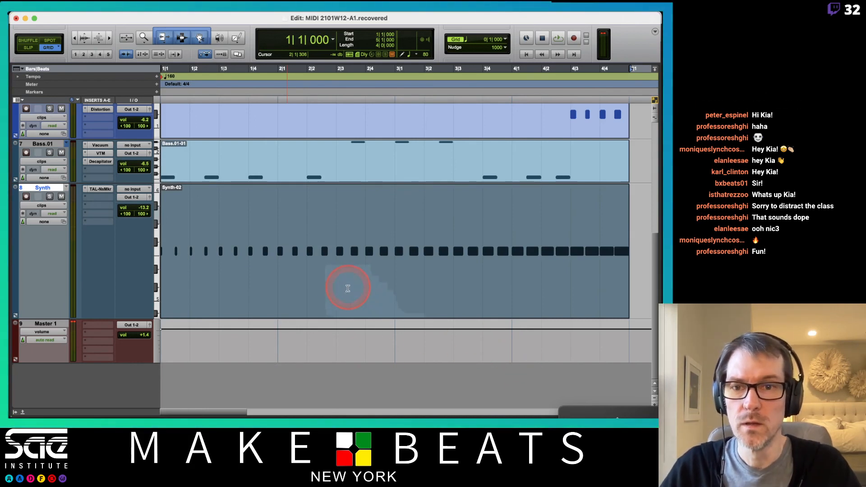
- Select style II in MicroShift and, during playback, lower Detune below centre, turn Delay to tight and keep Mix fully wet
left_click(464, 205)
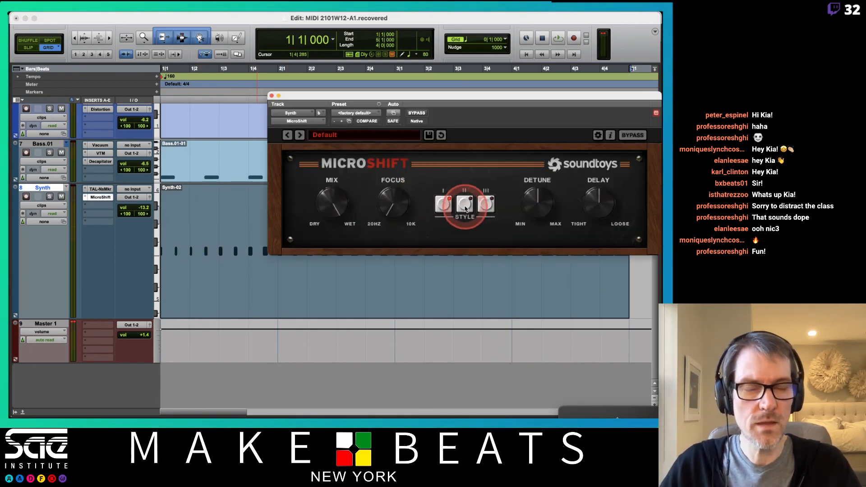
left_click(472, 209)
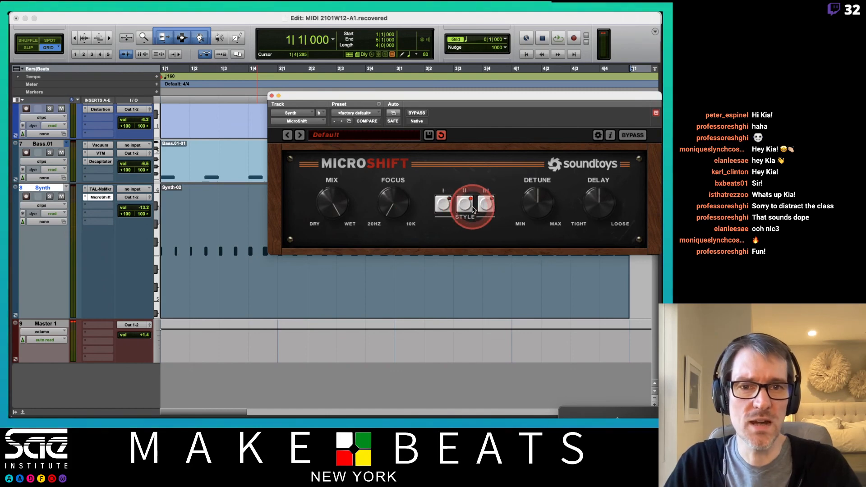
left_click(542, 204)
key("space")
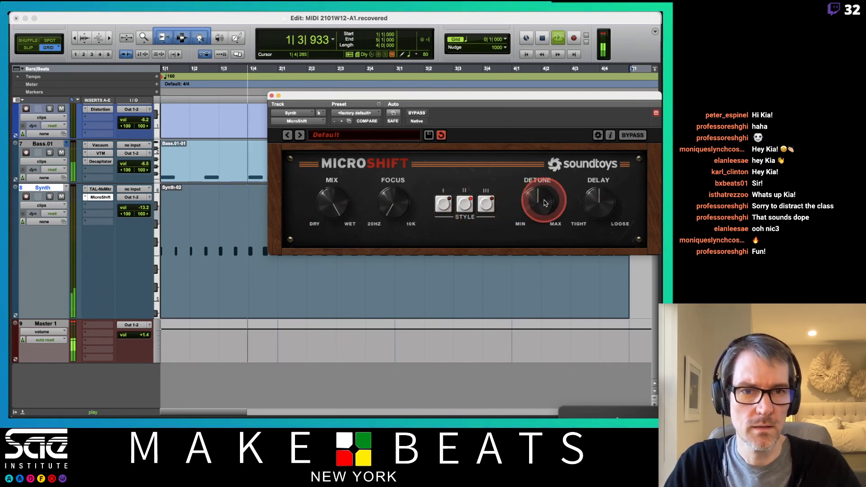
left_click_drag(544, 203, 548, 163)
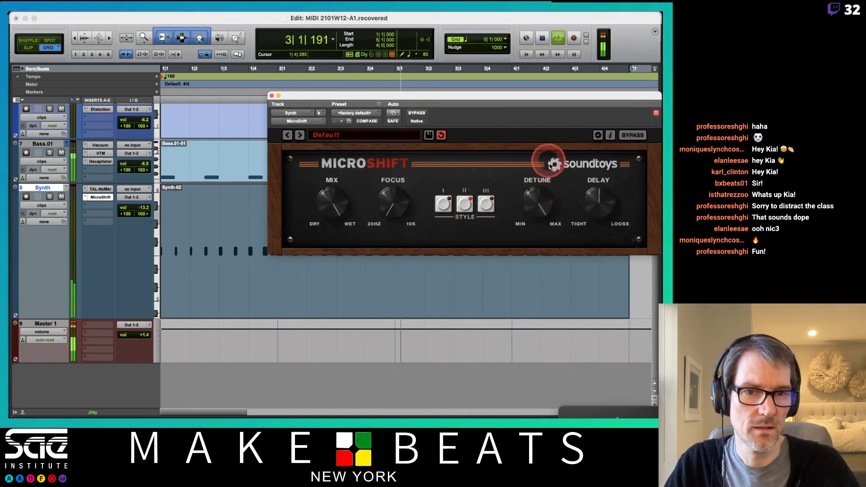
left_click_drag(609, 212, 603, 239)
left_click_drag(539, 198, 539, 230)
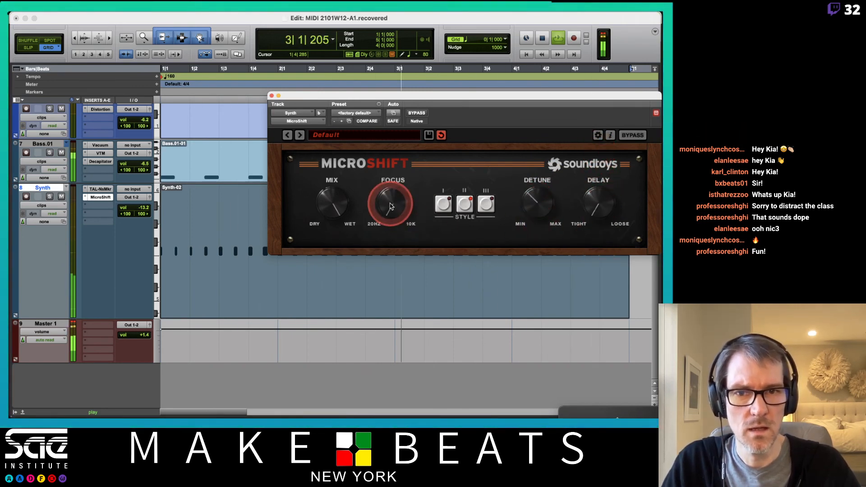
left_click_drag(347, 217, 341, 199)
key("space")
- Enable automation for MicroShift's Mix, Detune and Delay parameters
right_click(339, 200)
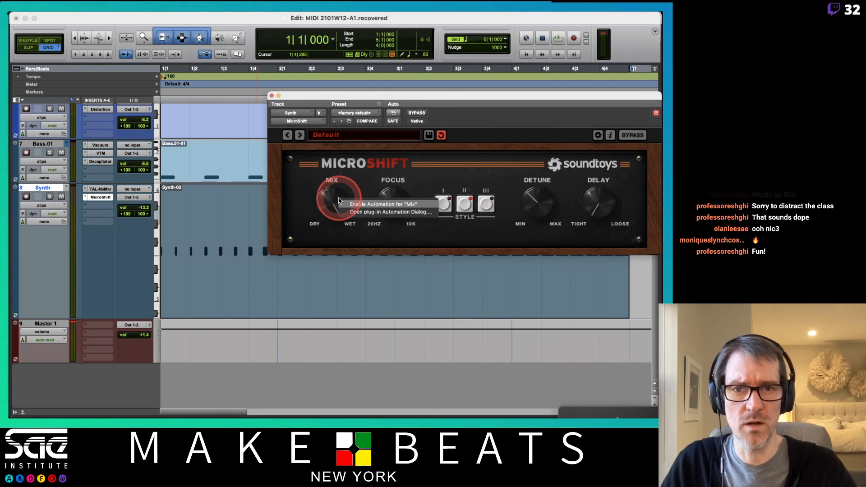
left_click(360, 207)
right_click(534, 202)
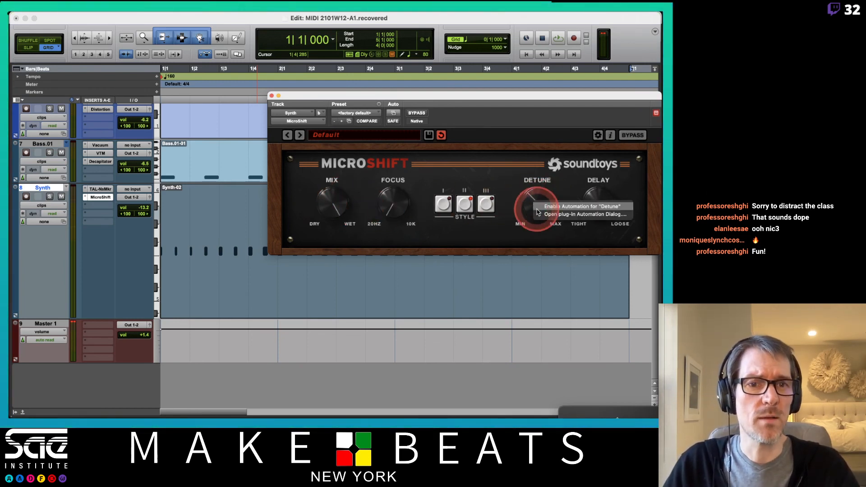
left_click(559, 207)
right_click(587, 203)
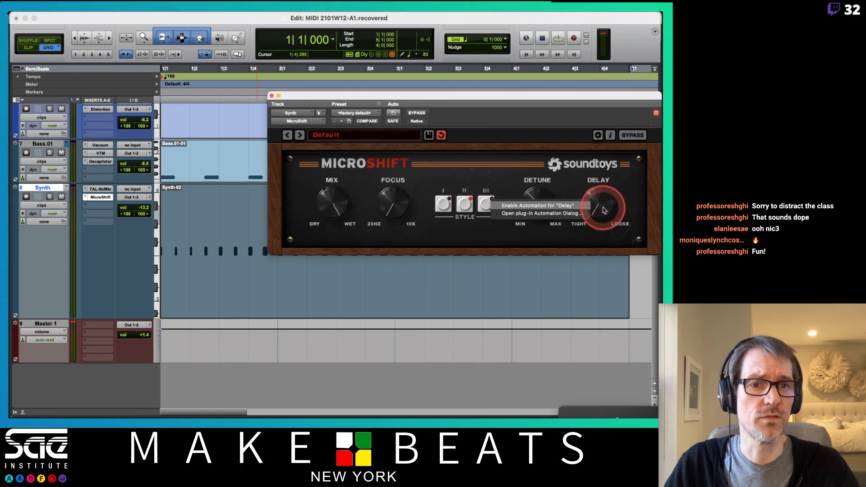
left_click(572, 206)
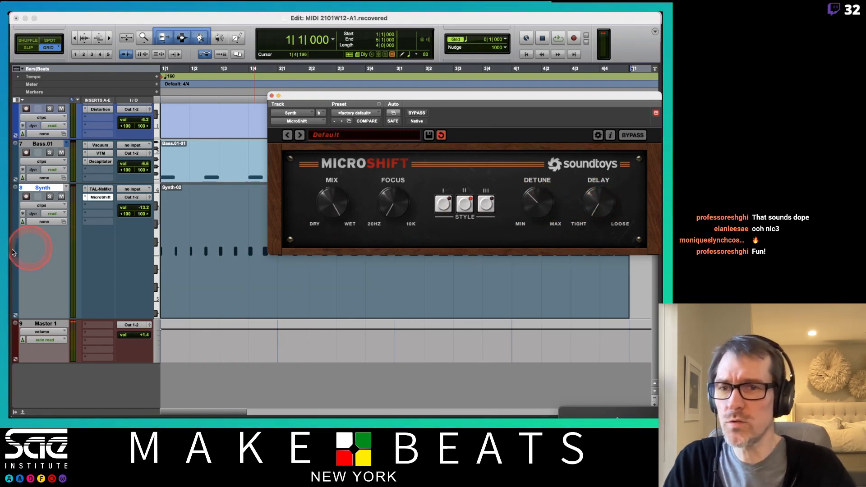
- Show MicroShift's Mix automation on the Synth track, move the plug-in window clear of the lane and play the beat
left_click(41, 205)
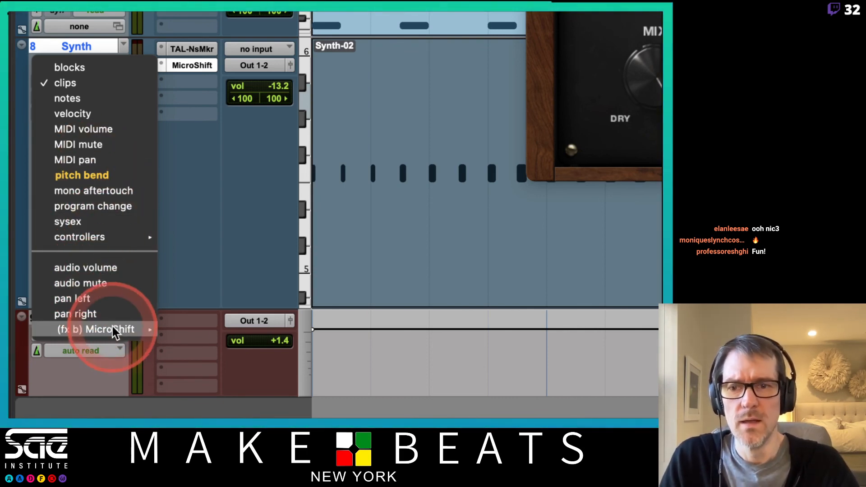
mouse_move(117, 330)
left_click(177, 336)
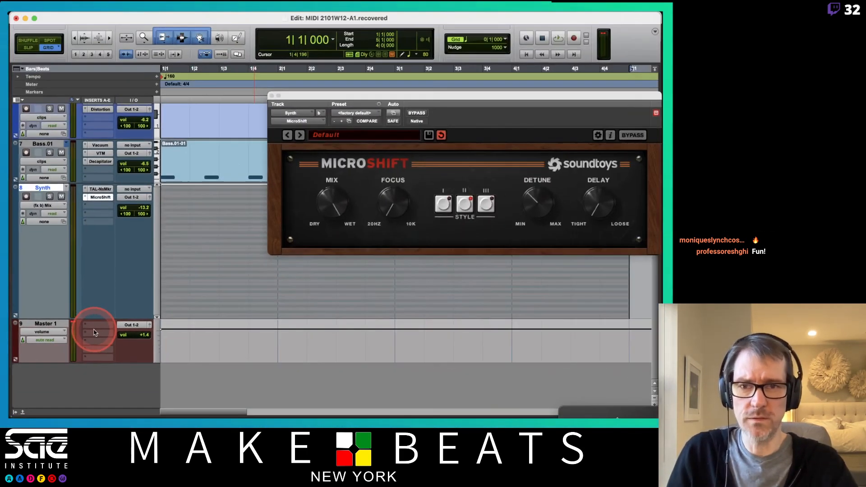
left_click_drag(289, 96, 477, 253)
key("space")
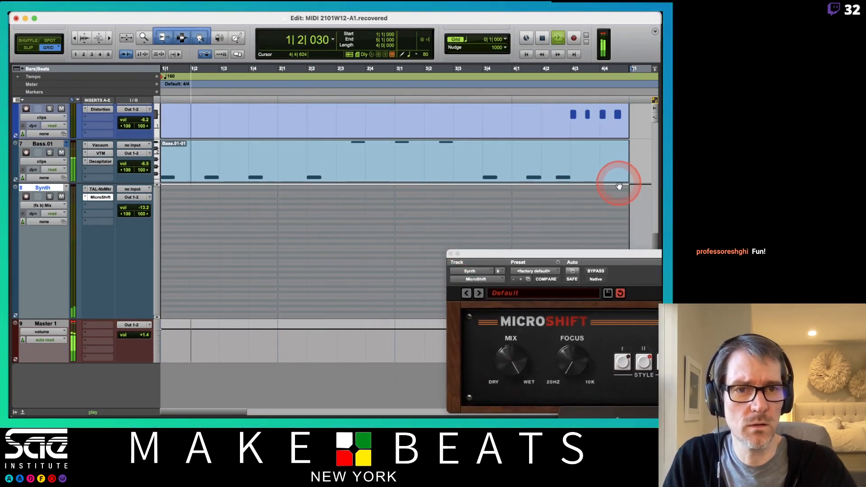
key("space")
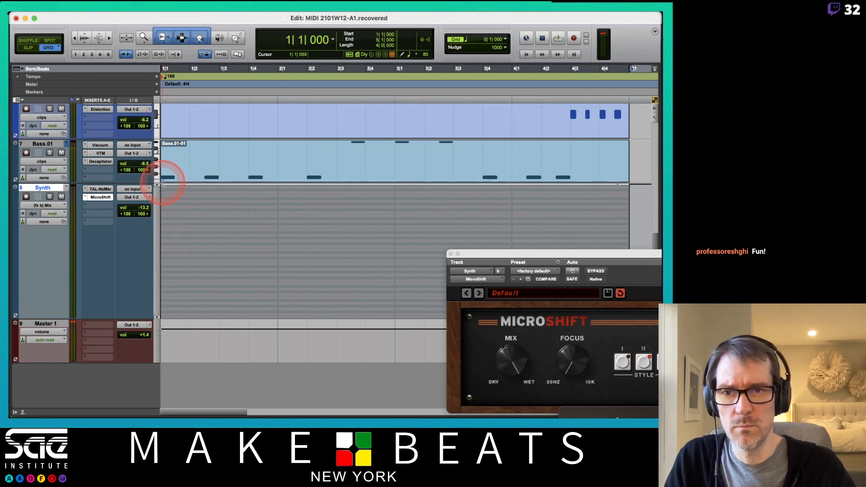
- Shape the Mix automation as an upward curve from dry at bar 1 through points near 2|2 and 4|1 to fully wet near 4|3
left_click_drag(164, 187, 245, 292)
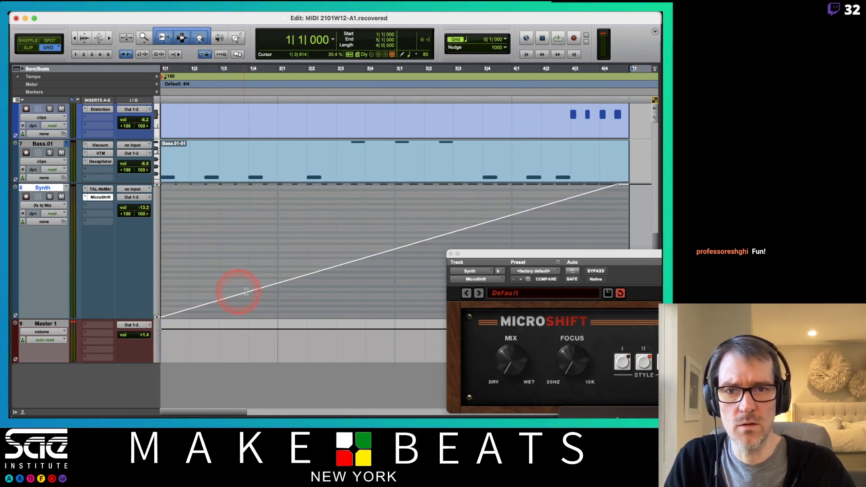
left_click_drag(296, 278, 311, 350)
left_click_drag(502, 223, 504, 253)
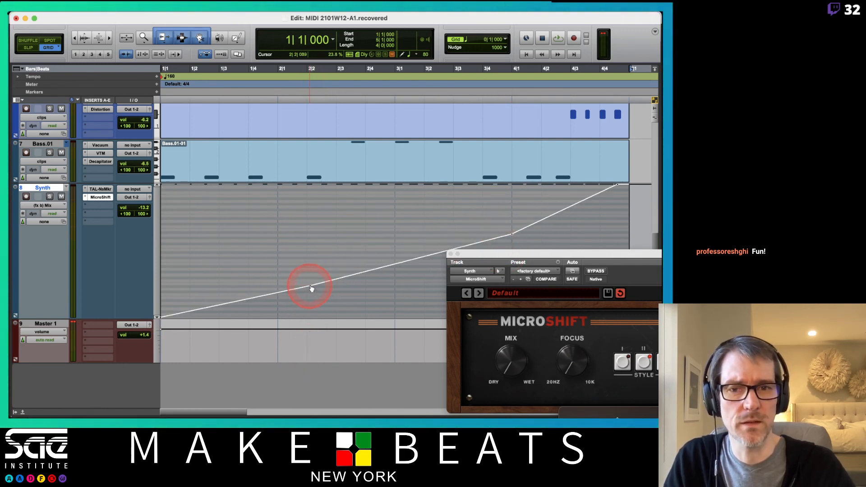
left_click_drag(312, 289, 309, 291)
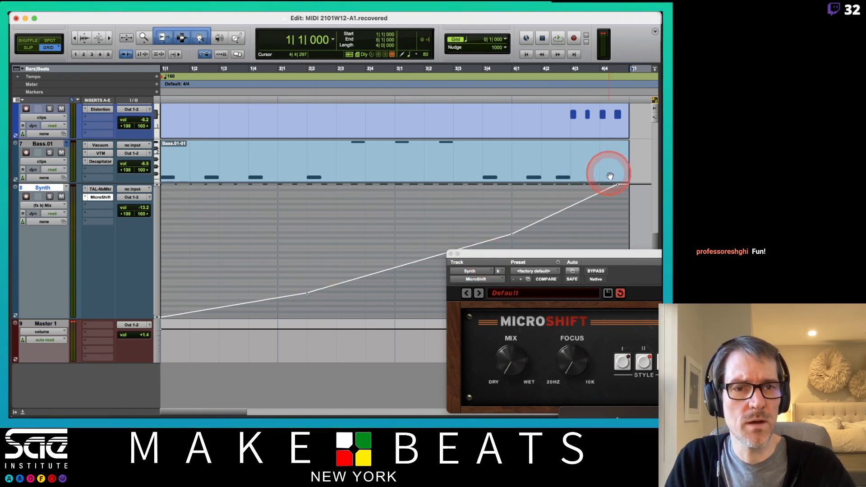
left_click_drag(614, 185, 564, 179)
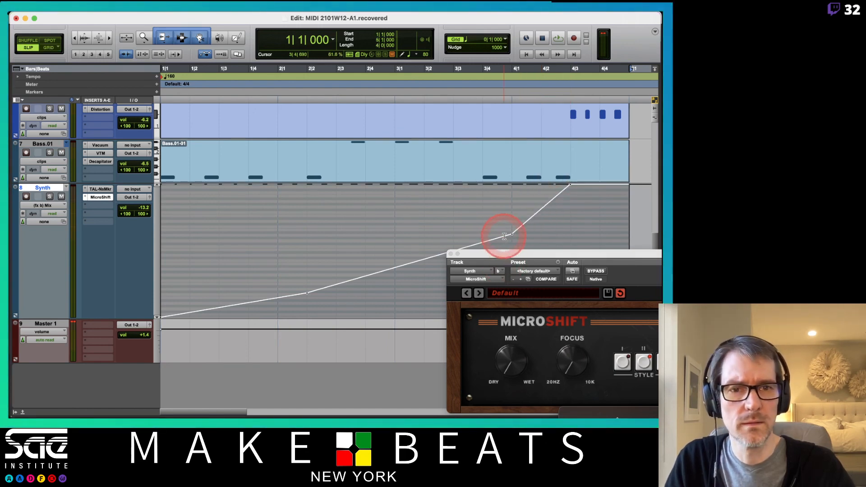
- Bring the whole MicroShift window into view and set Detune to 107.5 %
left_click_drag(514, 236, 259, 243)
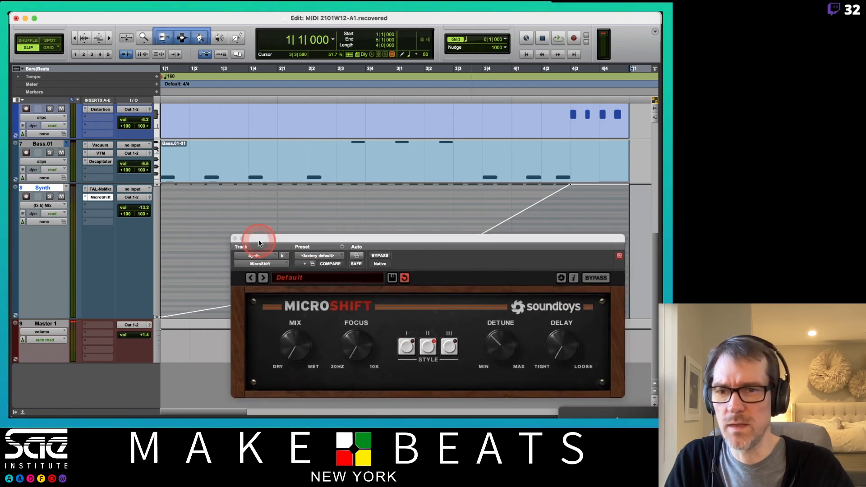
left_click(532, 244)
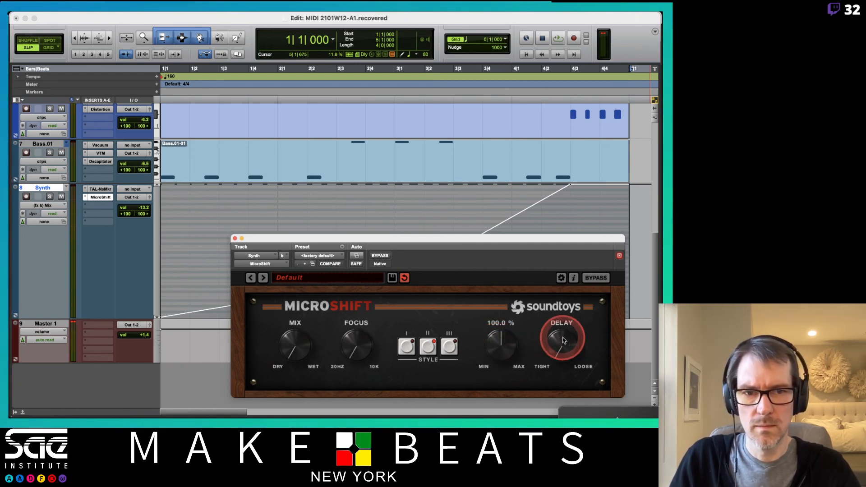
left_click_drag(495, 345, 515, 351)
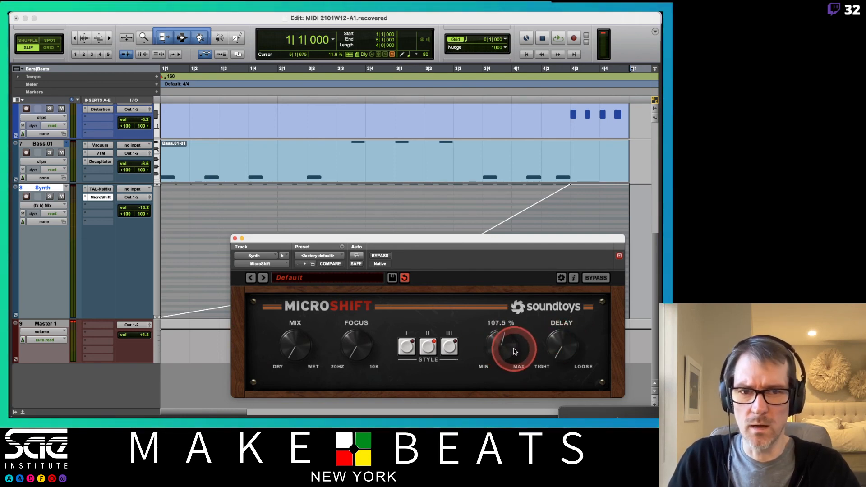
- Switch the Synth track's automation view between MicroShift's Delay and Detune parameters, ending on Detune
left_click(560, 351, "ctrl+super")
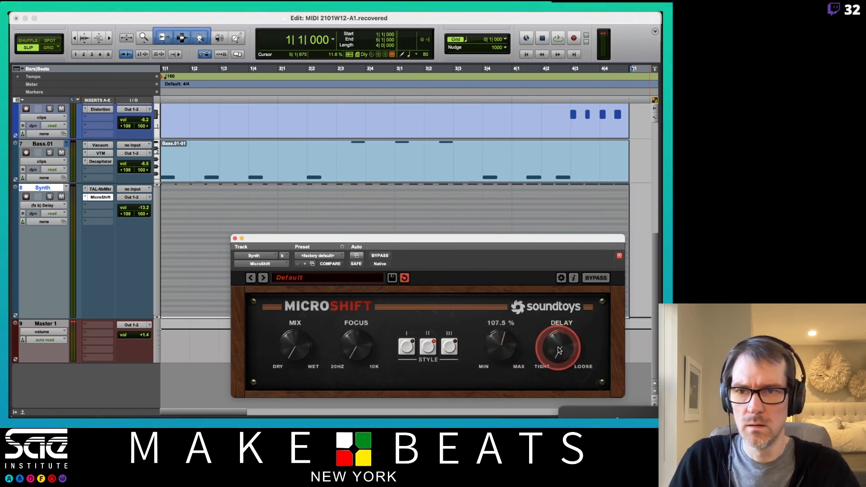
left_click(504, 353, "ctrl+super")
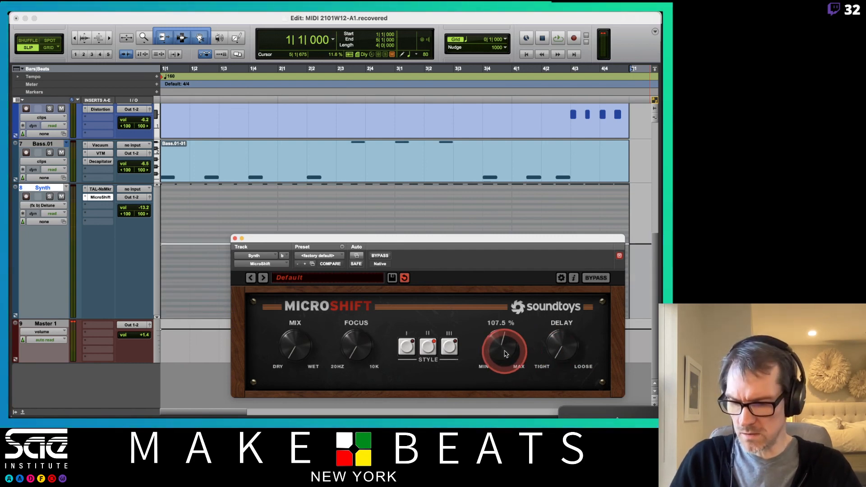
left_click(567, 348, "ctrl+super")
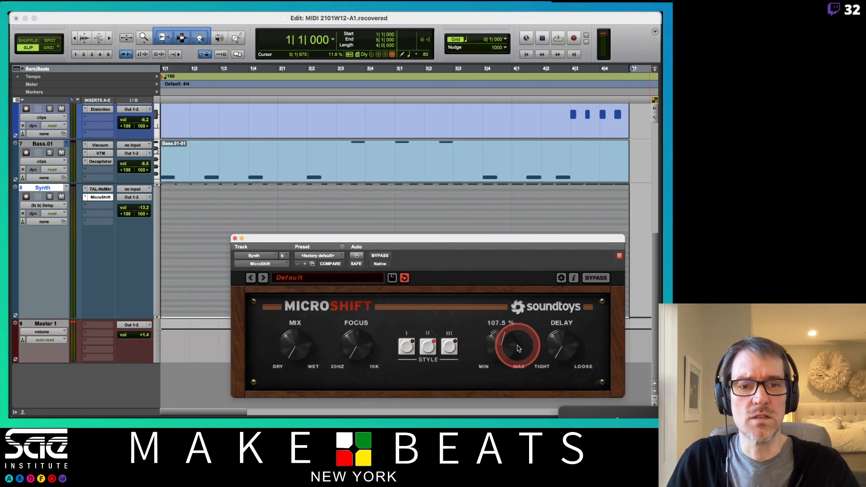
left_click(499, 351, "ctrl+super")
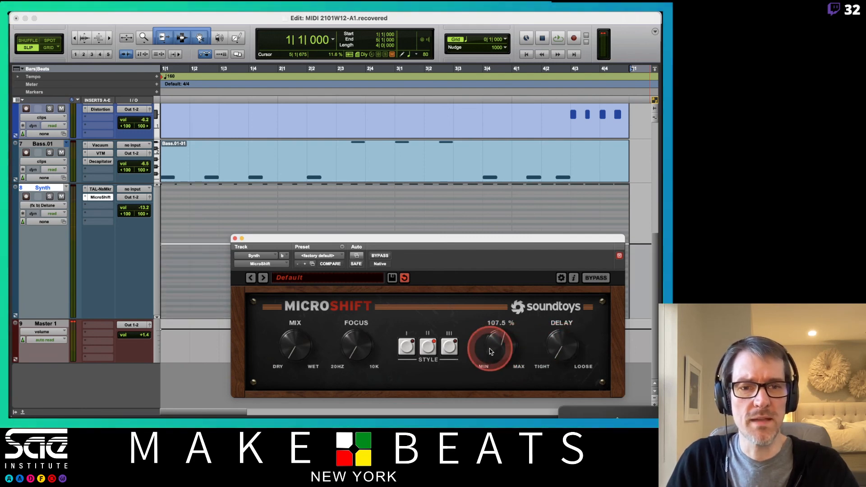
- Shape MicroShift's Delay automation on the Synth track as an upward curve from minimum at bar 1 through points near 2|2 and 3|2 to maximum near 4|1
left_click(567, 347, "ctrl+super")
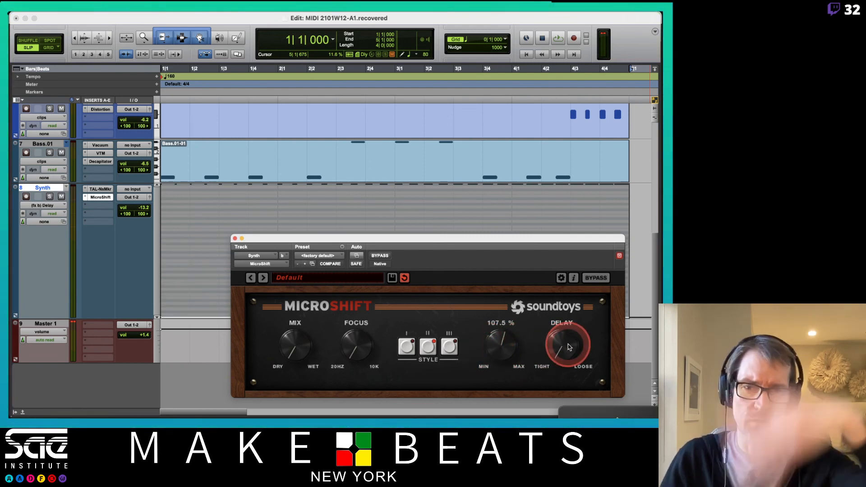
left_click_drag(567, 239, 514, 348)
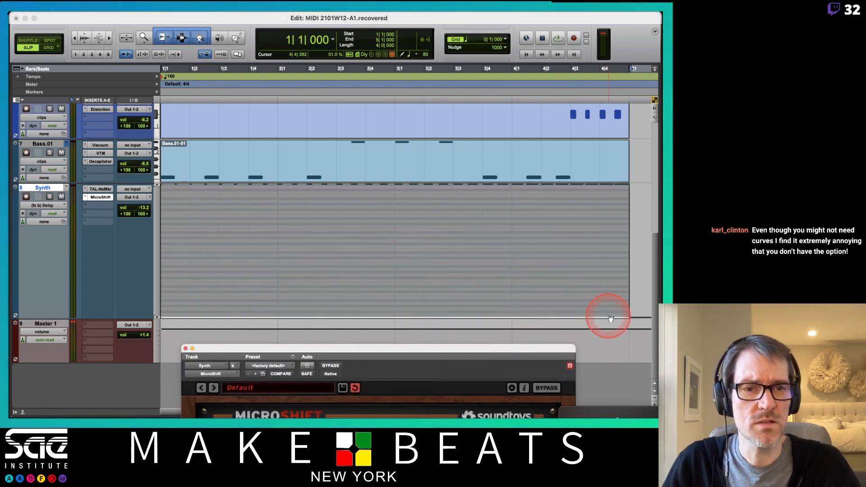
left_click_drag(608, 317, 508, 19)
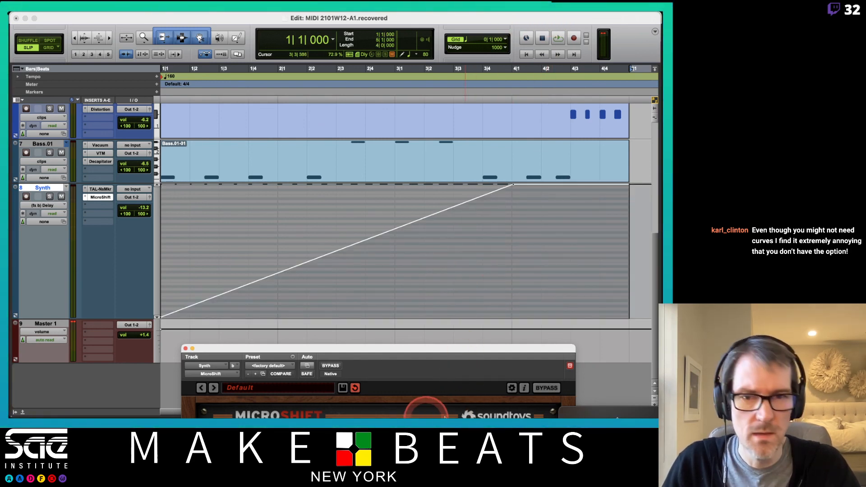
left_click(452, 297)
left_click_drag(416, 222, 415, 251)
left_click(311, 272)
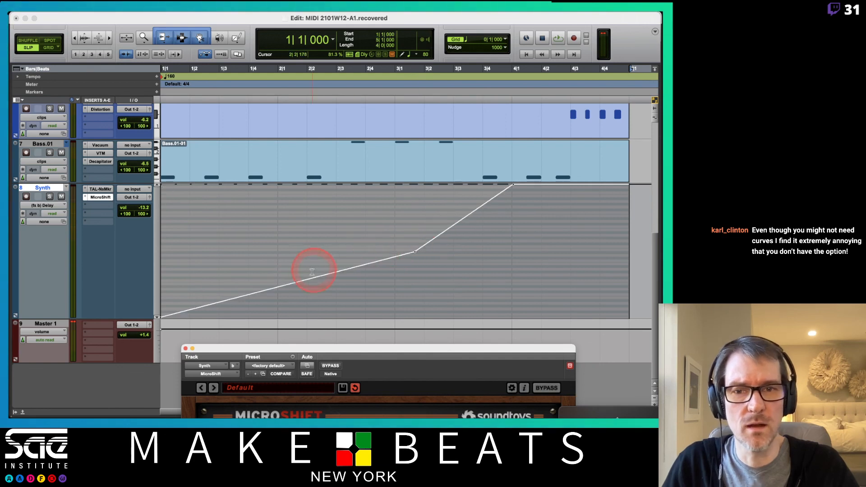
left_click_drag(292, 285, 294, 301)
left_click(379, 274)
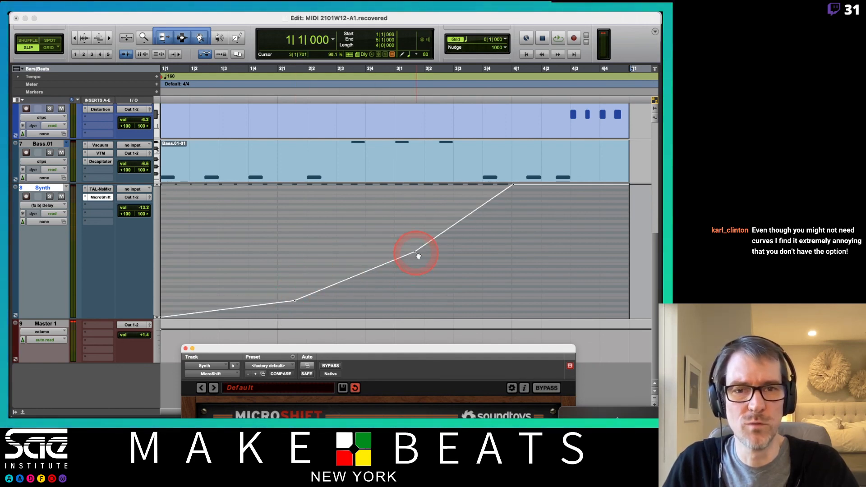
left_click_drag(428, 248, 428, 246)
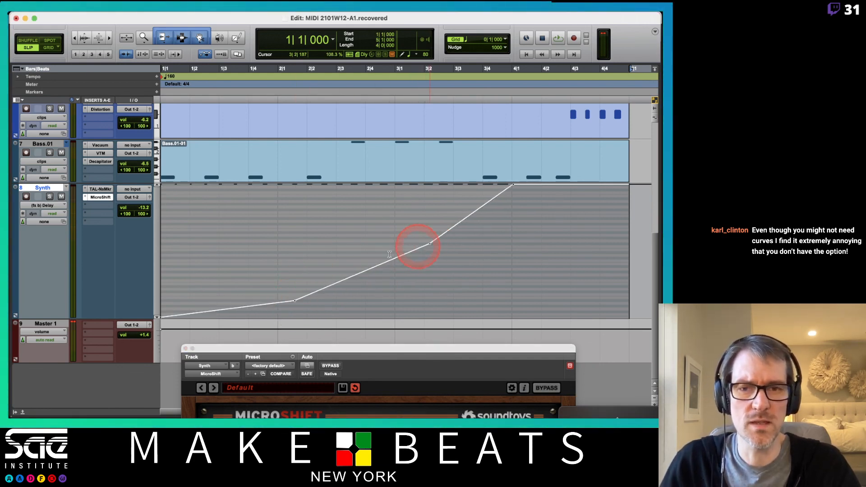
- Set MicroShift's Detune to 88.1 % and move its window clear of the Synth track's automation lane
left_click_drag(315, 351, 268, 164)
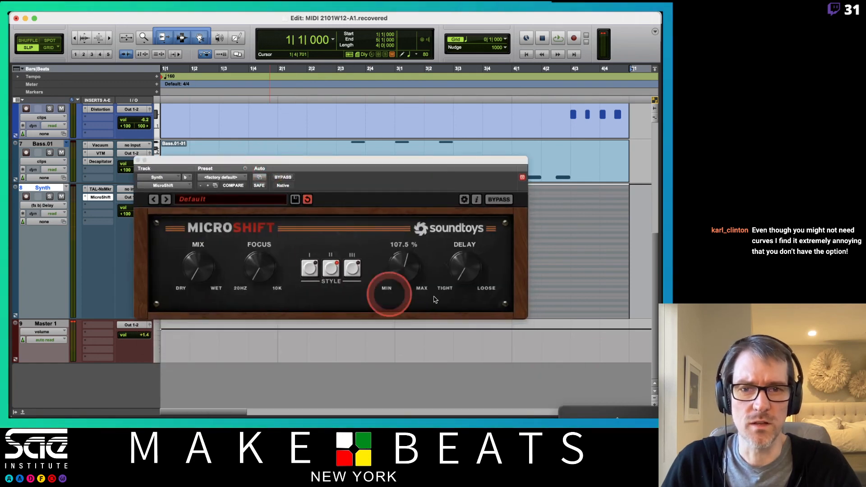
left_click(404, 261, "ctrl+super")
left_click_drag(393, 165, 441, 249)
left_click(421, 361)
left_click_drag(422, 361, 415, 367)
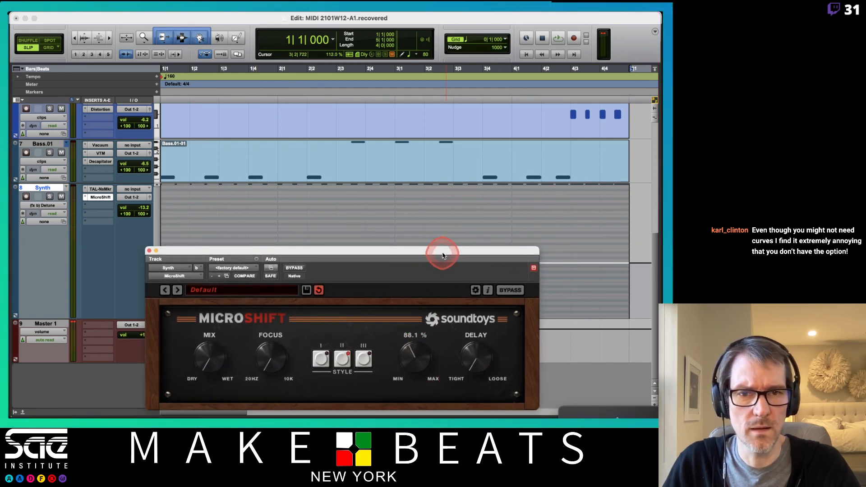
left_click_drag(443, 256, 404, 357)
- Shape the Detune automation as an upward curve from bar 1 through points near 2|1 and 3|1 to 200.0 % near 4|1
left_click_drag(526, 268, 510, 167)
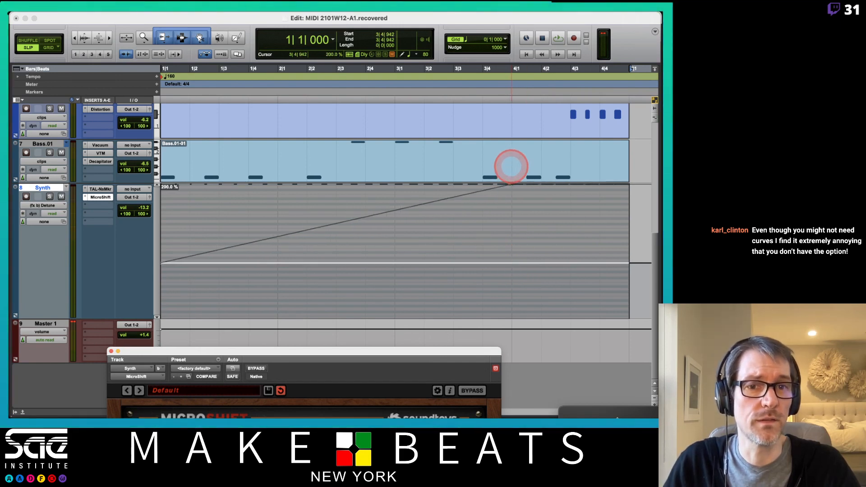
left_click(398, 208)
left_click_drag(424, 207, 416, 226)
left_click(284, 249)
left_click(403, 236)
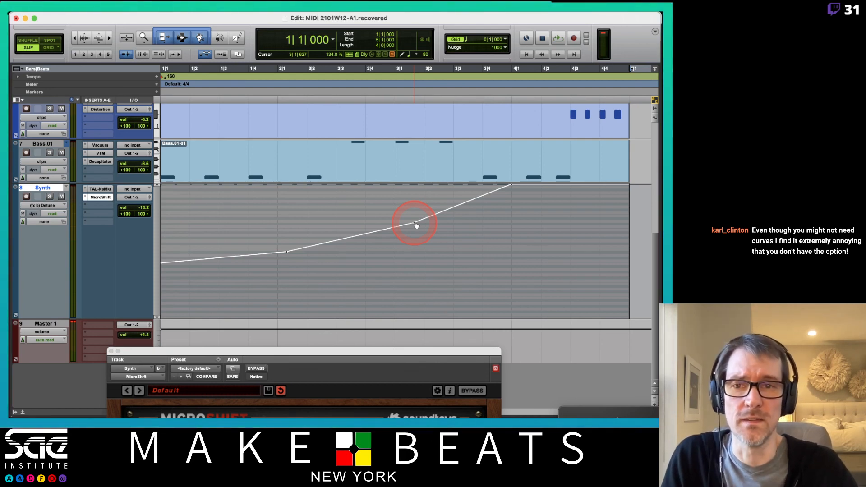
- Play the beat while switching MicroShift to Style III, and close the plug-in window
key("space")
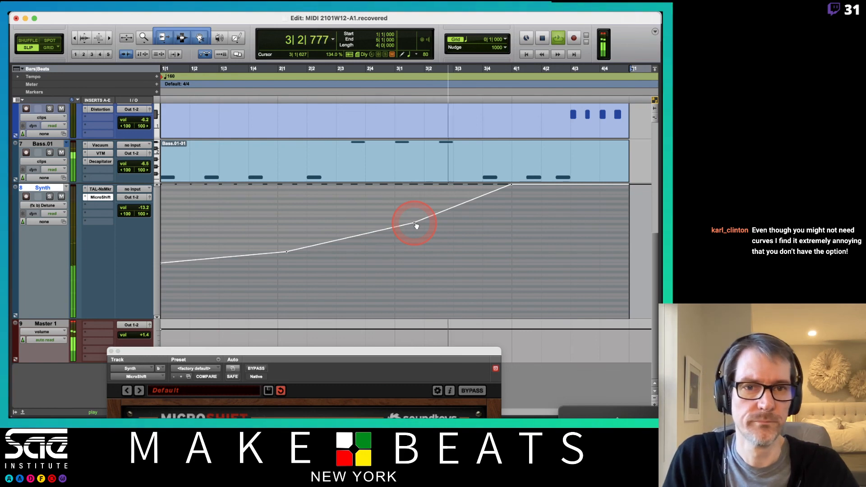
left_click_drag(451, 351, 454, 105)
left_click(325, 211)
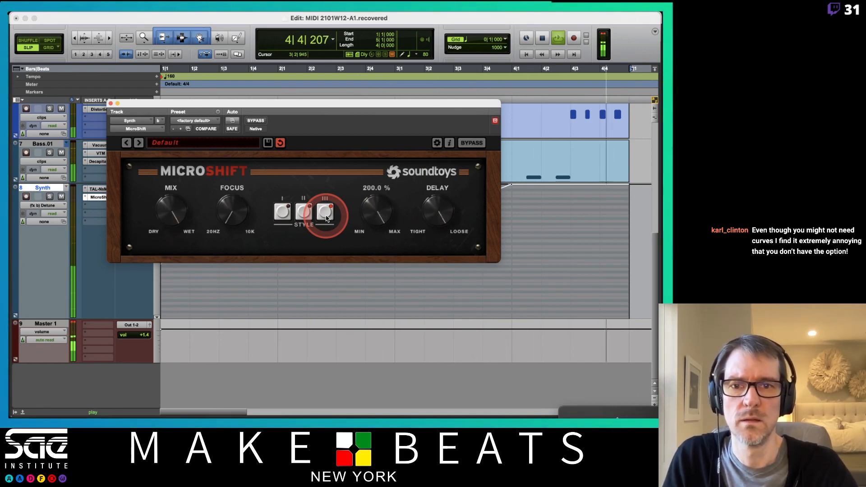
key("space")
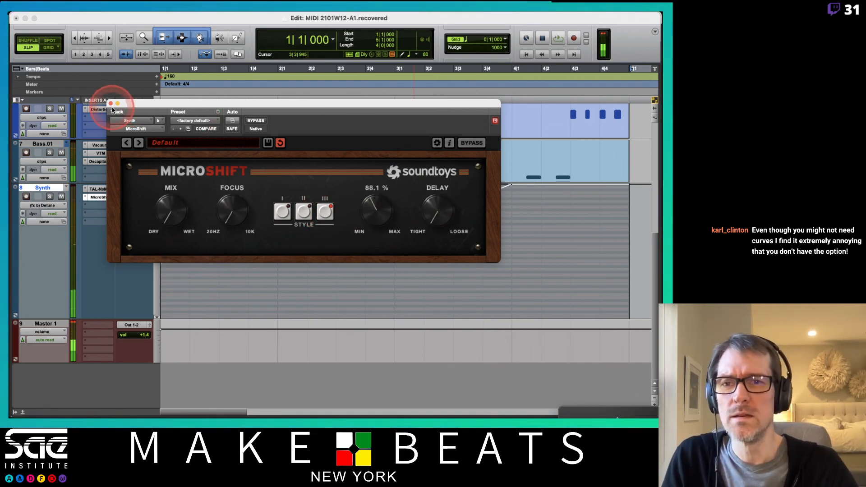
left_click(110, 103)
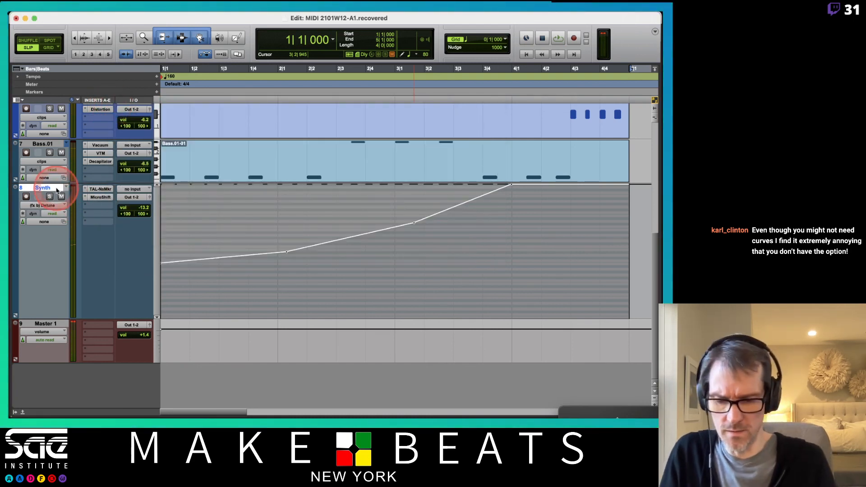
- Create a stereo aux input track named Dly and set its track height to large
key("super+shift+n")
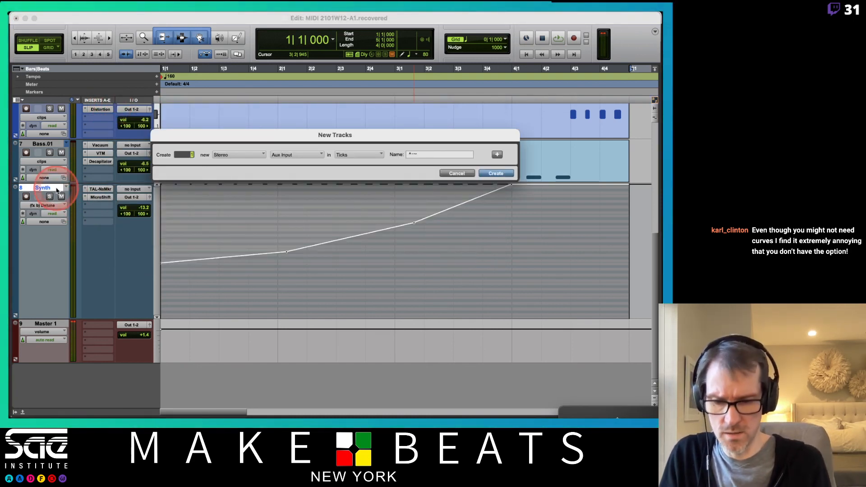
key("Return")
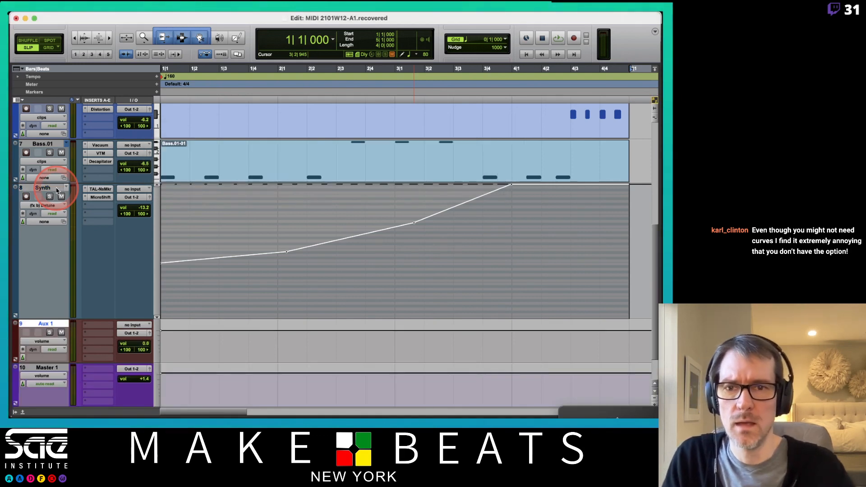
double_click(50, 323)
key("Return")
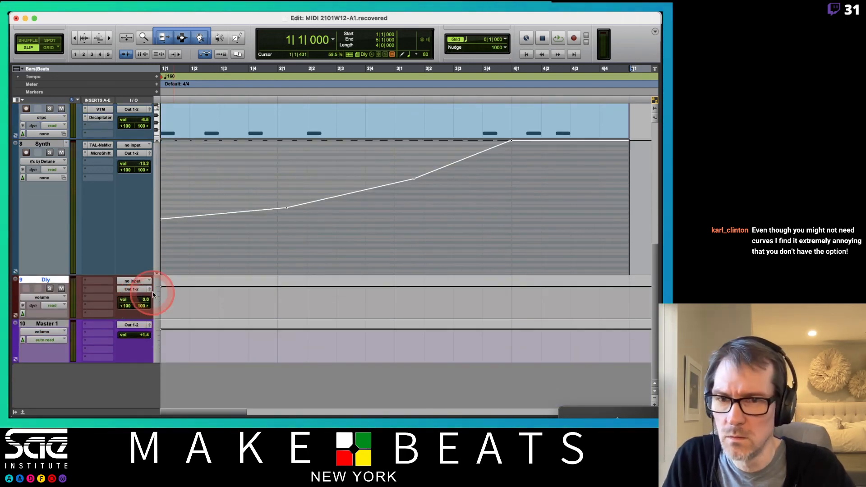
left_click(158, 300)
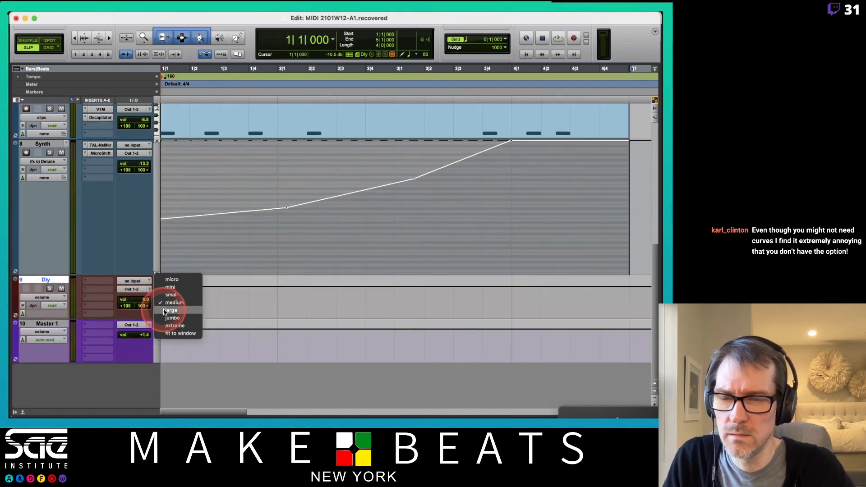
left_click(165, 308)
- Insert the stereo Delay plug-in on the Dly track and move its window clear of the inserts
left_click(98, 281)
mouse_move(140, 282)
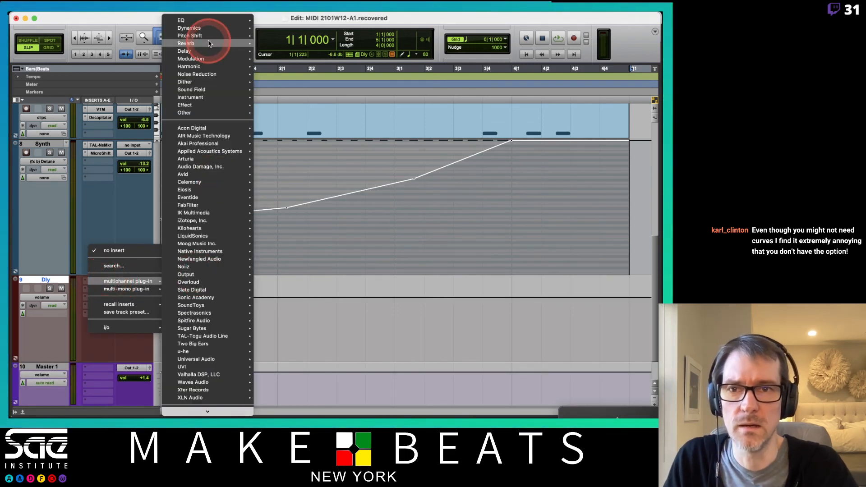
mouse_move(203, 29)
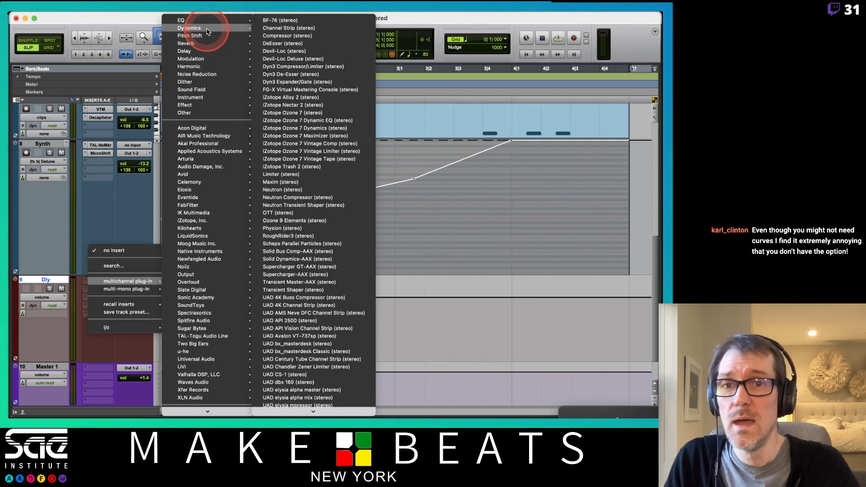
mouse_move(199, 51)
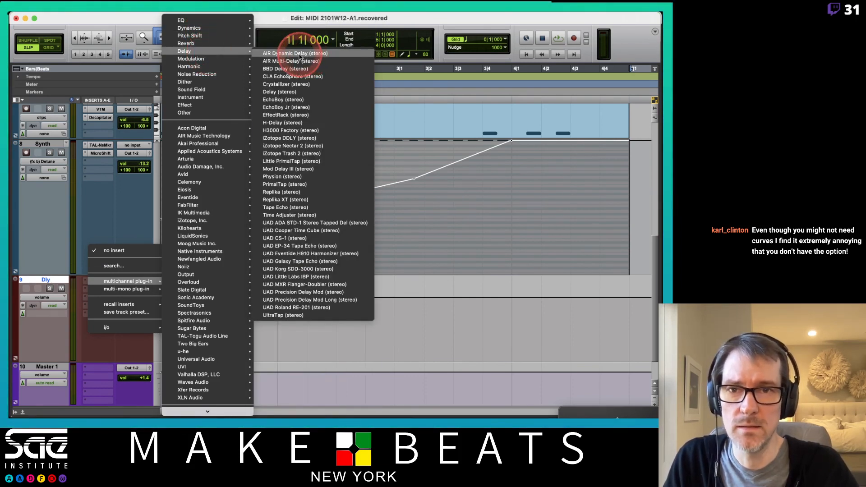
left_click(281, 92)
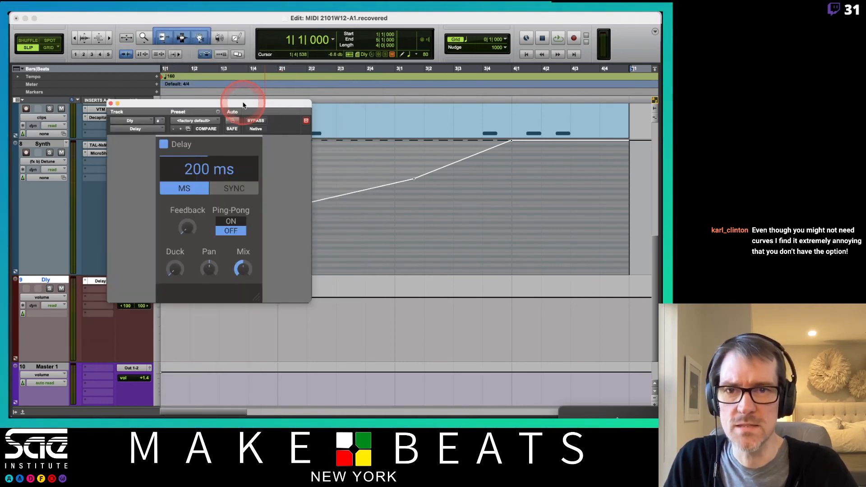
left_click_drag(242, 102, 318, 108)
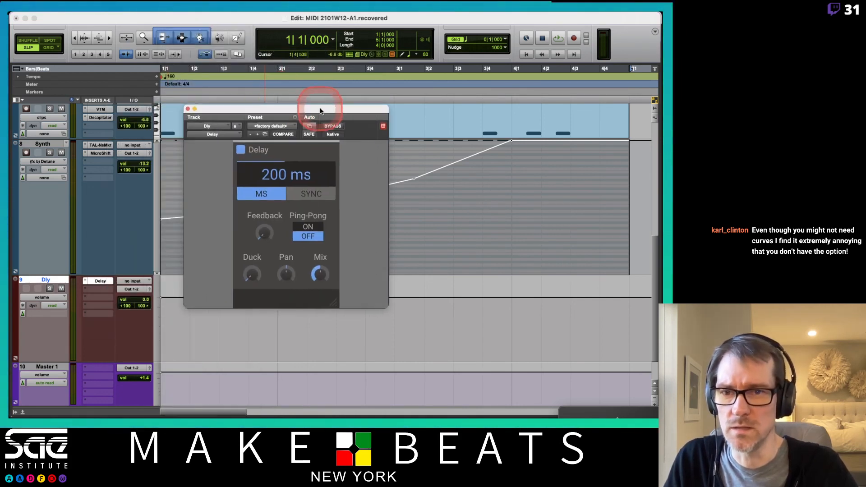
- Replace the Delay insert on the Dly track with the stereo Mod Delay III and move its window aside
left_click(88, 282)
left_click(86, 282)
mouse_move(109, 282)
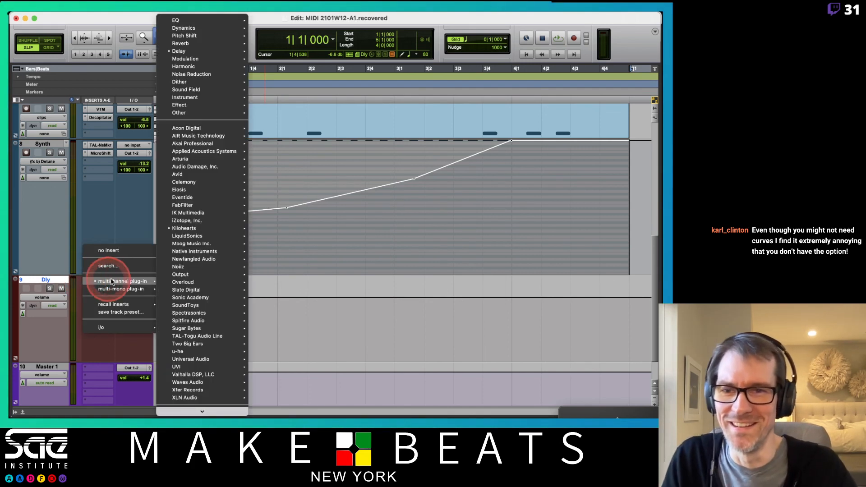
mouse_move(211, 51)
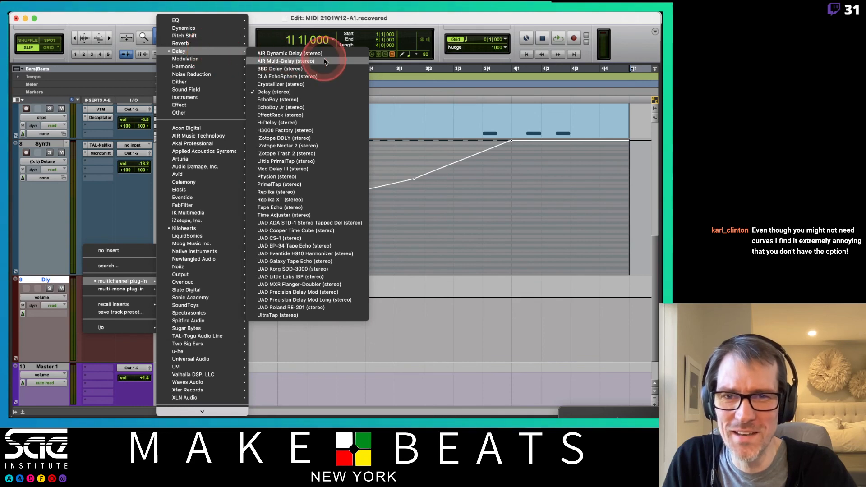
left_click(297, 170)
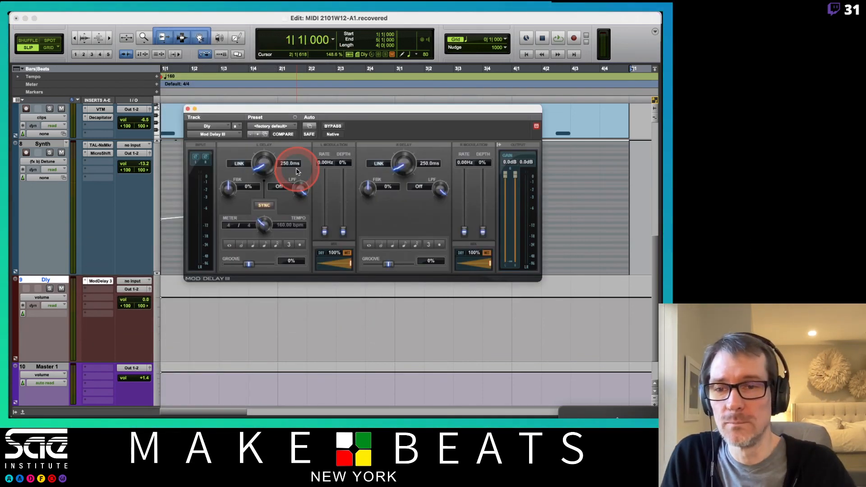
left_click_drag(320, 109, 387, 195)
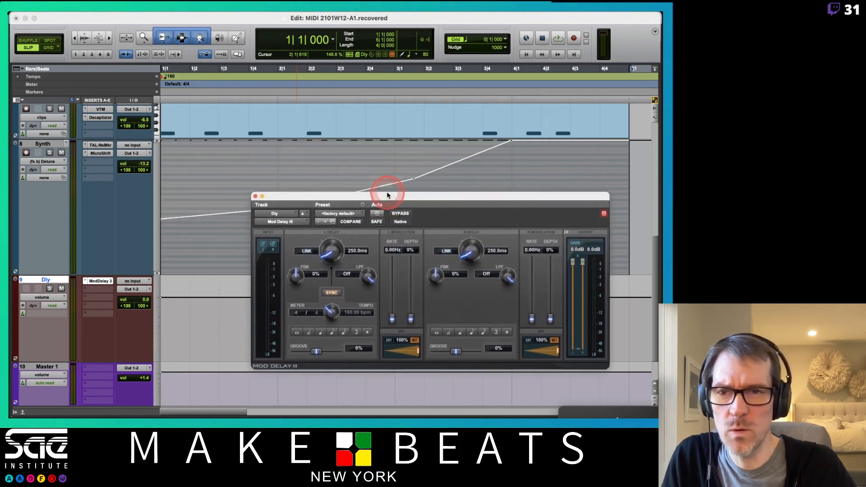
- In the Mix window, add a send from the Synth track to the Dly track with its level at 0.0 dB
key("super+equal")
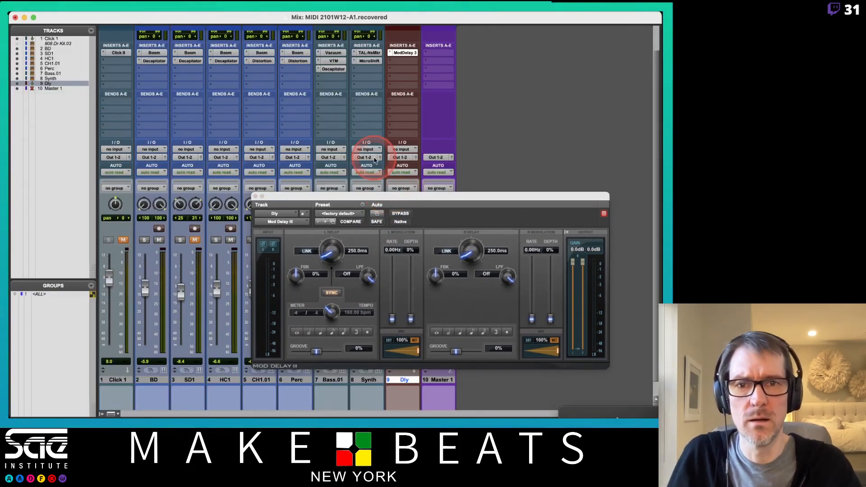
left_click_drag(354, 195, 527, 130)
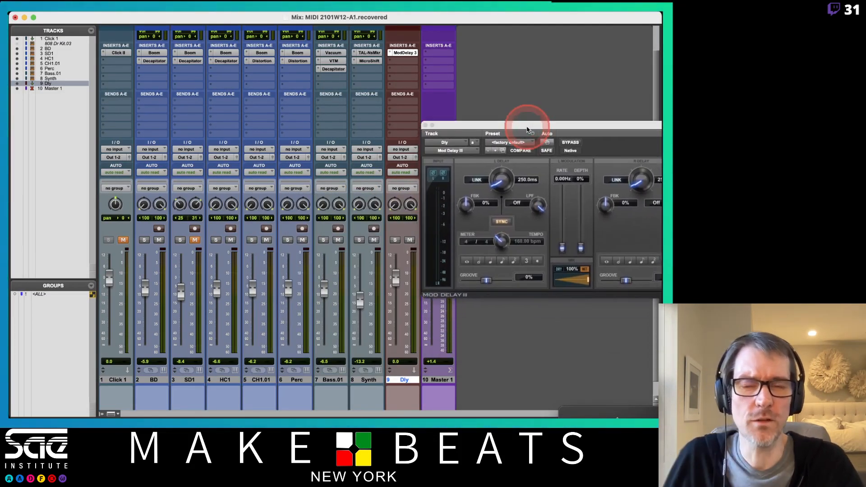
left_click(365, 104)
mouse_move(382, 112)
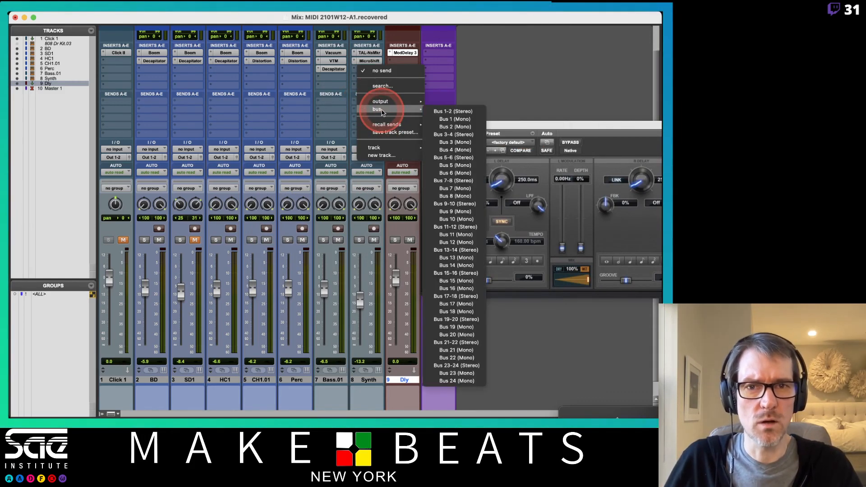
mouse_move(375, 148)
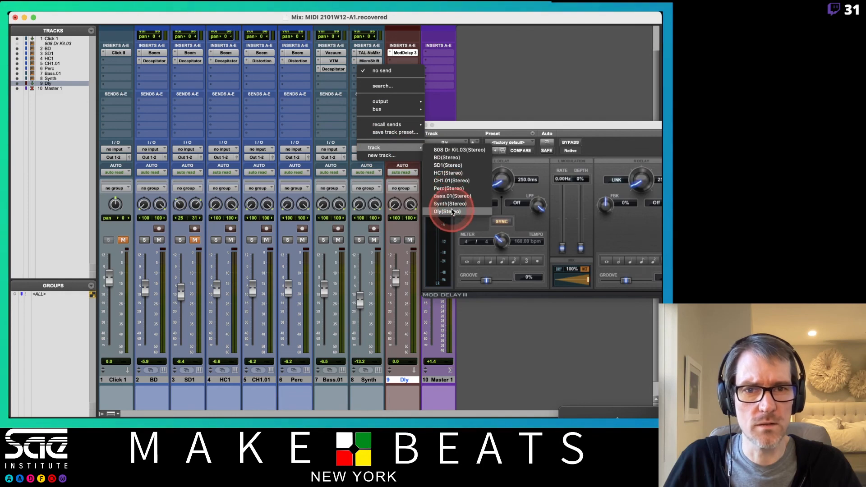
left_click(452, 212)
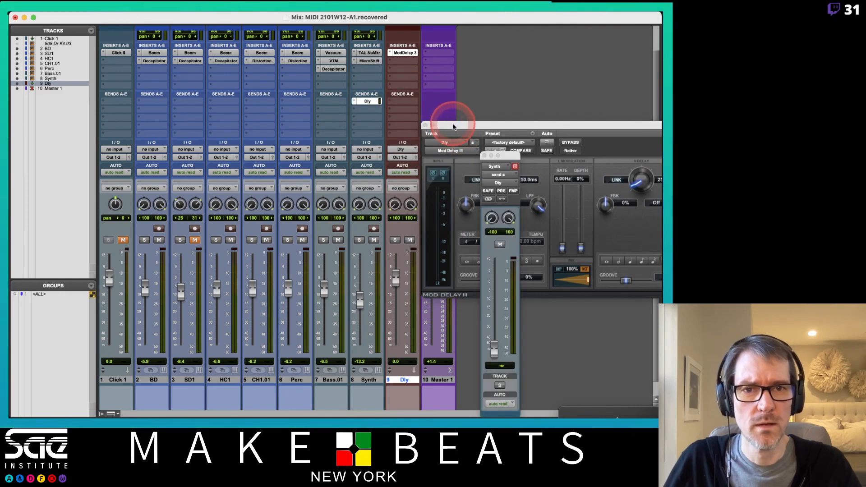
left_click_drag(453, 127, 562, 91)
left_click_drag(505, 155, 503, 85)
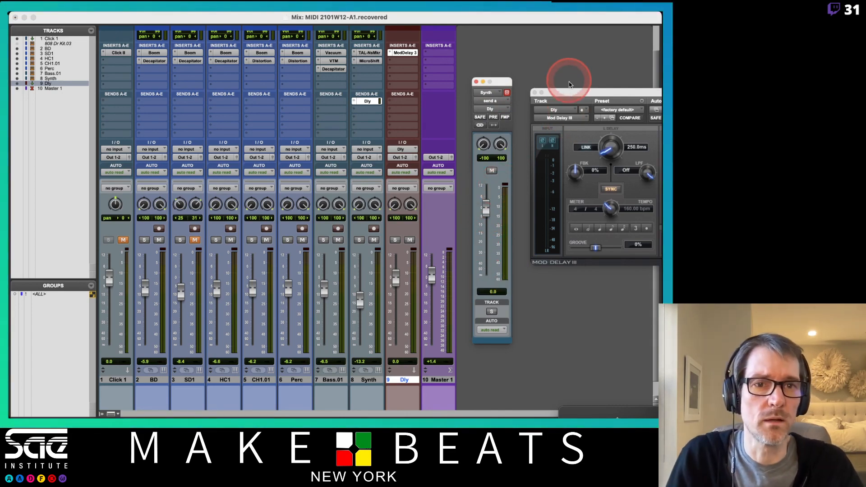
- Move the Mod Delay III window into full view and load the 120 BPM Sync preset
left_click_drag(568, 98, 231, 105)
left_click(318, 199)
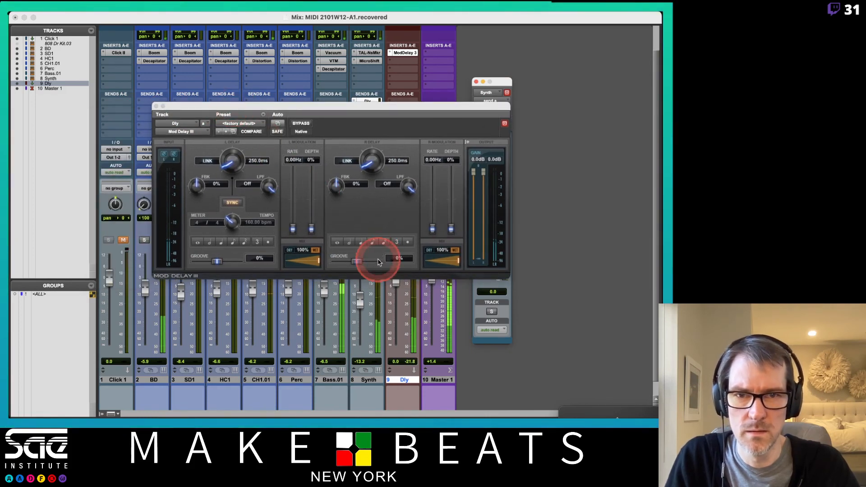
left_click(228, 131)
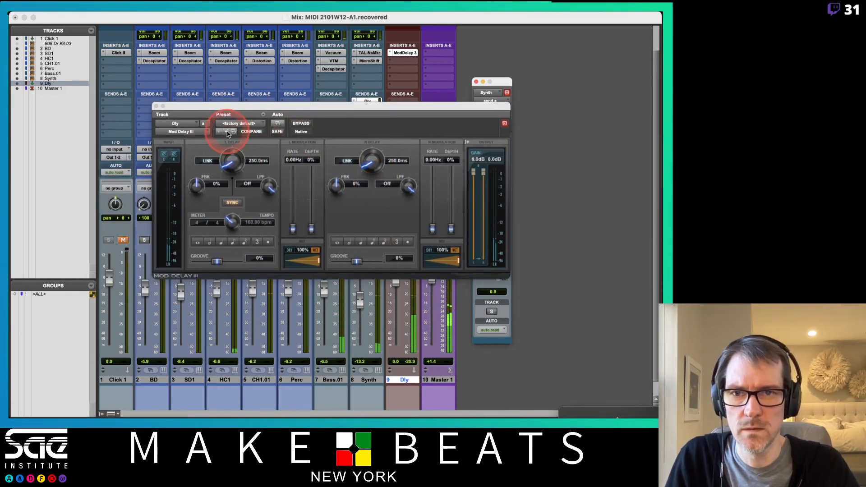
left_click(232, 126)
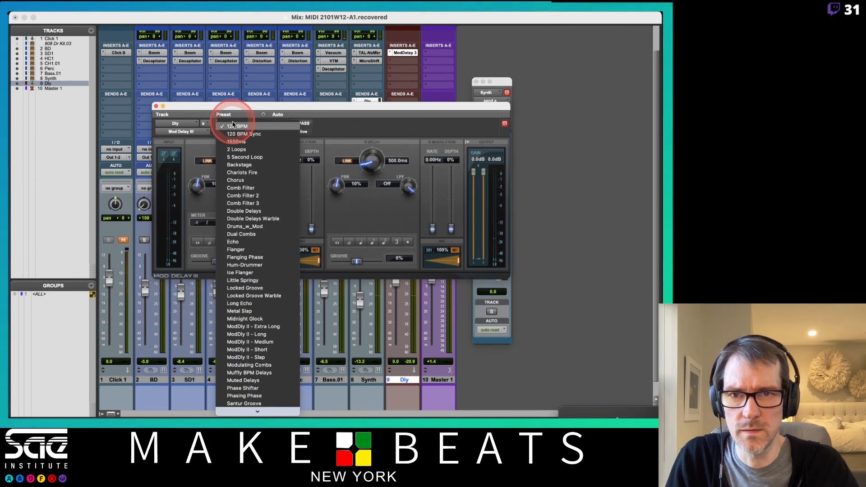
left_click(246, 133)
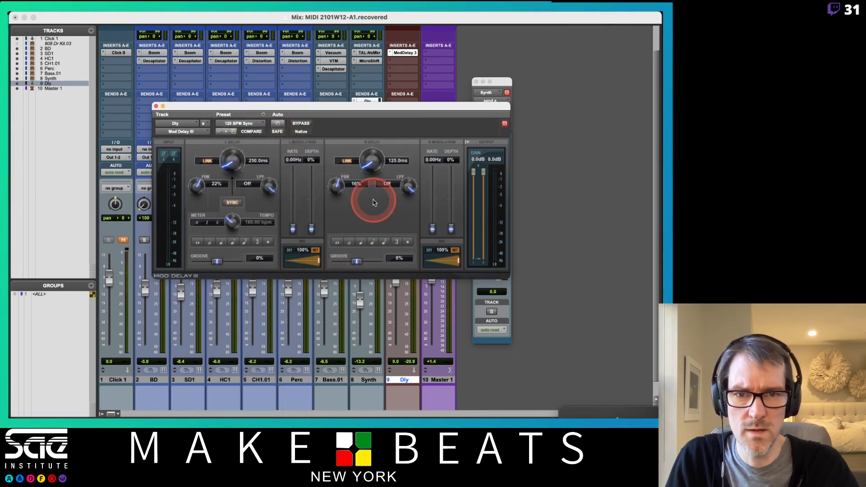
- Set the linked Mod Delay III channels to an eighth-note delay and keep them synced to the session tempo
left_click(373, 242)
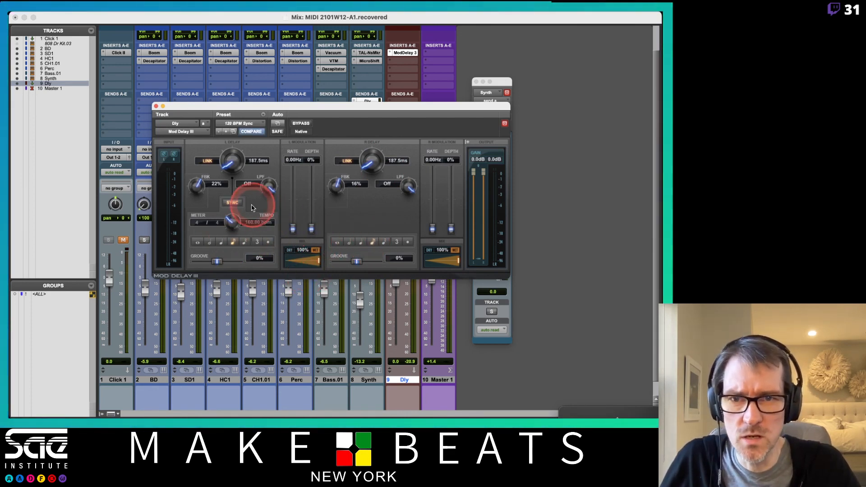
left_click(231, 202)
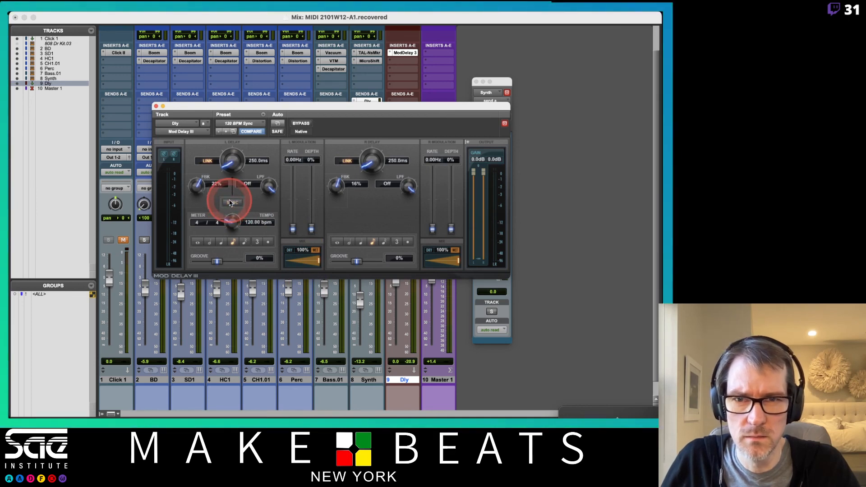
left_click(231, 203)
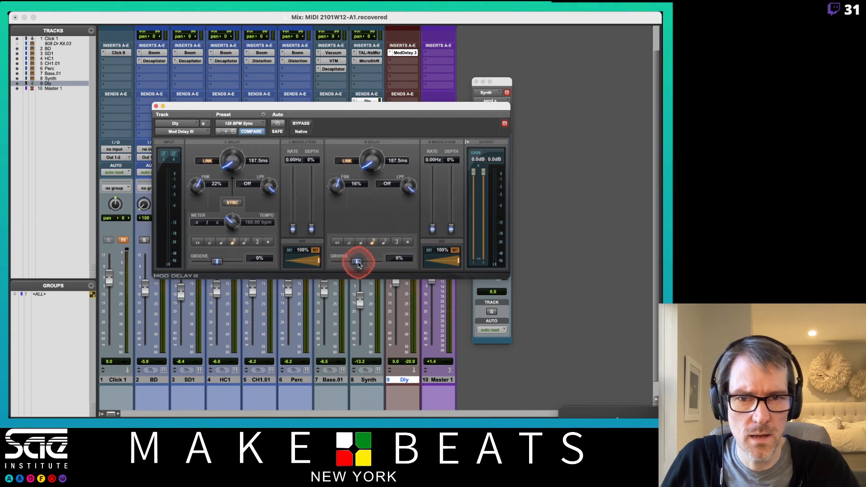
- Unlink the two delay channels and set the groove to 30% for the right channel and 0% for the left
left_click_drag(358, 264, 363, 263)
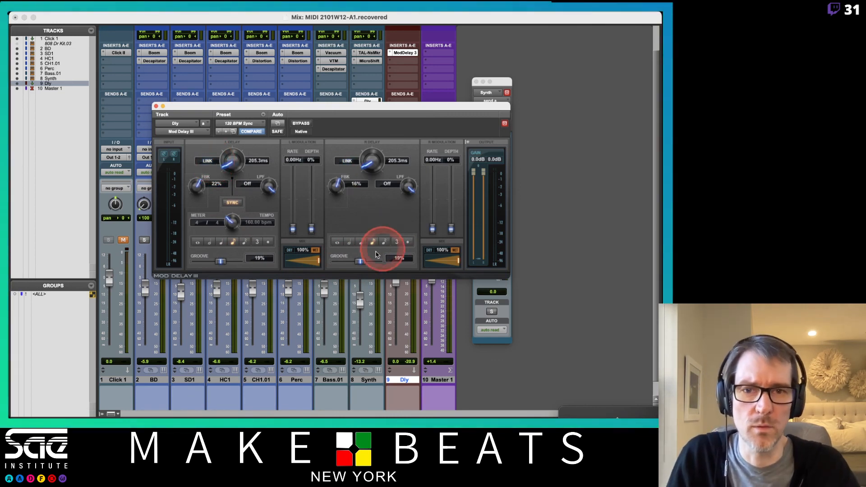
left_click(221, 261, "alt")
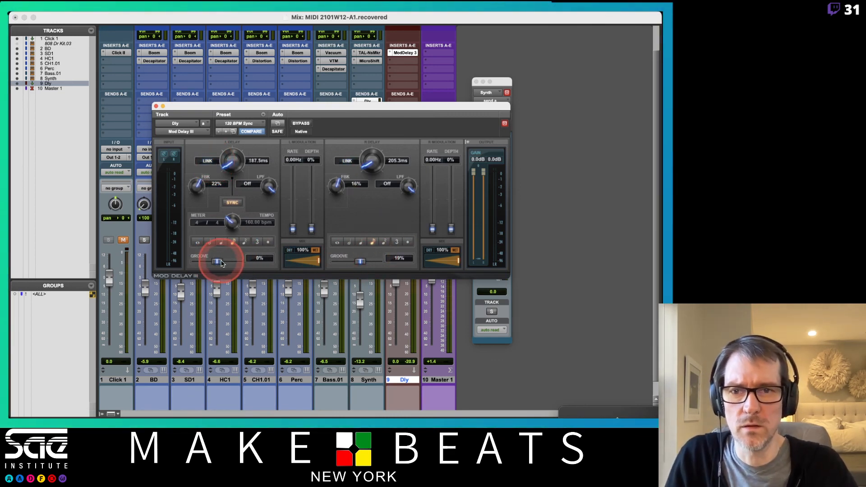
mouse_move(360, 262)
left_mouse_down()
mouse_move(372, 265)
mouse_move(363, 261)
left_mouse_up()
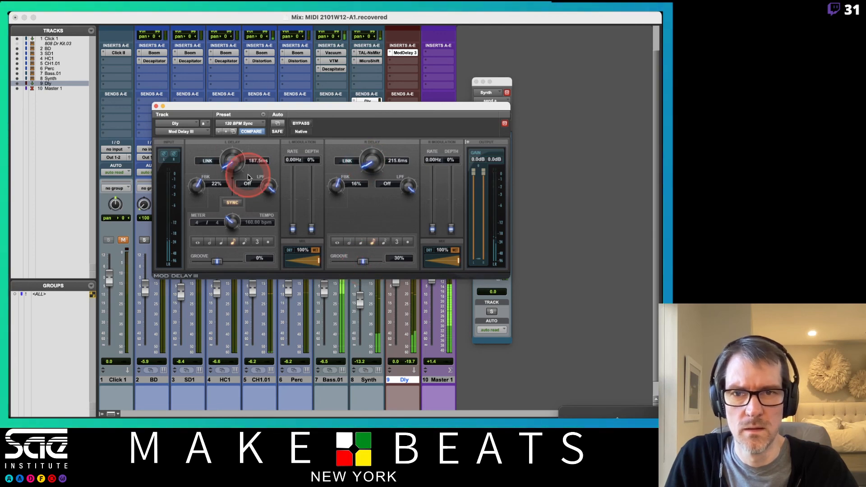
- Set the delay feedback to 71% on both channels and the low-pass filters to 2067 Hz left and 3037 Hz right, and close the plug-in
left_click_drag(194, 186, 194, 173)
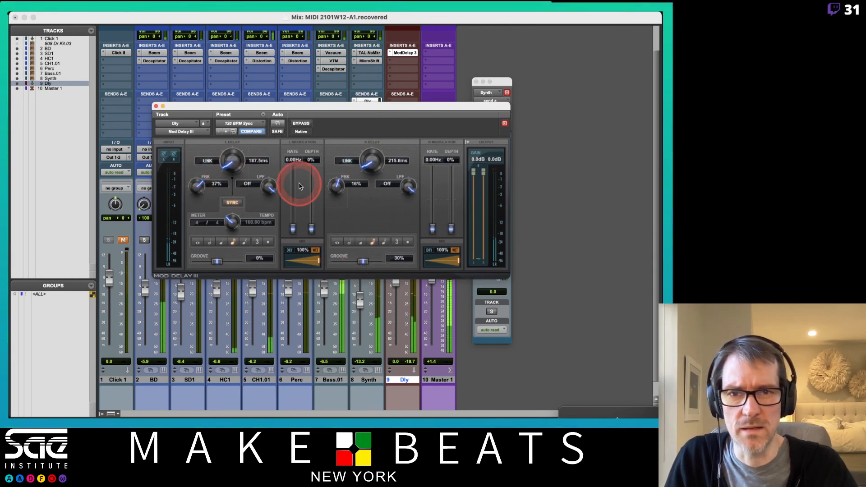
left_click_drag(336, 185, 342, 158)
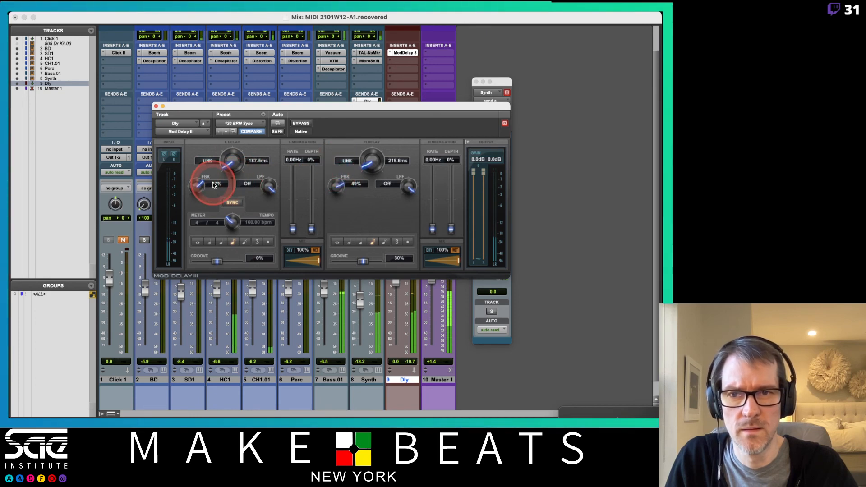
left_click_drag(197, 187, 197, 179)
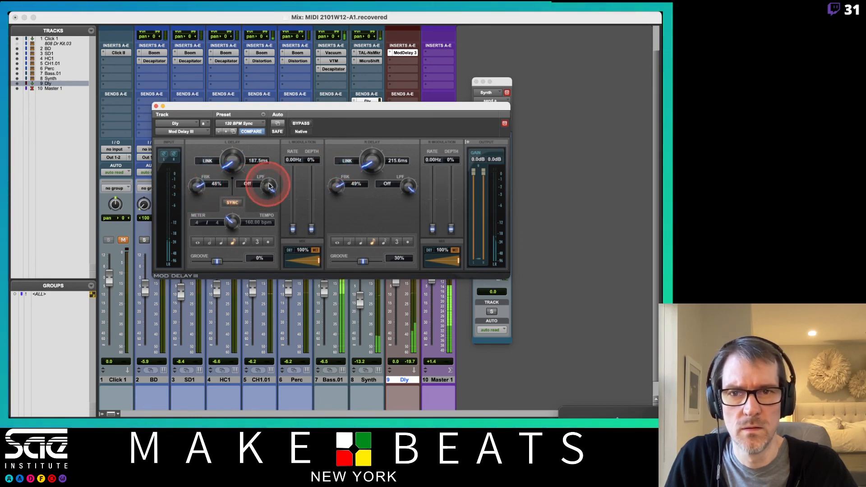
left_click_drag(270, 186, 279, 253)
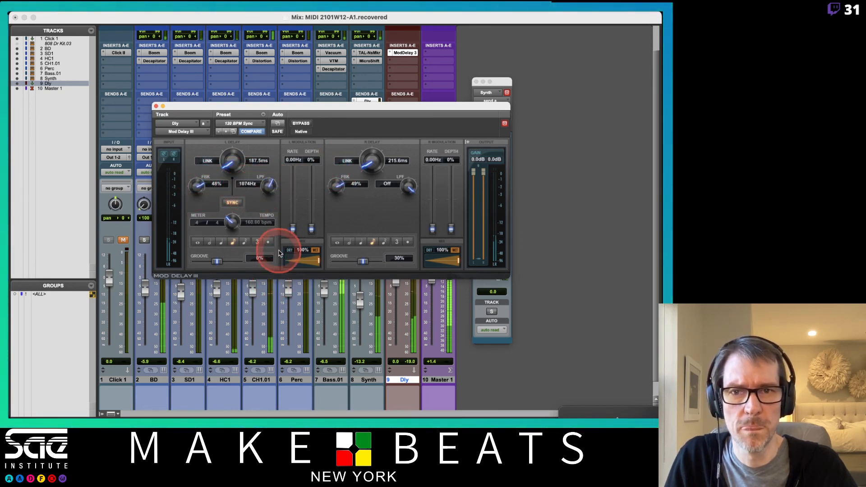
left_click_drag(414, 188, 415, 276)
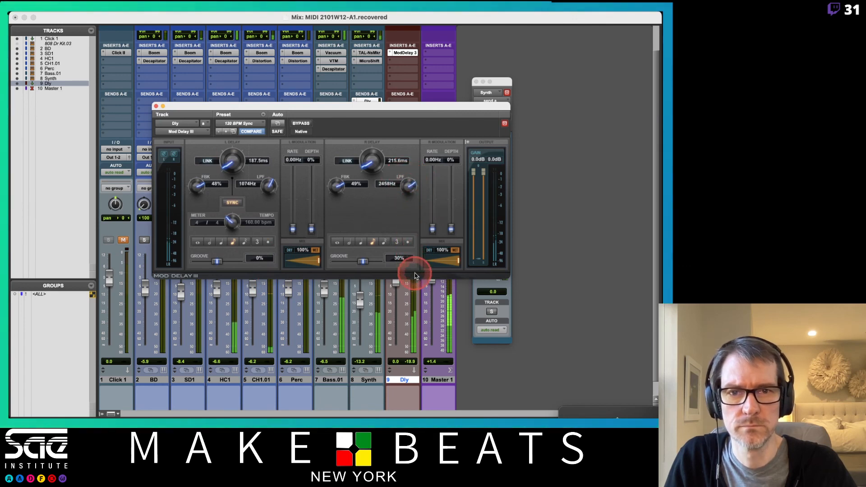
left_click_drag(269, 186, 270, 172)
left_click_drag(409, 185, 409, 181)
left_click_drag(336, 186, 335, 171)
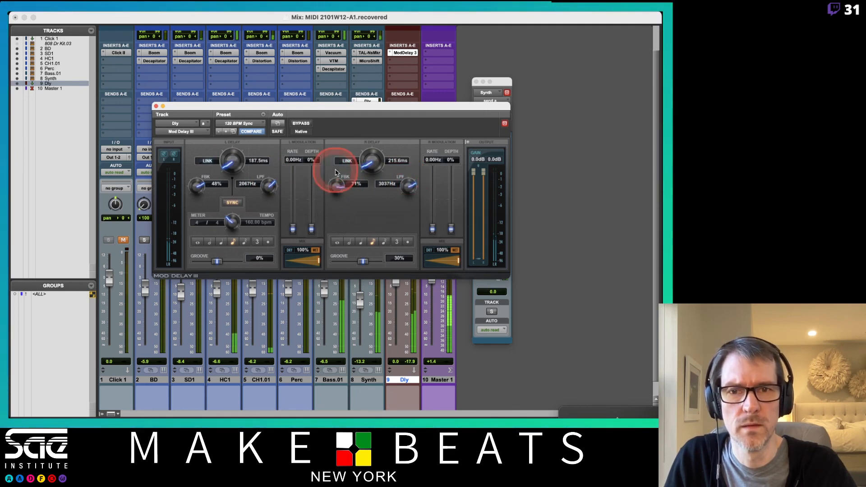
left_click_drag(197, 186, 199, 170)
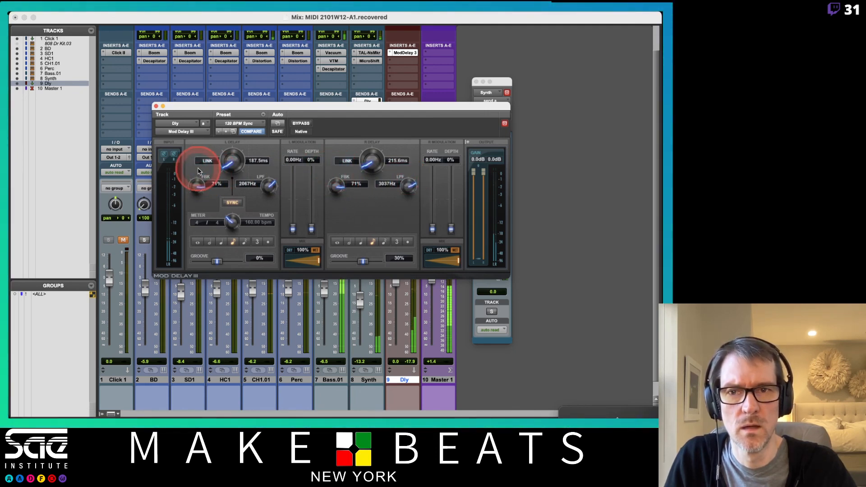
left_click(155, 106)
- Create a stereo aux input track named Rvb
left_click(497, 387)
left_click(391, 393)
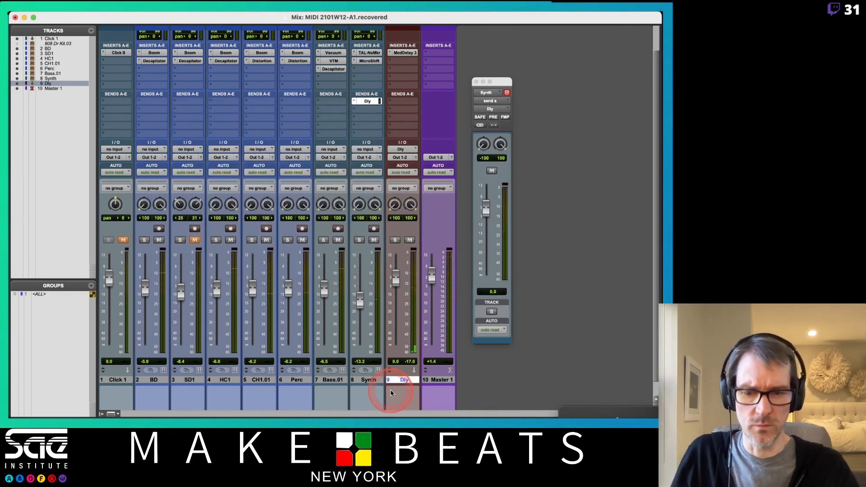
key("super+shift+n")
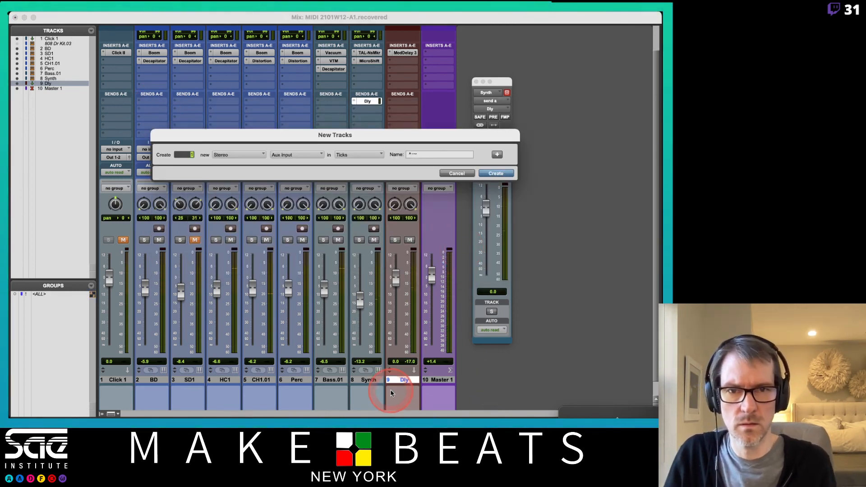
key("Tab")
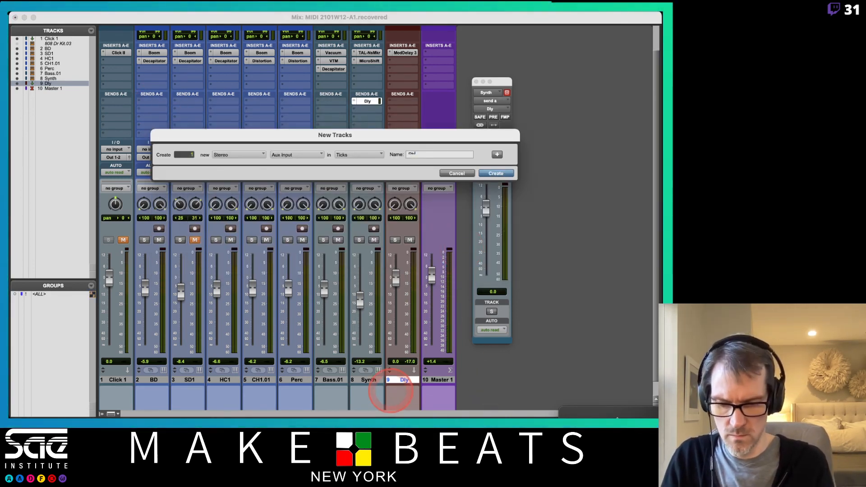
type("Rvb")
key("Return")
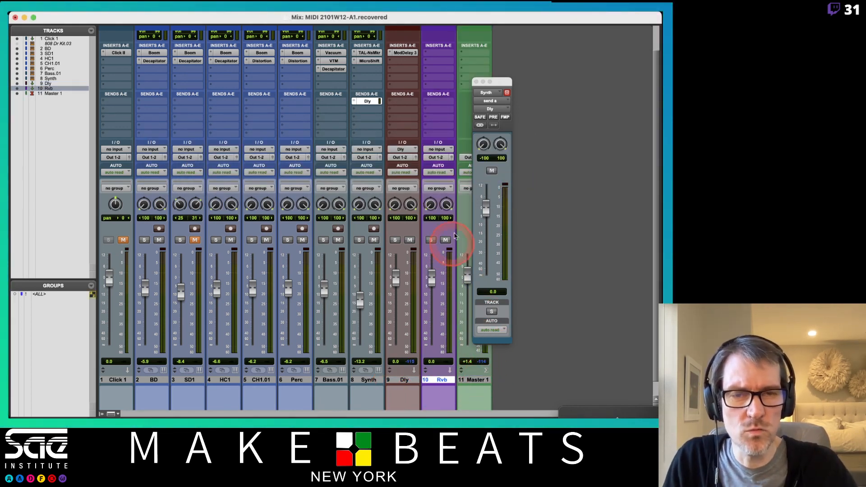
- Insert the stereo D-Verb on the Rvb track, choose a medium Plate reverb, and close the plug-in
left_click_drag(498, 85, 537, 79)
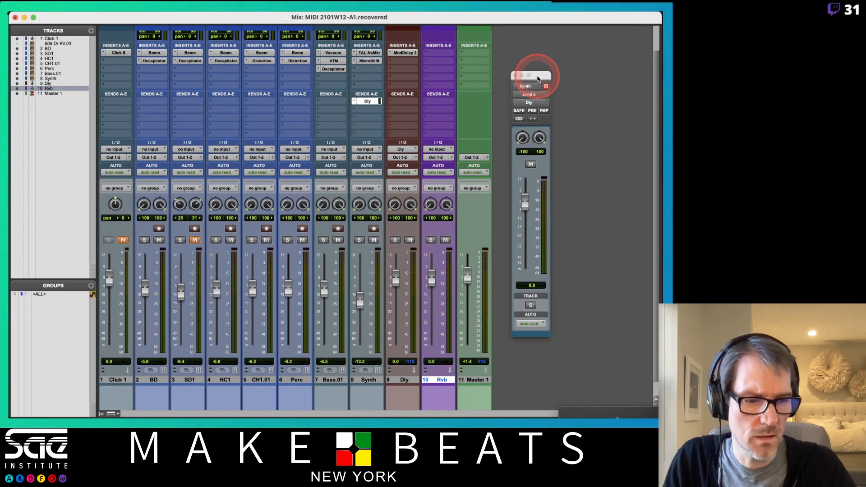
left_click(430, 54)
mouse_move(467, 57)
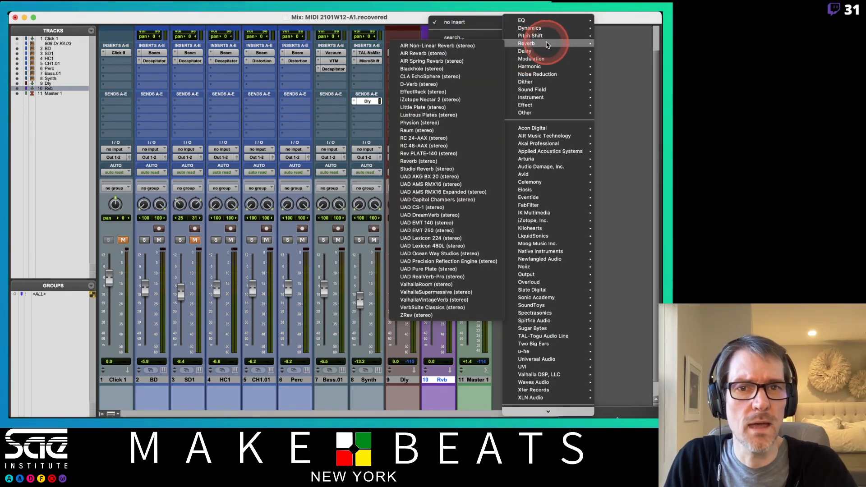
mouse_move(526, 44)
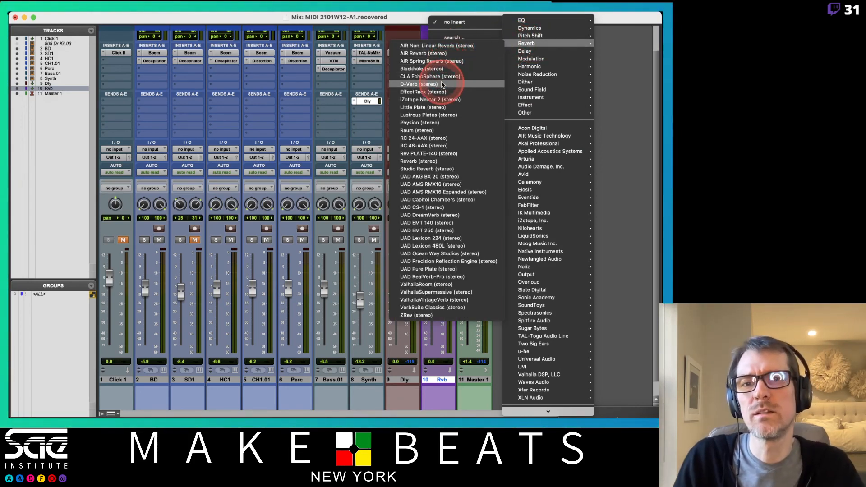
left_click(448, 85)
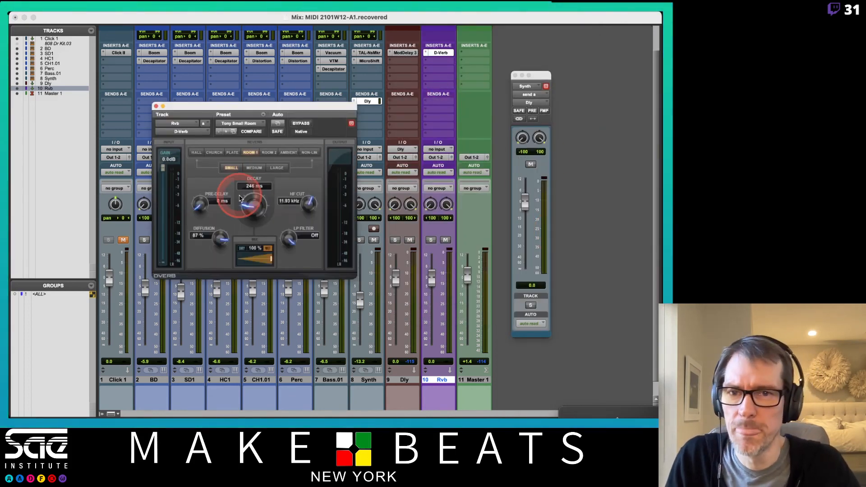
left_click(232, 152)
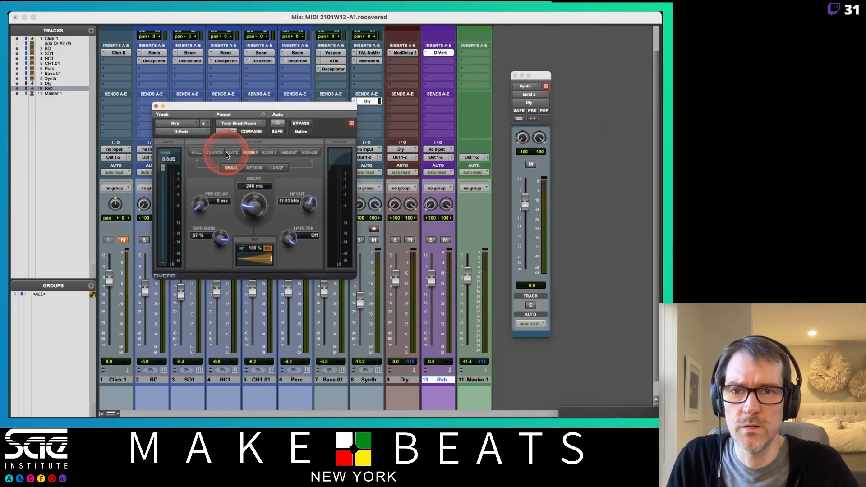
left_click(255, 167)
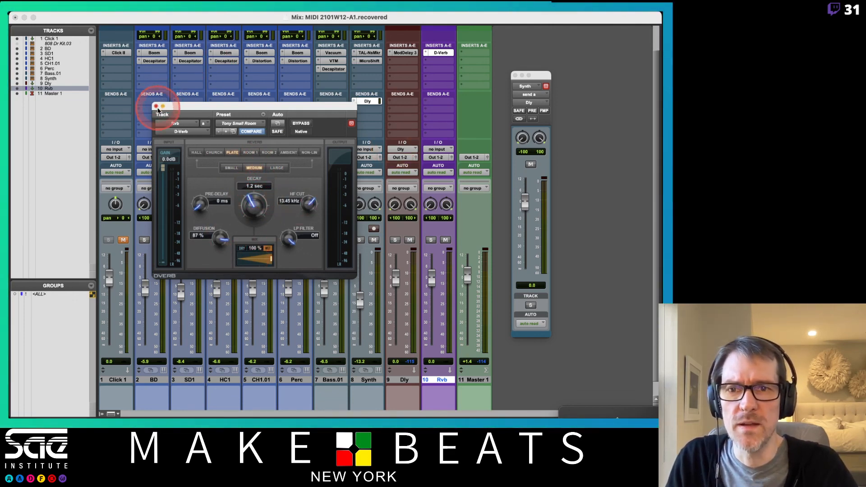
left_click(156, 106)
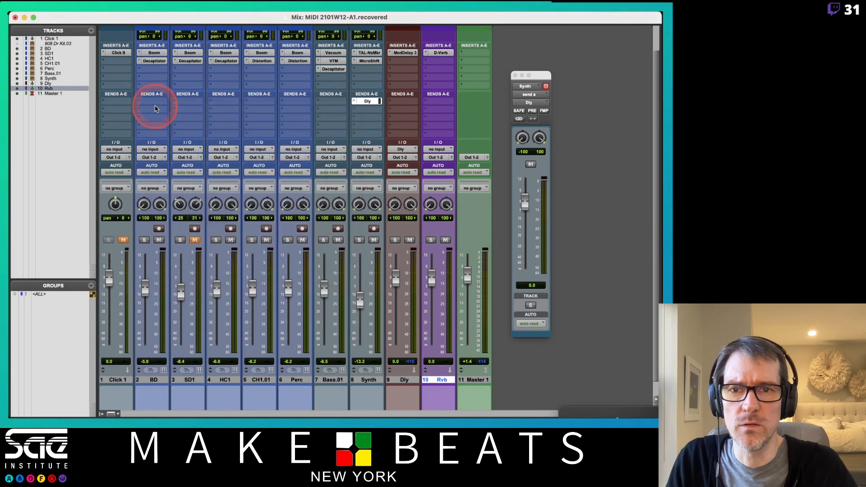
- Add a second send from the Synth track to the Rvb track with its level at 0.0 dB
left_click(364, 109)
mouse_move(379, 156)
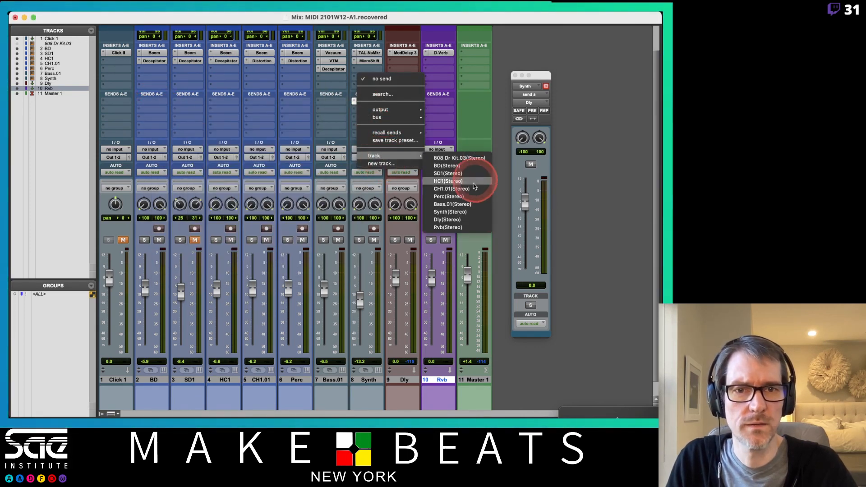
left_click(460, 220)
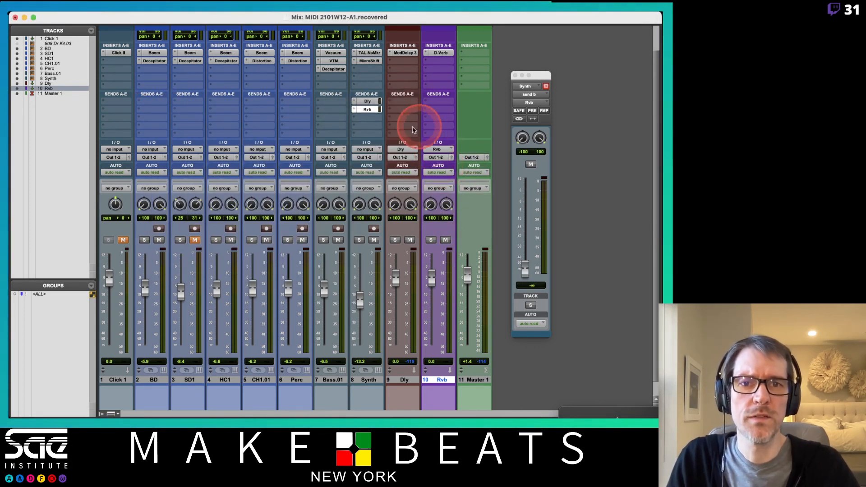
- Add a send from the Dly track to the Rvb track at 0.0 dB and move the send window clear of the channels
left_click(403, 101)
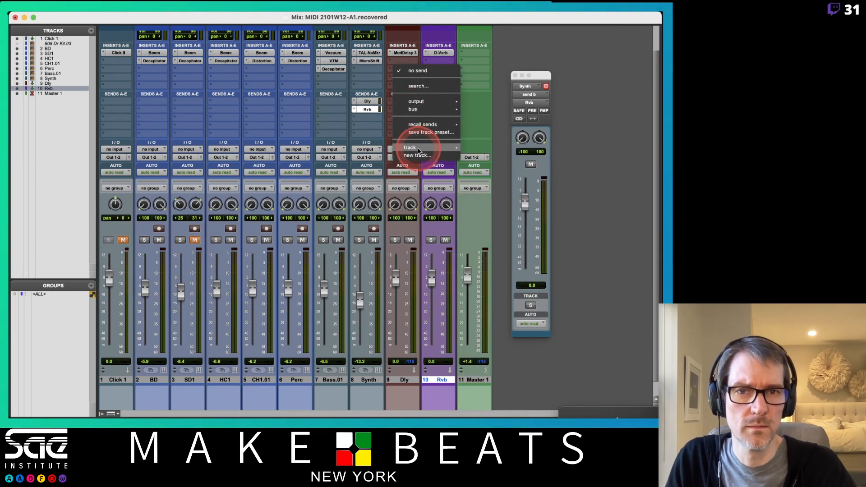
mouse_move(417, 148)
left_click(502, 220)
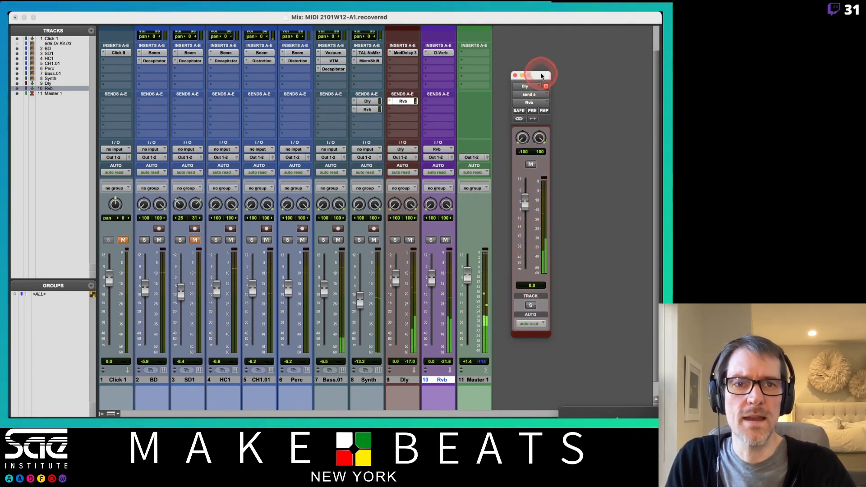
left_click_drag(541, 76, 616, 74)
left_click(502, 130)
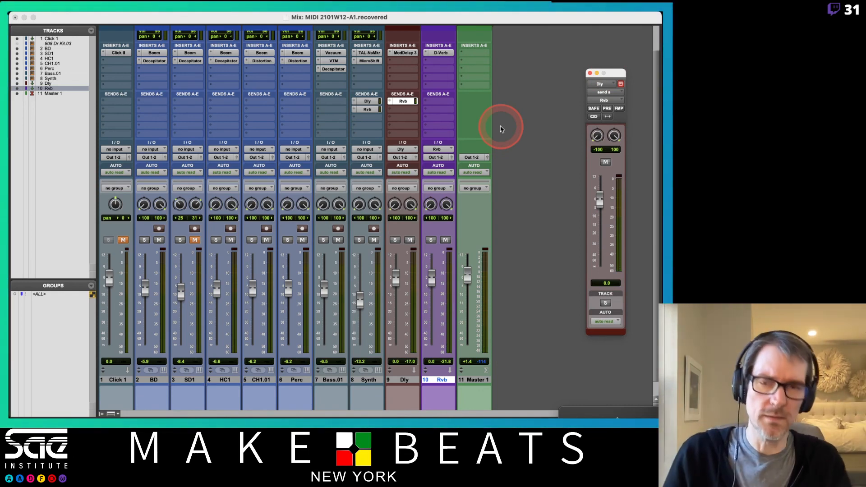
- Automate the Synth track's Dly send level to rise from silence at bar 1 to bar 4, with curve breakpoints after 2|2 and near 3|3
key("super+equal")
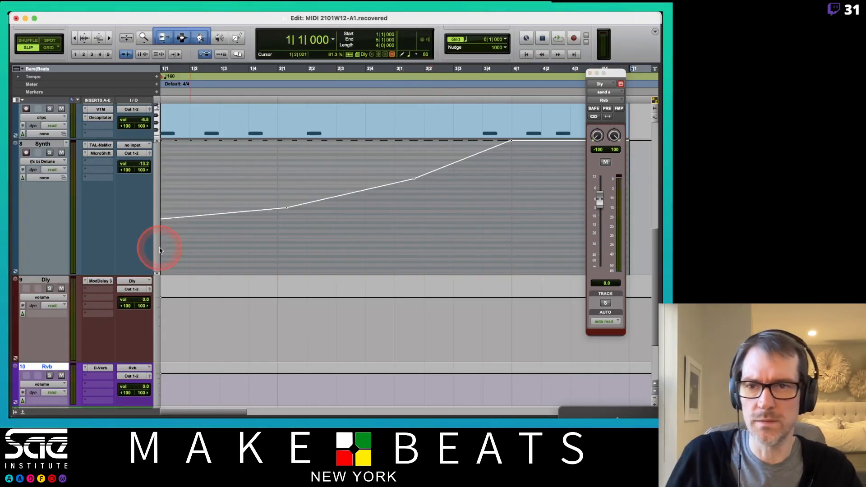
left_click(54, 165)
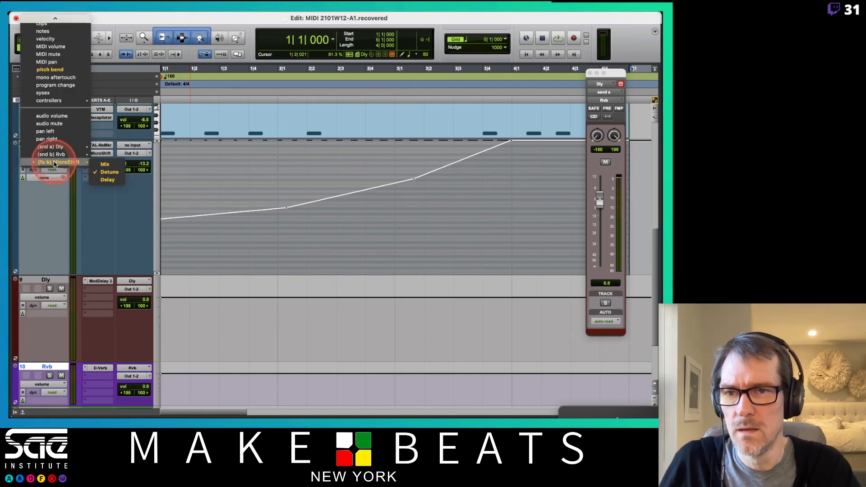
mouse_move(53, 148)
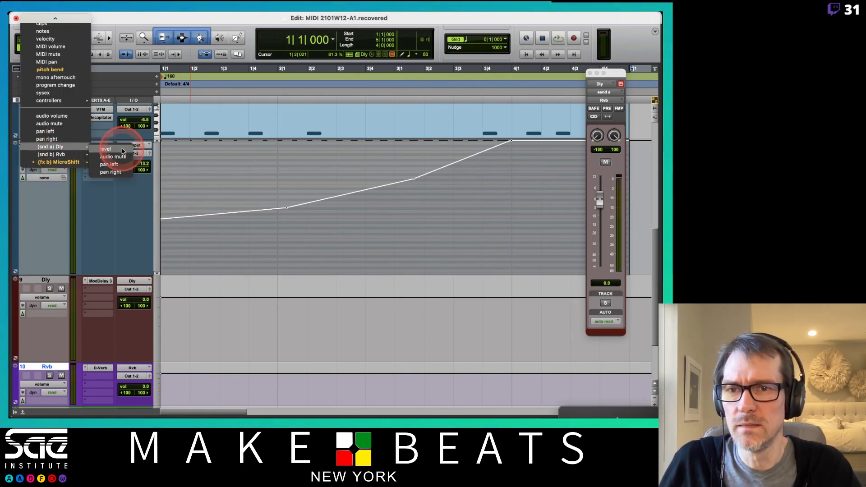
left_click(123, 150)
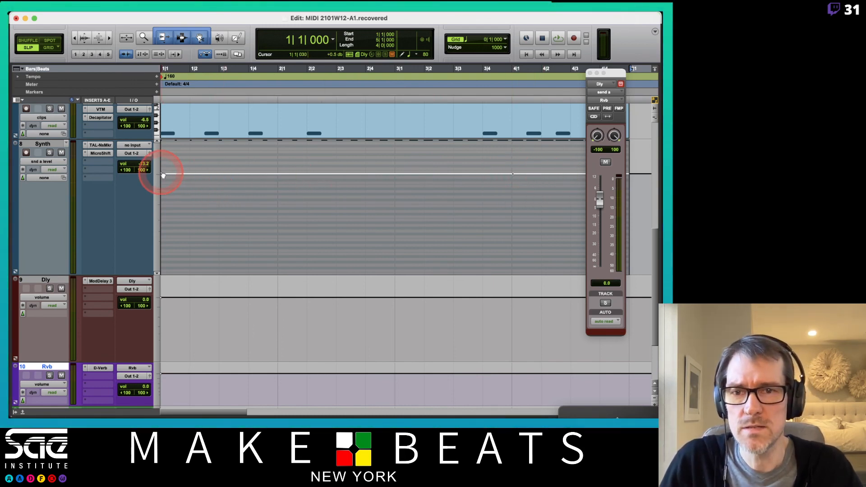
left_click_drag(162, 175, 163, 286)
left_click_drag(355, 218, 324, 246)
left_click_drag(448, 199, 454, 203)
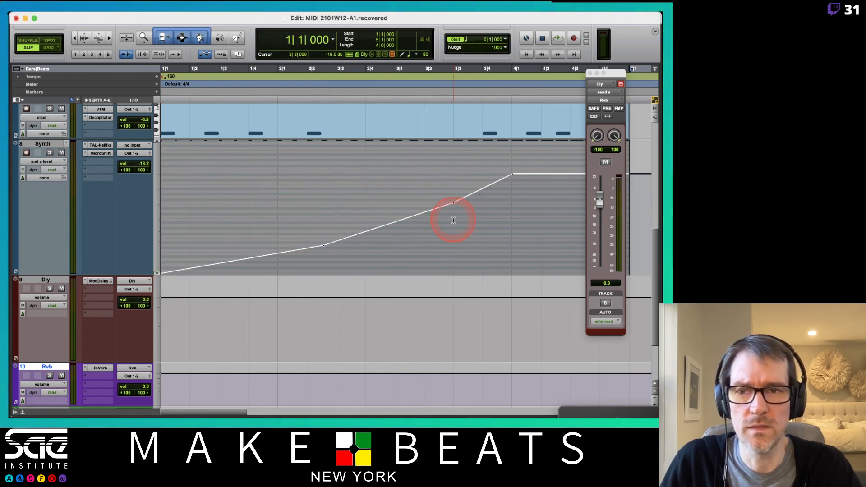
- Automate the Synth track's Rvb send level to rise from silence at bar 1 to bar 4, with curve breakpoints near 2|2 and after 3|2
left_click(43, 161)
mouse_move(54, 171)
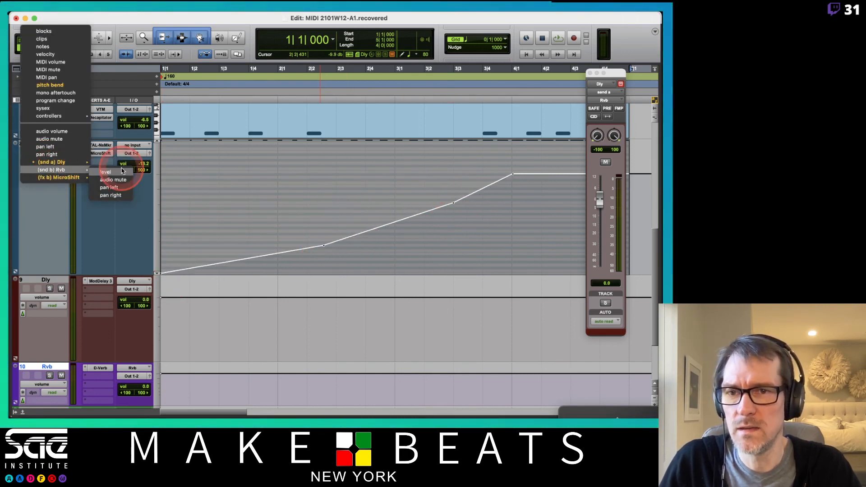
left_click(121, 175)
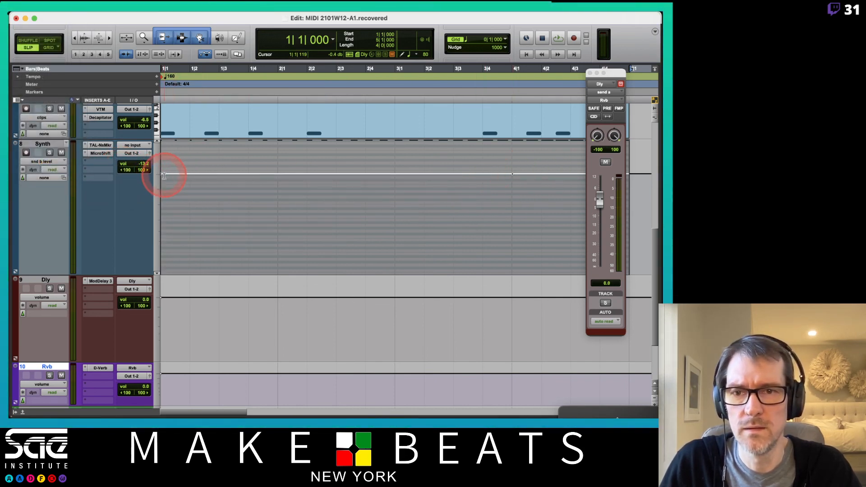
left_click_drag(163, 176, 139, 273)
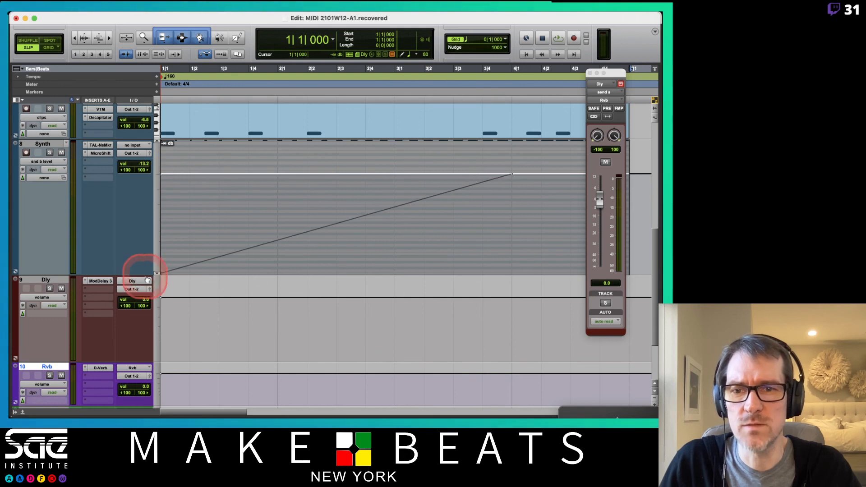
left_click(288, 236)
left_click_drag(288, 237, 305, 276)
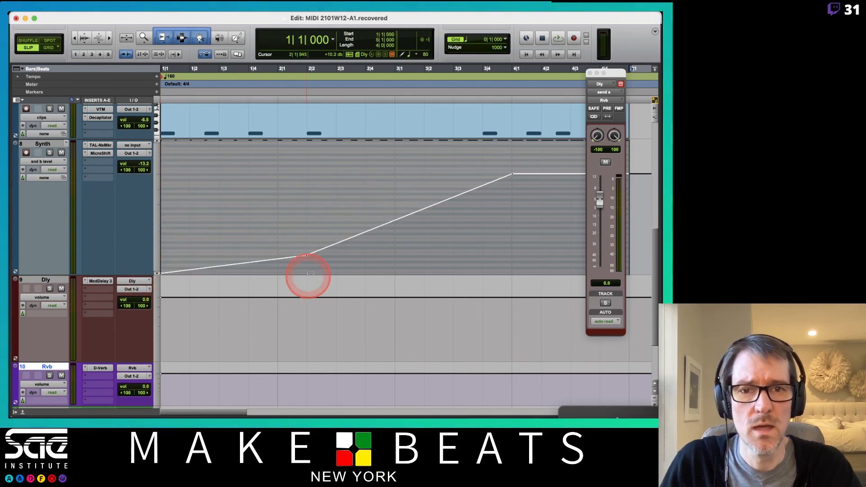
left_click_drag(435, 201, 435, 226)
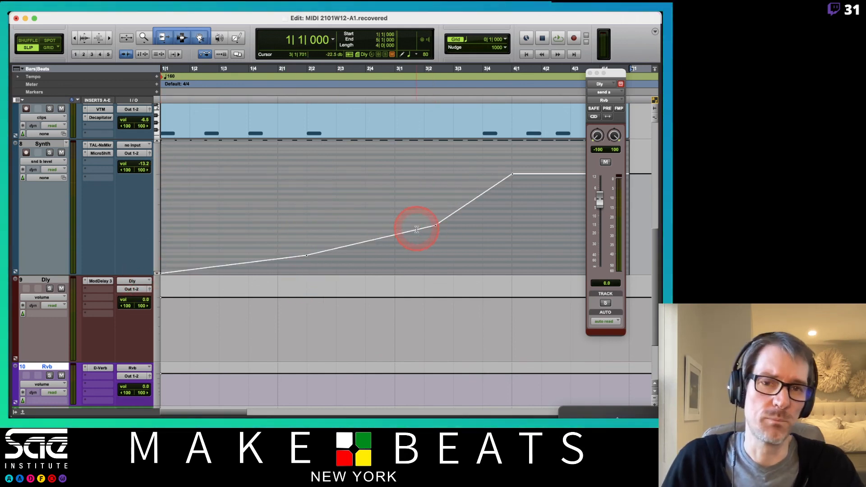
- Play the loop to hear the automated delay and reverb sends, moving the send window clear of the end of the Synth automation
key("space")
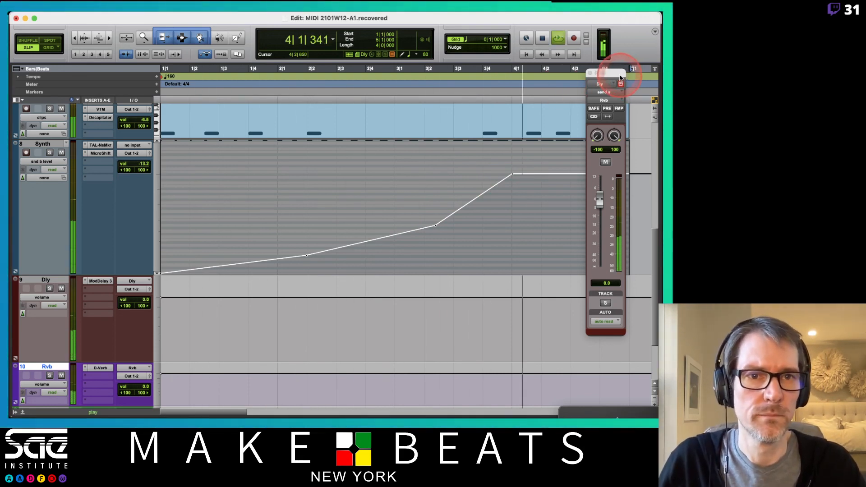
left_click_drag(619, 73, 612, 251)
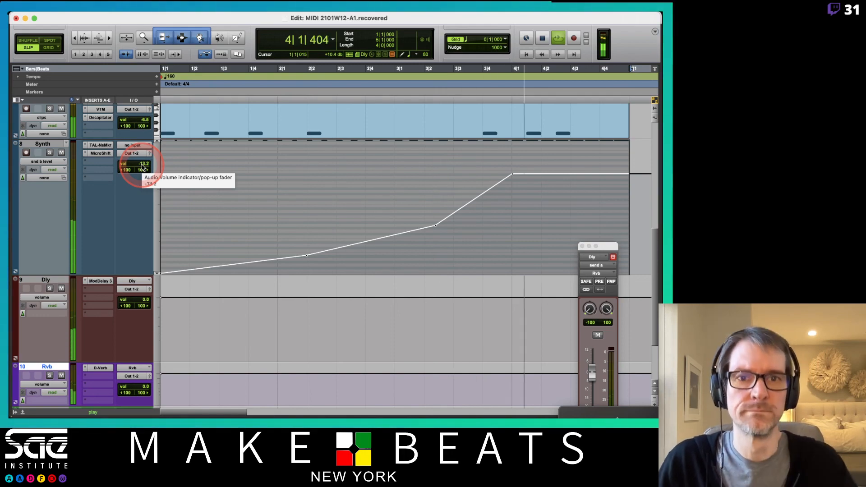
key("space")
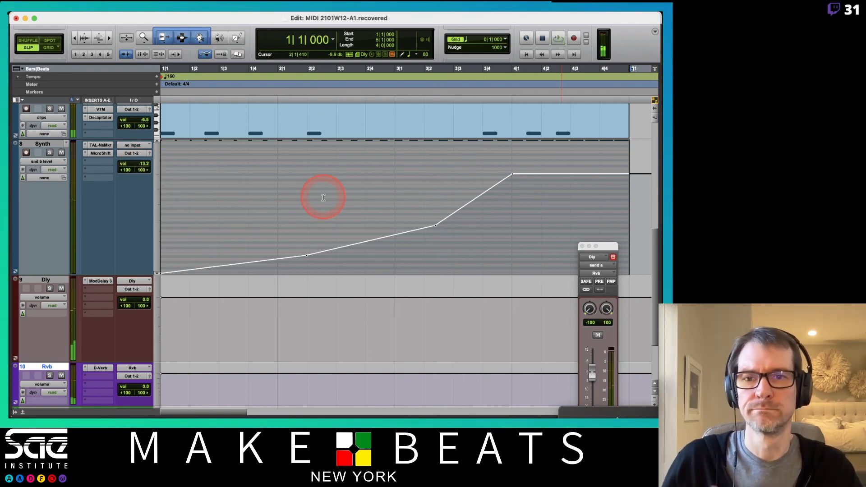
scroll(327, 205, "up", 10)
scroll(326, 206, "down", 6)
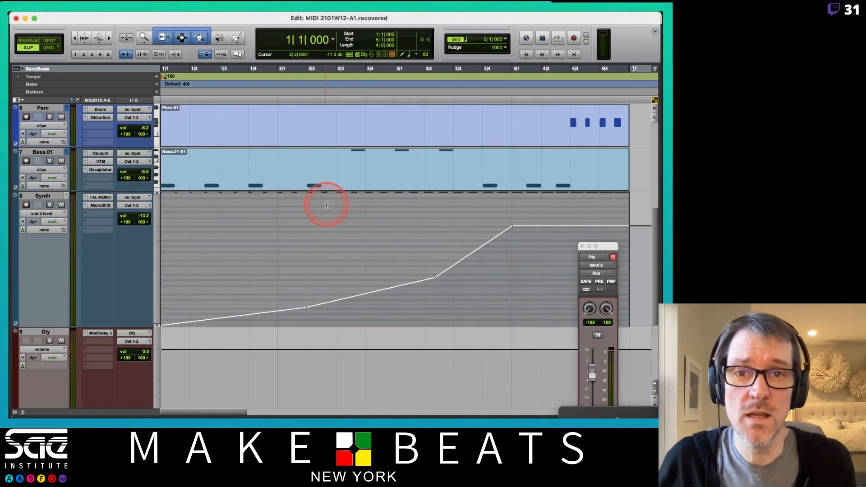
- Unmute the SD1 track and set the mixer volumes of SD1 to -11.8 dB, Perc to -2.0 dB and Bass.01 to -4.3 dB
key("super+equal")
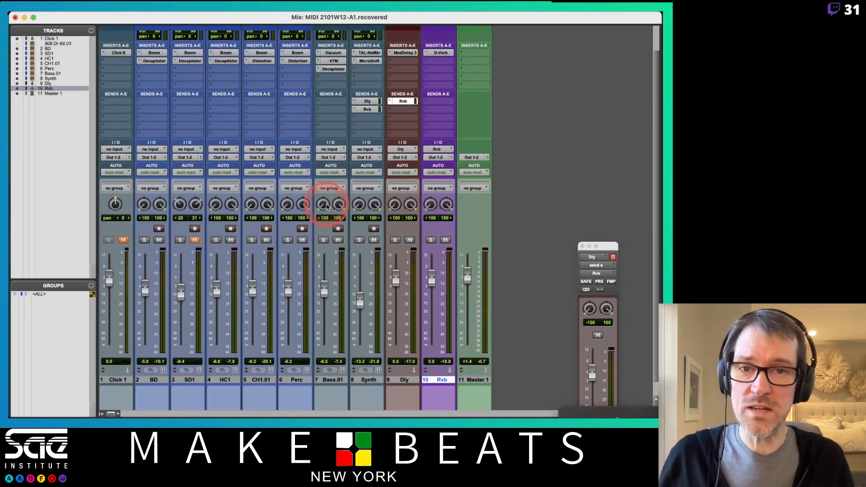
scroll(462, 232, "down", 2)
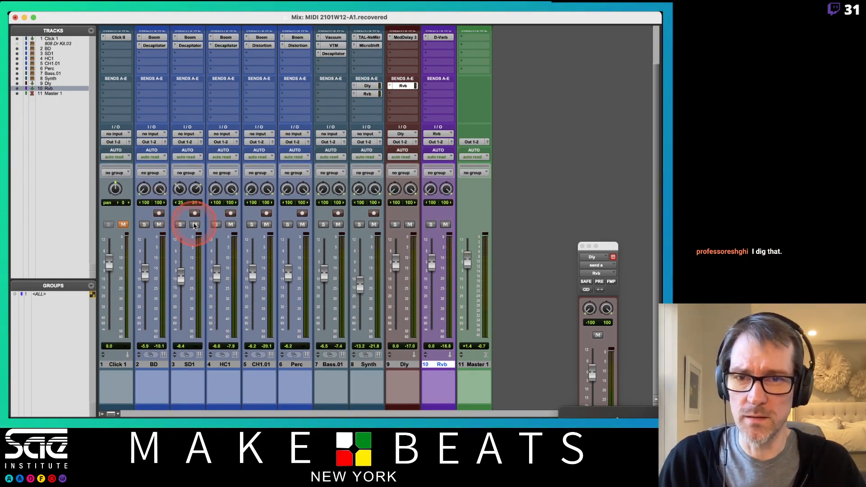
left_click_drag(181, 276, 182, 288)
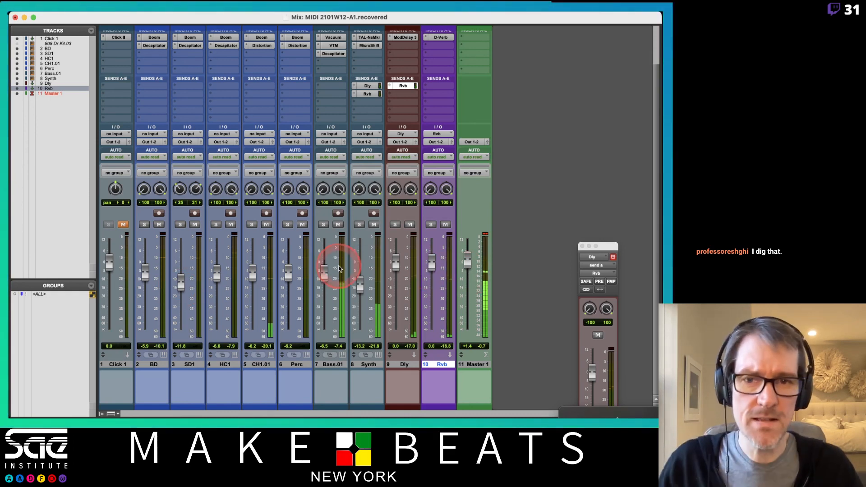
left_click_drag(288, 278, 324, 275)
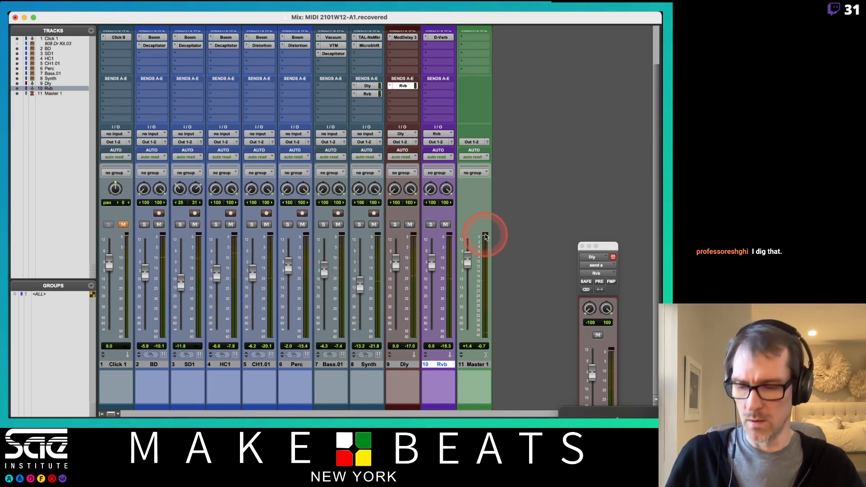
- Switch from Pro Tools to another open application
key("super+Tab")
key("super+Tab")
key("super+Tab")
key("super+Tab")
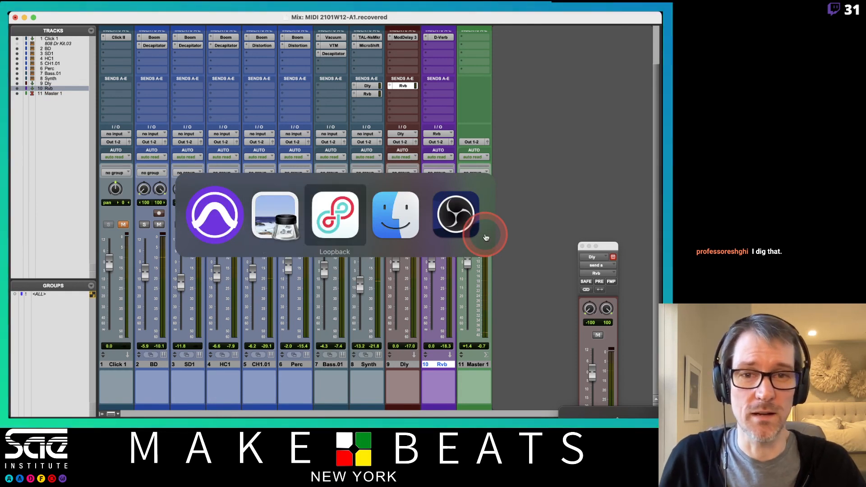